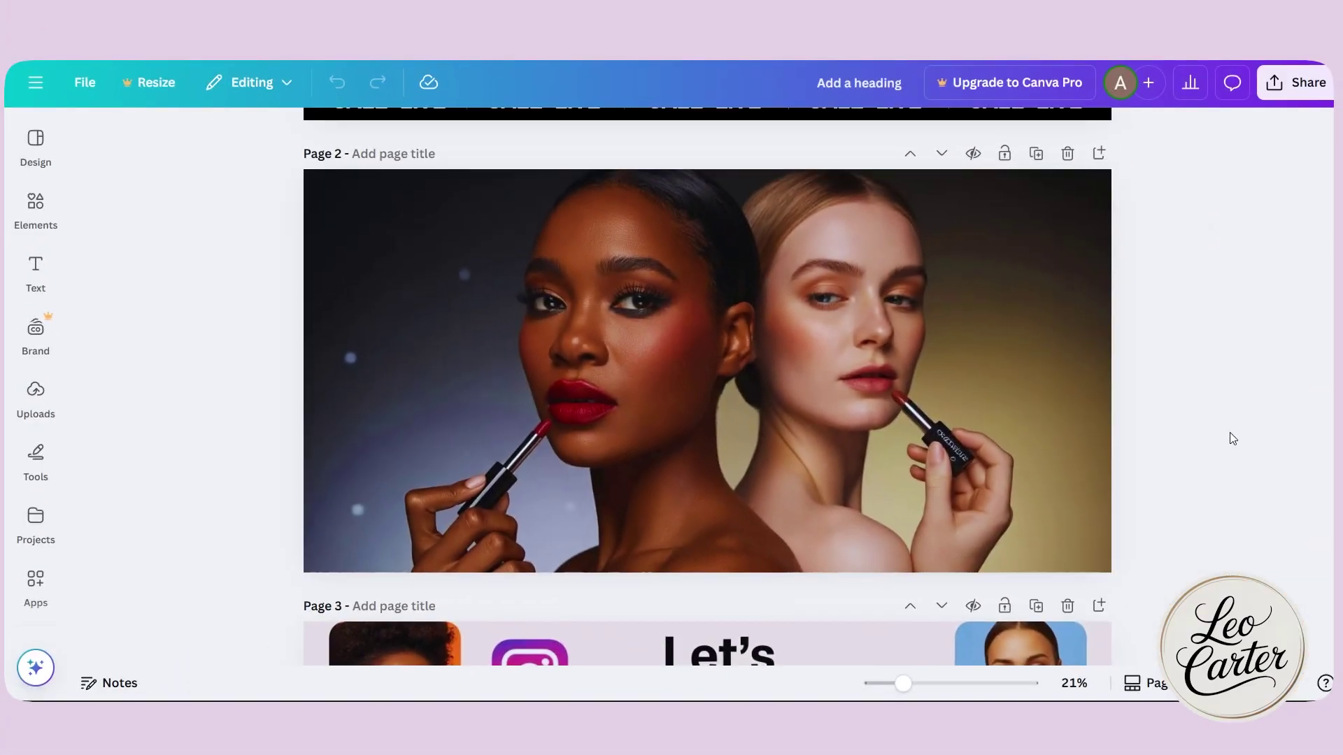
pyautogui.scroll(-5, 1331, 448)
pyautogui.scroll(-1, 1233, 438)
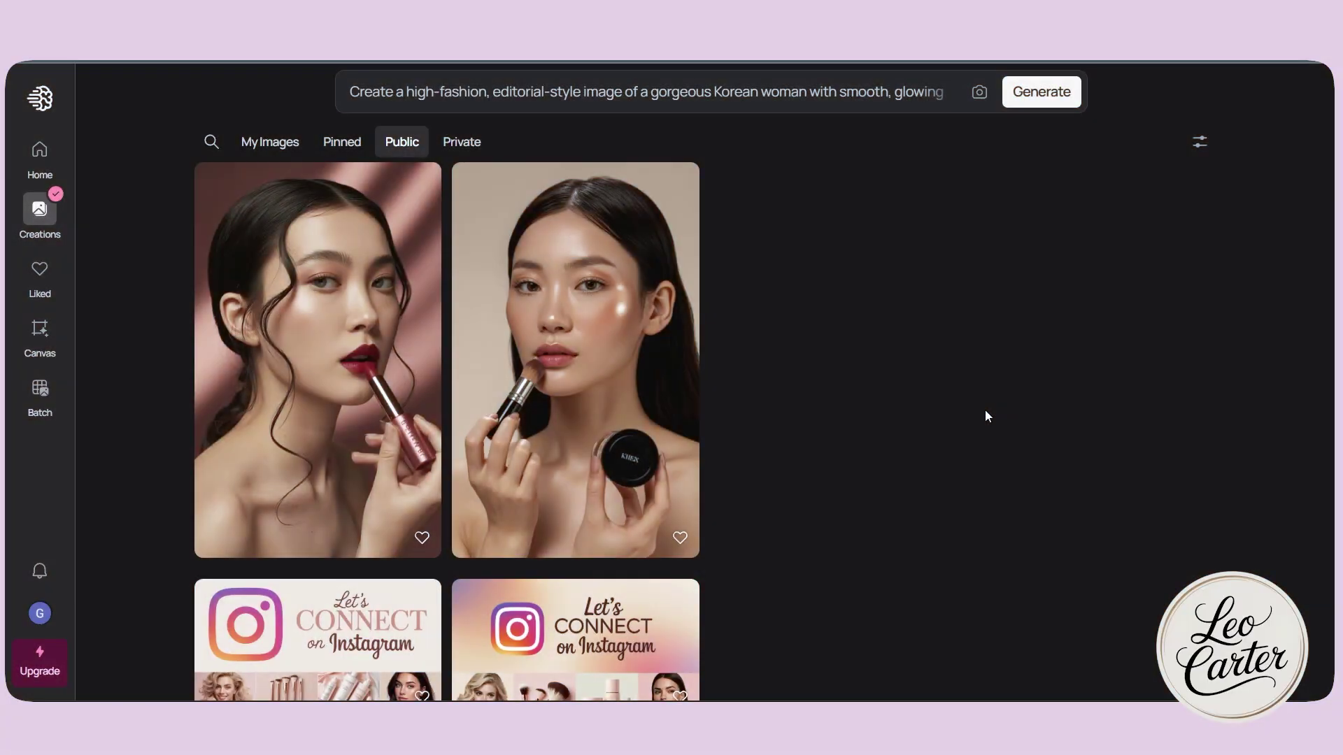
pyautogui.scroll(20, 985, 410)
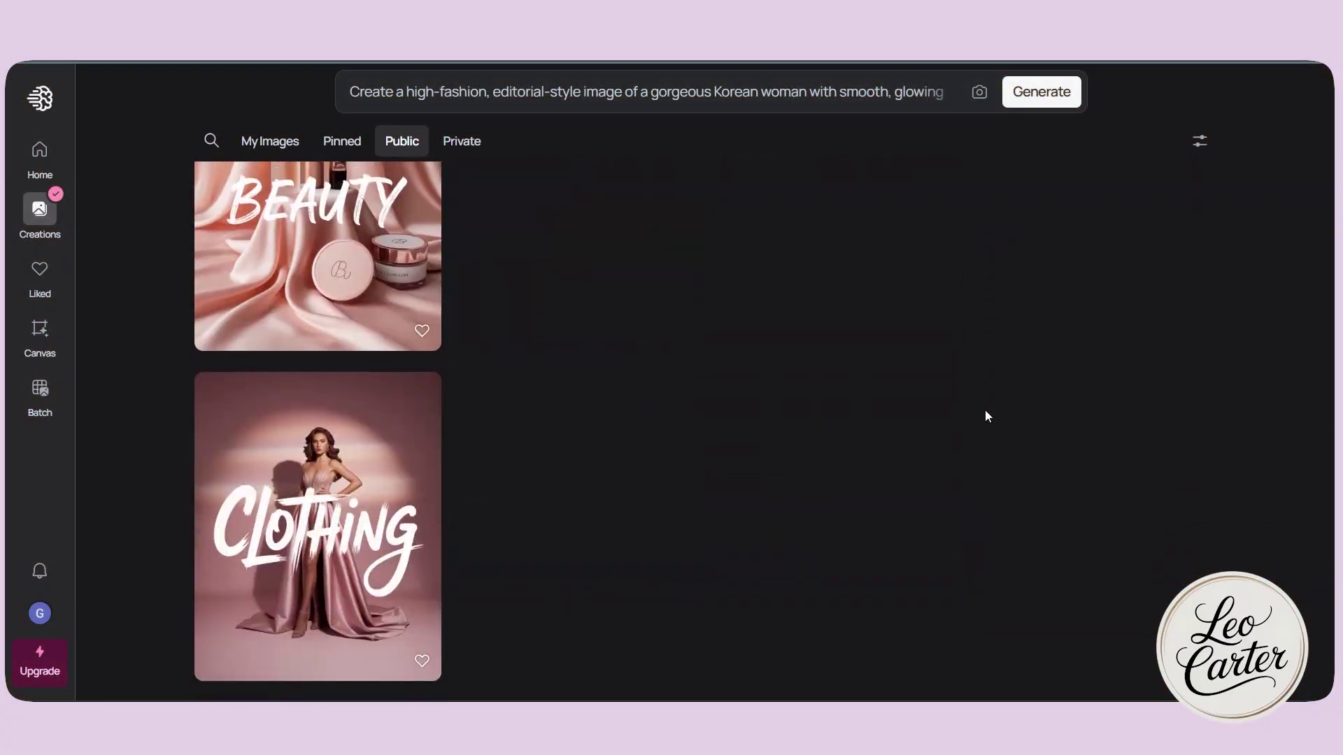
pyautogui.scroll(-10, 985, 409)
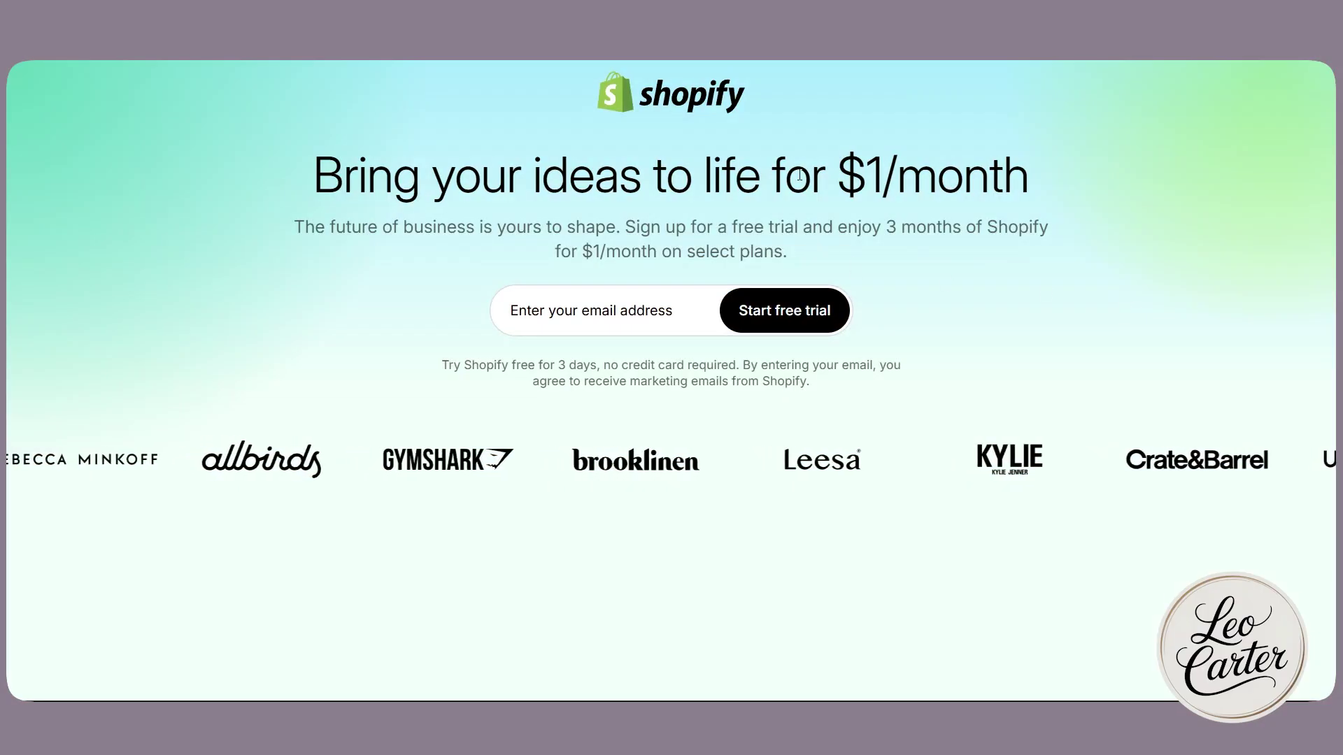
pyautogui.moveTo(837, 179); pyautogui.dragTo(1044, 179)
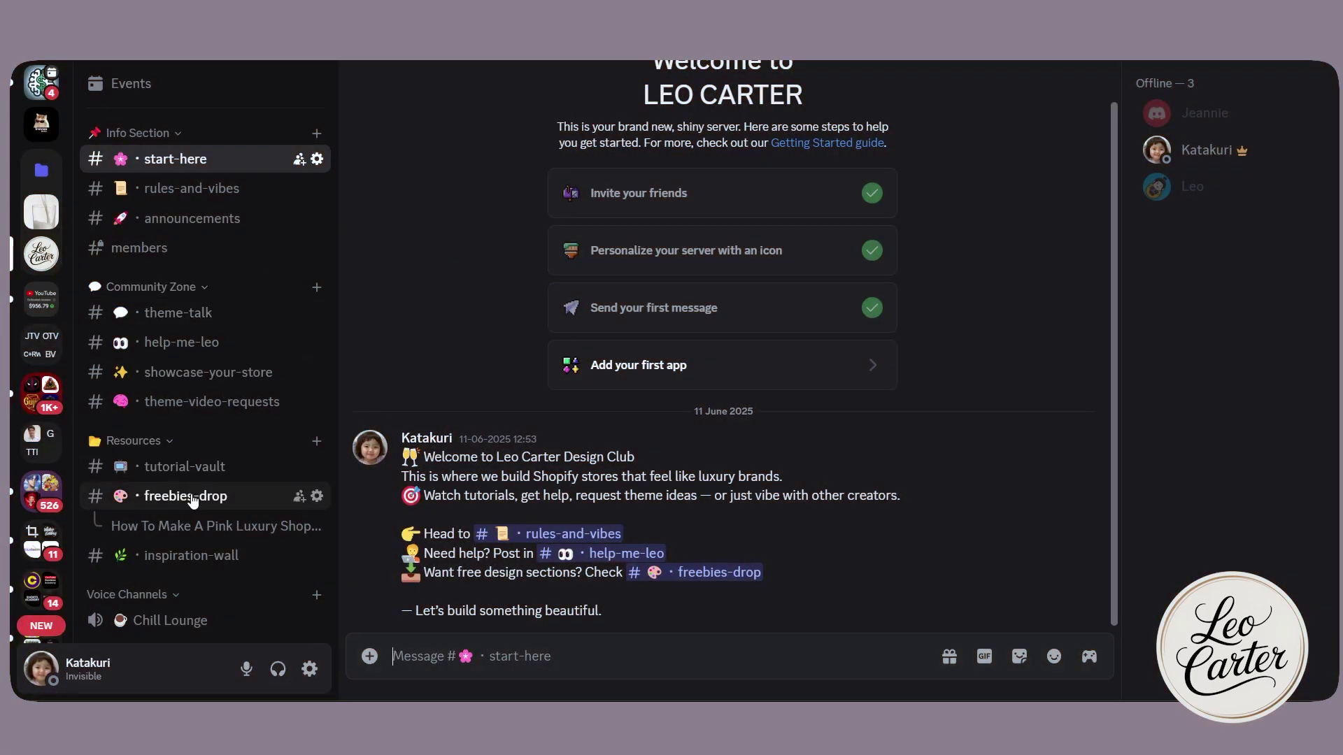
# Open the shared Google Drive resources folder linked in the Discord server's freebies-drop channel
pyautogui.click(193, 498)
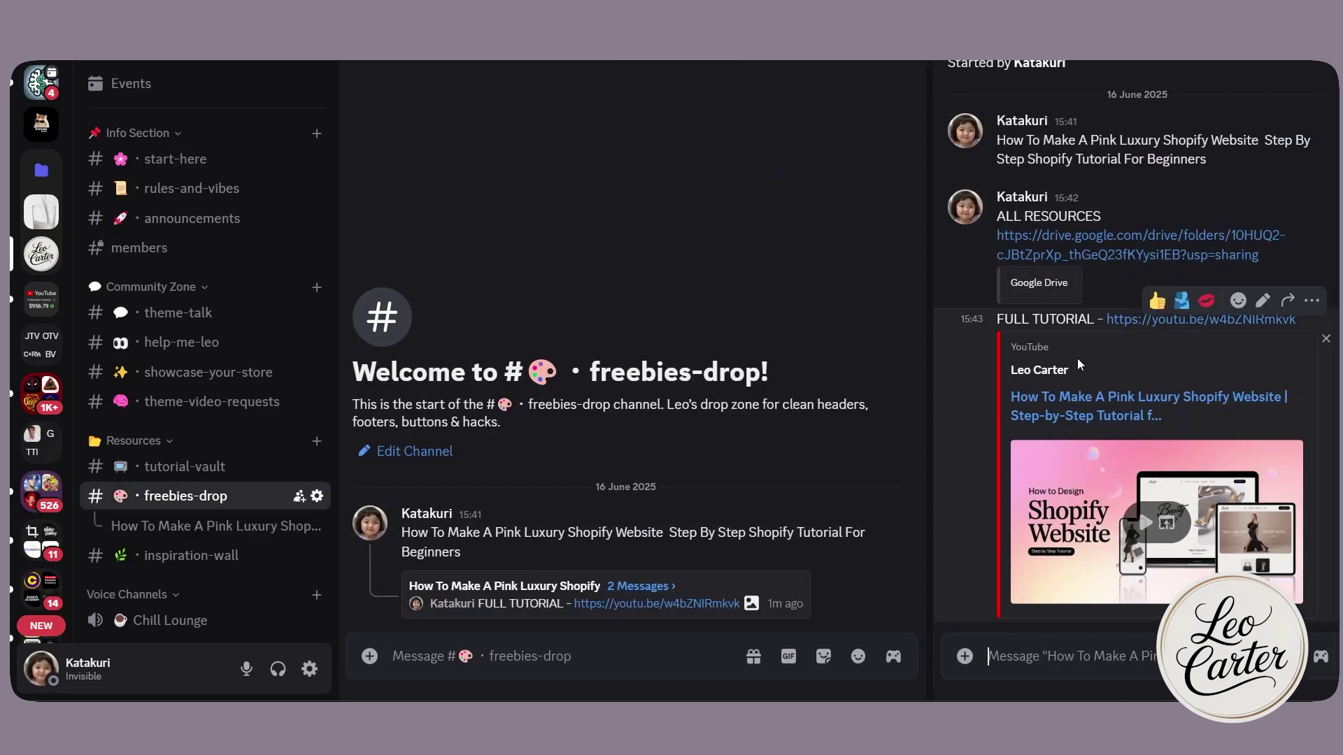
pyautogui.click(1073, 246)
pyautogui.doubleClick(410, 275)
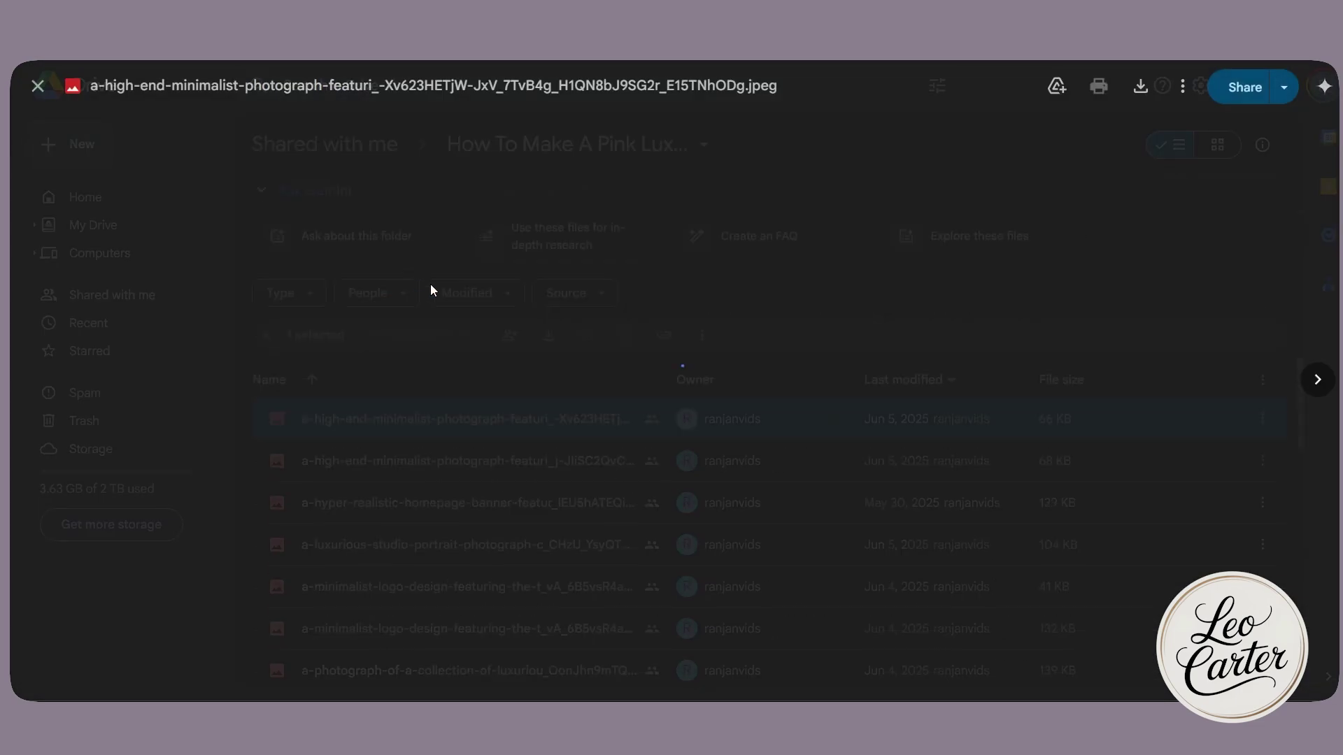
# Examine the images in the shared Drive folder one after another
pyautogui.click(1318, 388)
pyautogui.click(1317, 380)
pyautogui.click(1317, 380)
pyautogui.click(1317, 380)
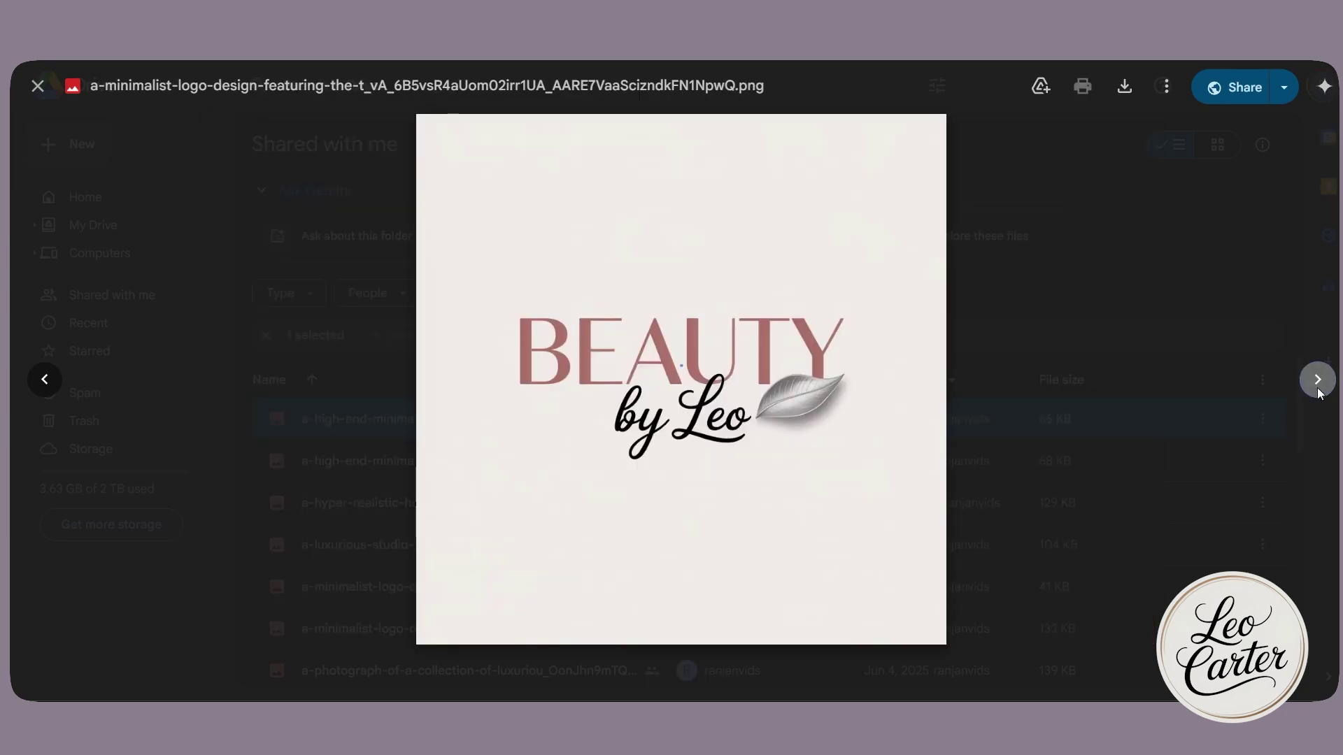
pyautogui.click(1317, 380)
pyautogui.click(1318, 380)
pyautogui.click(1317, 380)
pyautogui.click(1317, 380)
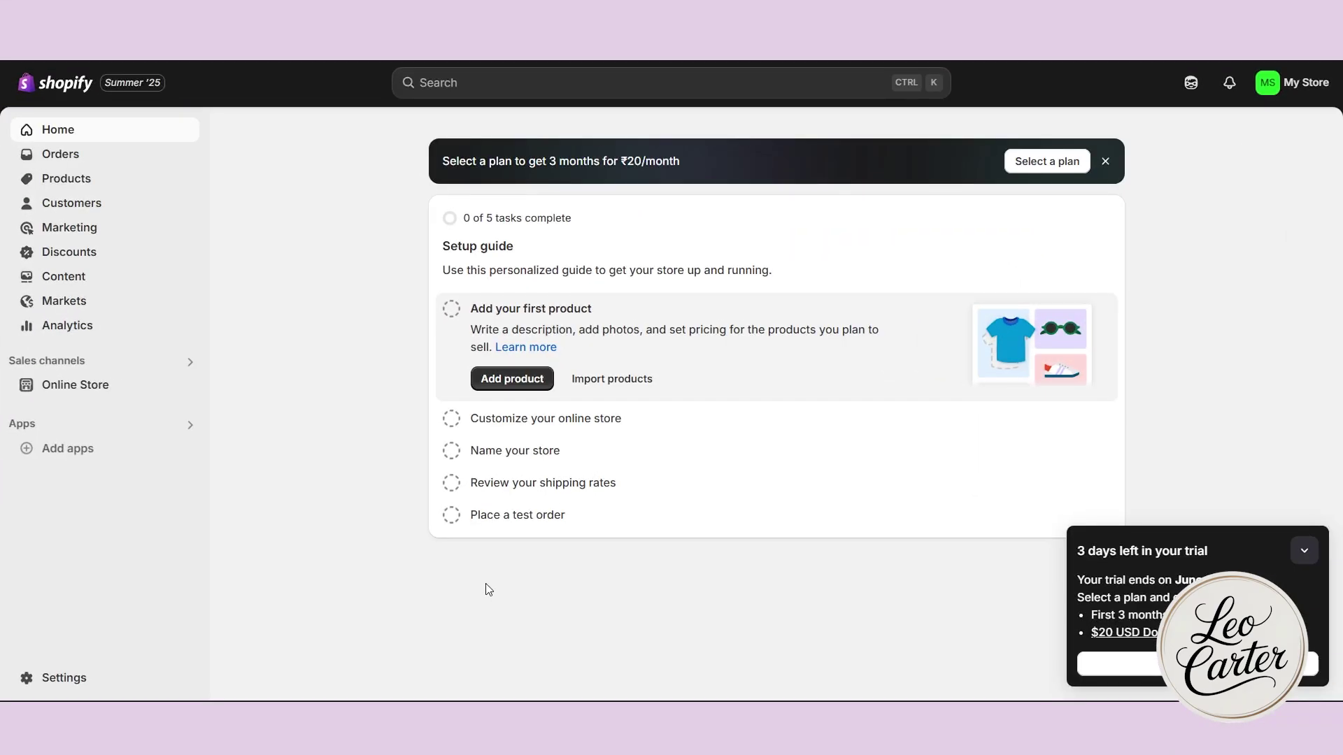
# Add the free Dawn theme from the Shopify Theme Store to the theme library and open the new copy for customization
pyautogui.click(96, 390)
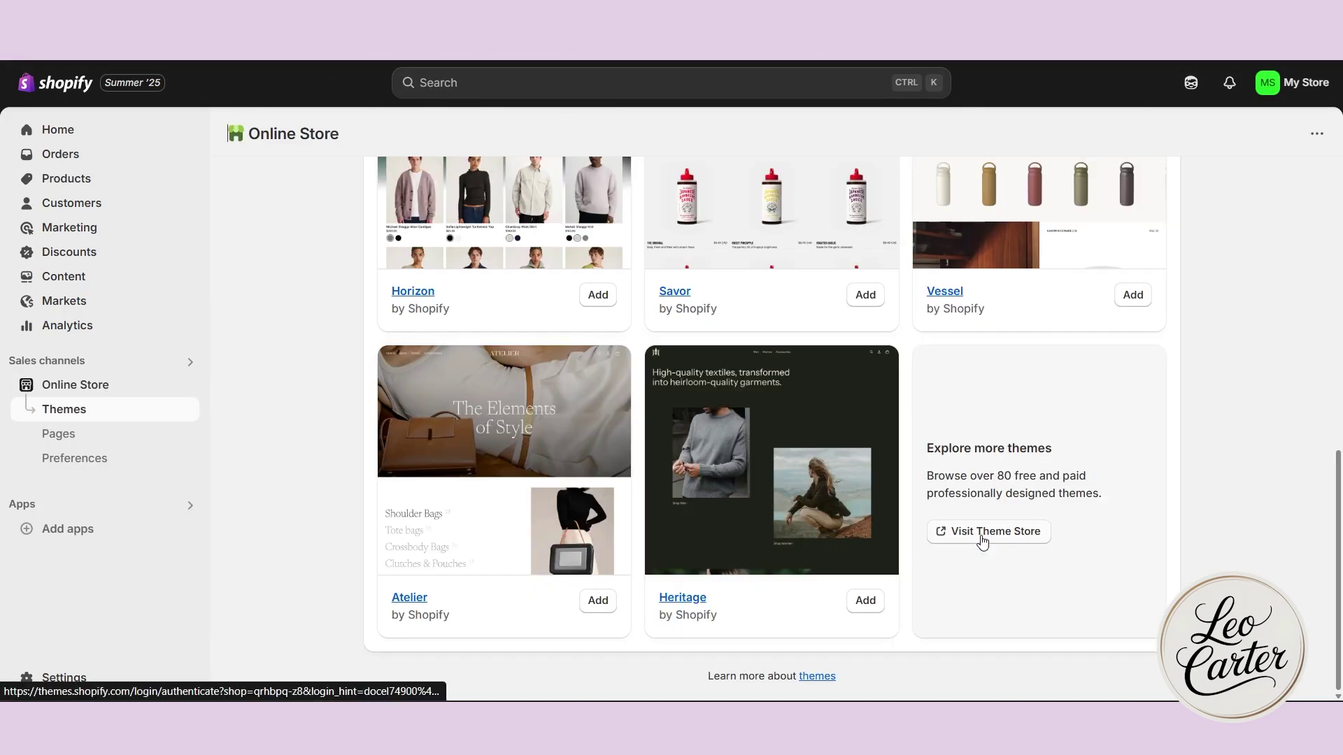
pyautogui.click(983, 539)
pyautogui.click(1166, 93)
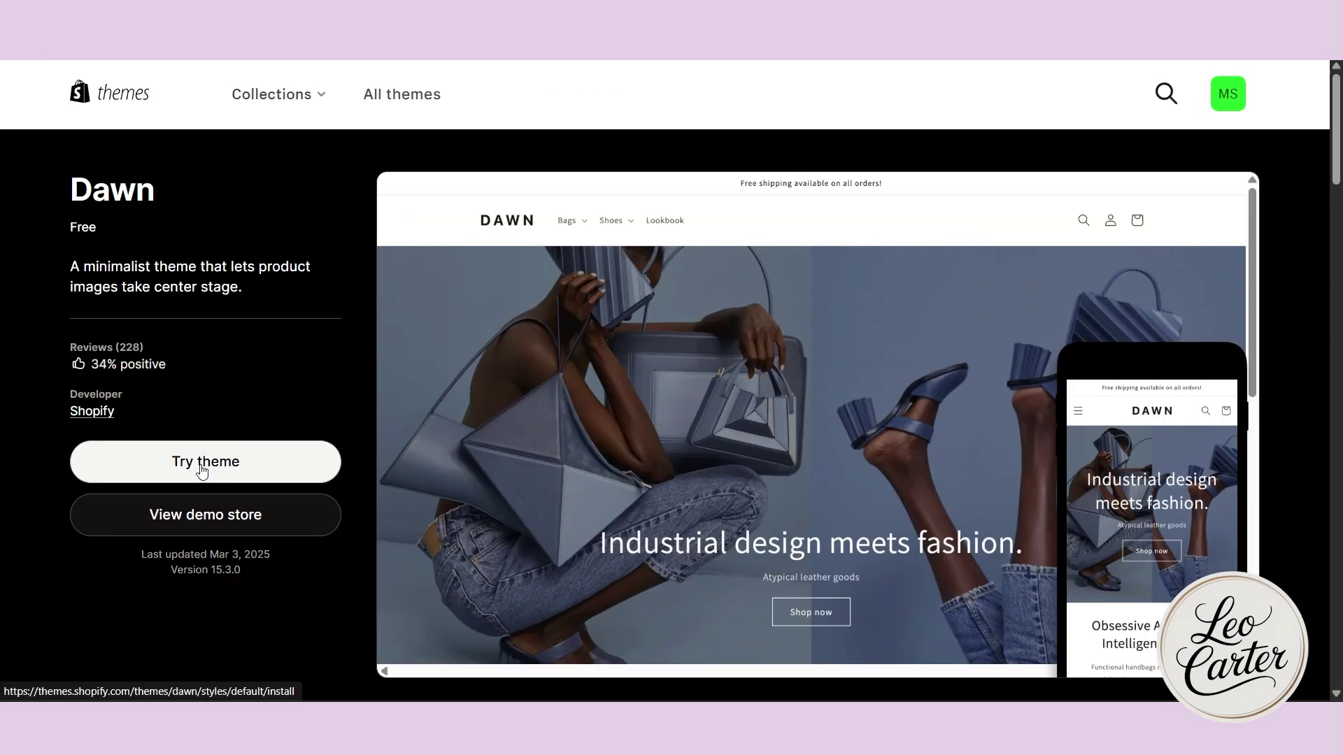
pyautogui.click(202, 467)
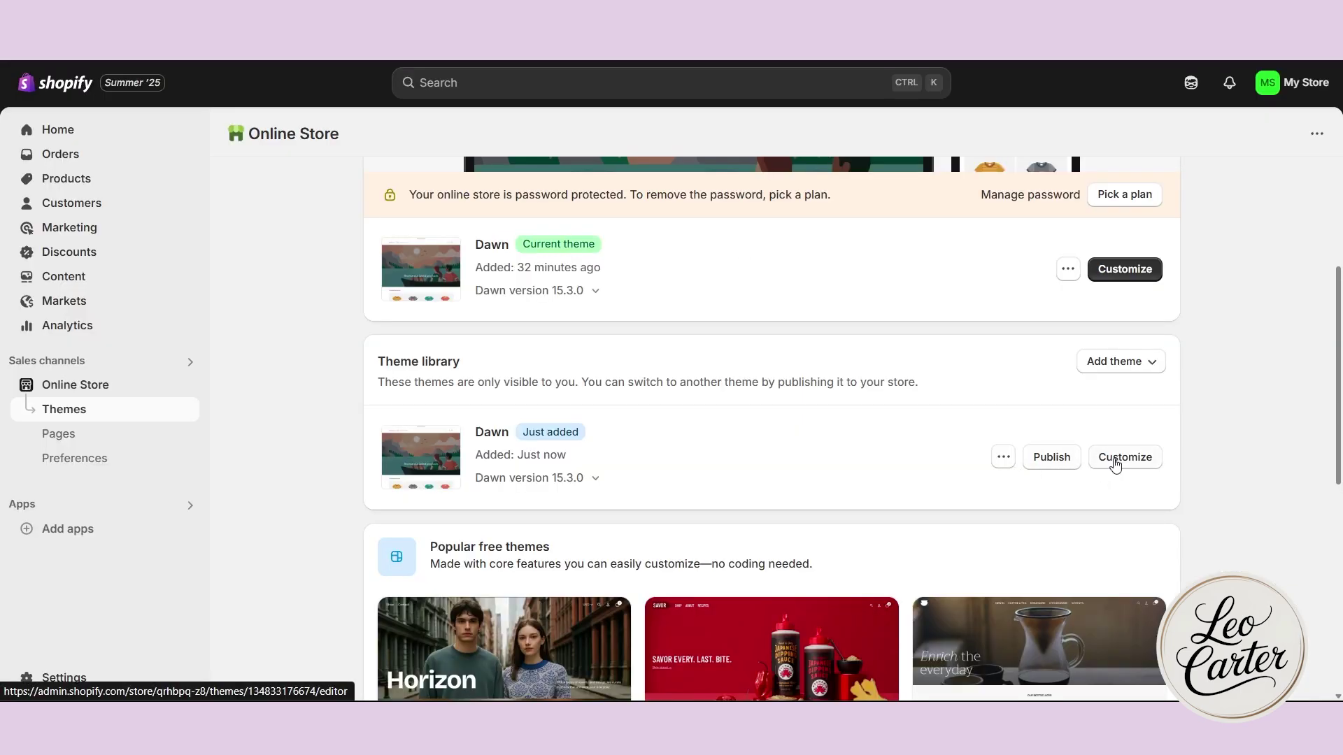
pyautogui.click(1116, 465)
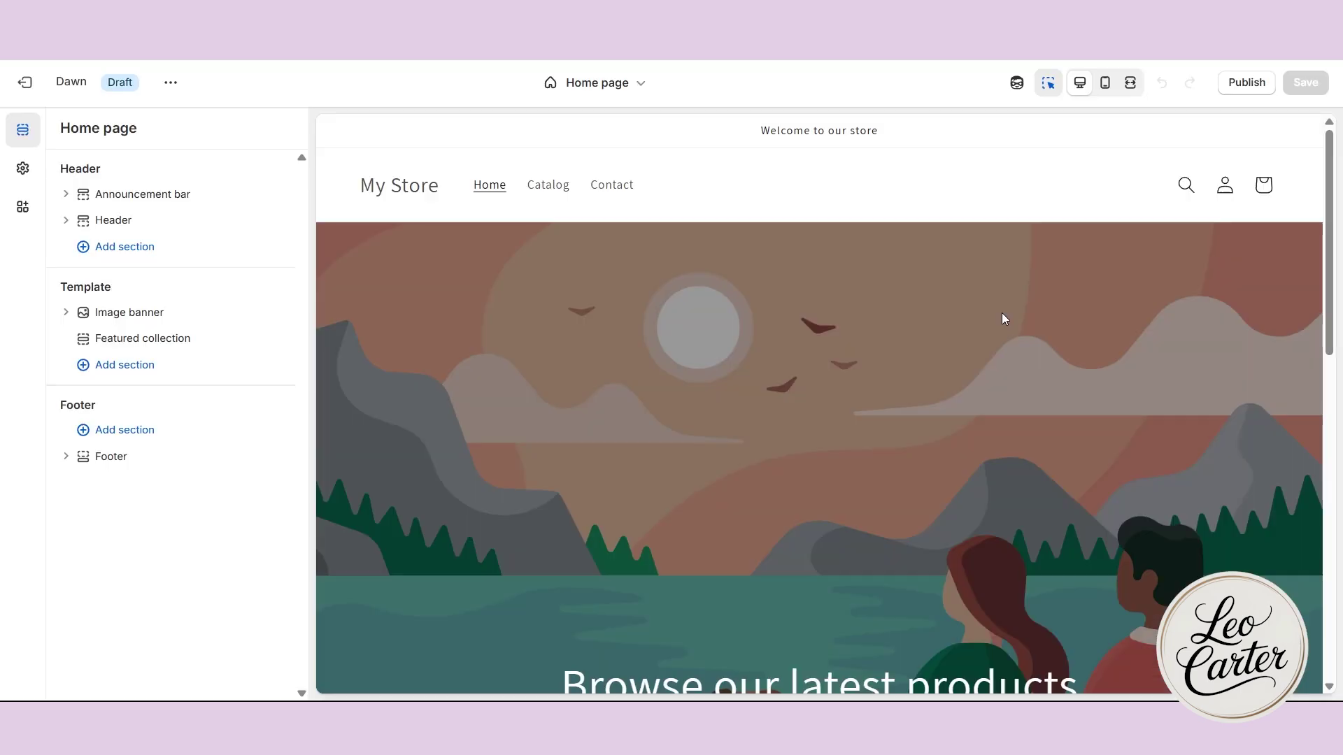
# Examine the whole Dawn home page in the fullscreen view and in the mobile view
pyautogui.click(1130, 94)
pyautogui.scroll(-7, 1258, 510)
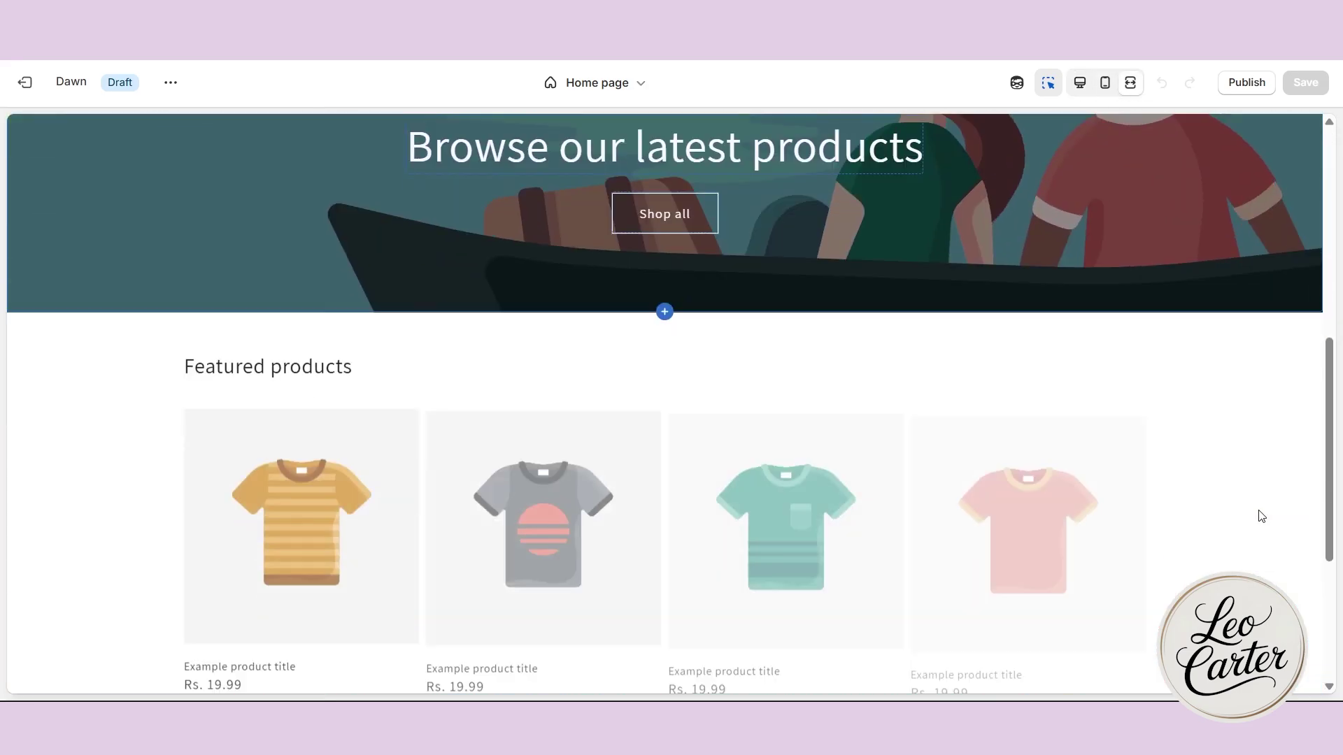
pyautogui.scroll(-4, 1259, 512)
pyautogui.scroll(3, 1259, 512)
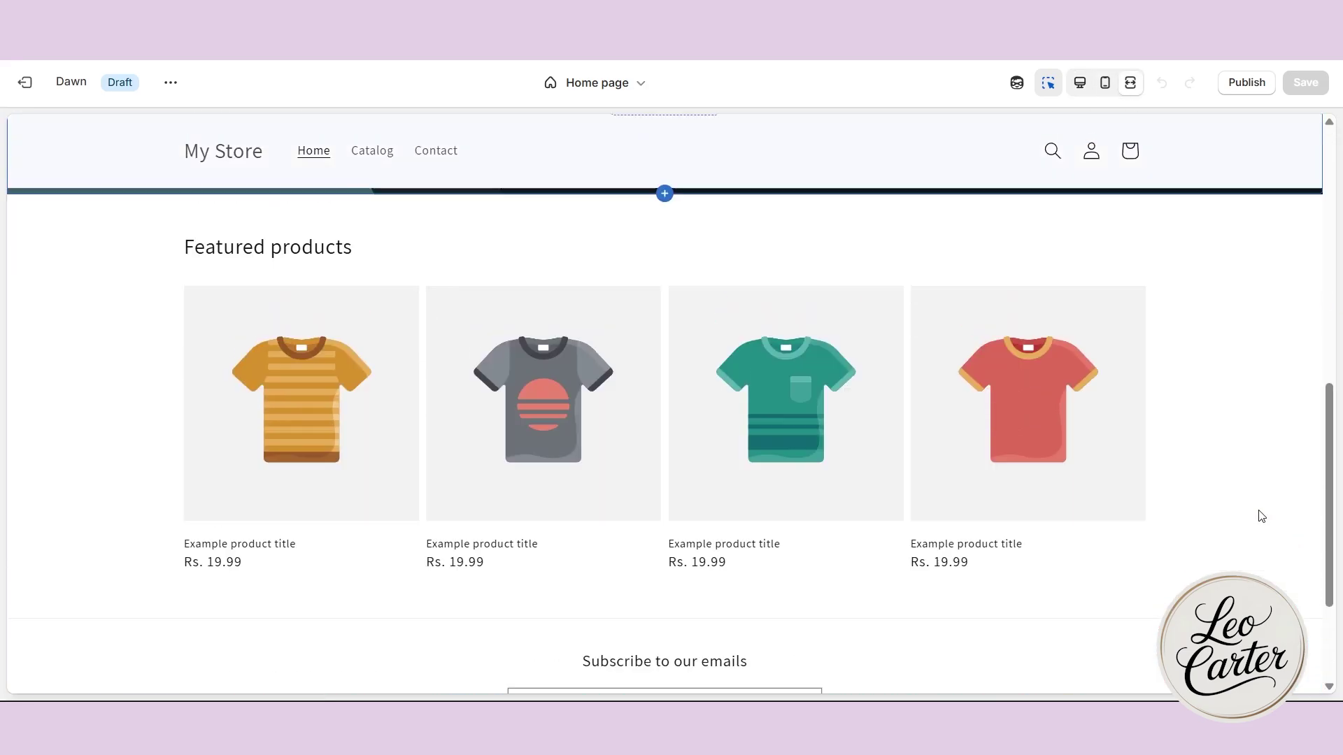
pyautogui.scroll(5, 1260, 511)
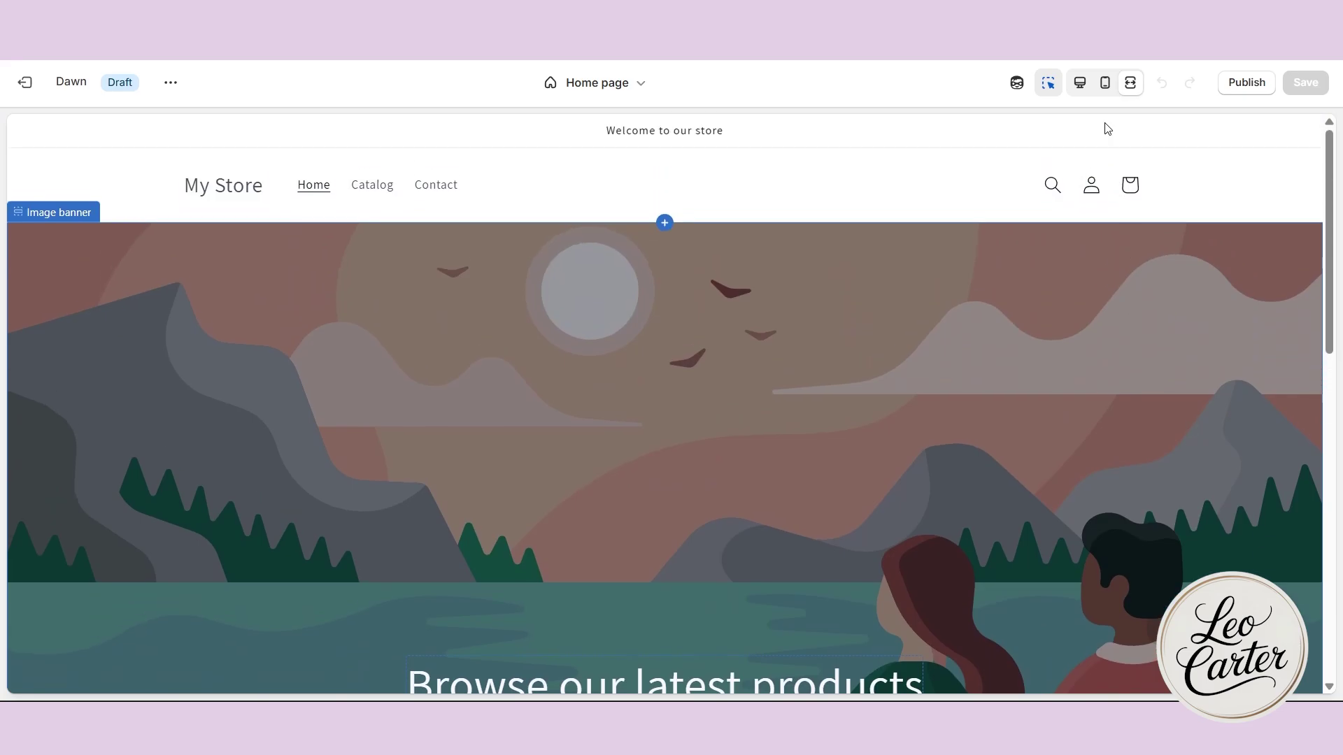
pyautogui.click(1104, 82)
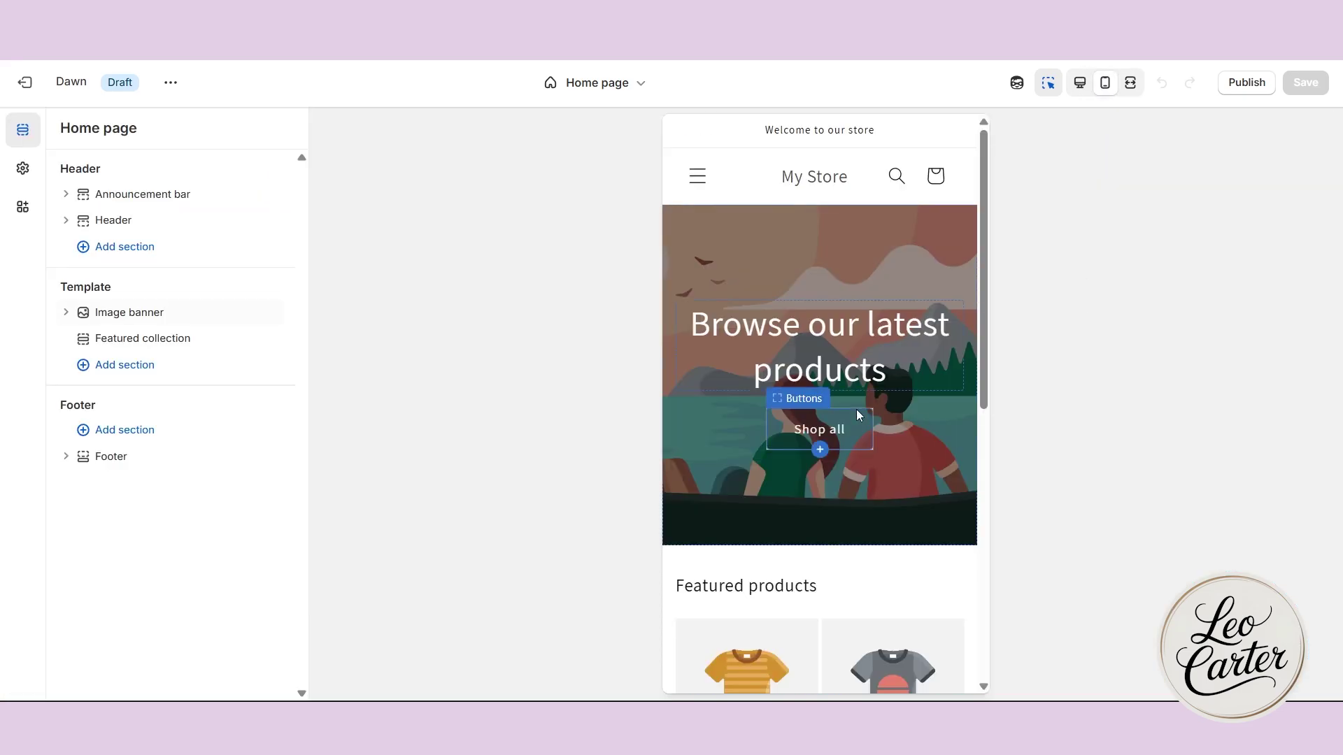
pyautogui.scroll(-5, 856, 409)
pyautogui.scroll(-3, 860, 414)
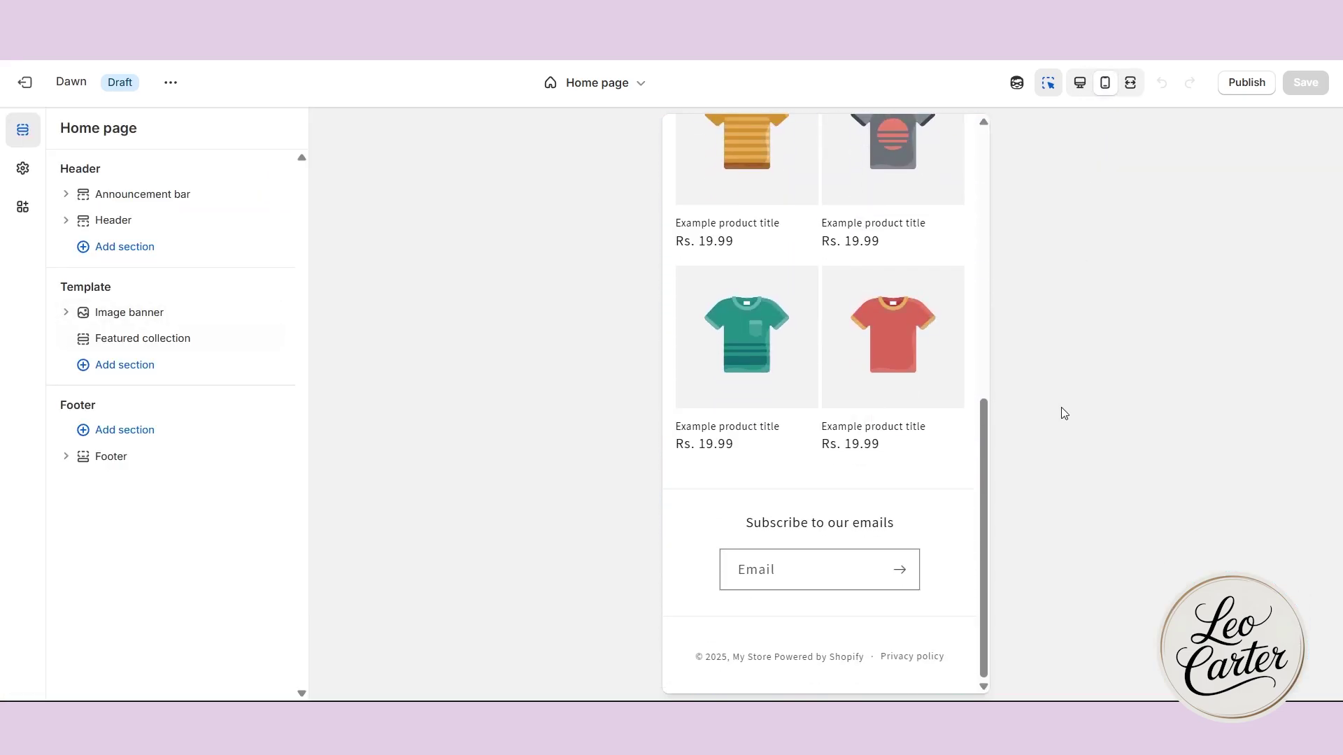
# Open the store preview of the draft Dawn theme and look through its home page
pyautogui.click(170, 82)
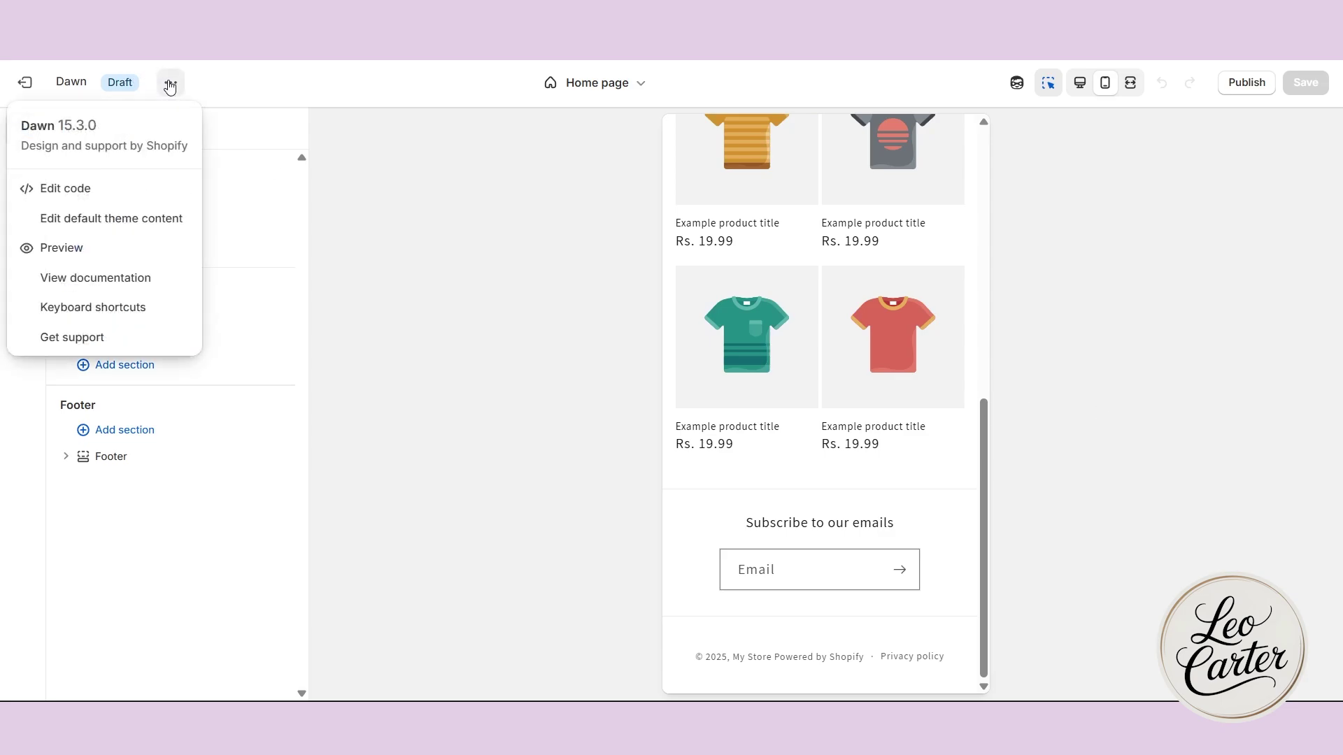
pyautogui.click(99, 250)
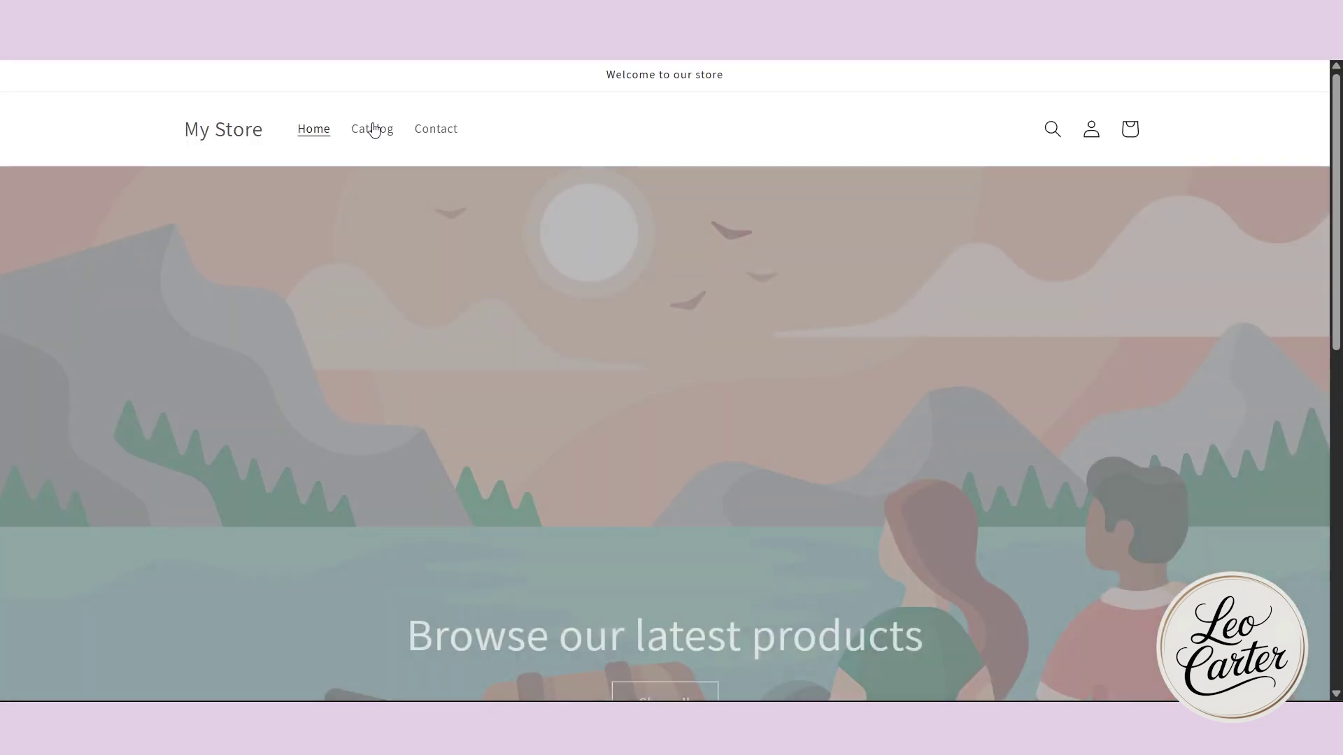
pyautogui.scroll(-10, 1075, 595)
pyautogui.scroll(10, 1076, 596)
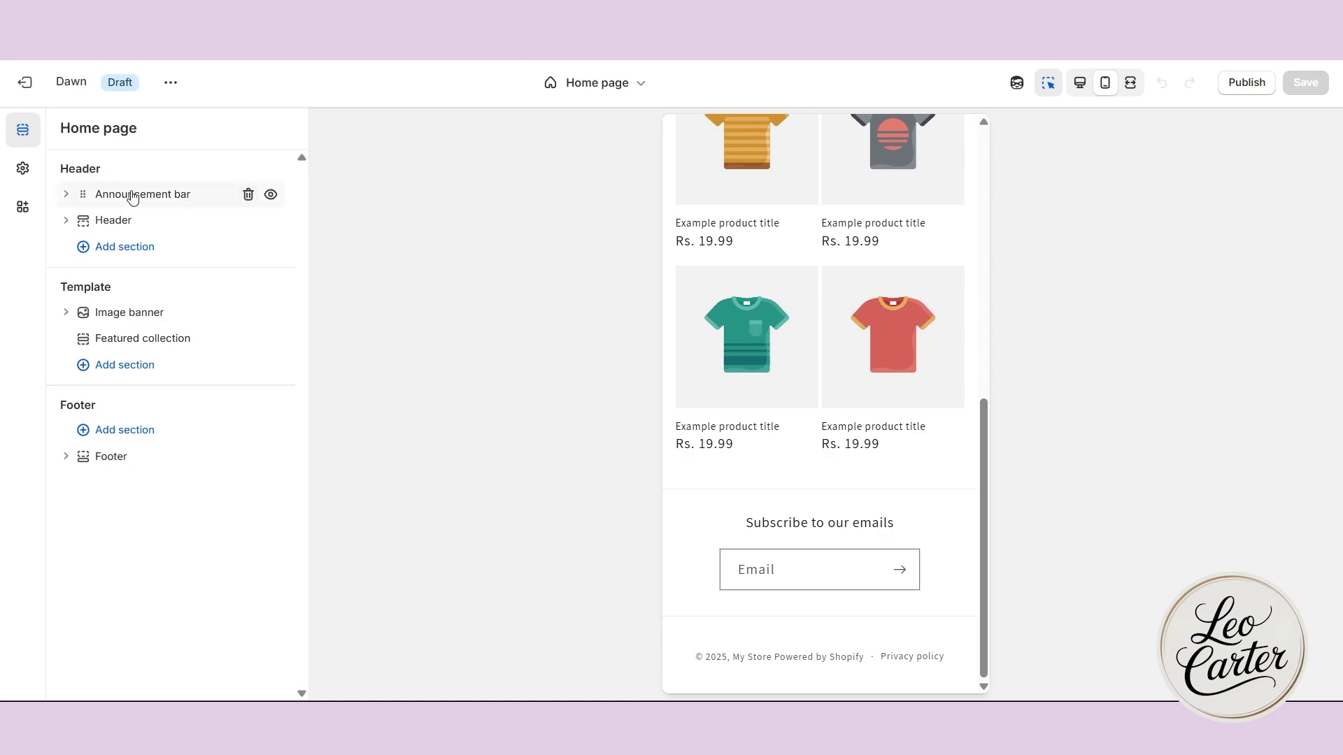
# Set logo_hair_beauty.png as the theme's logo with a width of 280 px
pyautogui.click(23, 169)
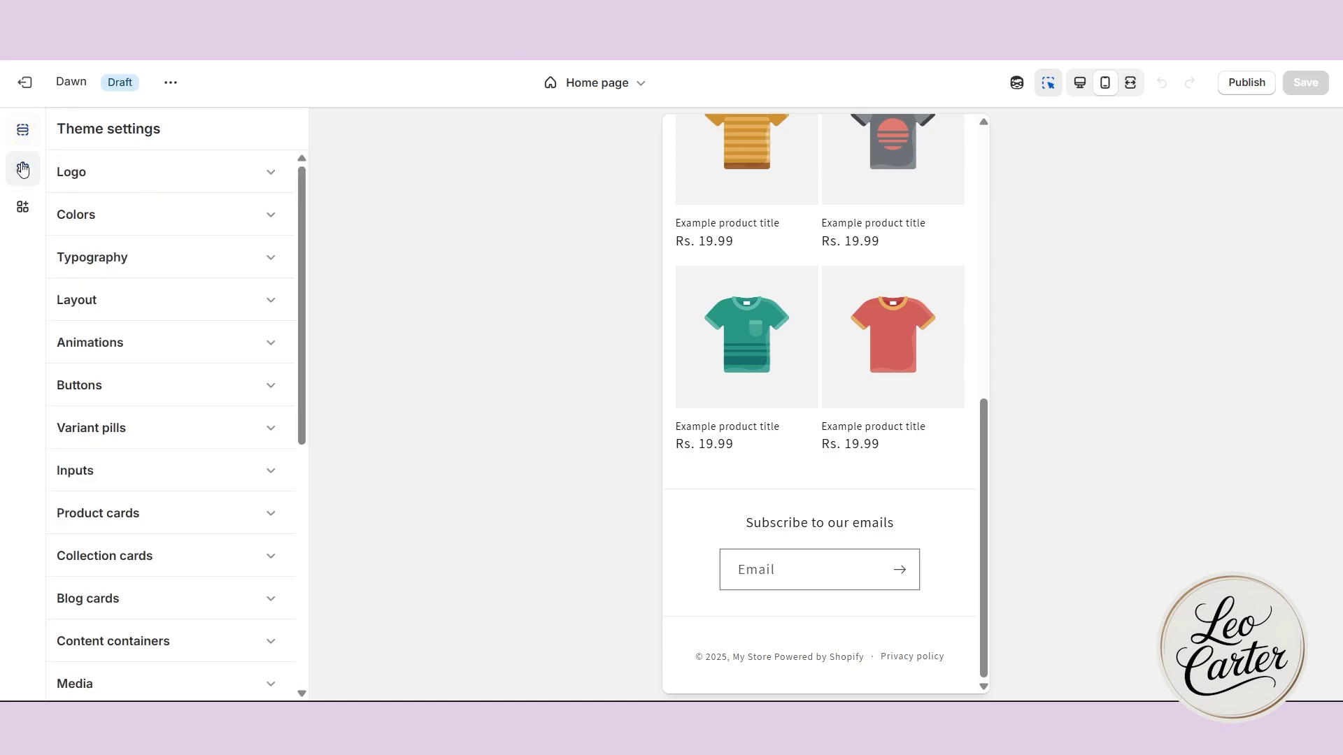
pyautogui.click(173, 175)
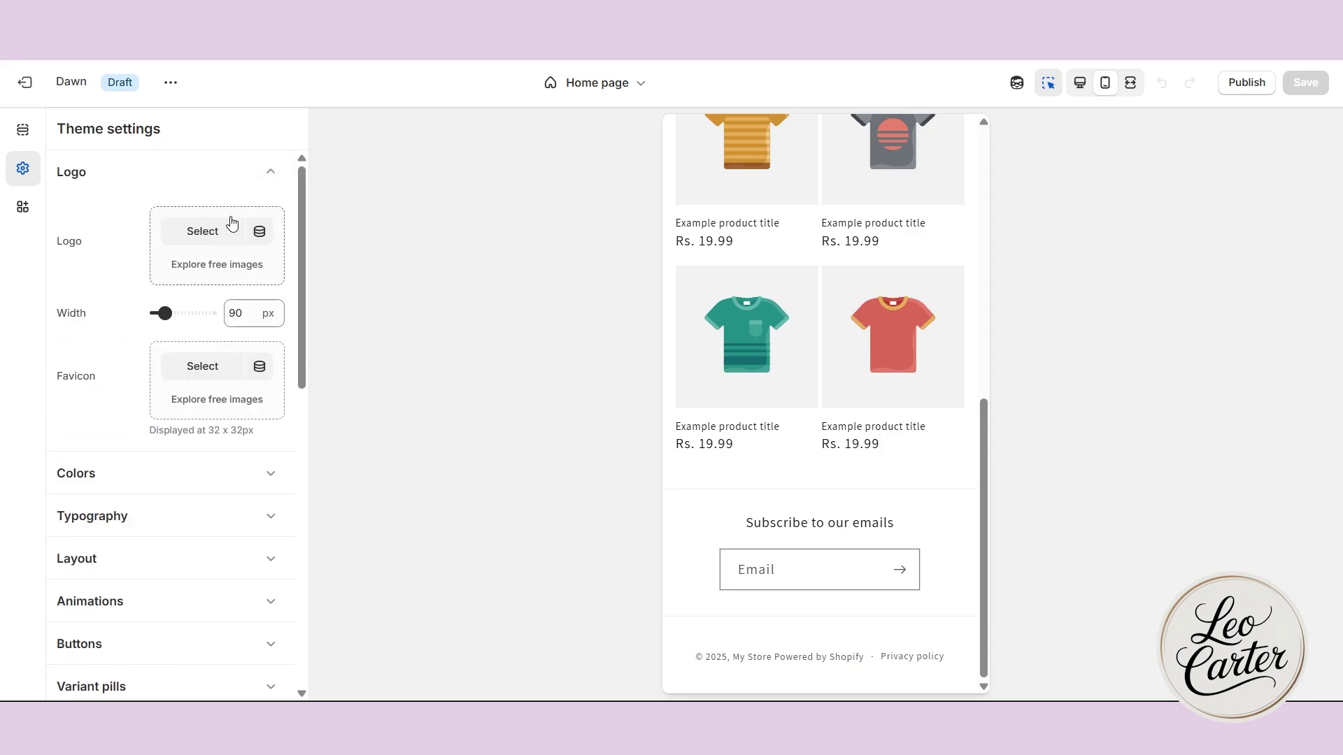
pyautogui.click(219, 234)
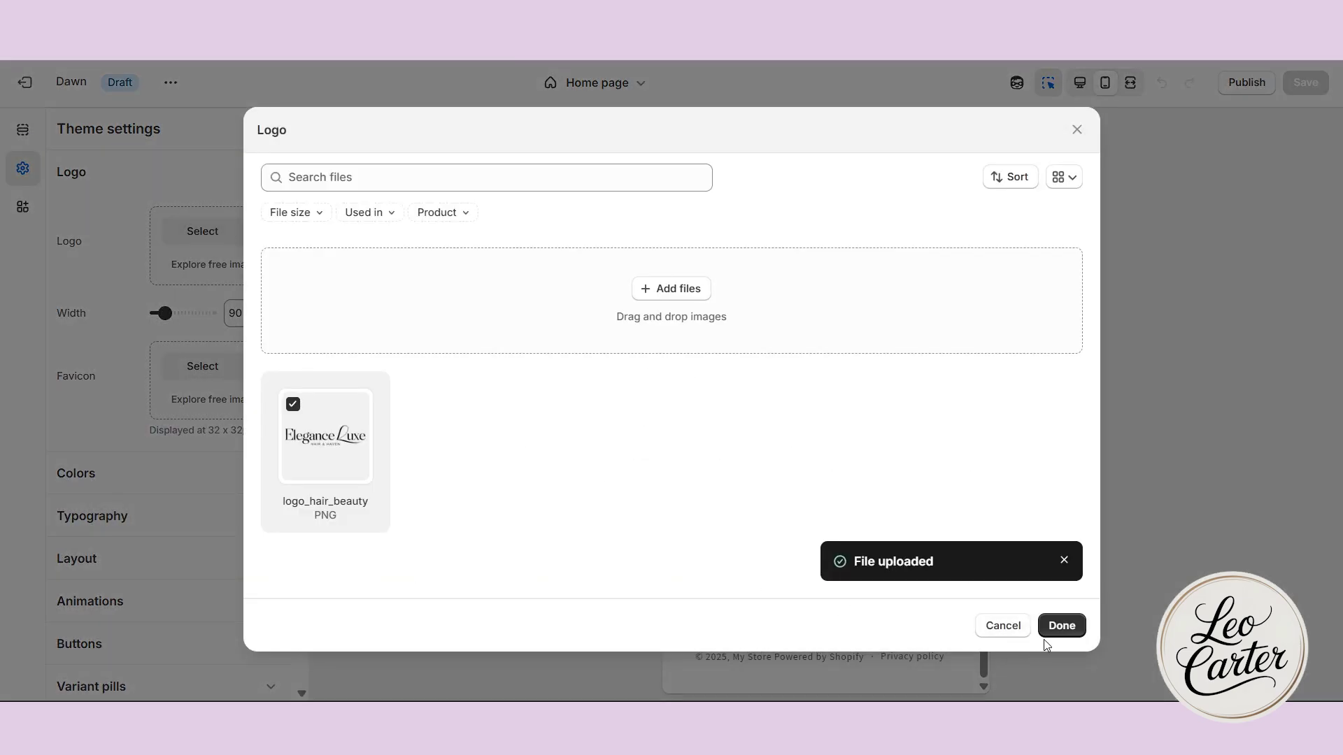
pyautogui.click(1057, 632)
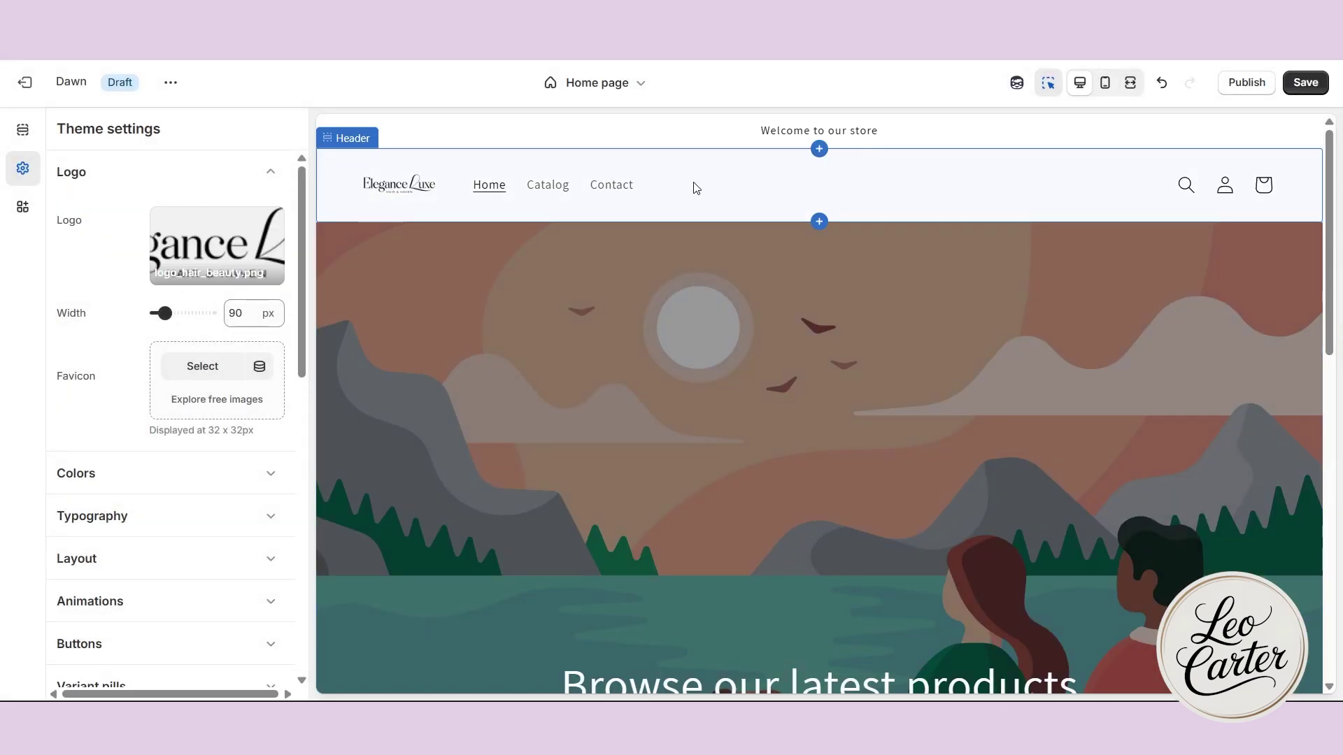
pyautogui.moveTo(168, 309); pyautogui.dragTo(205, 310)
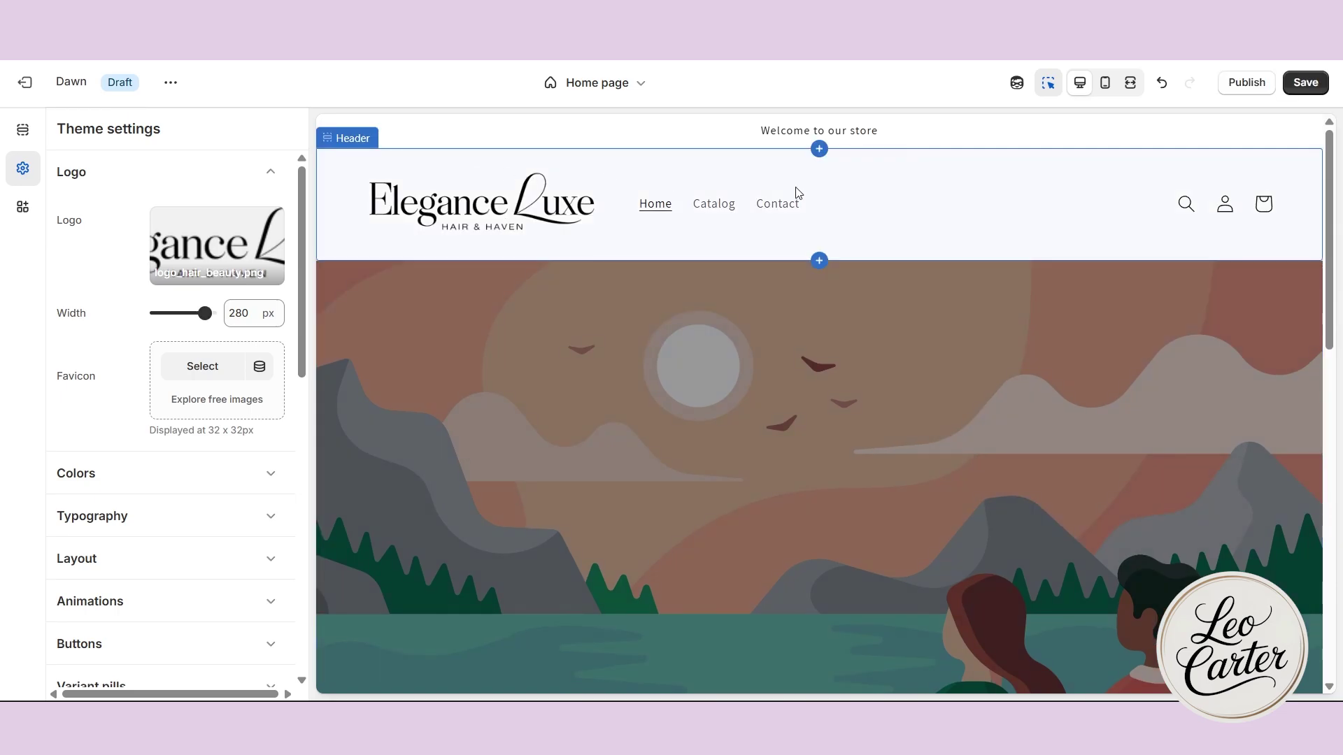
# Set the header section's logo position to Top center
pyautogui.click(979, 195)
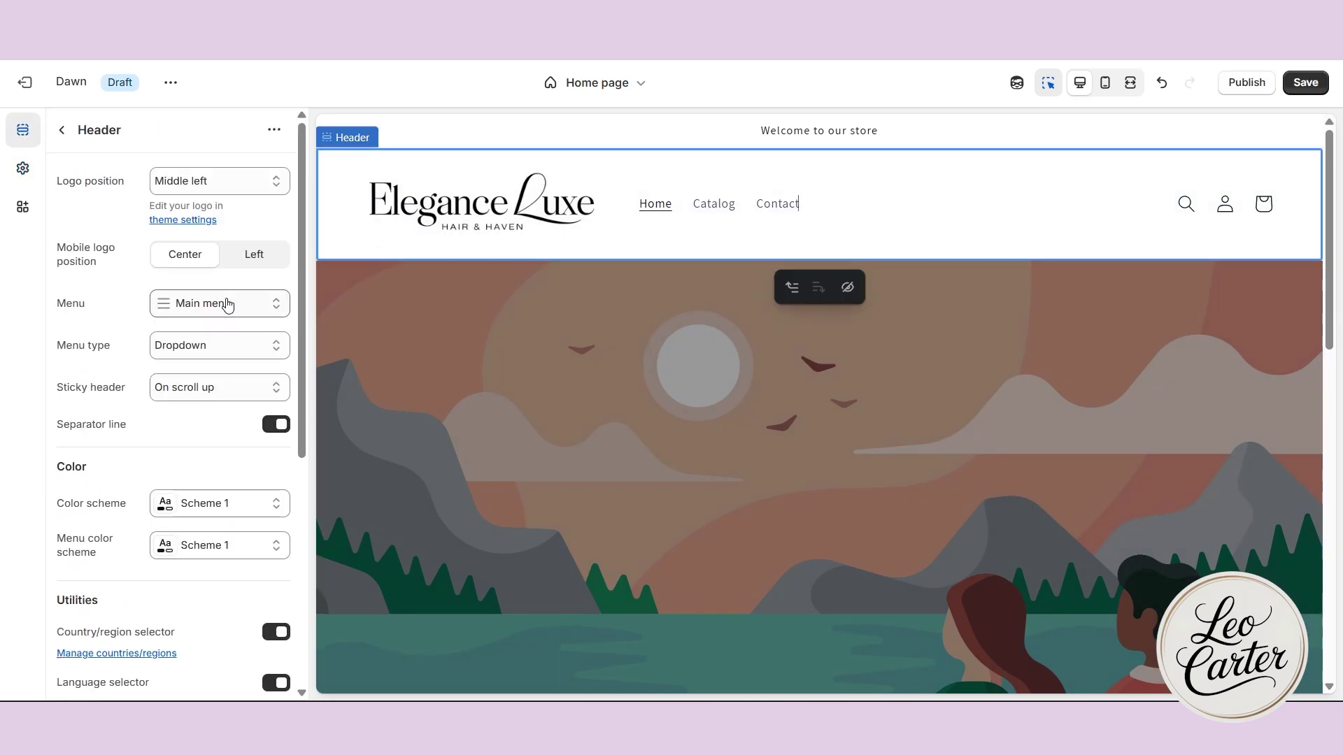
pyautogui.click(203, 188)
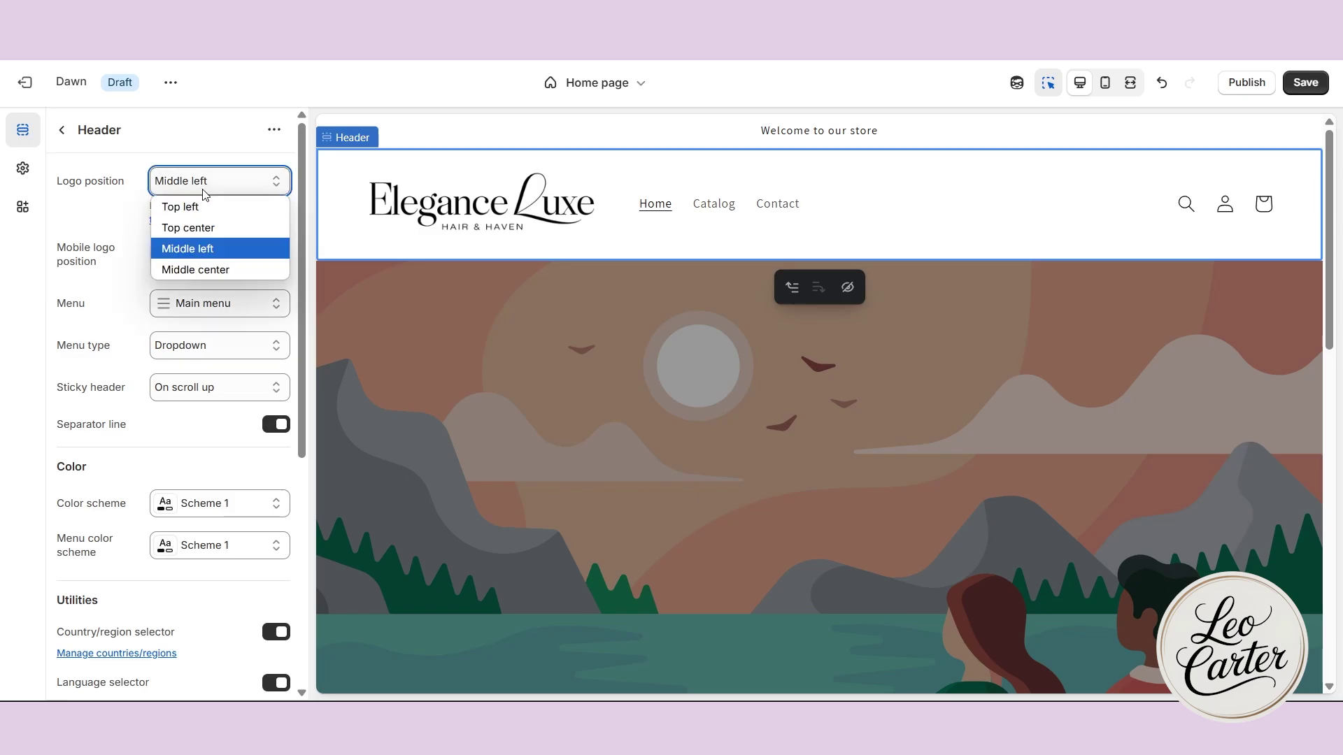
pyautogui.click(213, 230)
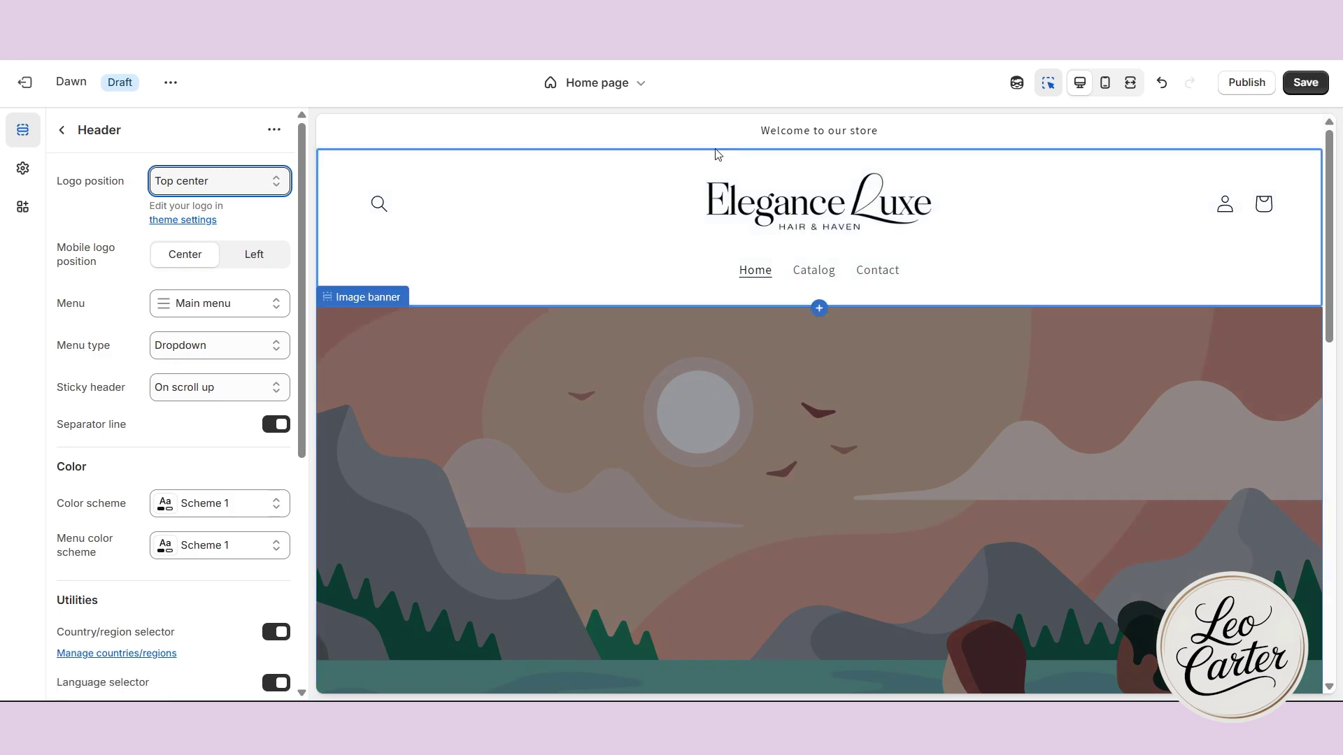
# Change the announcement text to "FREE SHIPPING ON ALL ORDERS ABOVE $400" and link it to All products
pyautogui.click(675, 132)
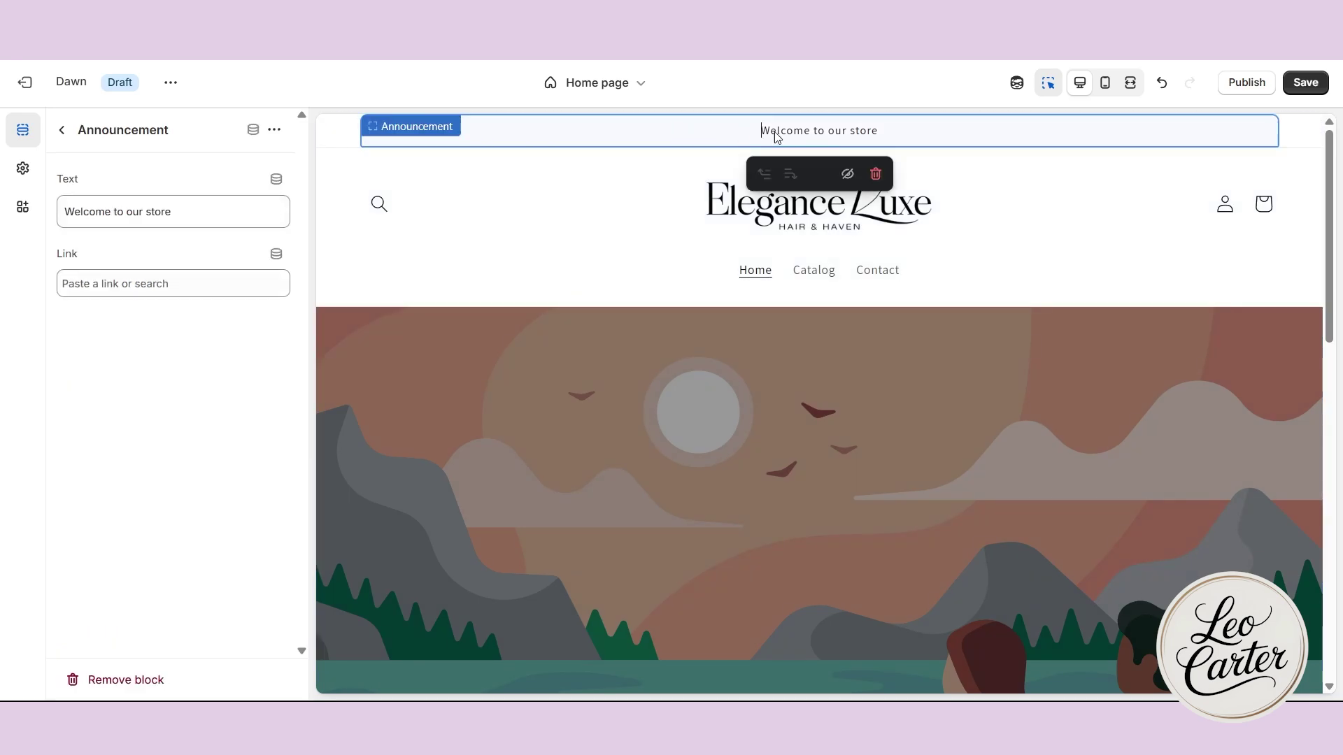
pyautogui.hotkey('ctrl', 'a')
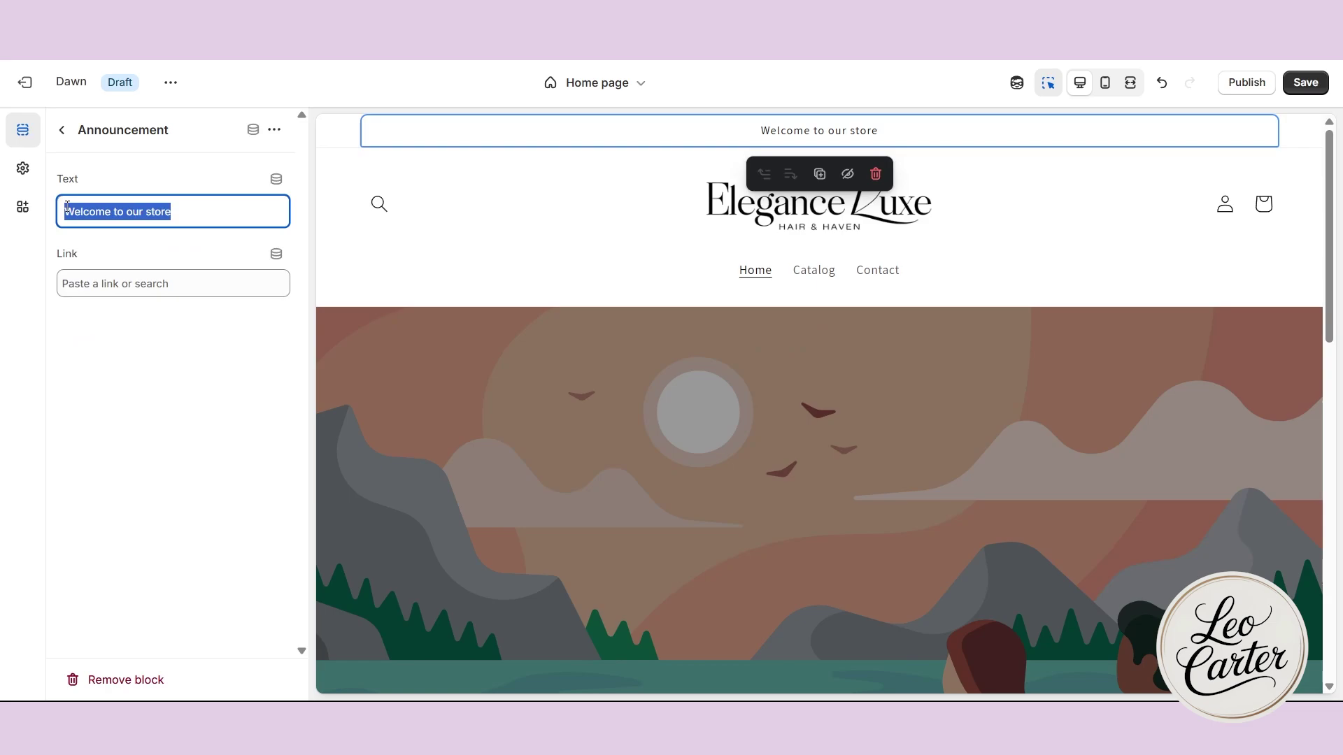
pyautogui.write('FREE SHIPPING ON ALL ORDERS ABOVE $400')
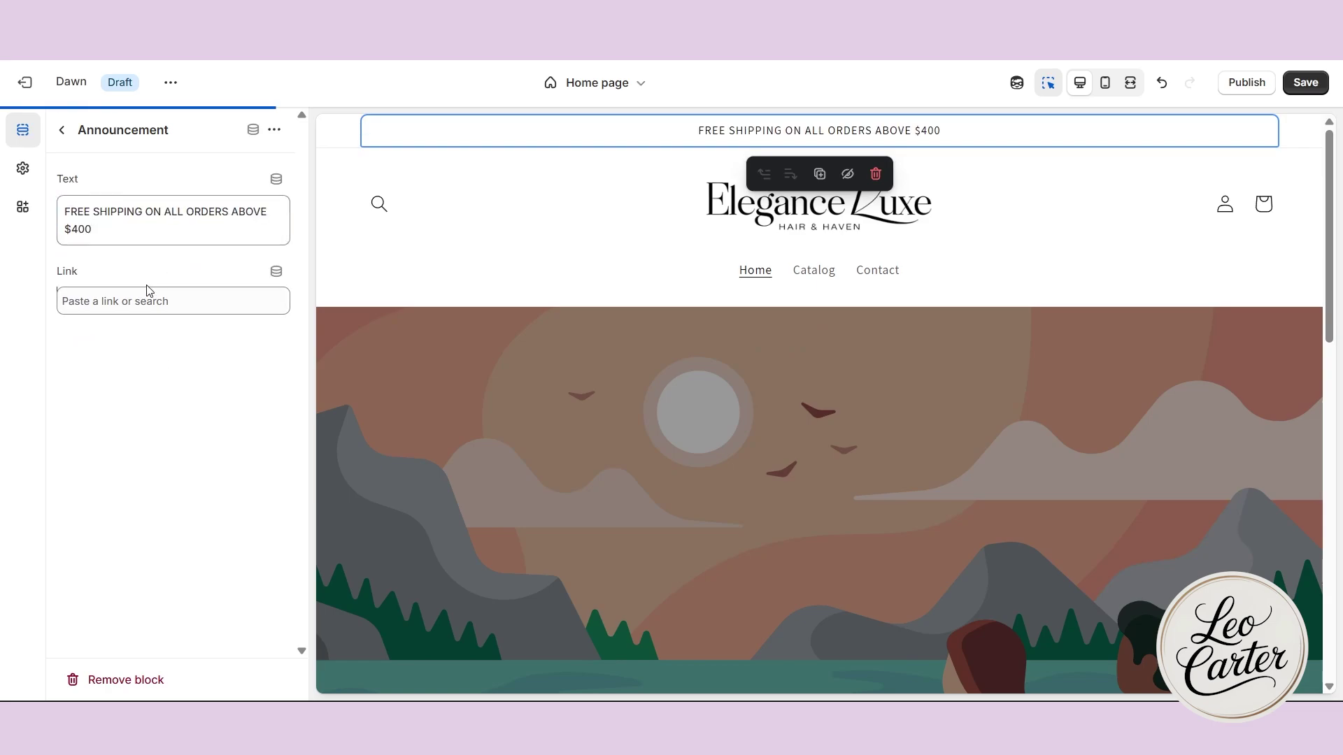
pyautogui.click(149, 303)
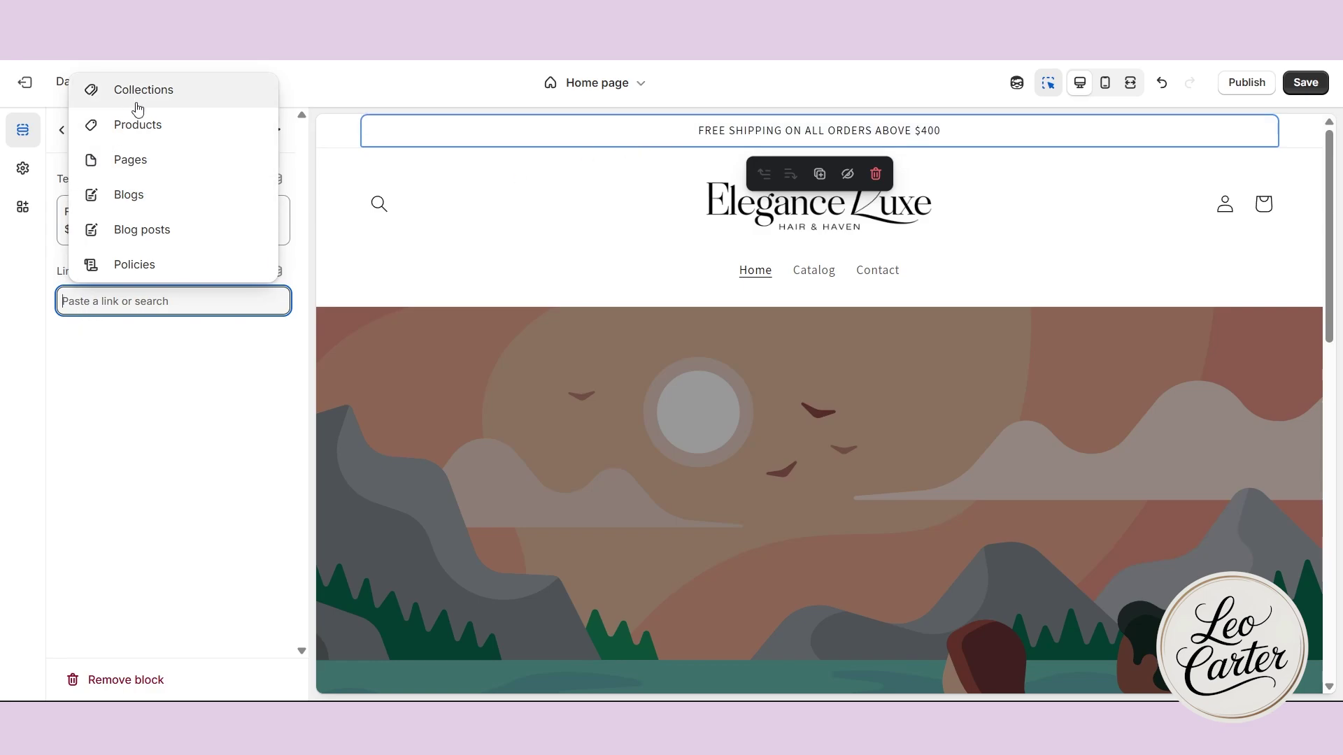
pyautogui.click(144, 129)
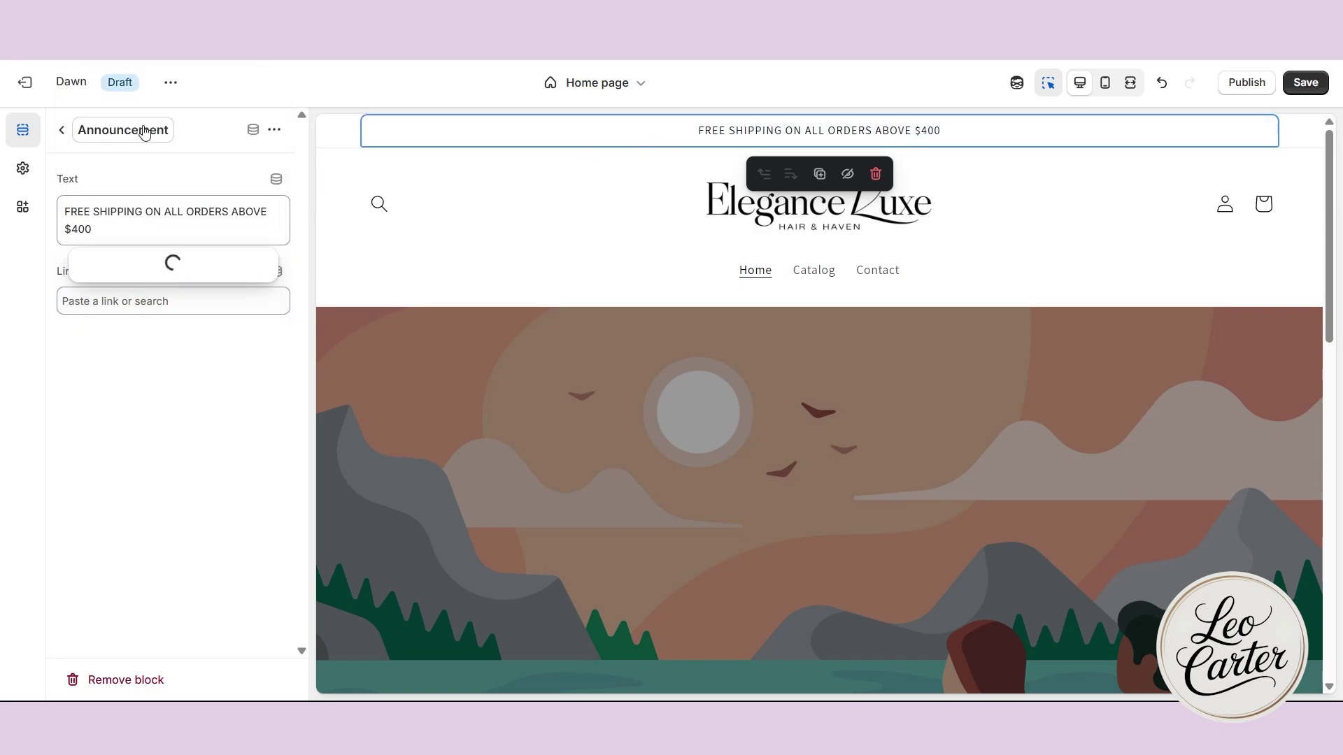
pyautogui.click(137, 265)
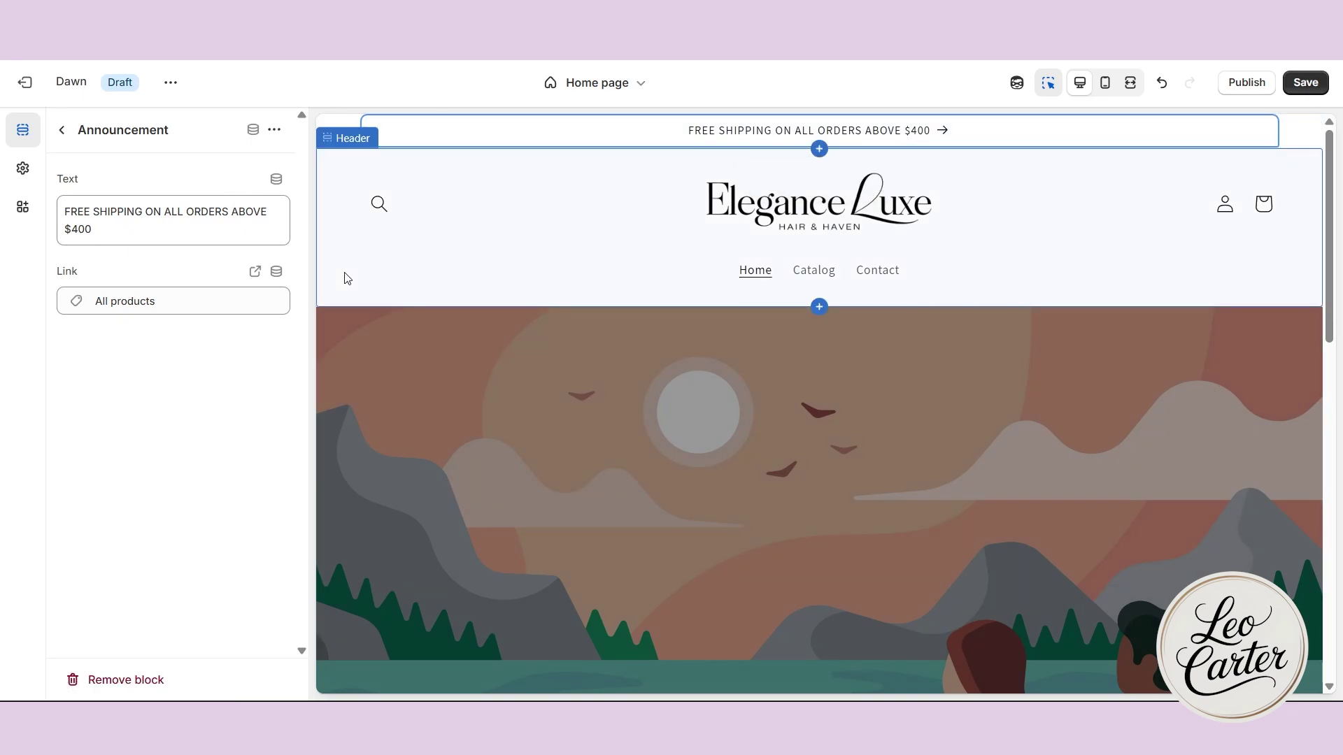
# In the theme's color settings, set the background color of Scheme 1 to #EBE6DE
pyautogui.click(18, 170)
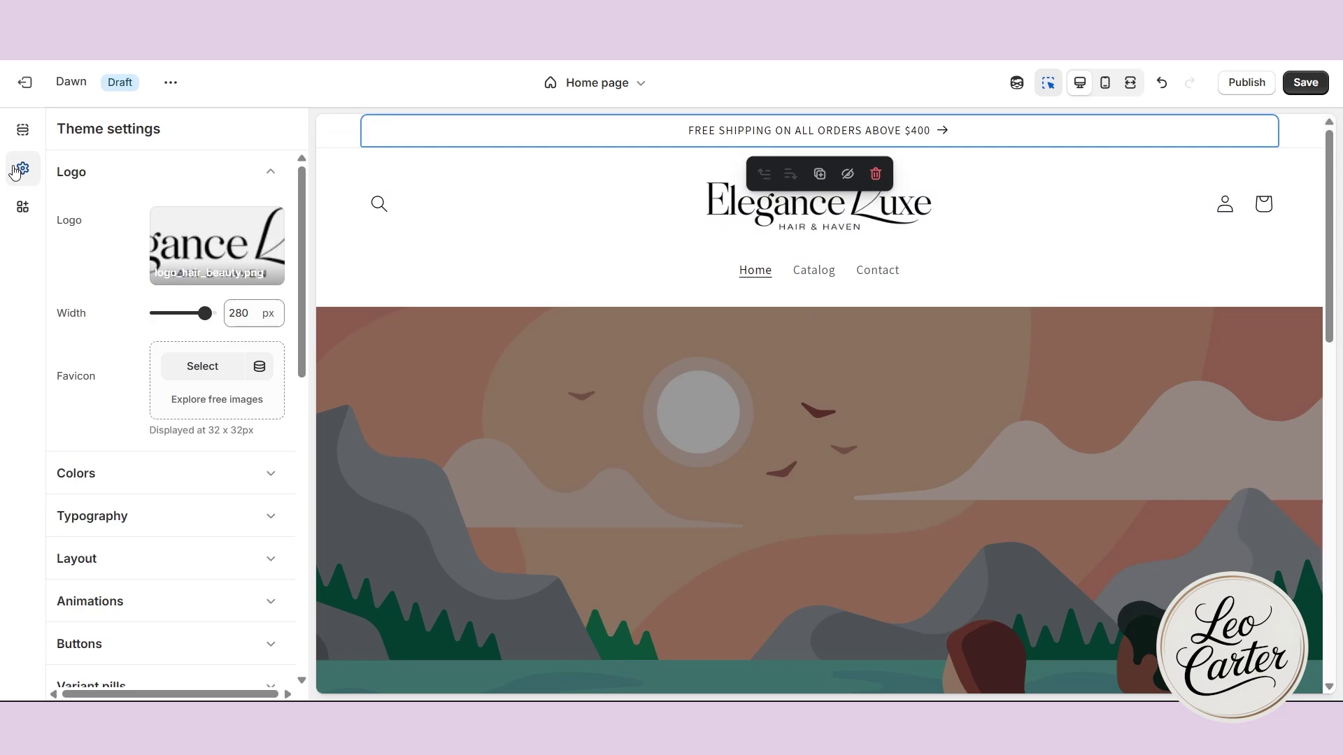
pyautogui.click(147, 171)
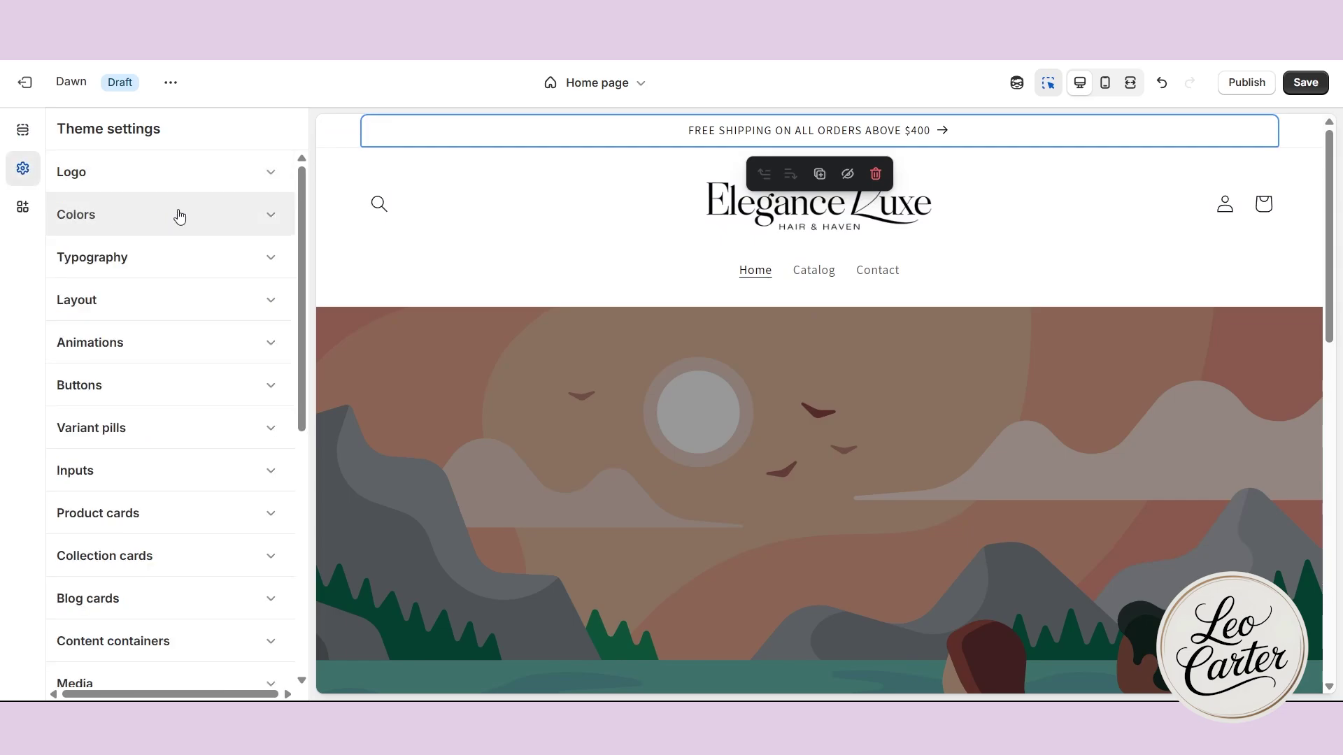
pyautogui.click(138, 224)
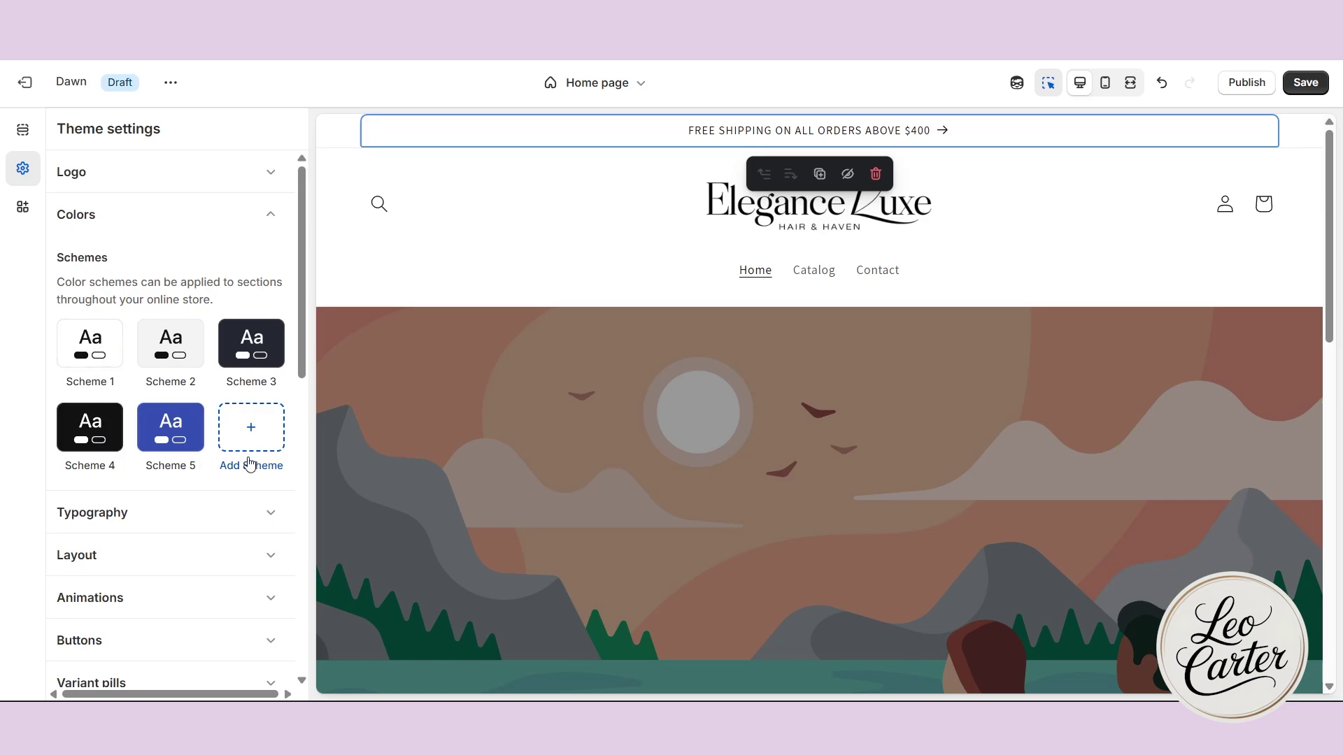
pyautogui.click(92, 346)
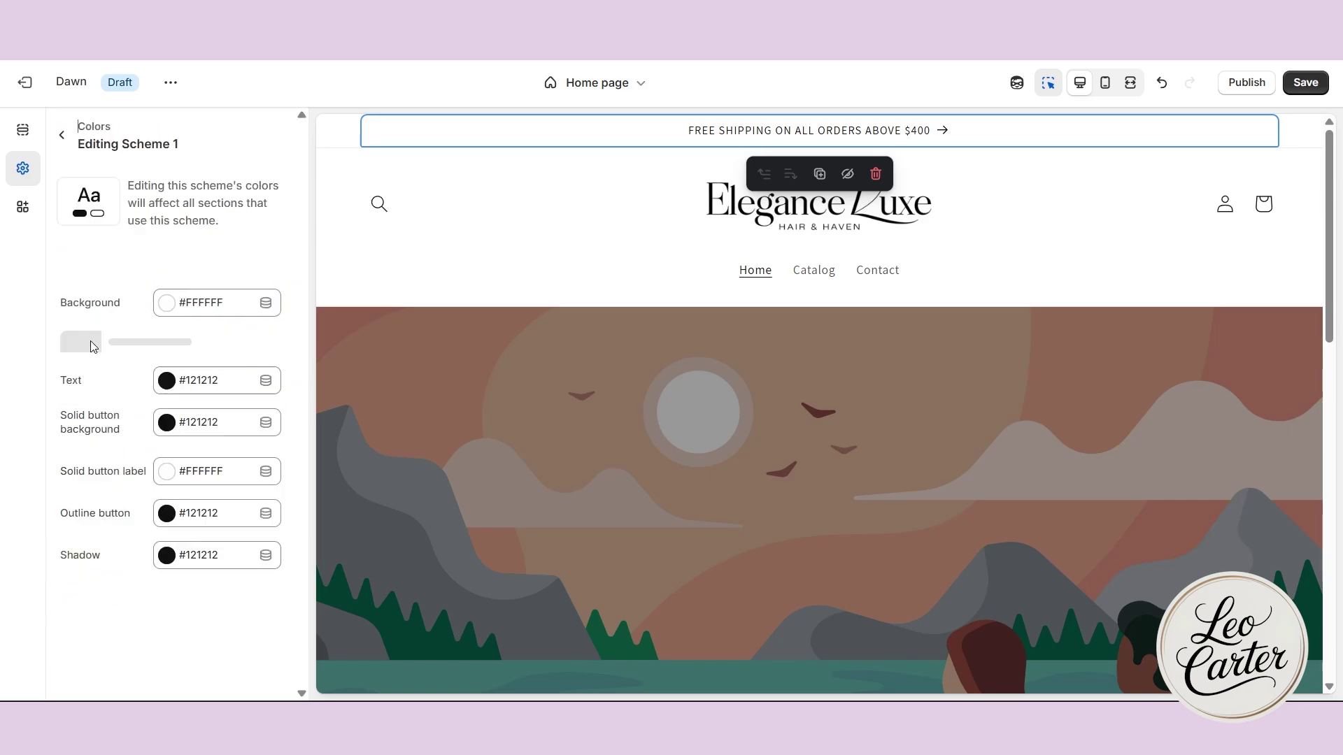
pyautogui.click(198, 309)
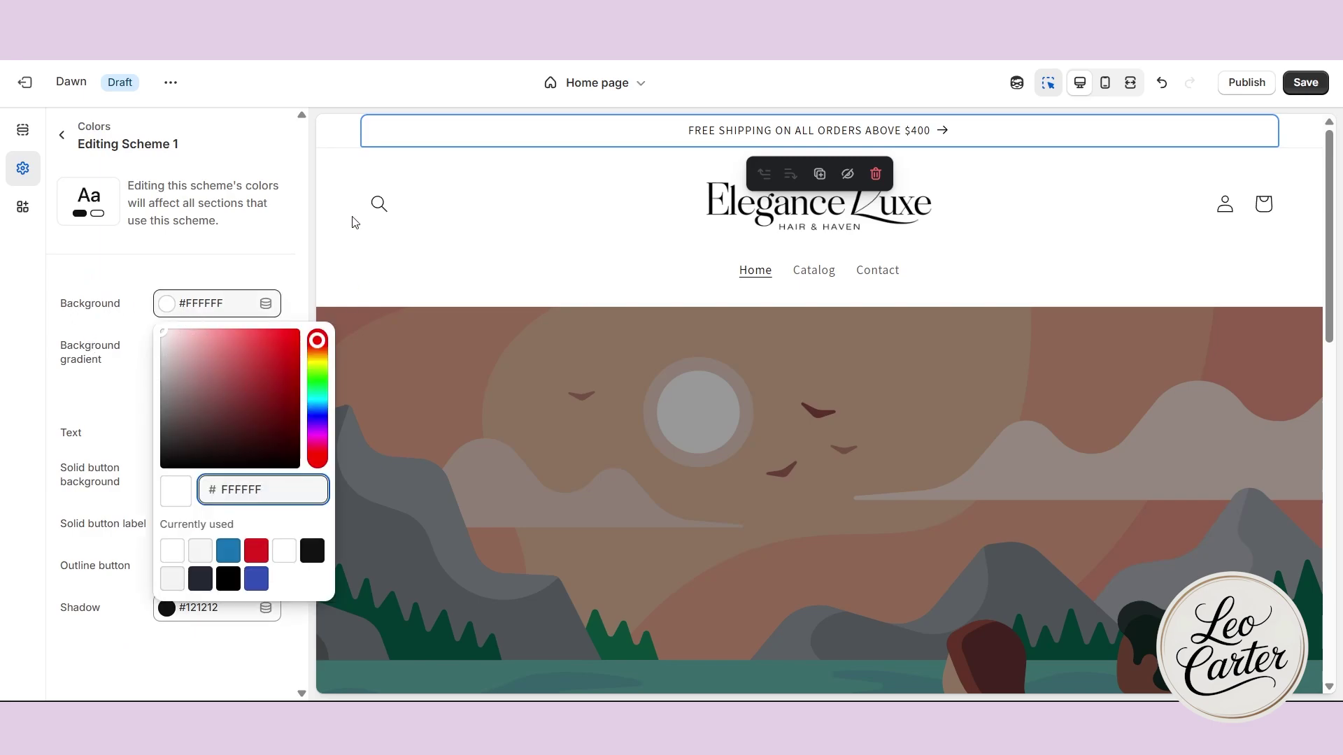
pyautogui.doubleClick(266, 492)
pyautogui.write('EBE6DE')
pyautogui.click(478, 273)
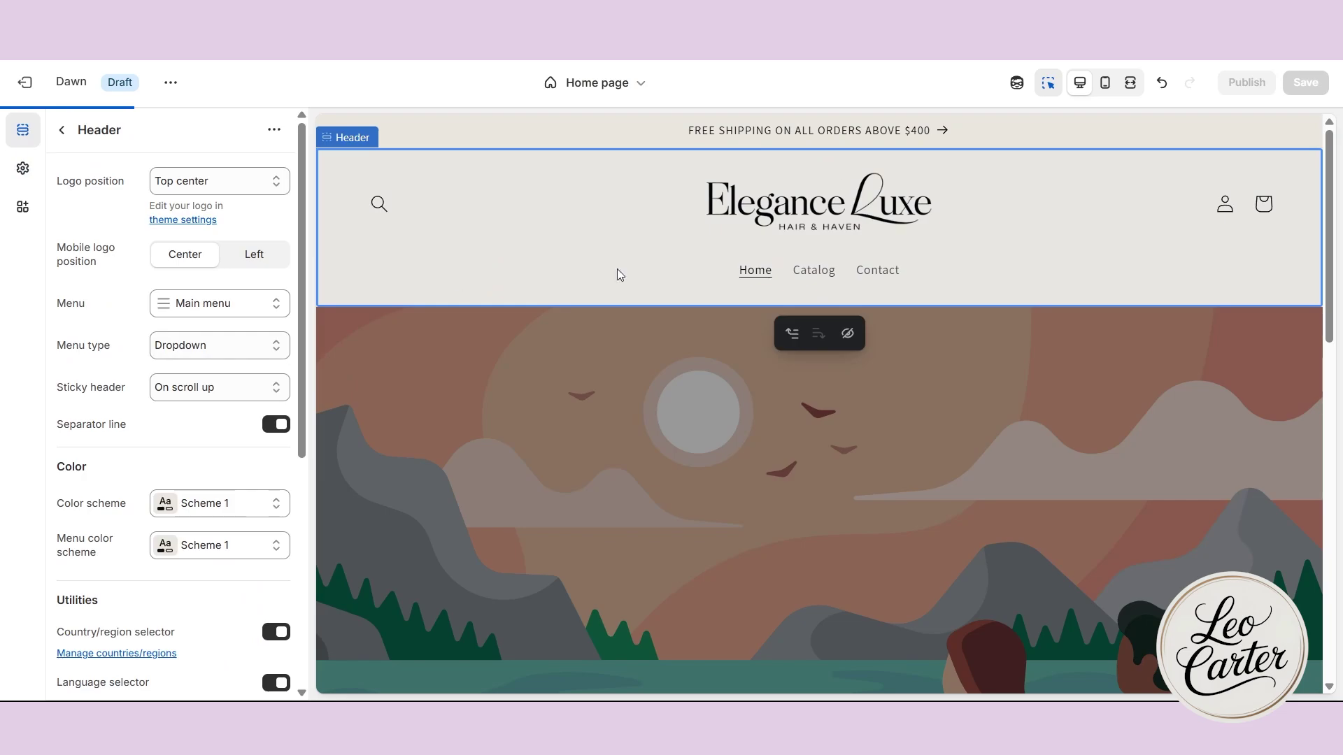
# Switch to Pinterest and look through the beige color palette pins for suitable color codes
pyautogui.hotkey('ctrl', 'Tab')
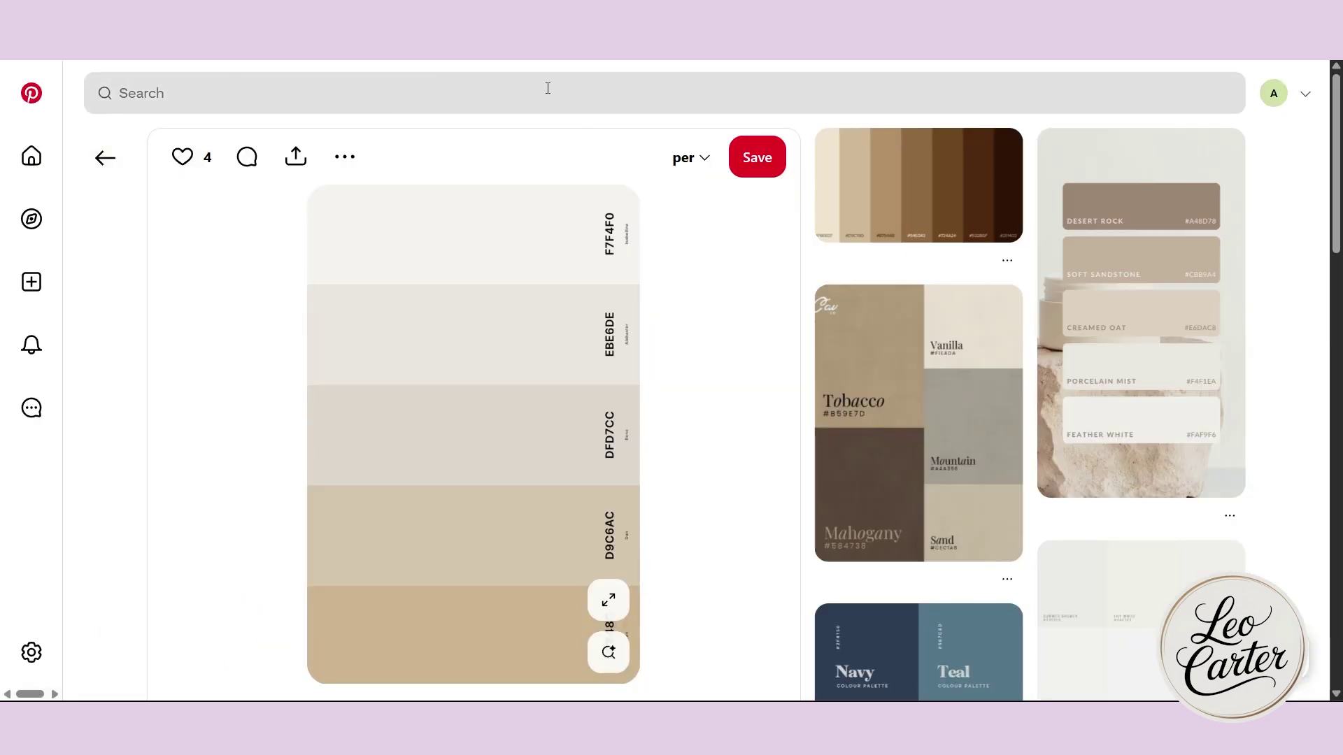
pyautogui.click(83, 181)
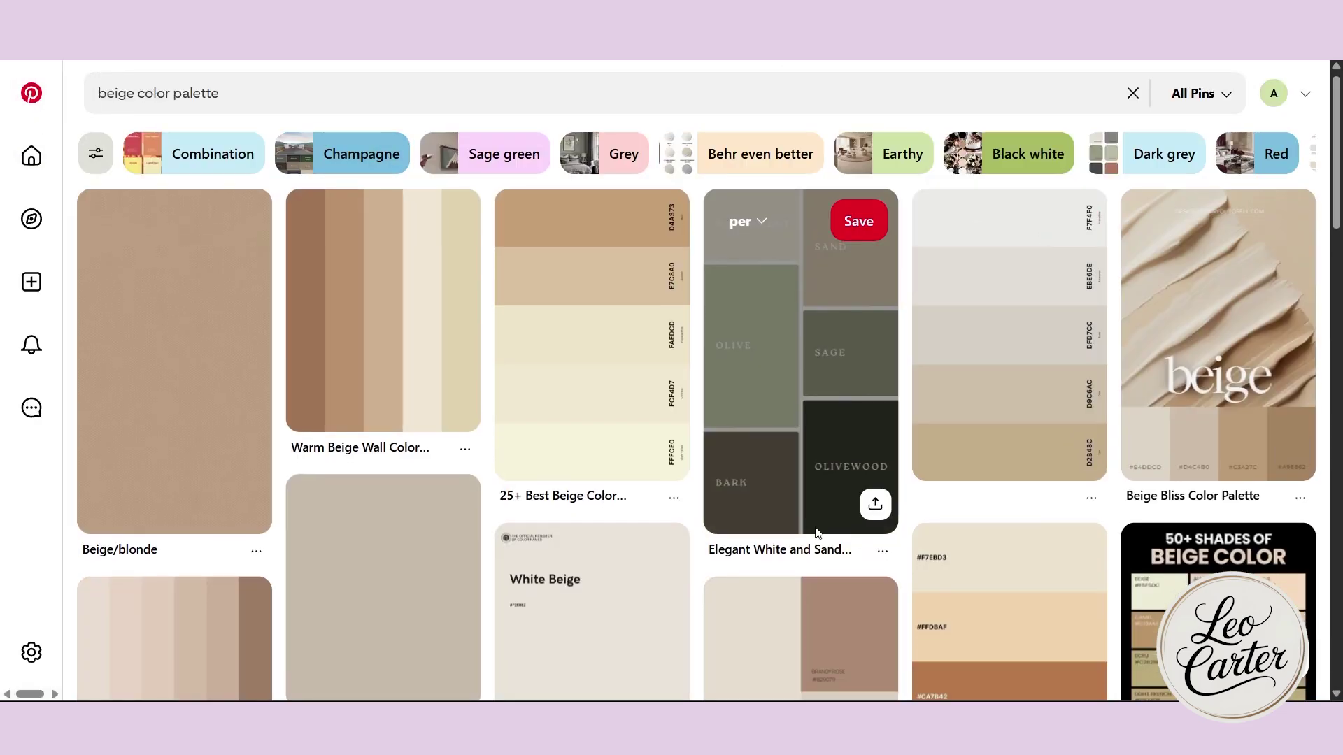
pyautogui.scroll(-5, 820, 534)
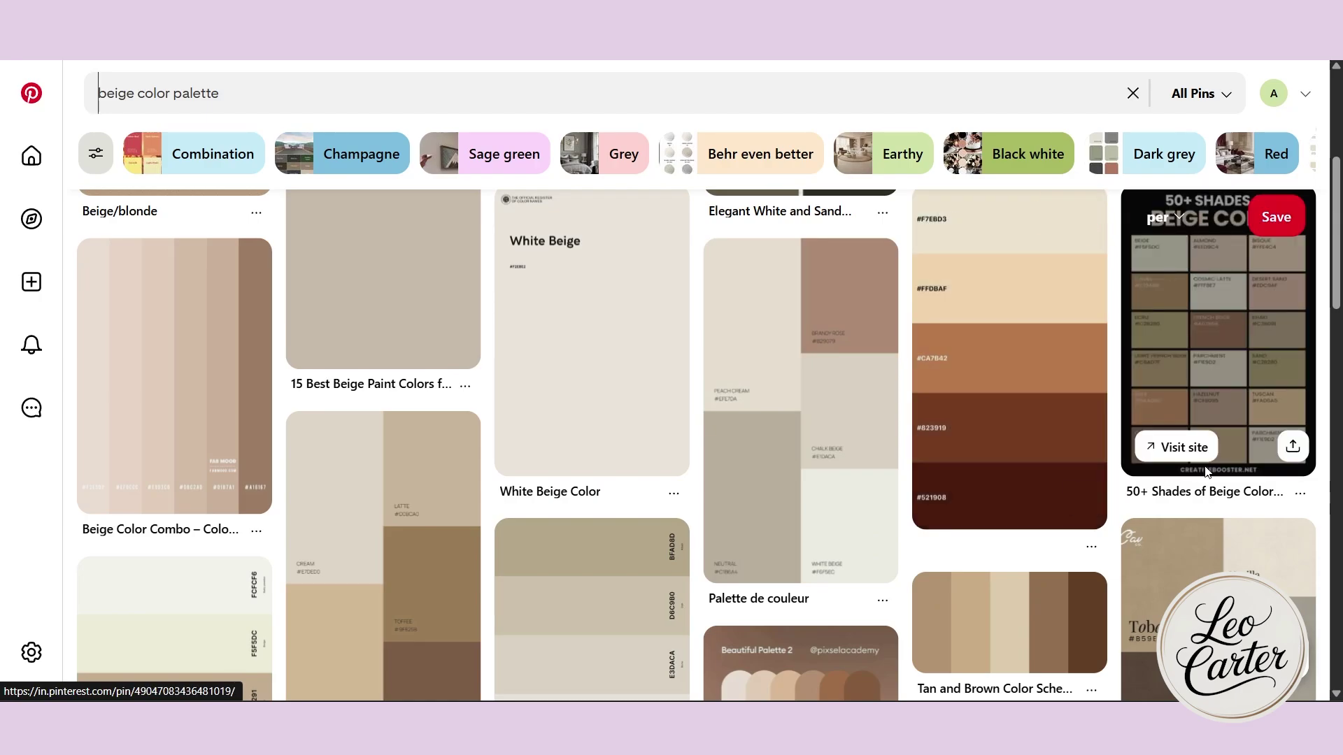
# Return to the Shopify theme editor and set Scheme 1's background to #F2E9E9 and its text color to #6D2932
pyautogui.hotkey('ctrl', 'Tab')
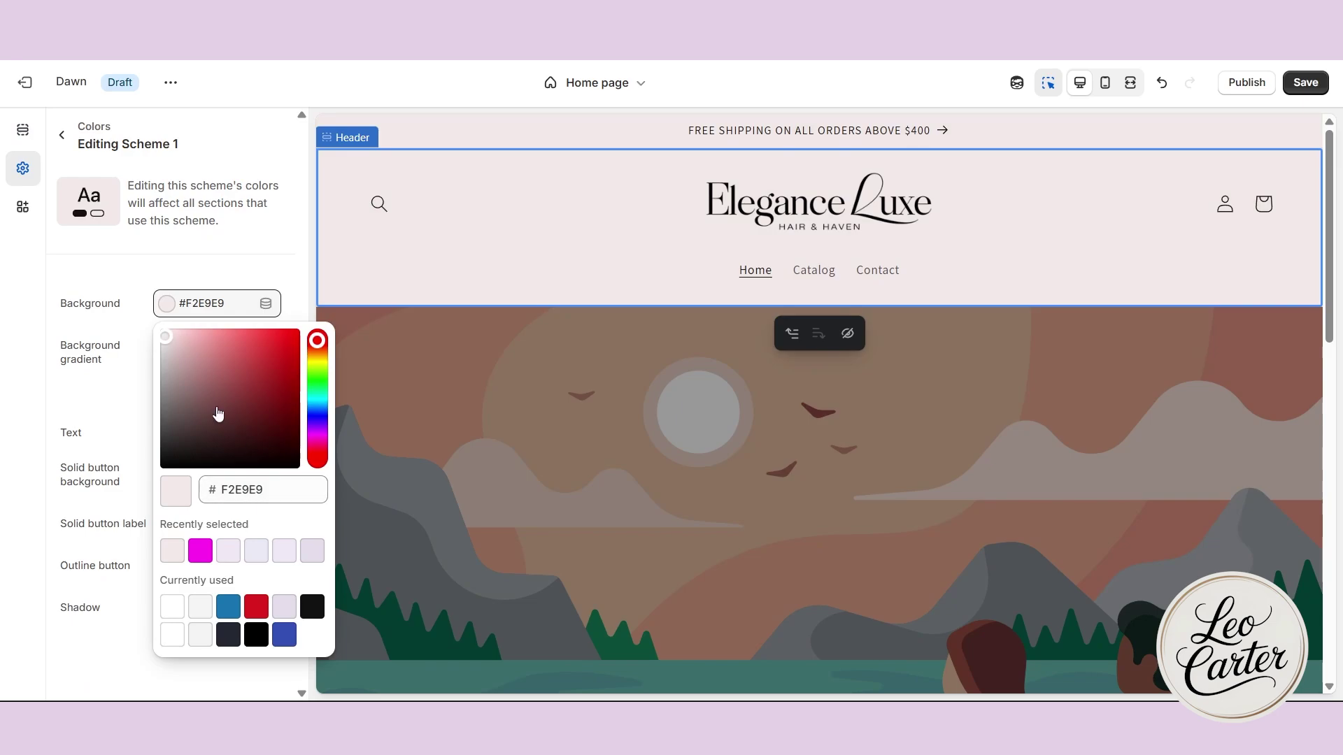
pyautogui.click(121, 448)
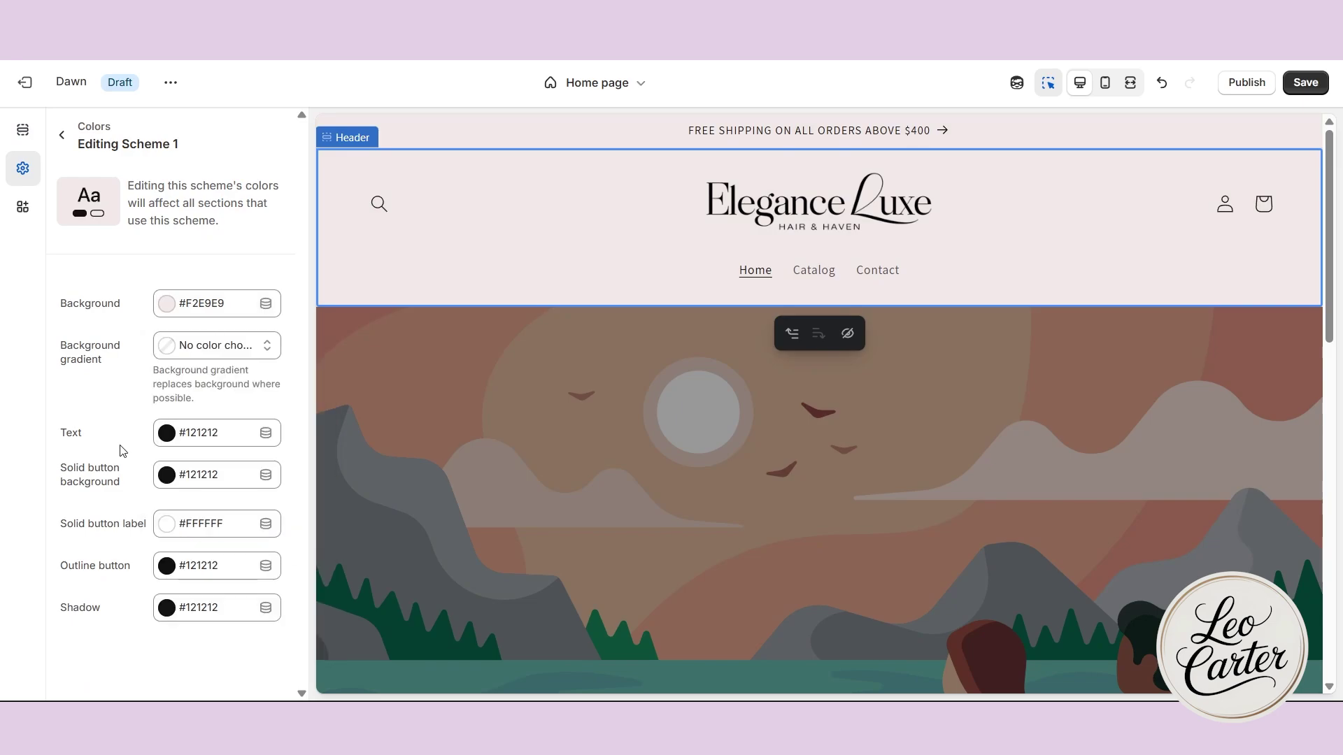
pyautogui.click(195, 442)
pyautogui.write('6D2932')
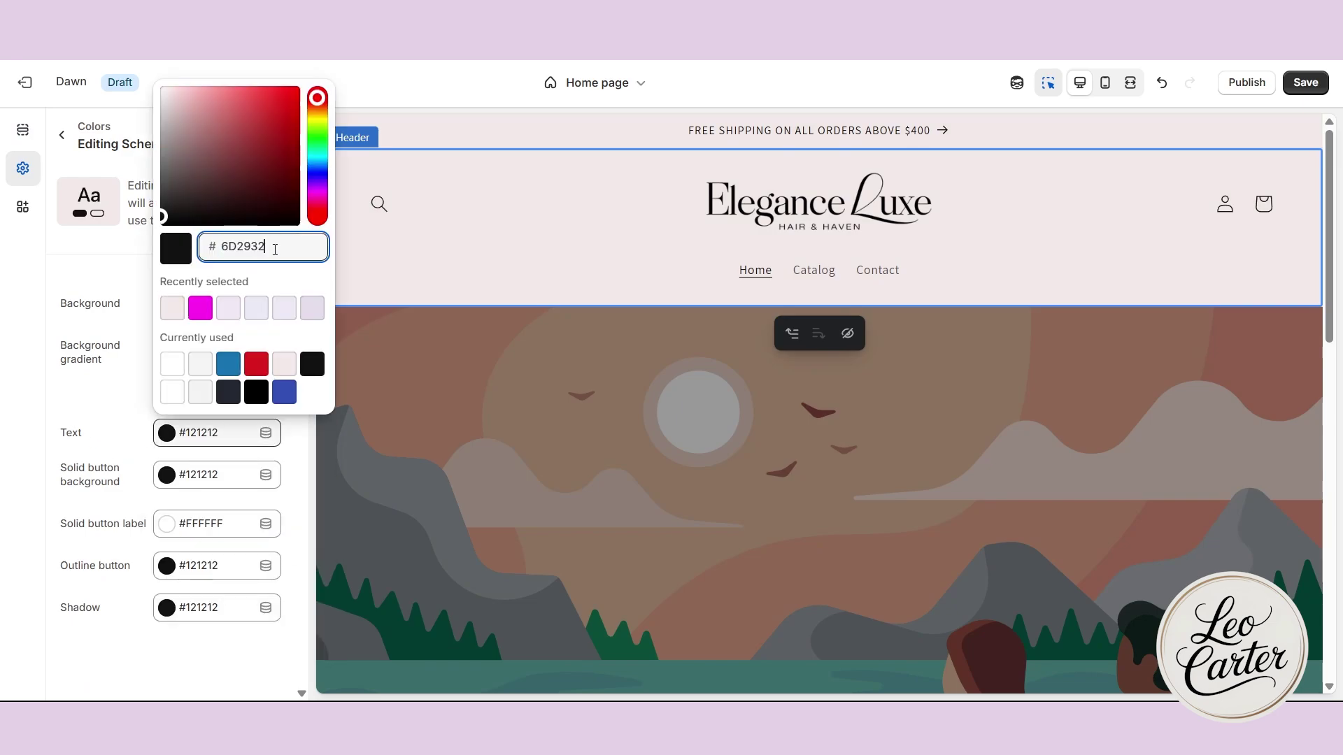
pyautogui.click(276, 273)
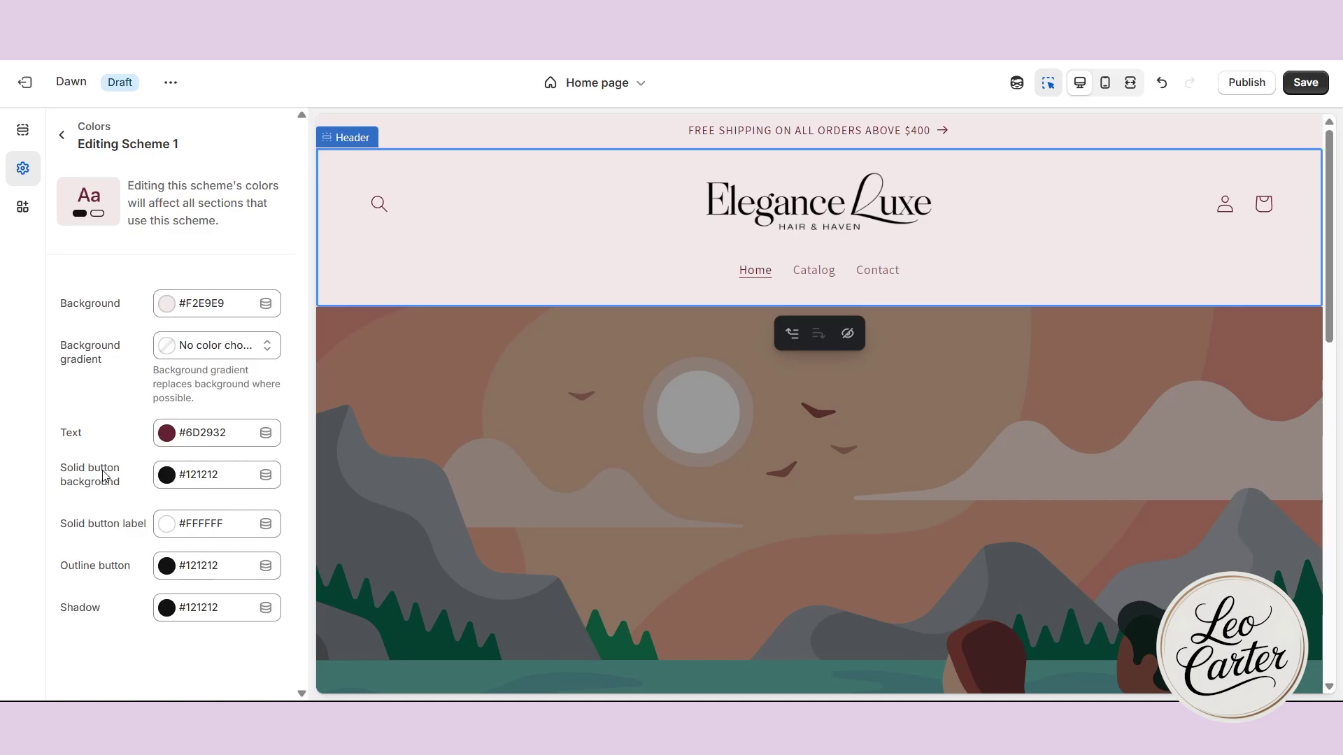
# Set Scheme 1's solid button background to the recently used color #6D2932
pyautogui.click(208, 478)
pyautogui.click(172, 352)
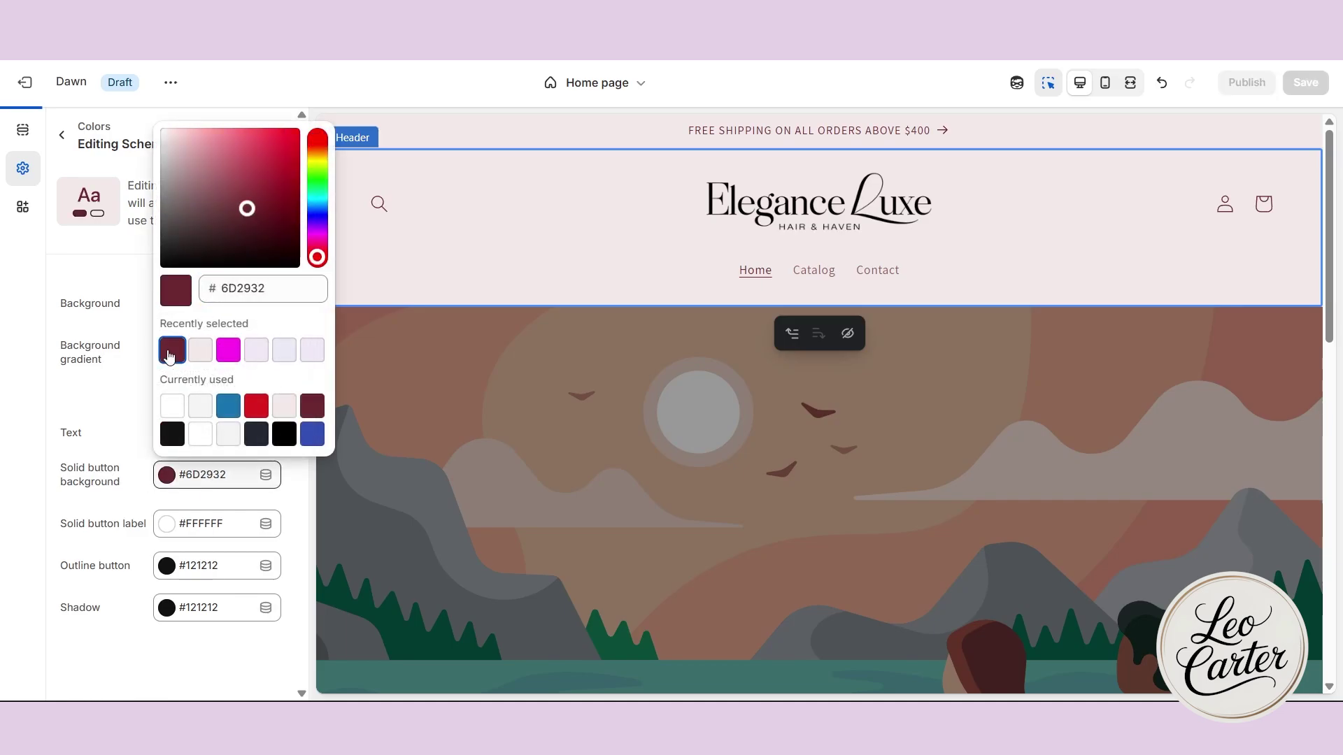
pyautogui.click(98, 413)
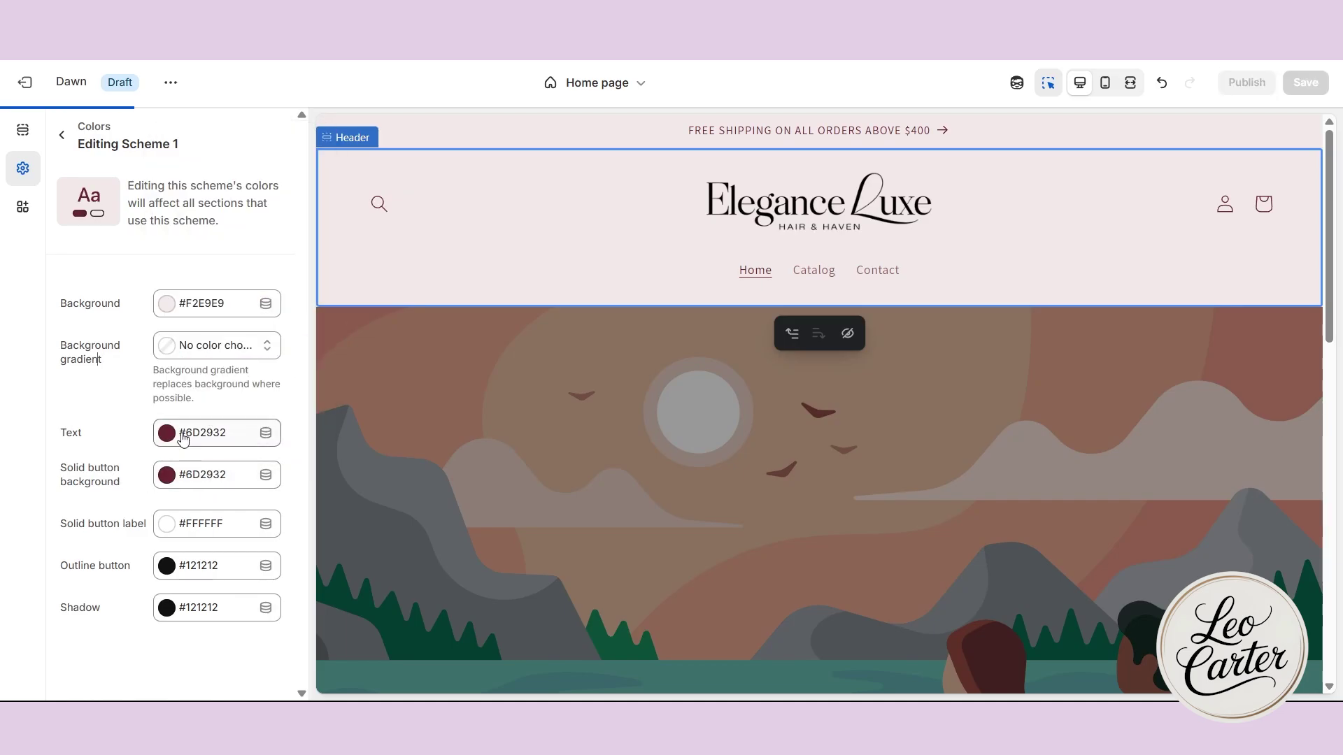
pyautogui.click(224, 567)
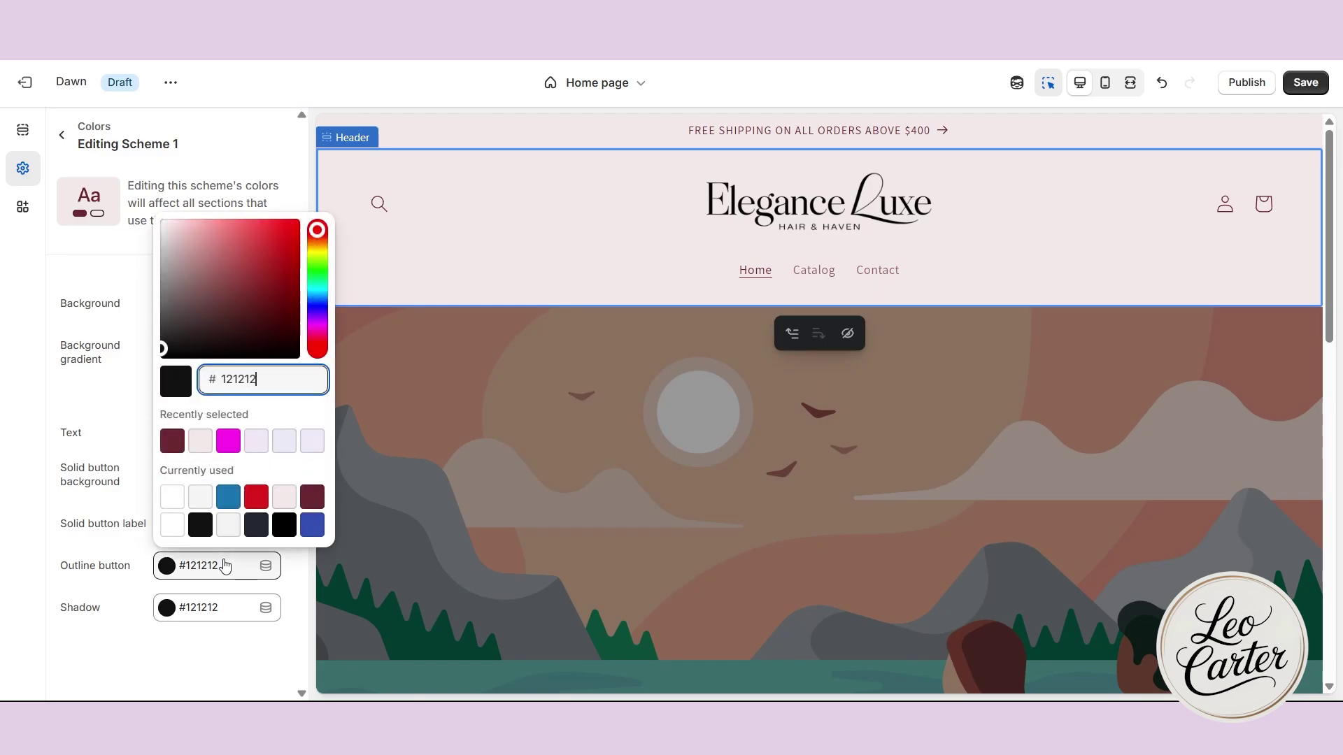
pyautogui.click(134, 609)
# Set Scheme 2's background to #6D2932 and its text color to #FFFFFF
pyautogui.click(62, 135)
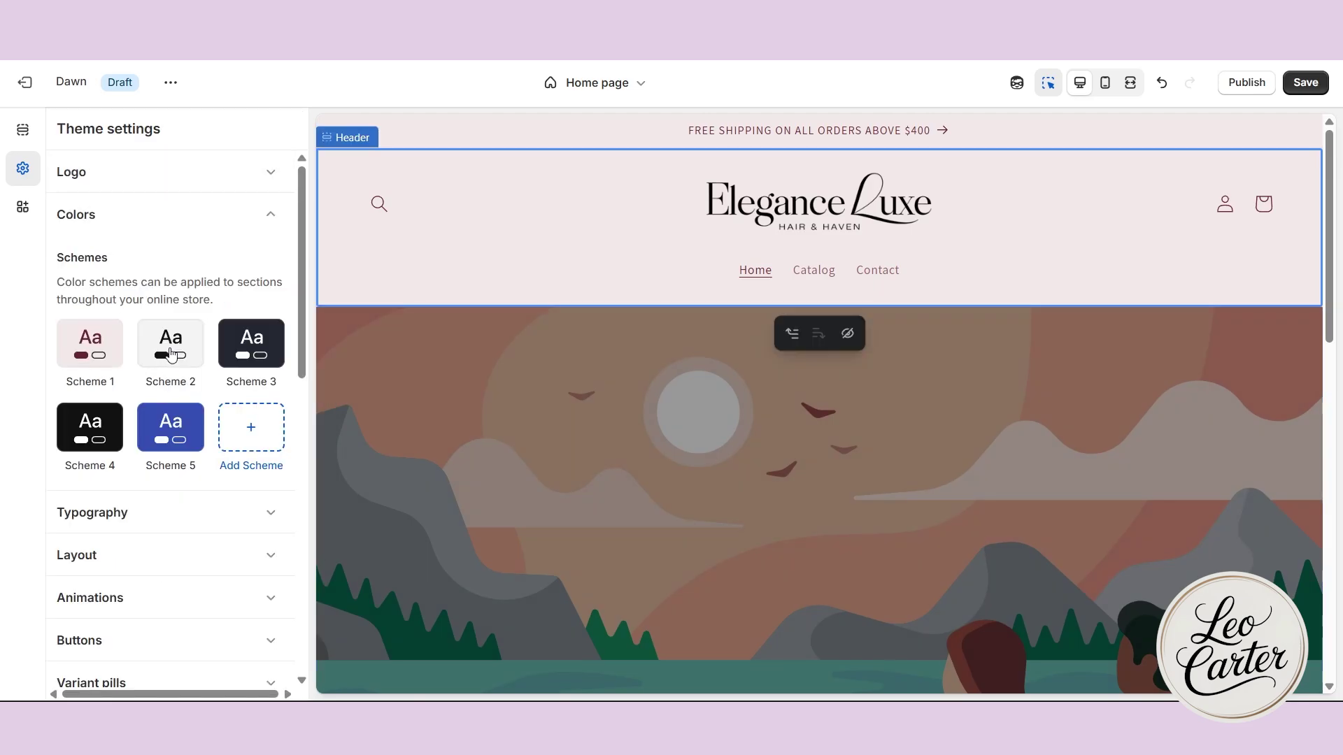
pyautogui.click(168, 341)
pyautogui.click(202, 316)
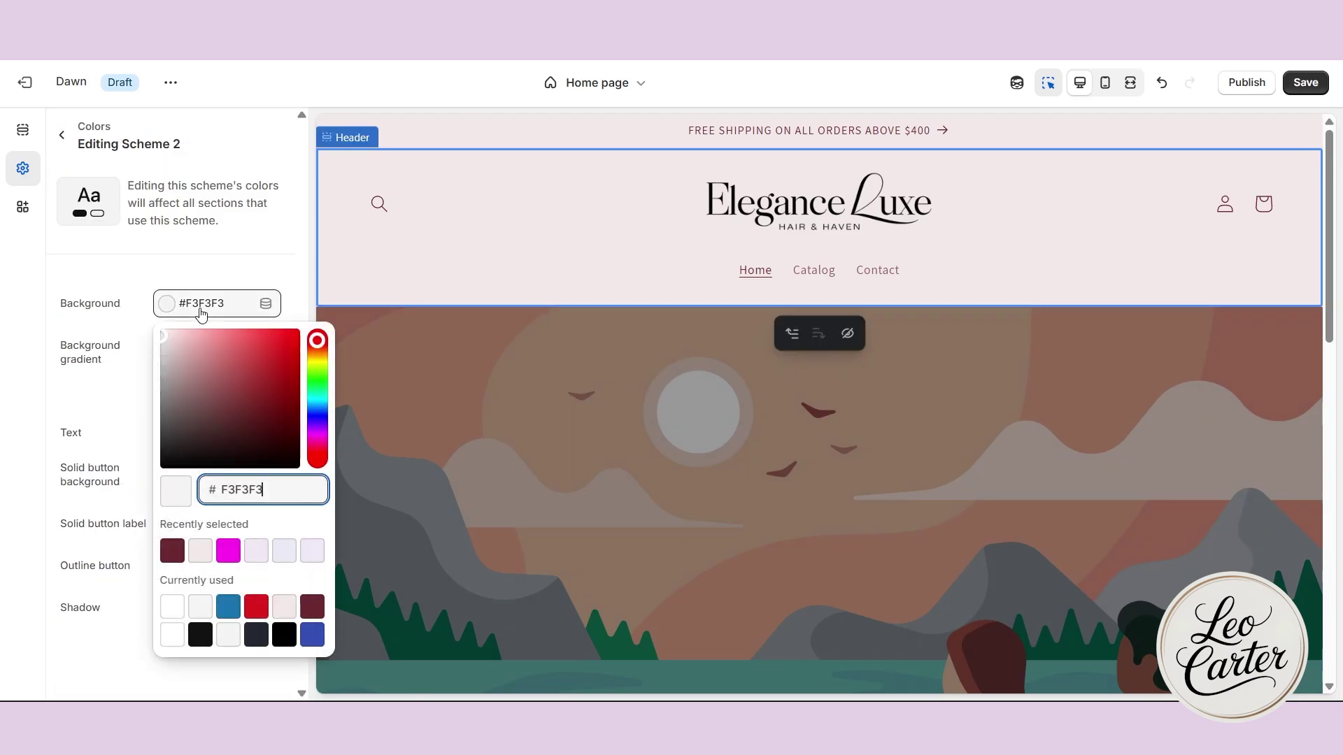
pyautogui.click(173, 553)
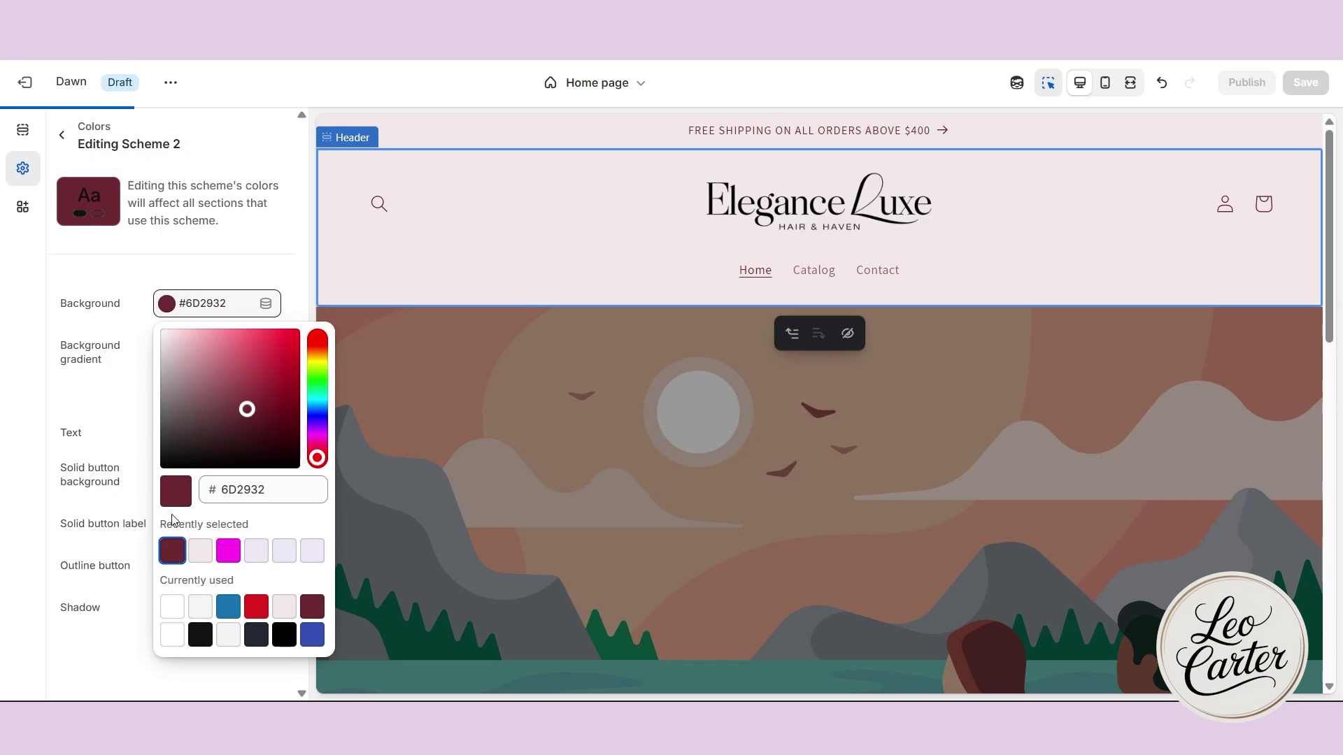
pyautogui.click(83, 437)
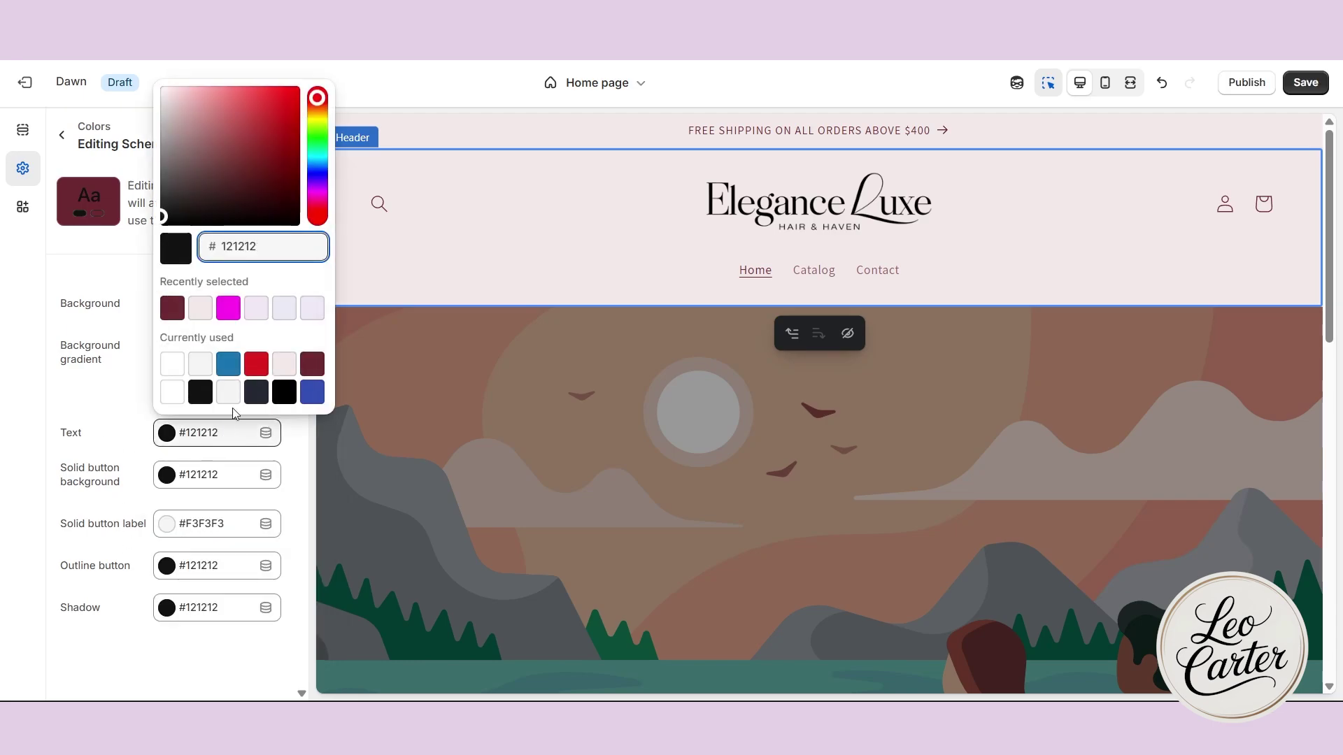
pyautogui.moveTo(203, 216); pyautogui.dragTo(143, 87)
pyautogui.click(141, 161)
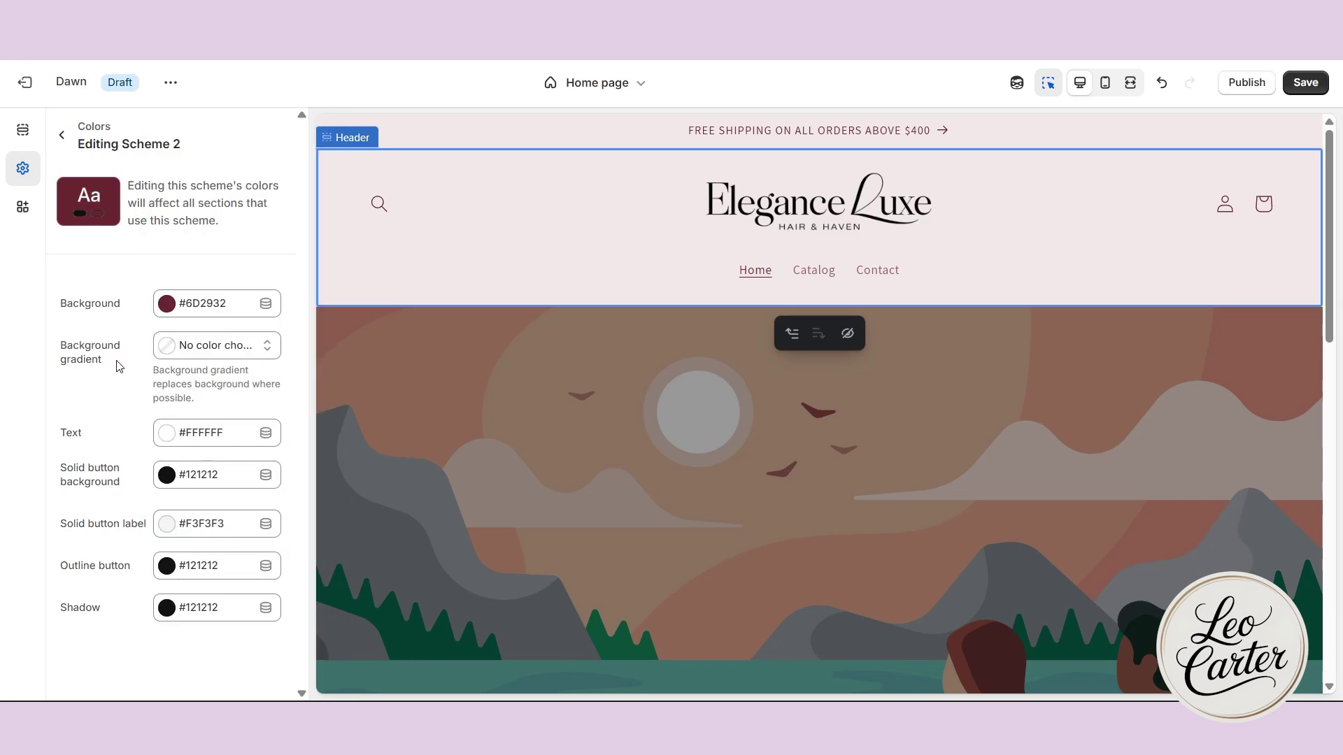
pyautogui.click(72, 147)
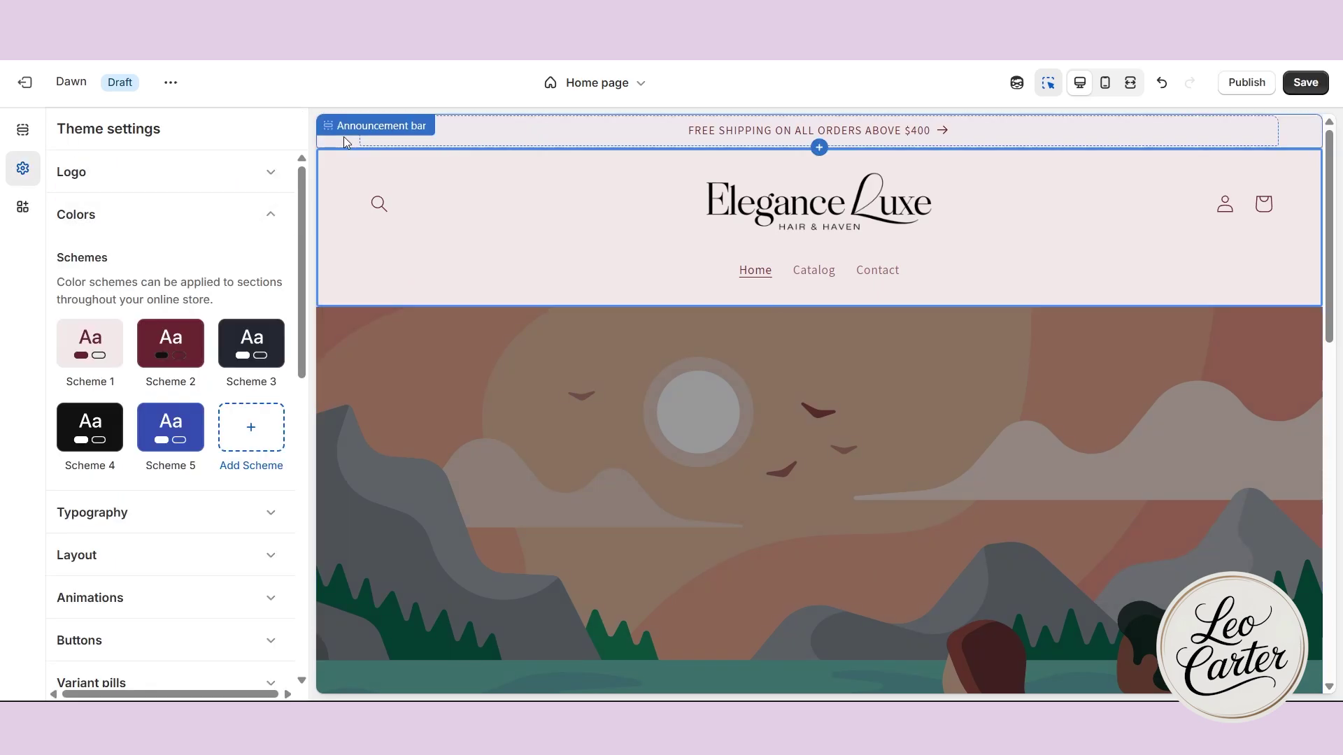
# Apply color scheme Scheme 2 to the announcement bar section and check it in the home page preview
pyautogui.click(344, 140)
pyautogui.click(257, 254)
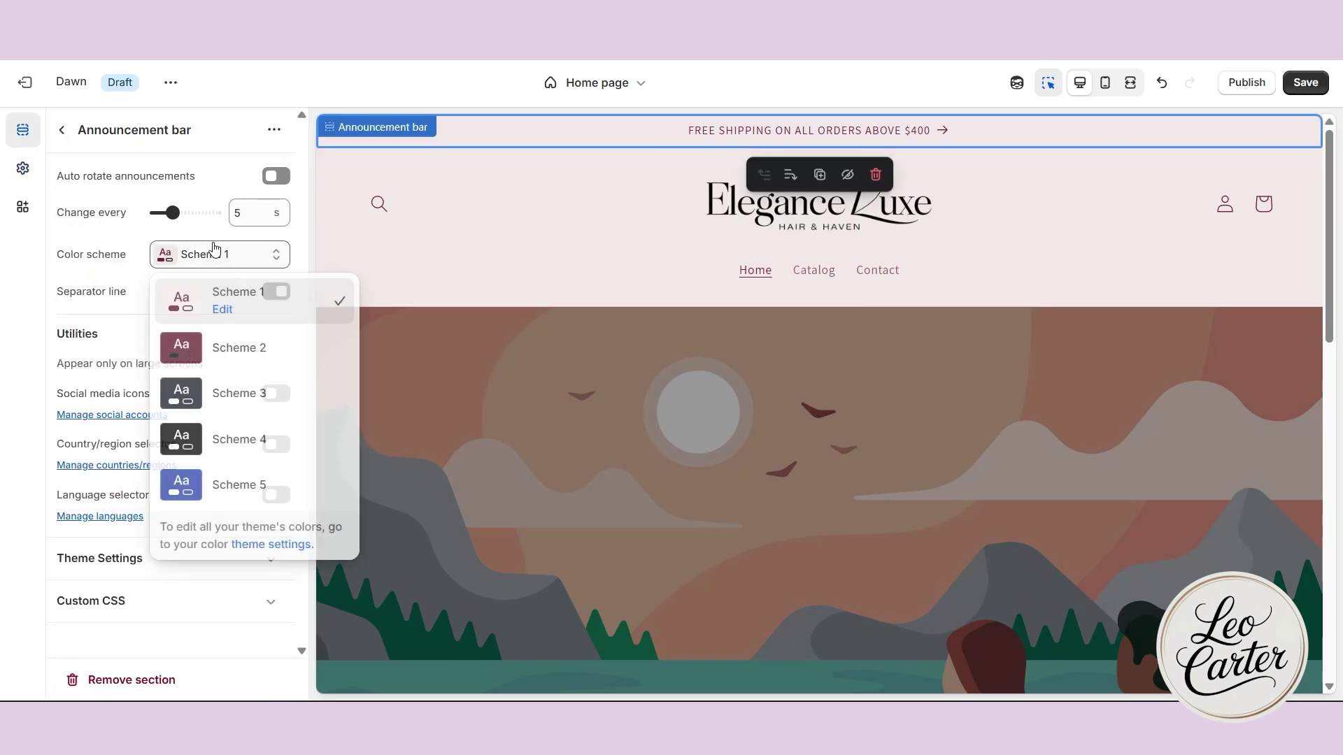
pyautogui.click(239, 349)
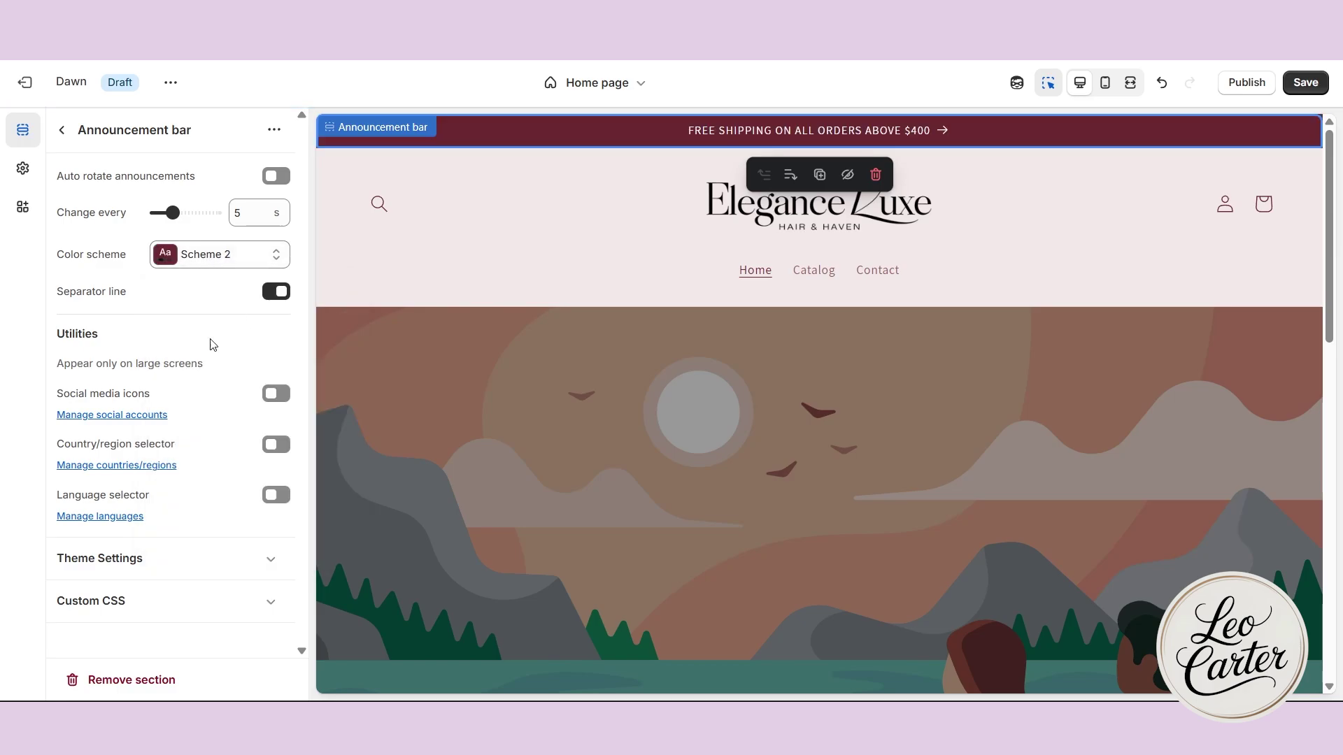
pyautogui.scroll(-6, 696, 399)
pyautogui.scroll(-2, 696, 398)
pyautogui.scroll(8, 695, 397)
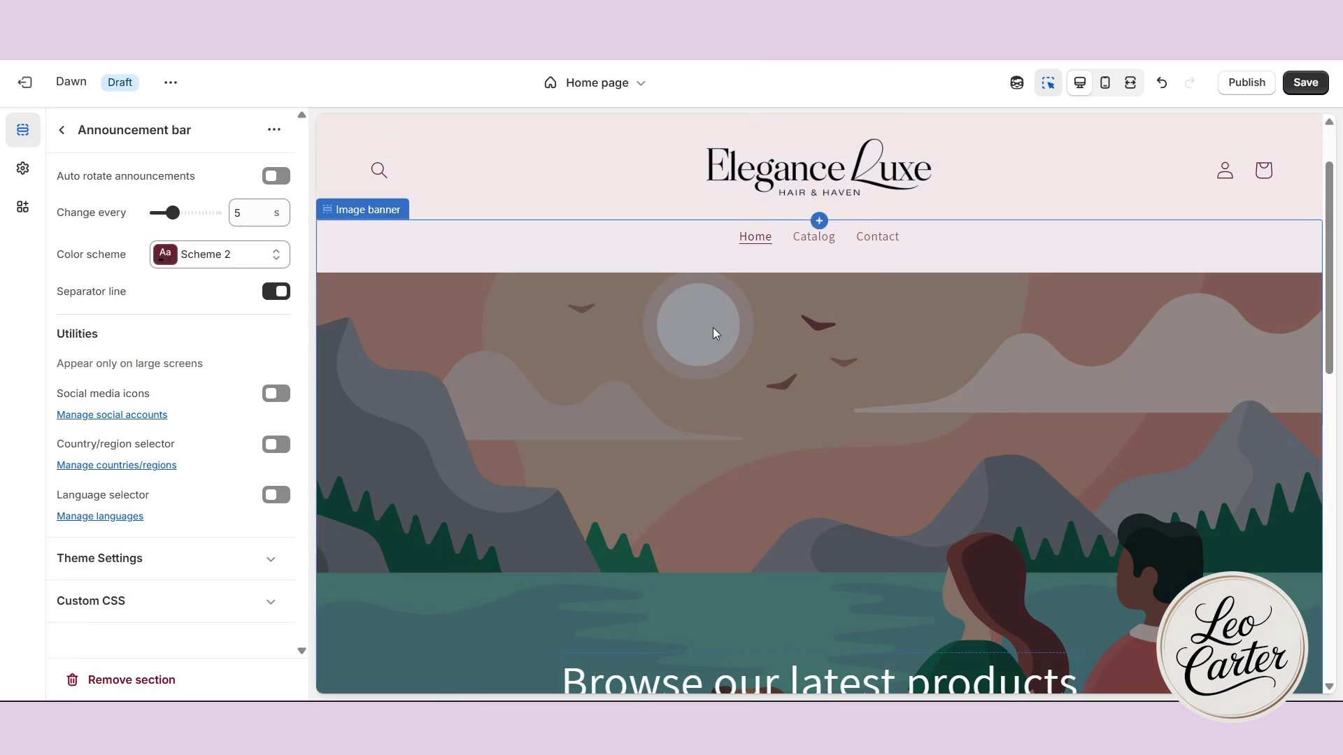
# Set the header section's sticky header option to None and check the header's behavior in the preview
pyautogui.click(558, 150)
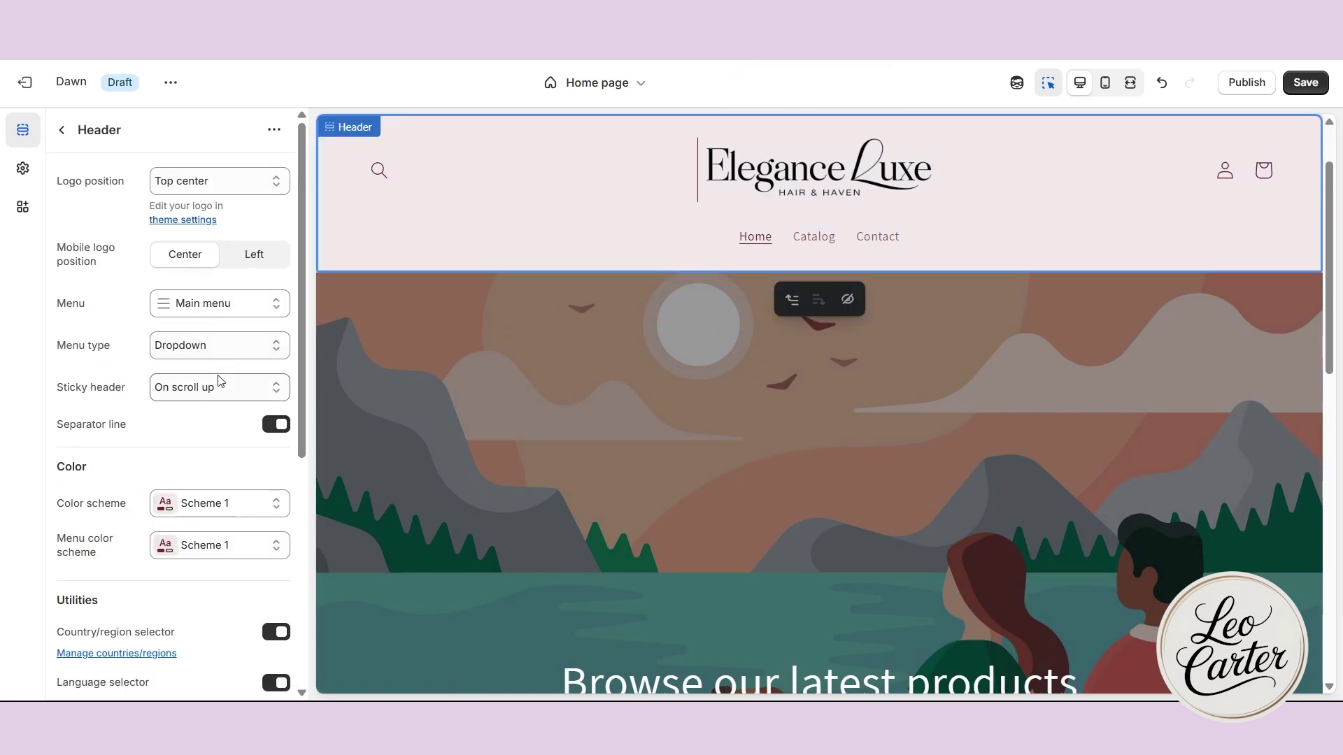
pyautogui.moveTo(83, 389); pyautogui.dragTo(109, 389)
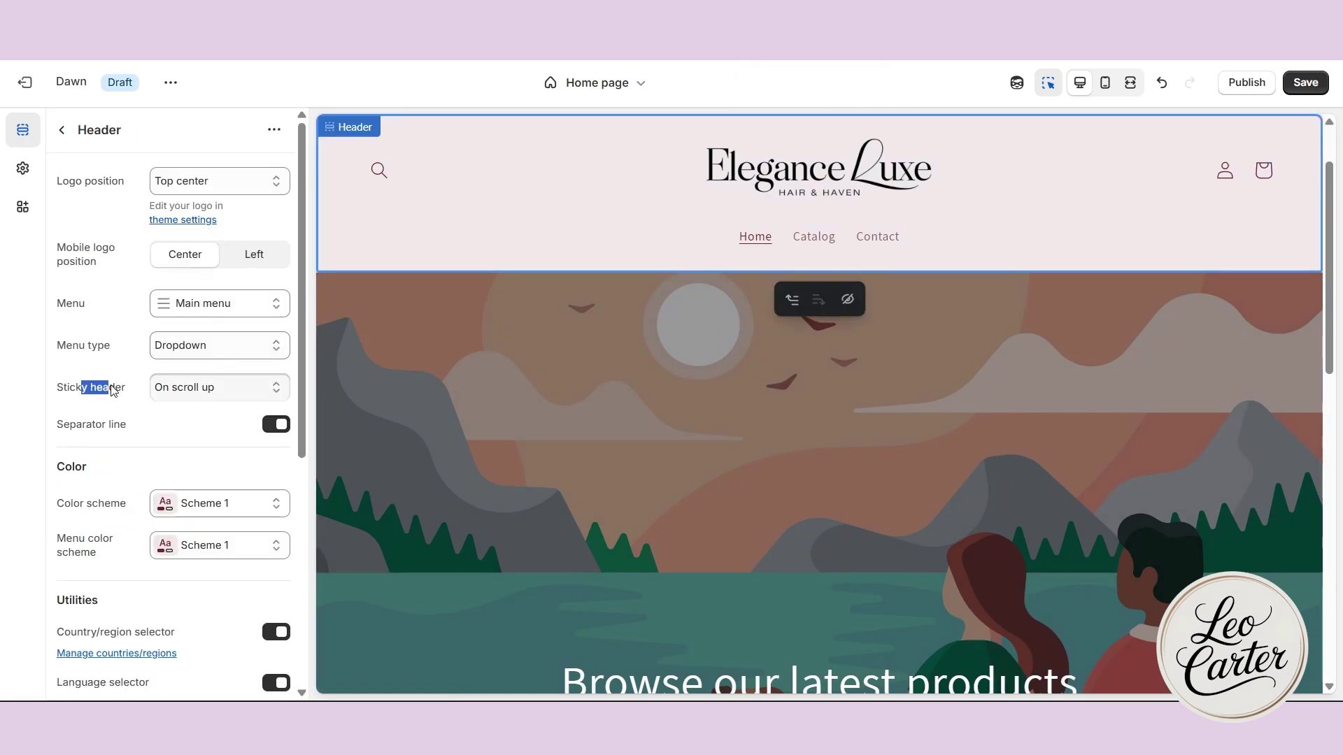
pyautogui.click(238, 389)
pyautogui.click(203, 413)
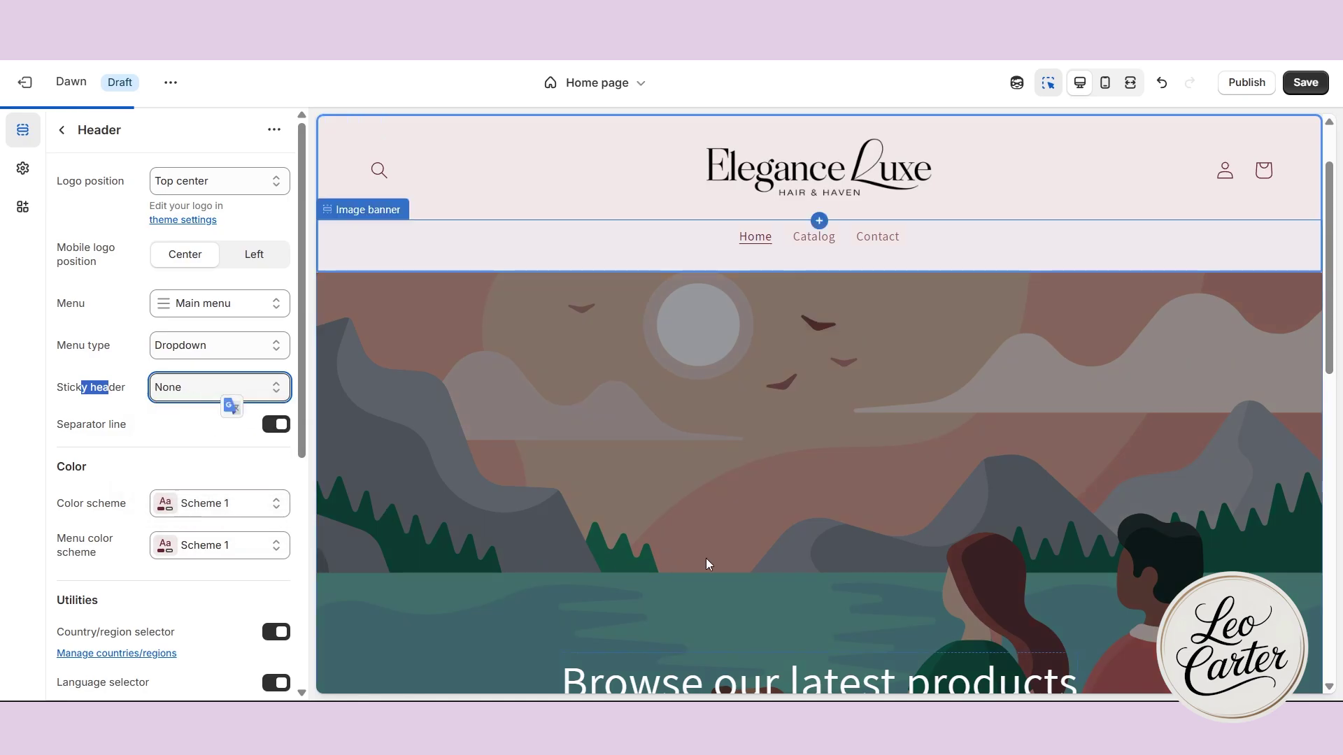
pyautogui.scroll(-5, 723, 560)
pyautogui.scroll(-3, 721, 560)
pyautogui.scroll(3, 721, 560)
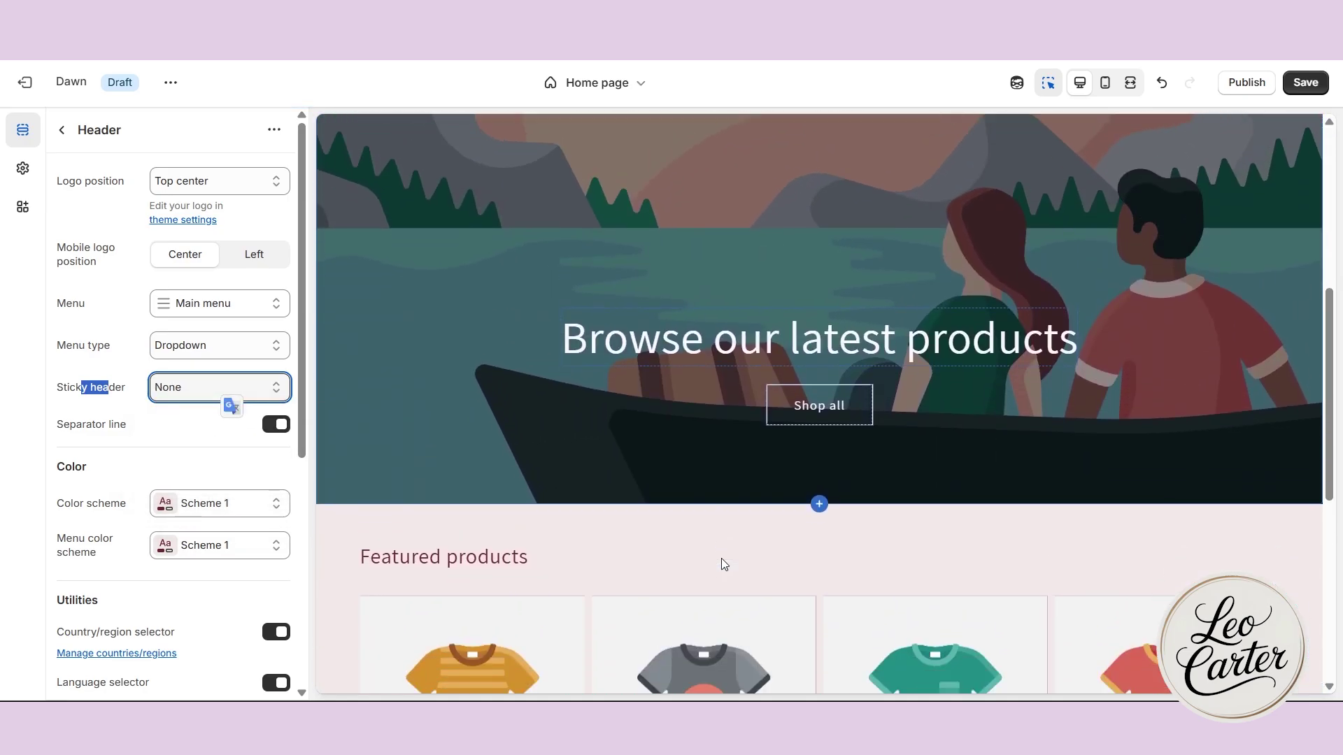
pyautogui.scroll(-6, 721, 559)
pyautogui.scroll(10, 721, 560)
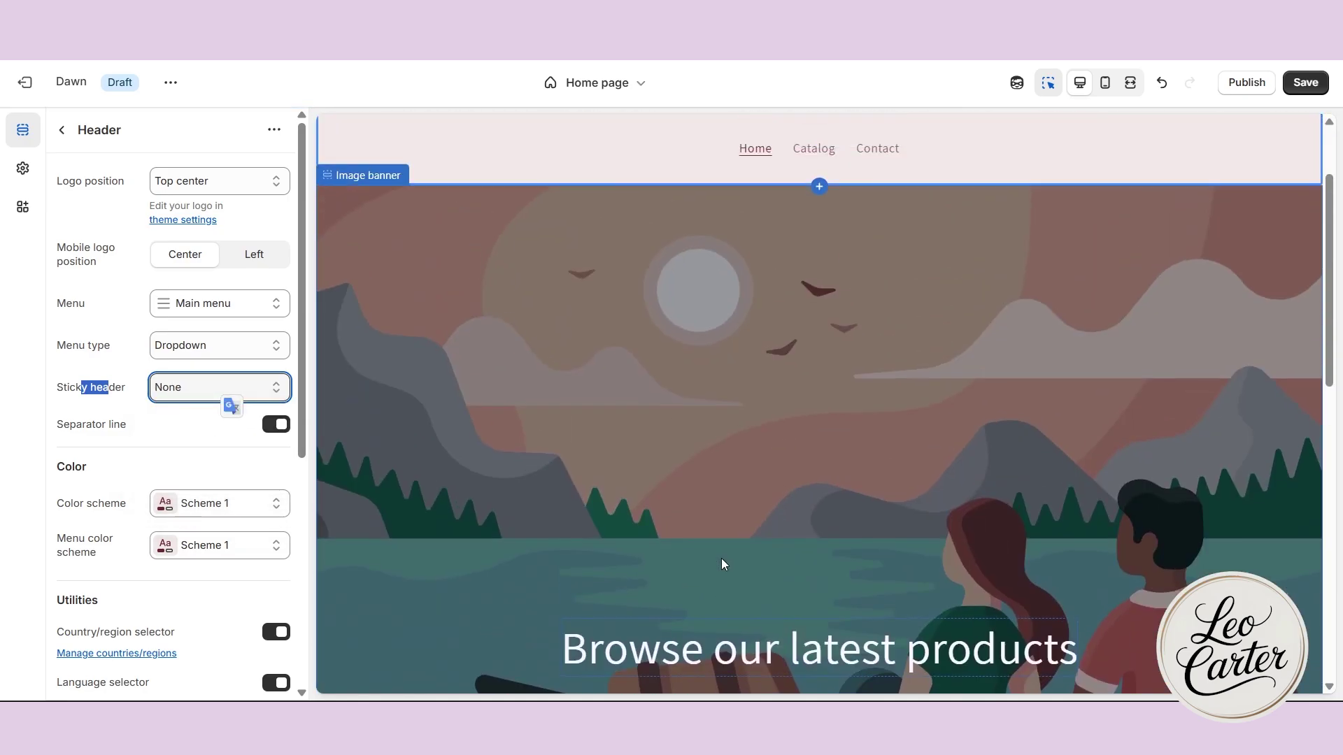
# Set the sticky header option to "Always, reduce logo size" and test the header's behavior in the preview
pyautogui.click(210, 389)
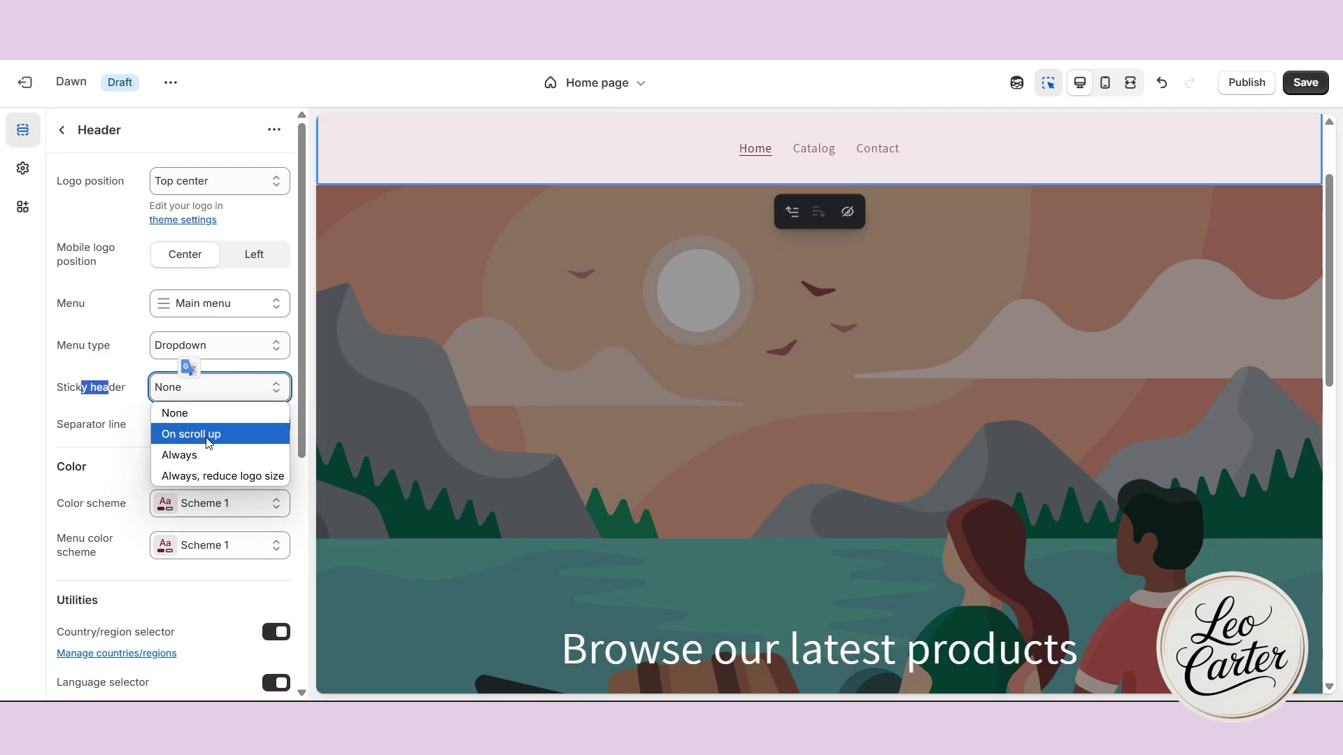
pyautogui.click(222, 480)
pyautogui.scroll(-1, 776, 481)
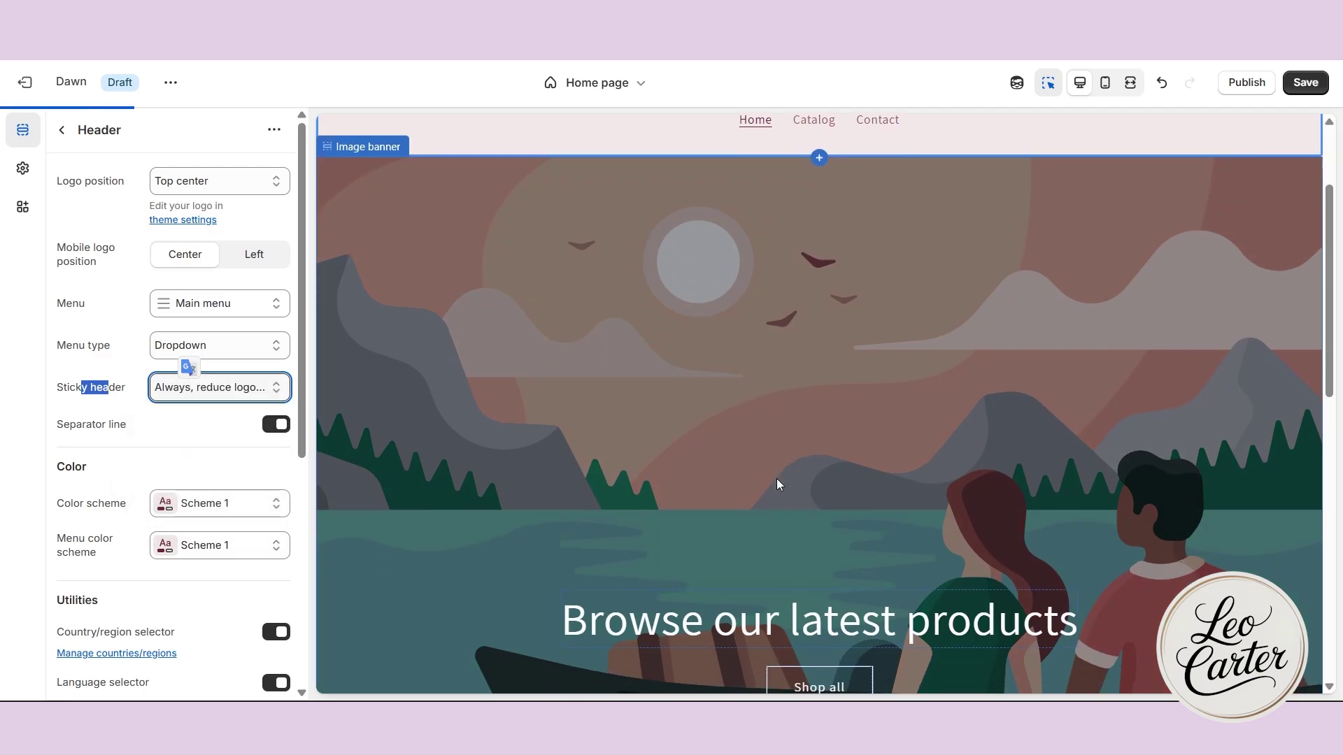
pyautogui.scroll(-8, 778, 483)
pyautogui.scroll(6, 777, 482)
pyautogui.scroll(-3, 778, 483)
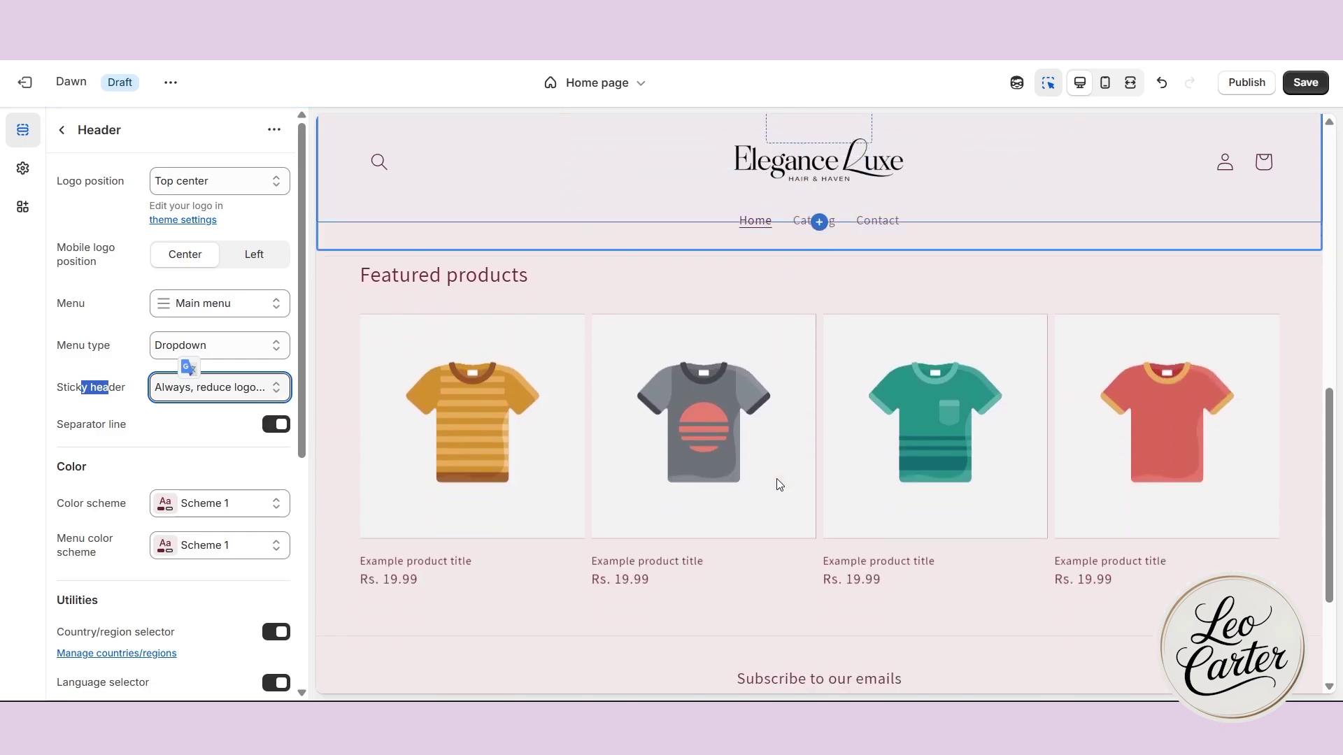
pyautogui.scroll(4, 780, 484)
pyautogui.scroll(-6, 780, 484)
pyautogui.scroll(3, 780, 484)
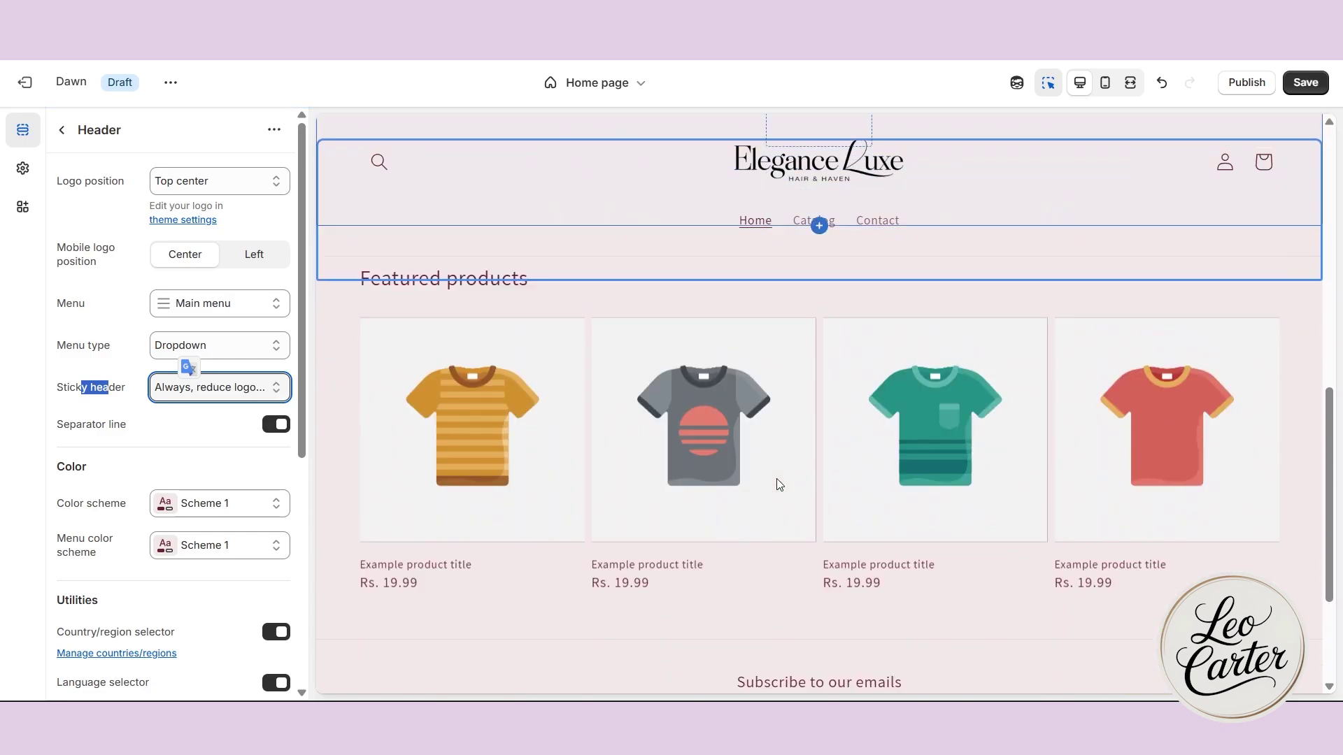
pyautogui.scroll(3, 780, 484)
# Set the header's sticky header option to Always and test its behavior in the home page preview
pyautogui.click(210, 389)
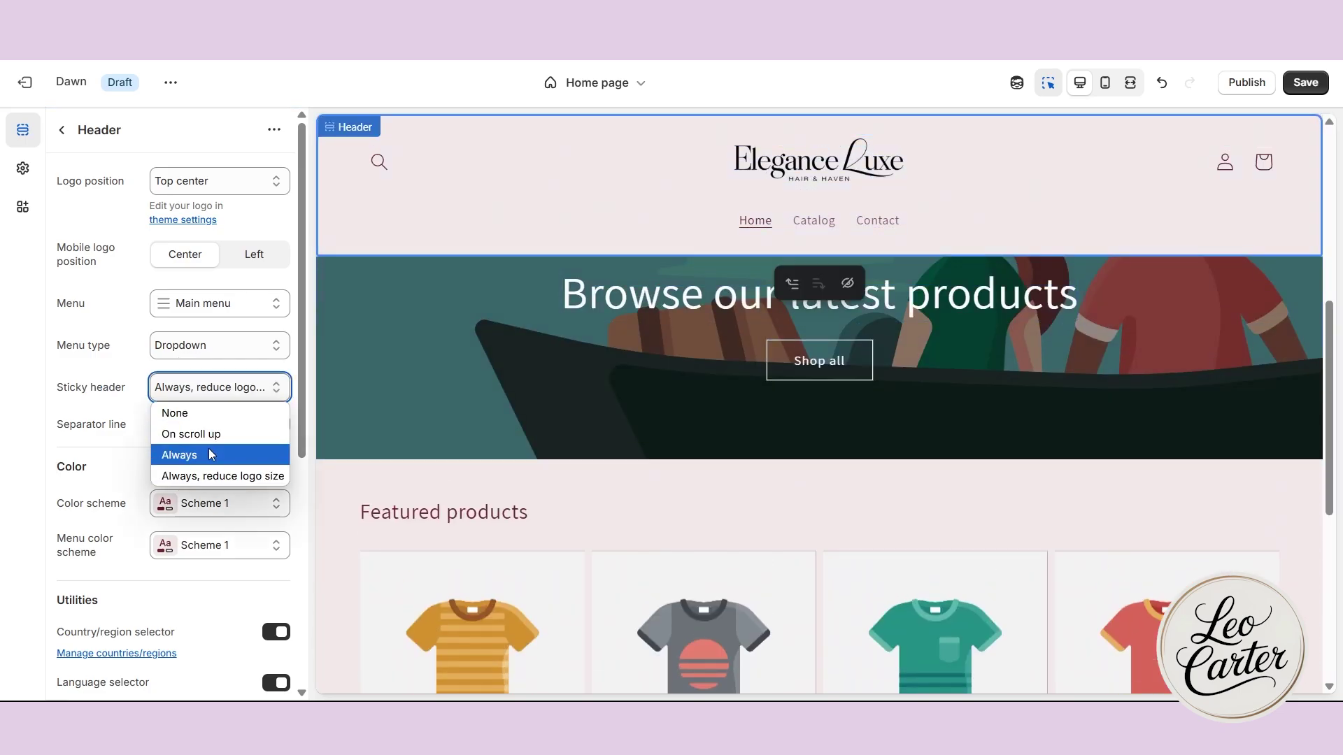
pyautogui.click(209, 455)
pyautogui.scroll(-6, 860, 452)
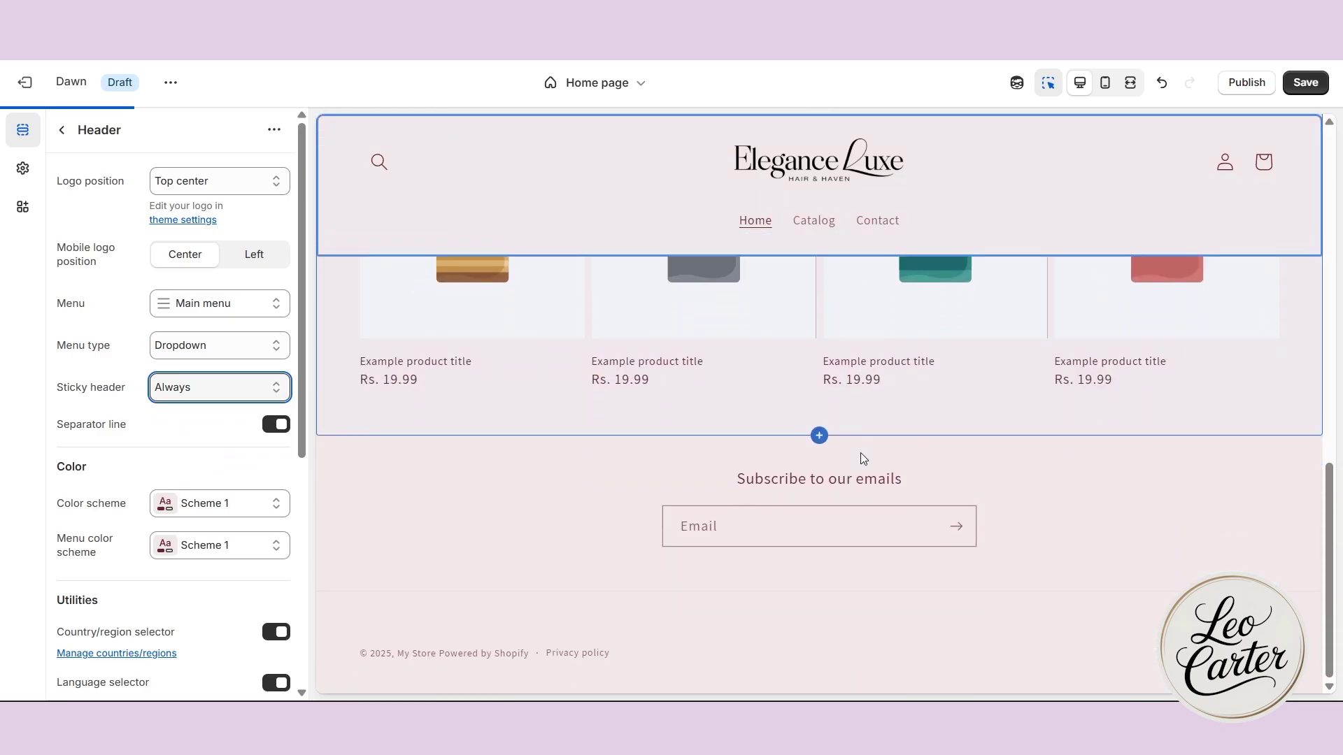
pyautogui.scroll(6, 860, 458)
# Set the sticky header option to "On scroll up" and test the header in both scrolling directions in the preview
pyautogui.click(210, 389)
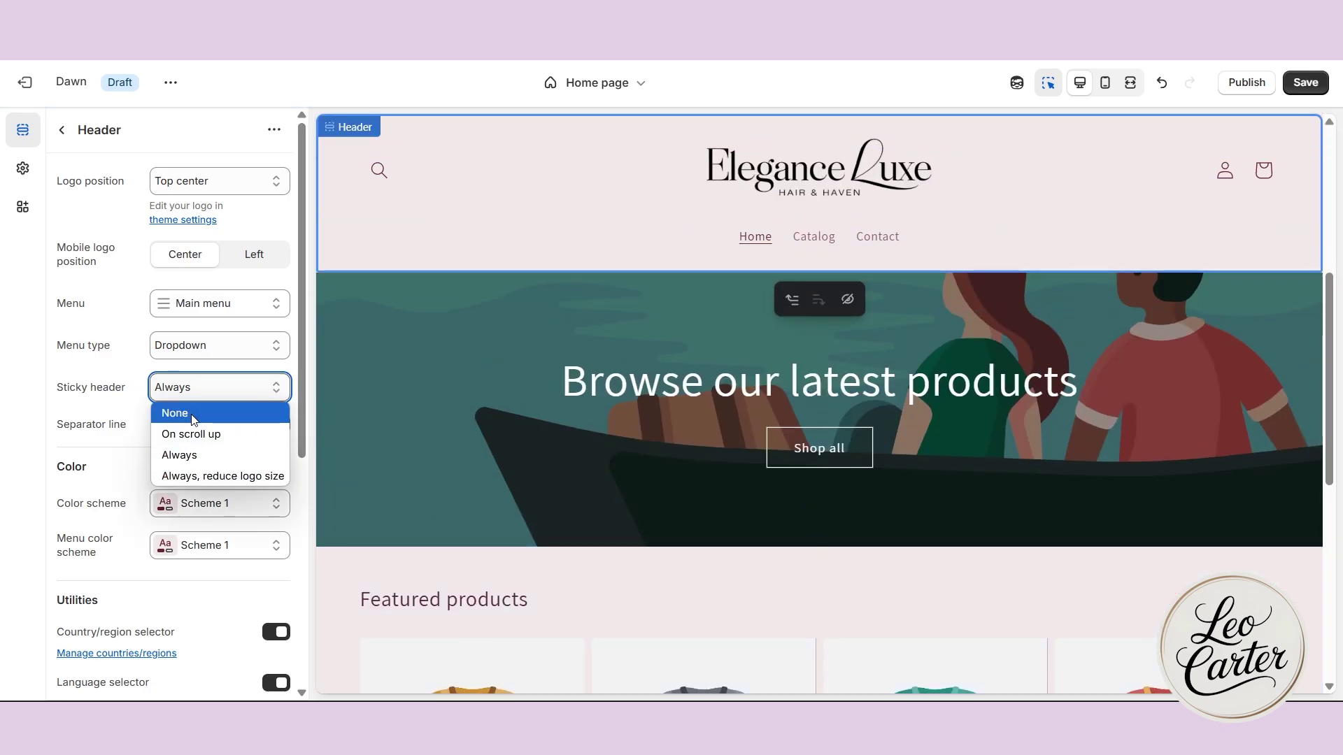
pyautogui.click(212, 435)
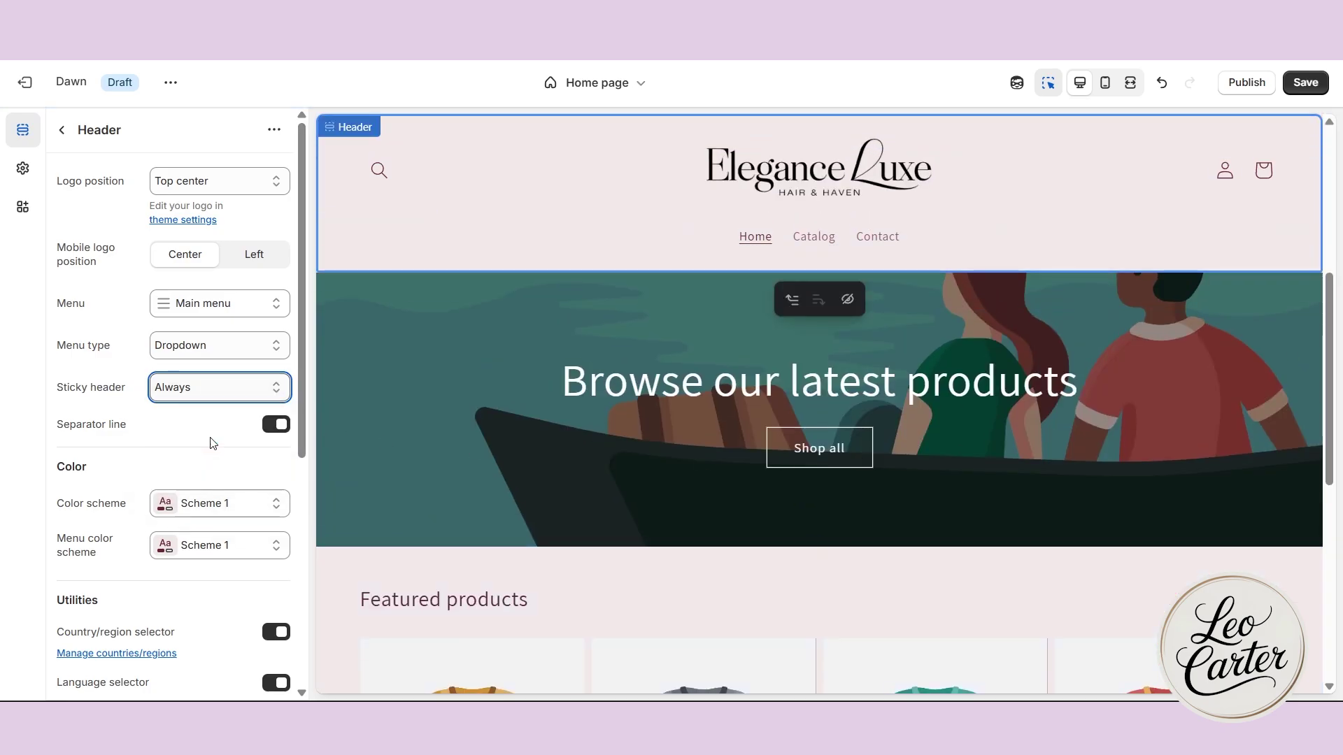
pyautogui.scroll(-6, 745, 484)
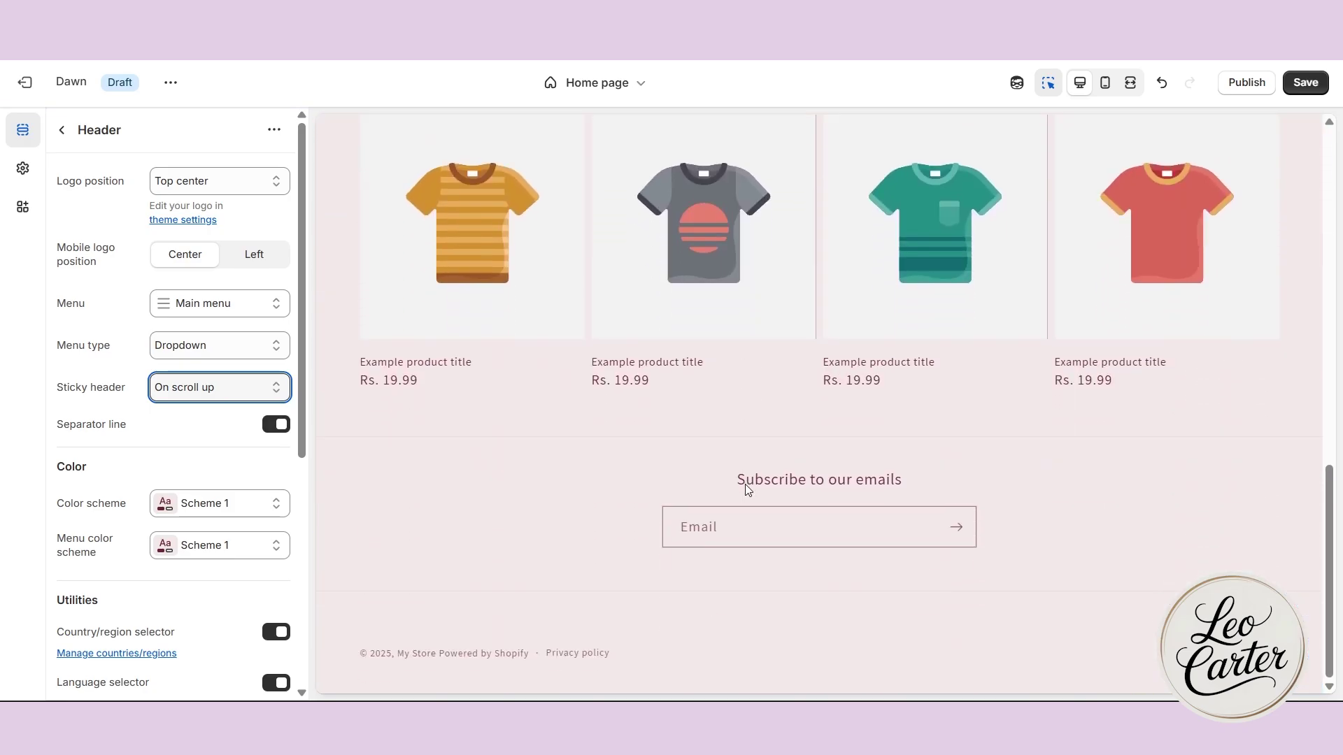
pyautogui.scroll(3, 745, 484)
pyautogui.scroll(5, 748, 489)
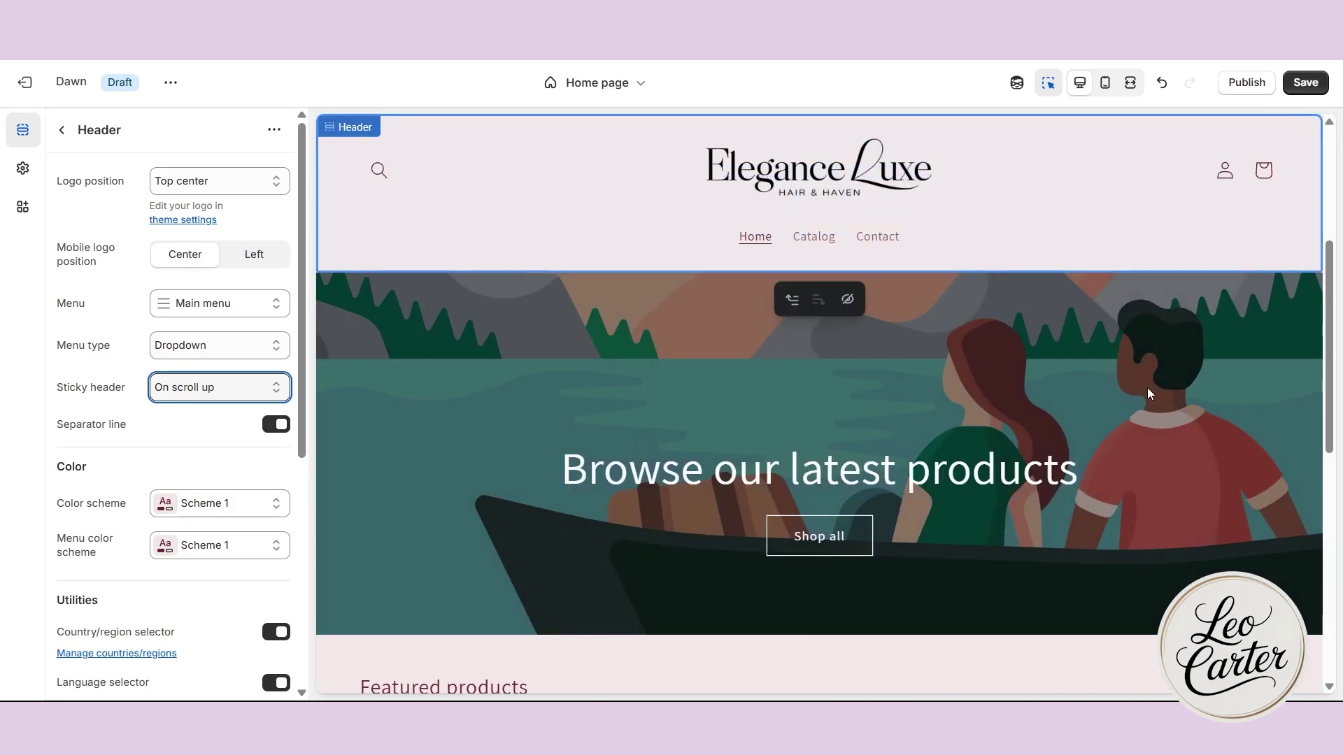
pyautogui.scroll(-5, 489, 364)
pyautogui.scroll(4, 657, 327)
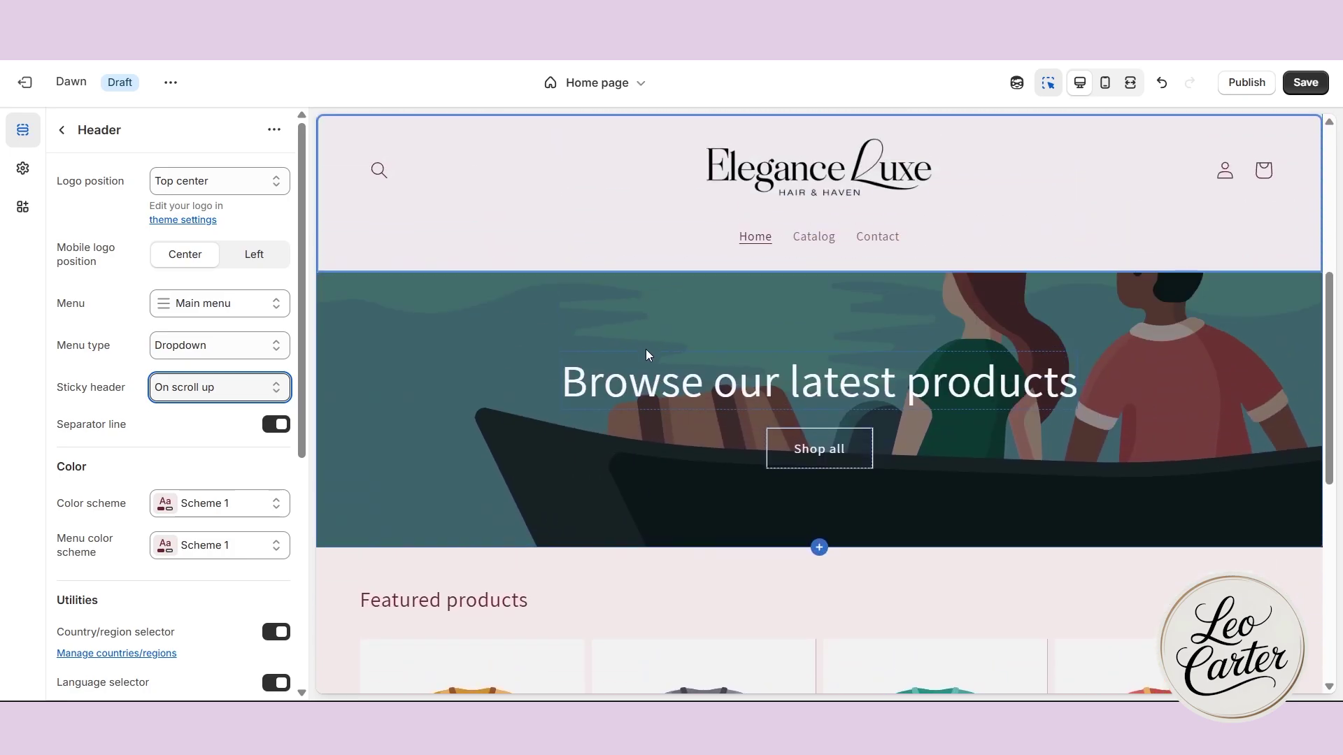
# Add a Slideshow section between the image banner and the Featured products section
pyautogui.click(510, 341)
pyautogui.scroll(-3, 647, 285)
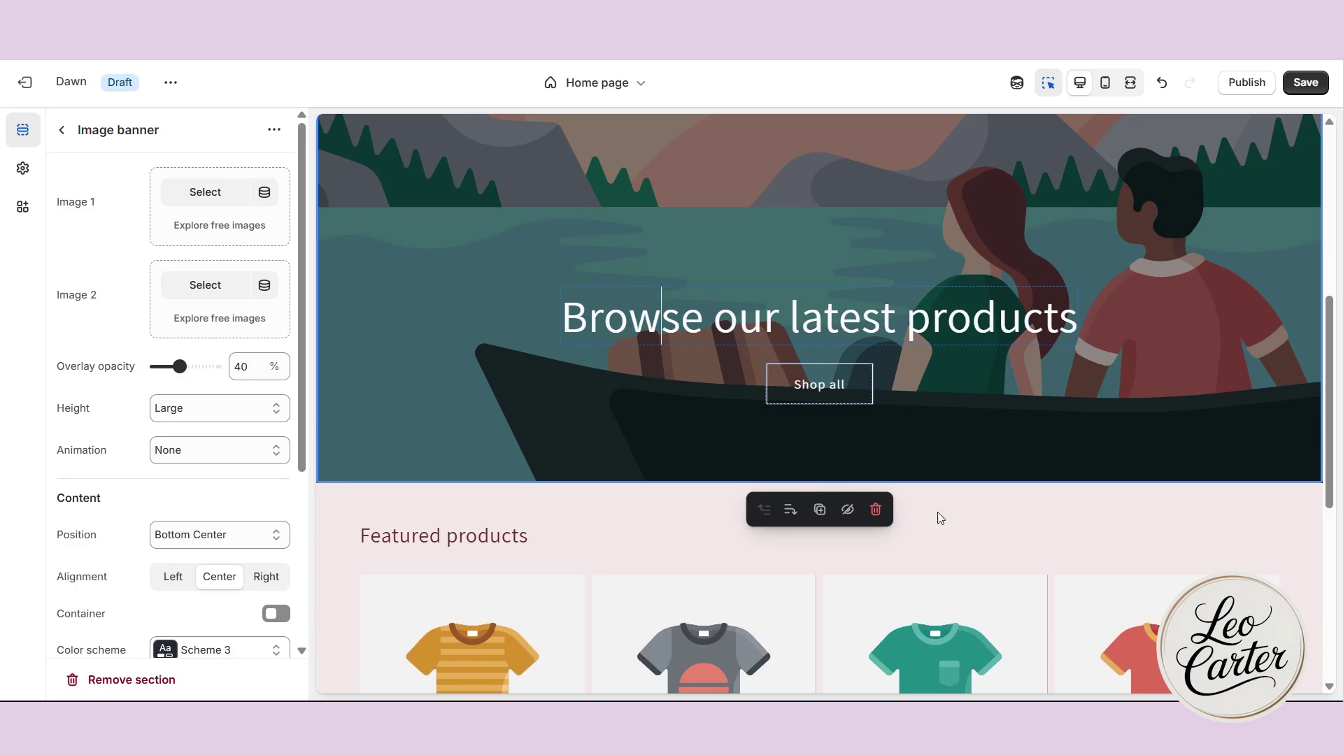
pyautogui.click(887, 496)
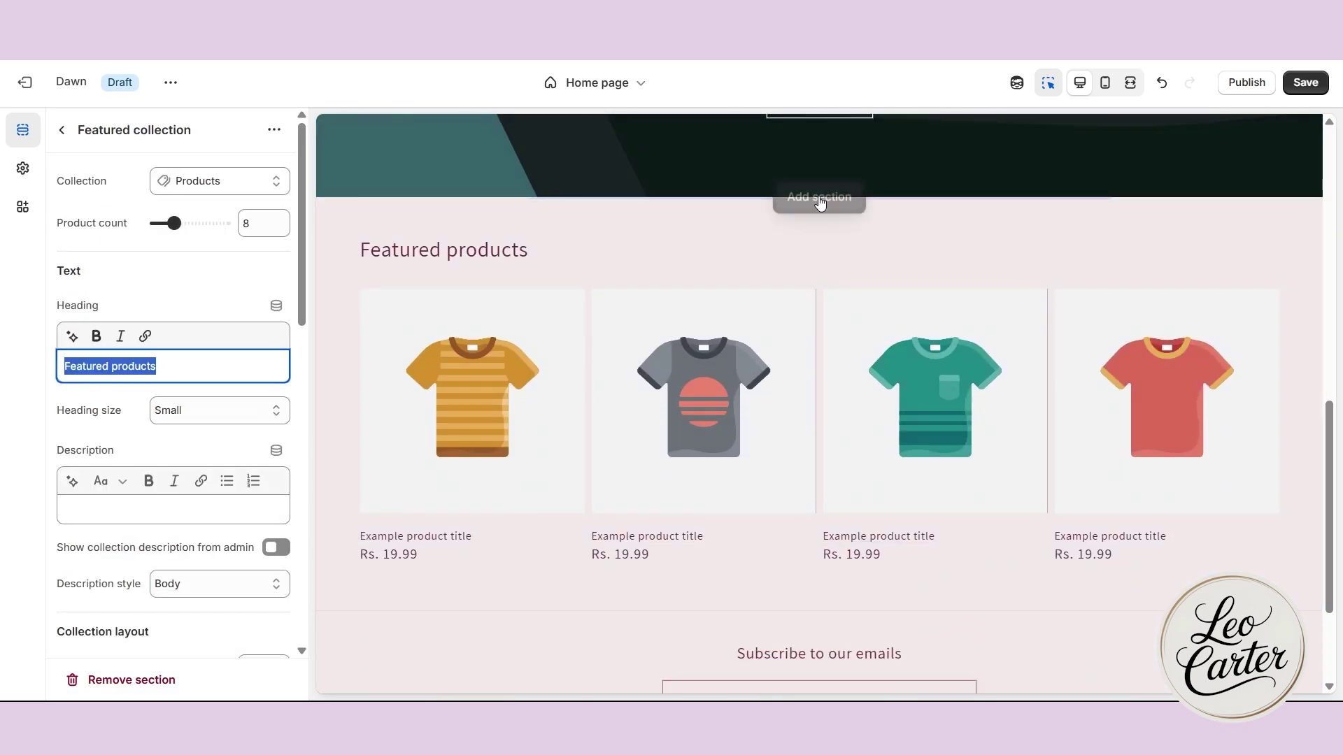
pyautogui.click(818, 198)
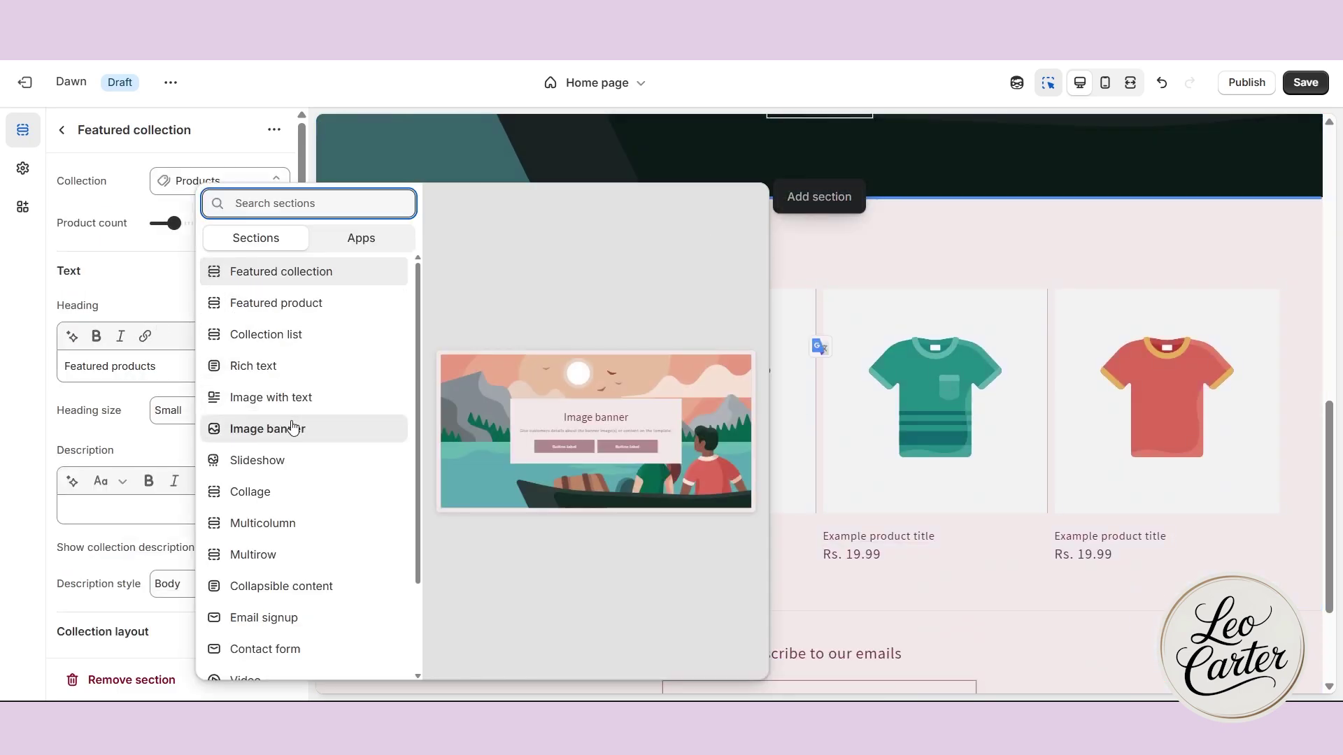
pyautogui.click(286, 460)
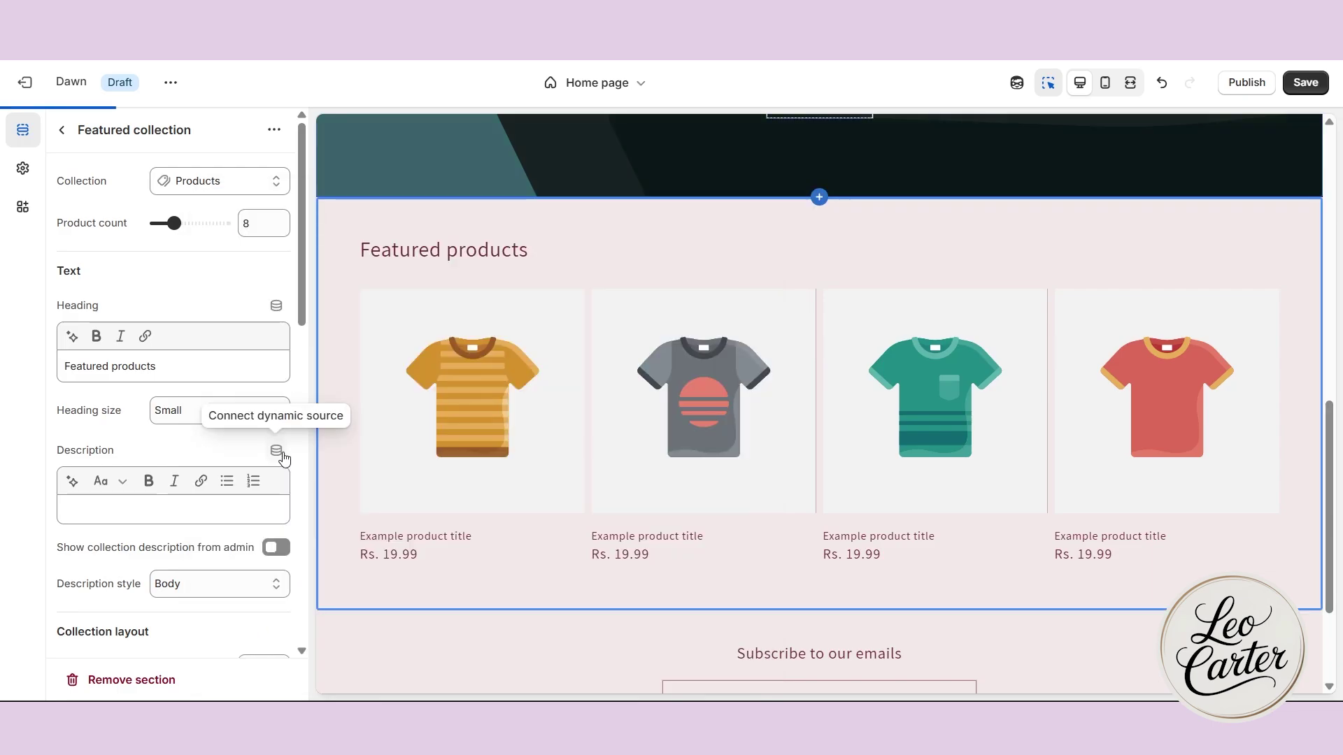
# Remove the image banner section from the home page
pyautogui.scroll(1, 639, 257)
pyautogui.click(415, 200)
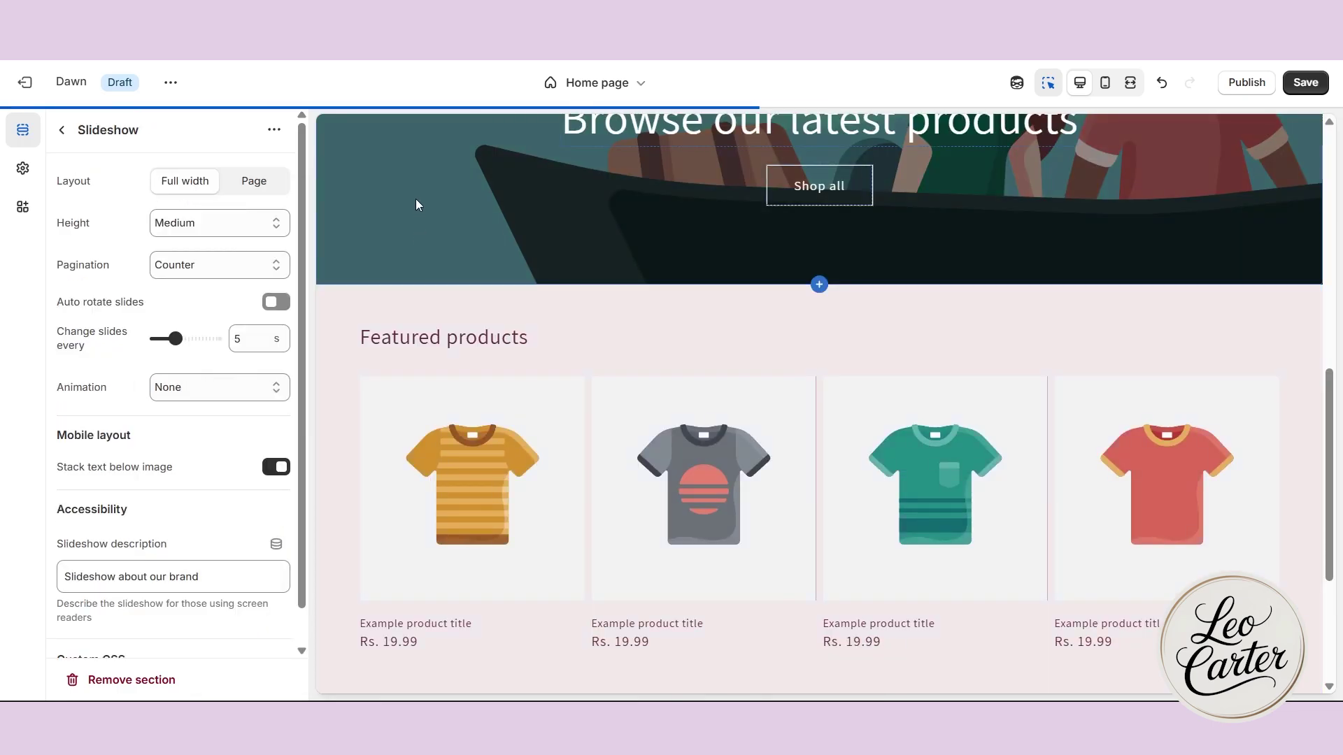
pyautogui.scroll(1, 437, 283)
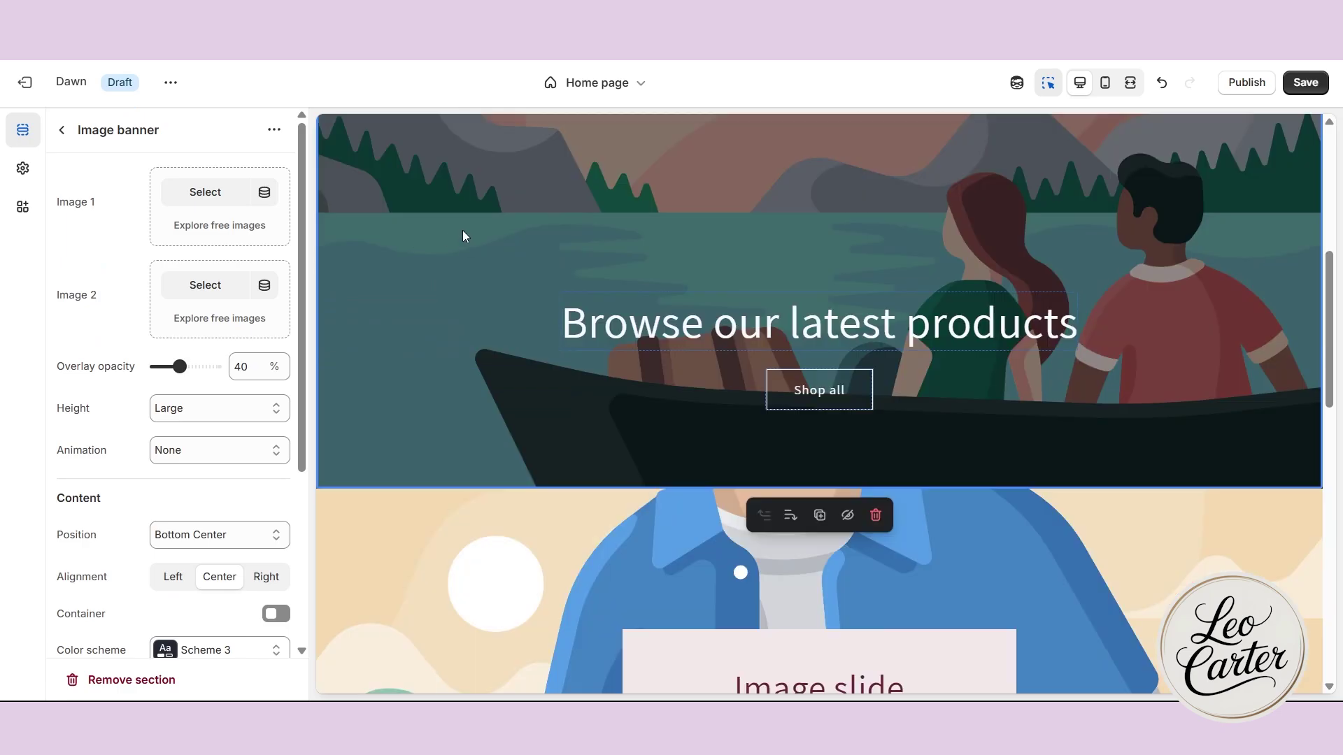
pyautogui.scroll(-2, 207, 447)
pyautogui.click(107, 693)
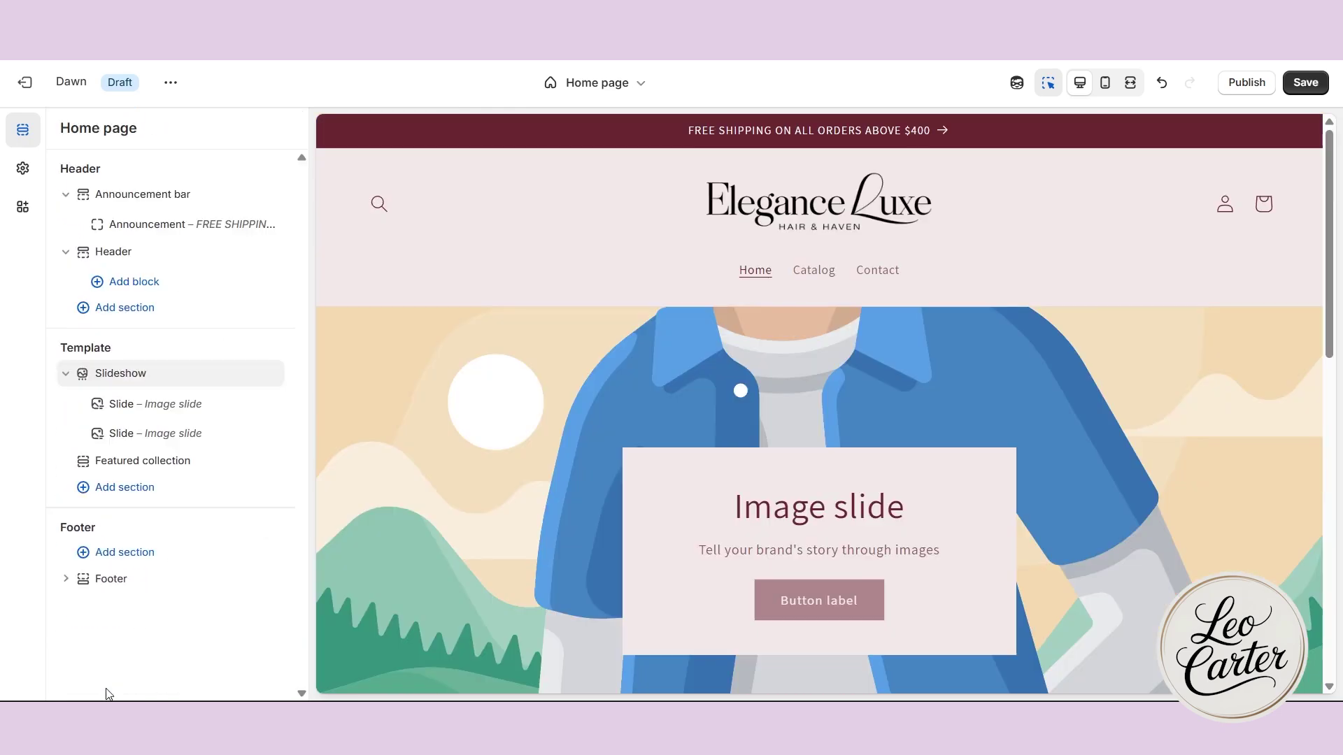
# Preview the slideshow's slides and set the section's pagination style to Dots
pyautogui.scroll(-2, 565, 491)
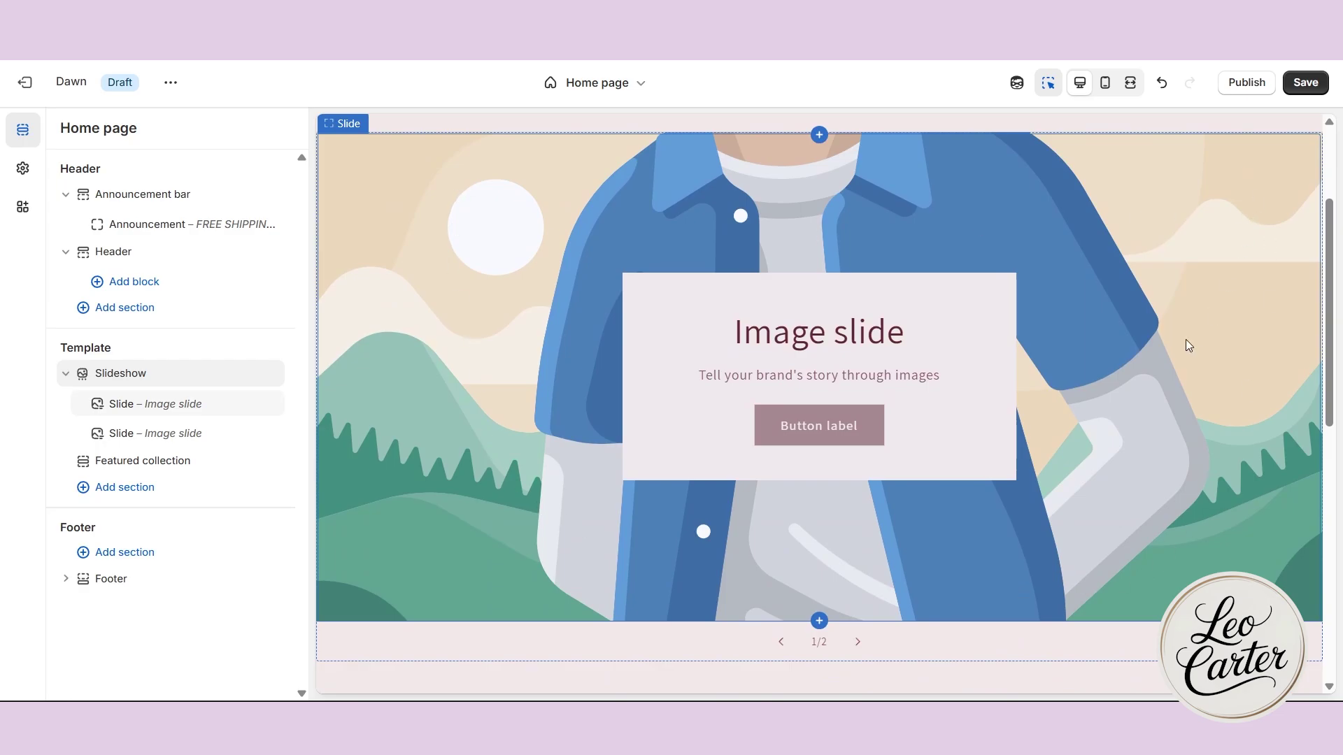
pyautogui.click(779, 644)
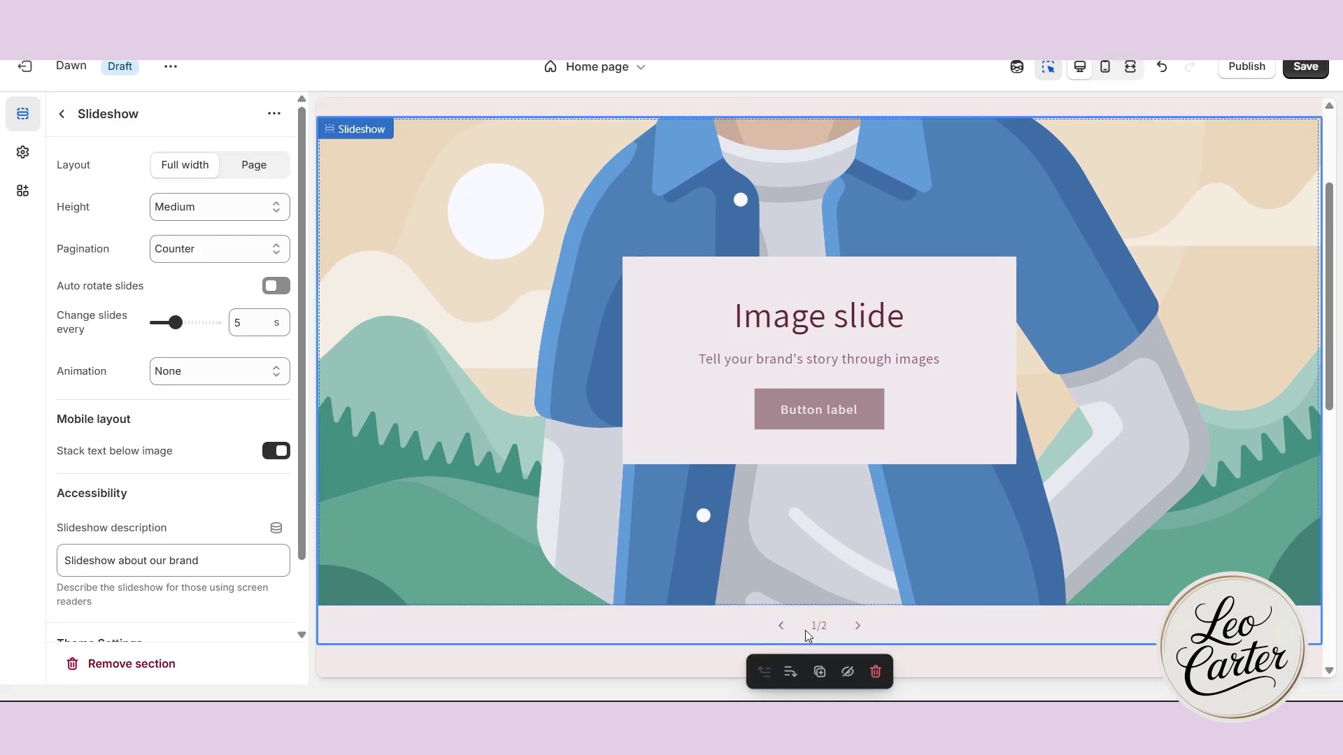
pyautogui.click(856, 626)
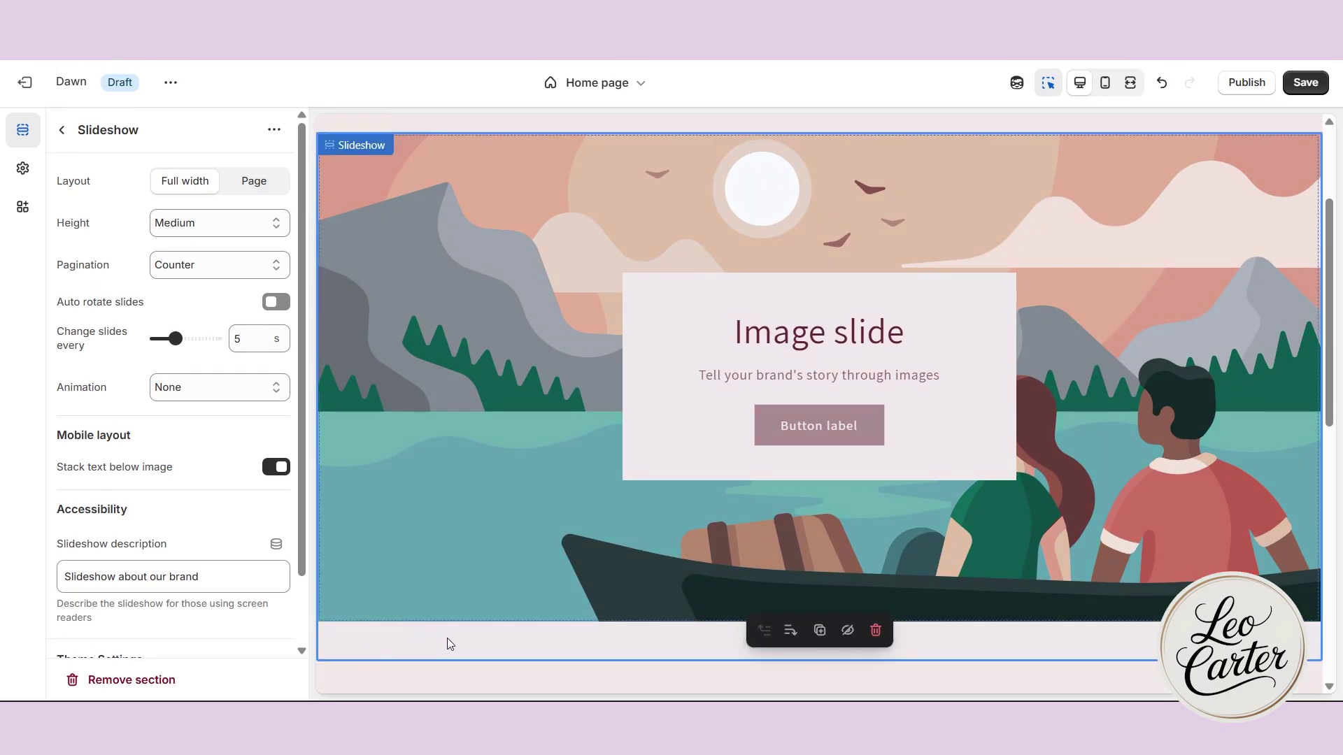
pyautogui.click(380, 352)
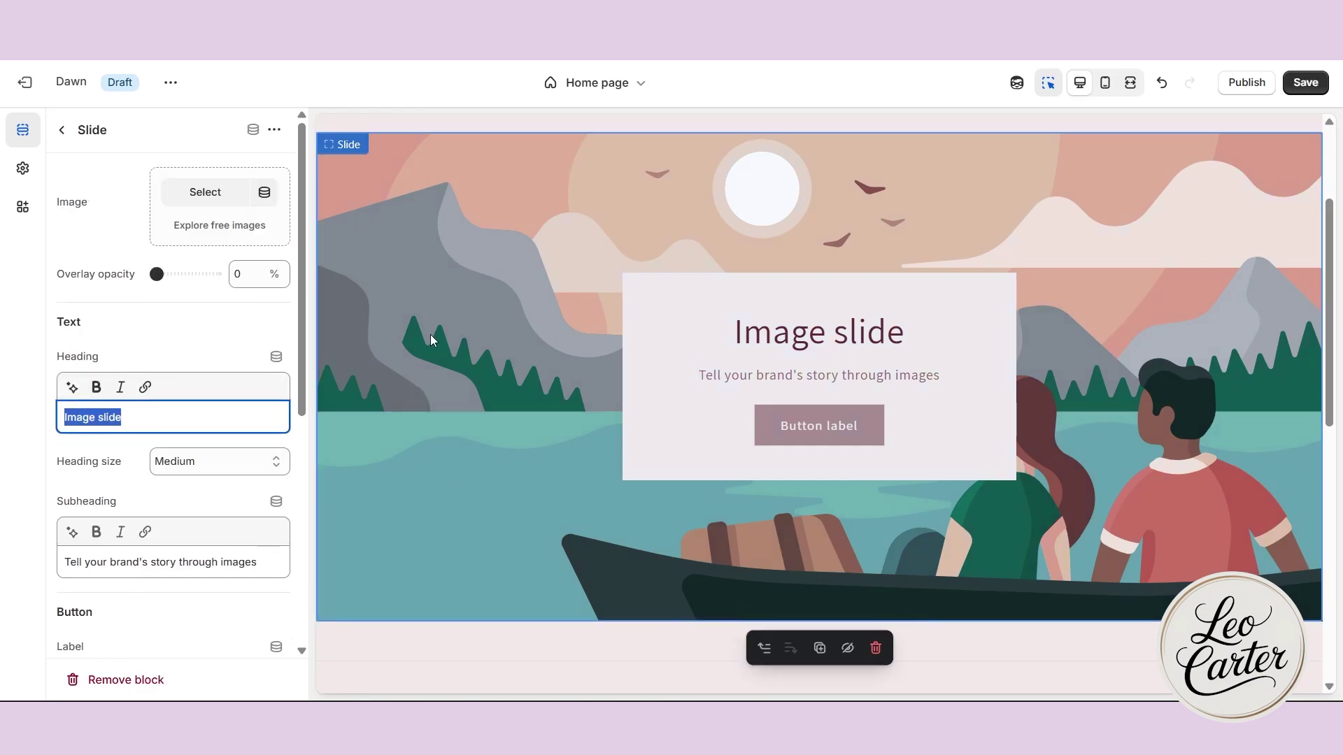
pyautogui.click(413, 644)
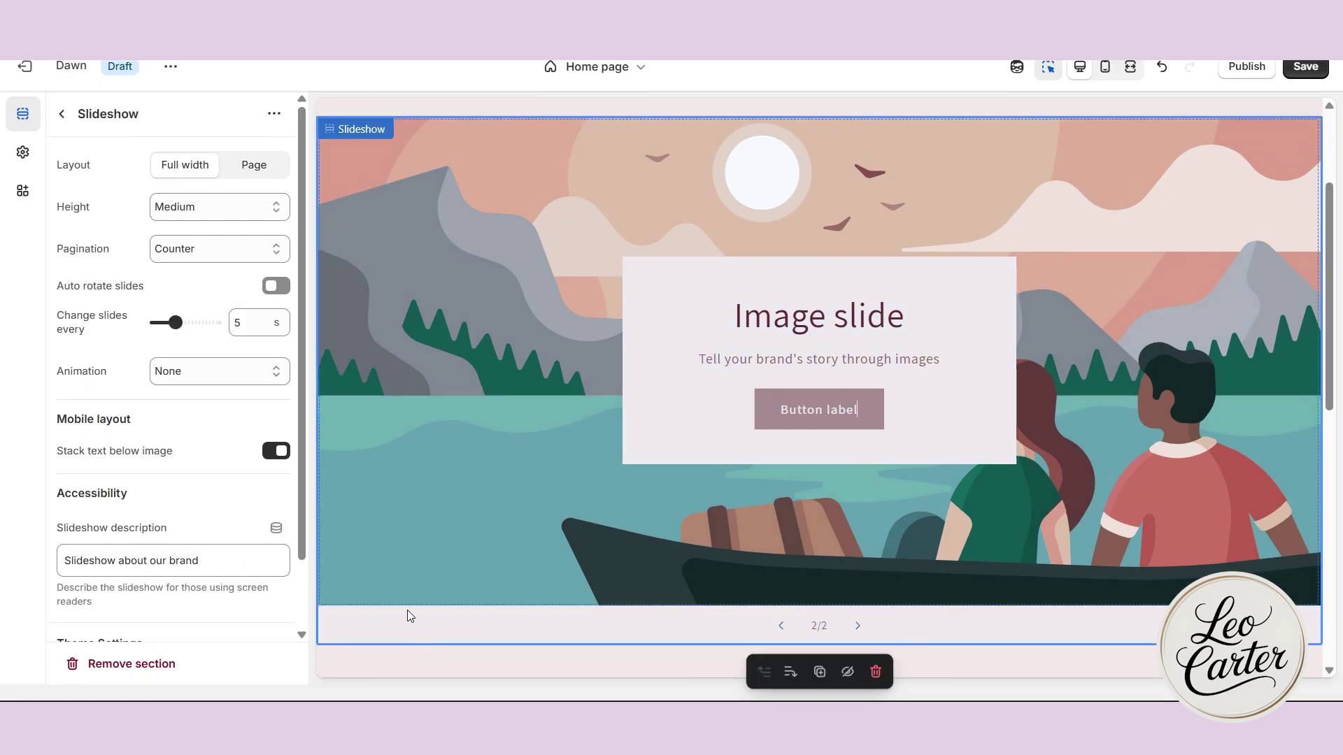
pyautogui.click(179, 254)
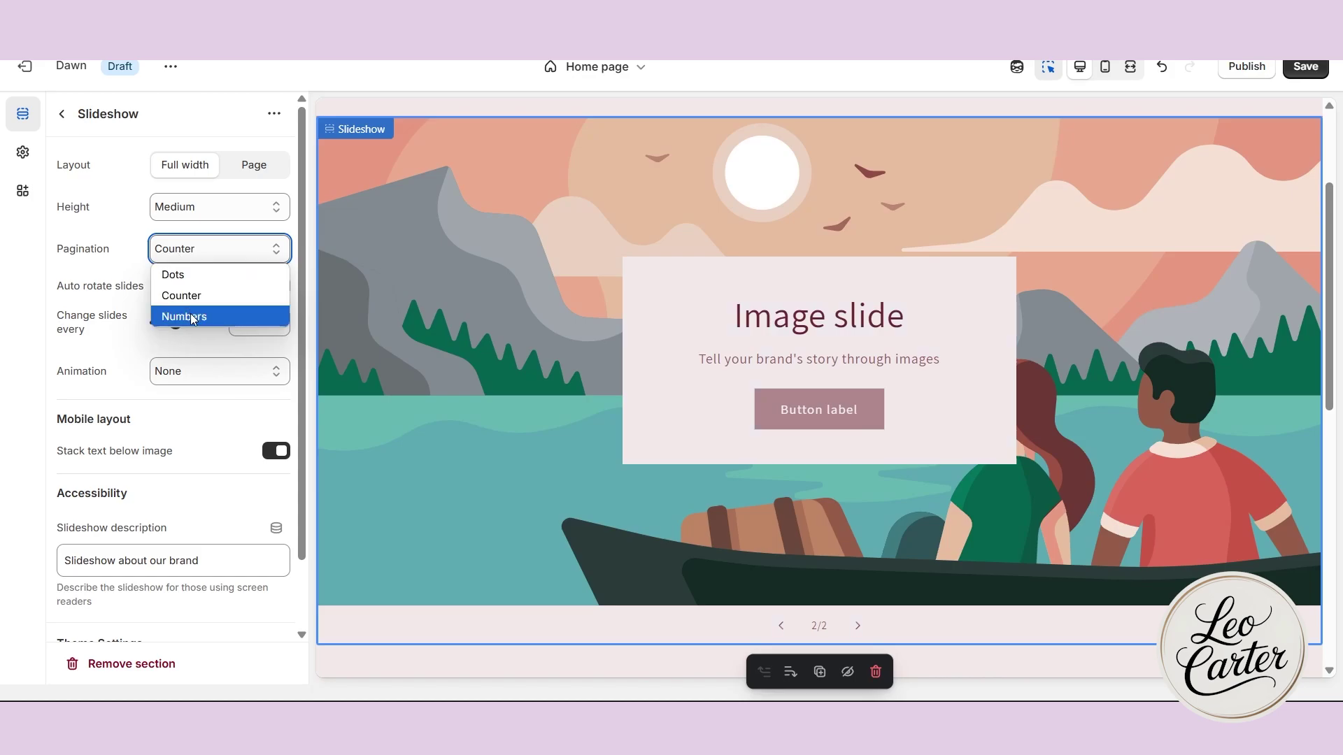
pyautogui.click(187, 275)
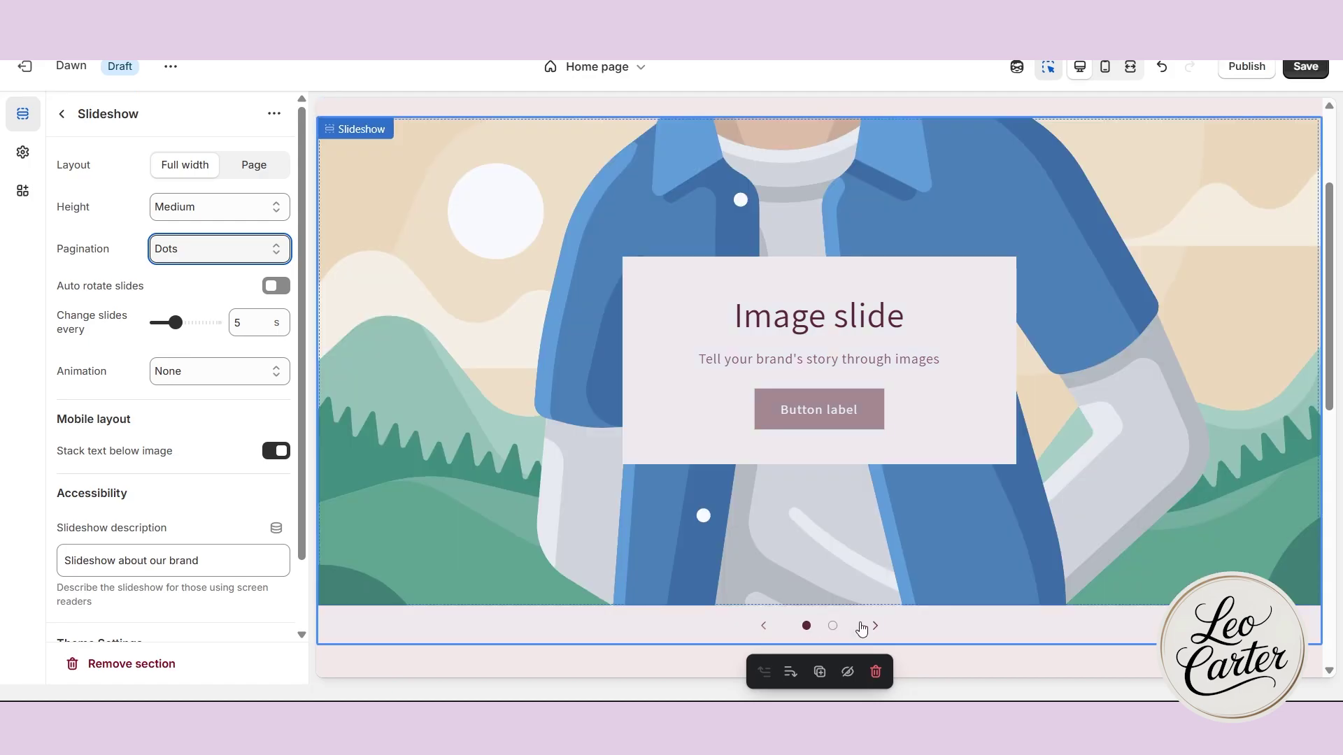
# Set the first slide's content position to Bottom center and turn off its container
pyautogui.click(558, 542)
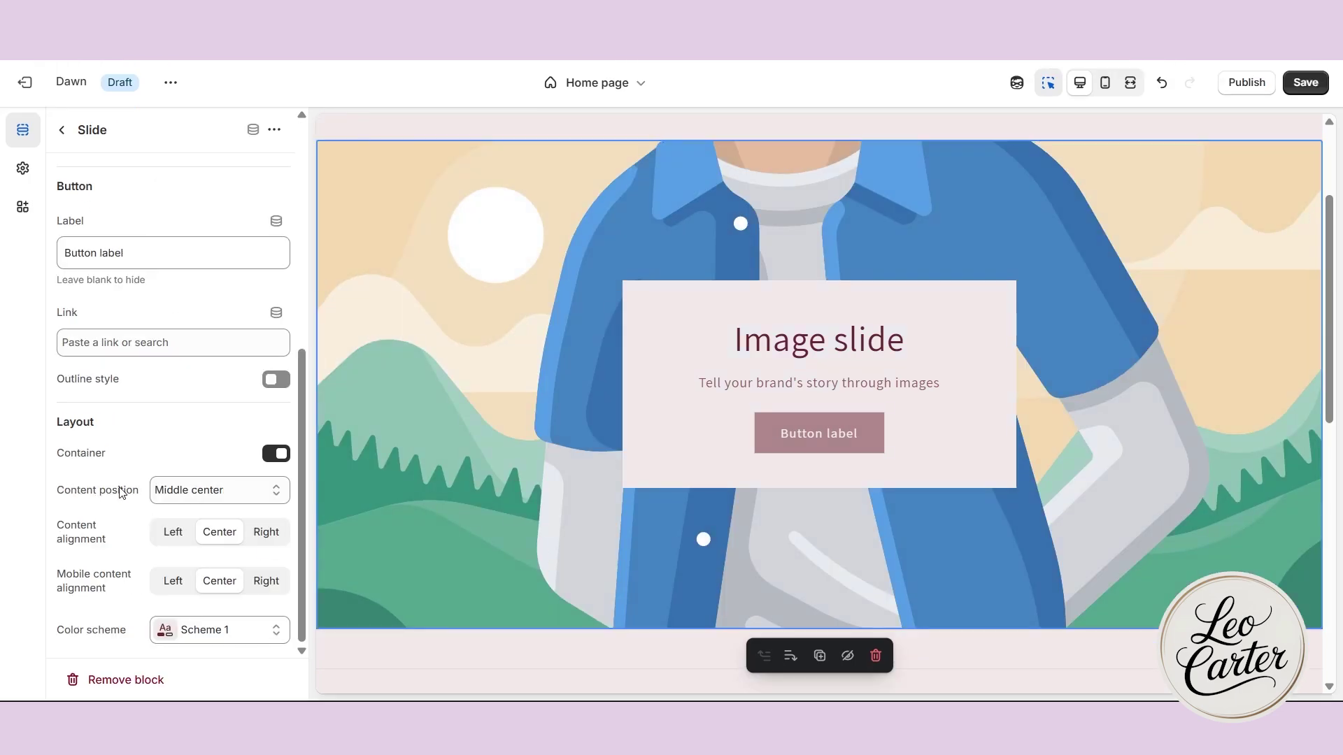
pyautogui.click(216, 489)
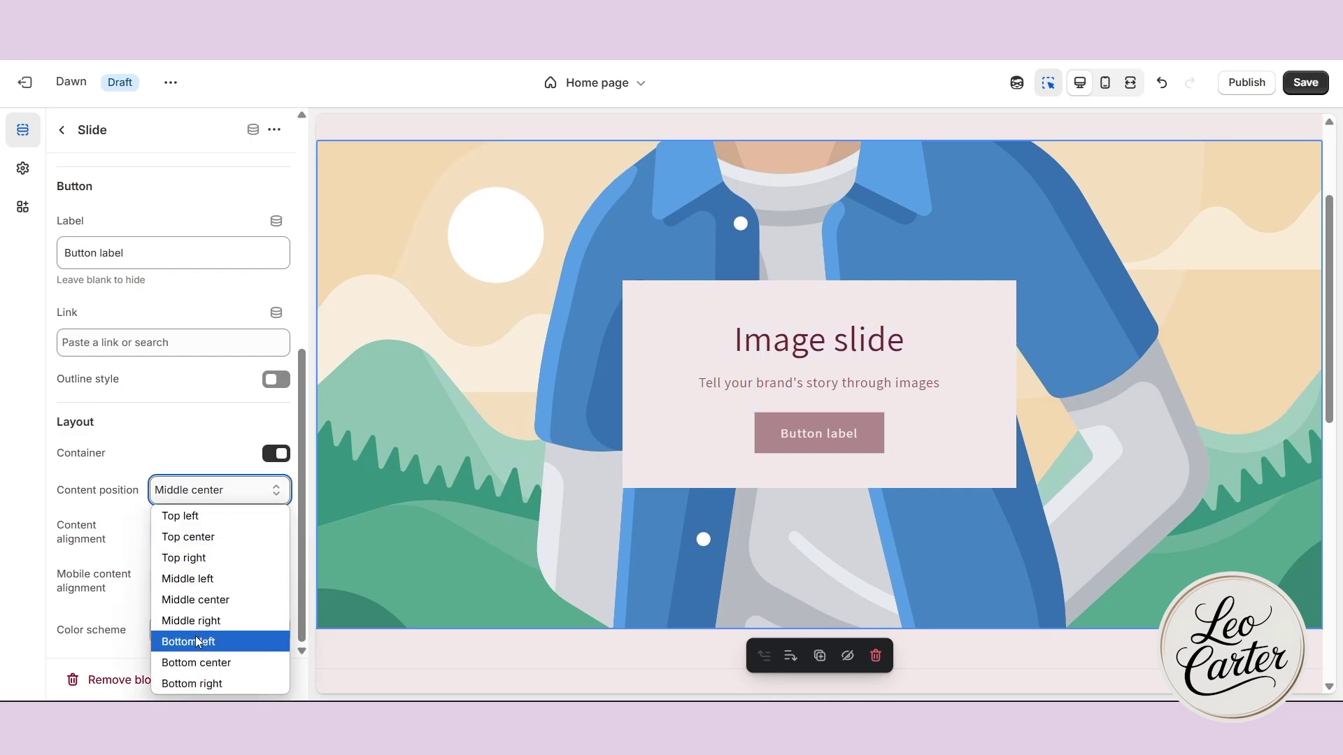
pyautogui.click(192, 663)
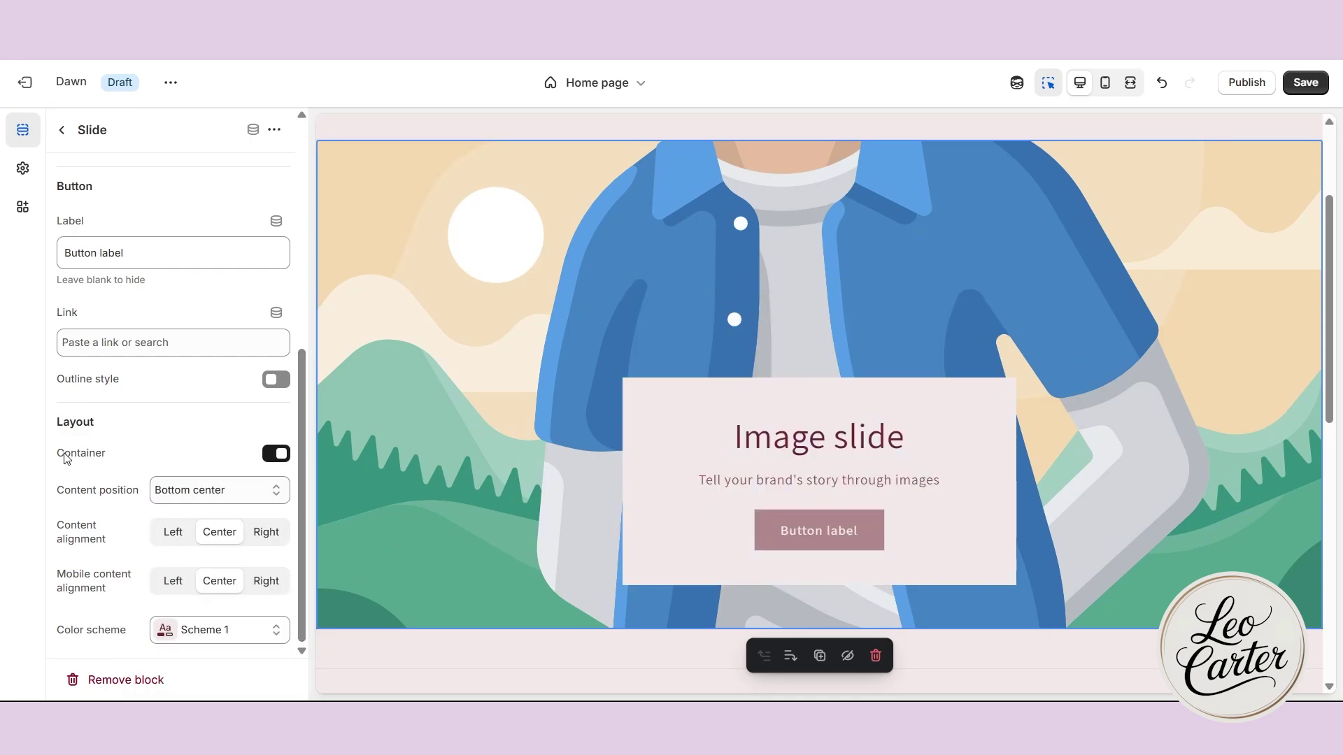
pyautogui.click(278, 454)
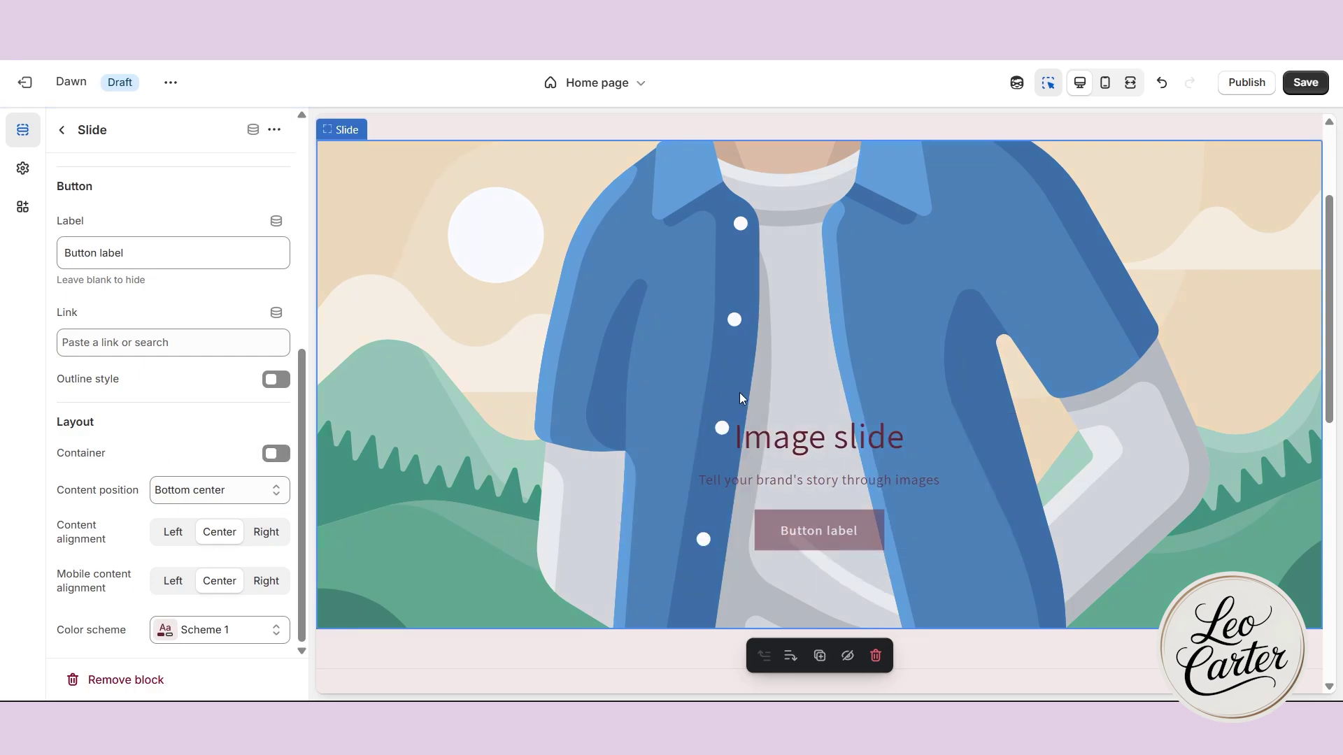
# Clear the first slide's heading and subheading text
pyautogui.click(829, 448)
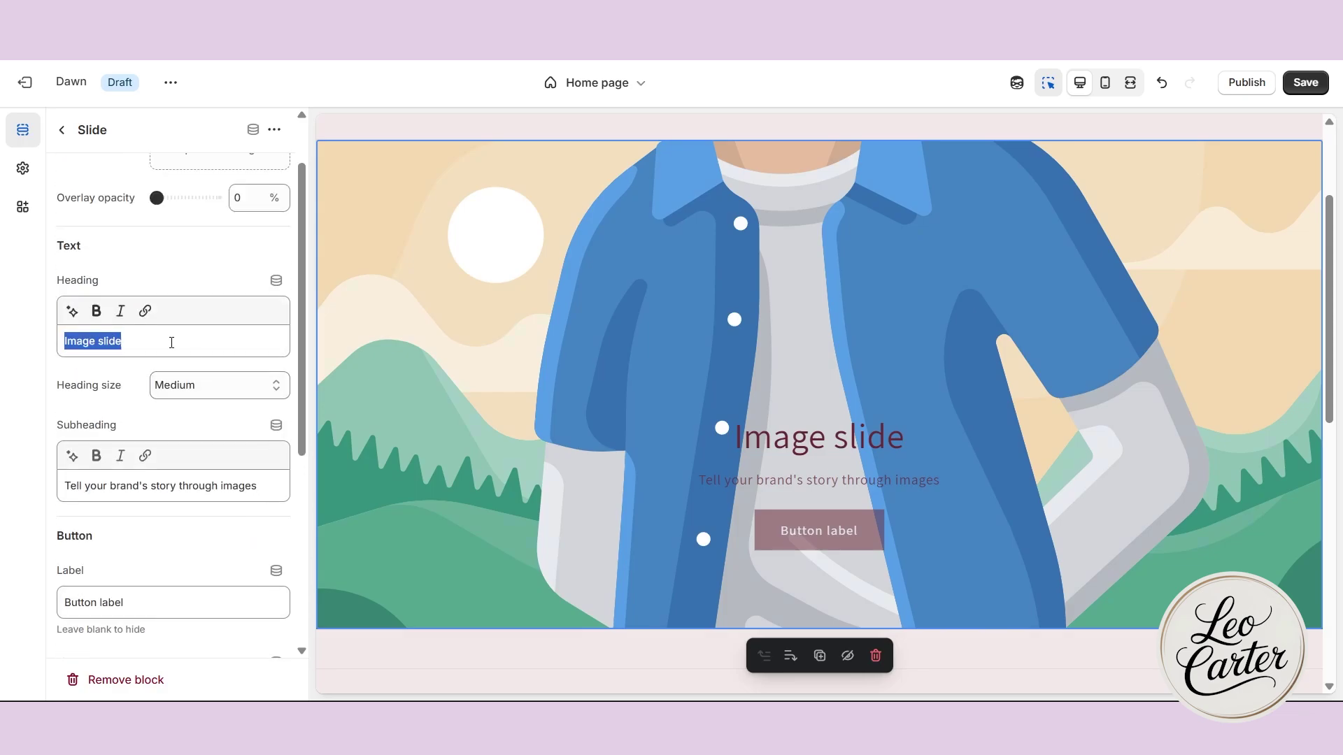
pyautogui.press('BackSpace')
pyautogui.click(179, 484)
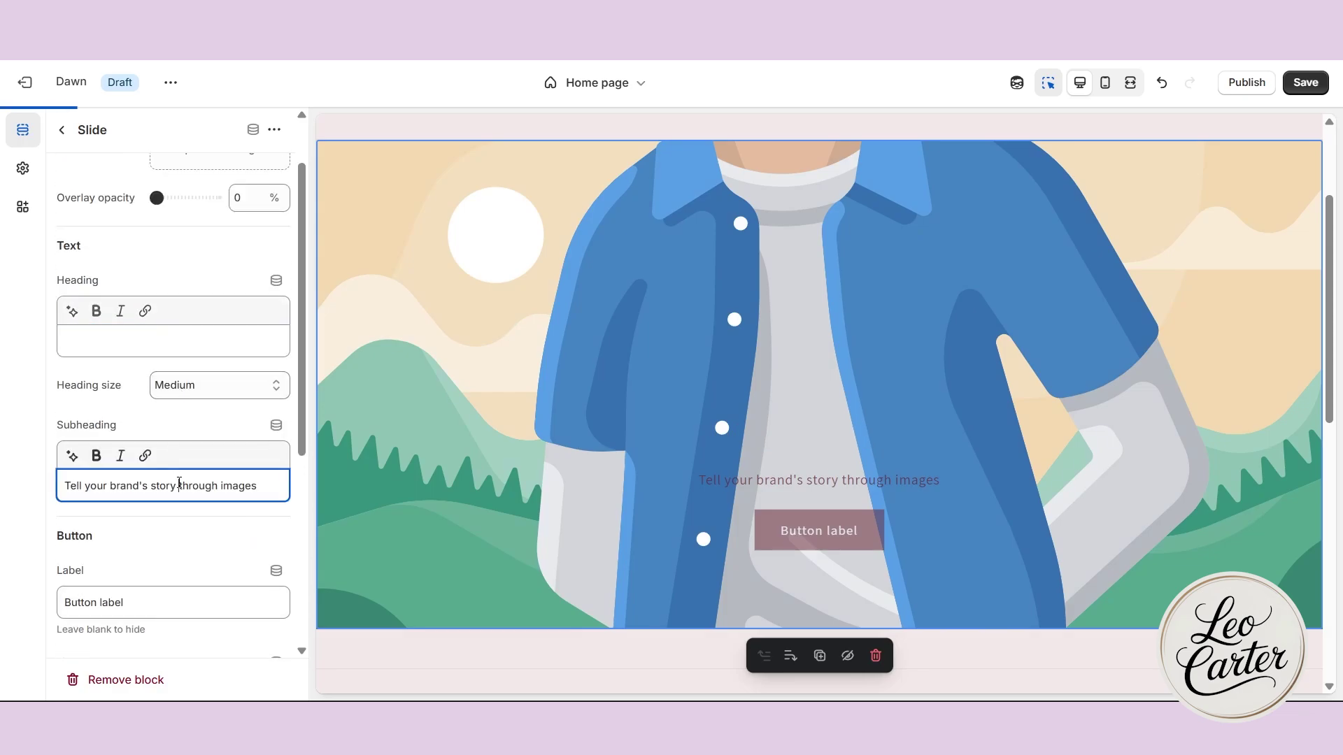
pyautogui.hotkey('ctrl', 'a')
pyautogui.press('BackSpace')
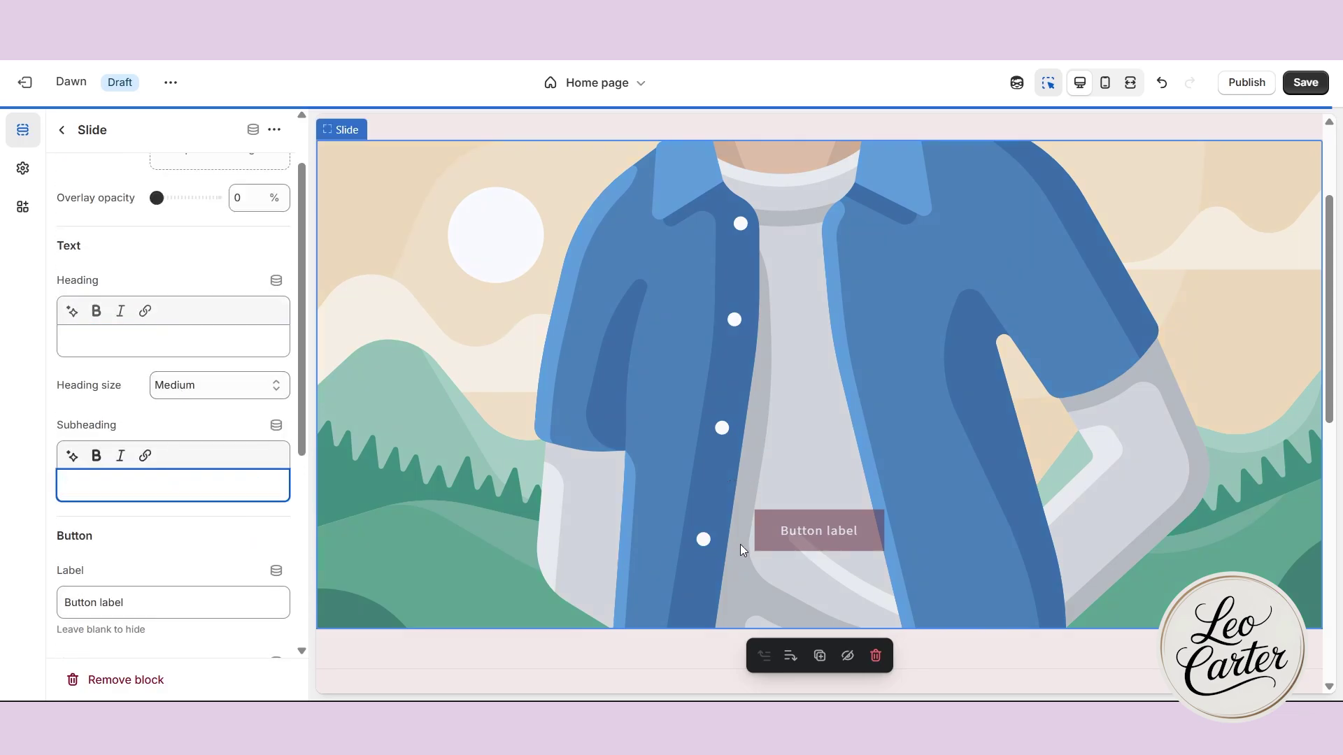
# Set the first slide's button label to "SHOP NOW" and open its link for editing
pyautogui.tripleClick(187, 606)
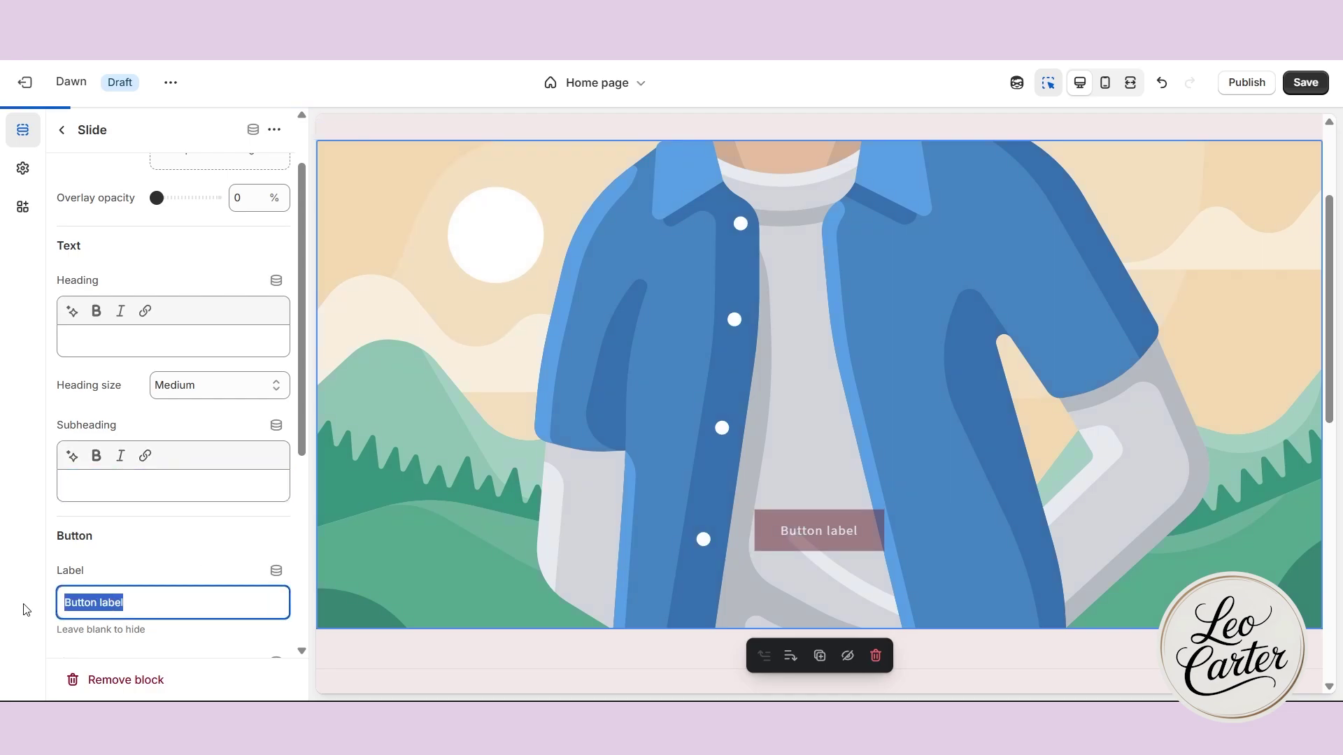
pyautogui.write('SHOP NOW')
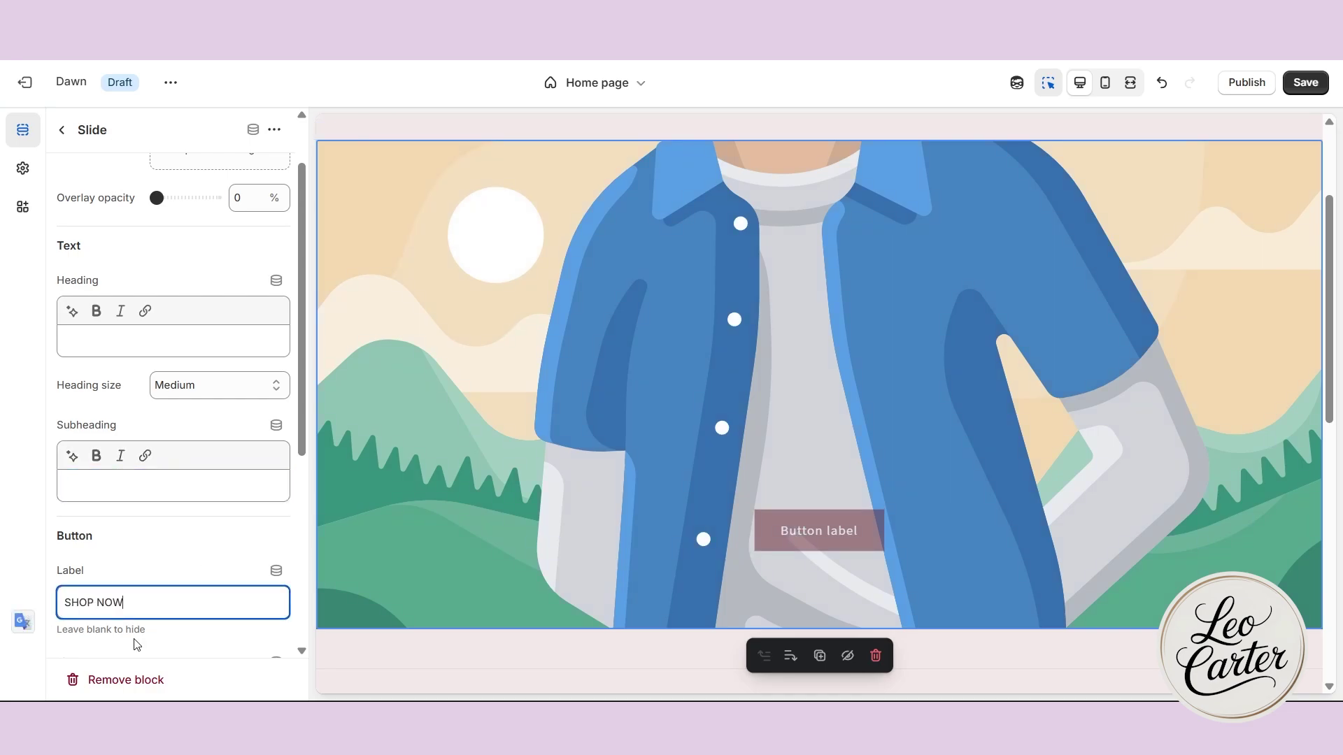
pyautogui.scroll(-2, 217, 539)
pyautogui.scroll(-4, 217, 572)
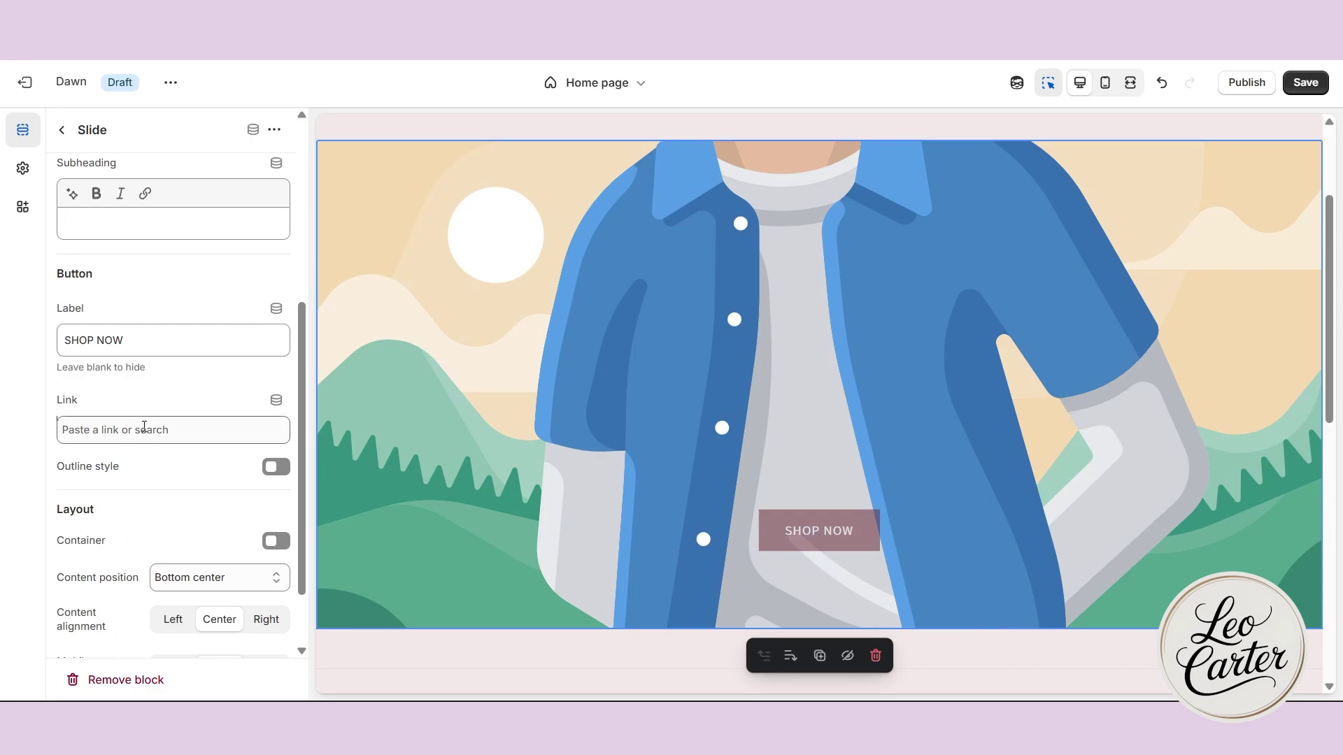
pyautogui.click(144, 428)
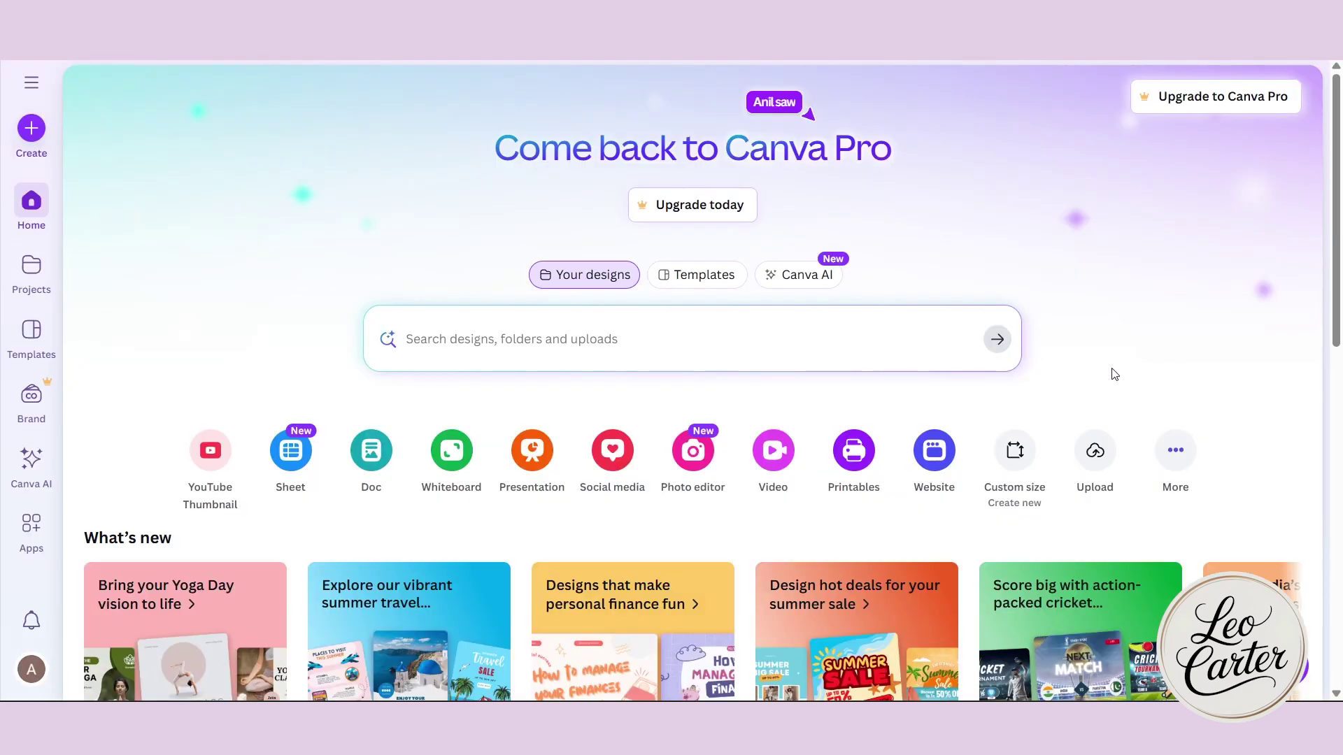
# Switch to Canva and create a new custom-size design of 4320 × 2160 px
pyautogui.click(1014, 451)
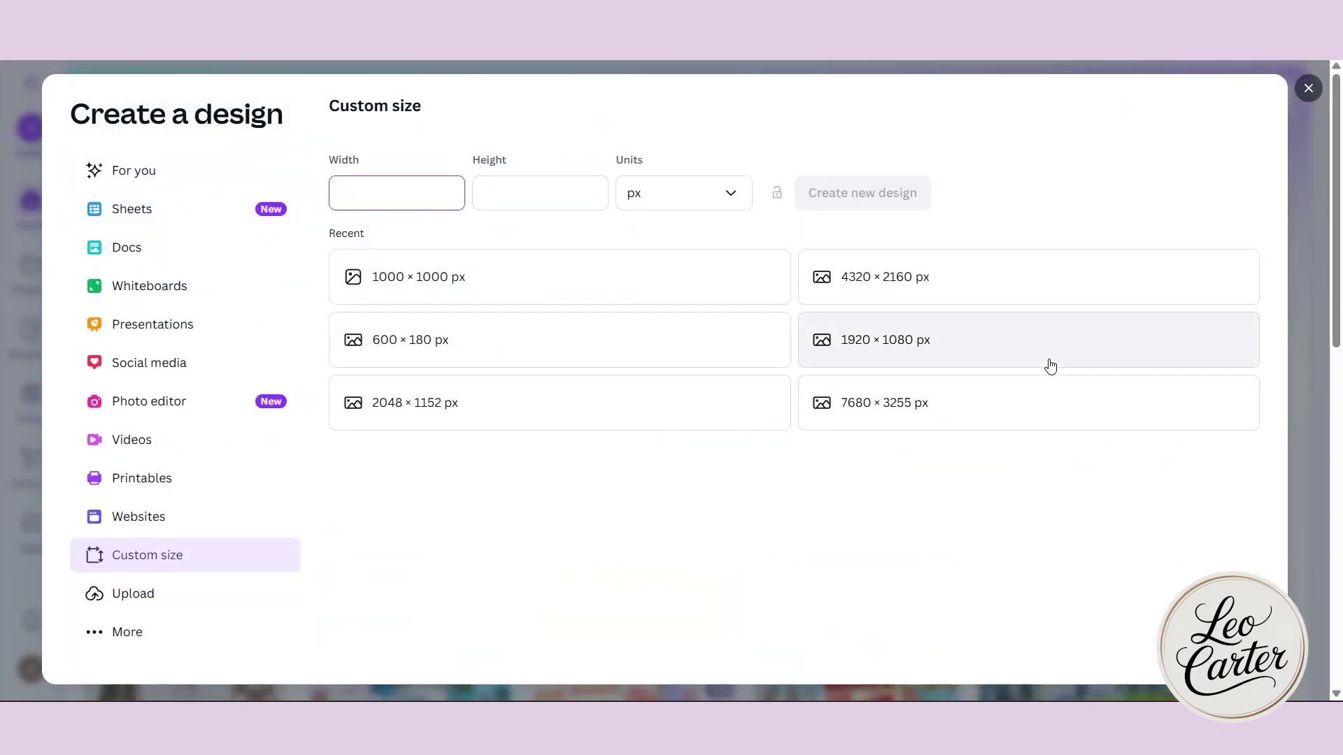
pyautogui.click(1015, 278)
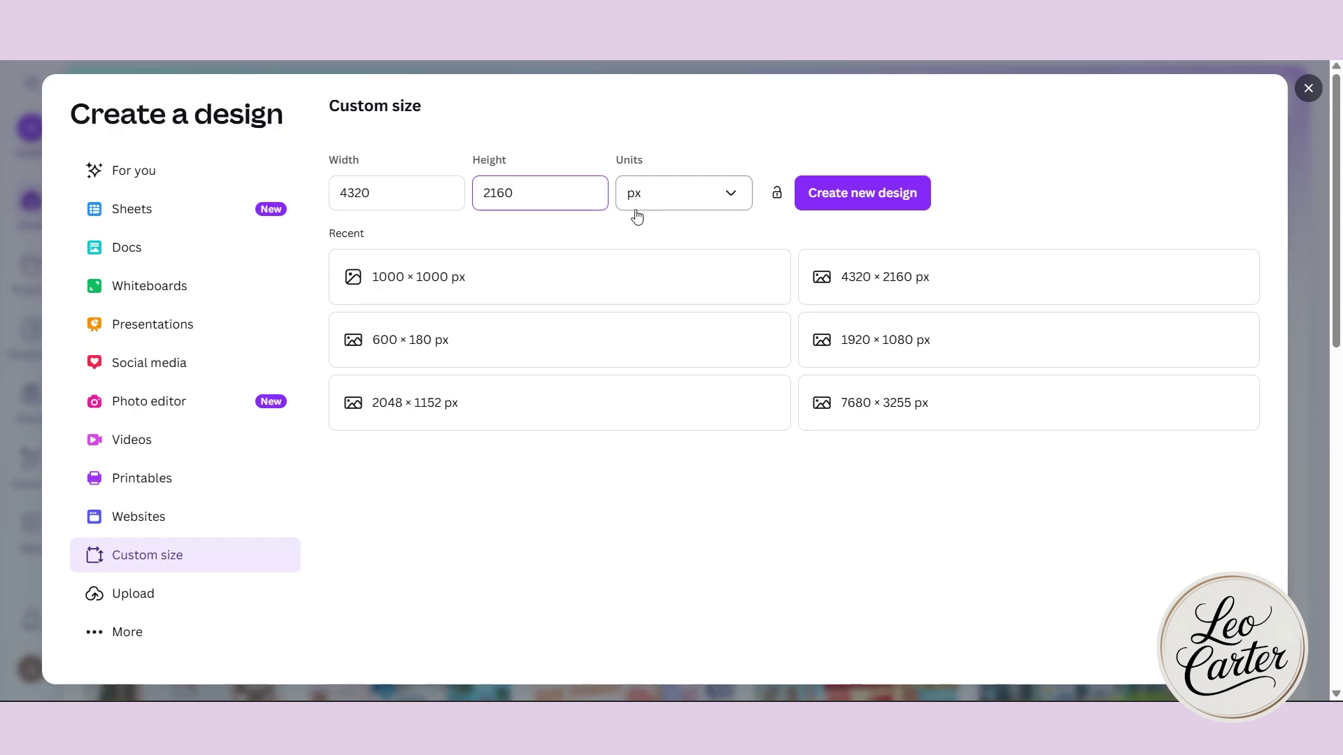
pyautogui.click(842, 209)
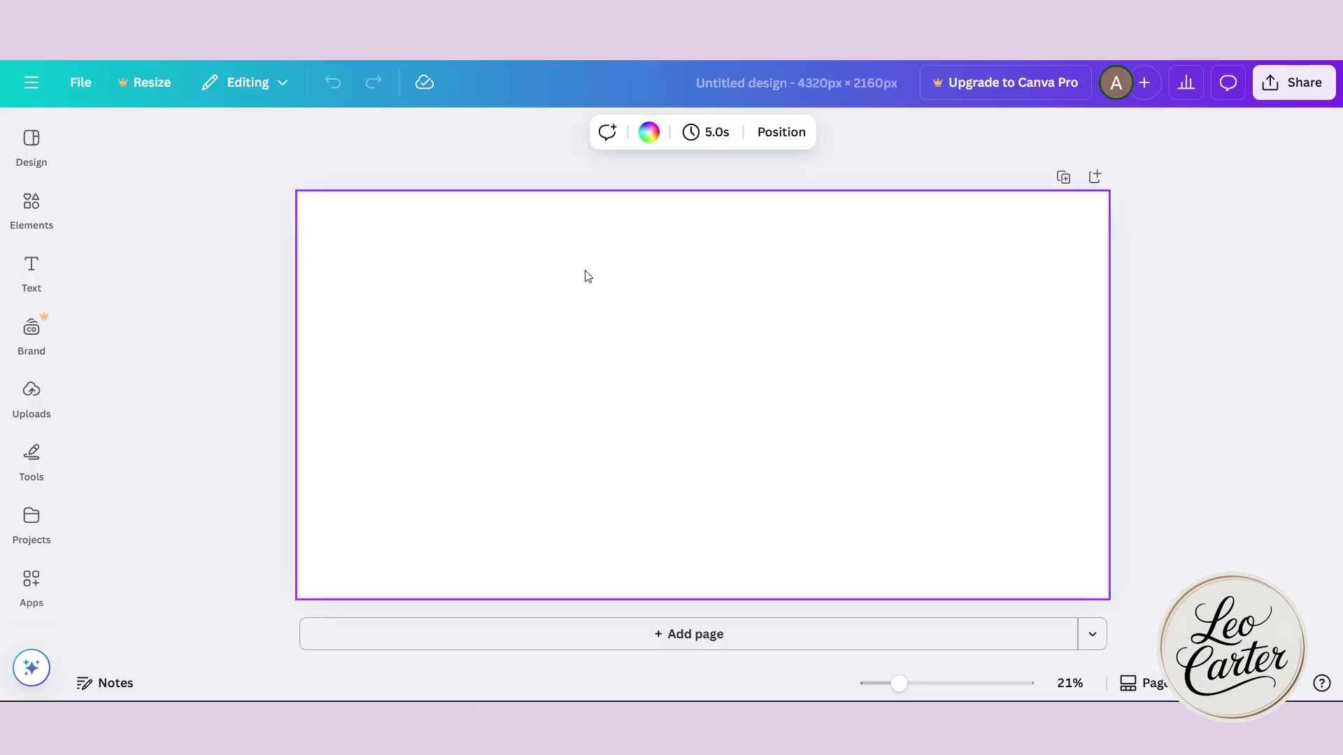
# Set the blank page's background to the cream color from the Brand Kit palette
pyautogui.click(649, 132)
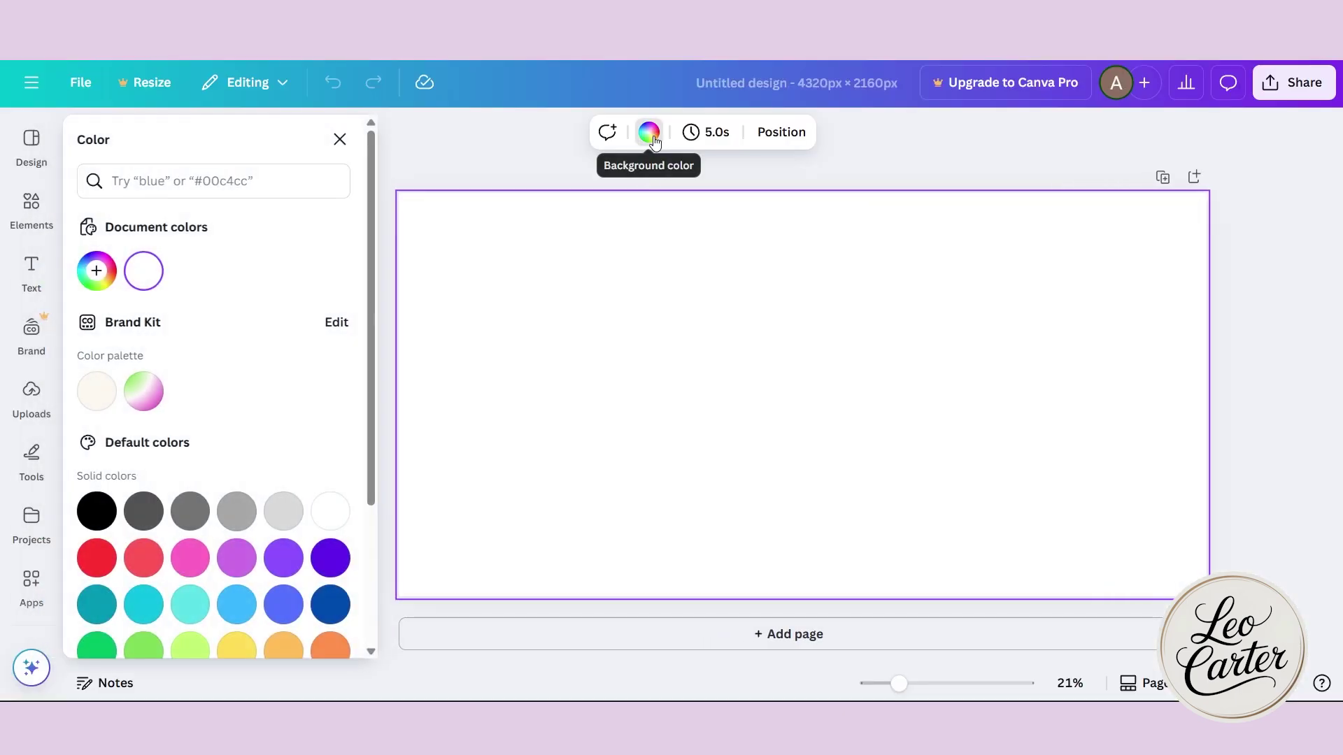
pyautogui.click(97, 391)
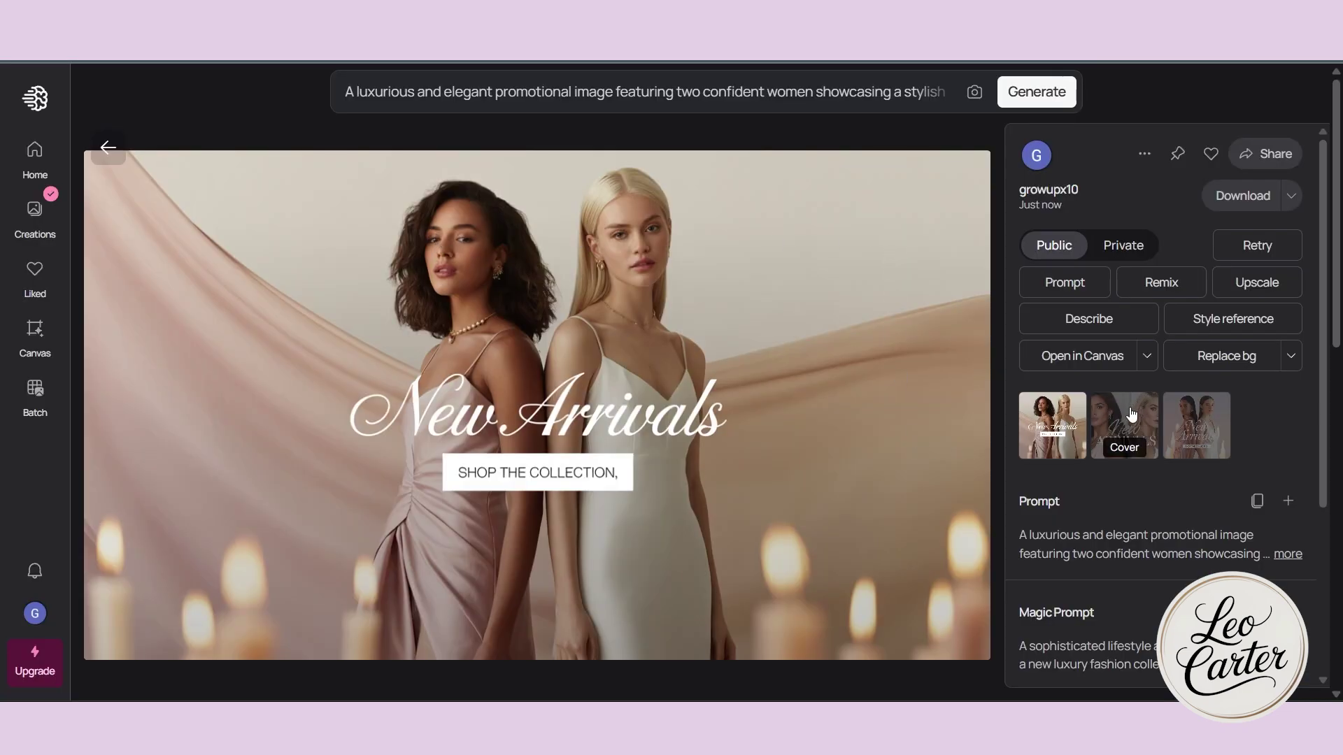
# Switch to the AI image generator, open the third New Arrivals variation and read through its full prompt
pyautogui.click(1158, 414)
pyautogui.click(1182, 414)
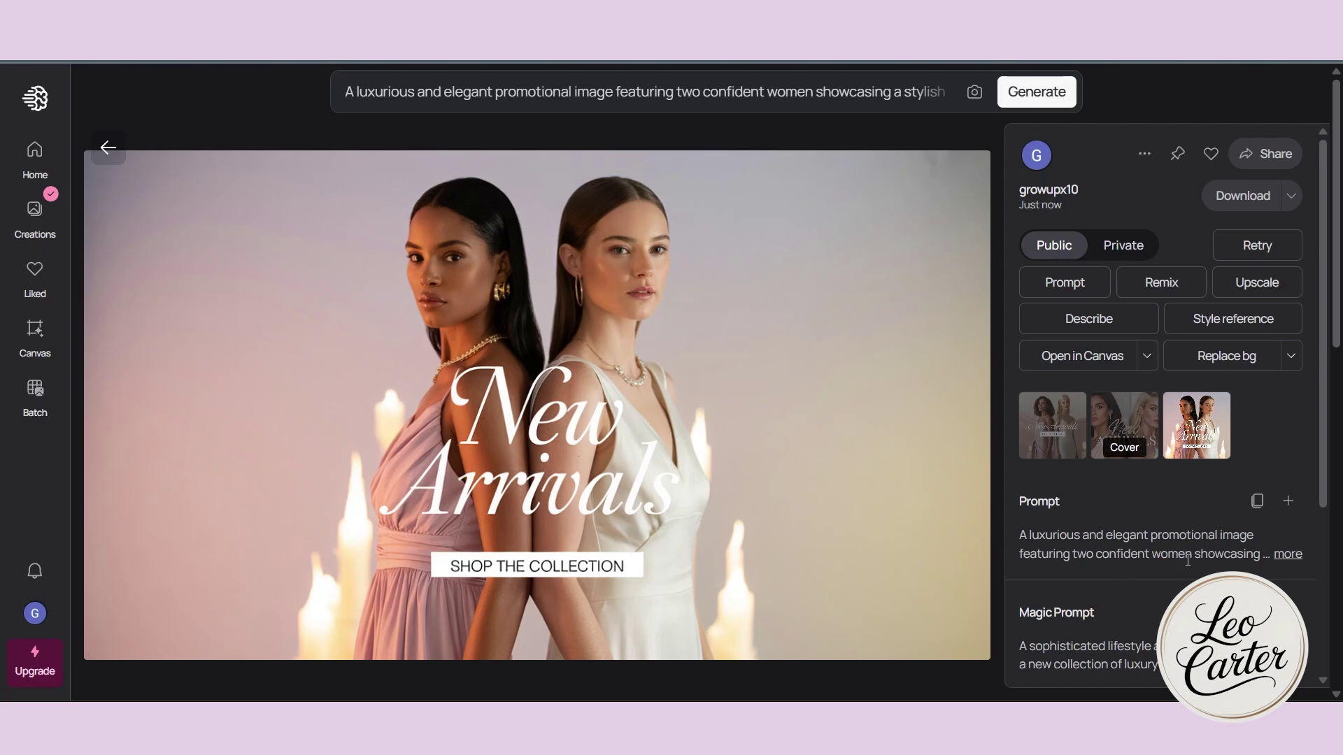
pyautogui.click(1289, 554)
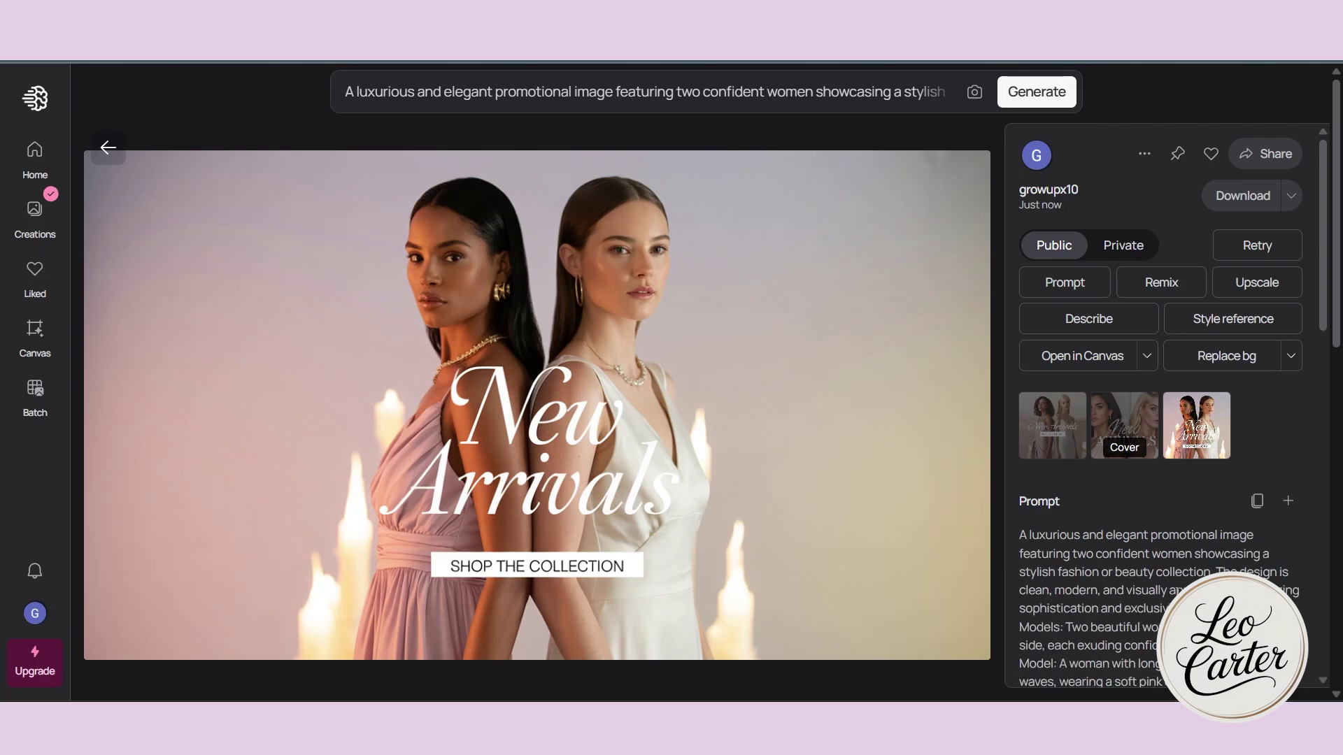
pyautogui.scroll(-10, 1181, 590)
pyautogui.scroll(10, 1166, 420)
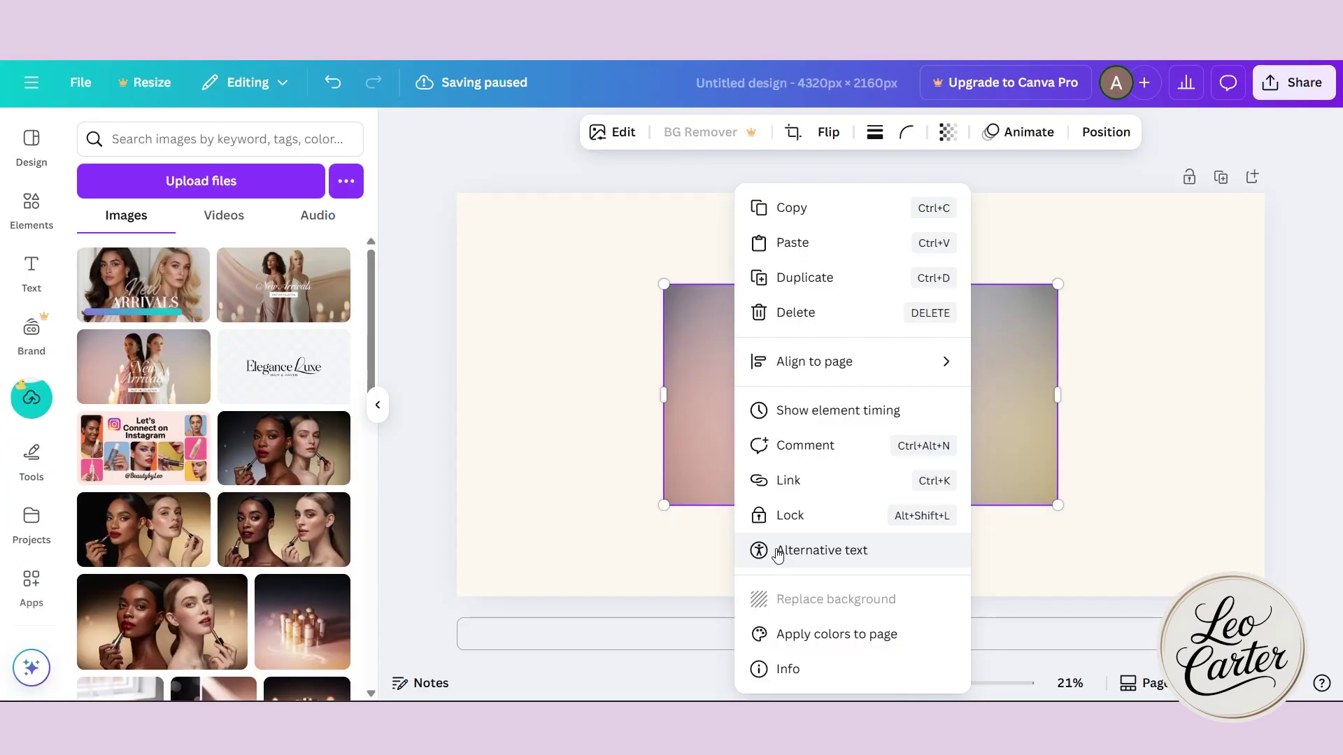
# In Canva, make the uploaded New Arrivals image the page background and apply the Fresco filter
pyautogui.click(762, 598)
pyautogui.click(617, 328)
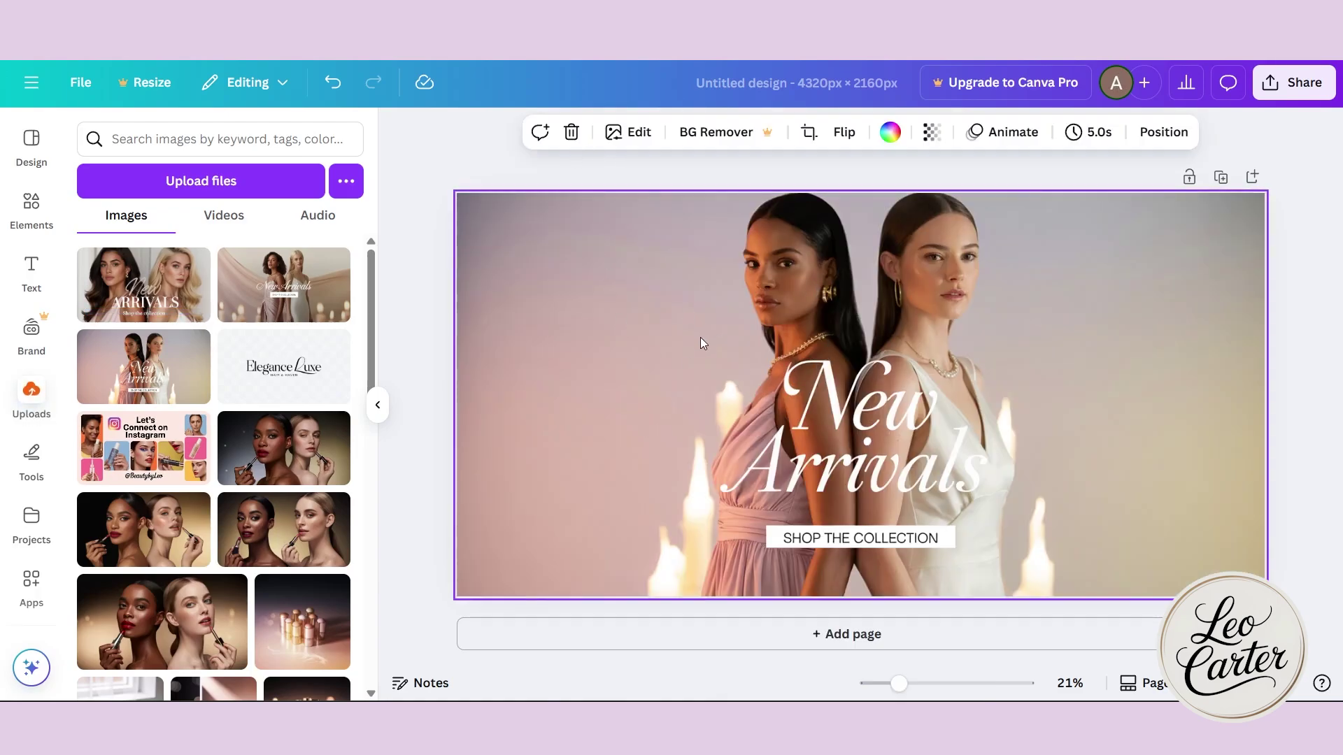
pyautogui.click(628, 132)
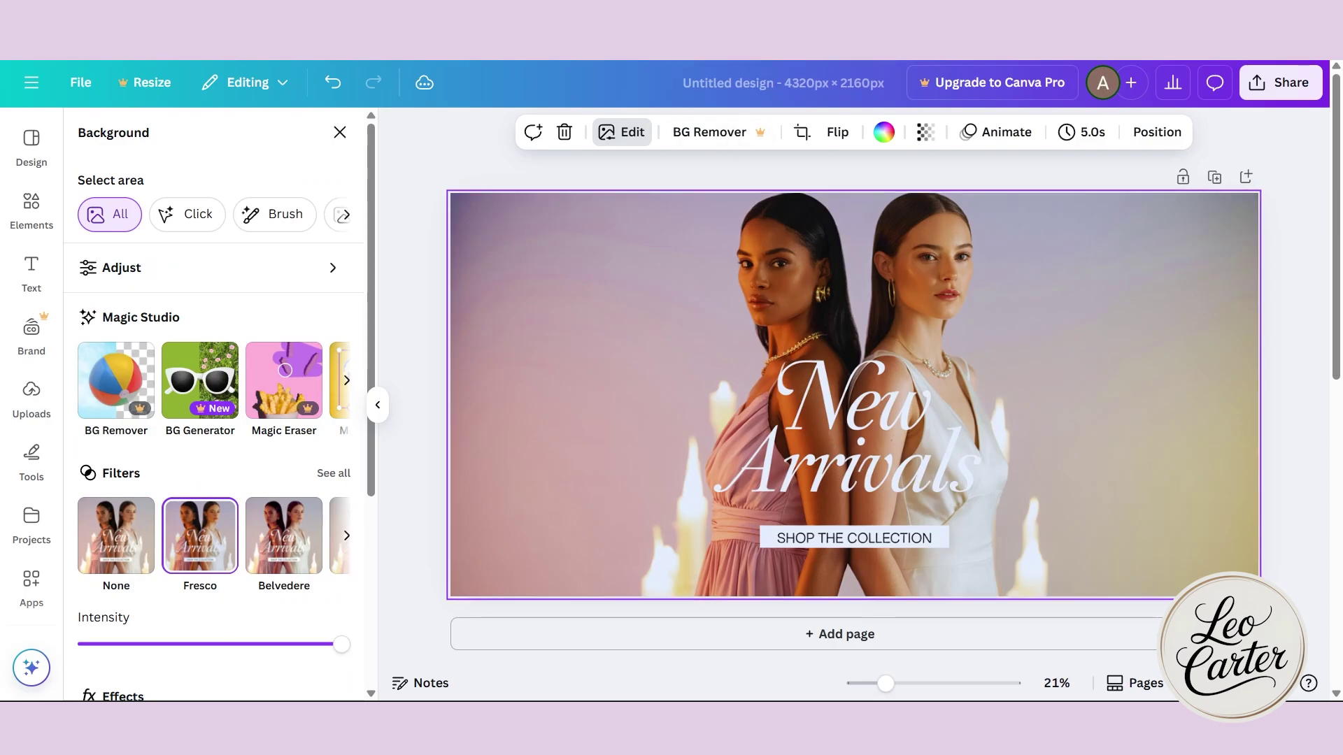
# Switch to the Shopify theme editor and give the first slide the New Arrivals image with 0% overlay opacity
pyautogui.click(643, 16)
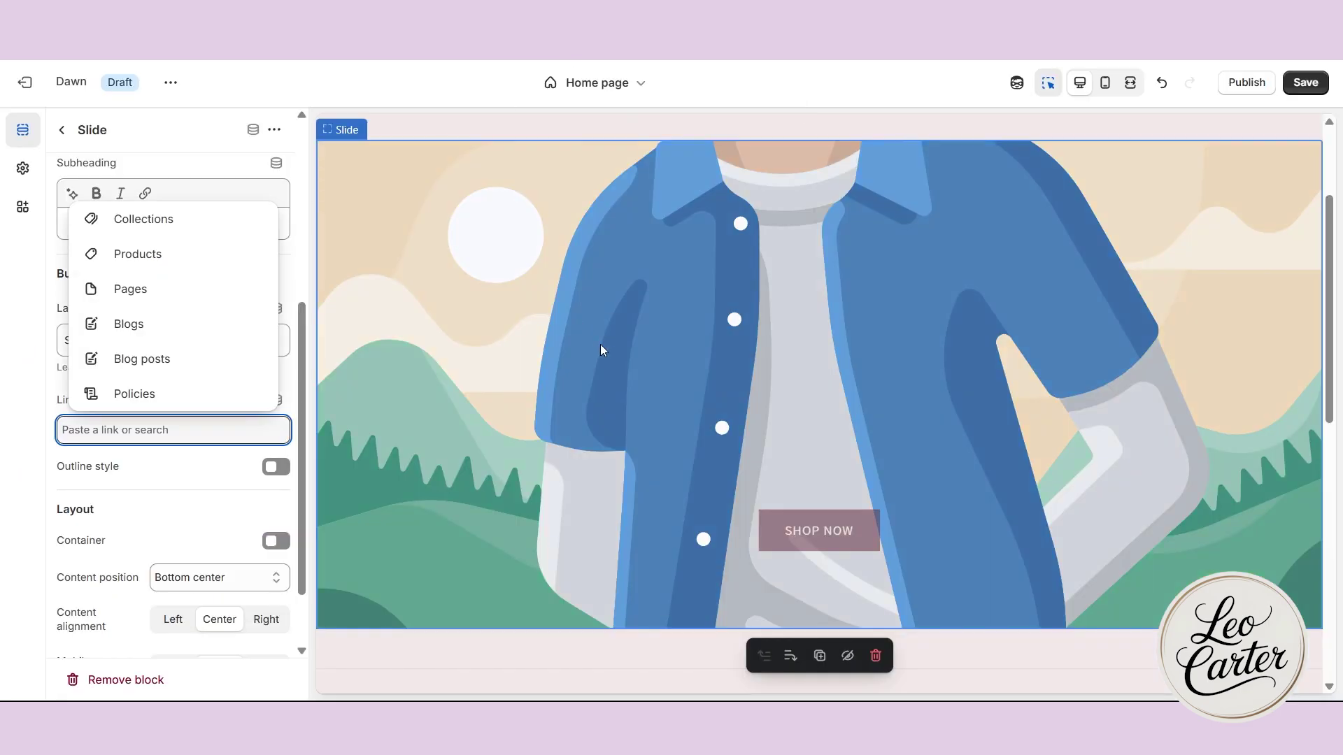
pyautogui.click(509, 311)
pyautogui.scroll(2, 530, 309)
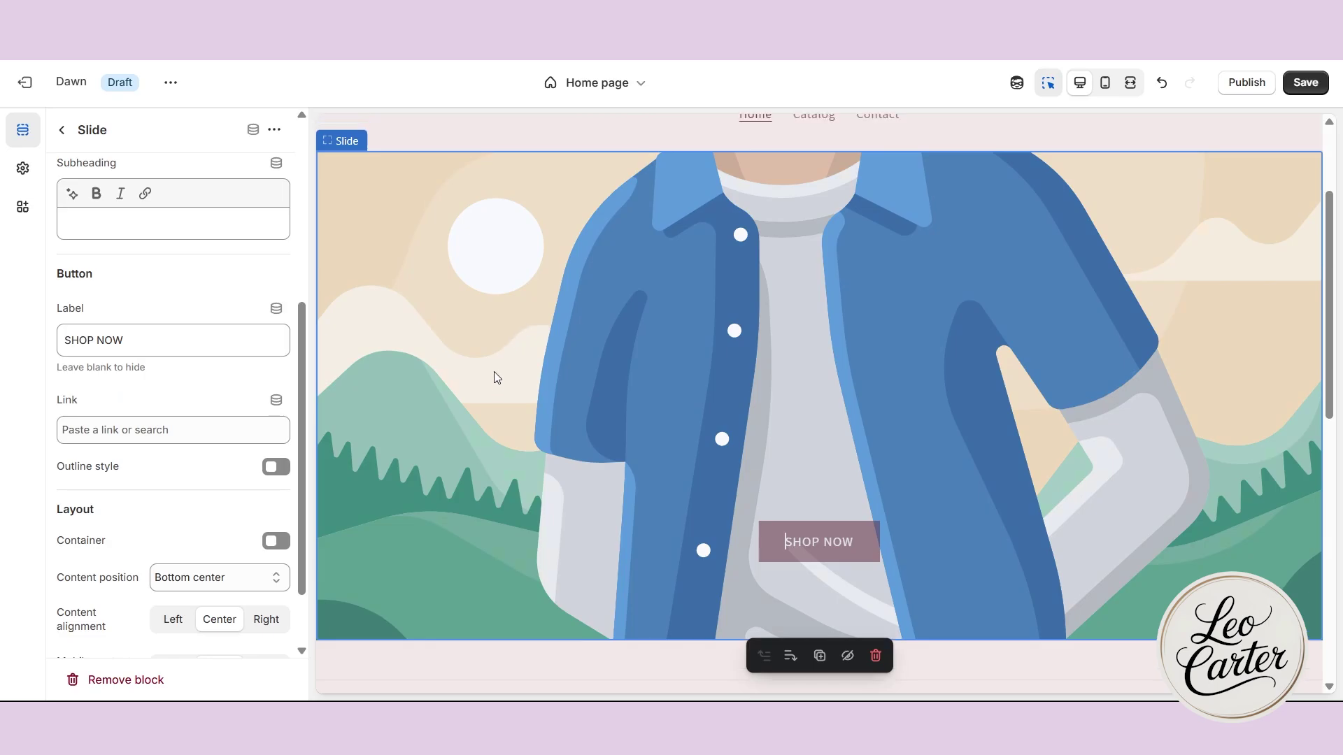
pyautogui.scroll(5, 193, 444)
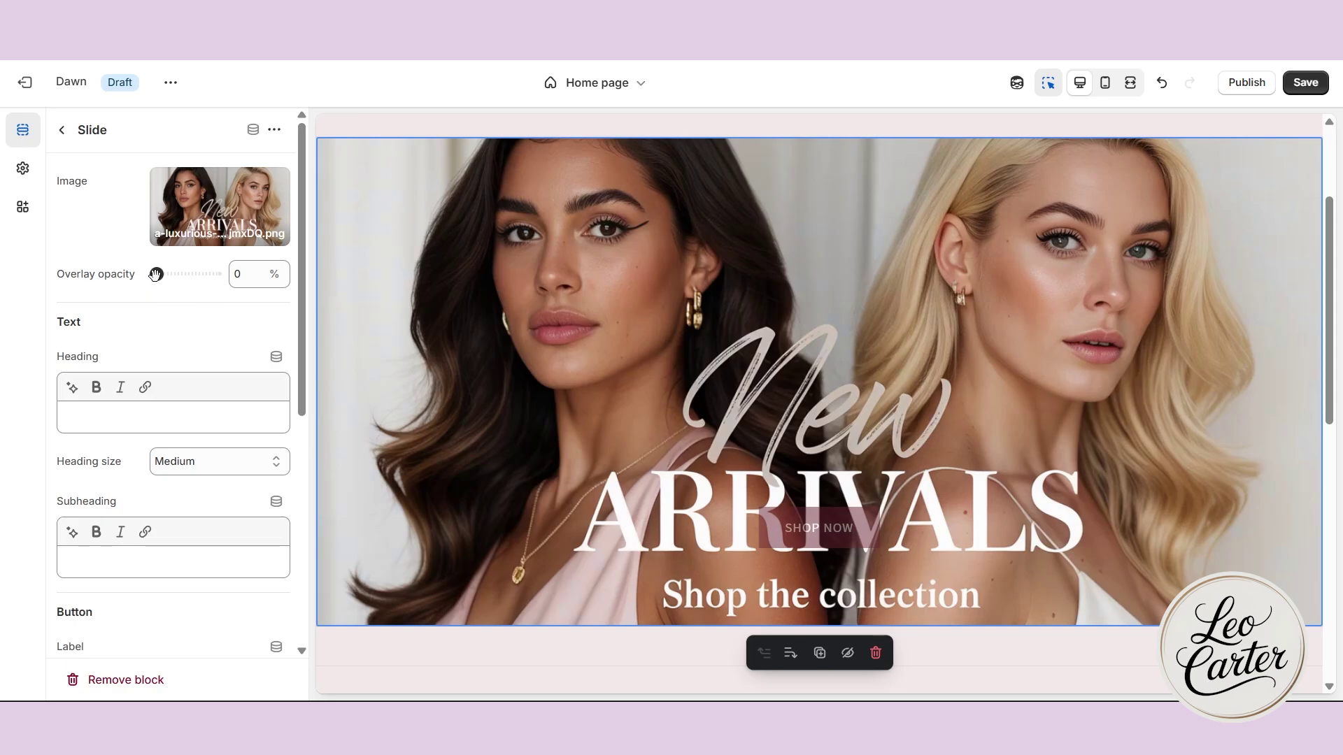
pyautogui.moveTo(156, 274)
pyautogui.mouseDown()
pyautogui.moveTo(169, 274)
pyautogui.moveTo(156, 274)
pyautogui.mouseUp()
# Set the Slideshow section's height to Adapt to first image
pyautogui.scroll(-5, 186, 344)
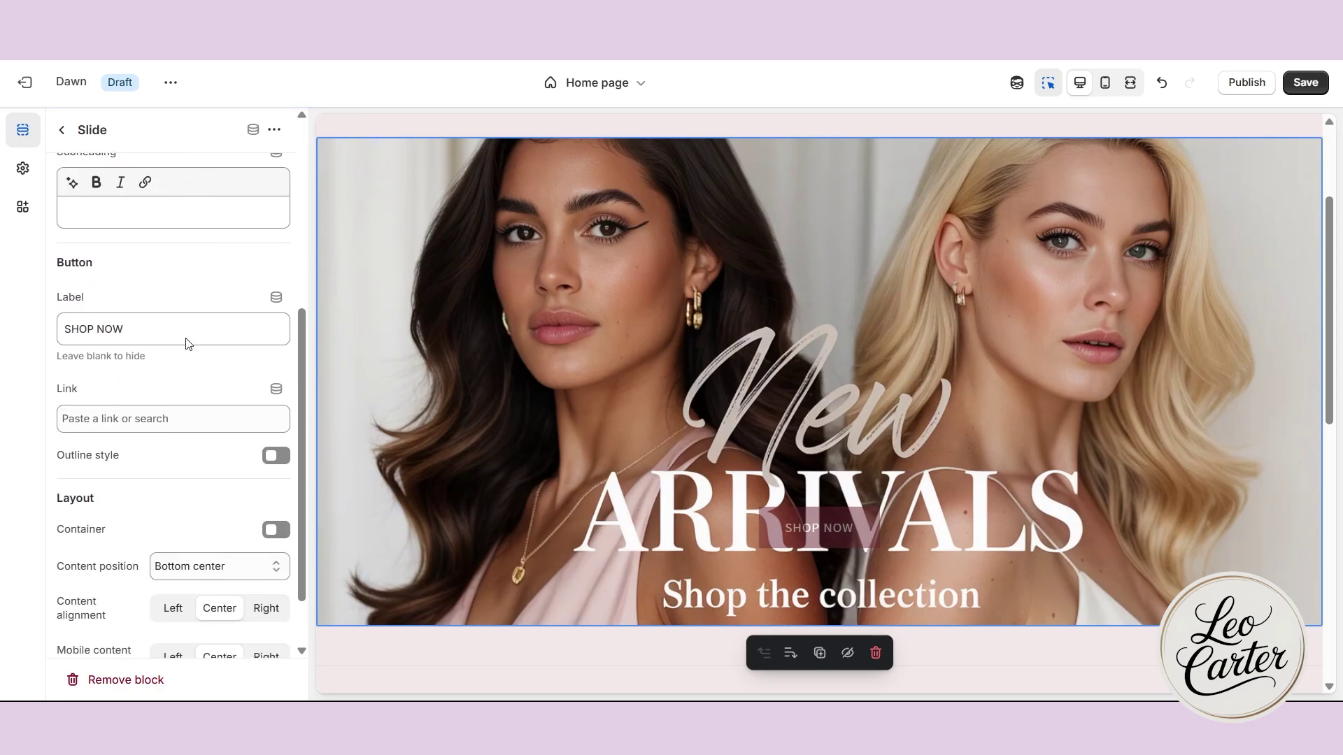
pyautogui.click(503, 370)
pyautogui.click(199, 224)
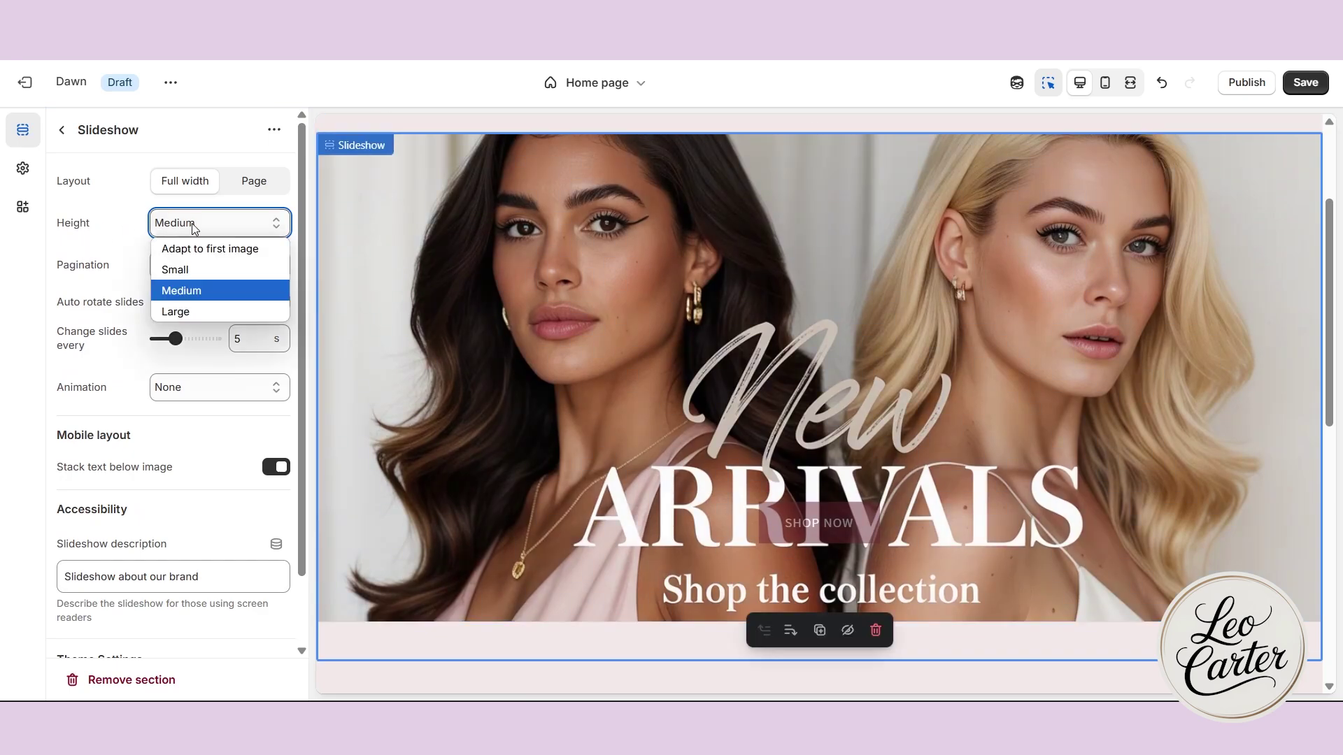
pyautogui.click(186, 253)
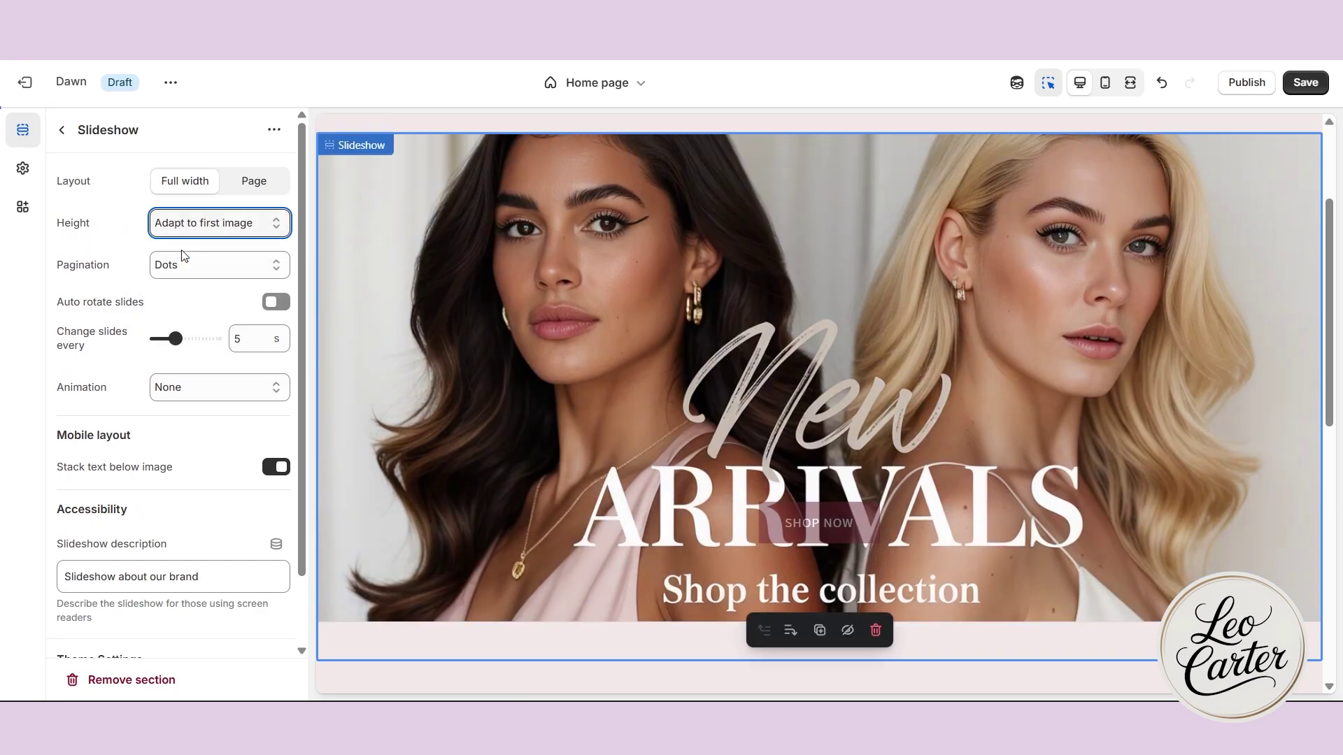
# Preview the header and slideshow in fullscreen, and return to the desktop view
pyautogui.click(1131, 83)
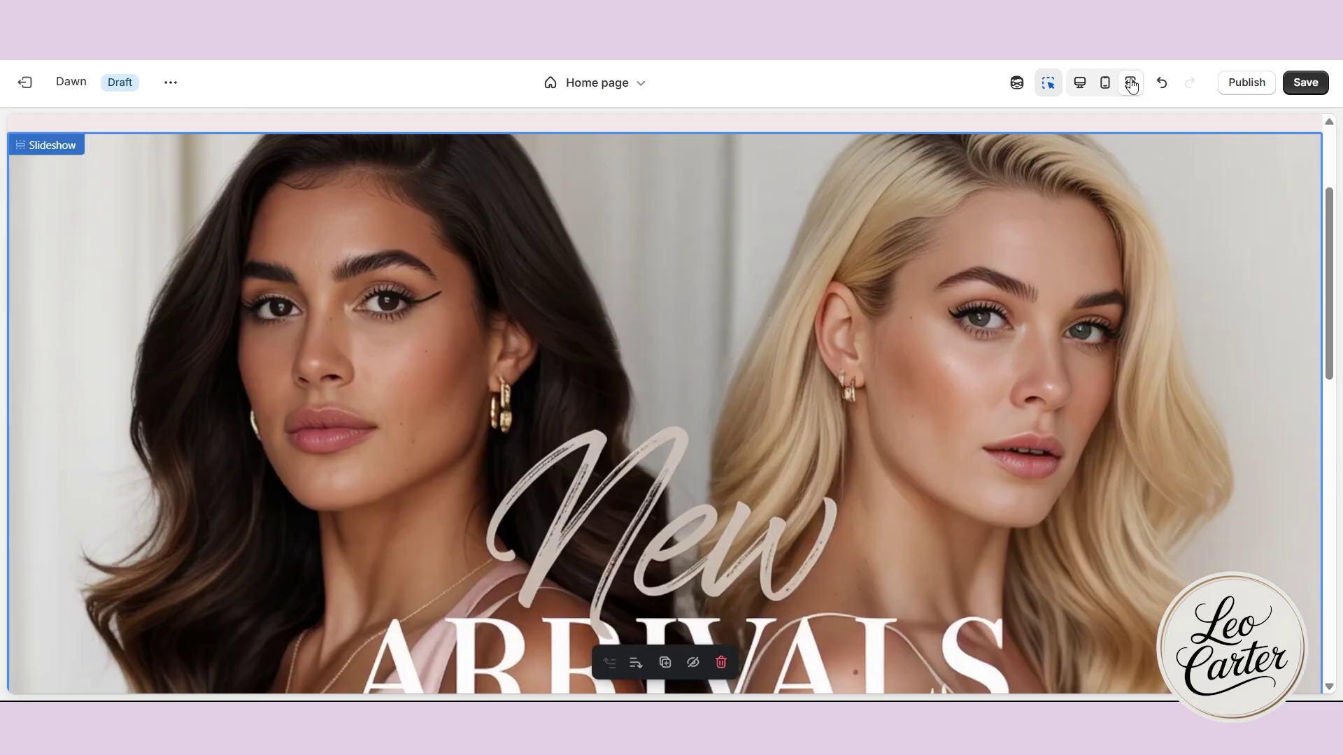
pyautogui.scroll(3, 1223, 295)
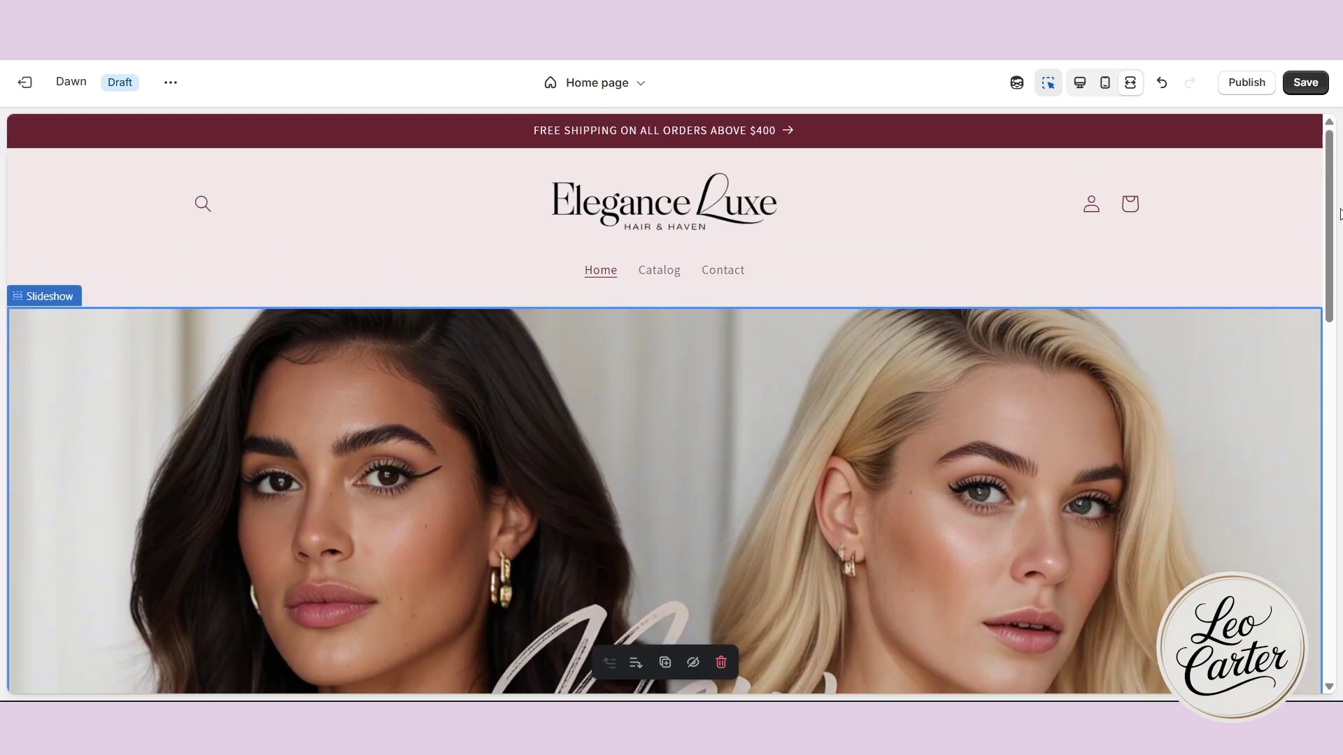
pyautogui.moveTo(1329, 195); pyautogui.dragTo(1196, 135)
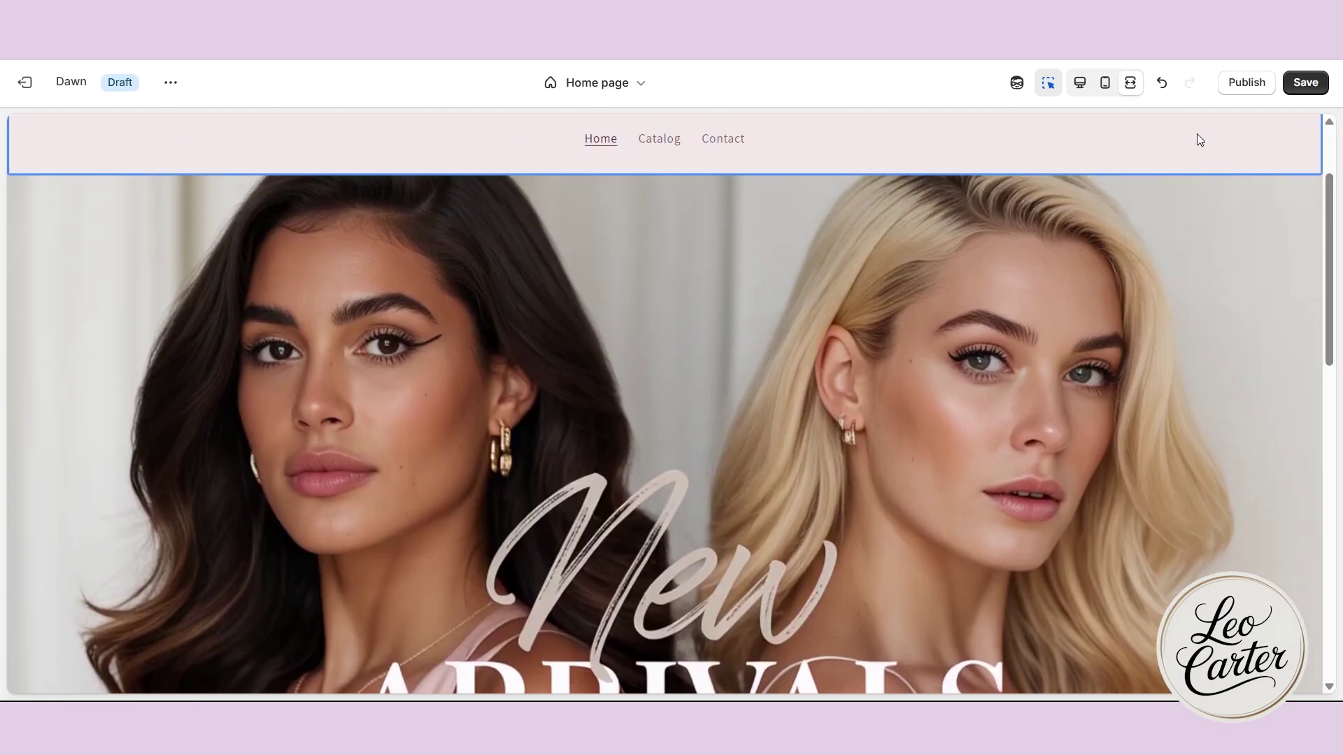
pyautogui.click(1080, 82)
# Go to the second slide and set its image to the Bestsellers banner from the uploaded files
pyautogui.click(536, 431)
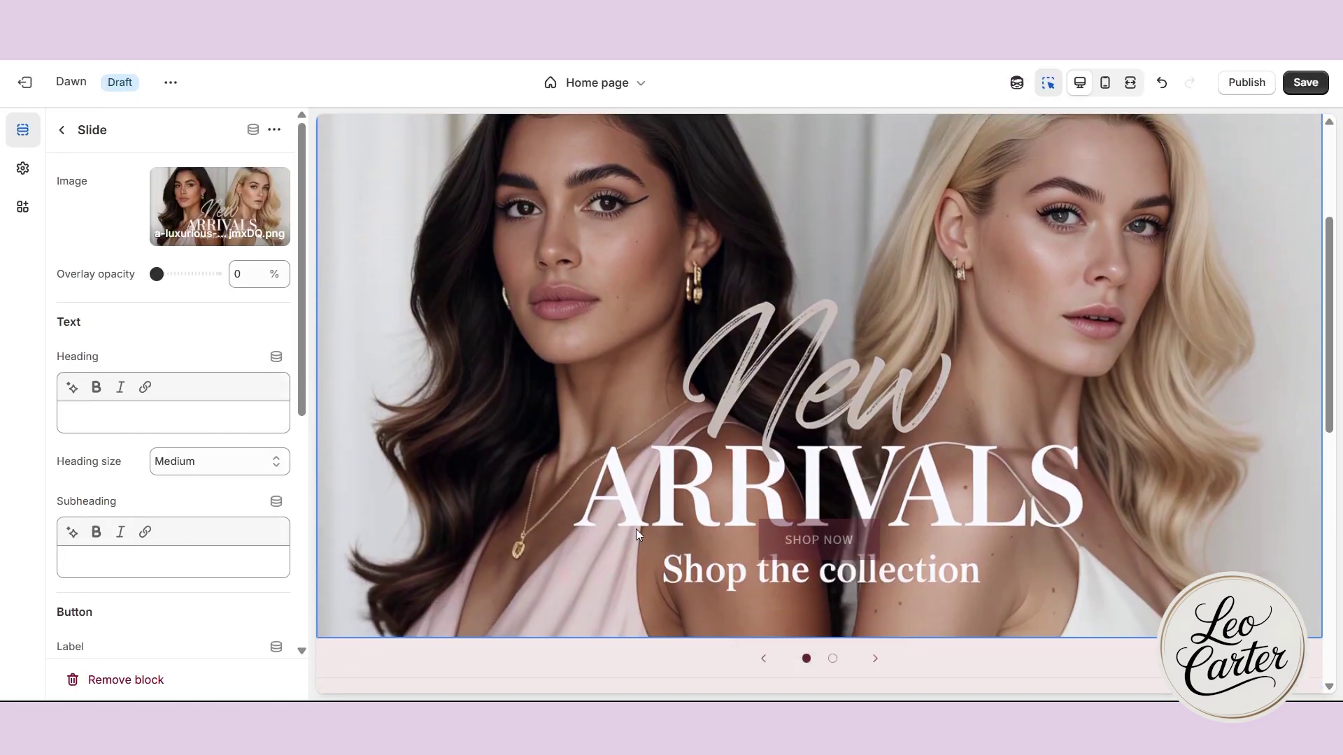
pyautogui.scroll(-4, 853, 471)
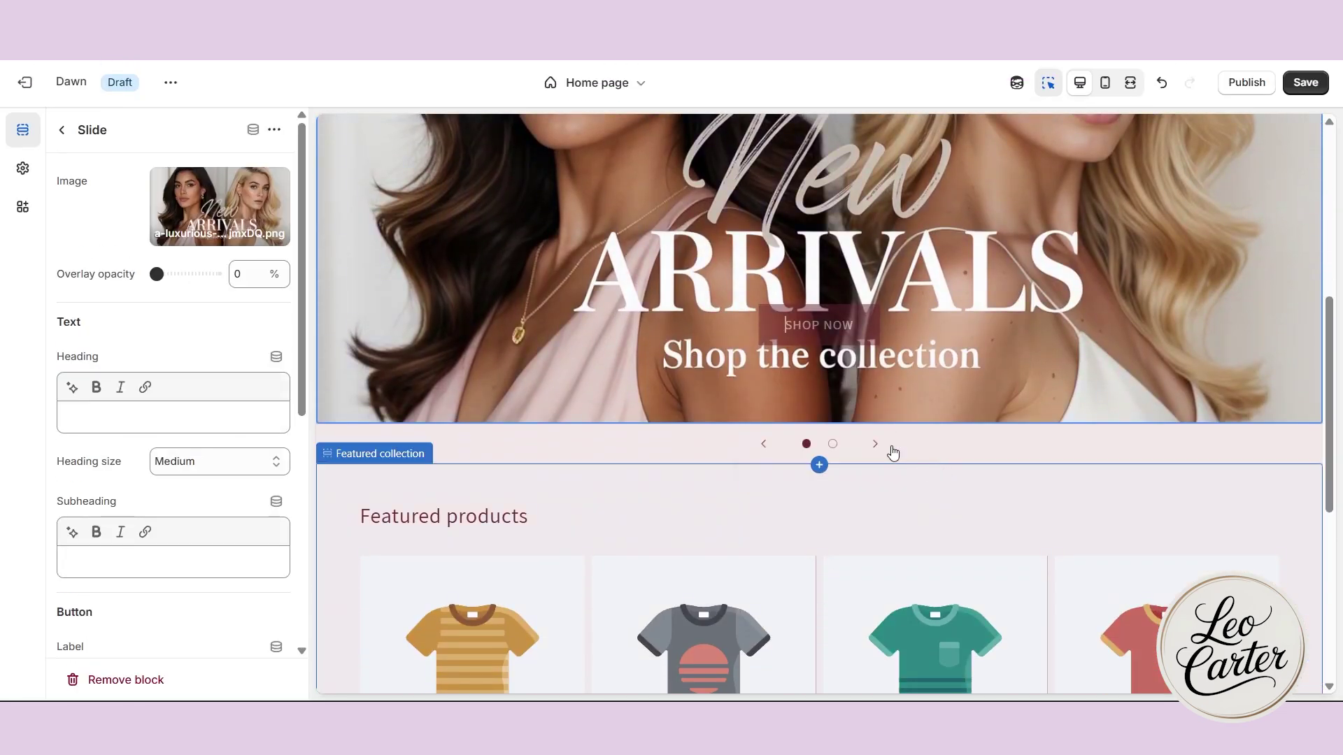
pyautogui.click(832, 444)
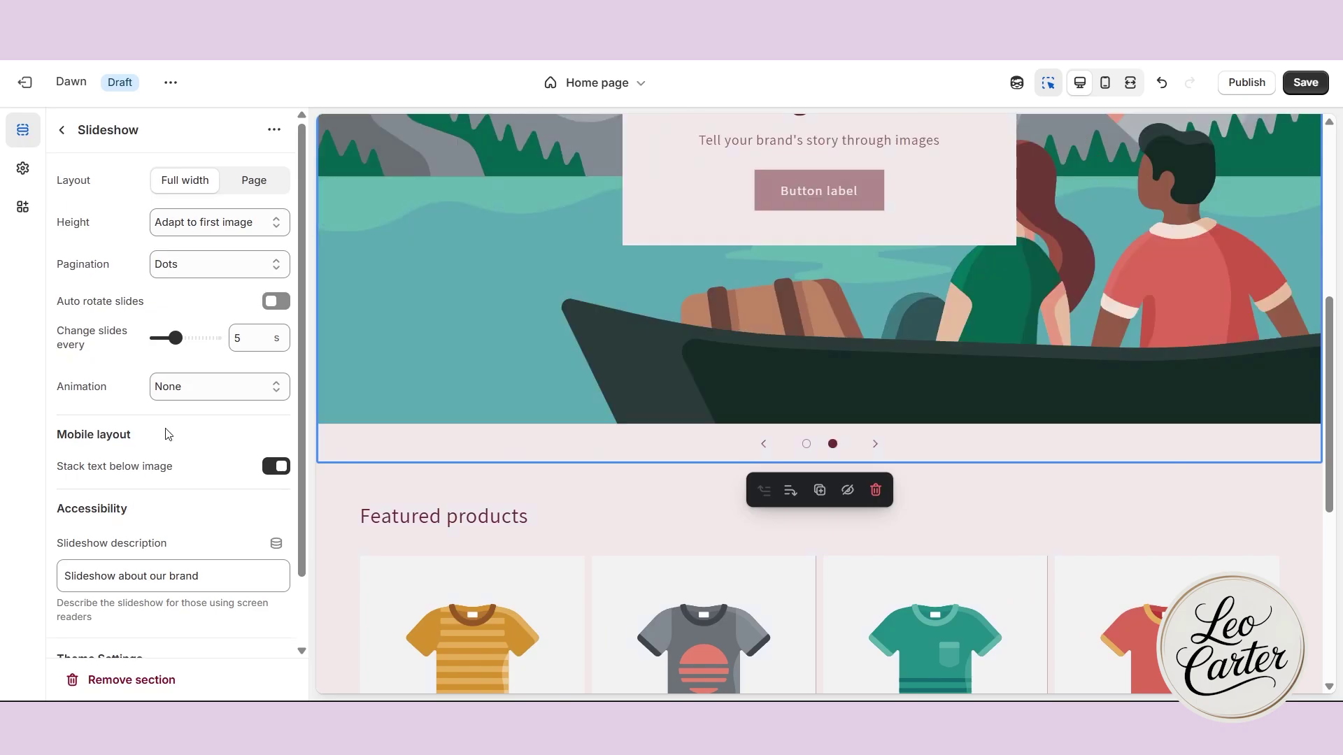
pyautogui.click(472, 319)
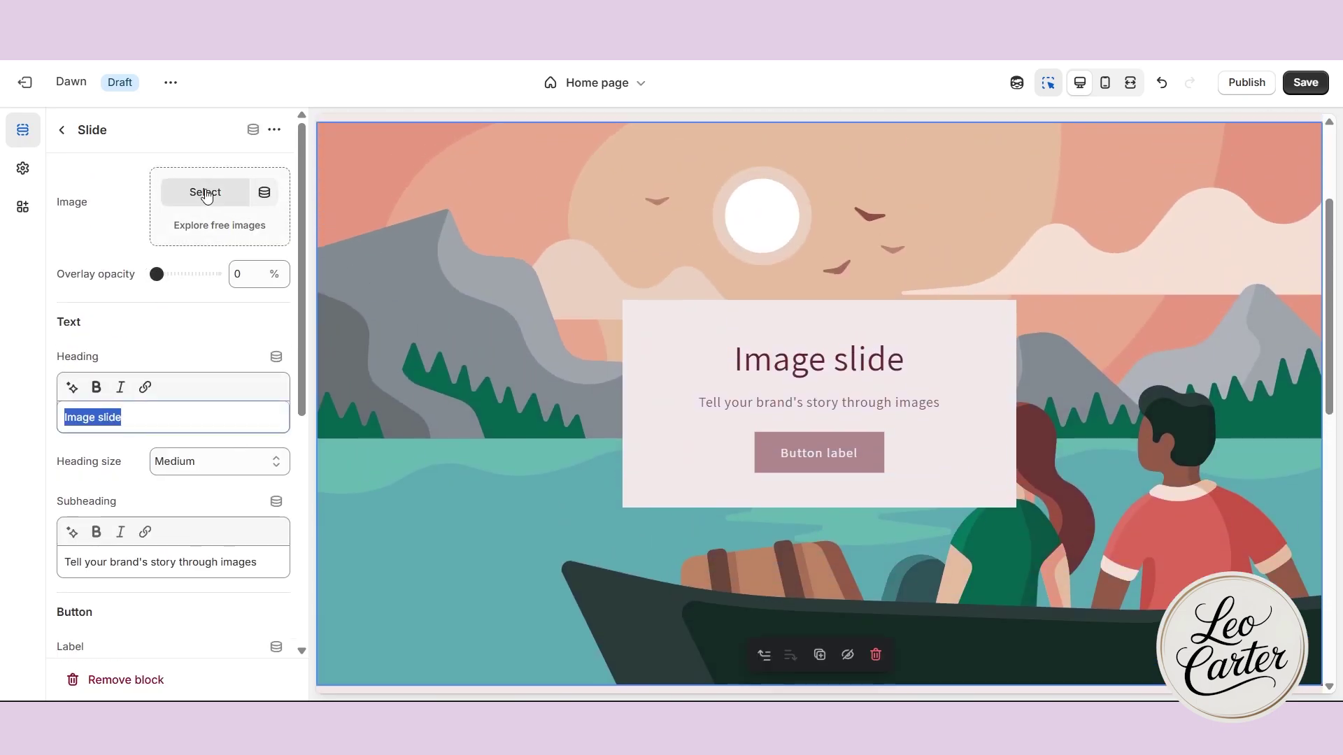
pyautogui.click(205, 192)
pyautogui.click(364, 447)
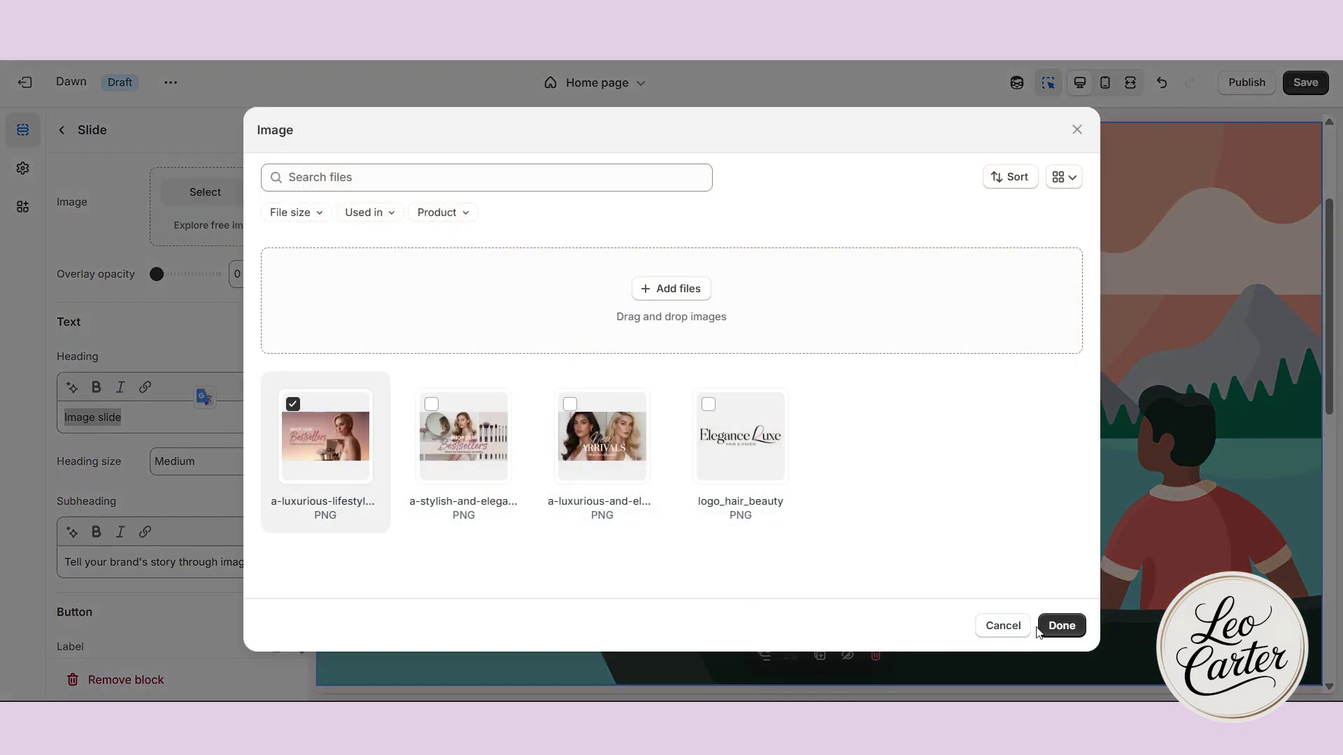
pyautogui.click(1061, 625)
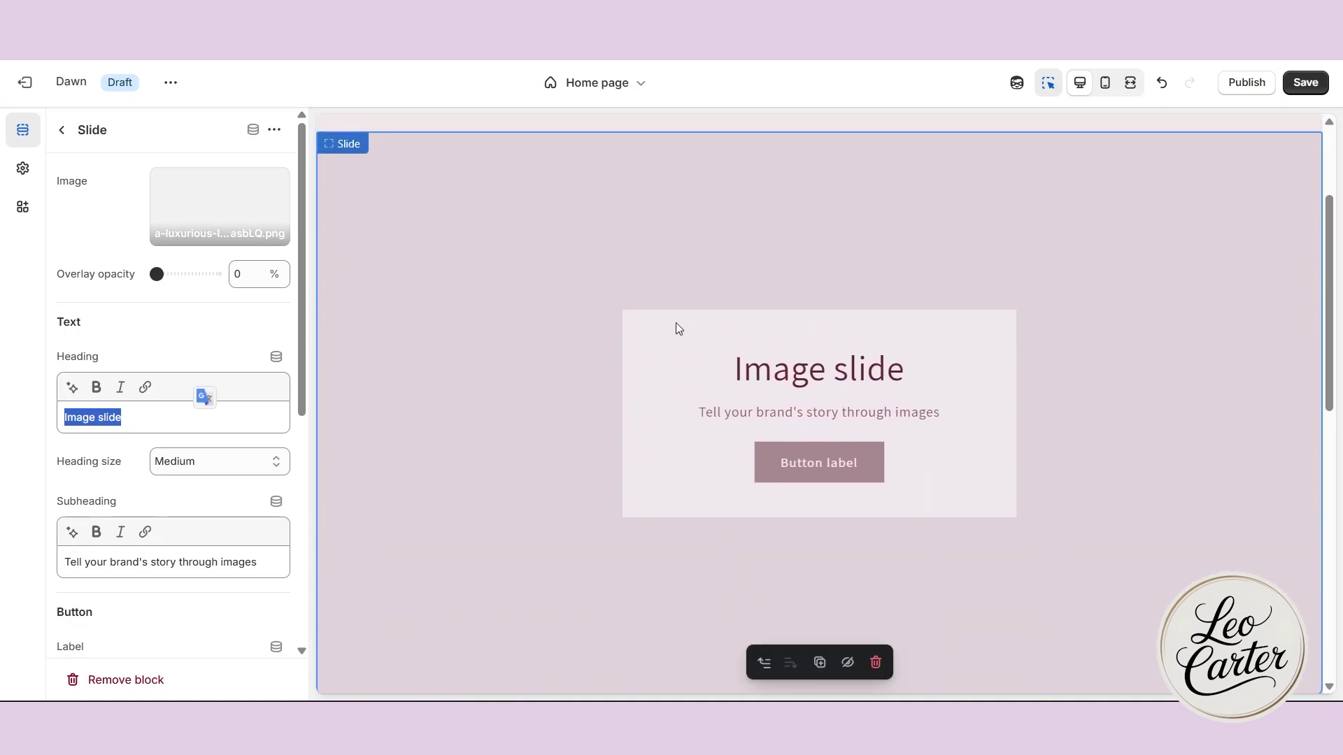
# Clear the second slide's heading and subheading text
pyautogui.press('BackSpace')
pyautogui.scroll(-1, 197, 459)
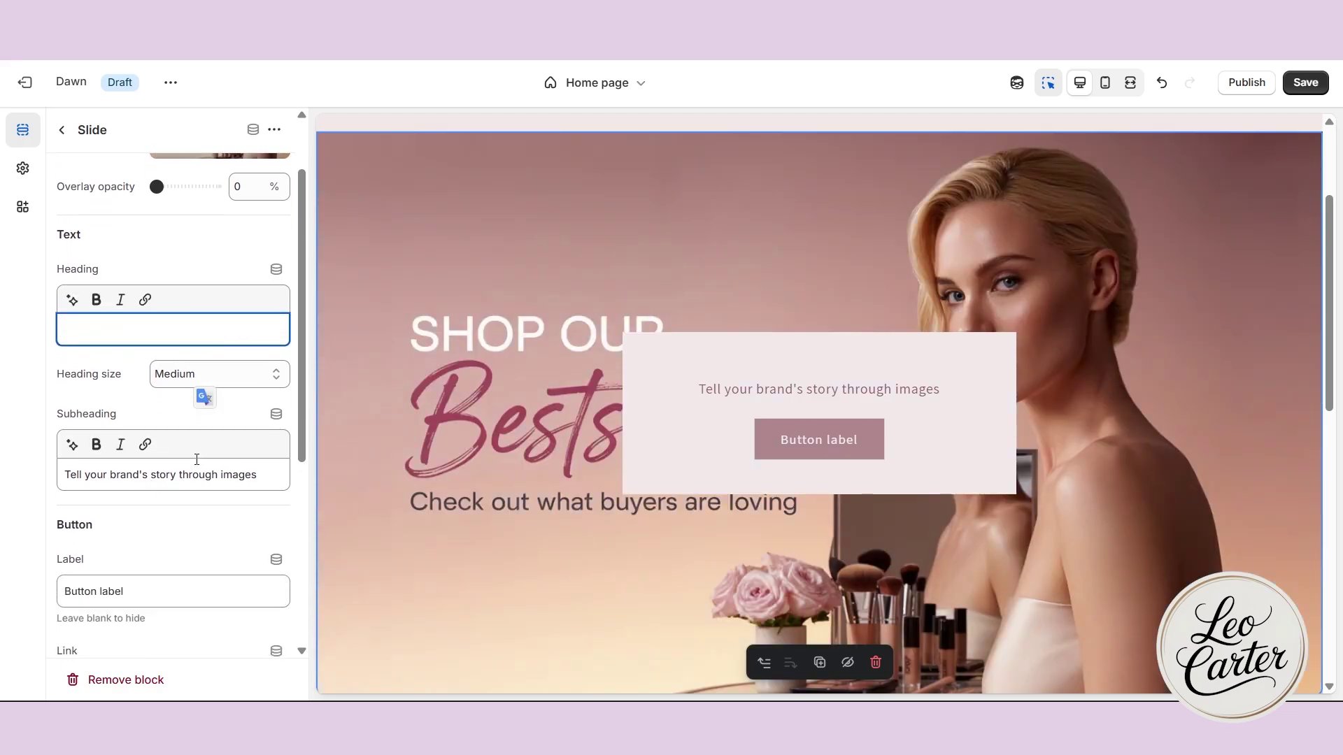
pyautogui.tripleClick(199, 470)
pyautogui.press('BackSpace')
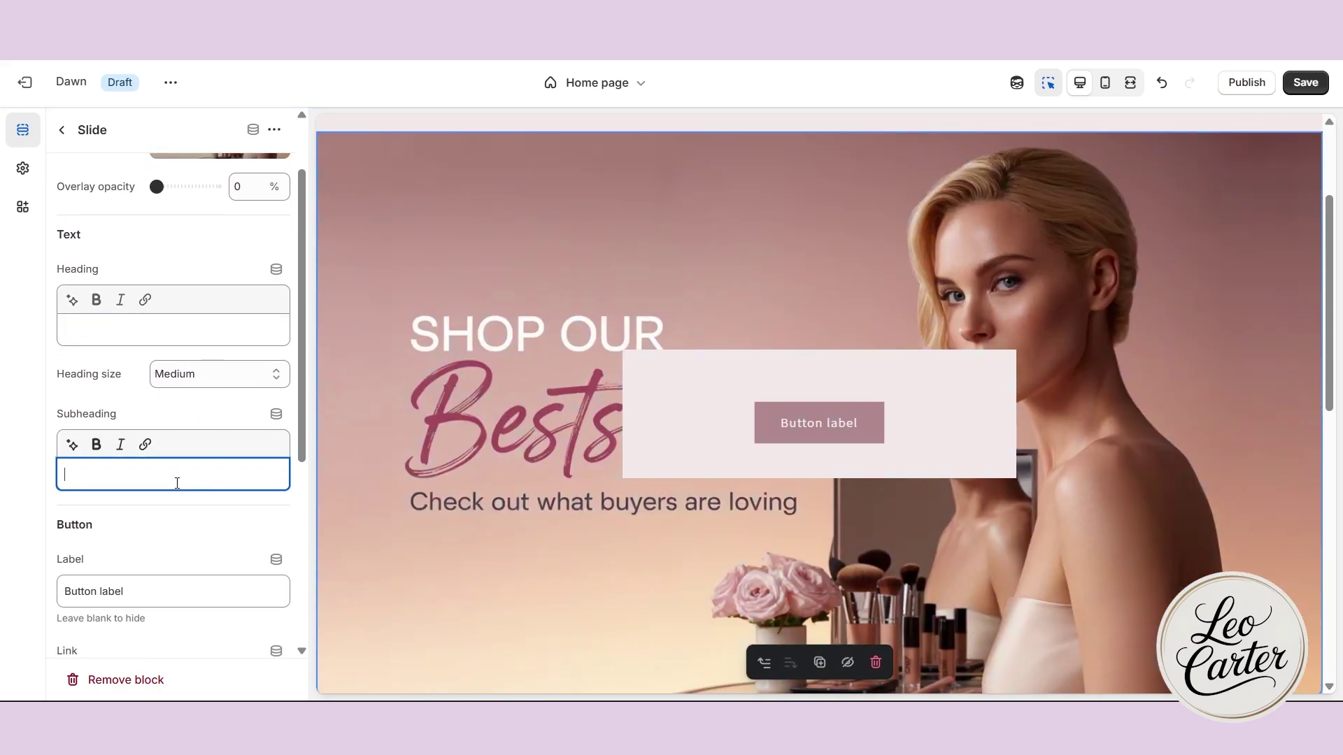
# Turn off the second slide's container and clear its button label
pyautogui.scroll(-2, 177, 483)
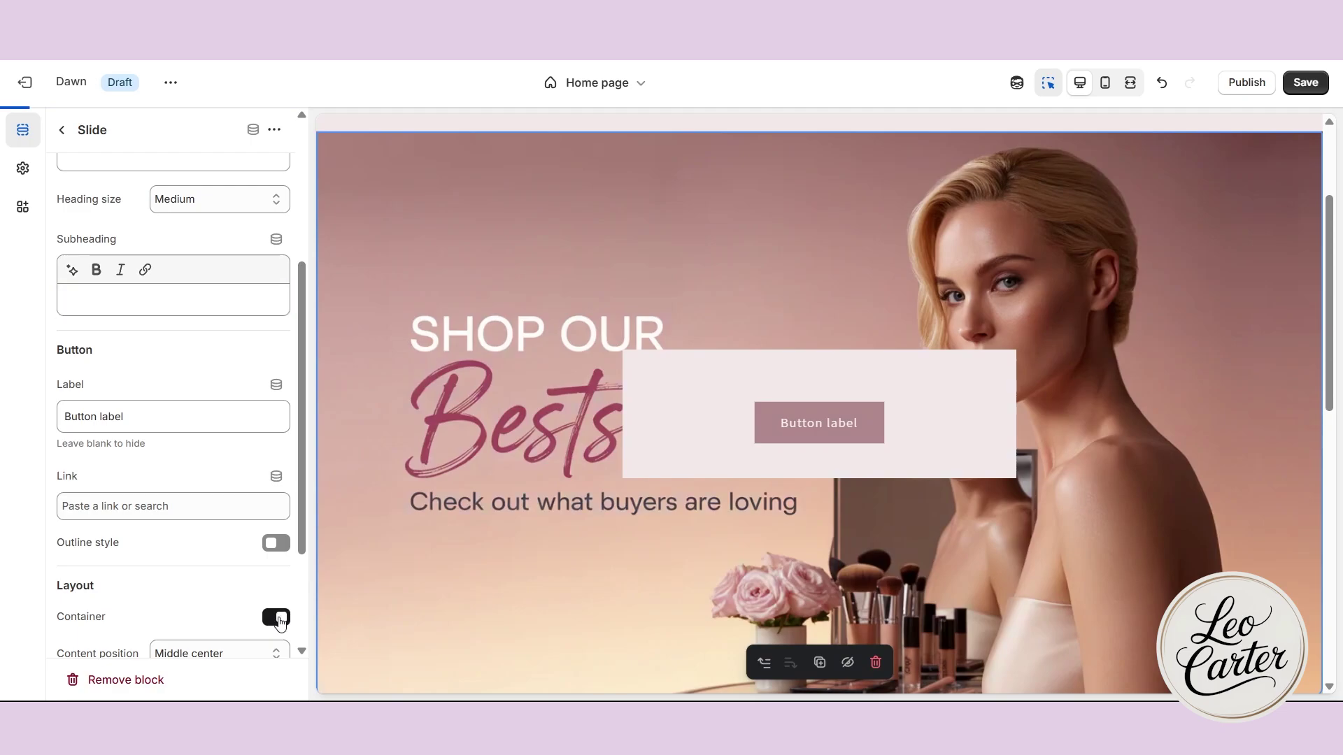
pyautogui.click(278, 618)
pyautogui.scroll(-2, 116, 582)
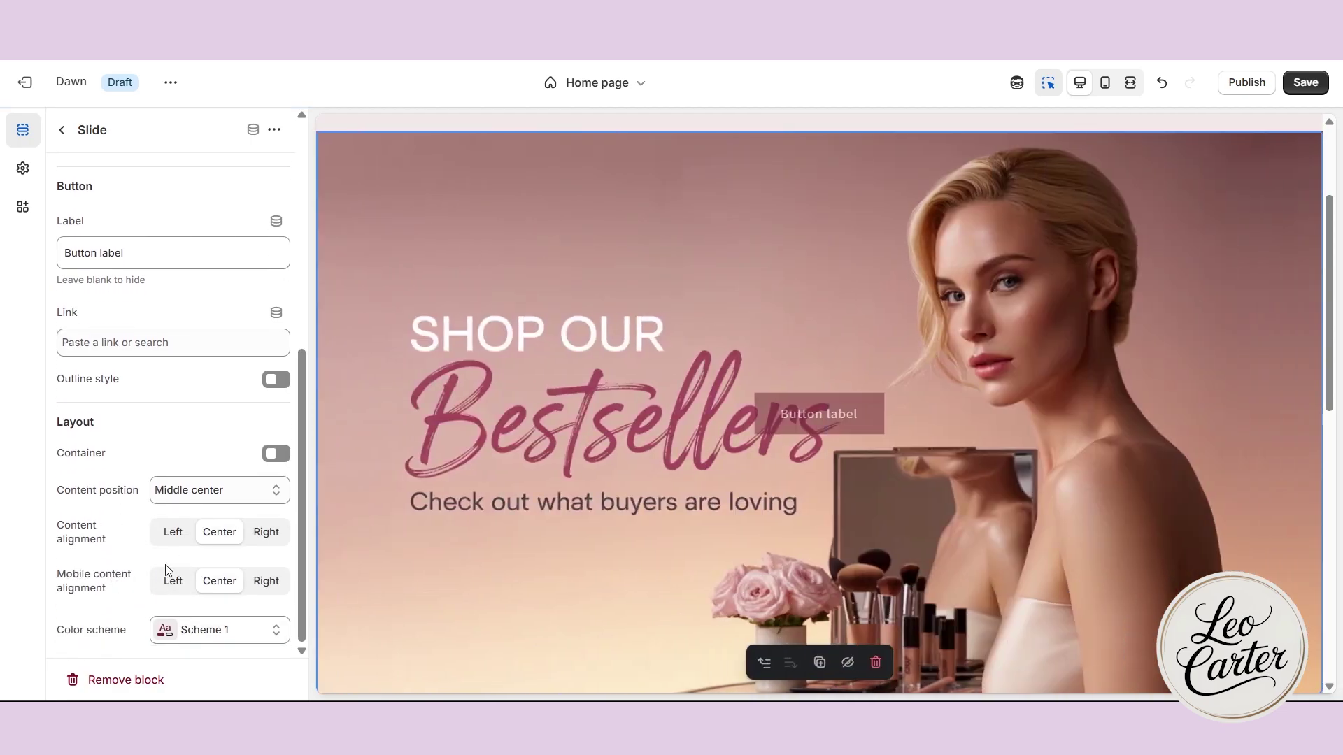
pyautogui.scroll(1, 161, 361)
pyautogui.tripleClick(160, 344)
pyautogui.press('BackSpace')
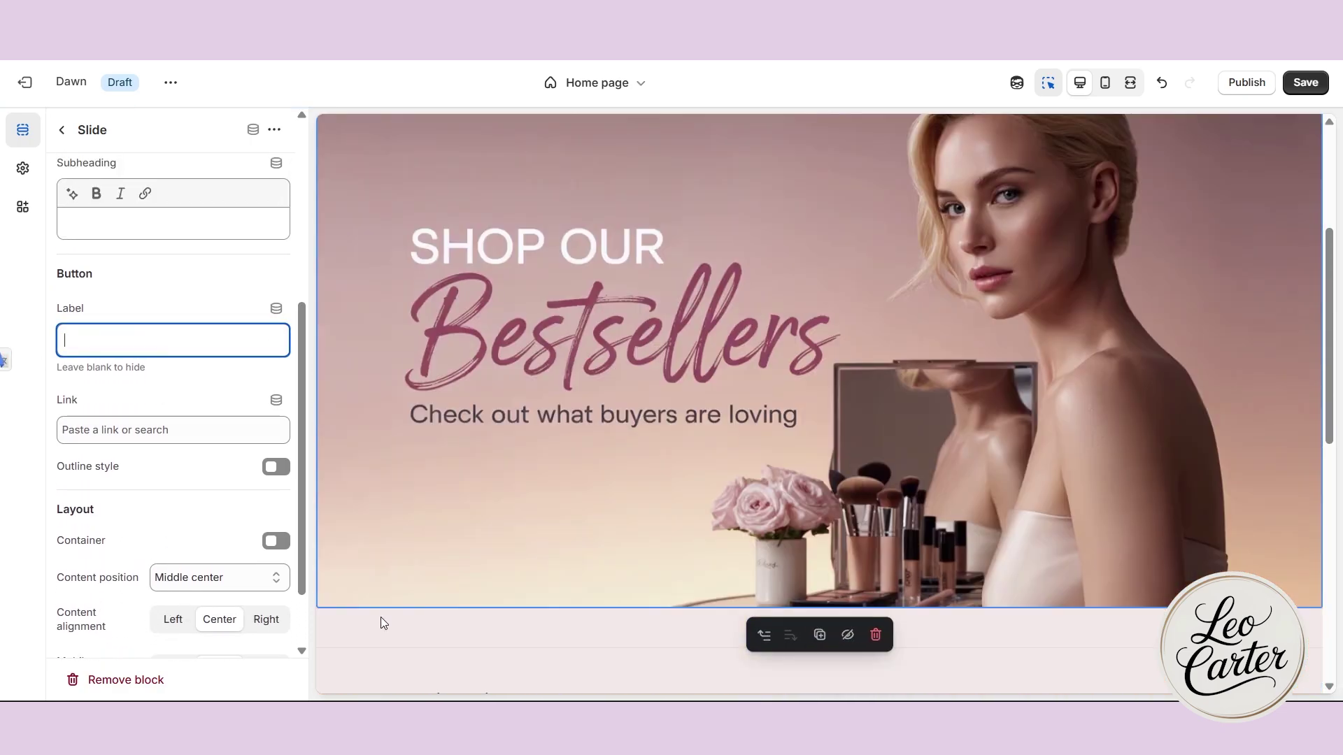
# Reselect Adapt to first image as the Slideshow section's height and turn on Auto rotate slides
pyautogui.click(381, 617)
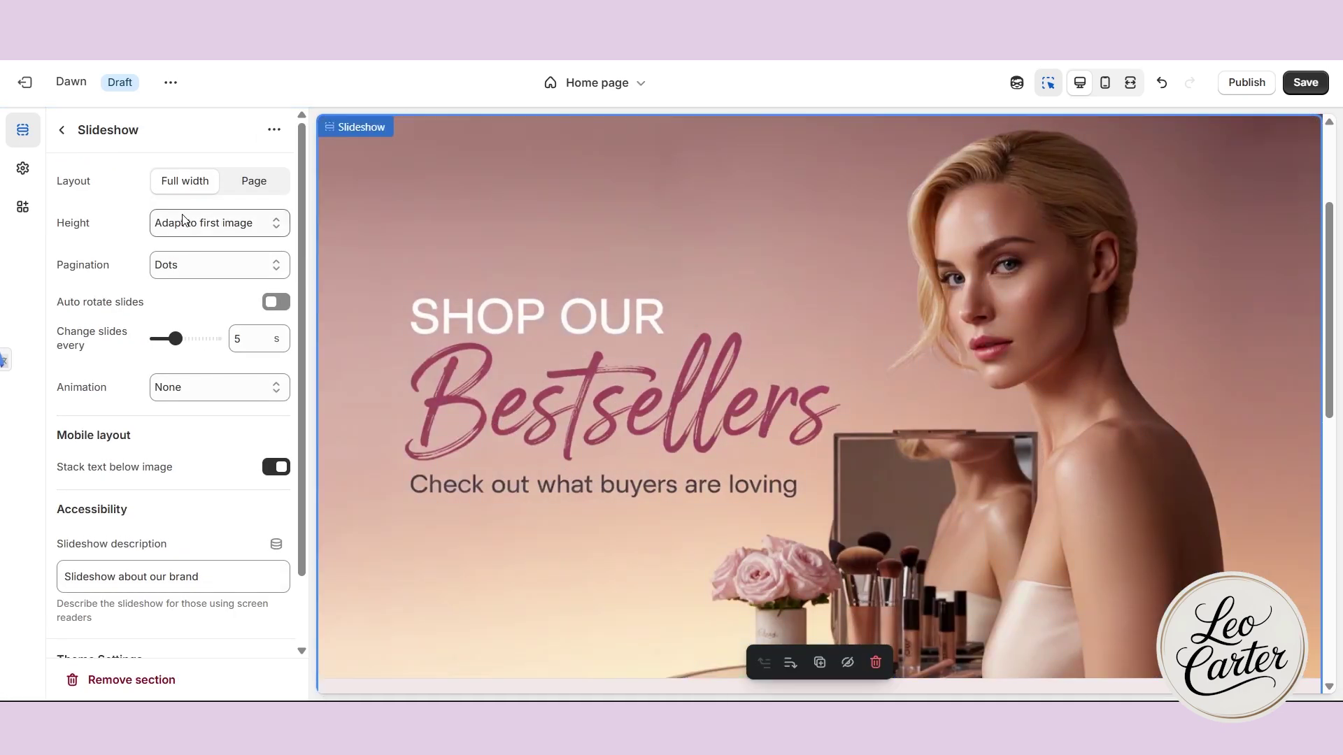
pyautogui.click(203, 231)
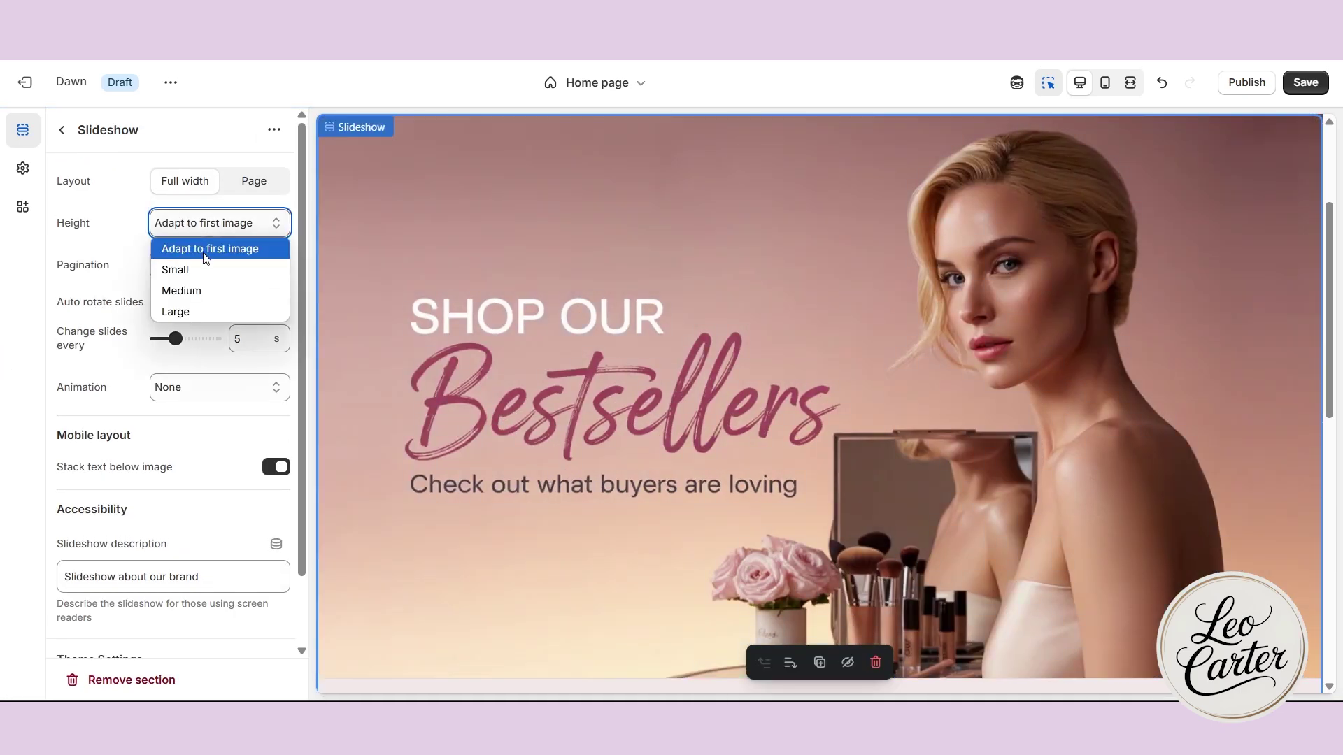
pyautogui.click(205, 250)
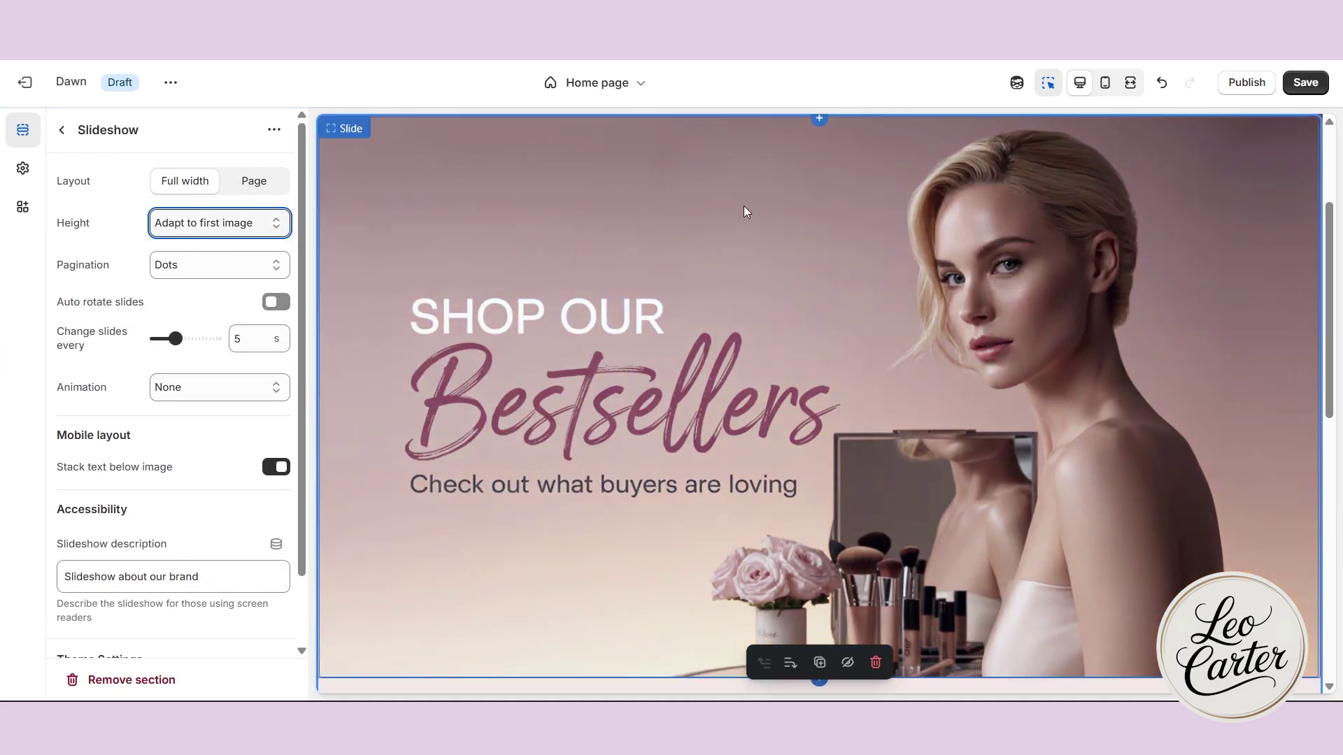
pyautogui.scroll(-2, 849, 627)
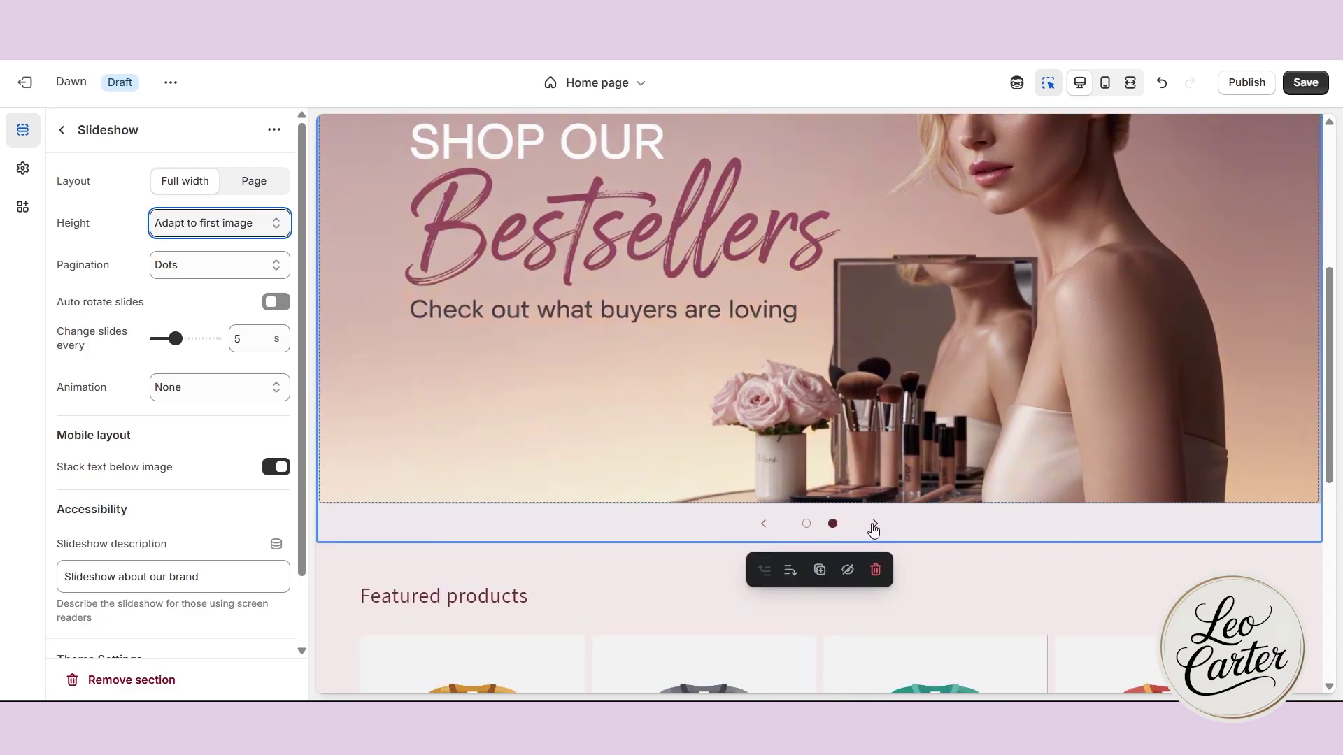
pyautogui.click(875, 528)
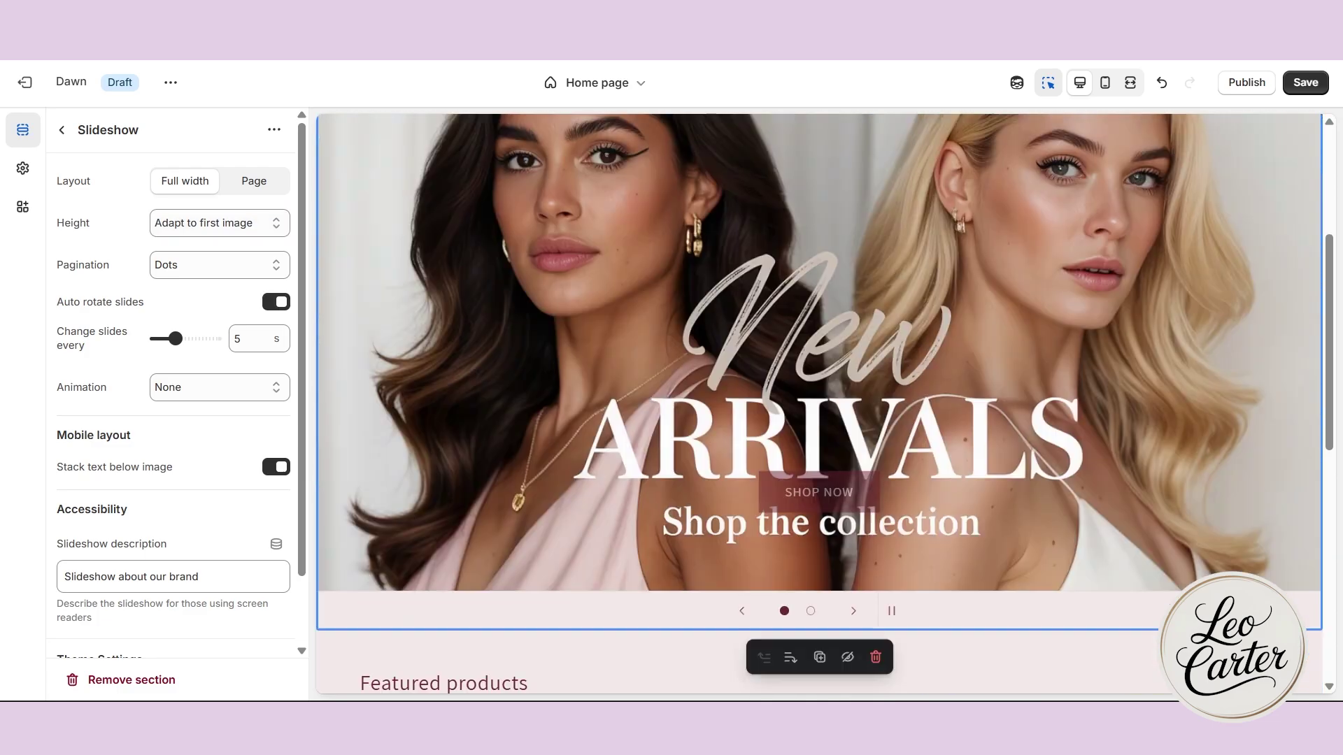
# Preview the rotating slideshow in fullscreen and advance it to the second slide
pyautogui.click(1130, 83)
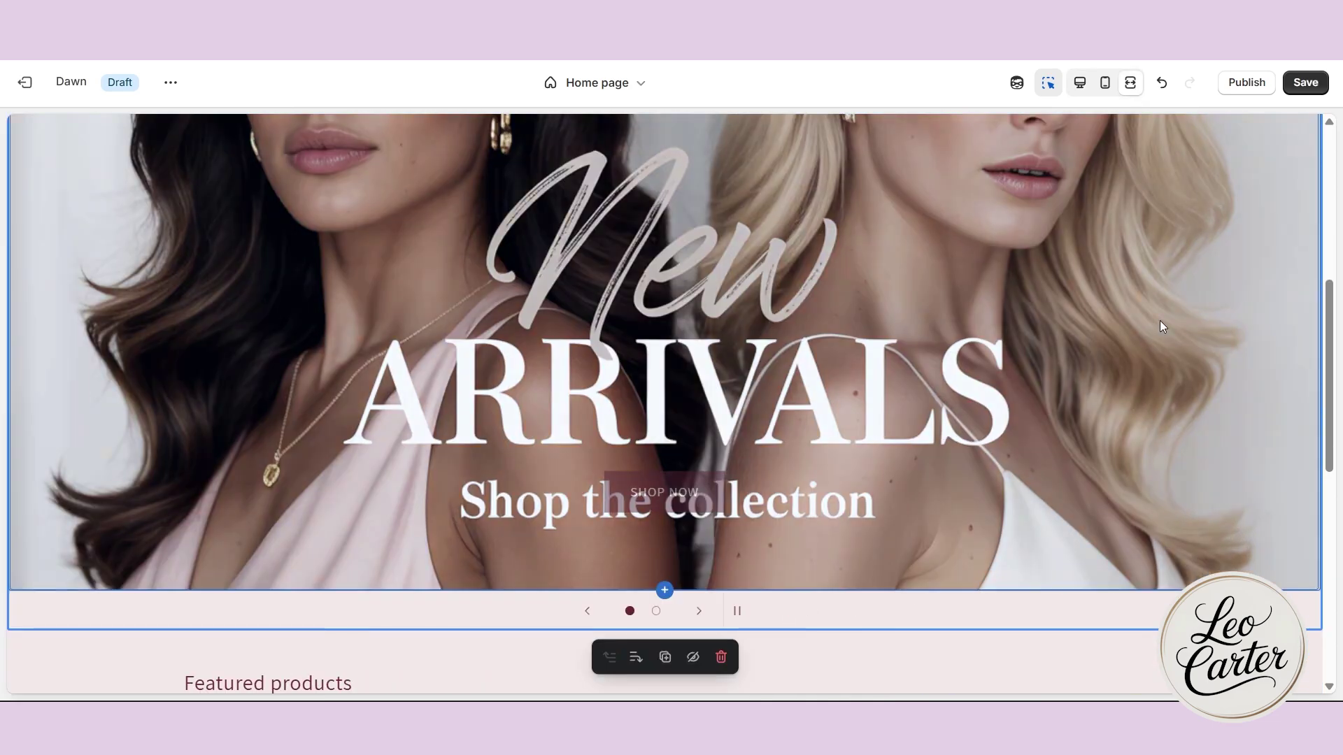
pyautogui.scroll(3, 1164, 324)
pyautogui.scroll(-5, 1219, 452)
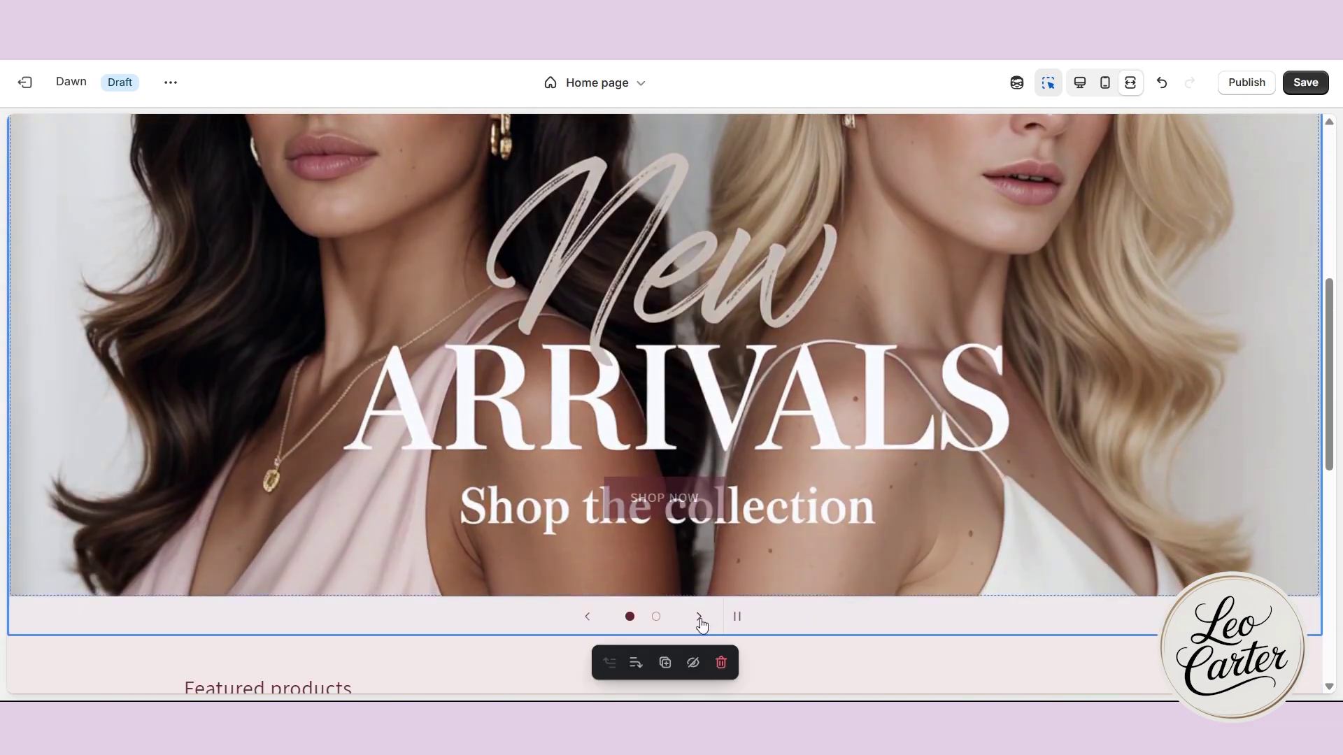
pyautogui.click(700, 619)
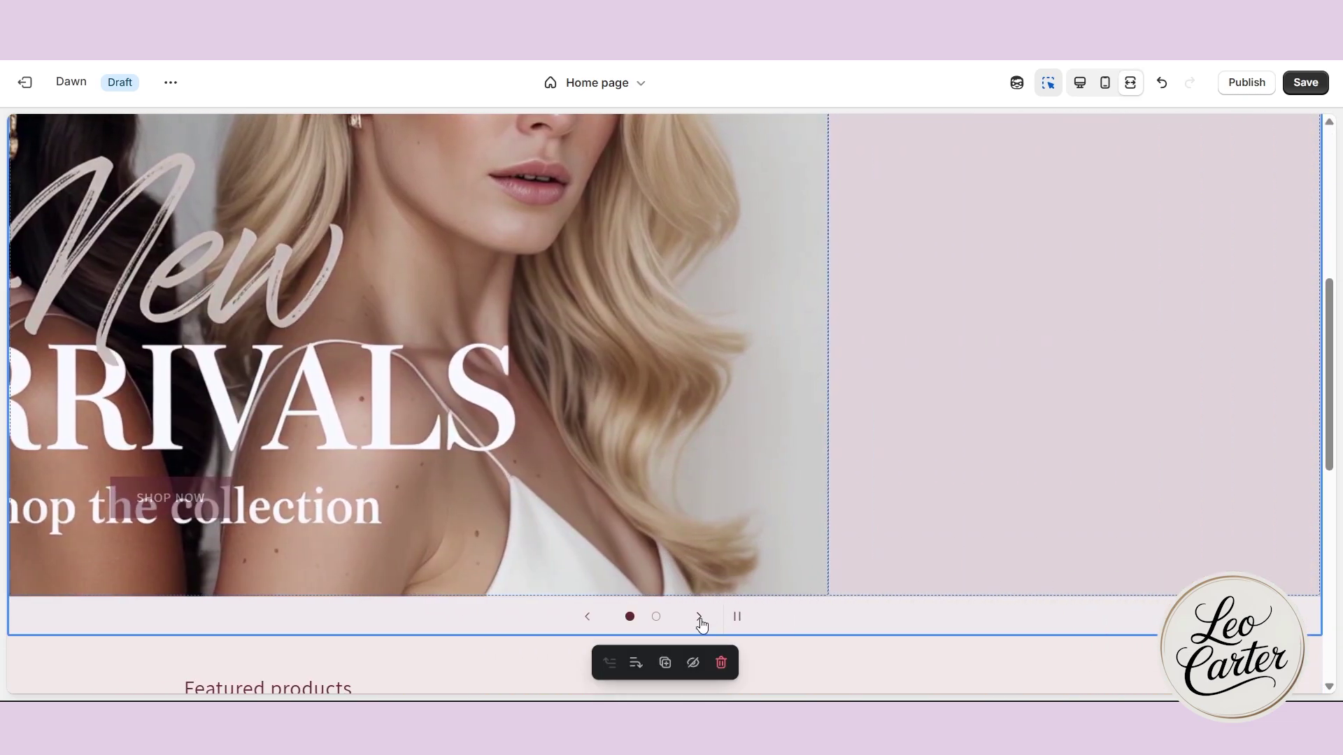
# Add a Collection list section to the template below the slideshow and set its columns to 4
pyautogui.scroll(1, 756, 531)
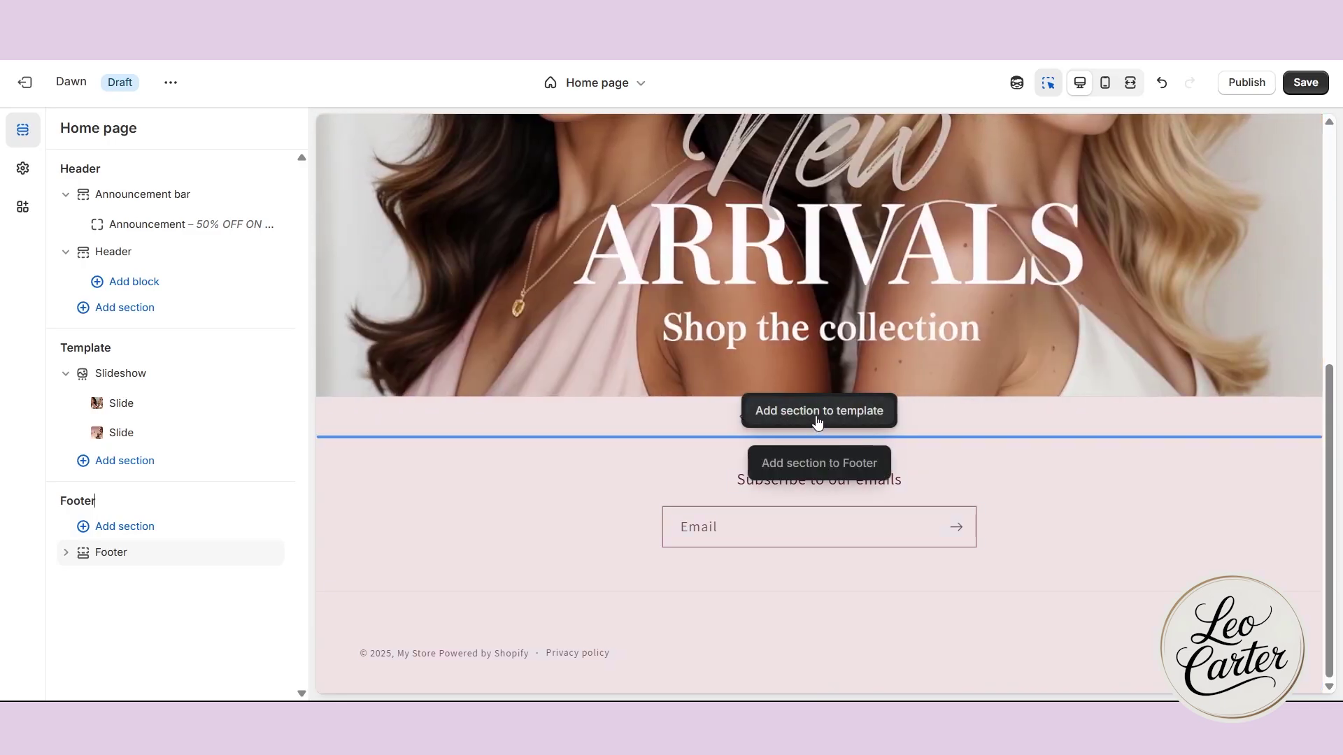
pyautogui.click(817, 420)
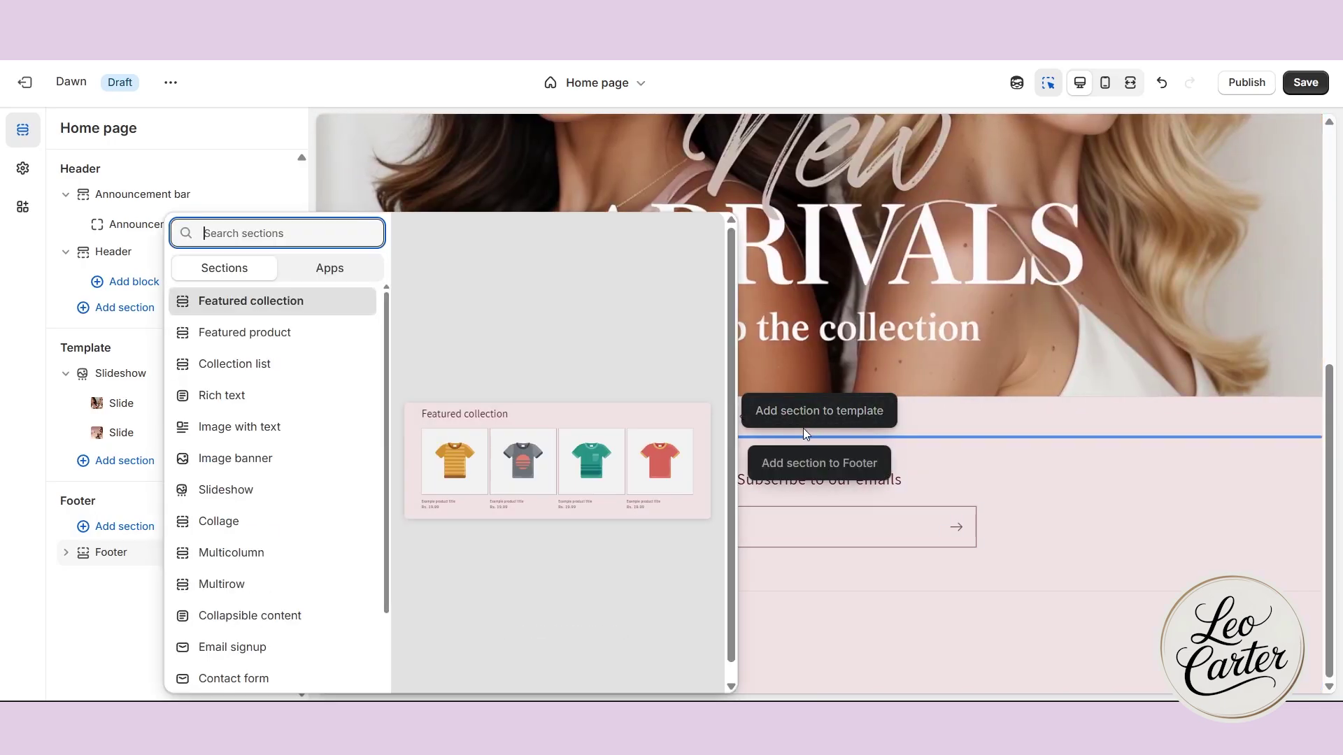
pyautogui.click(253, 365)
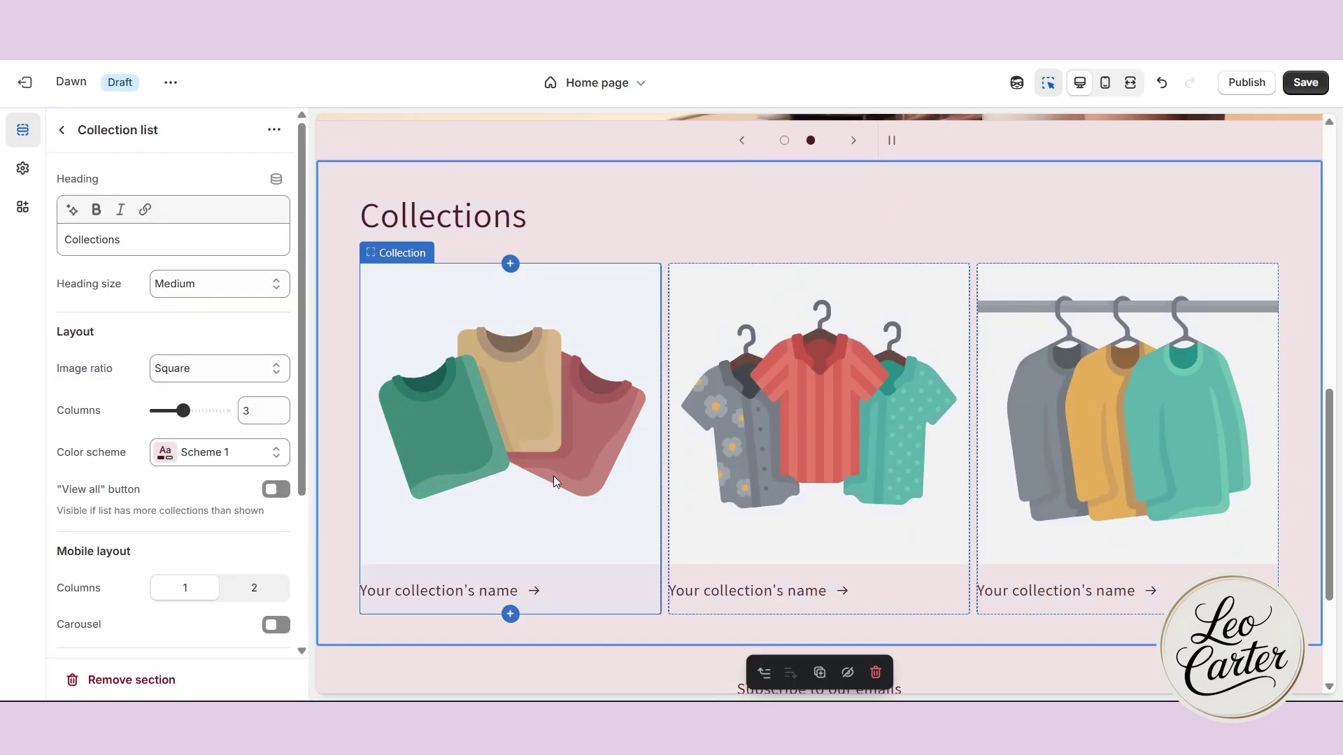
pyautogui.moveTo(183, 410); pyautogui.dragTo(196, 410)
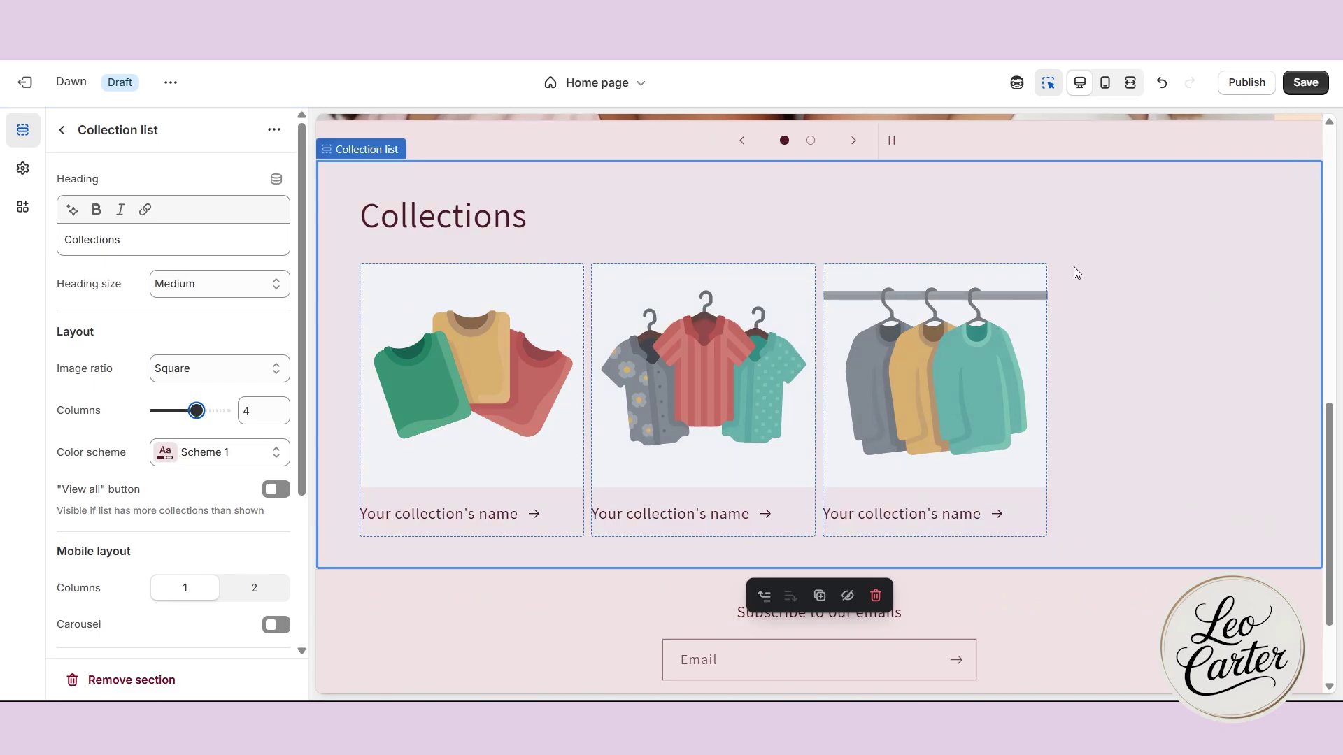
# Add a fourth collection block to the Collection list section
pyautogui.click(933, 332)
pyautogui.click(1068, 383)
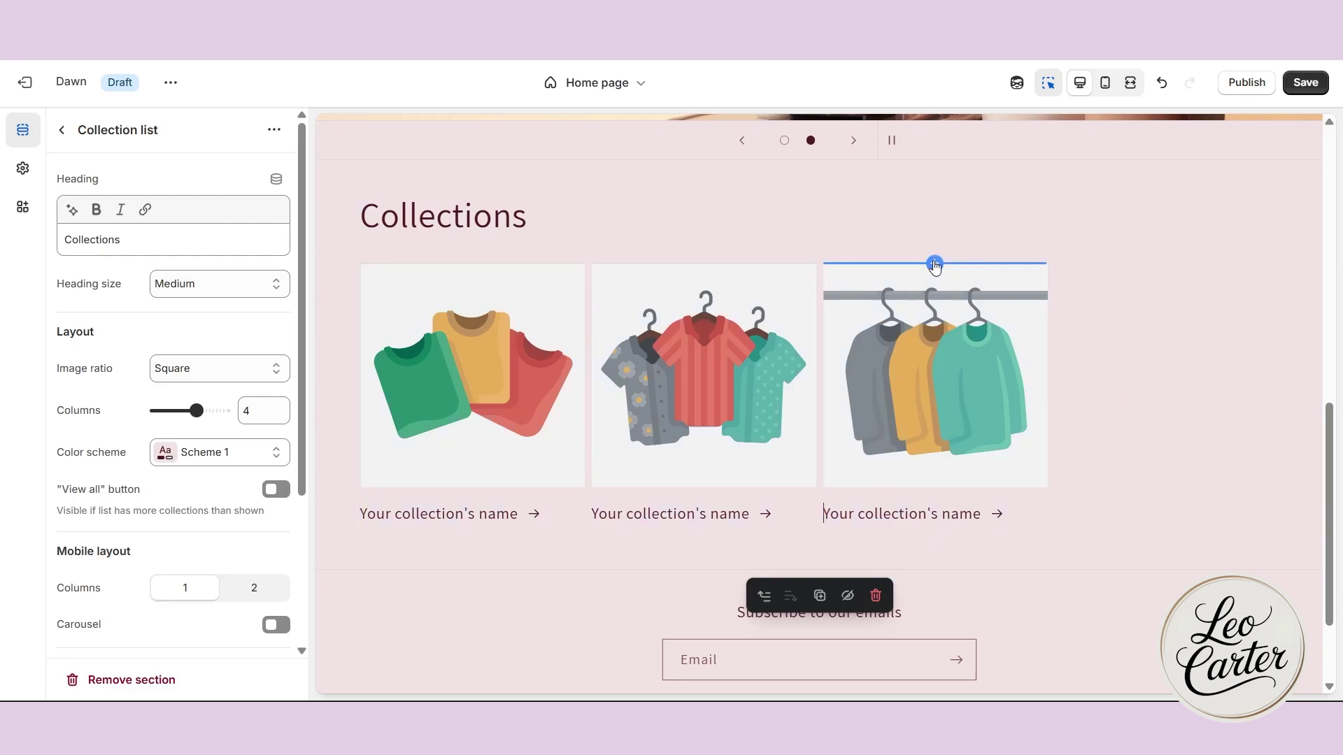
pyautogui.click(935, 264)
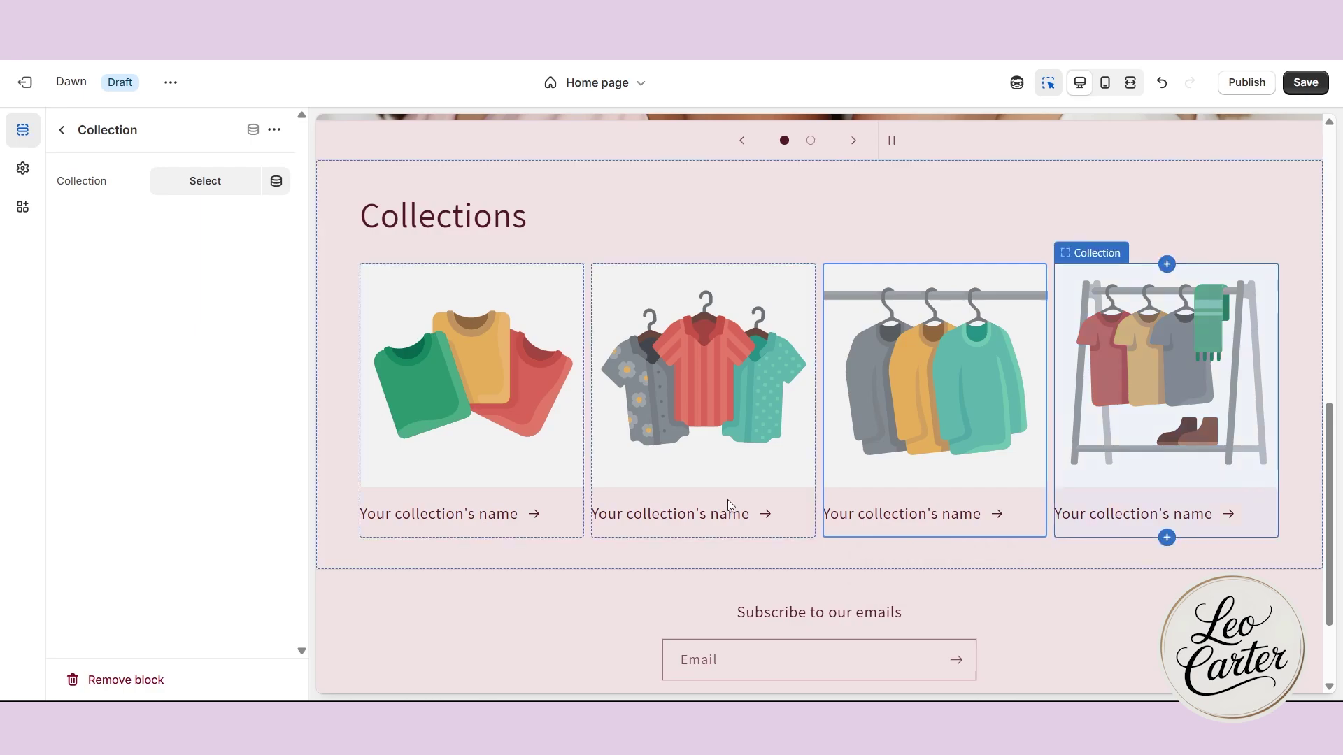
# Open the collection choice for the first collection block and start creating a new collection
pyautogui.click(329, 381)
pyautogui.click(468, 393)
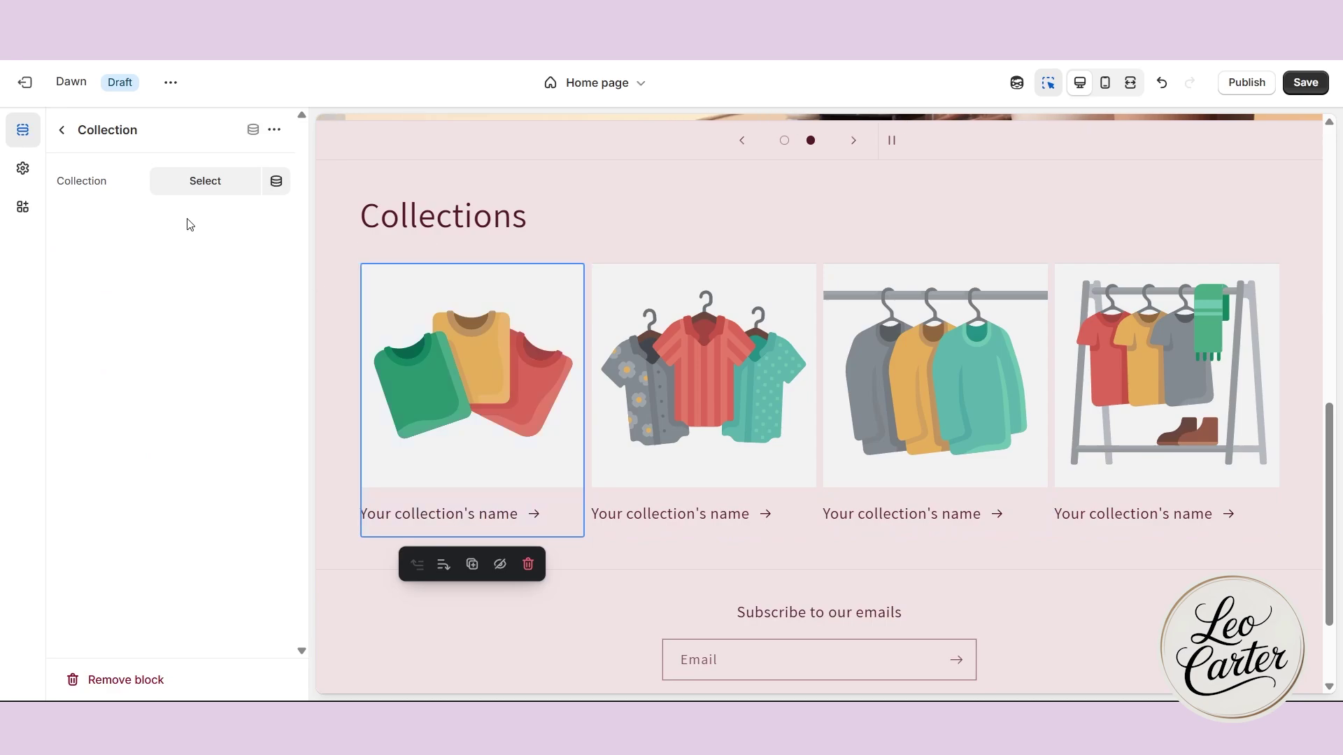
pyautogui.click(195, 181)
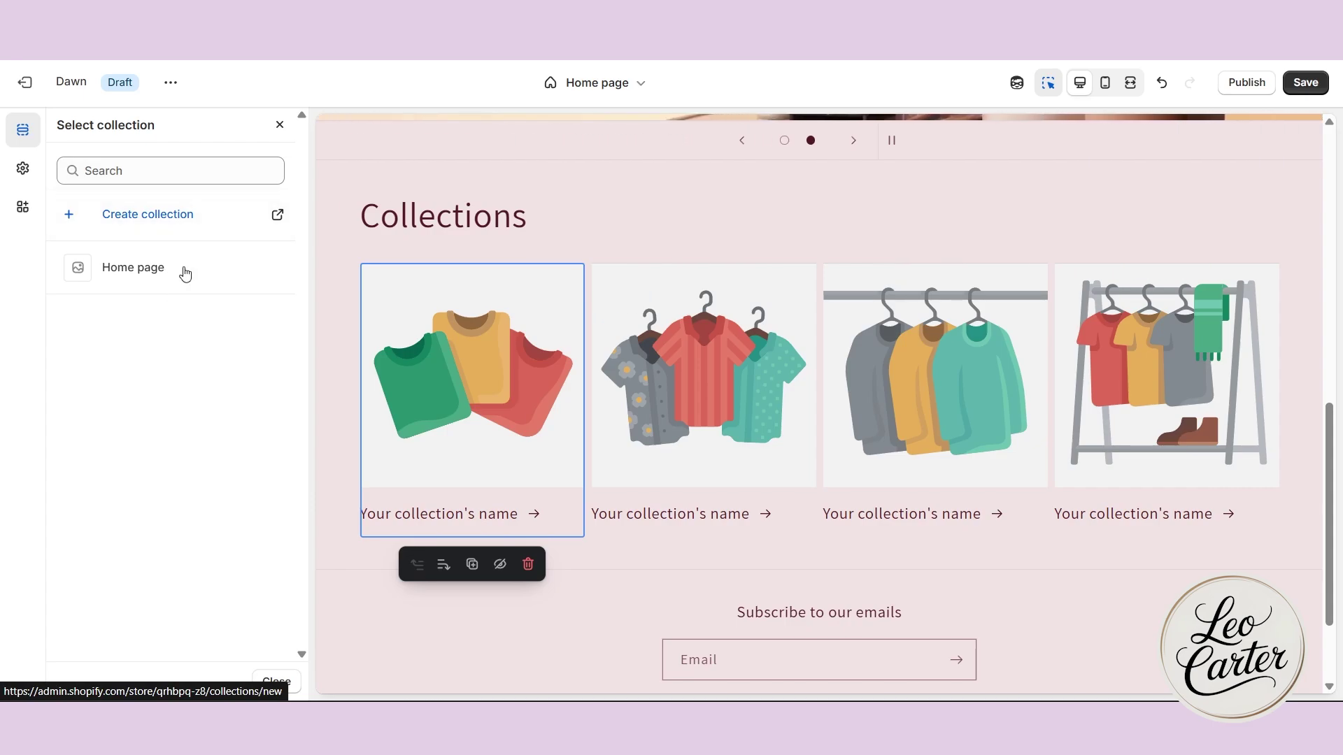
pyautogui.click(152, 220)
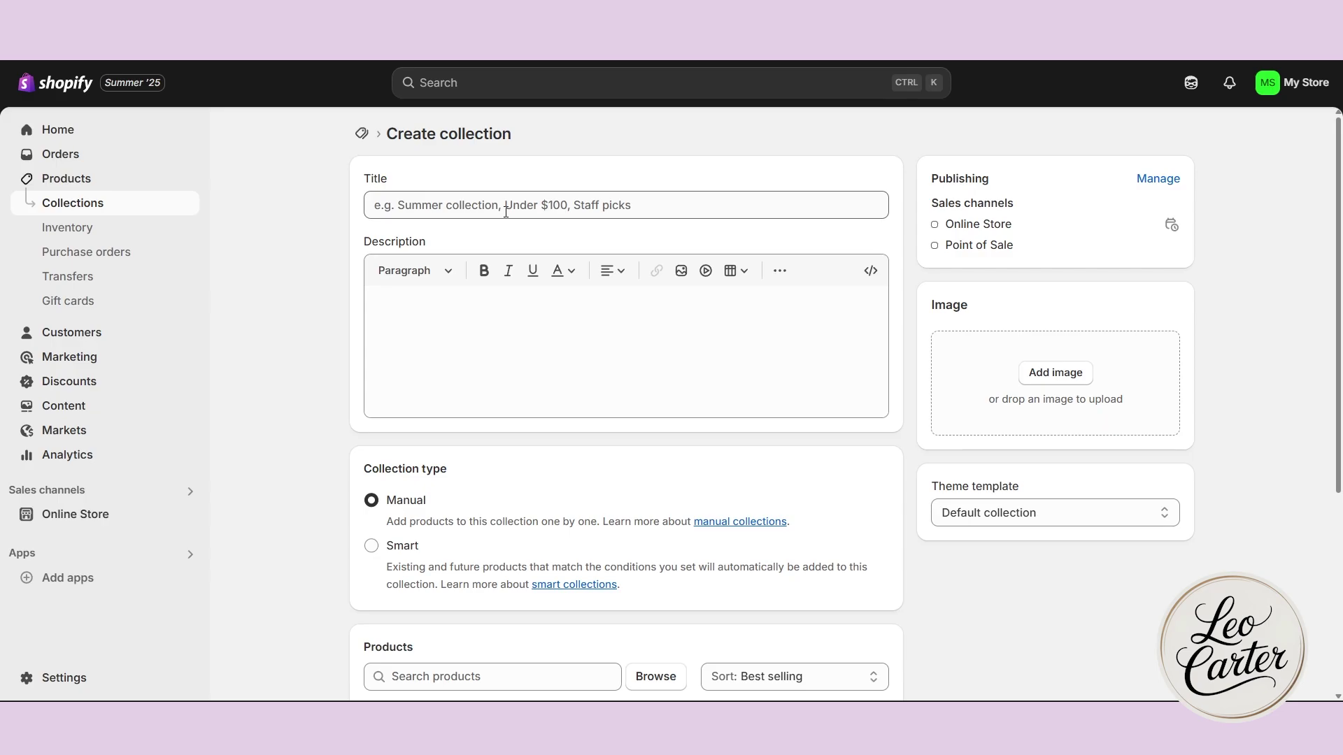
# Title the new collection CLOTHING
pyautogui.scroll(-4, 388, 424)
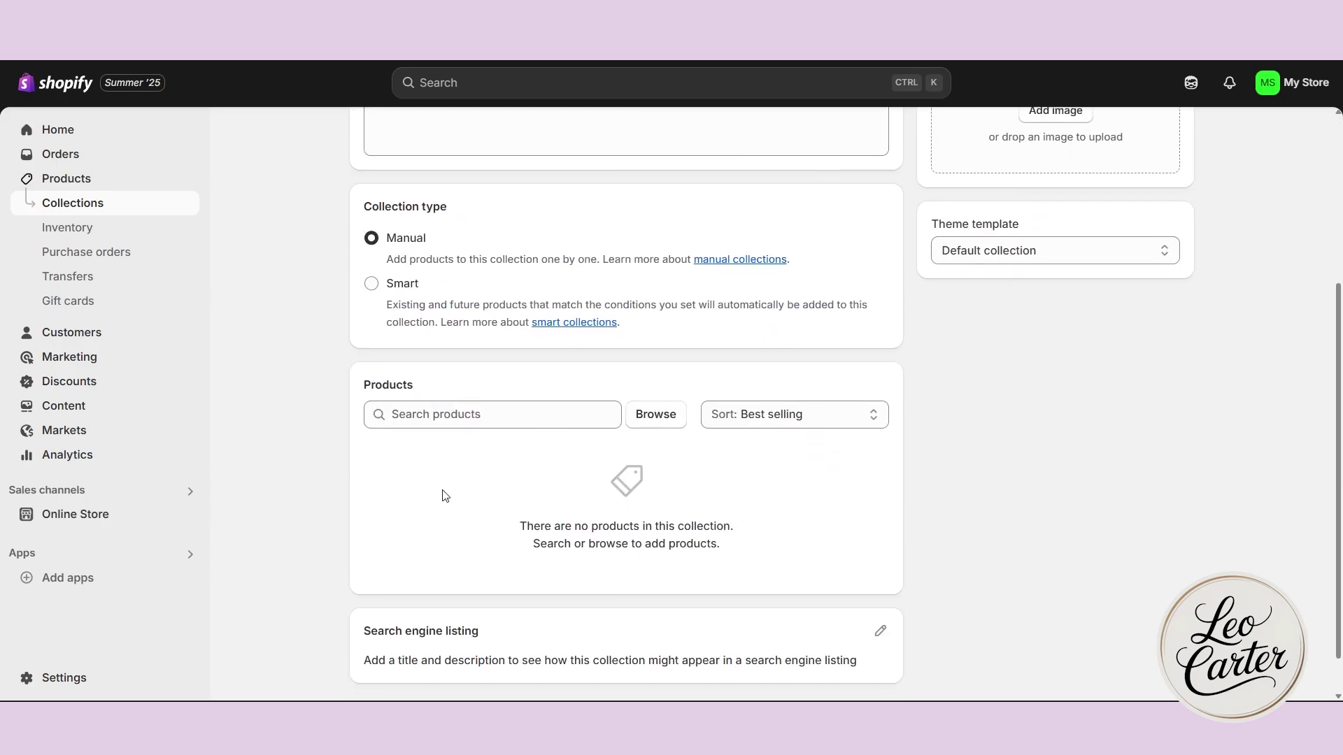
pyautogui.scroll(4, 446, 496)
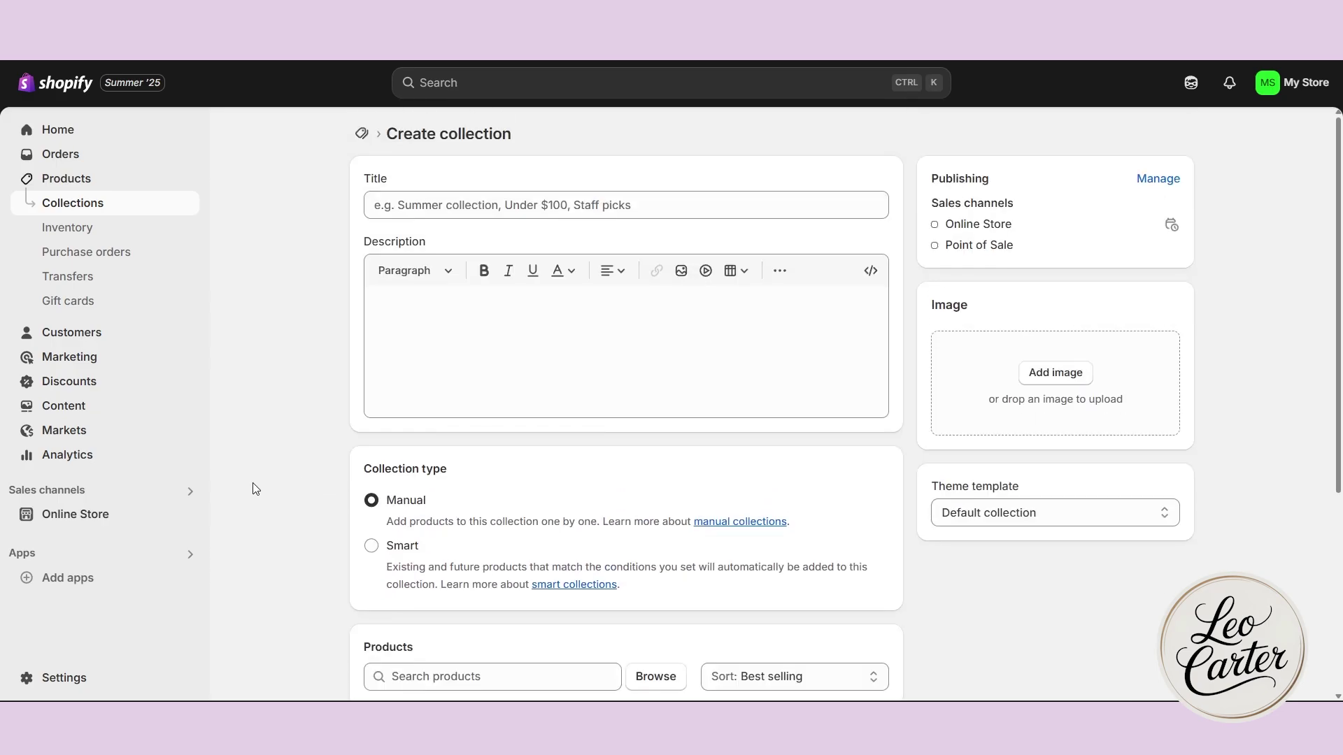
pyautogui.click(487, 204)
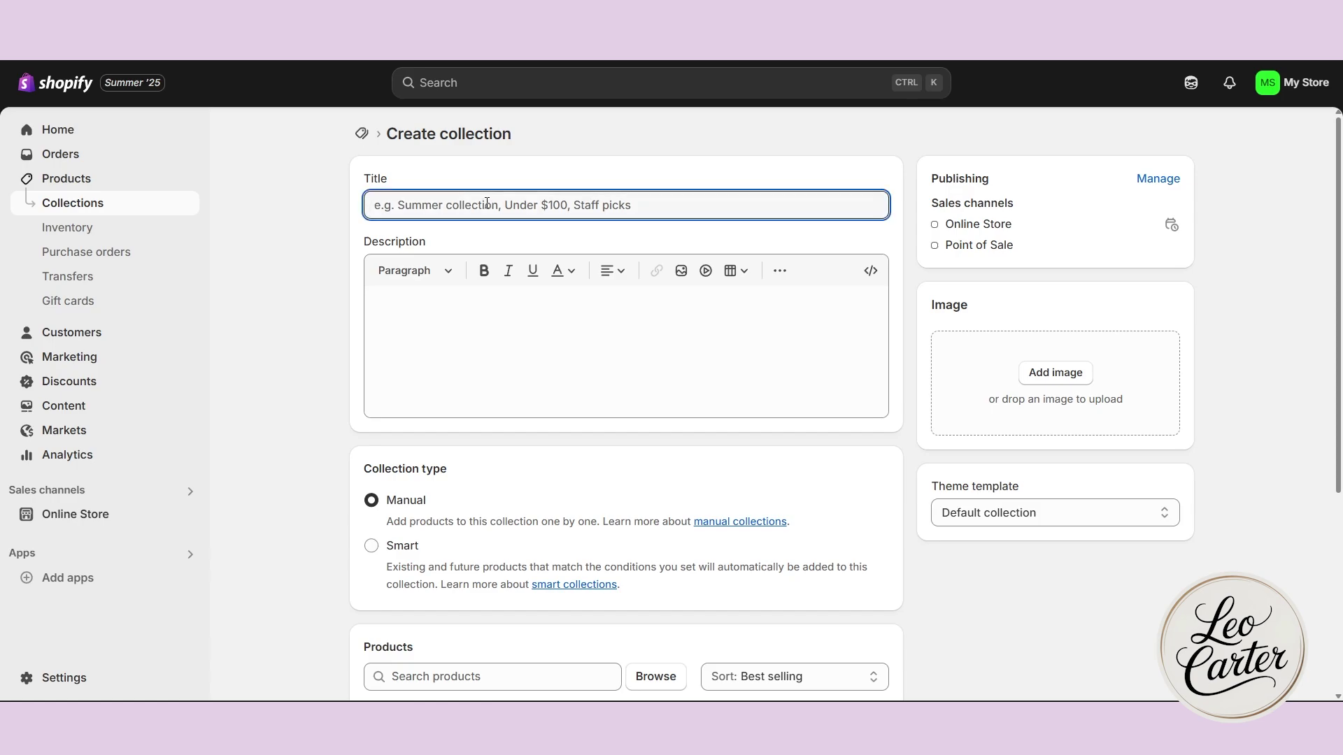
pyautogui.write('CLOTHING')
pyautogui.press('Tab')
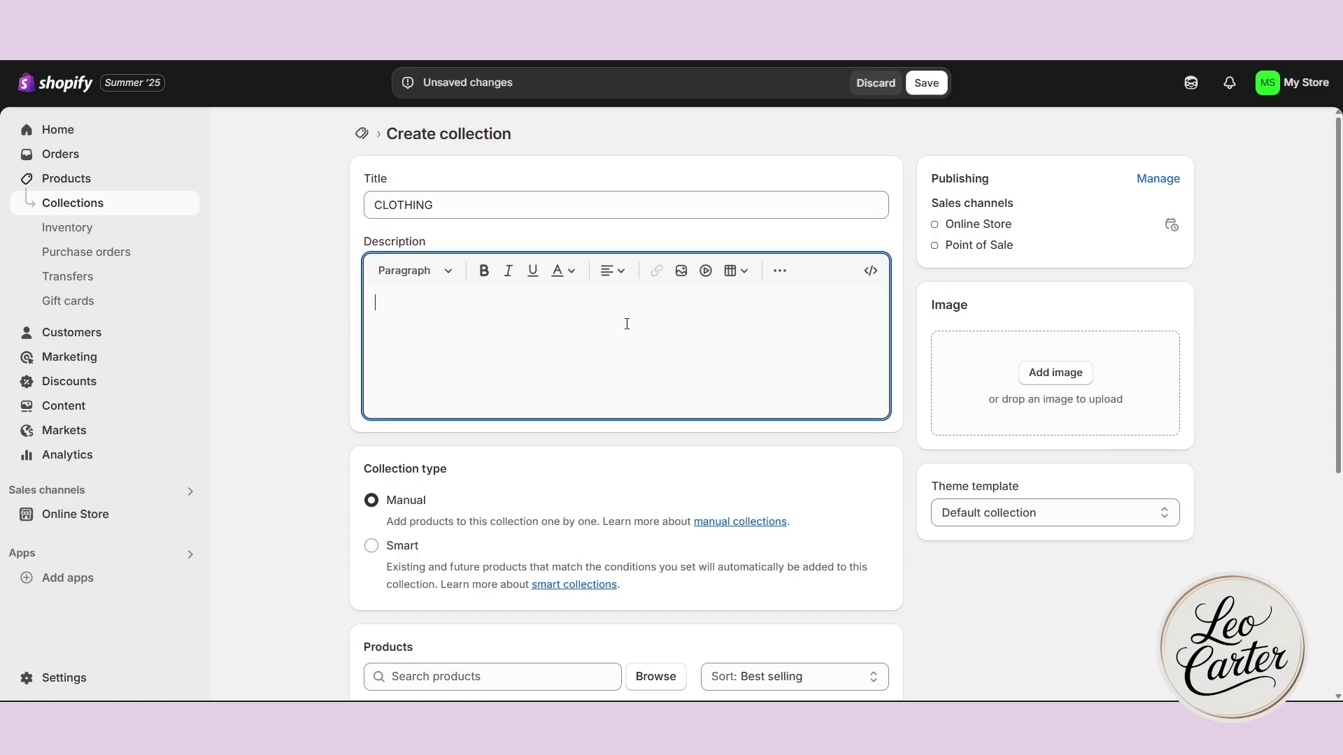
# Add the Elegant backless product to the manual CLOTHING collection
pyautogui.scroll(-1, 627, 323)
pyautogui.scroll(1, 596, 325)
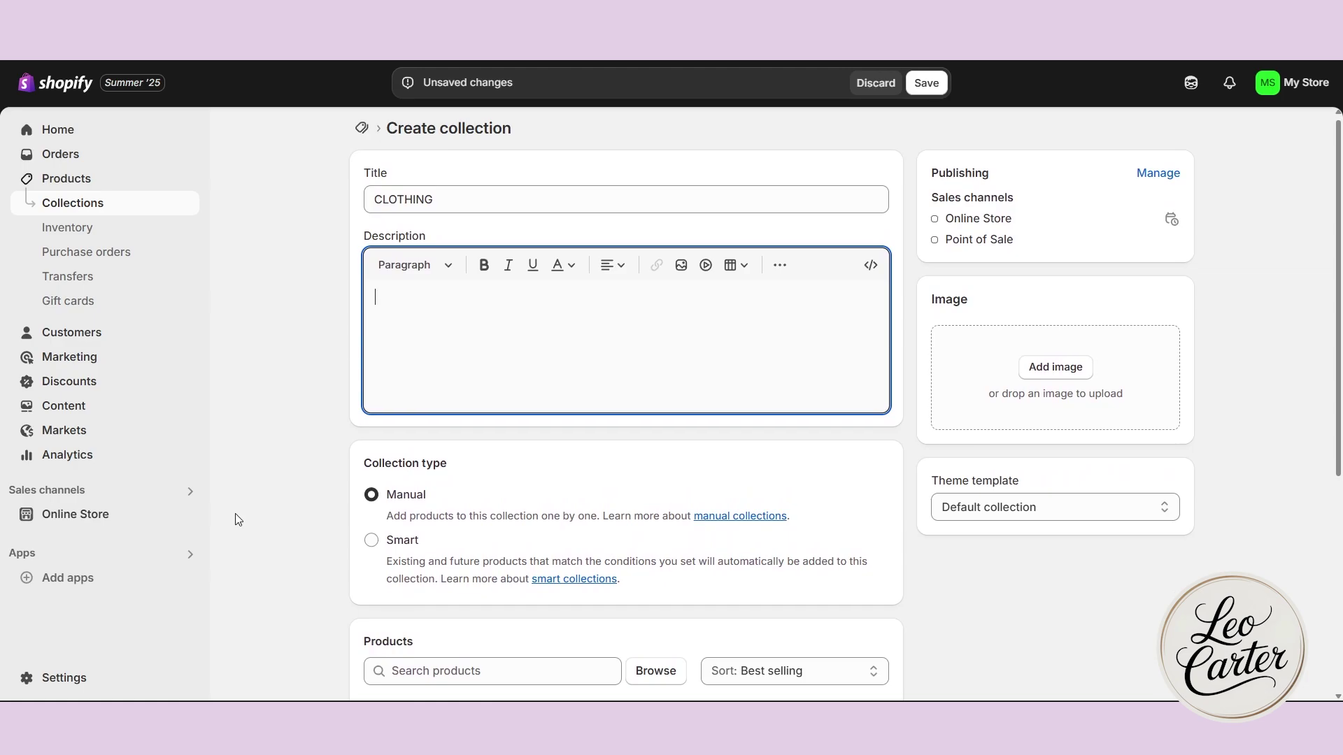
pyautogui.scroll(-1, 413, 280)
pyautogui.scroll(-1, 454, 342)
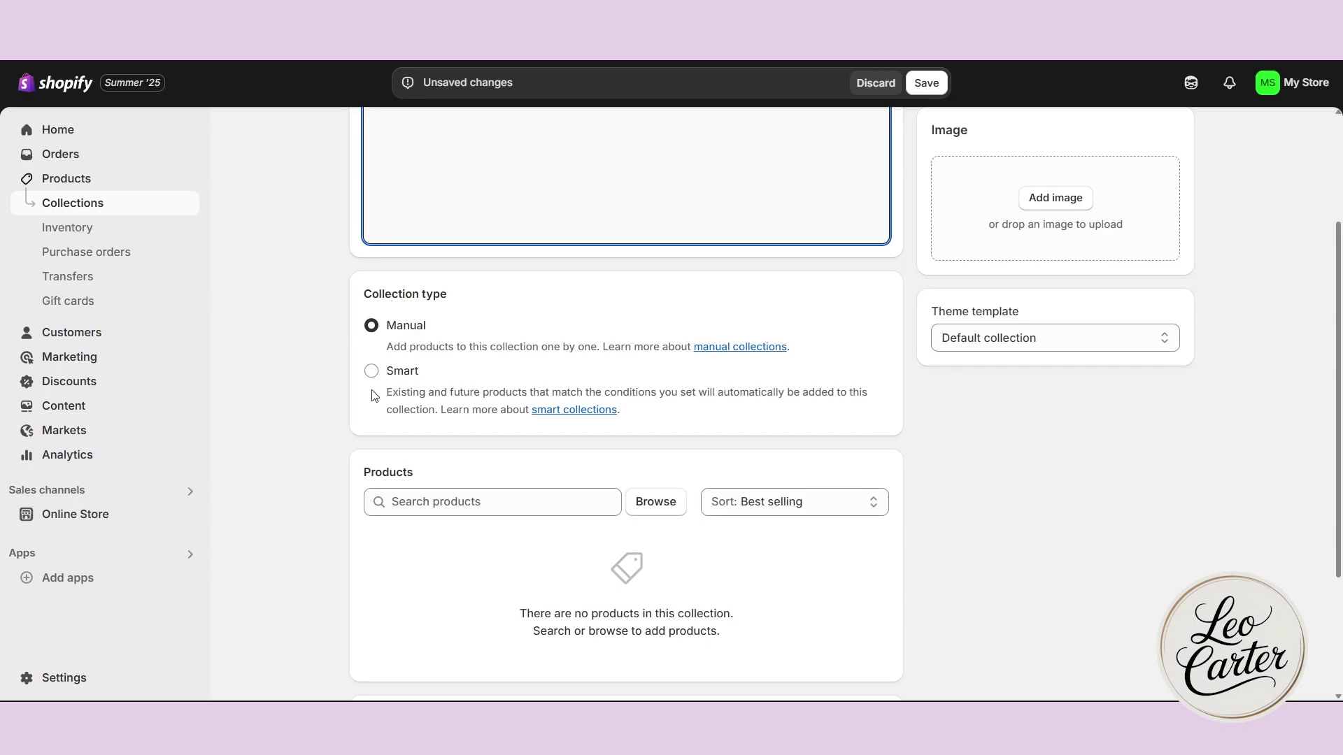
pyautogui.click(466, 501)
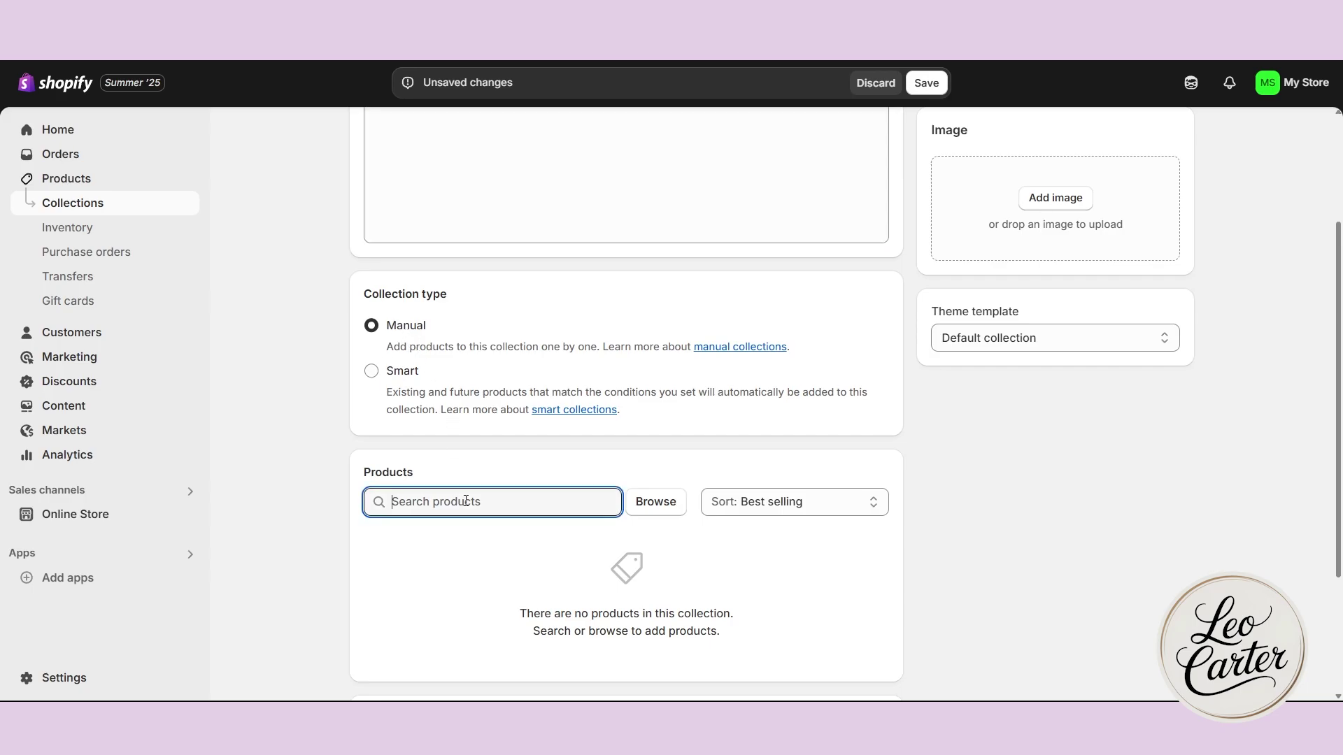
pyautogui.write('DRES')
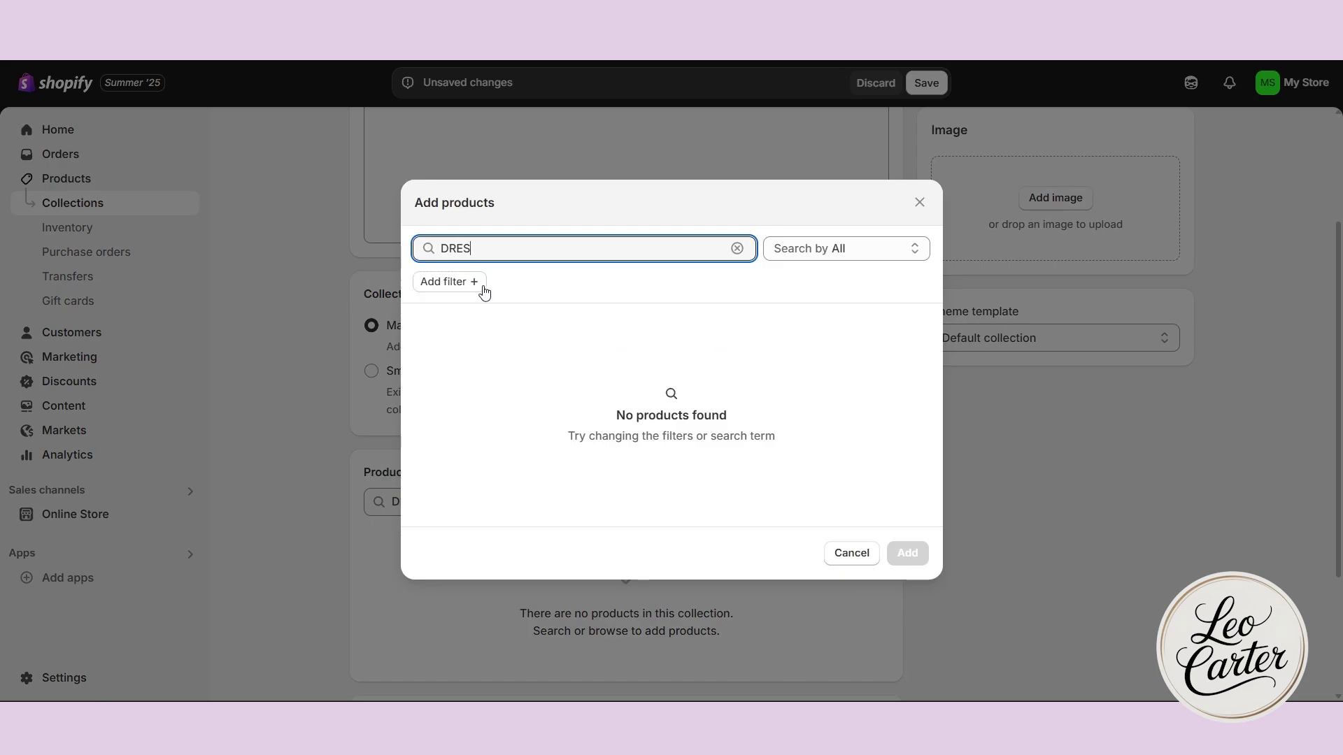
pyautogui.press('BackSpace')
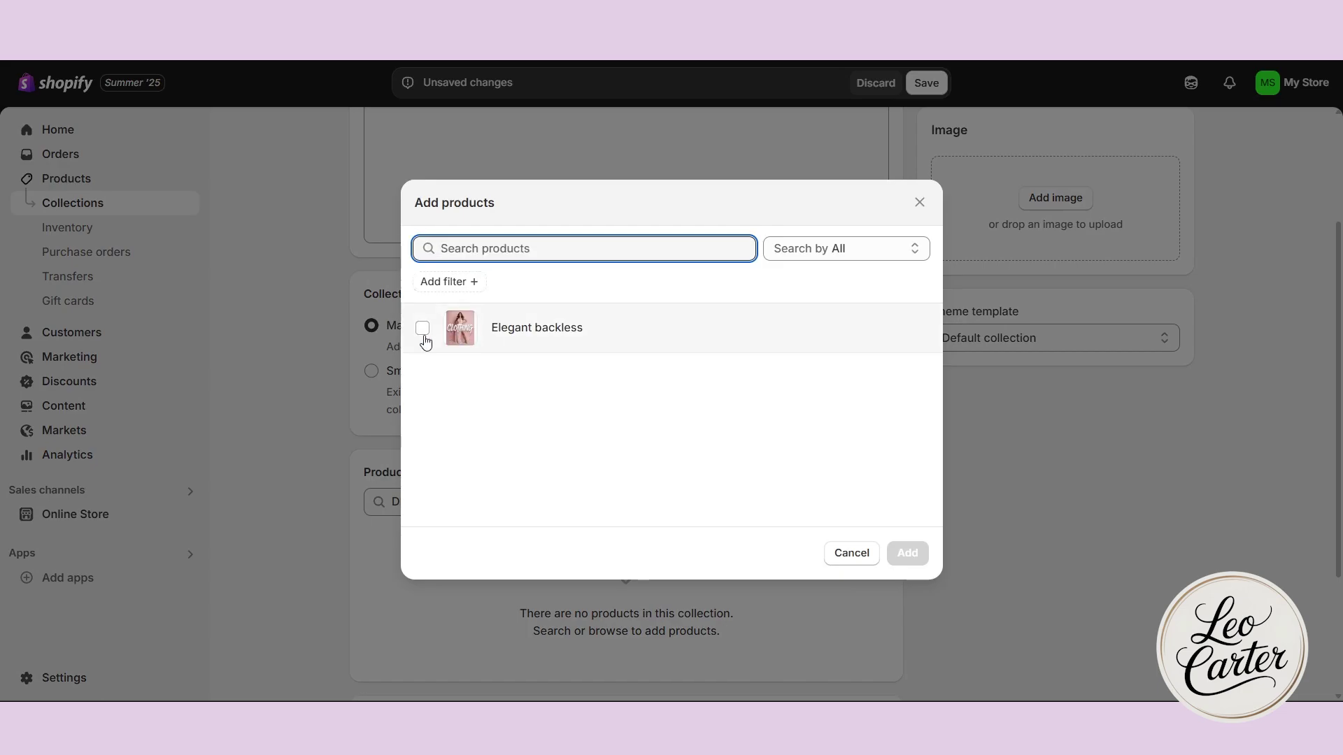
pyautogui.click(422, 338)
pyautogui.click(907, 554)
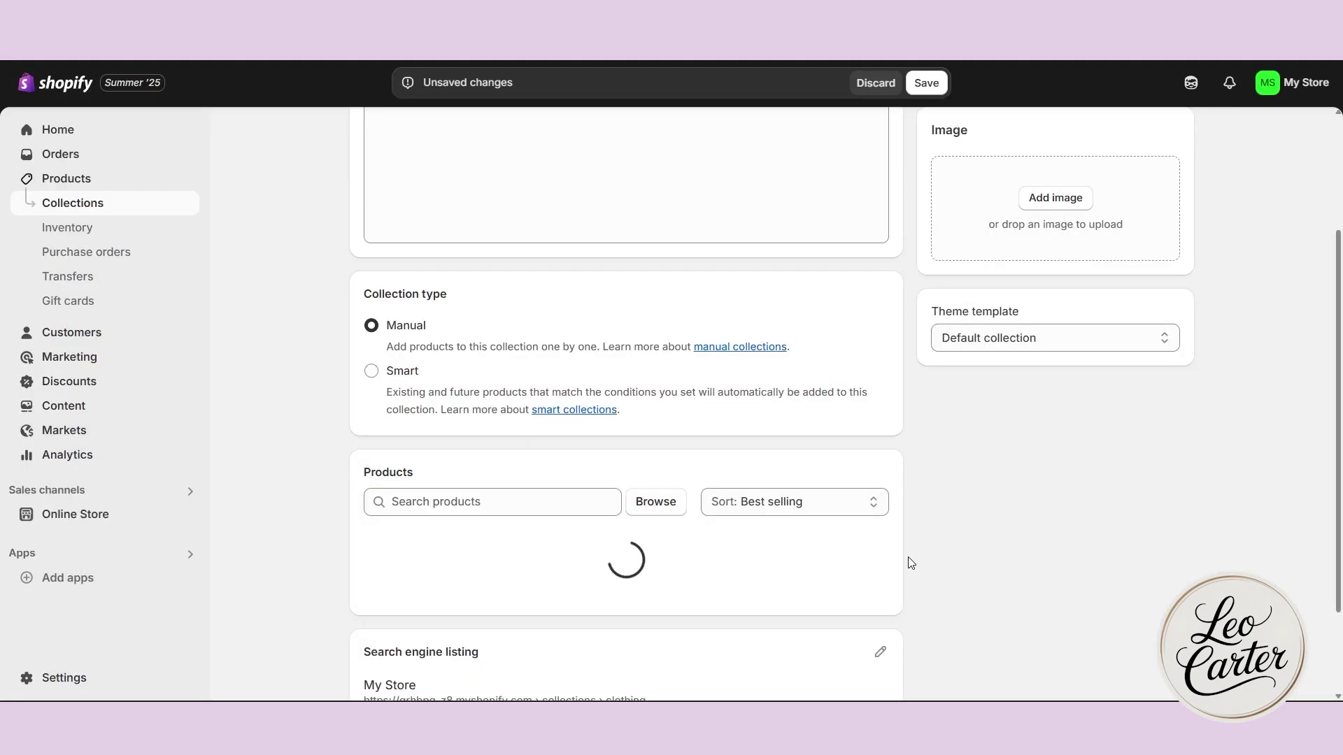
# Try the Smart collection type with the condition price is less than ₹500, and switch back to Manual
pyautogui.scroll(-2, 475, 324)
pyautogui.click(371, 283)
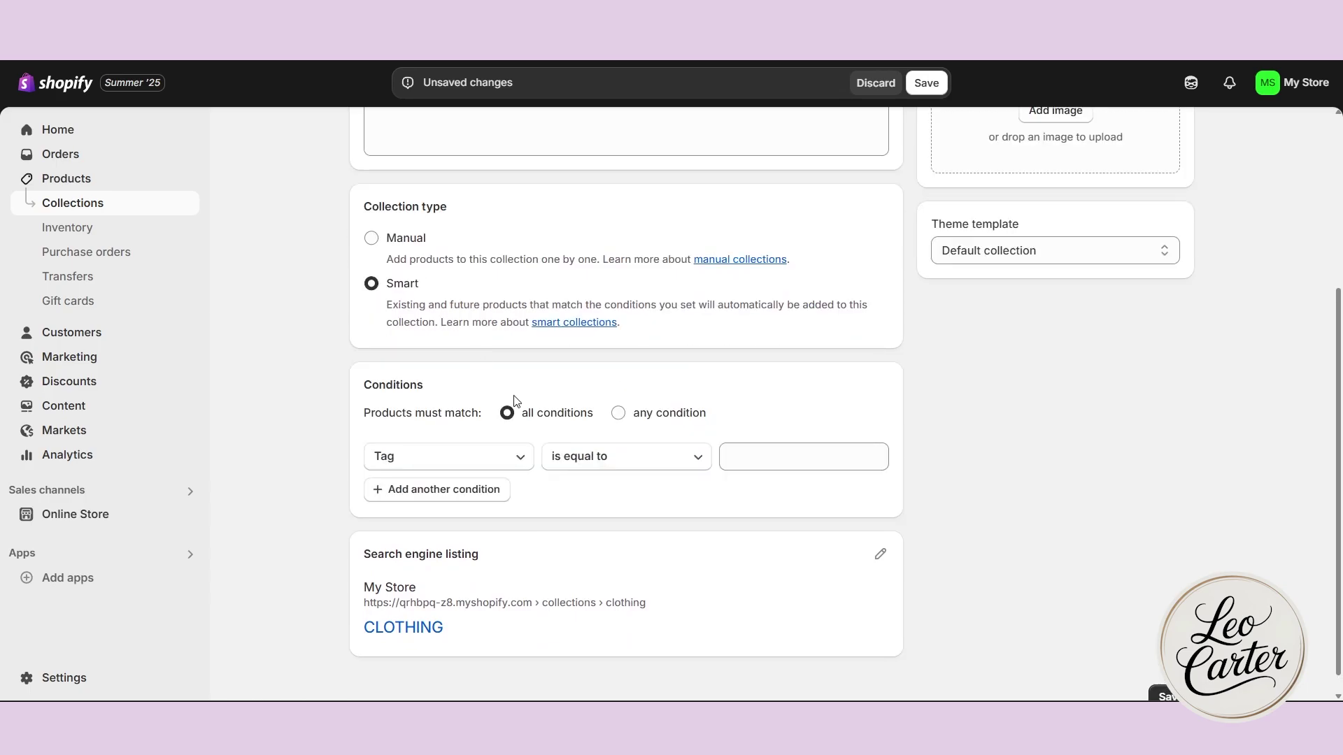
pyautogui.scroll(-1, 546, 427)
pyautogui.click(505, 434)
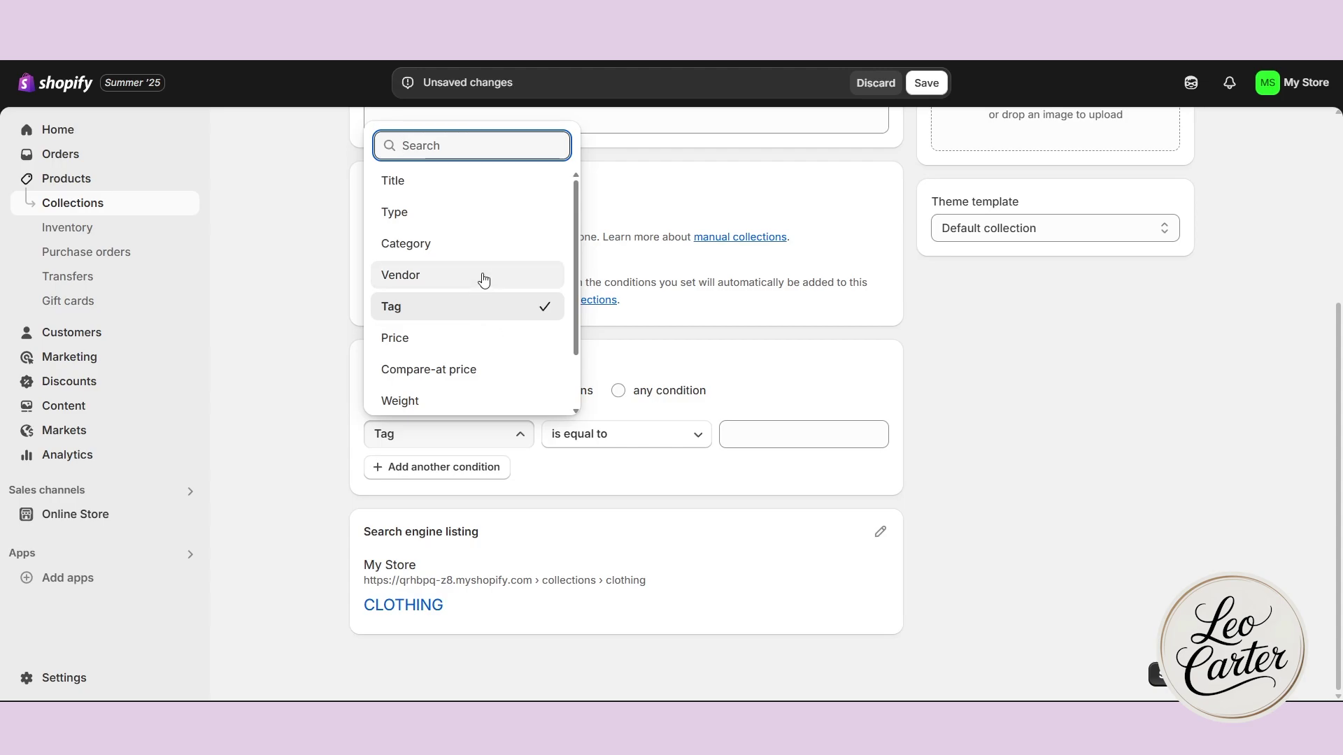
pyautogui.click(443, 338)
pyautogui.scroll(-1, 590, 518)
pyautogui.click(644, 408)
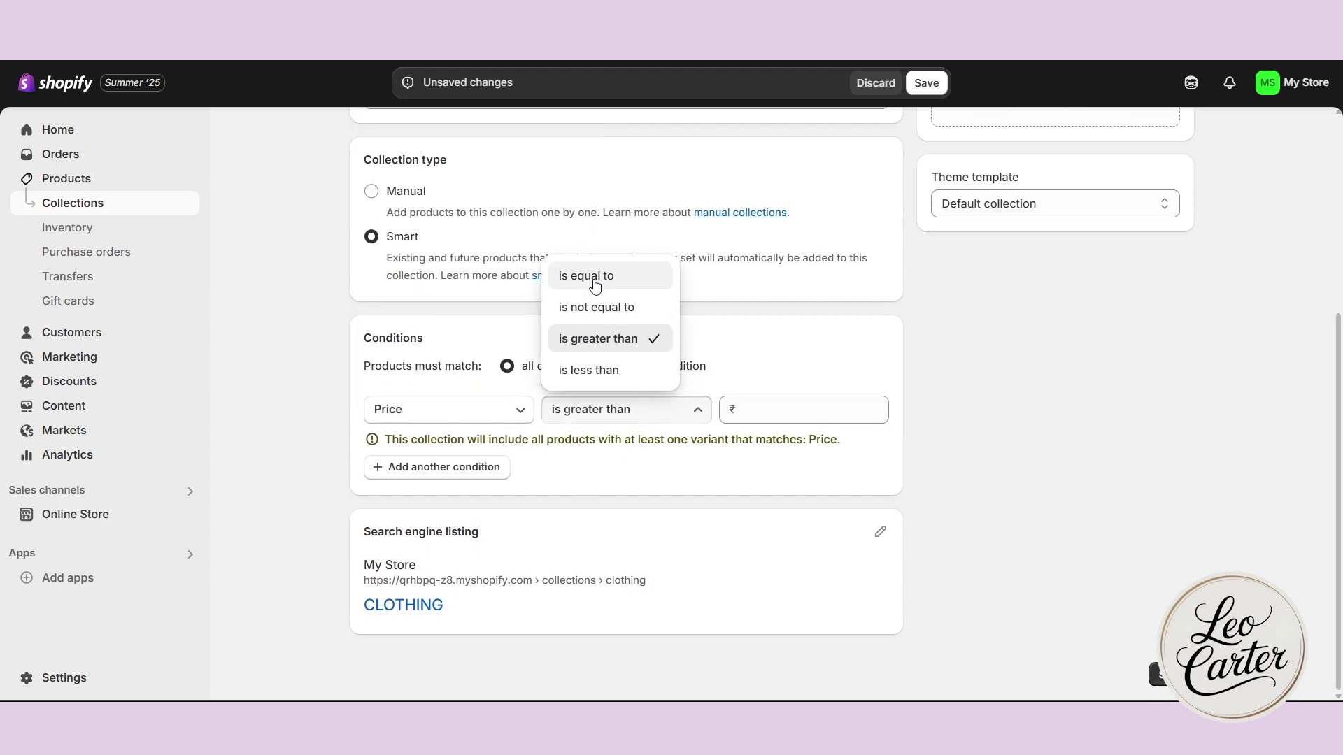
pyautogui.click(599, 380)
pyautogui.click(798, 404)
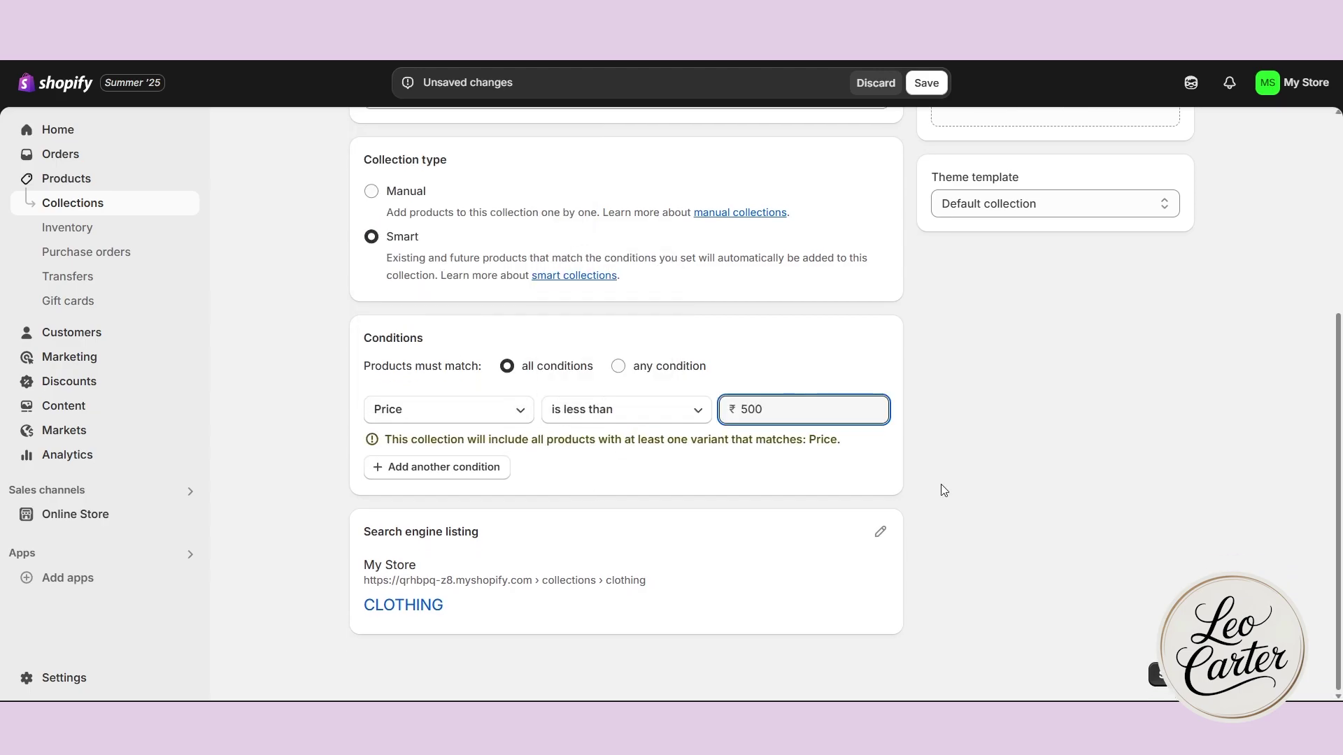
pyautogui.click(371, 191)
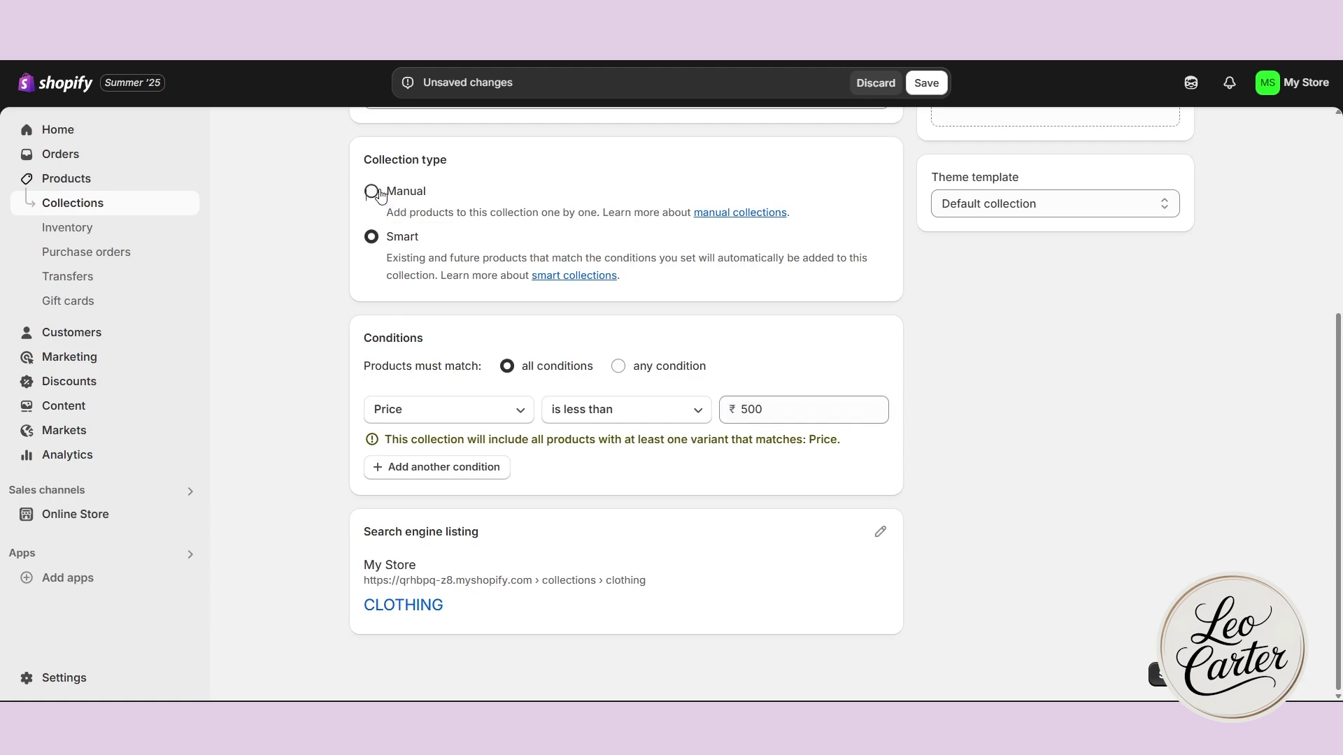
pyautogui.scroll(3, 977, 543)
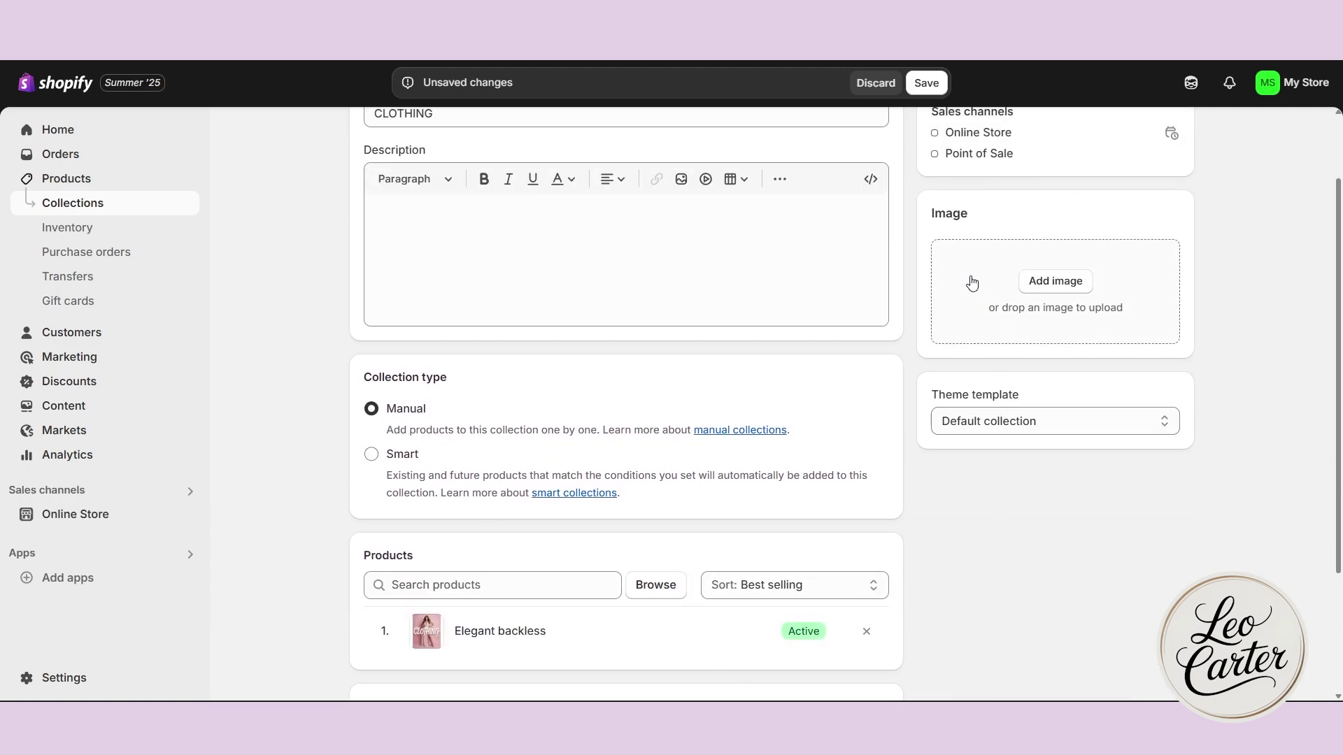
pyautogui.scroll(2, 972, 282)
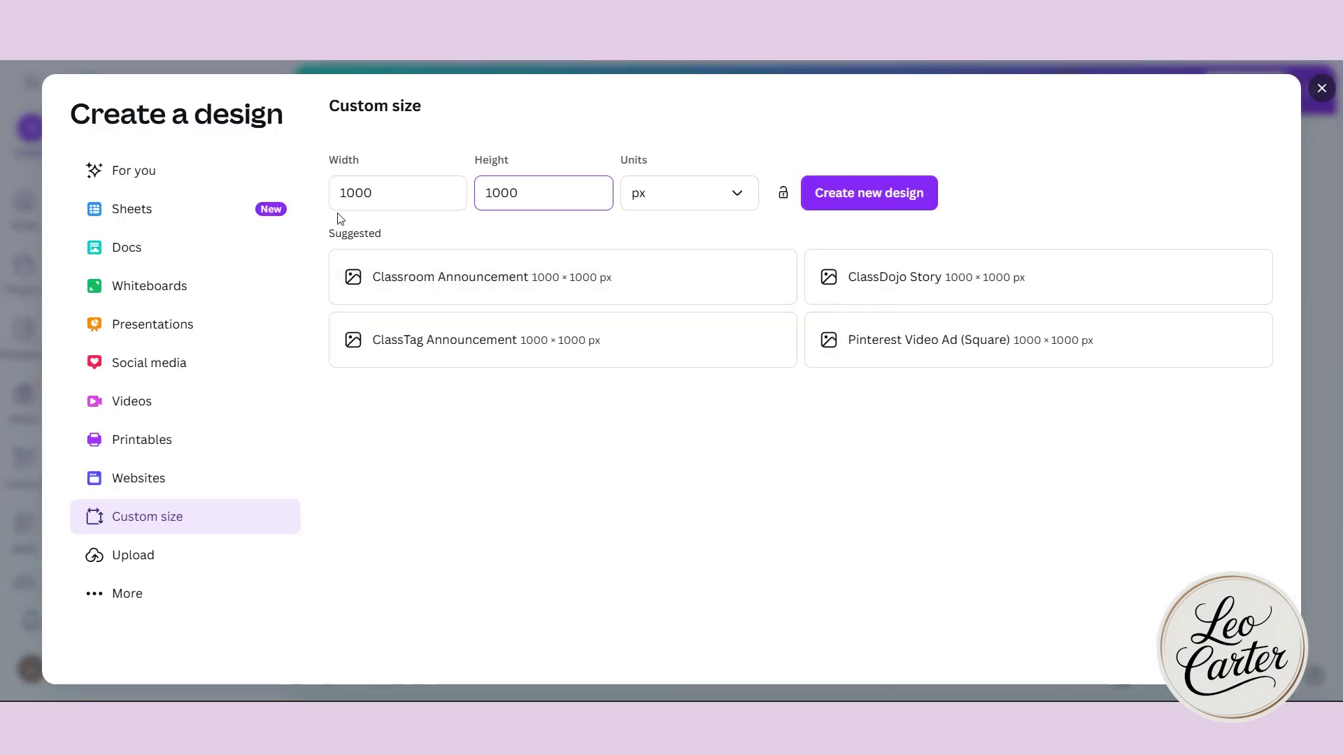
# Create a 1000 × 1000 px custom-size design in Canva and fill its background with light pink #FCEFFB
pyautogui.moveTo(396, 192); pyautogui.dragTo(345, 195)
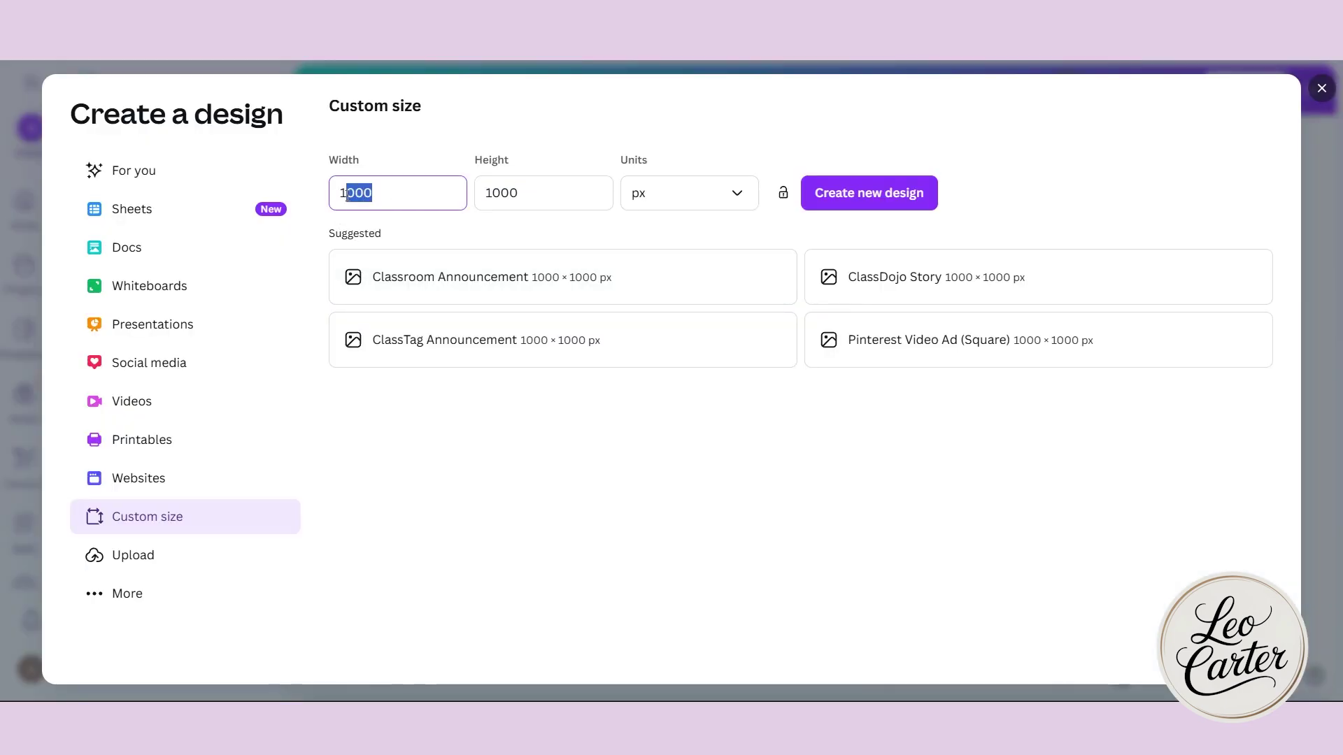
pyautogui.click(849, 193)
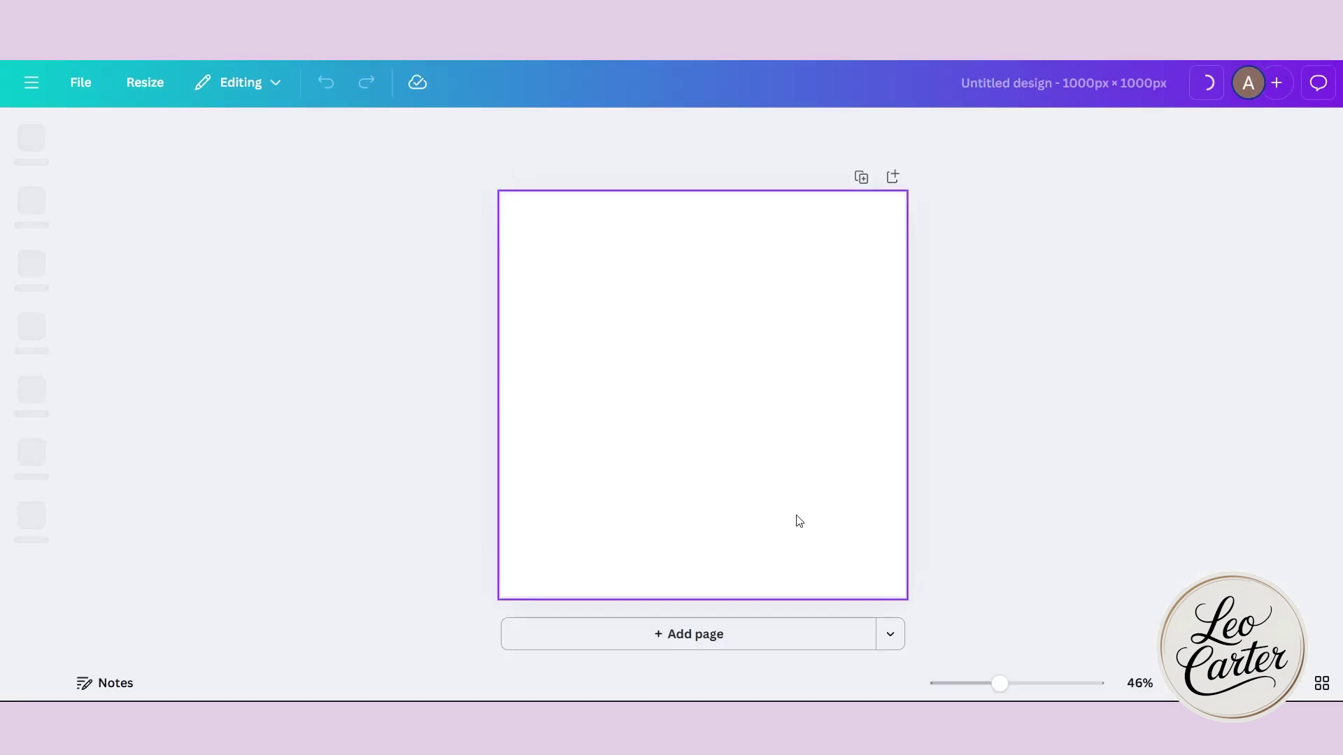
pyautogui.click(666, 491)
pyautogui.click(650, 132)
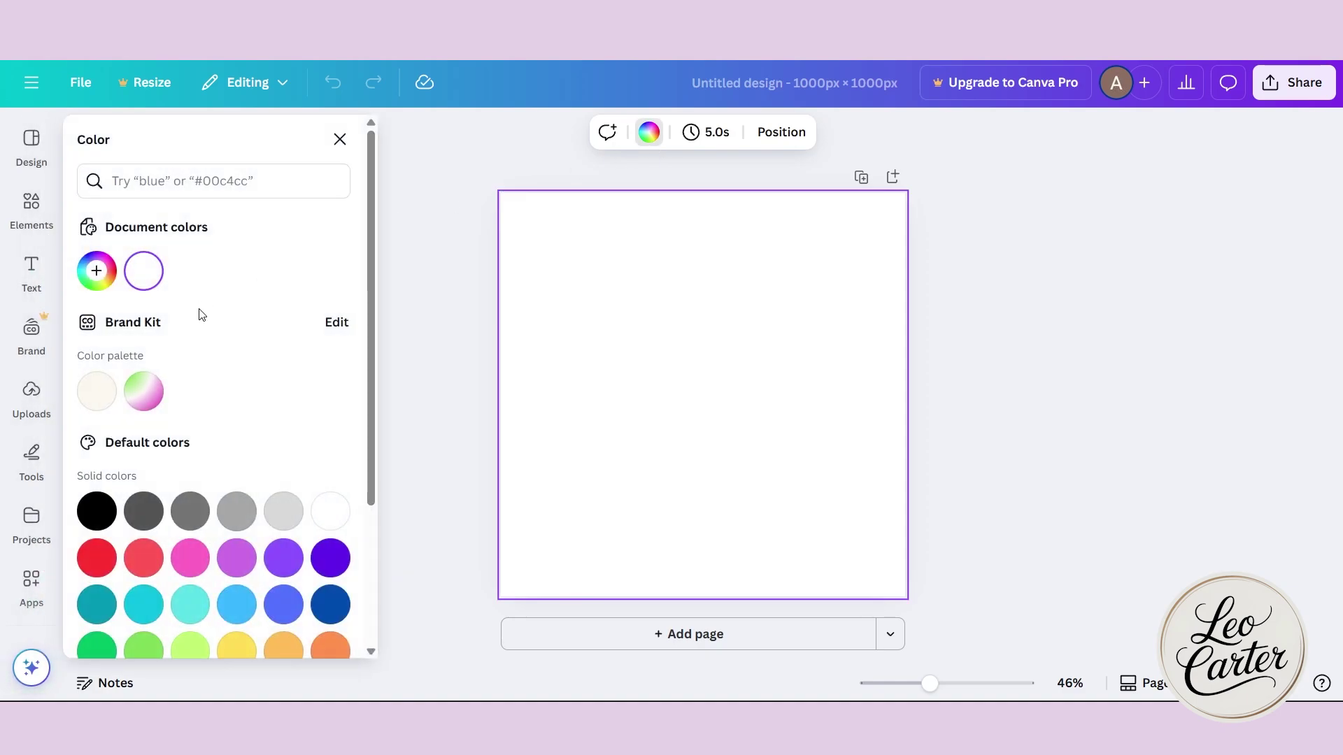
pyautogui.click(96, 391)
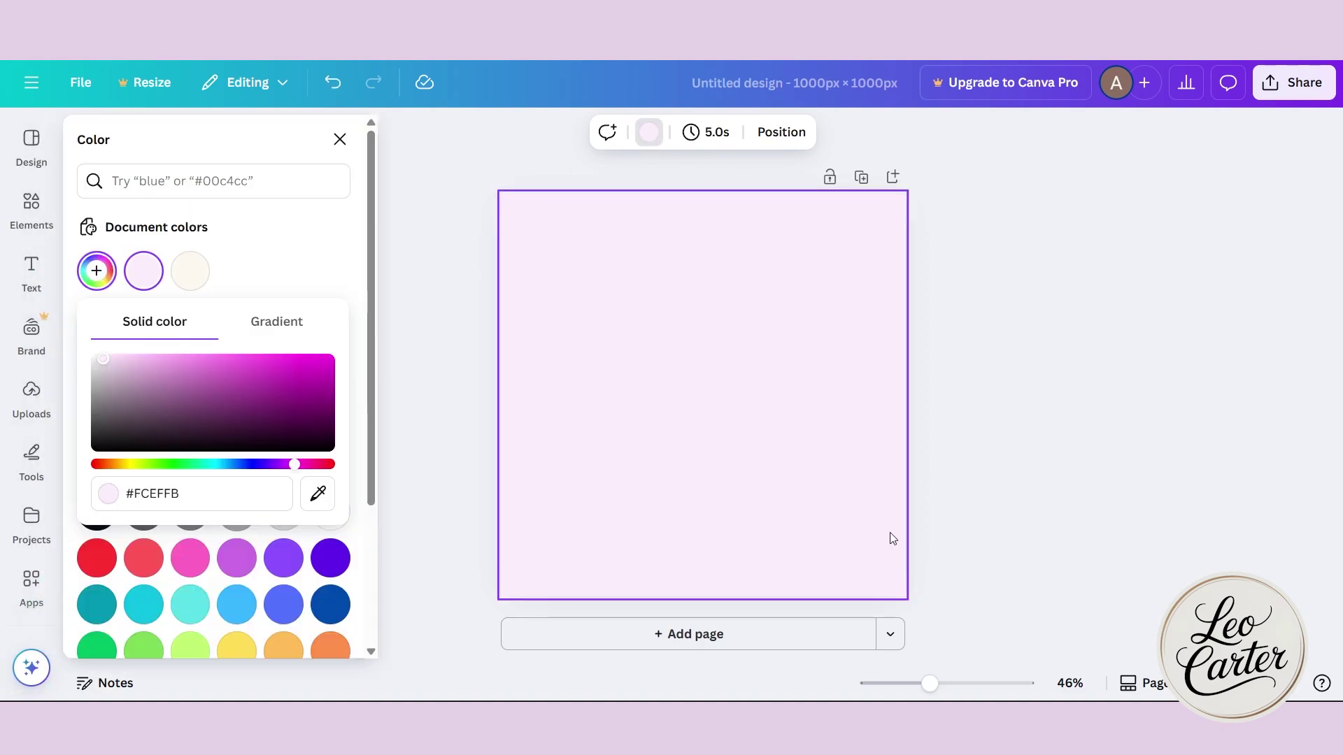
pyautogui.click(1148, 414)
# Upload the CLOTHING dress image and set it as the square design's background
pyautogui.click(31, 393)
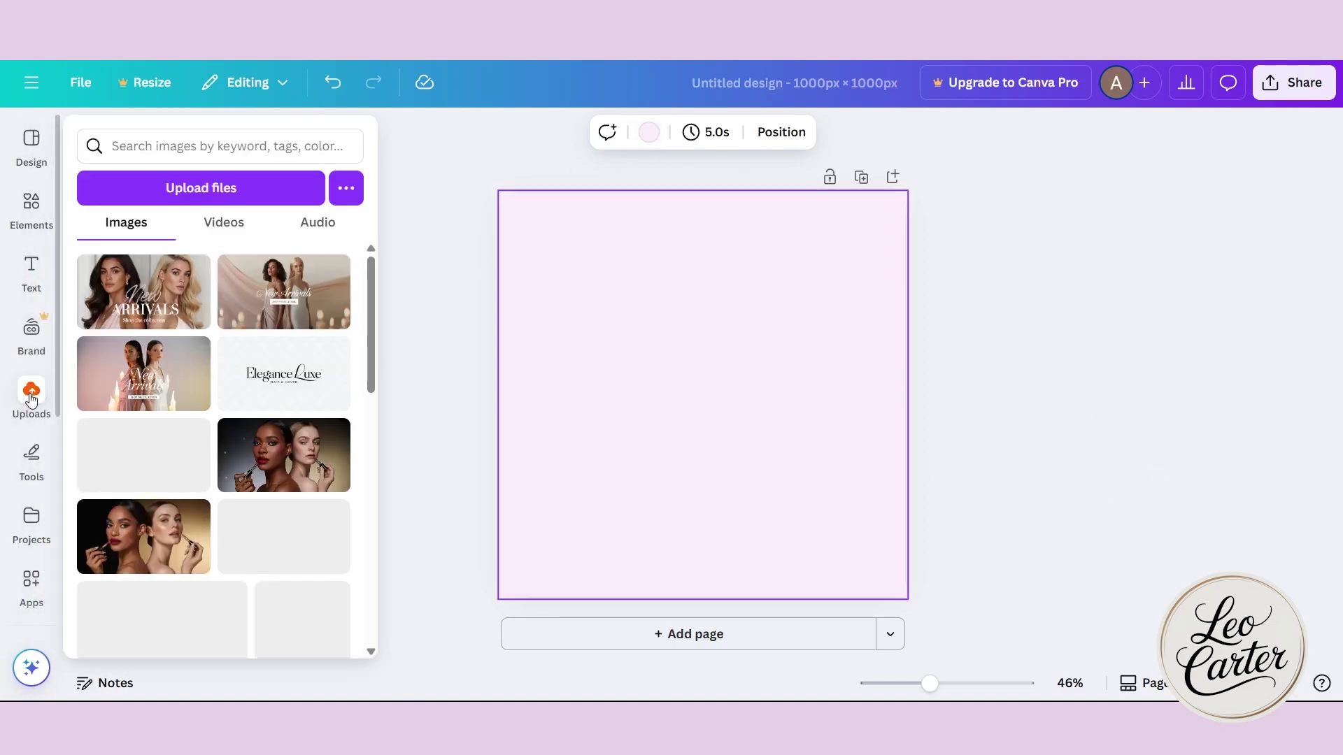
pyautogui.click(31, 393)
pyautogui.click(28, 392)
pyautogui.click(542, 558)
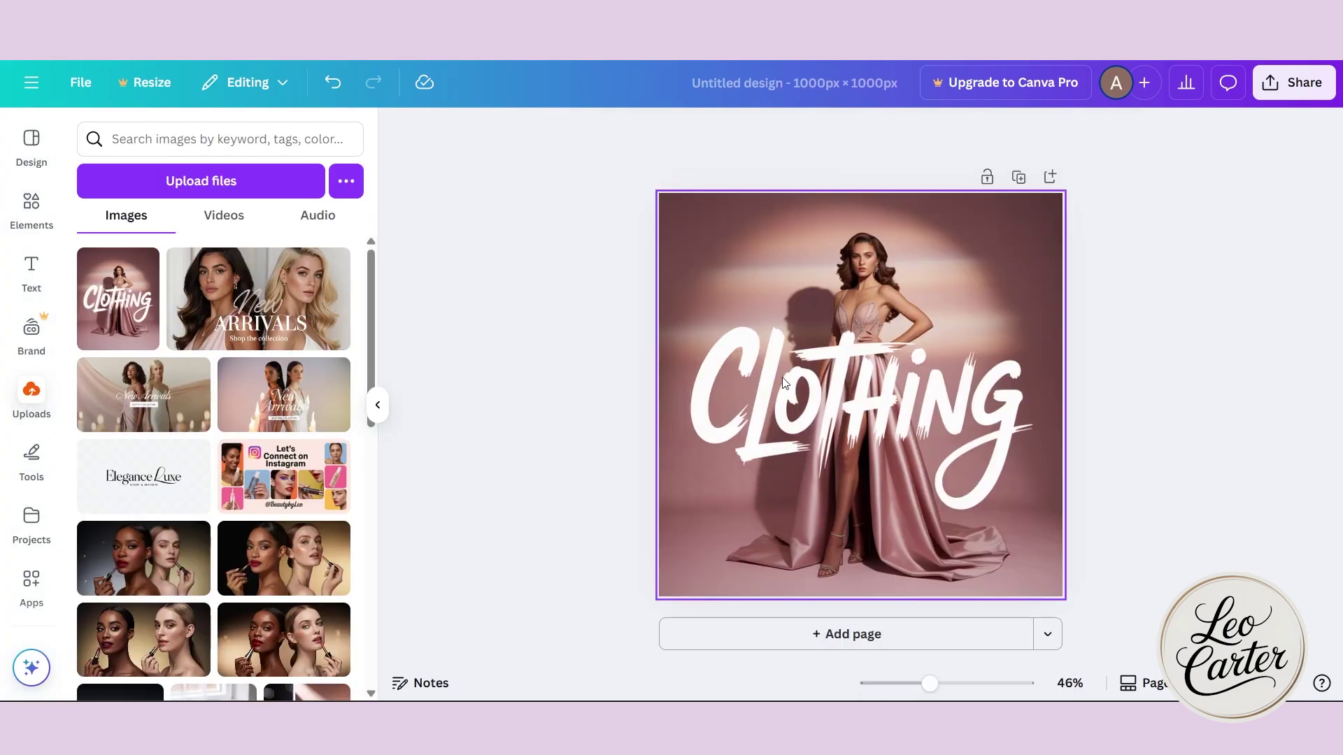
# Apply the Fresco filter to the CLOTHING background image
pyautogui.click(720, 222)
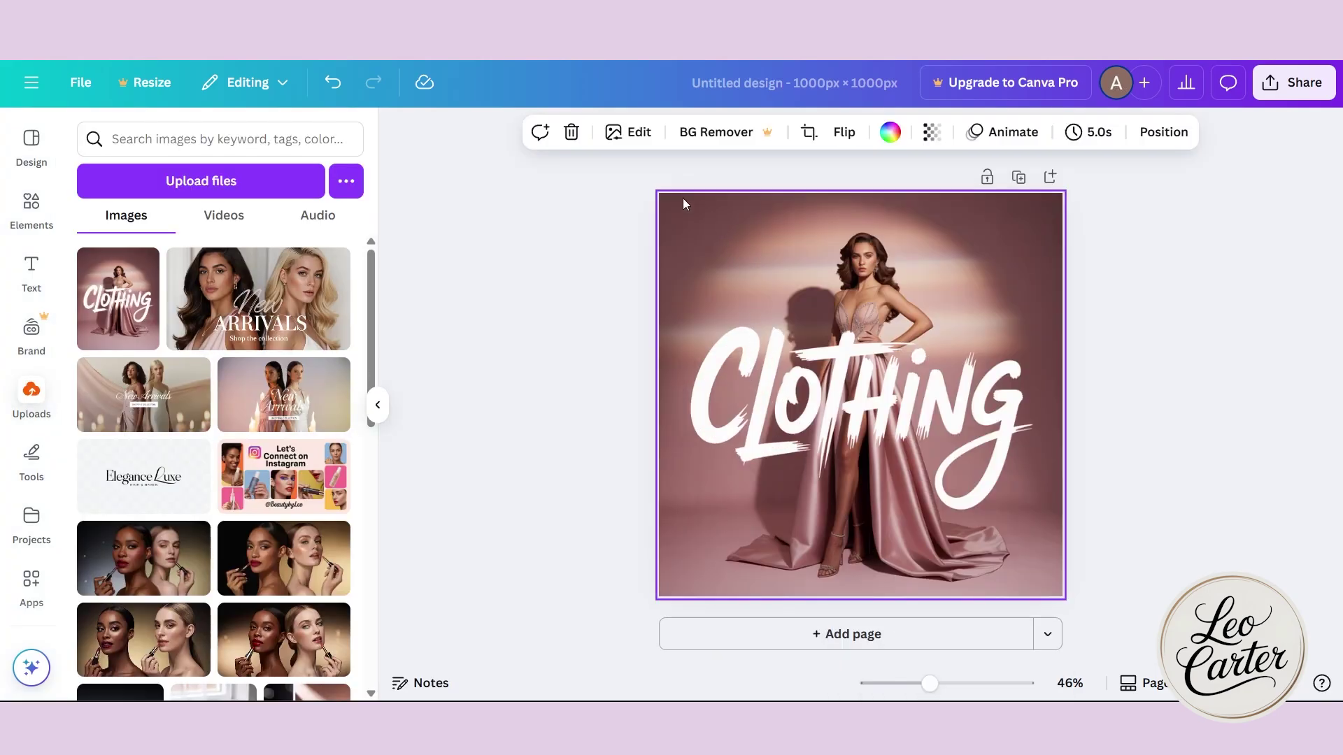
pyautogui.click(618, 139)
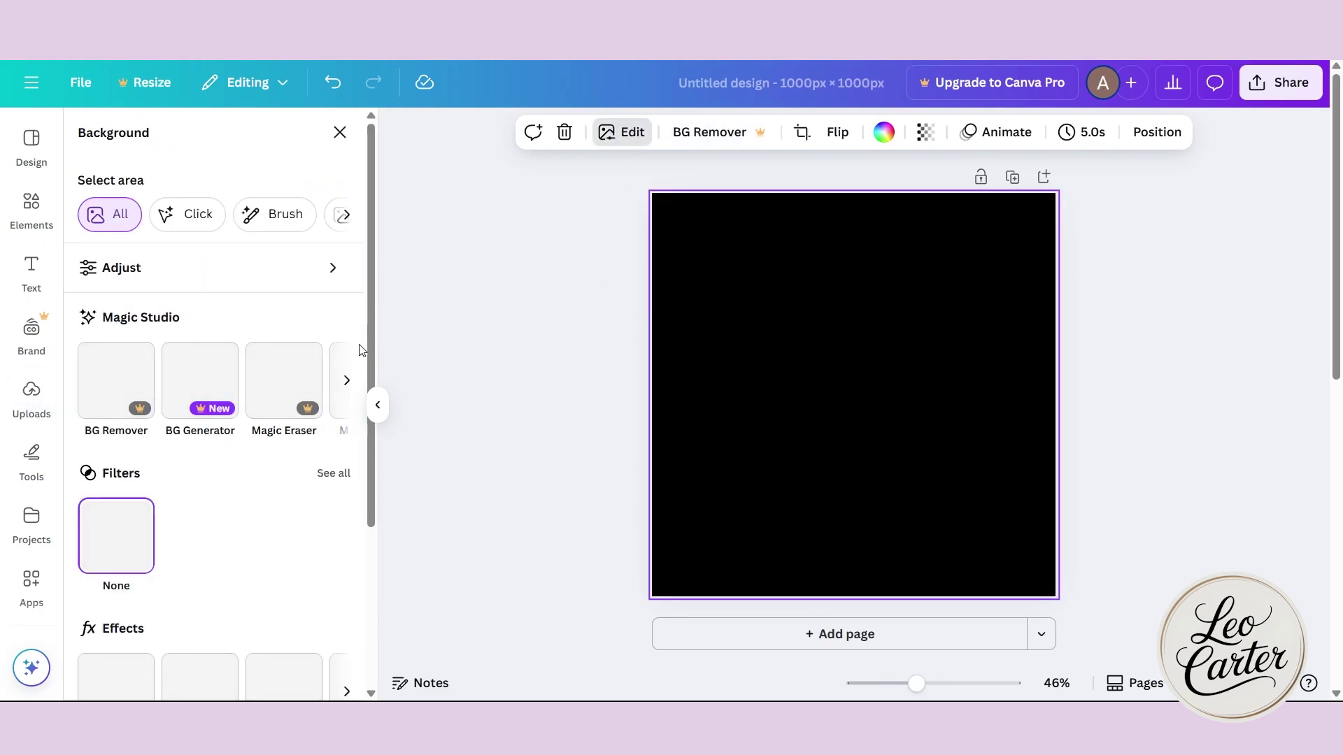
pyautogui.click(189, 555)
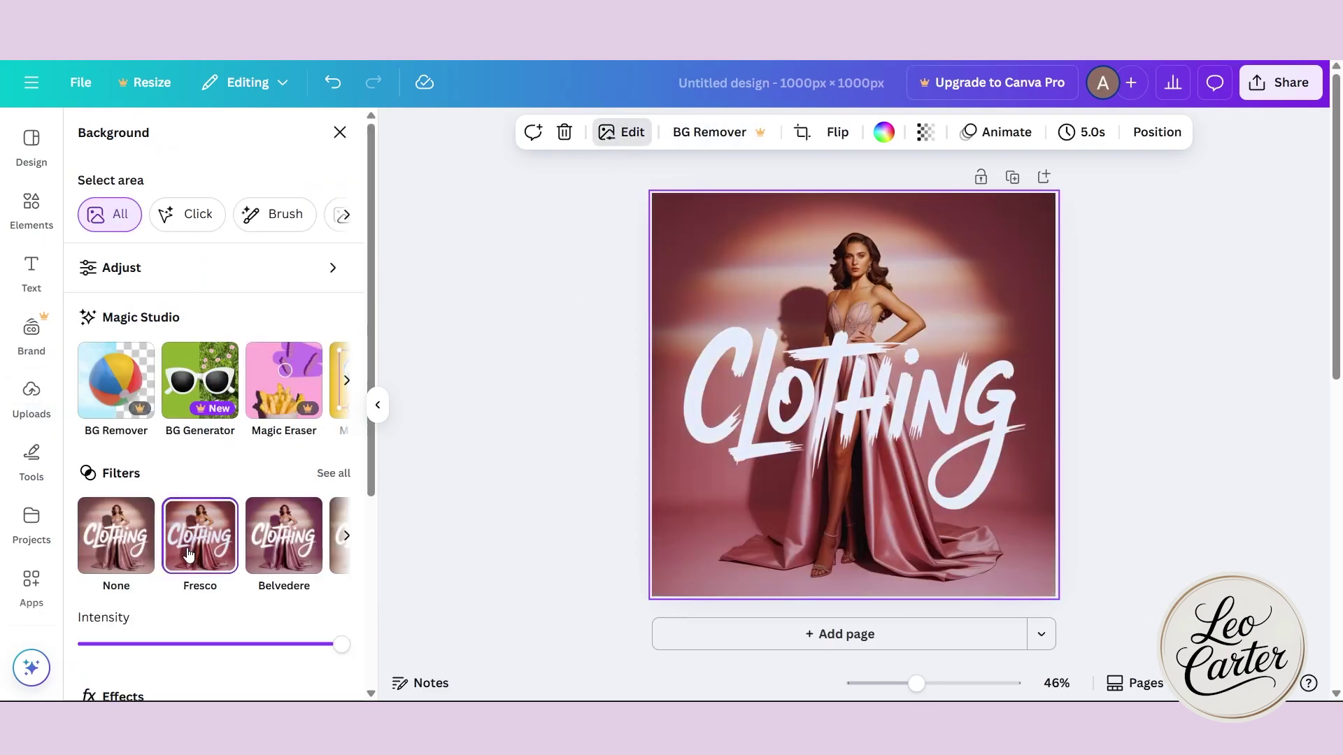
# Reset the CLOTHING background's filter to None and download the 1000 × 1000 px design as a PNG
pyautogui.click(140, 570)
pyautogui.click(1280, 82)
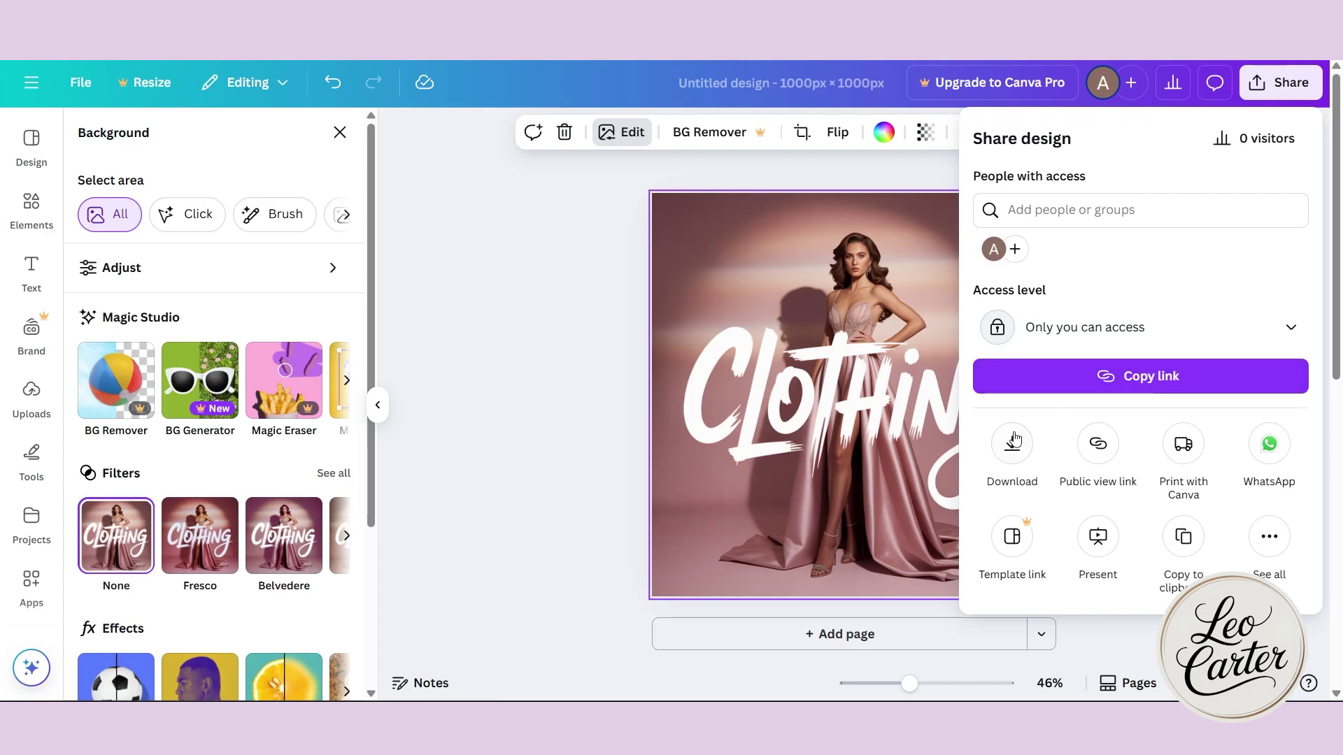
pyautogui.click(1013, 443)
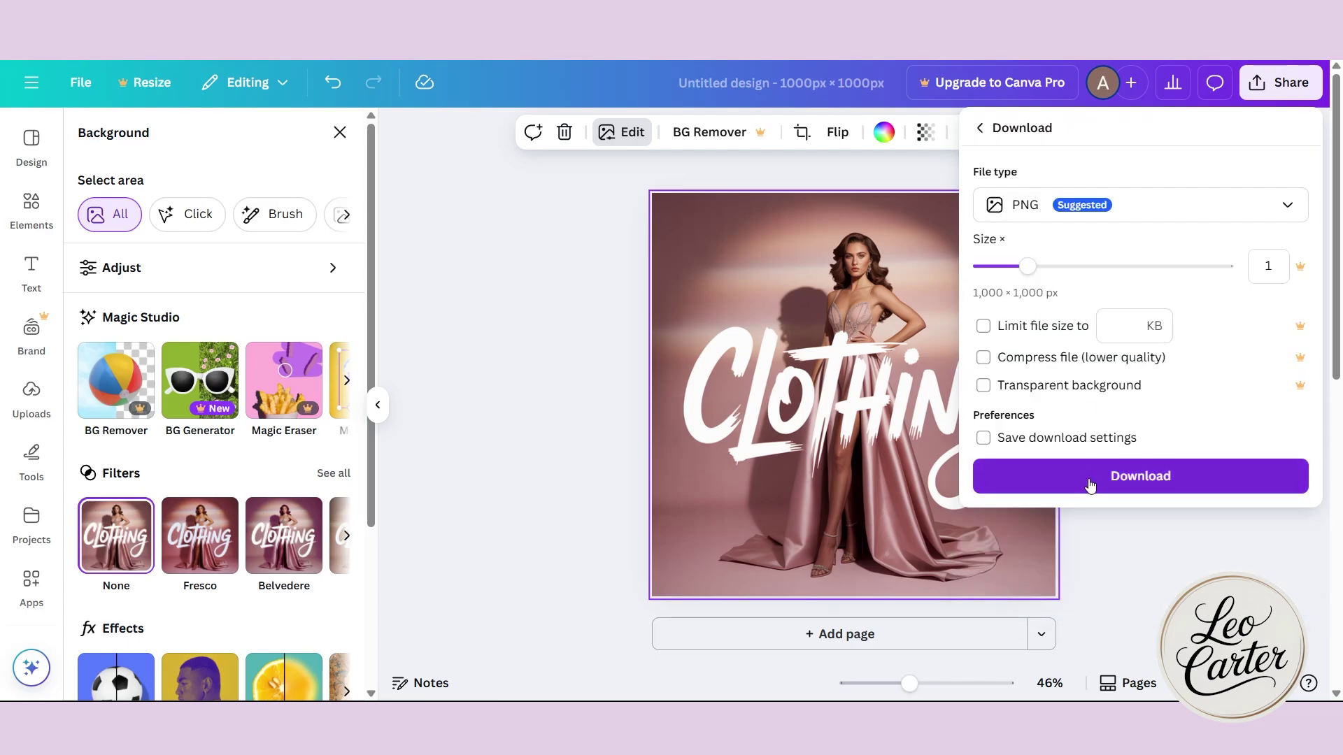
pyautogui.click(1089, 484)
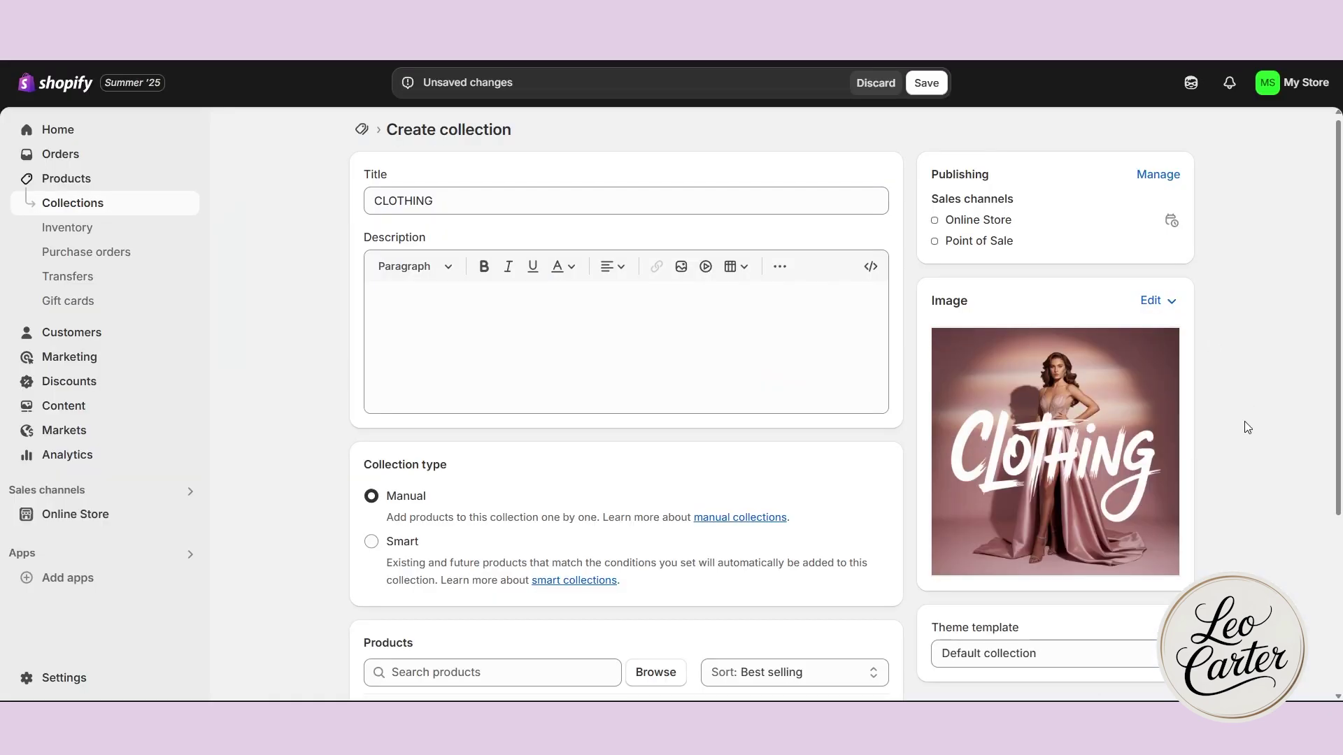
# Save the CLOTHING collection in Shopify and assign it to the first block of the home page's collection list
pyautogui.click(926, 83)
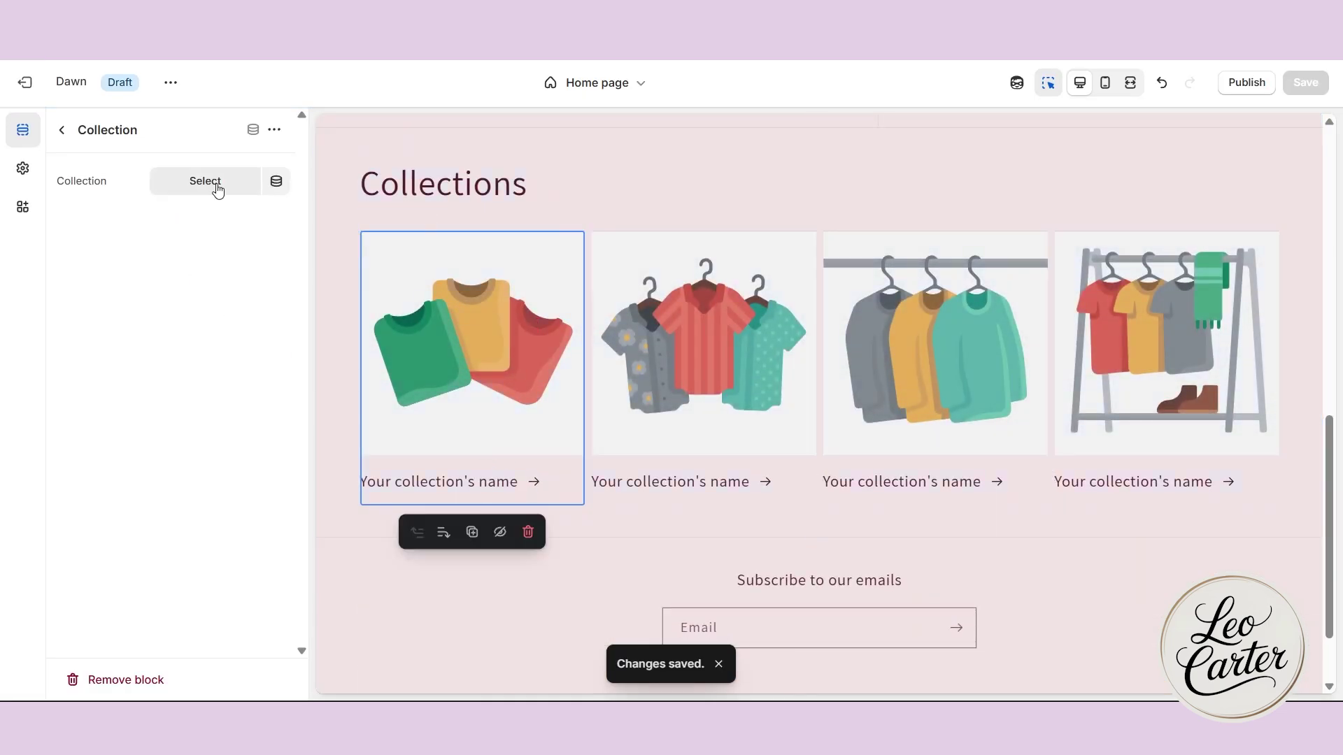
pyautogui.click(219, 183)
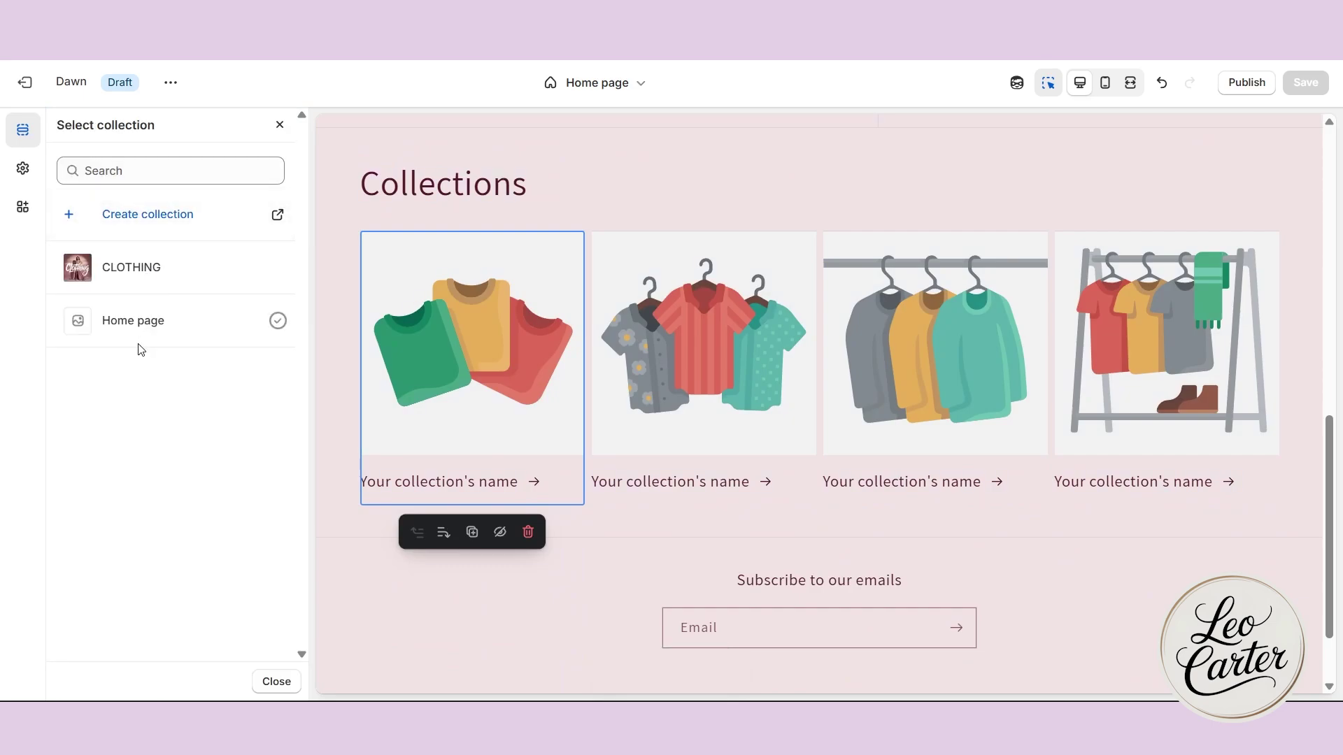
pyautogui.click(144, 270)
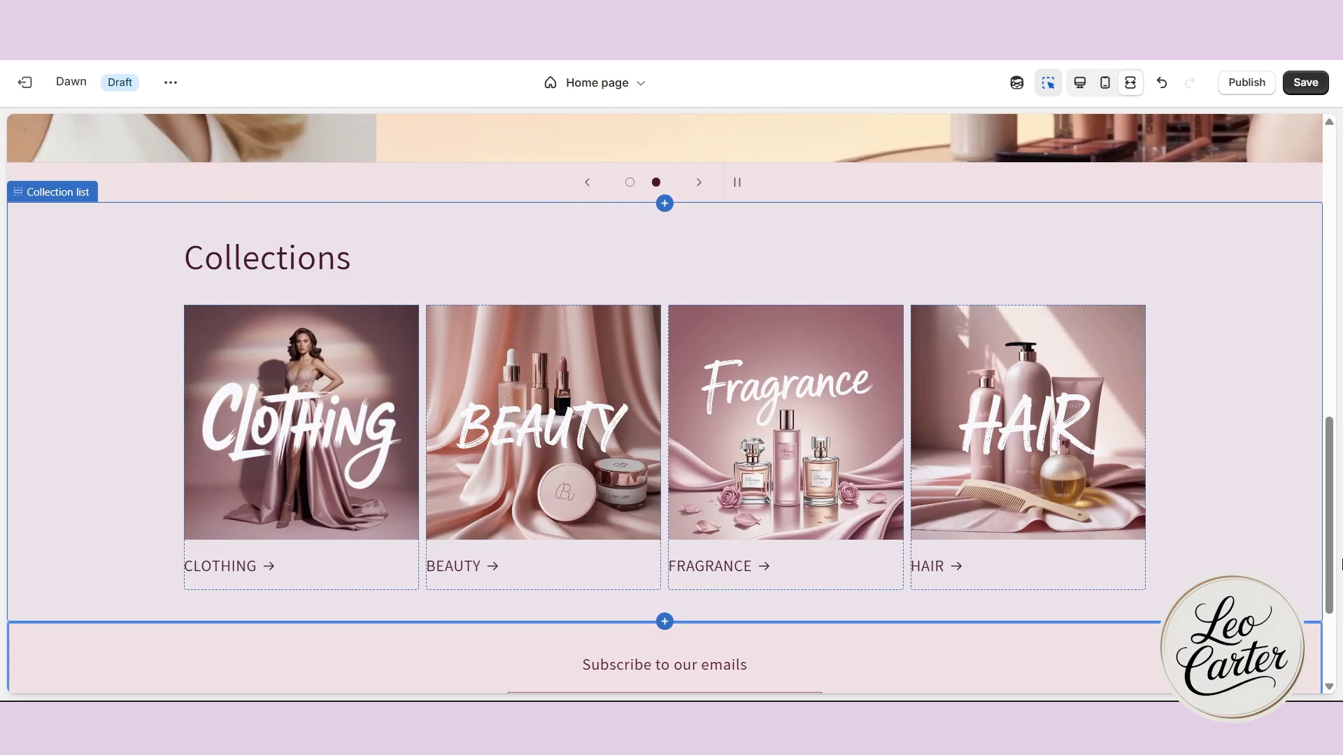
# Switch the theme editor to the desktop preview and change the collection list's heading to BEST COLLECTION
pyautogui.moveTo(1334, 551)
pyautogui.mouseDown()
pyautogui.moveTo(1340, 249)
pyautogui.moveTo(1340, 566)
pyautogui.mouseUp()
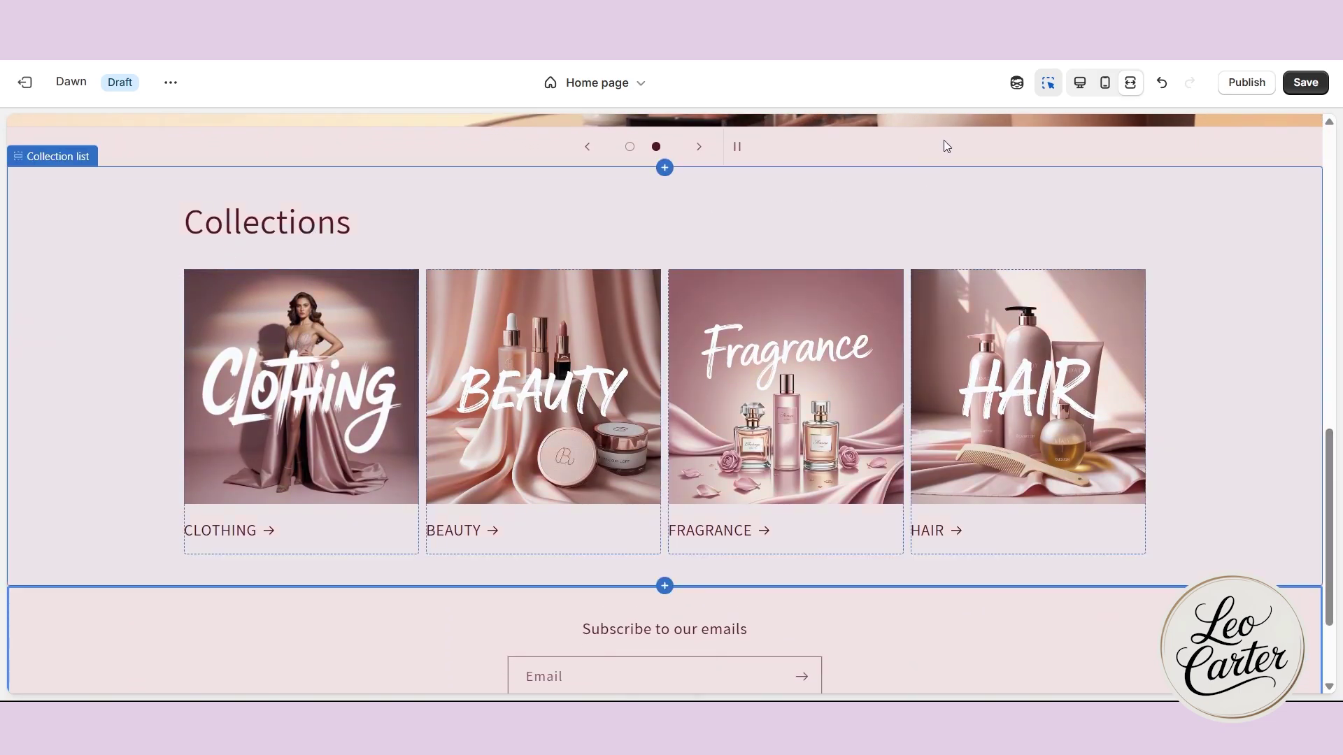
pyautogui.click(1079, 82)
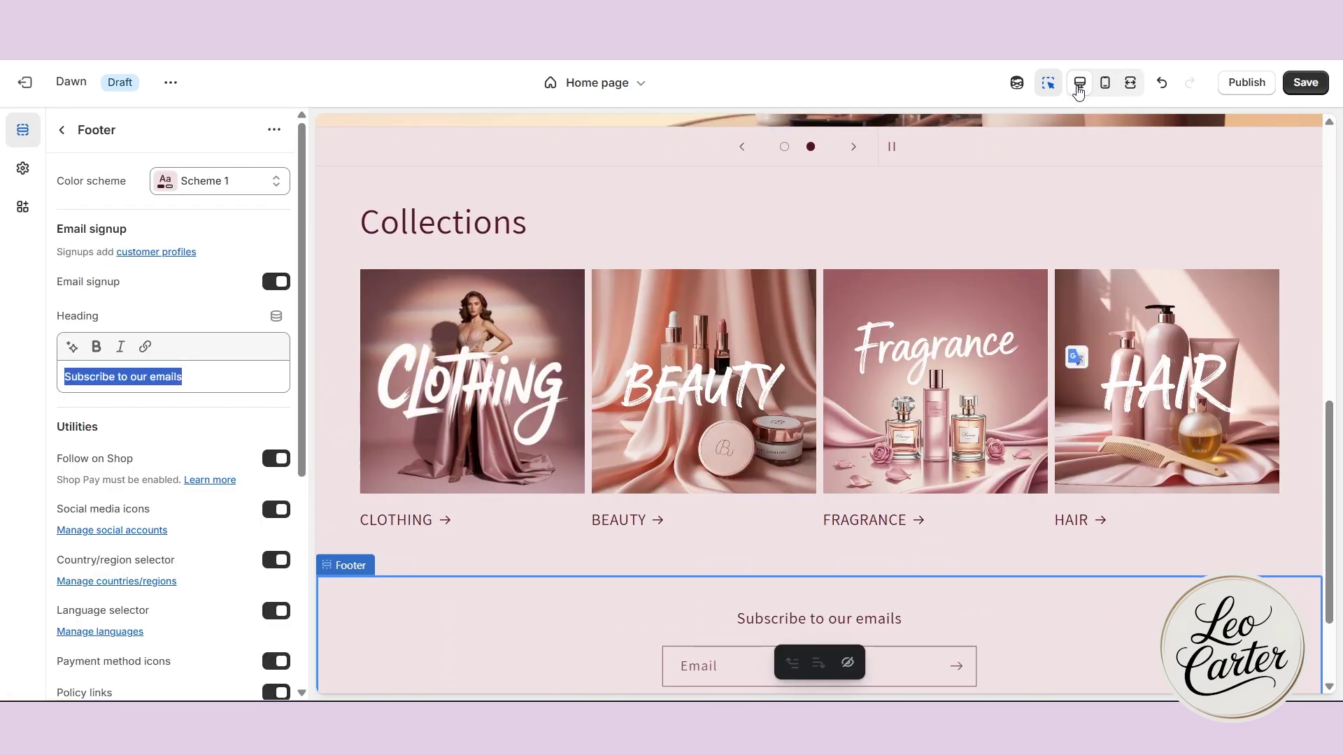
pyautogui.click(404, 224)
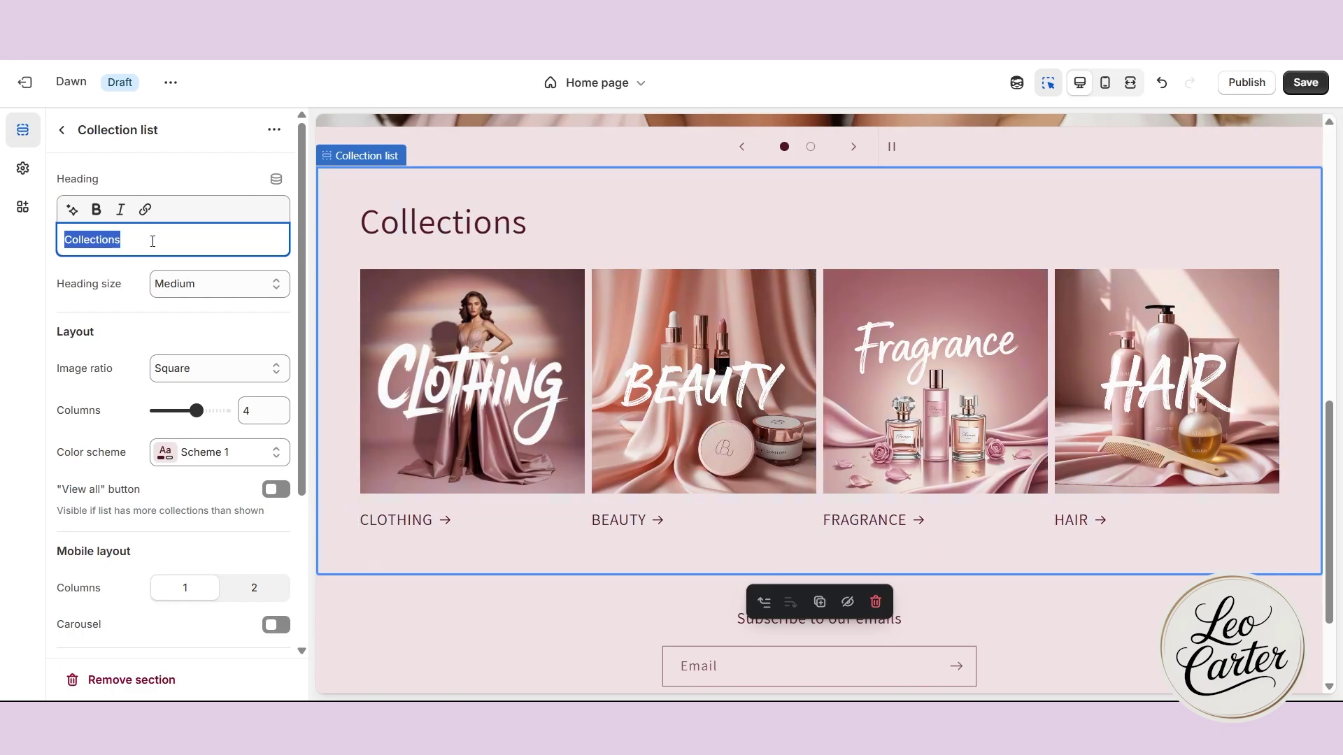
pyautogui.click(152, 241)
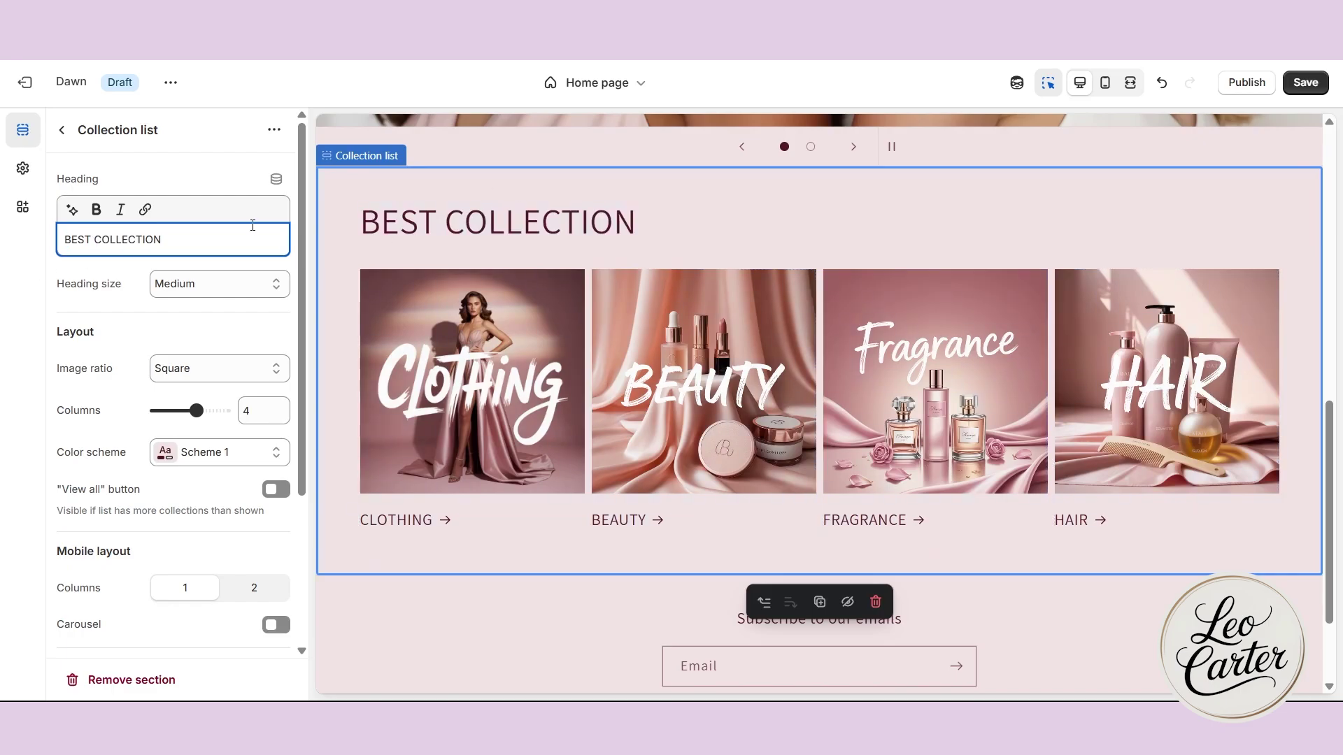
pyautogui.click(416, 606)
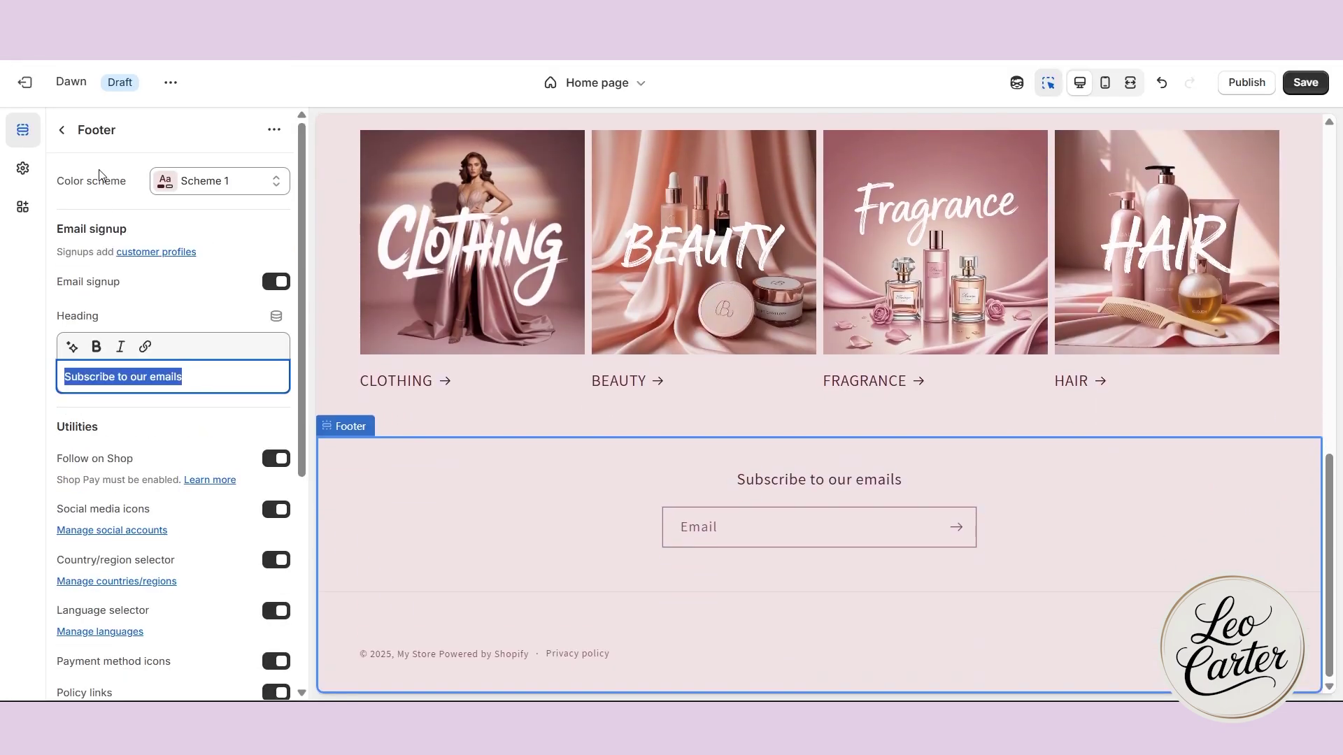
pyautogui.scroll(3, 439, 476)
pyautogui.click(507, 248)
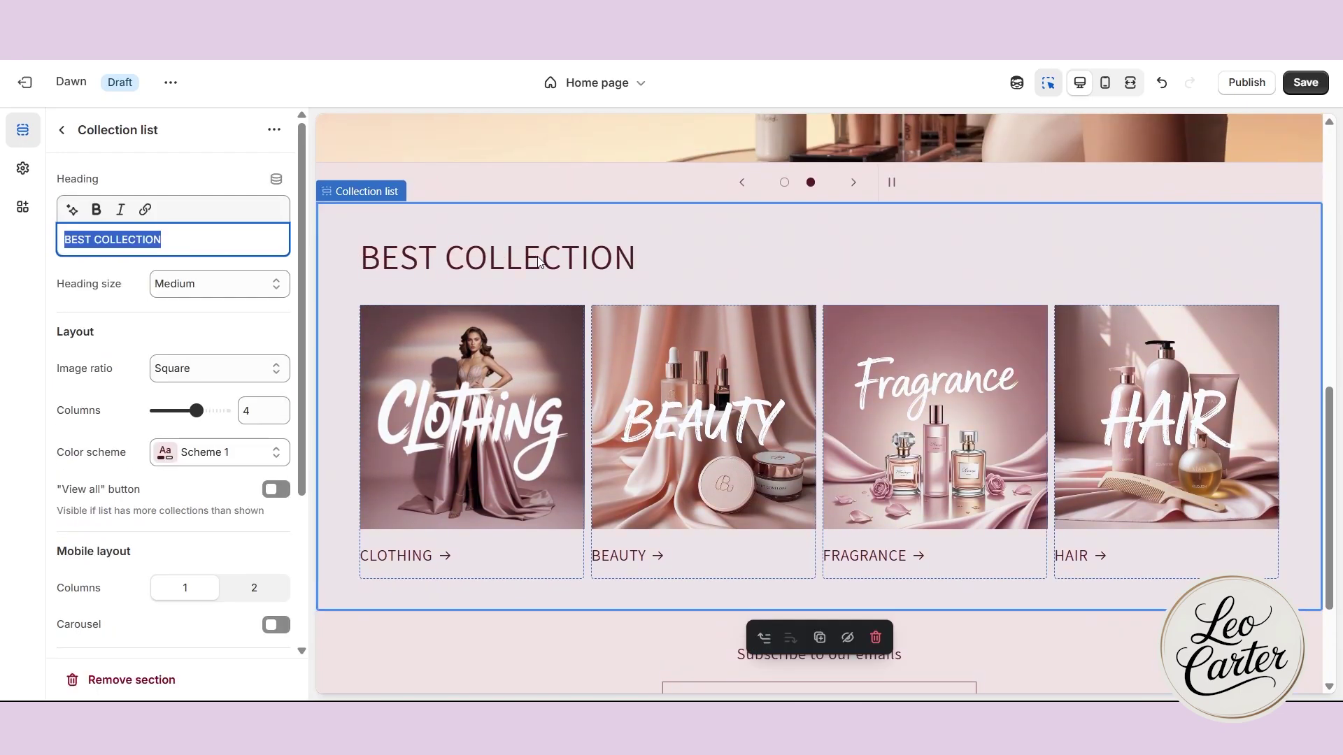
pyautogui.scroll(4, 539, 262)
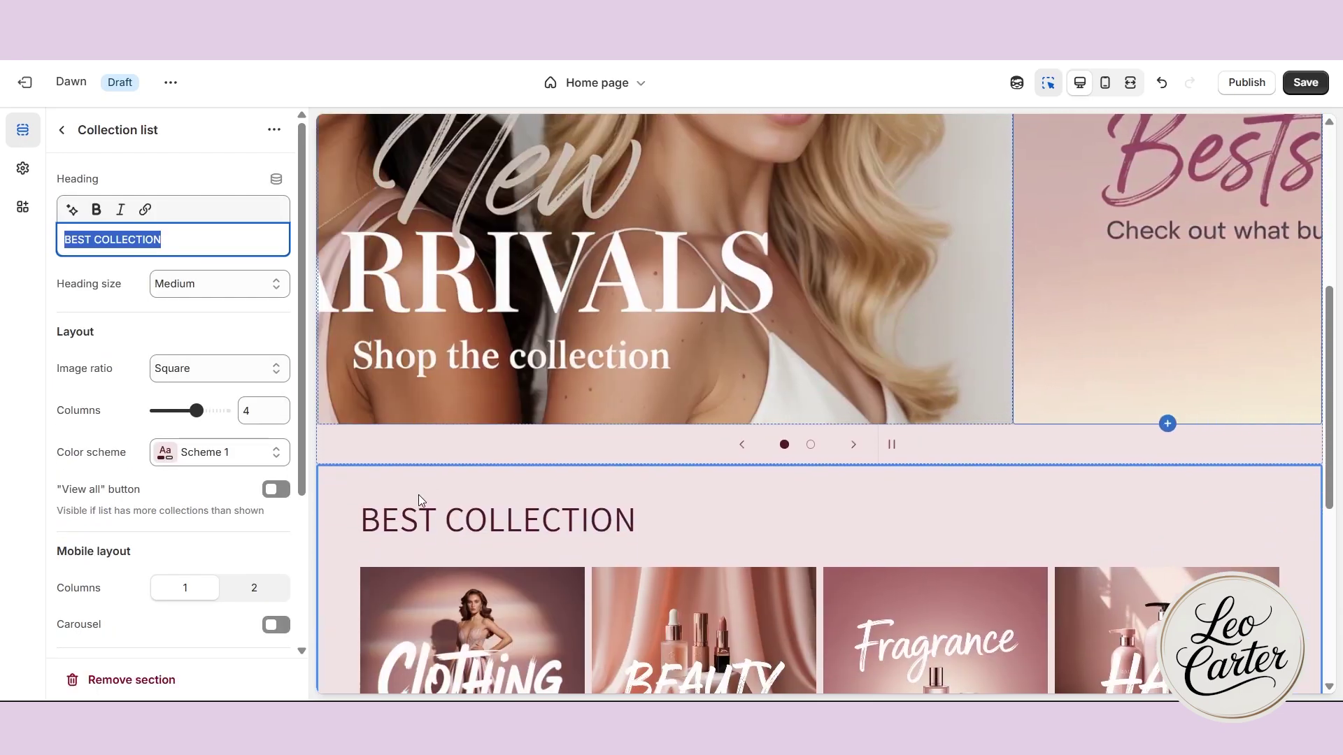
pyautogui.scroll(-6, 420, 499)
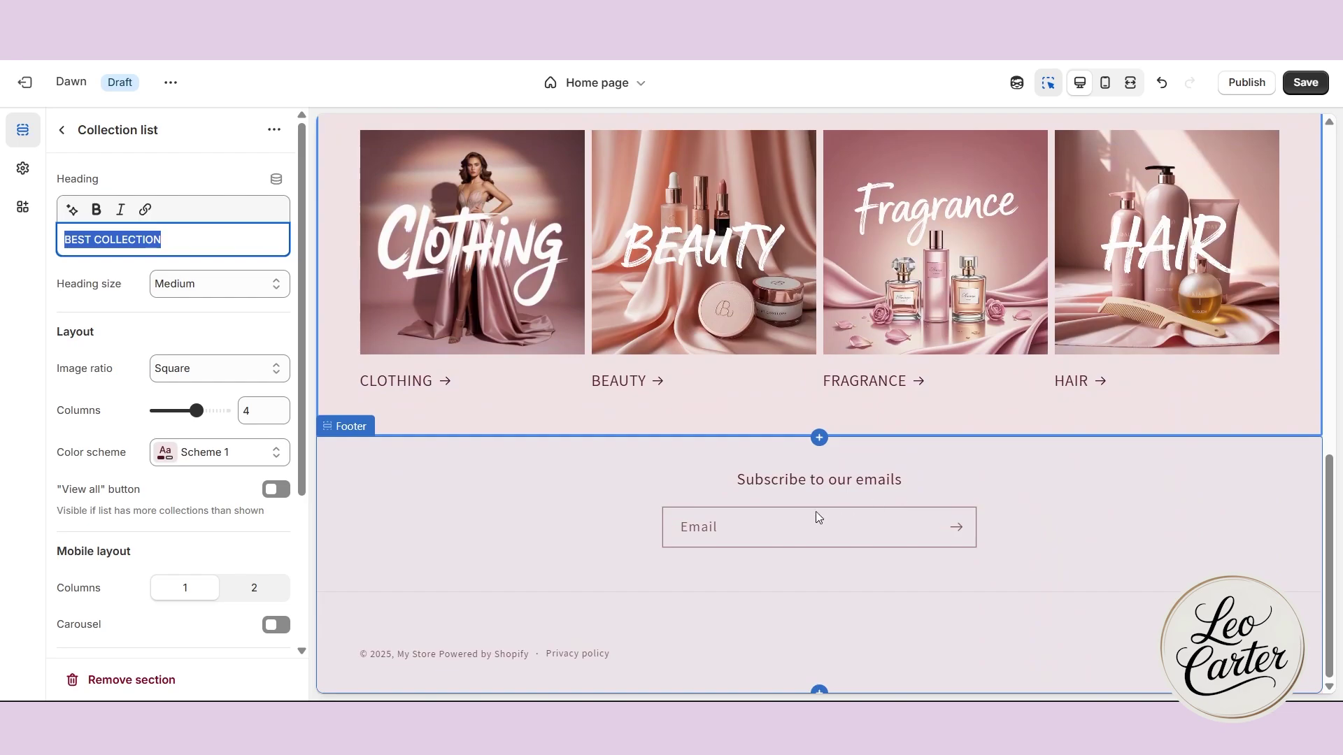
# Try Bodoni Moda as the headings font in the theme's typography settings, and close the font selection without applying it
pyautogui.click(23, 169)
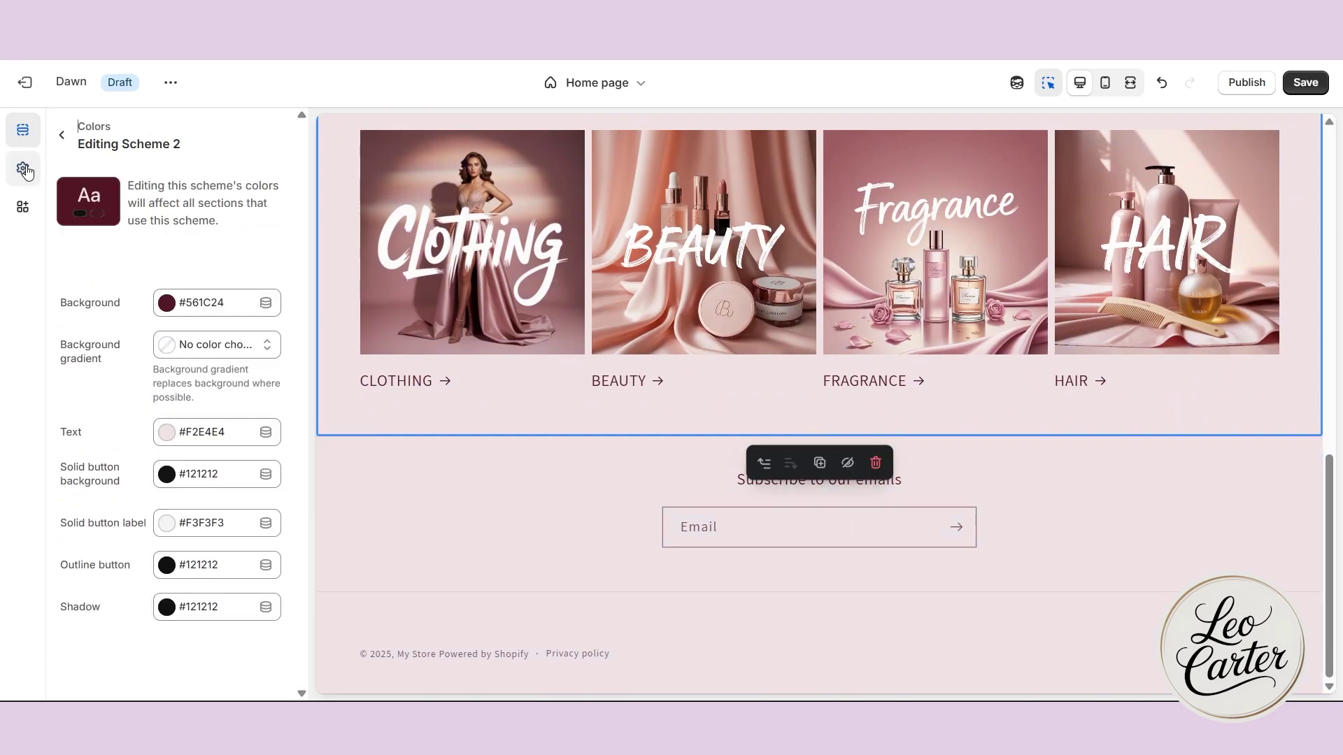
pyautogui.click(60, 136)
pyautogui.click(126, 219)
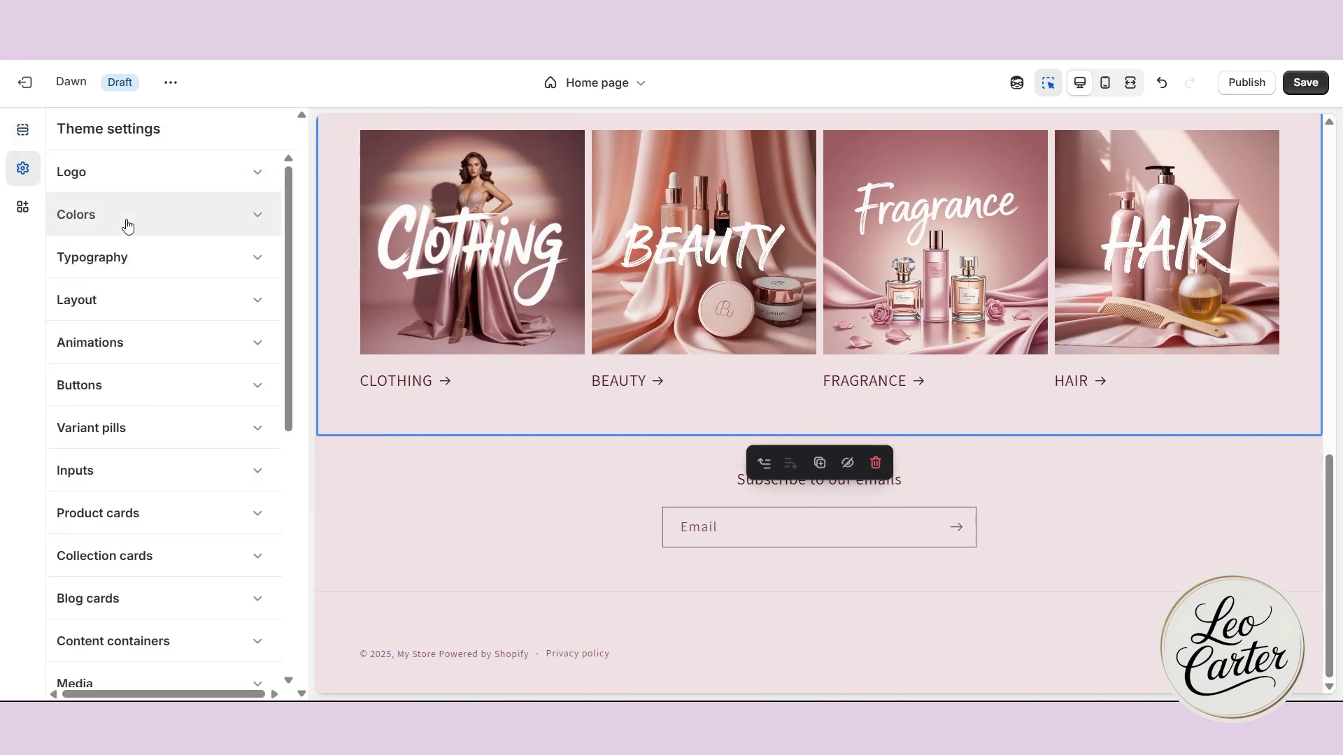
pyautogui.click(123, 270)
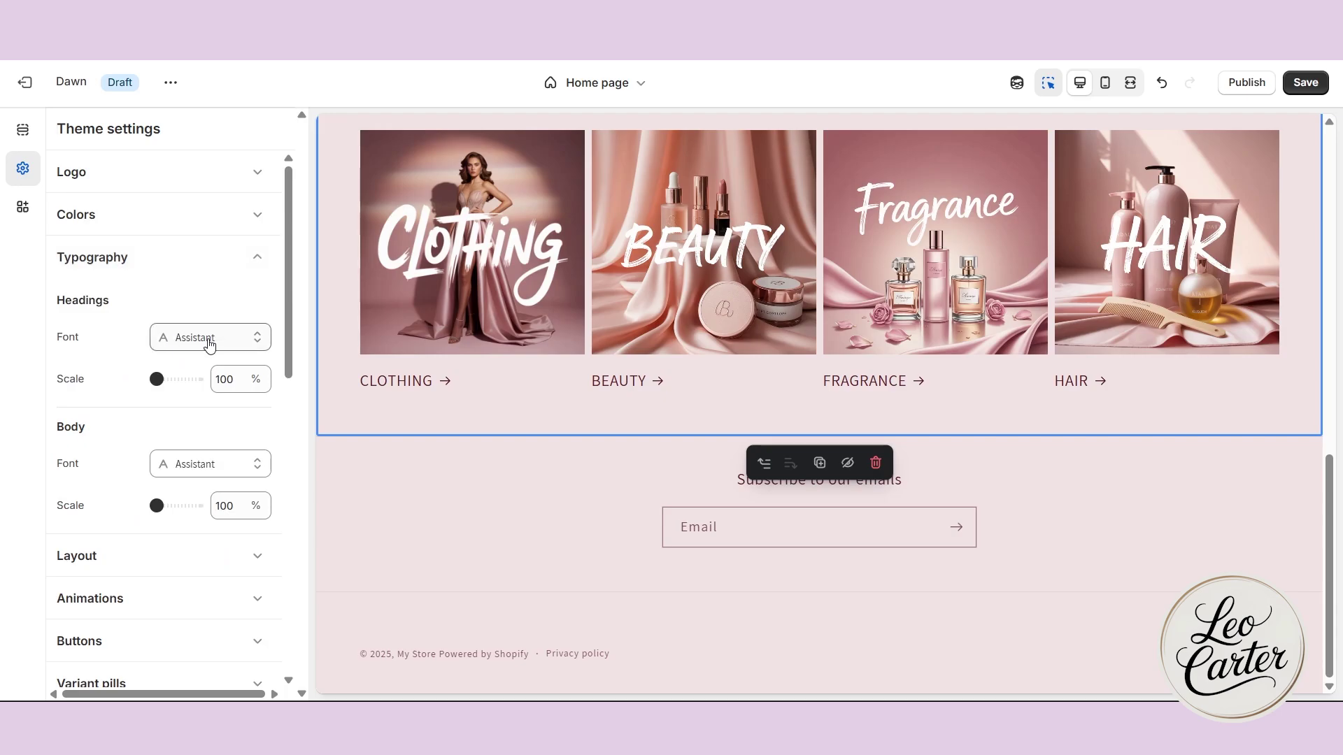
pyautogui.scroll(4, 608, 505)
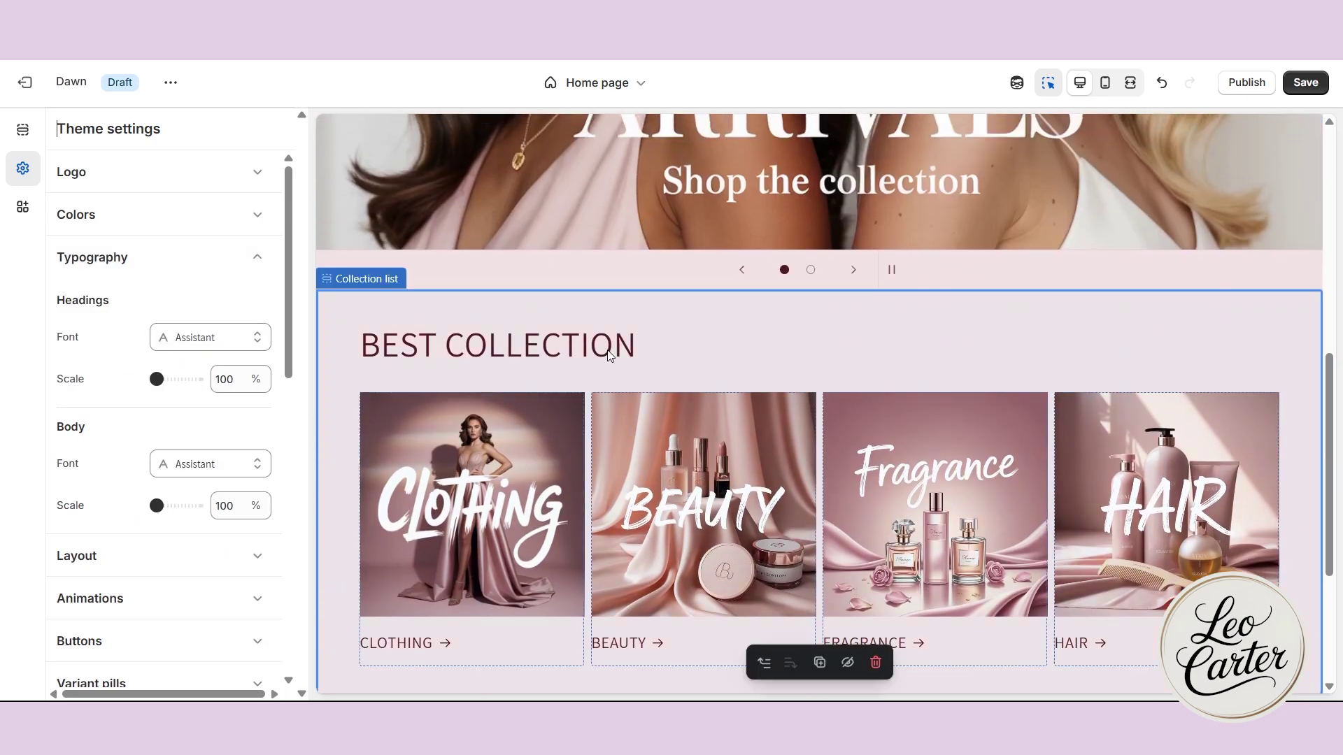
pyautogui.scroll(-3, 614, 358)
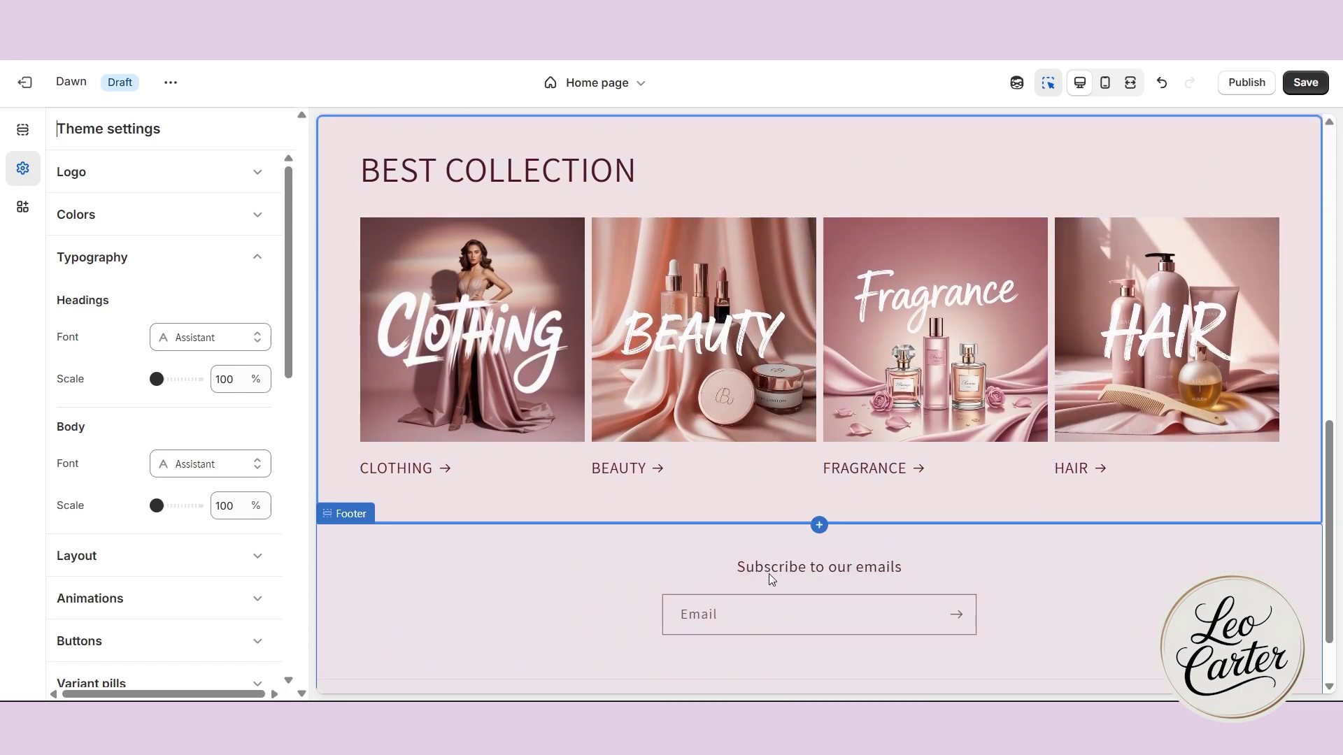
pyautogui.click(205, 338)
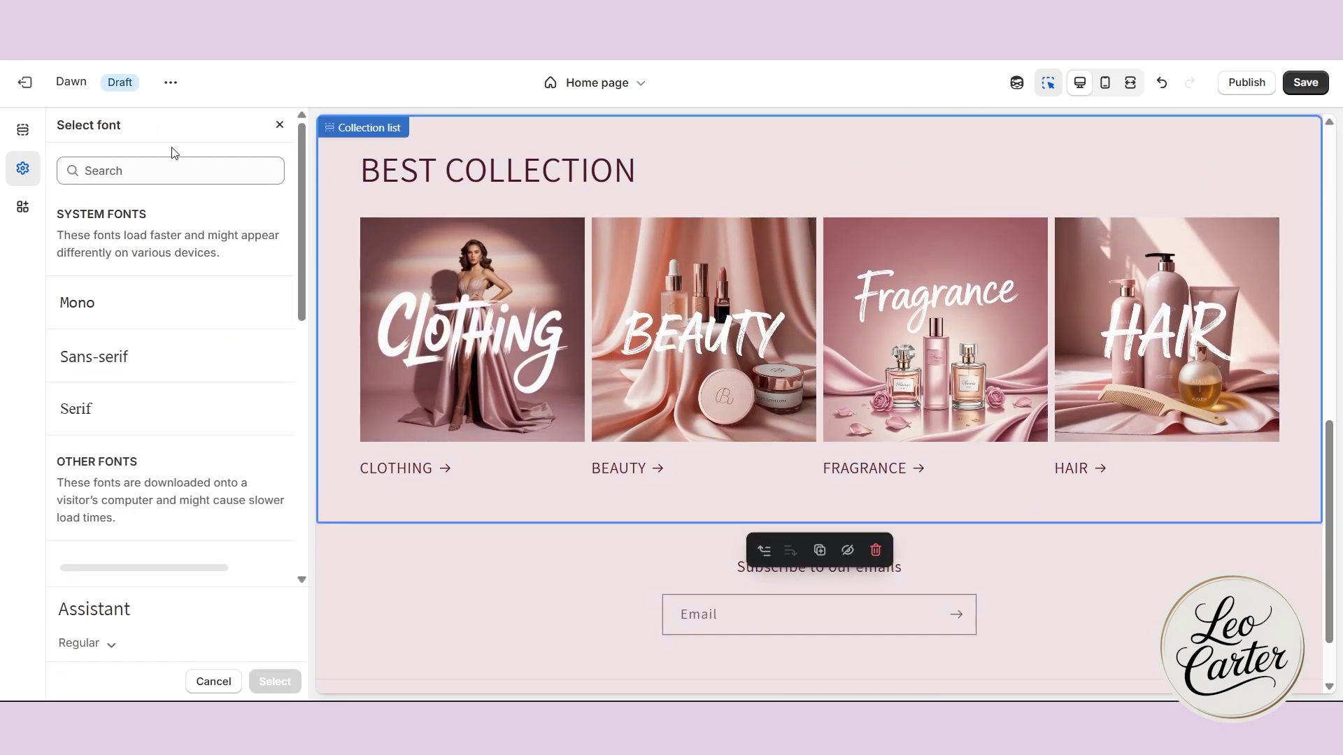
pyautogui.scroll(-5, 152, 391)
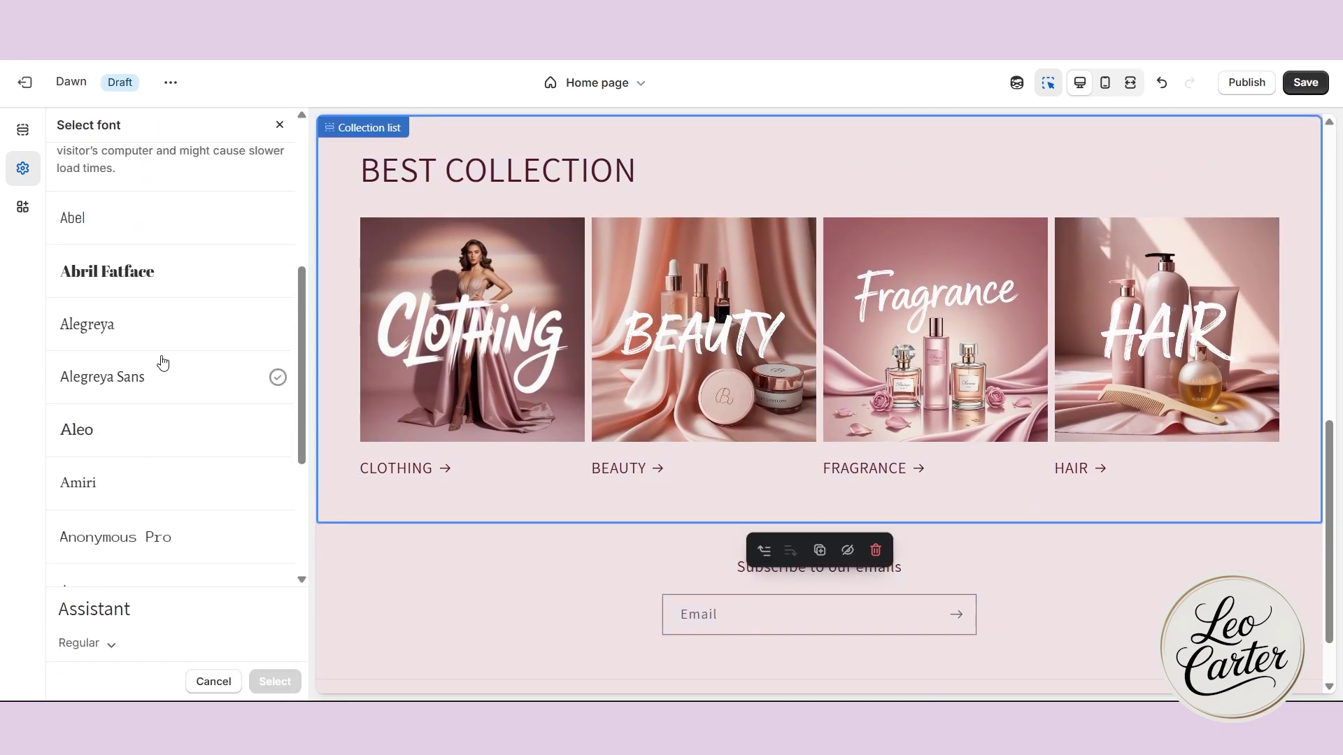
pyautogui.scroll(-3, 171, 441)
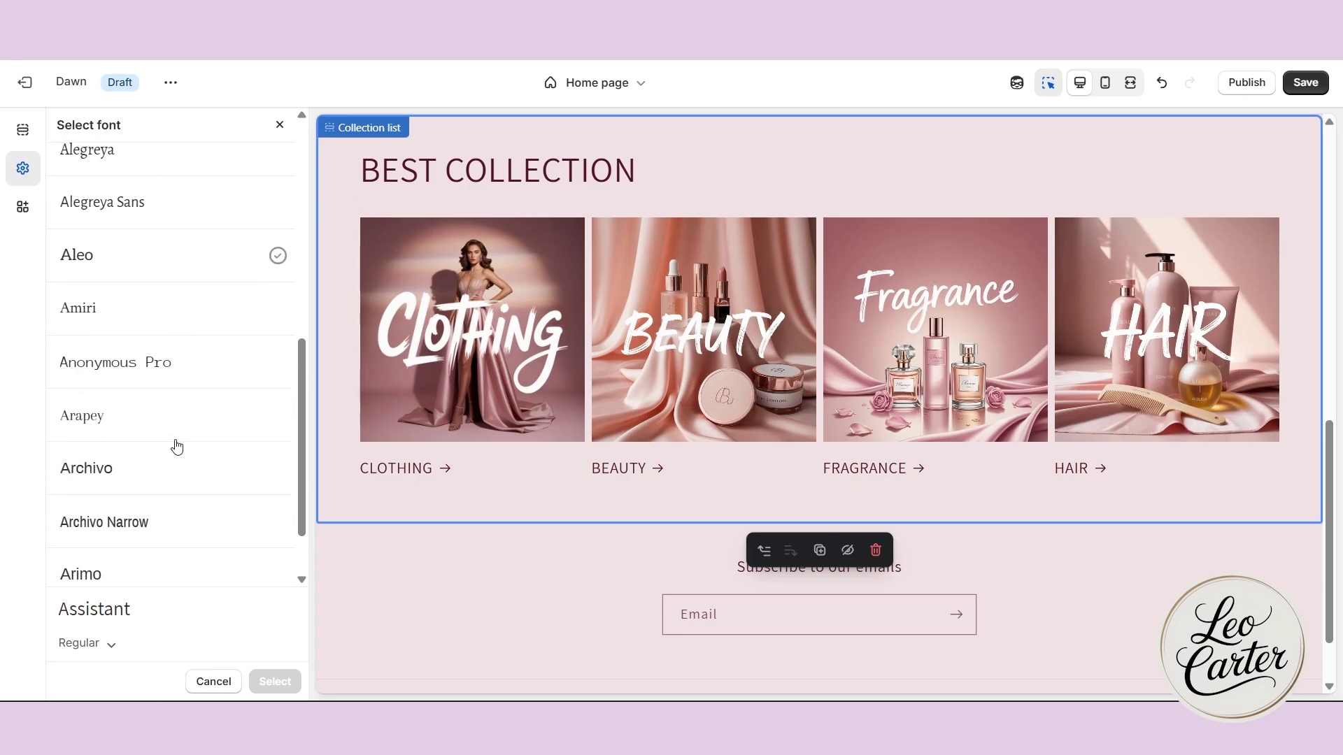
pyautogui.scroll(-10, 177, 446)
pyautogui.click(112, 353)
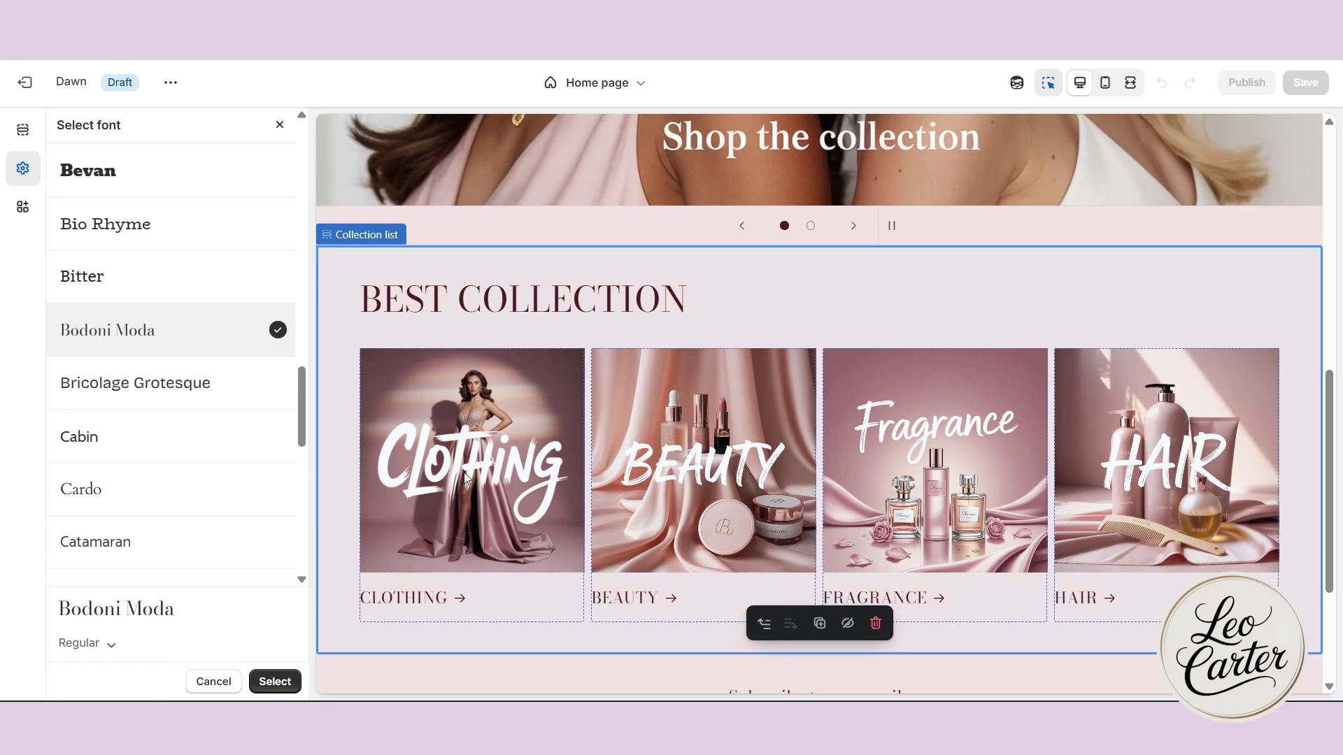
pyautogui.scroll(4, 657, 607)
pyautogui.scroll(5, 719, 476)
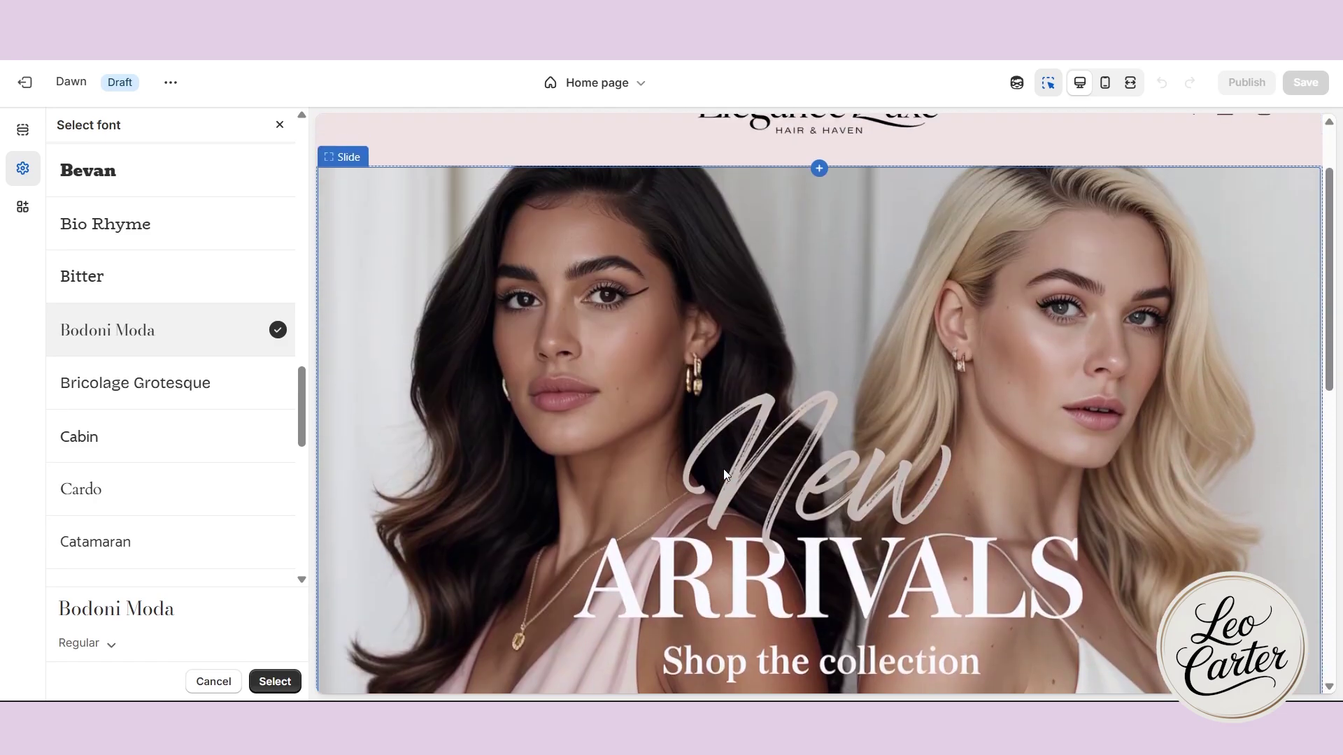
pyautogui.click(280, 126)
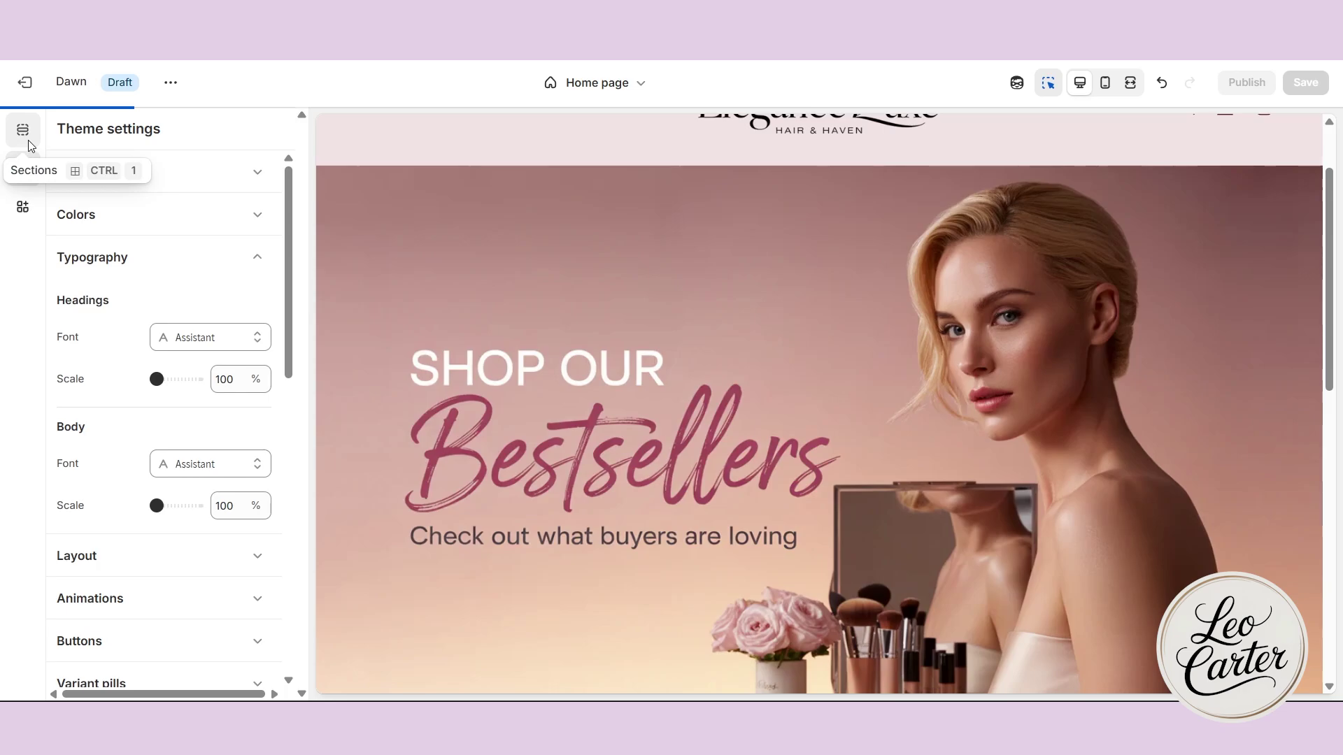
# Add an Image banner section to the template below the collection list and turn off its content container
pyautogui.scroll(-15, 804, 420)
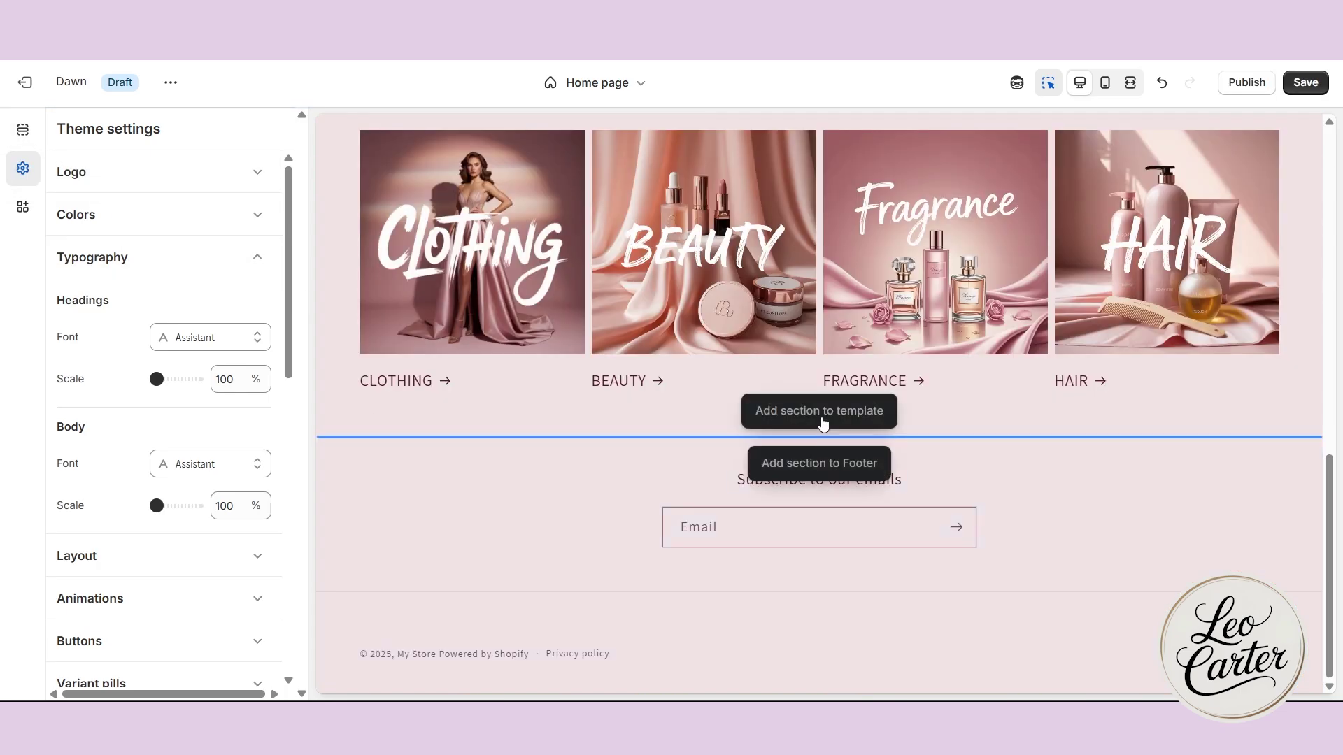
pyautogui.click(807, 429)
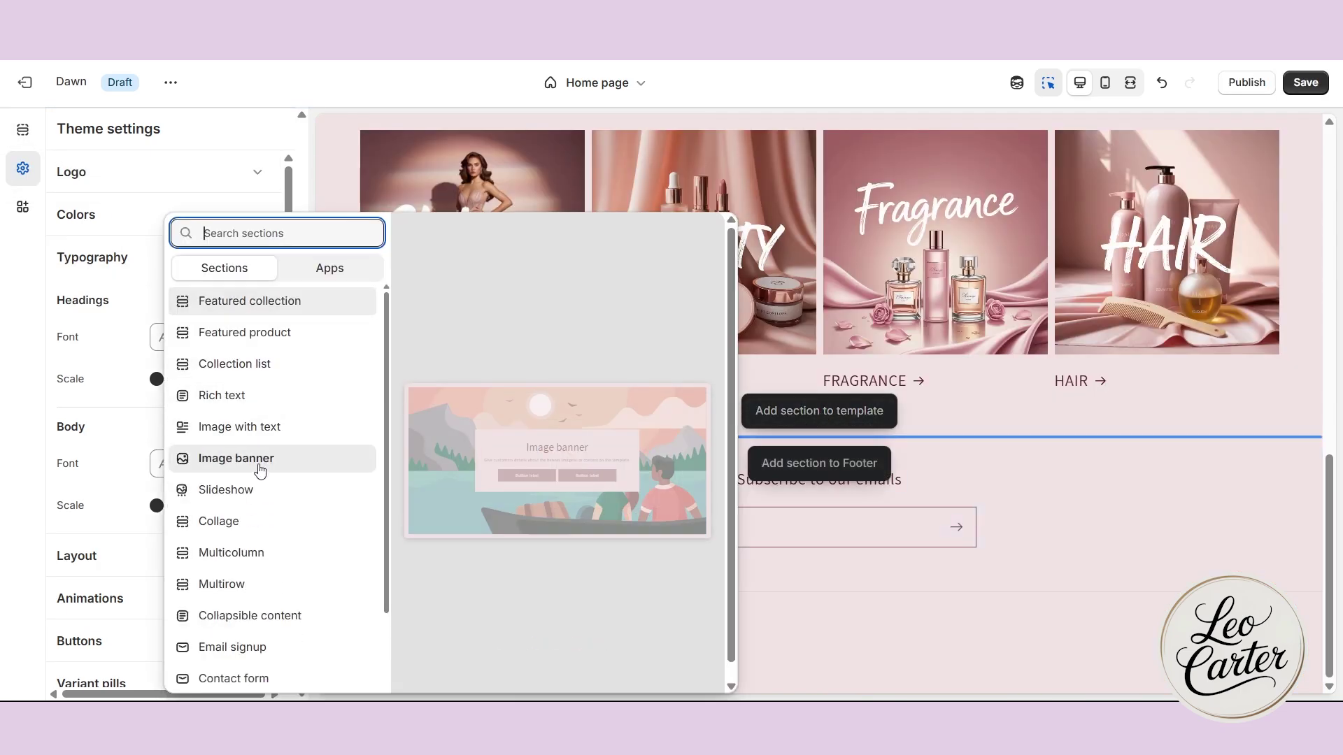
pyautogui.click(260, 457)
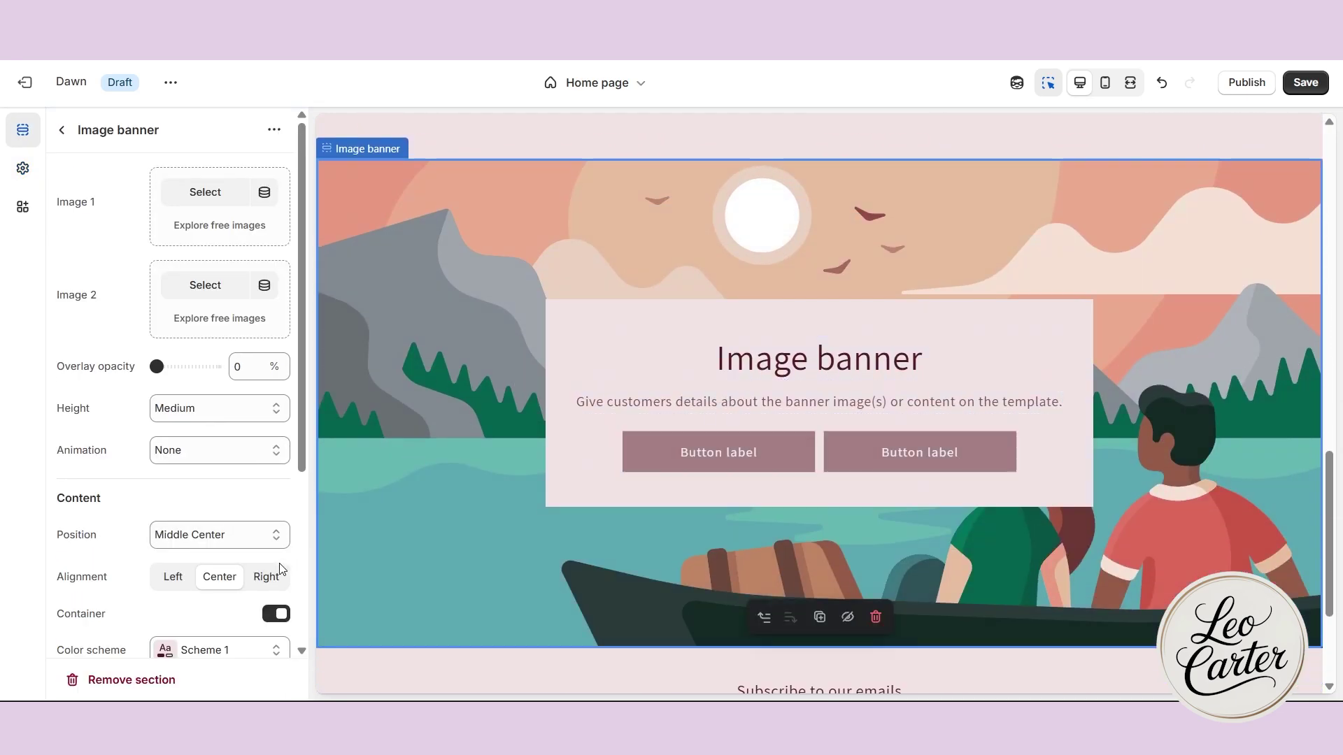
pyautogui.click(276, 611)
pyautogui.scroll(-4, 274, 601)
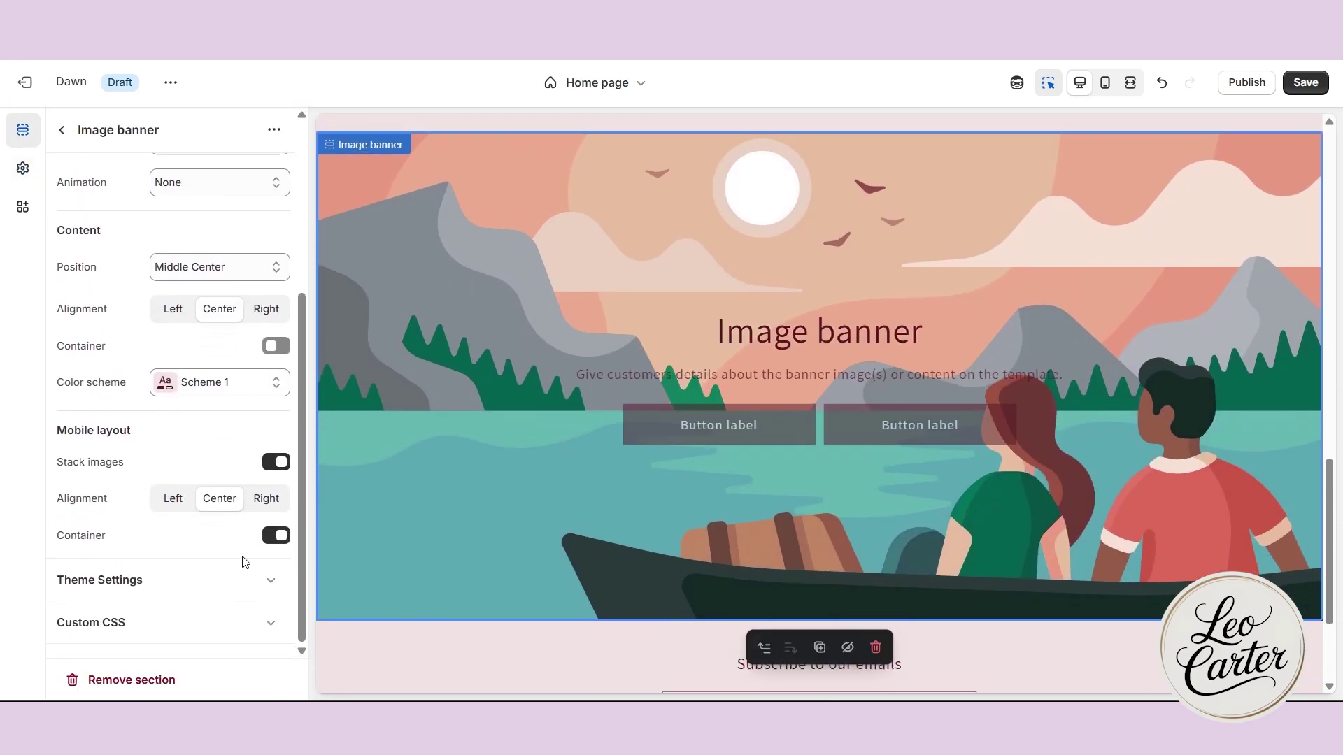
# Turn off the container in the image banner's mobile layout
pyautogui.click(280, 539)
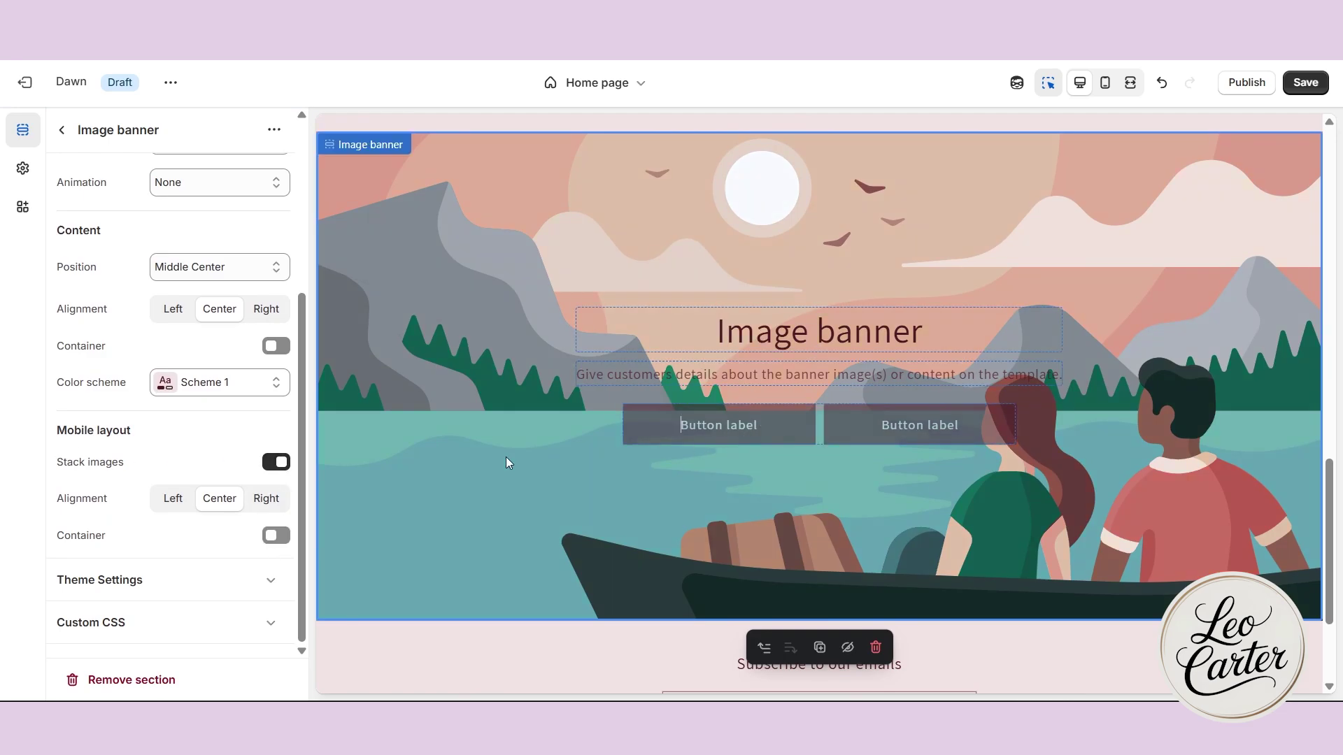
pyautogui.scroll(4, 154, 495)
pyautogui.scroll(-4, 152, 493)
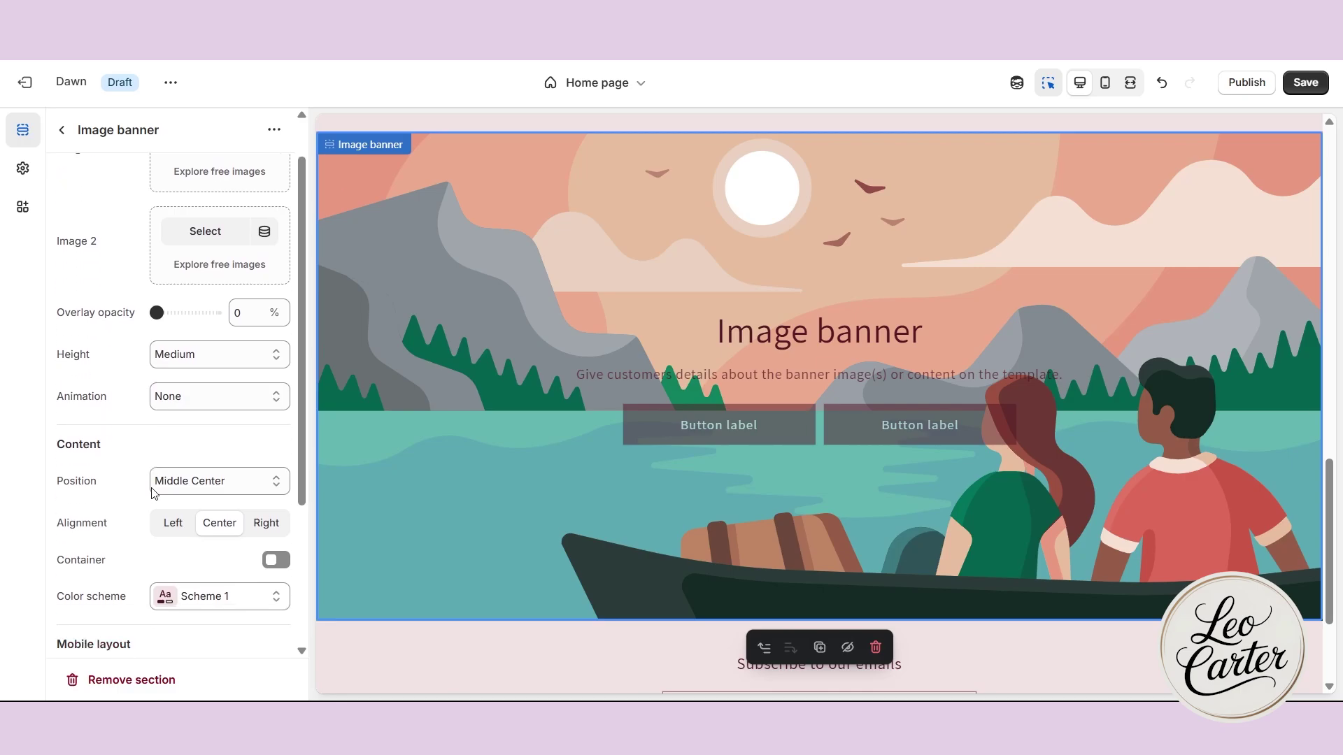
# Clear the first banner button's label and set the second button's label to CONTACT US
pyautogui.click(690, 427)
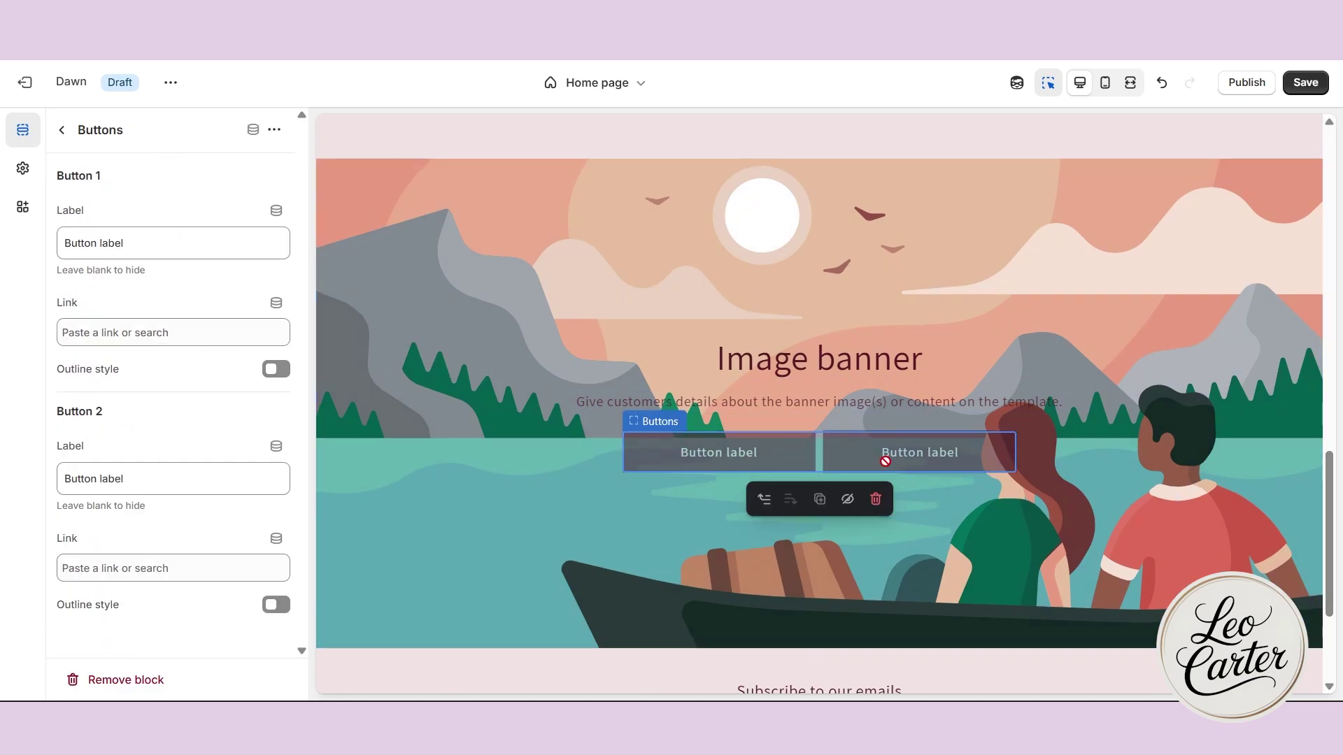
pyautogui.click(94, 241)
pyautogui.moveTo(94, 242); pyautogui.dragTo(10, 225)
pyautogui.press('BackSpace')
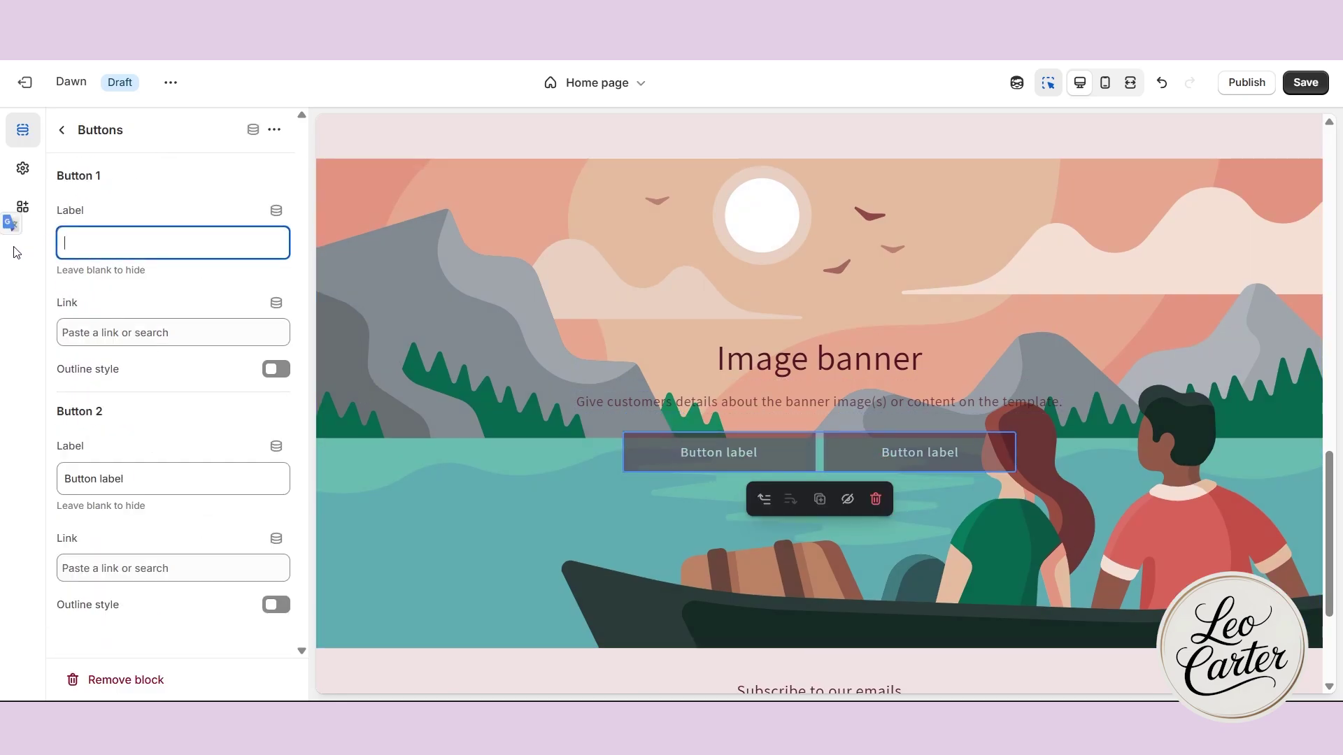
pyautogui.moveTo(171, 476); pyautogui.dragTo(2, 474)
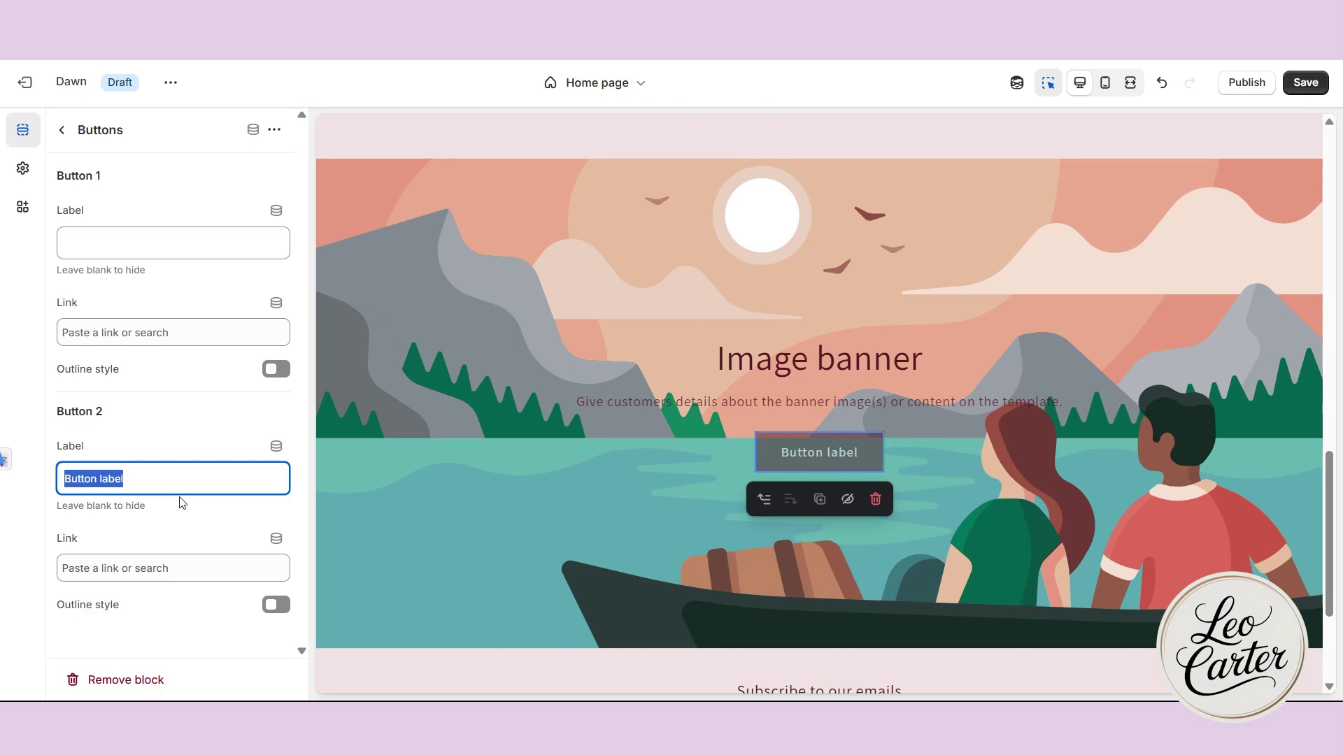
pyautogui.write('CON')
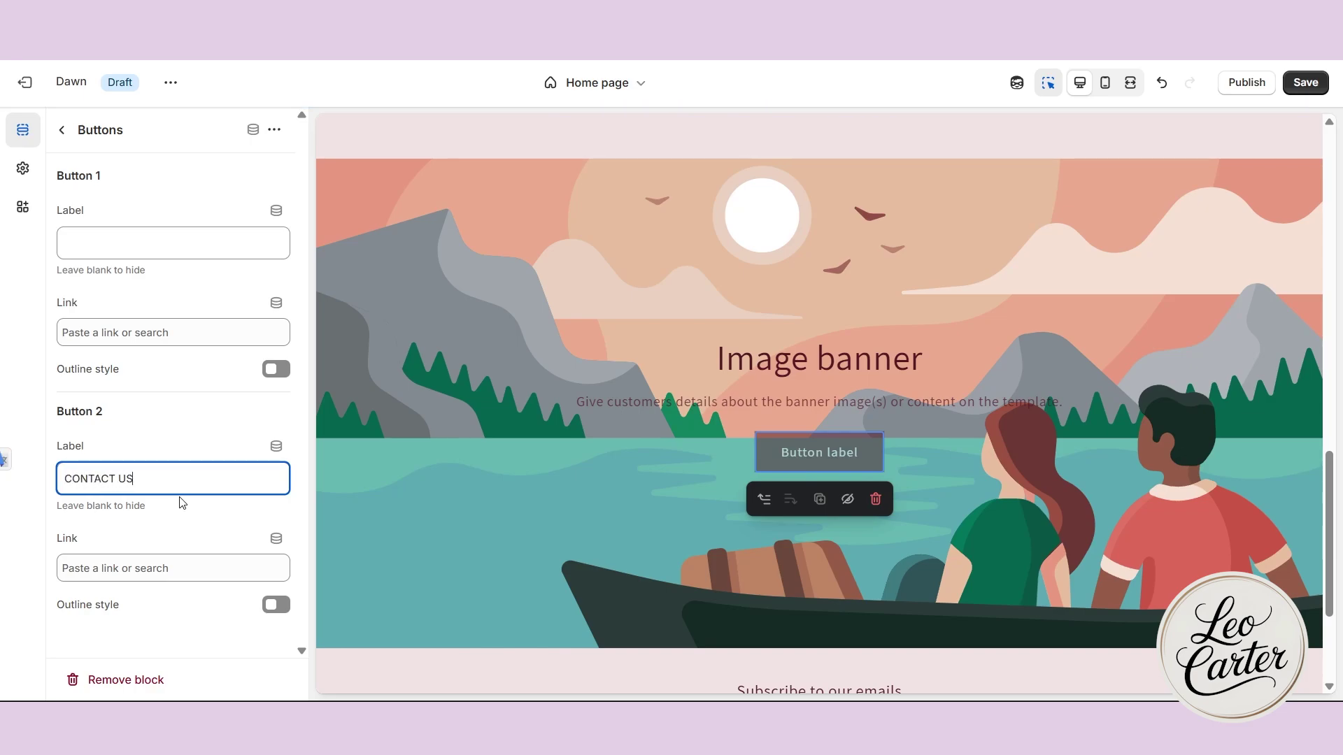
pyautogui.write('TACT US')
# Link the CONTACT US button to the Contact page
pyautogui.click(186, 568)
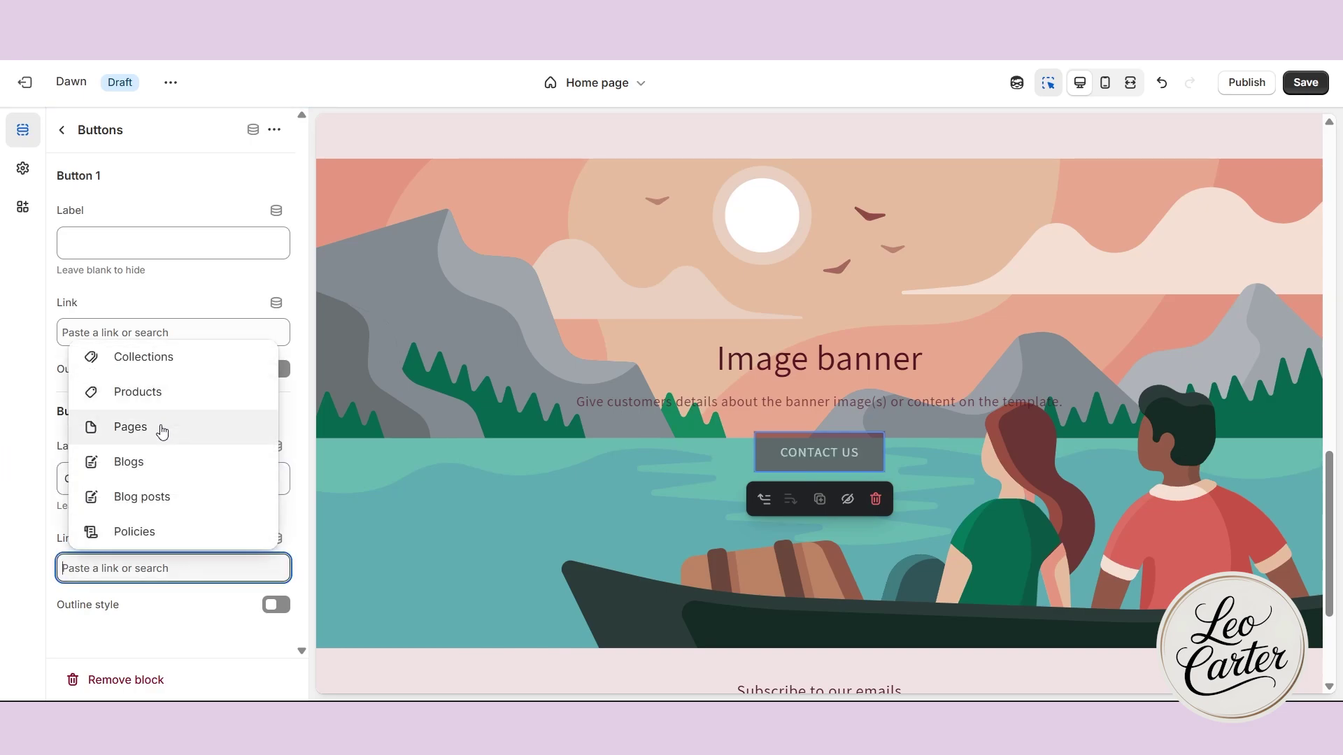
pyautogui.click(163, 432)
pyautogui.click(122, 537)
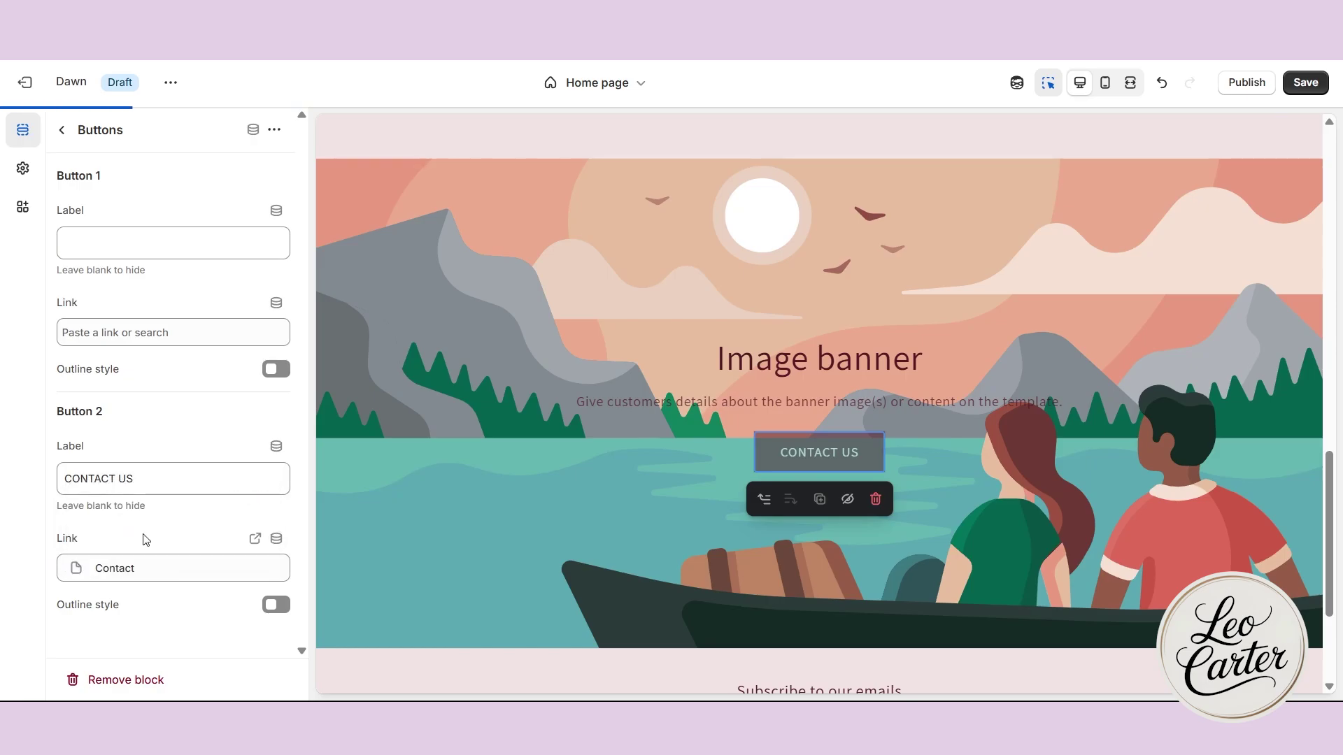
# Set the image banner's color scheme to Scheme 2
pyautogui.click(330, 503)
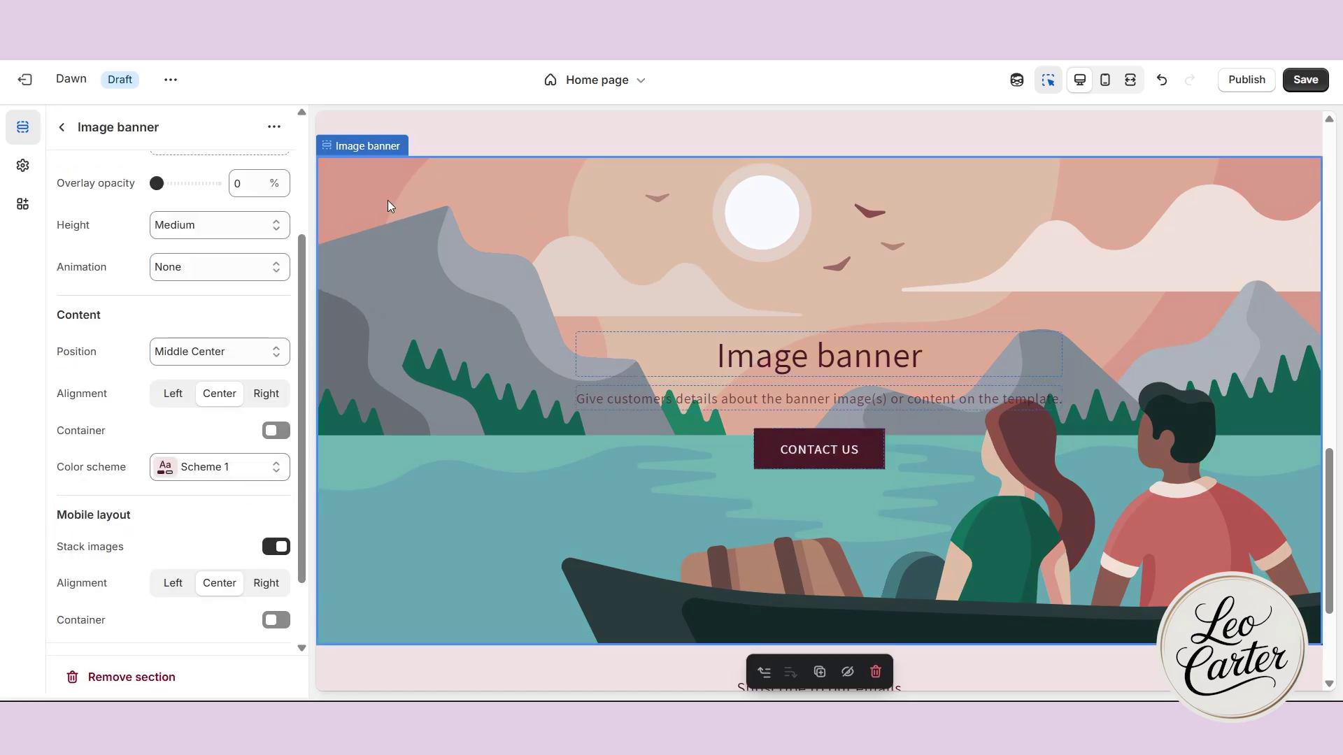
pyautogui.click(210, 469)
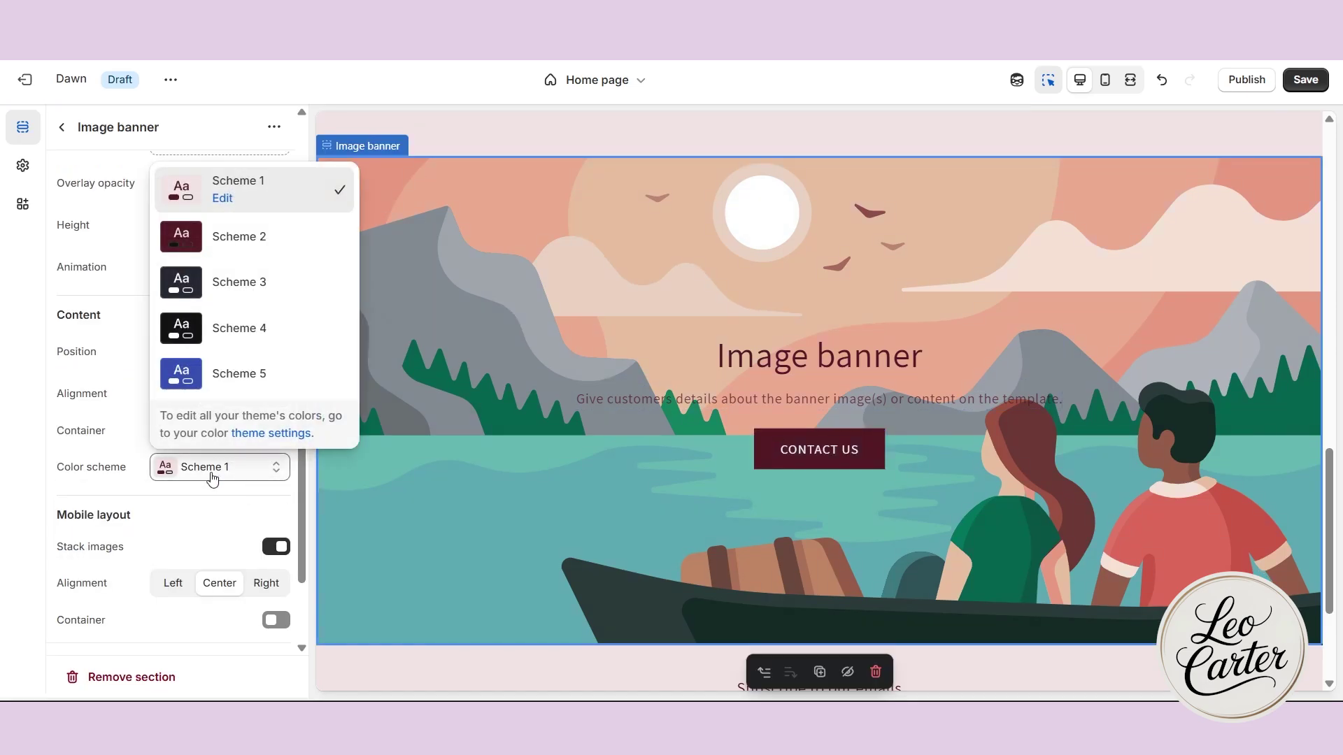
pyautogui.click(245, 241)
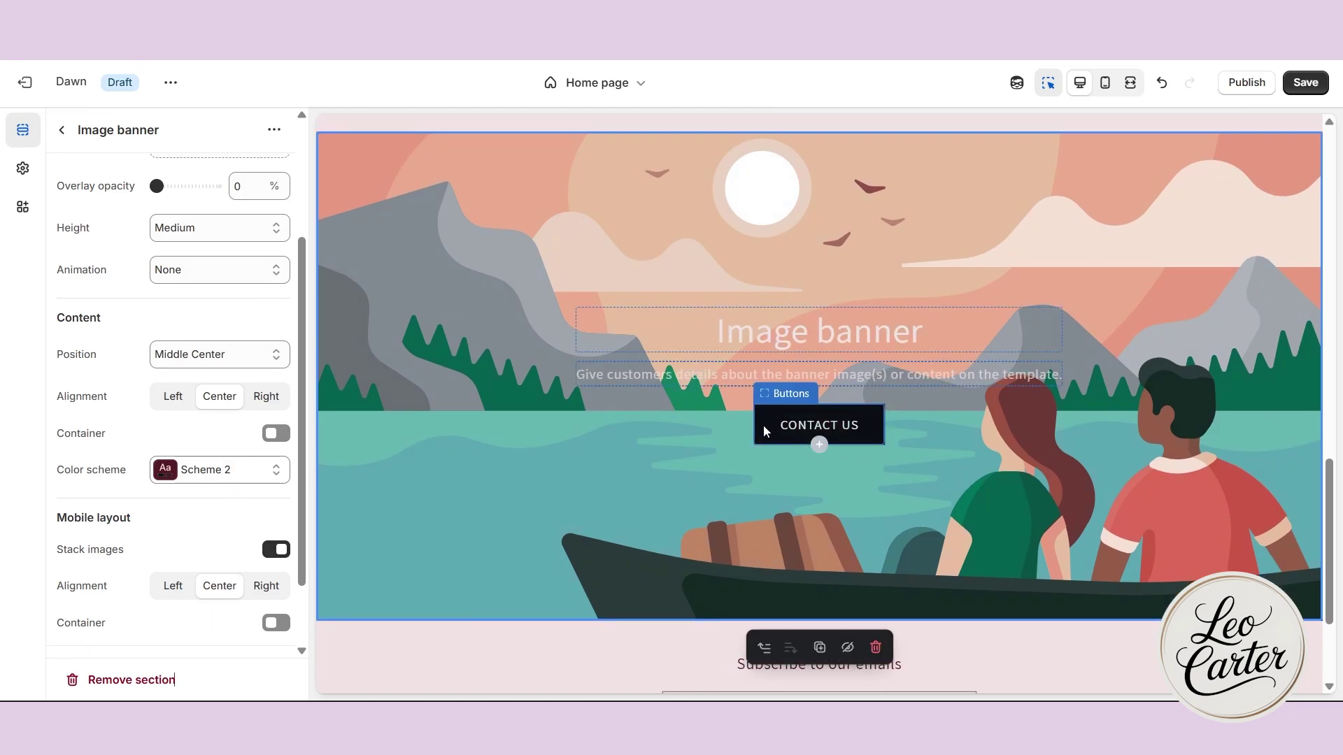
# Edit Scheme 2 so its solid button background is #561C24
pyautogui.click(256, 470)
pyautogui.click(225, 247)
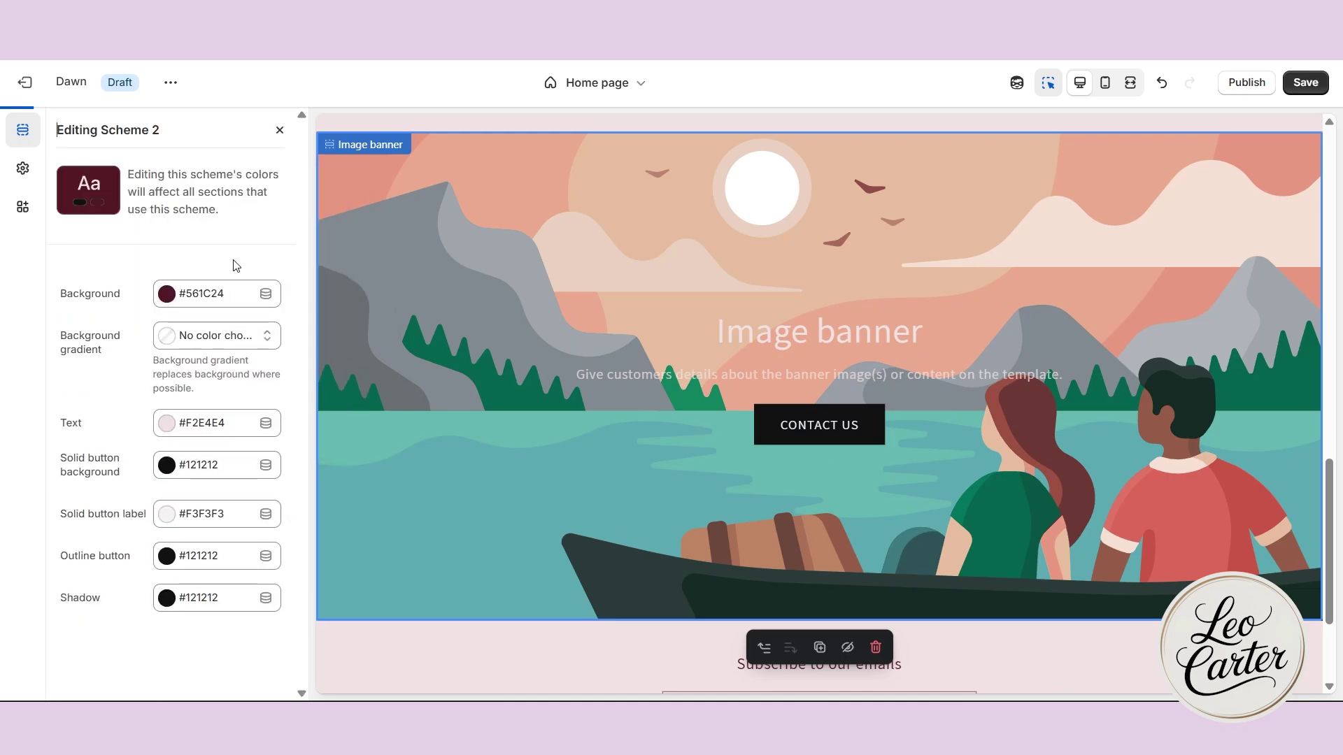
pyautogui.click(201, 465)
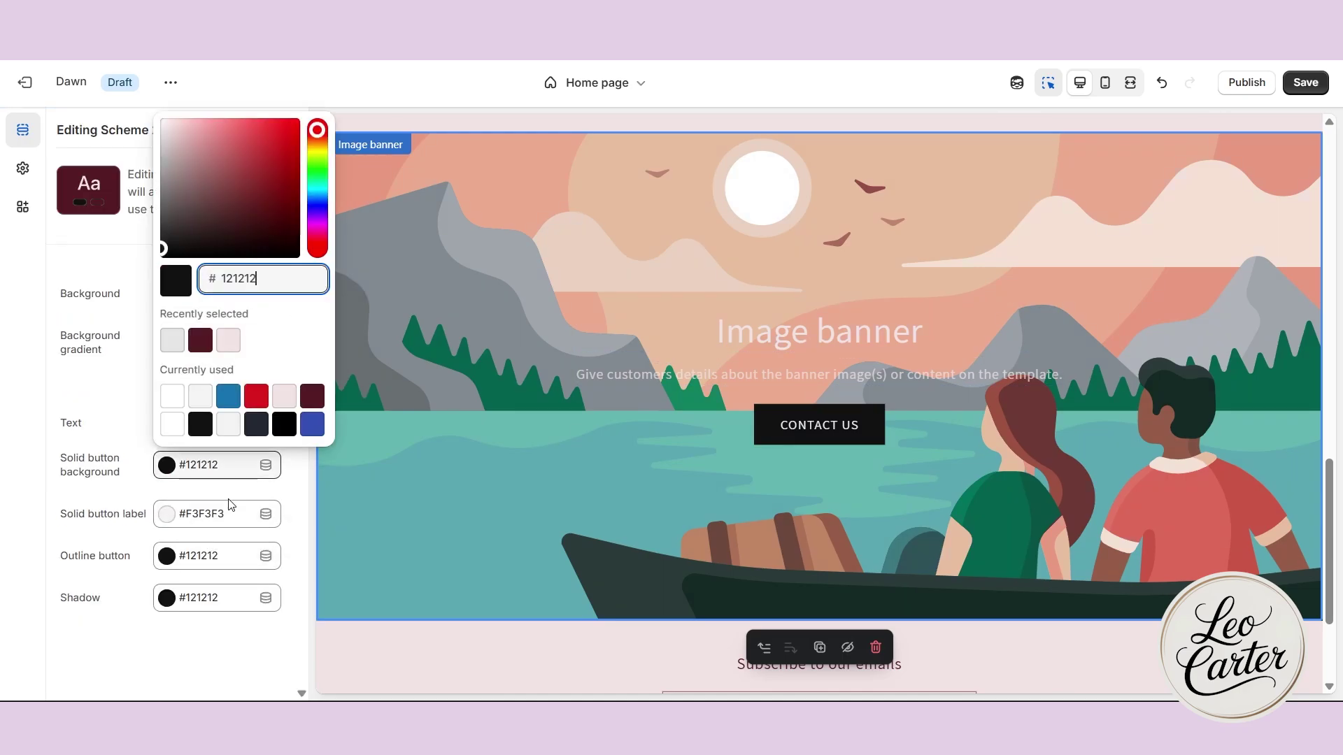
pyautogui.moveTo(218, 252); pyautogui.dragTo(145, 91)
pyautogui.click(142, 87)
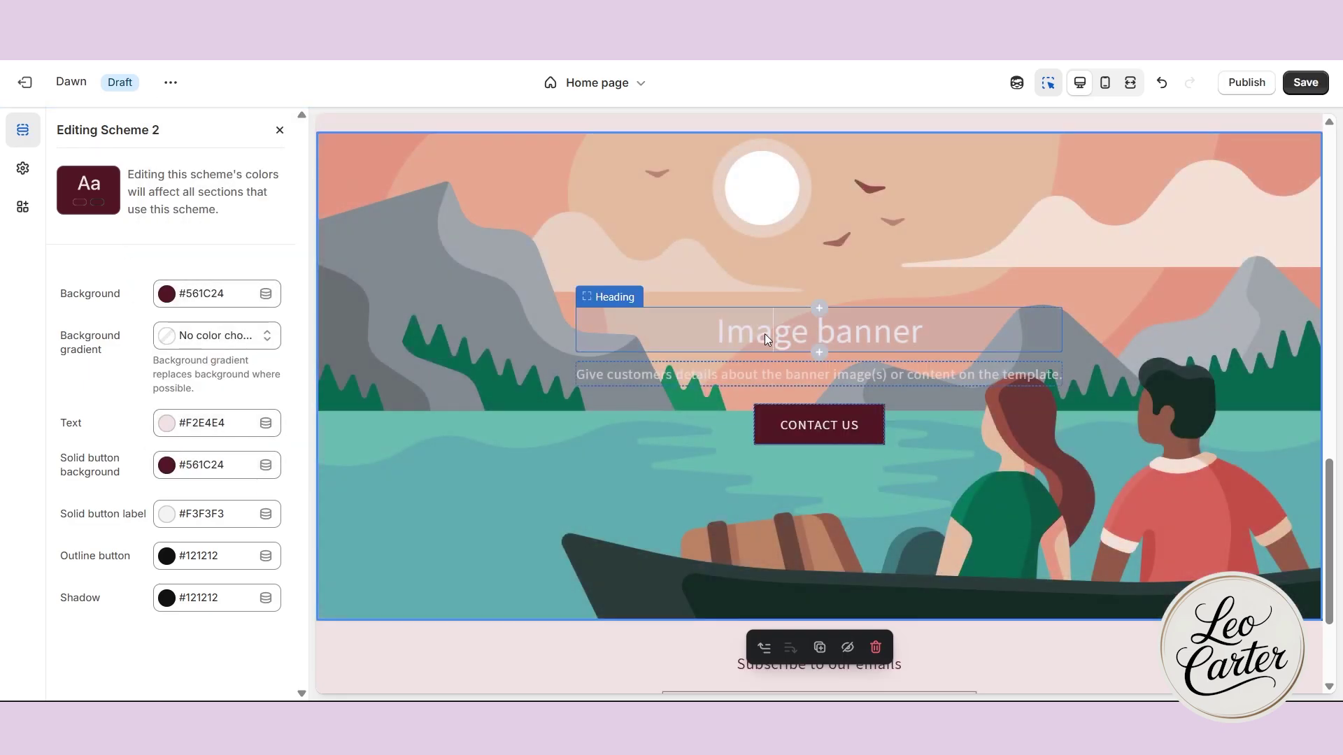
# Replace the banner's heading with "About Us" in bold italic serif lettering
pyautogui.click(765, 333)
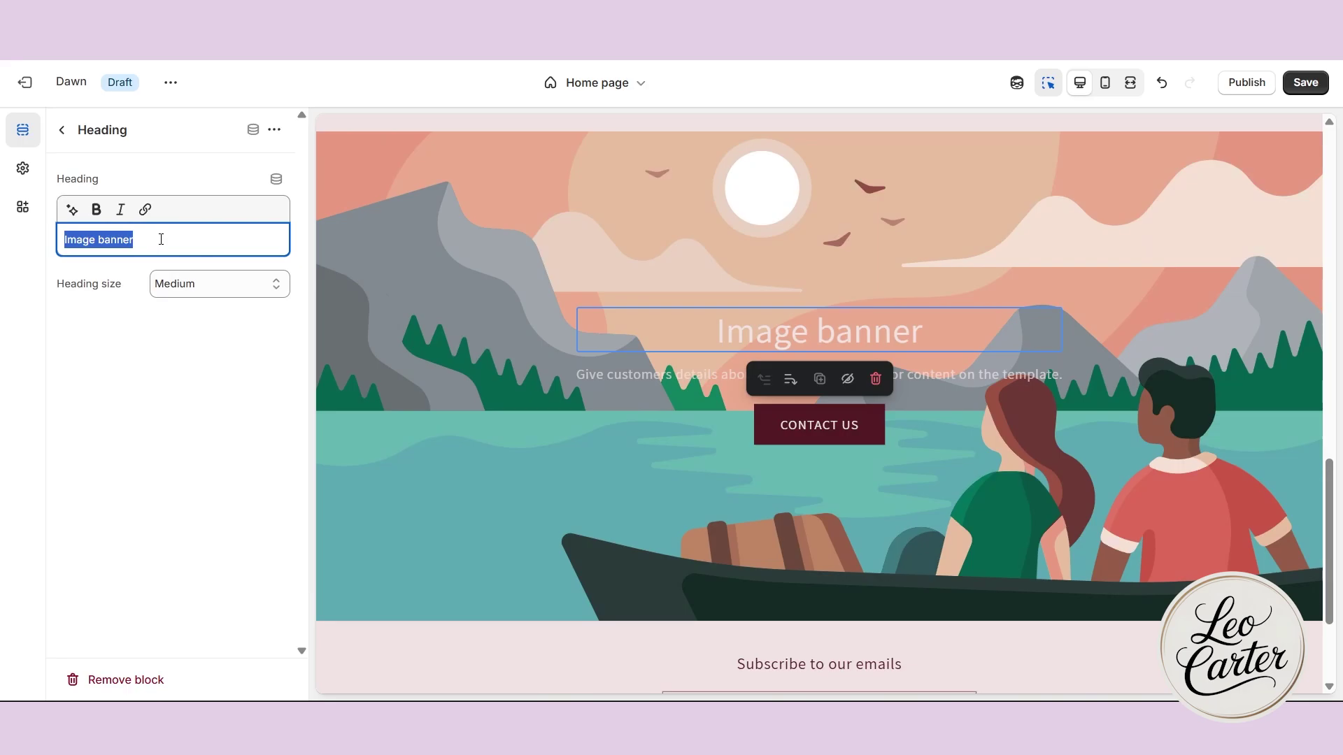
pyautogui.write('About Us')
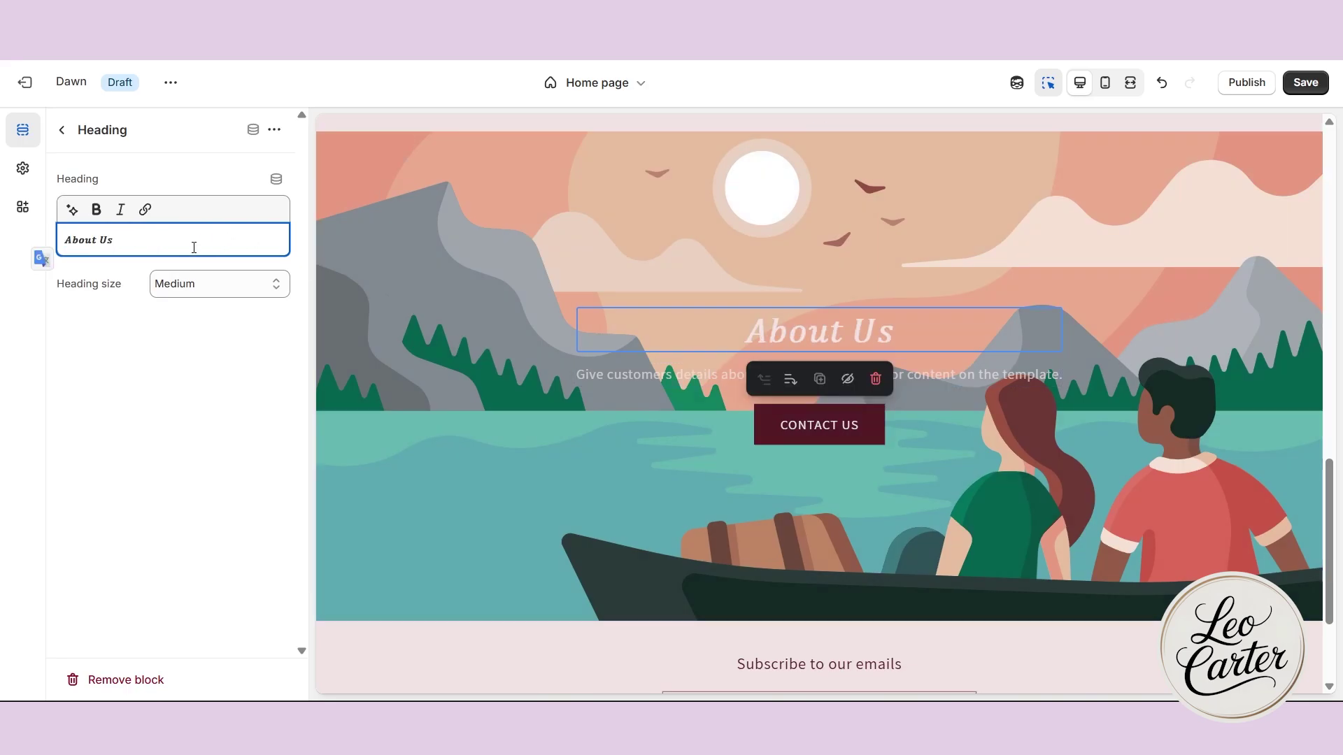
pyautogui.moveTo(142, 249); pyautogui.dragTo(72, 242)
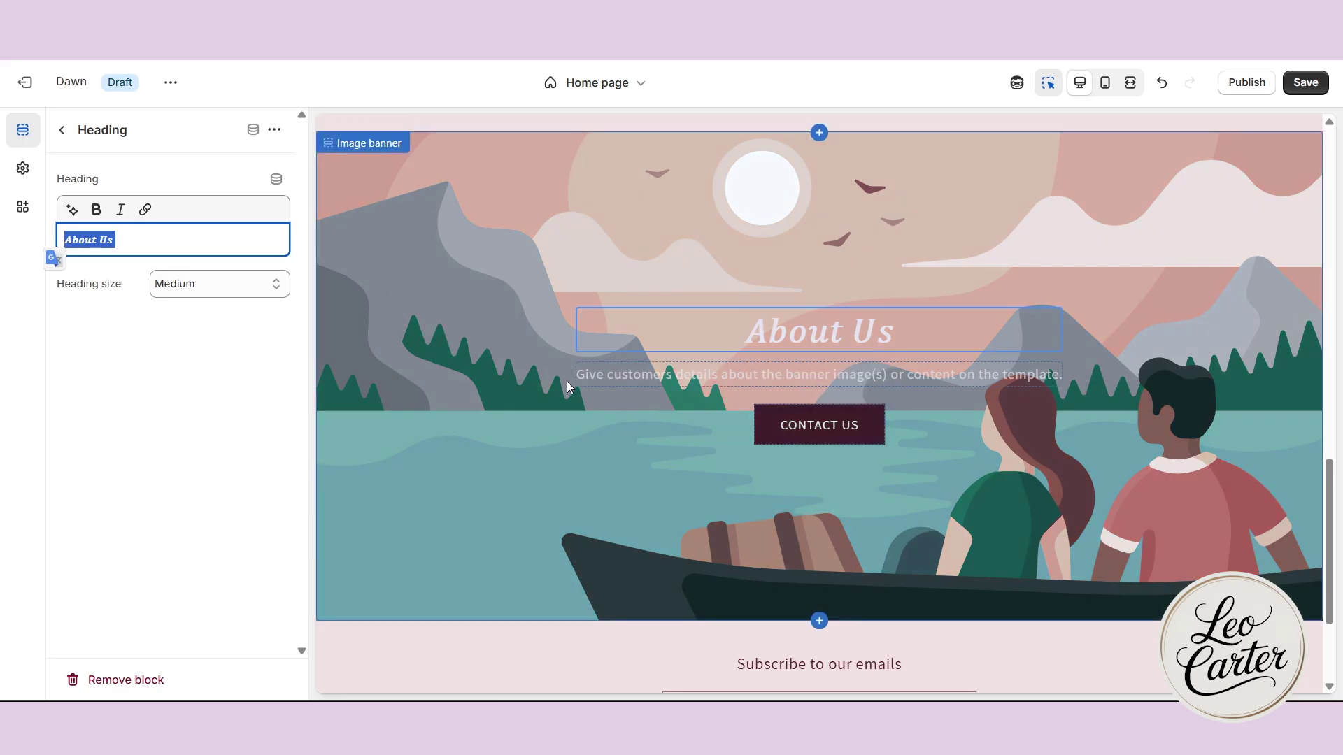
# Switch to ChatGPT to review the cursive "About Us" text variants, and return to the theme editor
pyautogui.hotkey('ctrl', 'Tab')
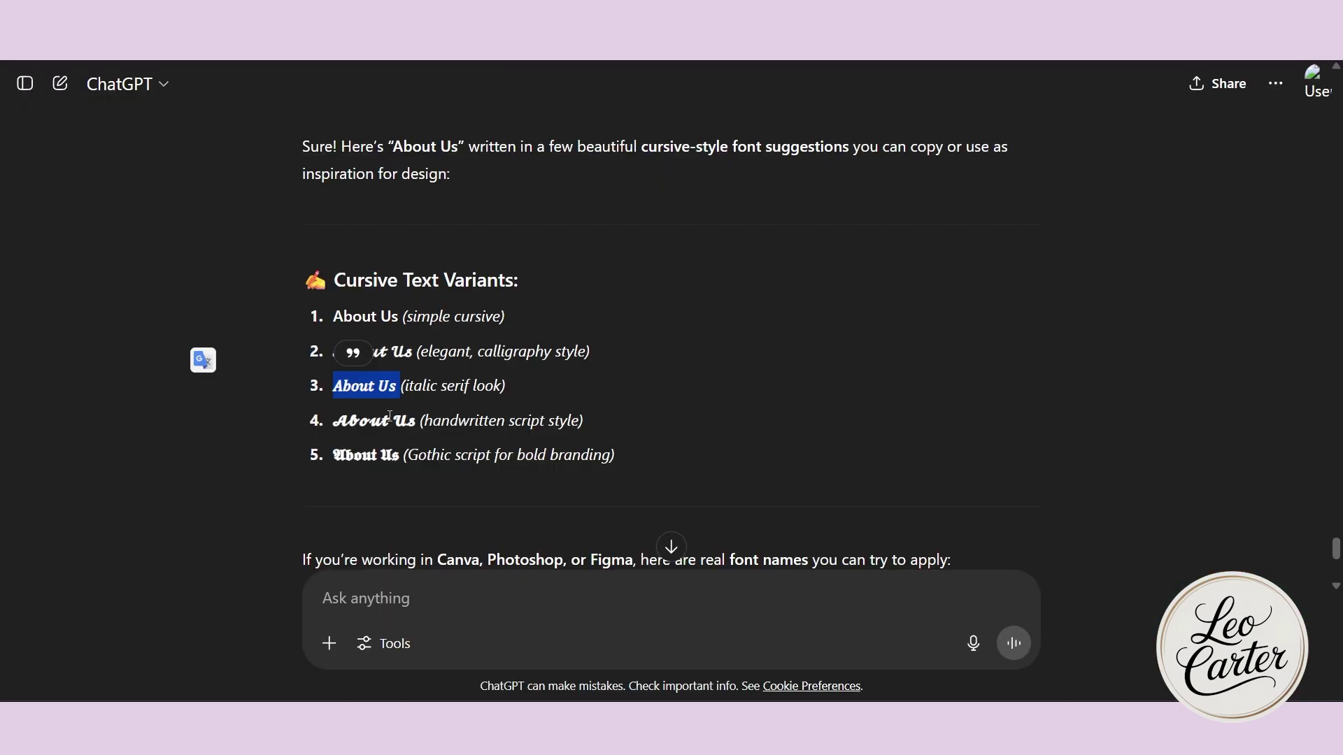
pyautogui.click(532, 419)
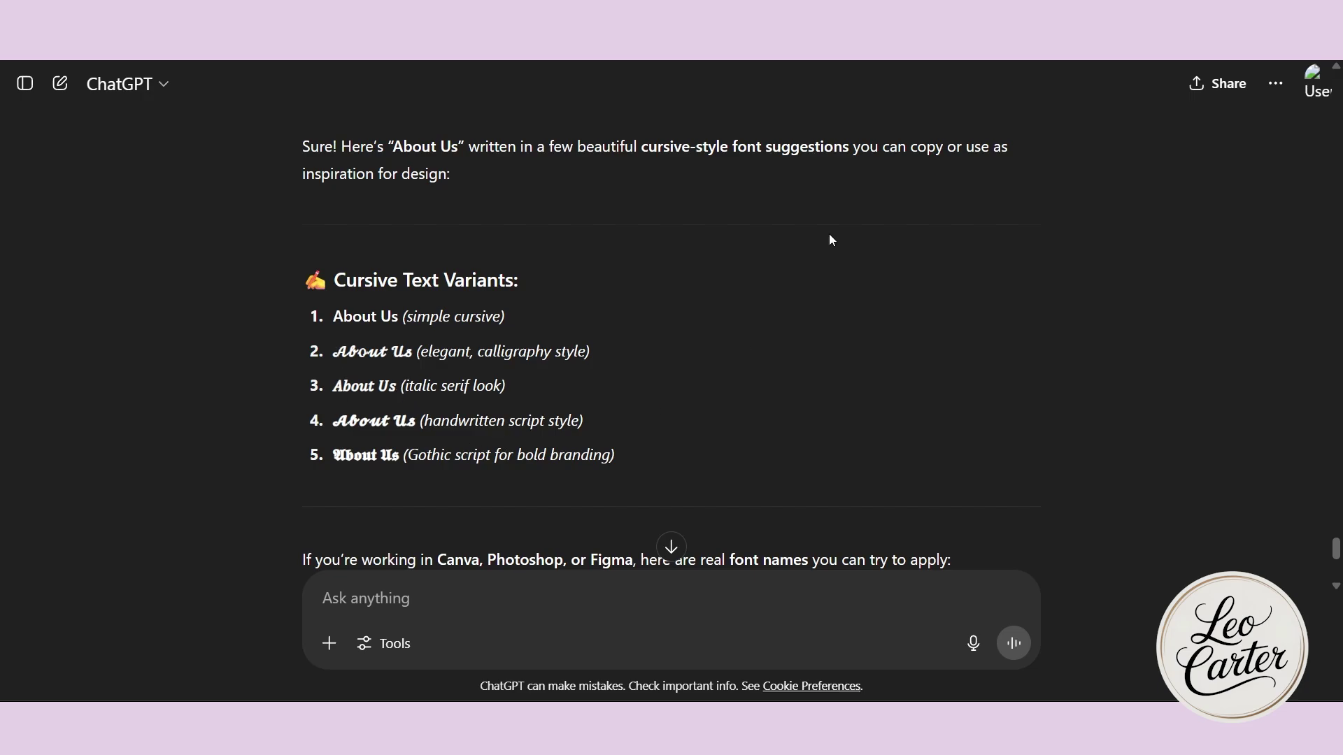
pyautogui.click(1008, 15)
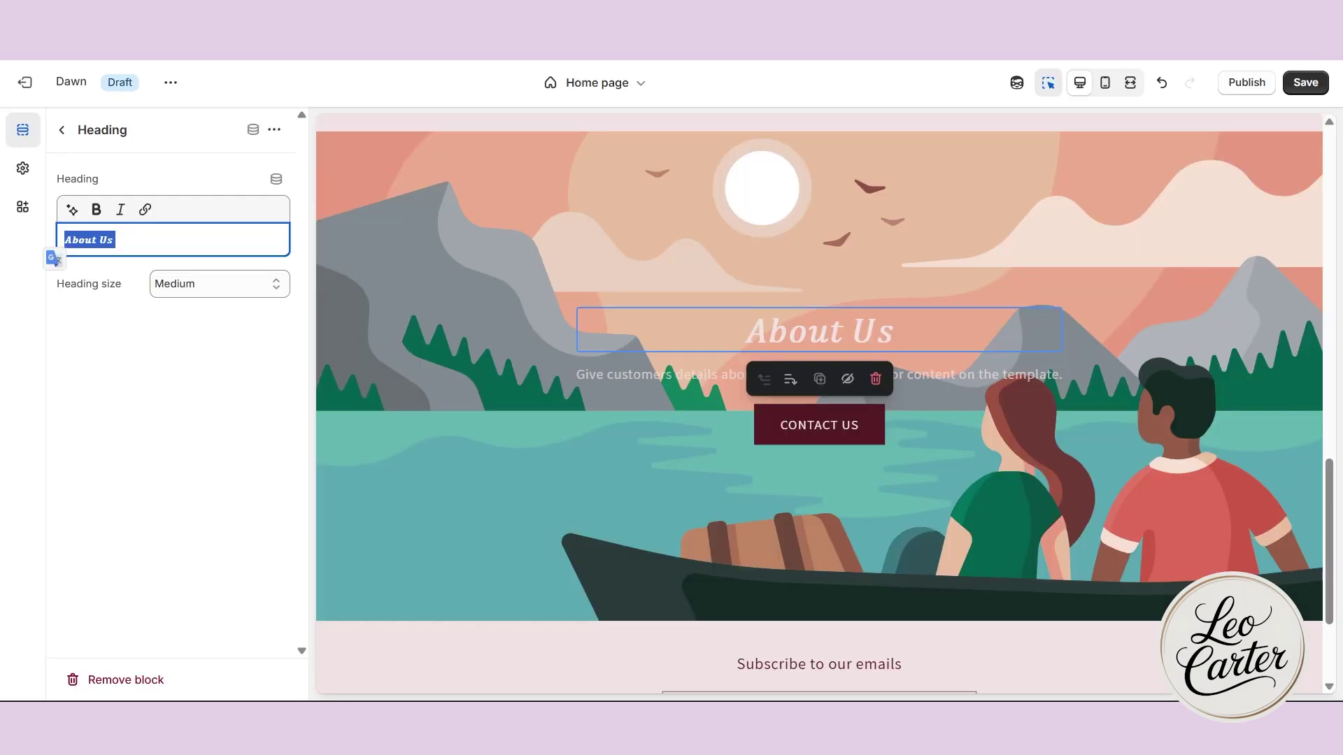
# Replace the banner's text with the Elegance Luke brand description and italicize everything after the brand name
pyautogui.click(618, 379)
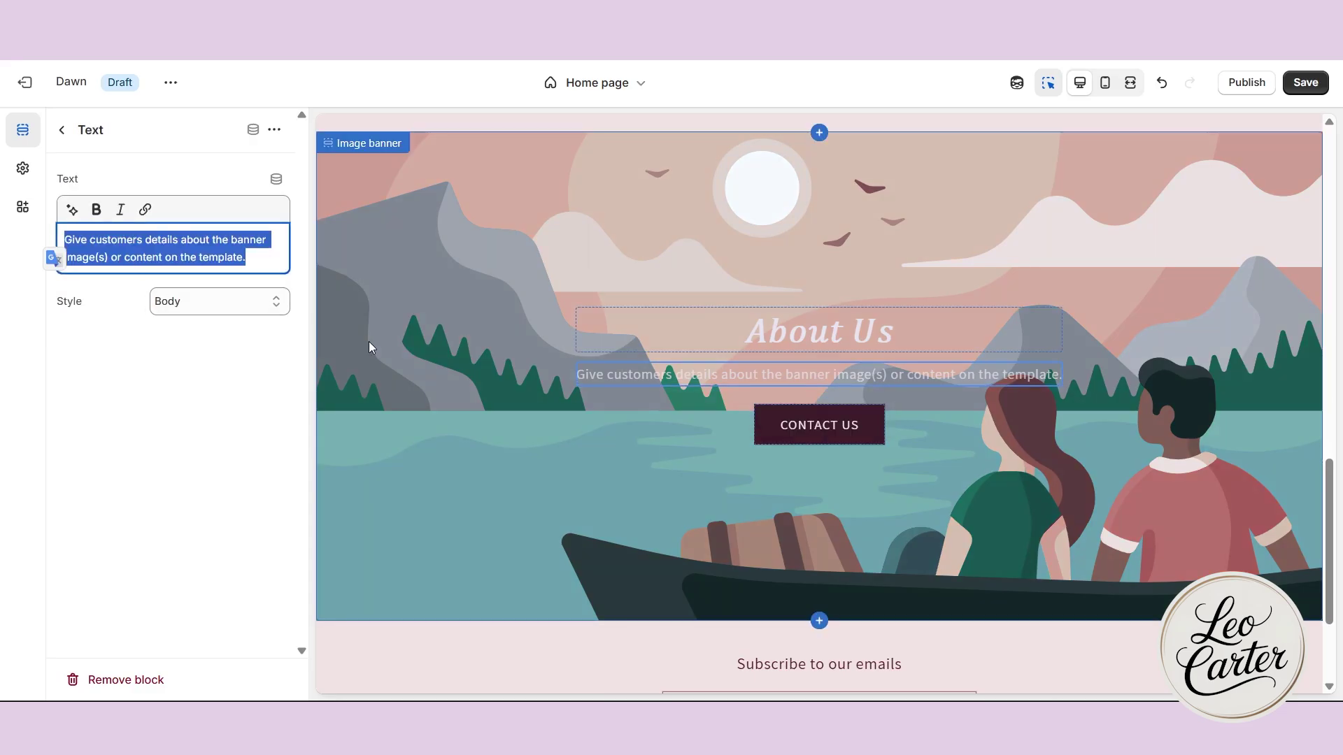
pyautogui.write('Elegance Luke is a luxury lifestyle brand celebrating timeless beauty, effortless style, and modern femininity. From high-fashion pieces to premium beauty essentials, every product is designed to bring grace, confidence, and elegance into your everyday life.')
pyautogui.moveTo(143, 241); pyautogui.dragTo(189, 345)
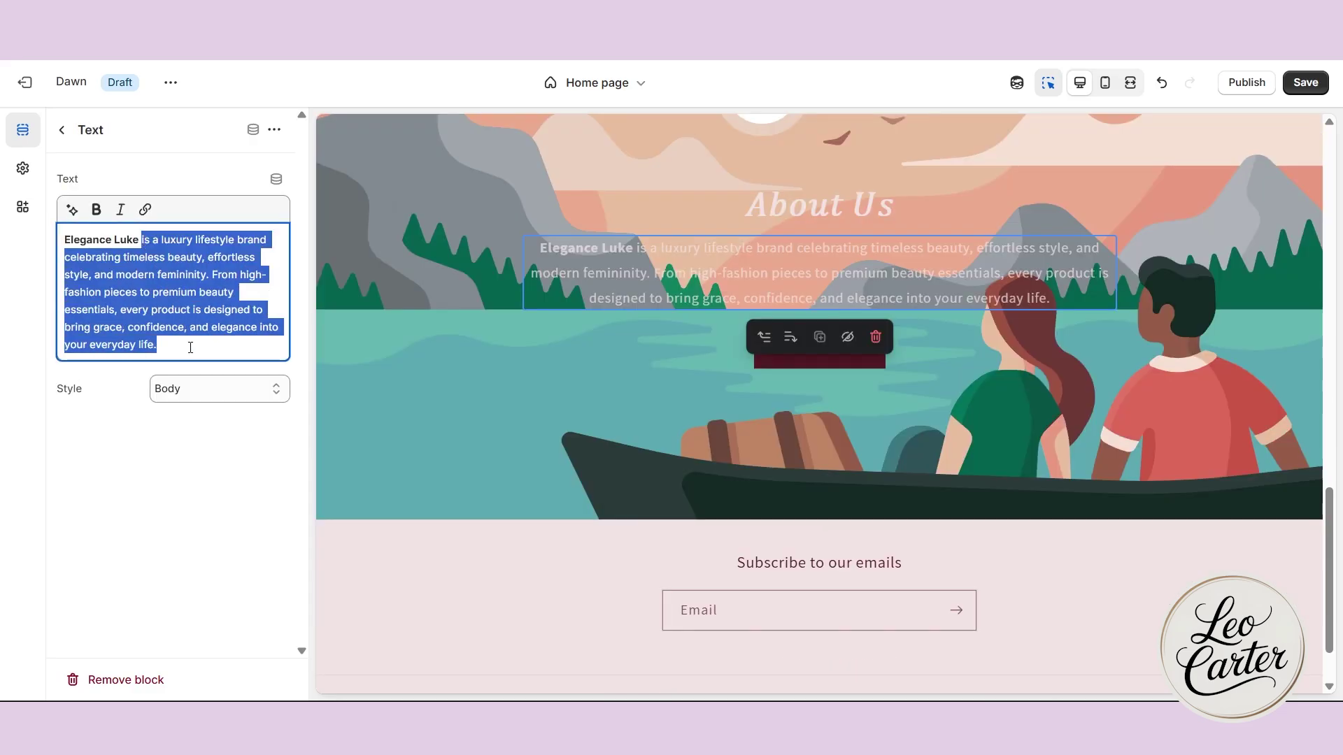
pyautogui.click(122, 213)
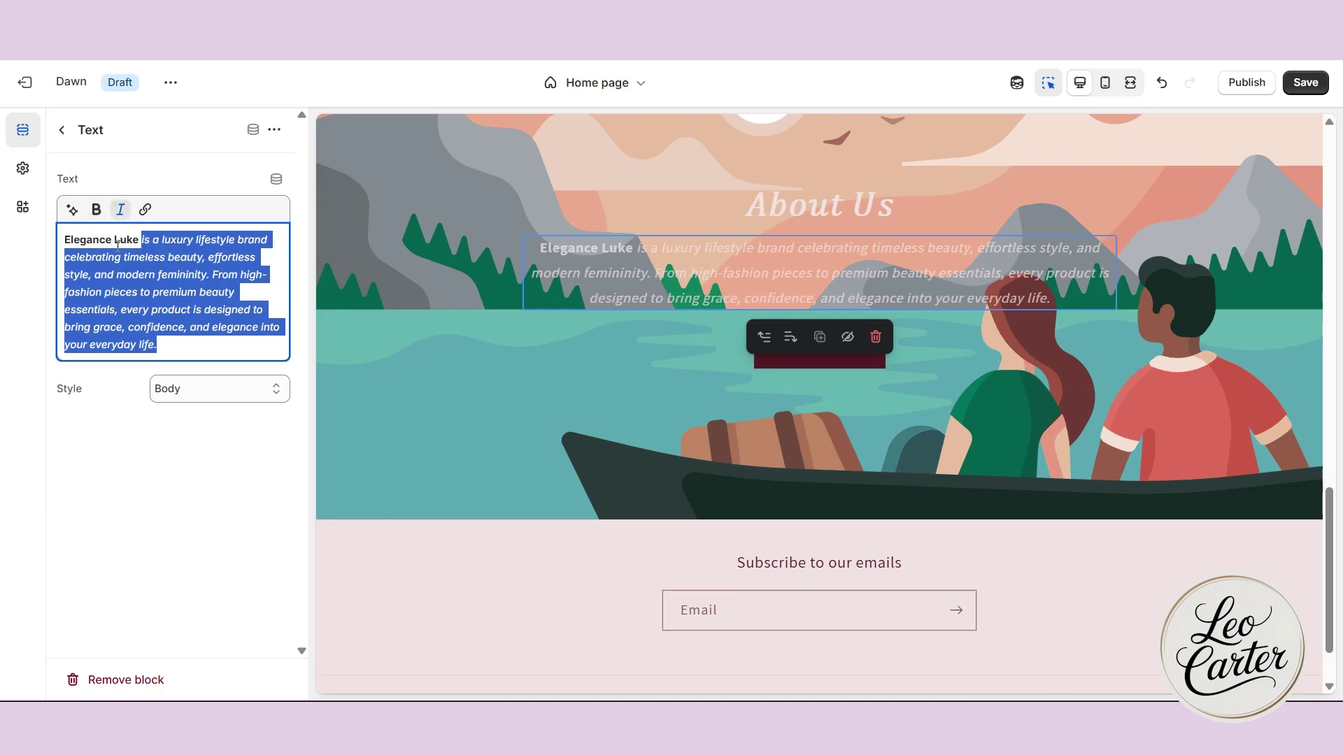
# Try the Uppercase style on the brand description and settle on the Subtitle style
pyautogui.click(203, 388)
pyautogui.click(203, 432)
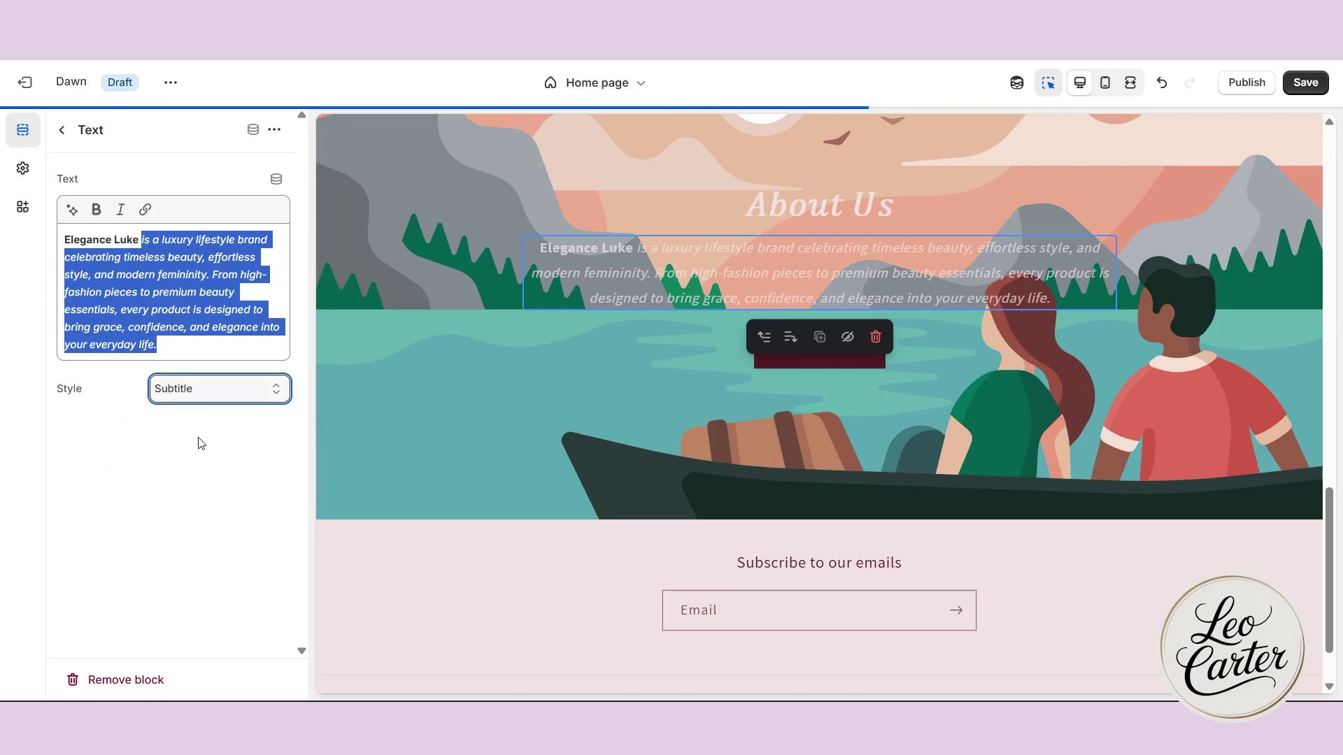
pyautogui.click(201, 396)
pyautogui.click(196, 456)
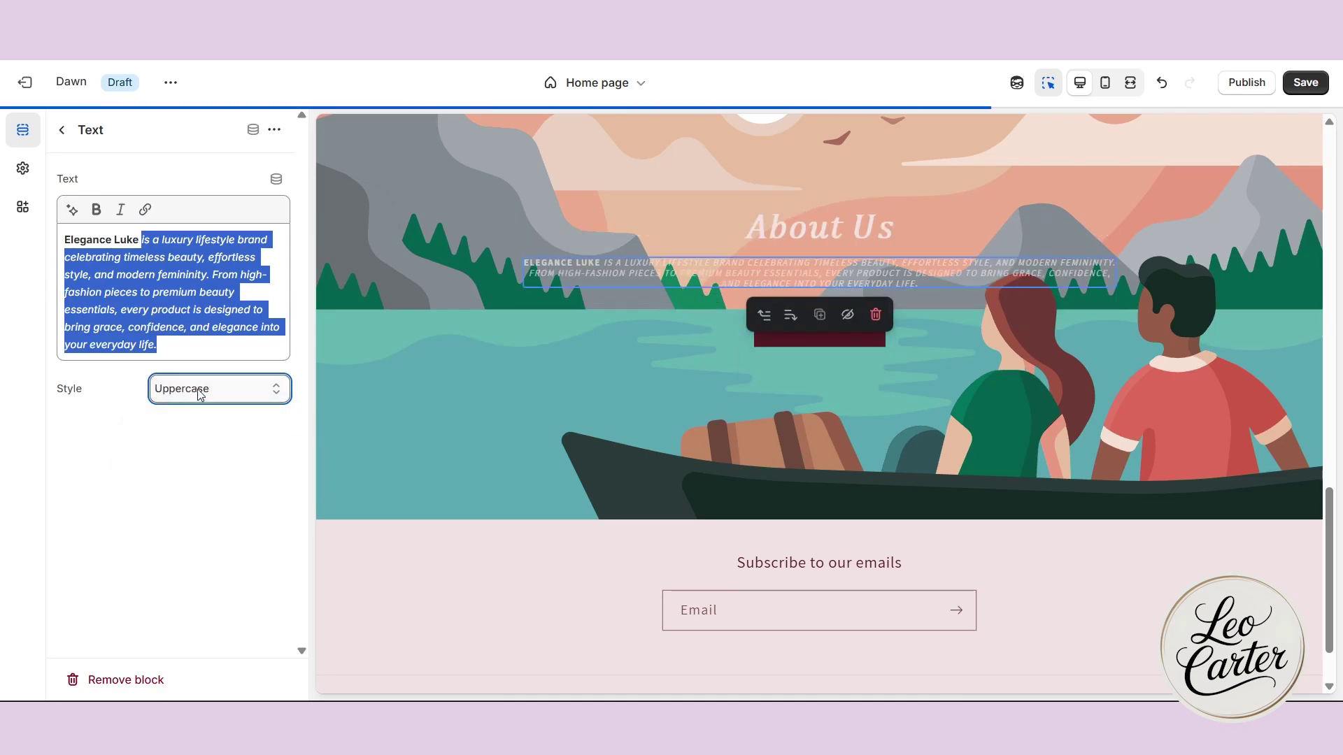
pyautogui.click(201, 395)
pyautogui.click(190, 435)
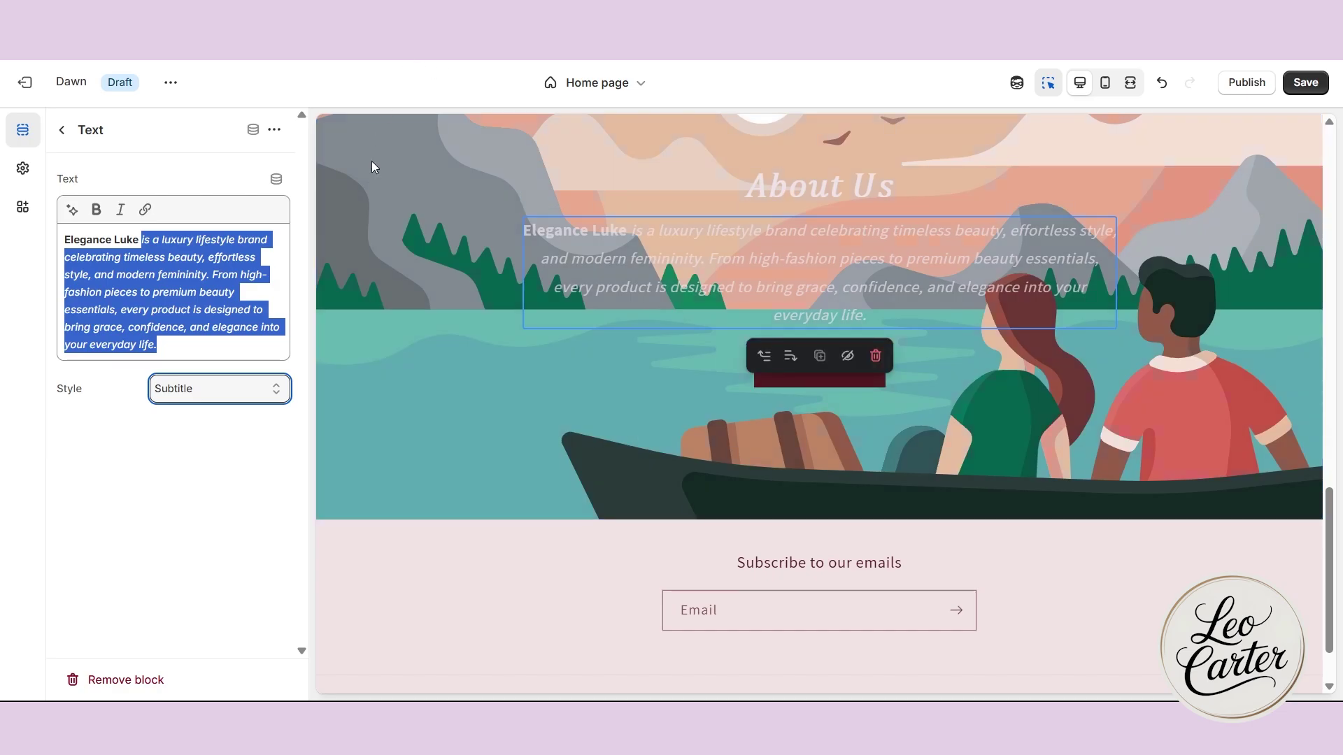
# Switch to Canva and set the woman's photo as the background of page 4 behind the About Us lettering
pyautogui.scroll(1, 363, 196)
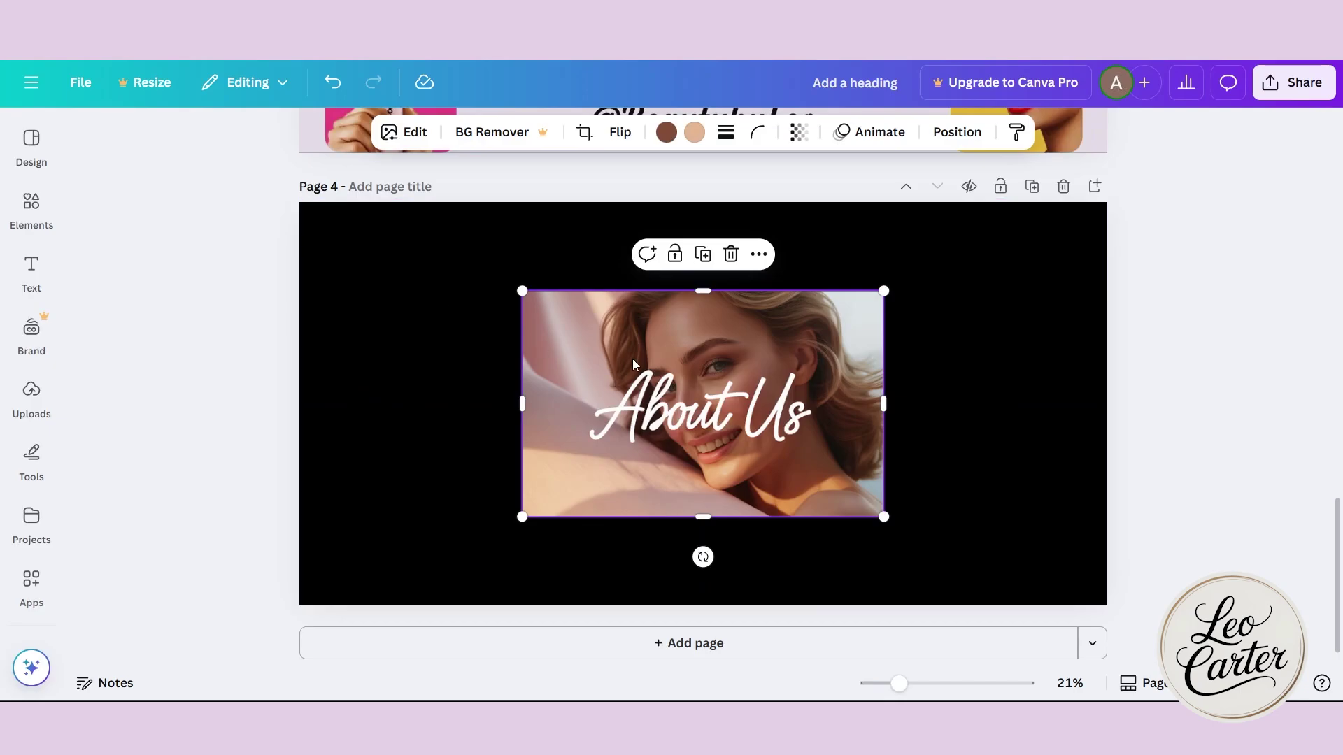
pyautogui.rightClick(576, 329)
pyautogui.click(670, 603)
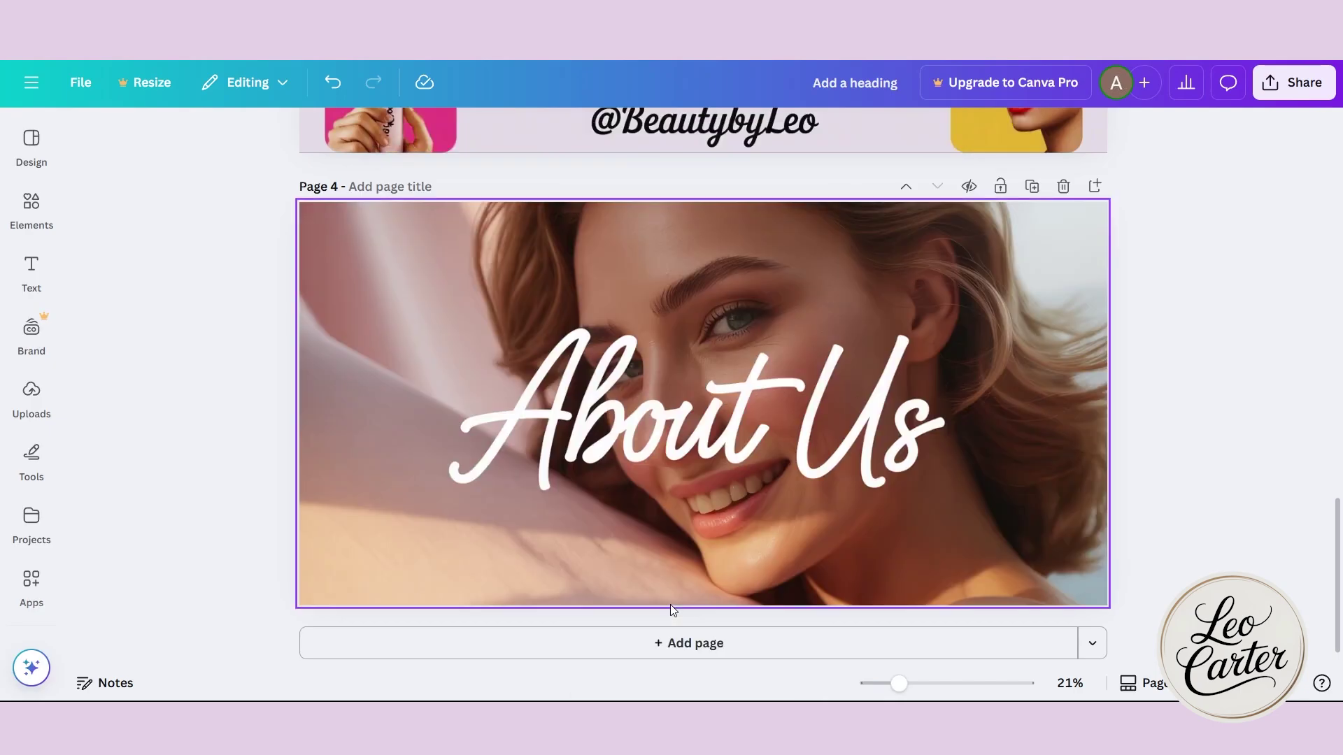
pyautogui.click(942, 558)
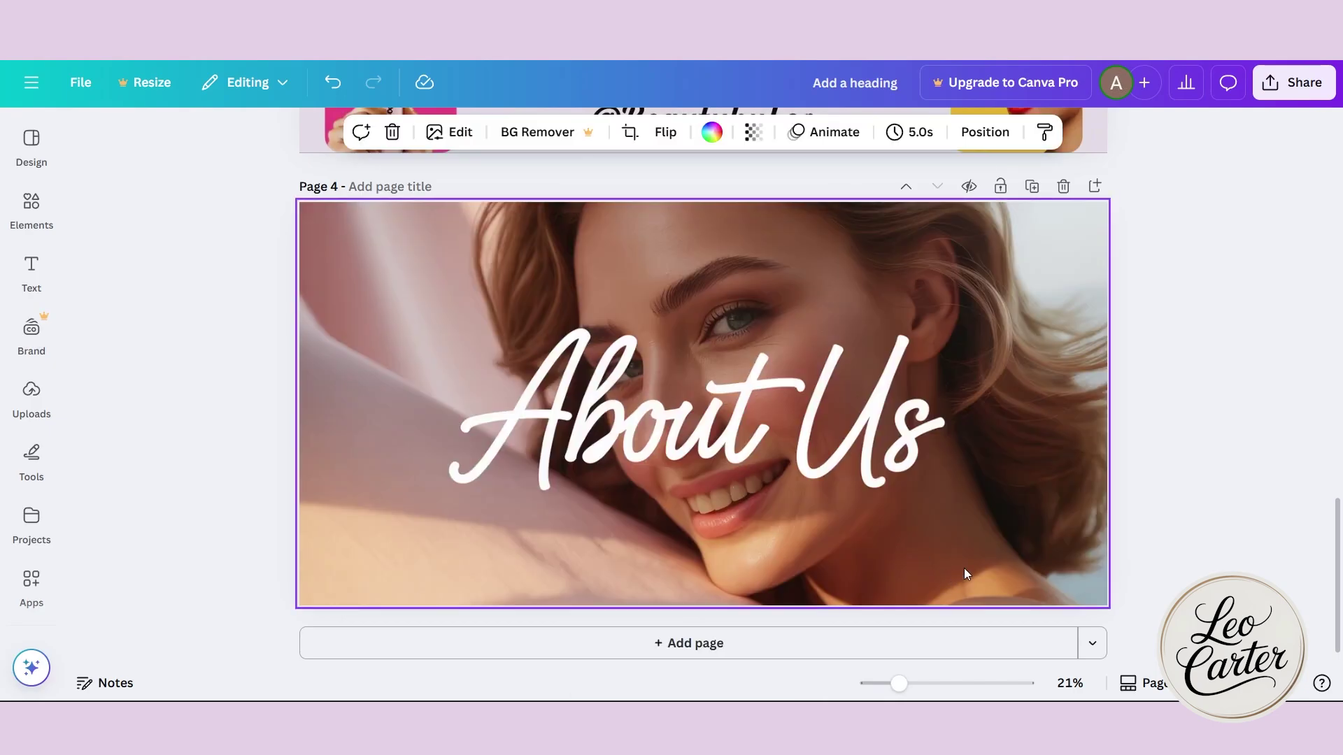
# Adjust the page 4 background photo's transparency and open the design's sharing options
pyautogui.click(754, 135)
pyautogui.moveTo(792, 207)
pyautogui.mouseDown()
pyautogui.moveTo(774, 208)
pyautogui.moveTo(791, 204)
pyautogui.mouseUp()
pyautogui.click(1200, 410)
pyautogui.click(1294, 82)
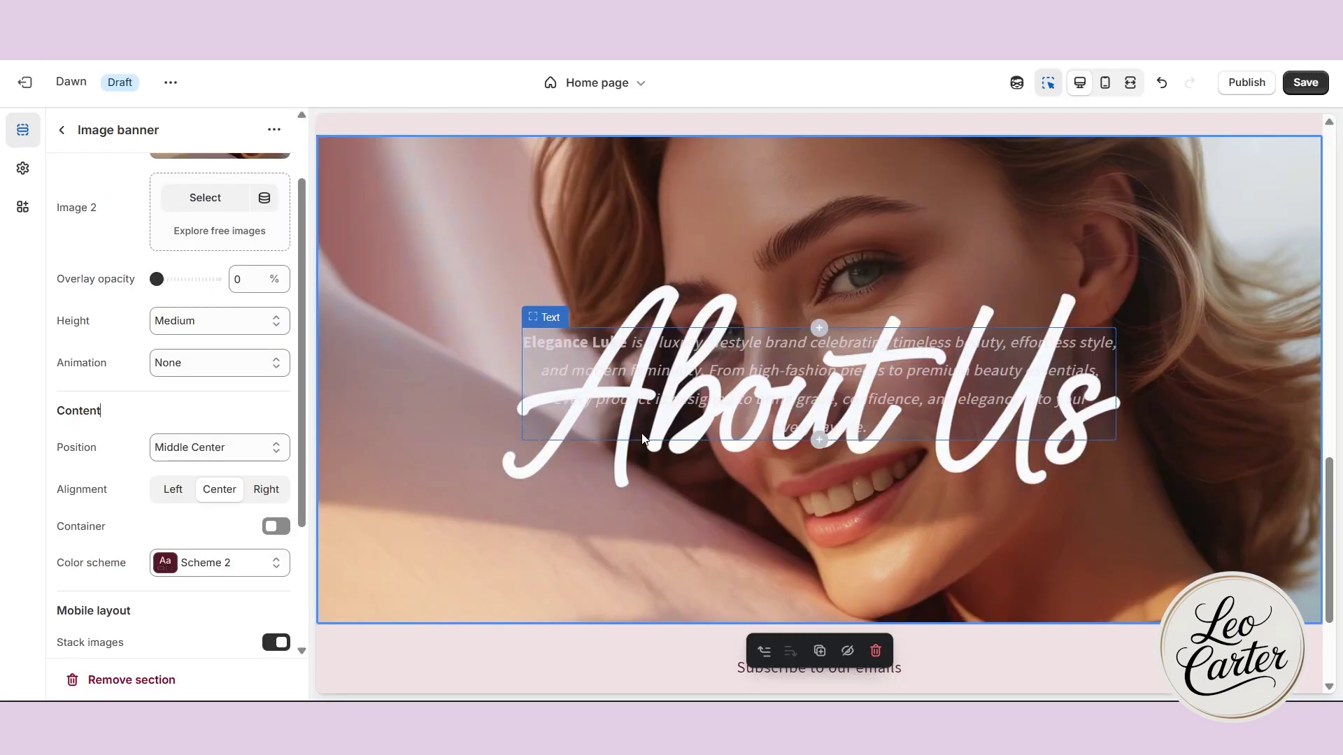
# Set the image banner's content position to Bottom Center in the theme editor
pyautogui.click(586, 406)
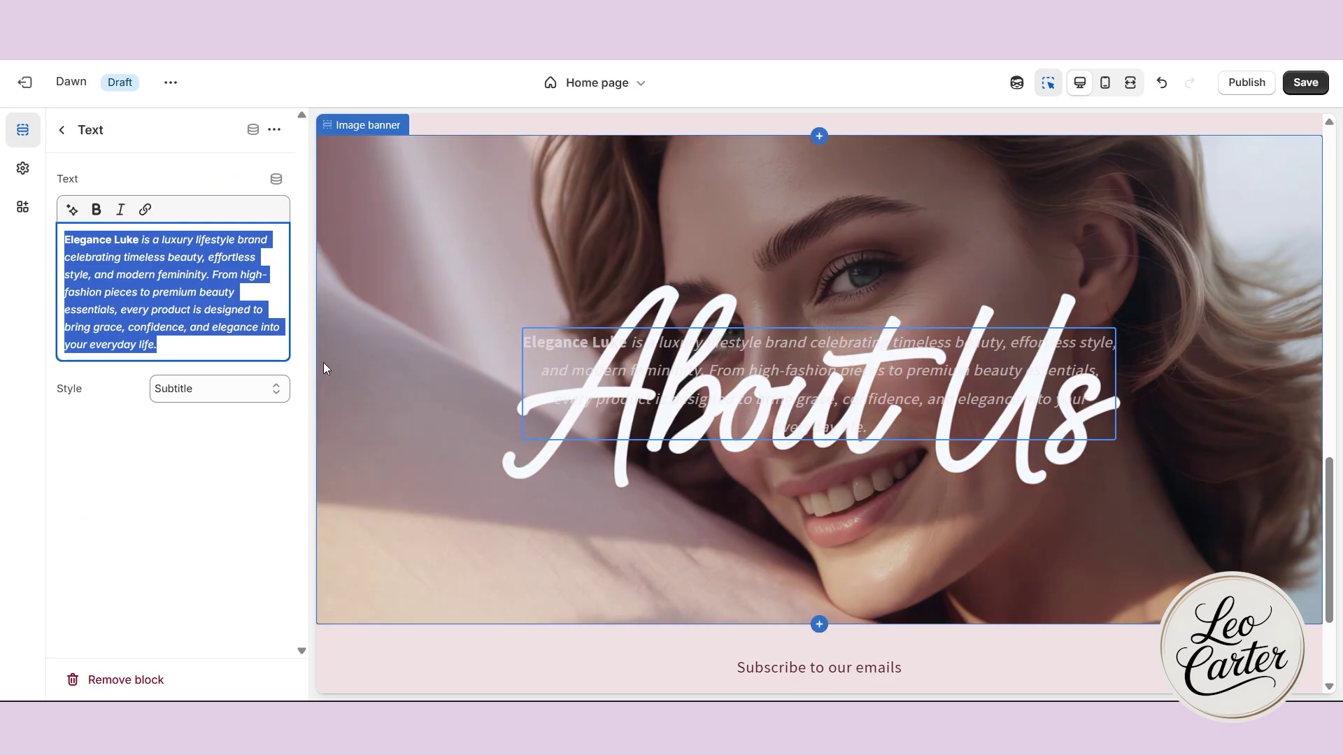
pyautogui.click(422, 312)
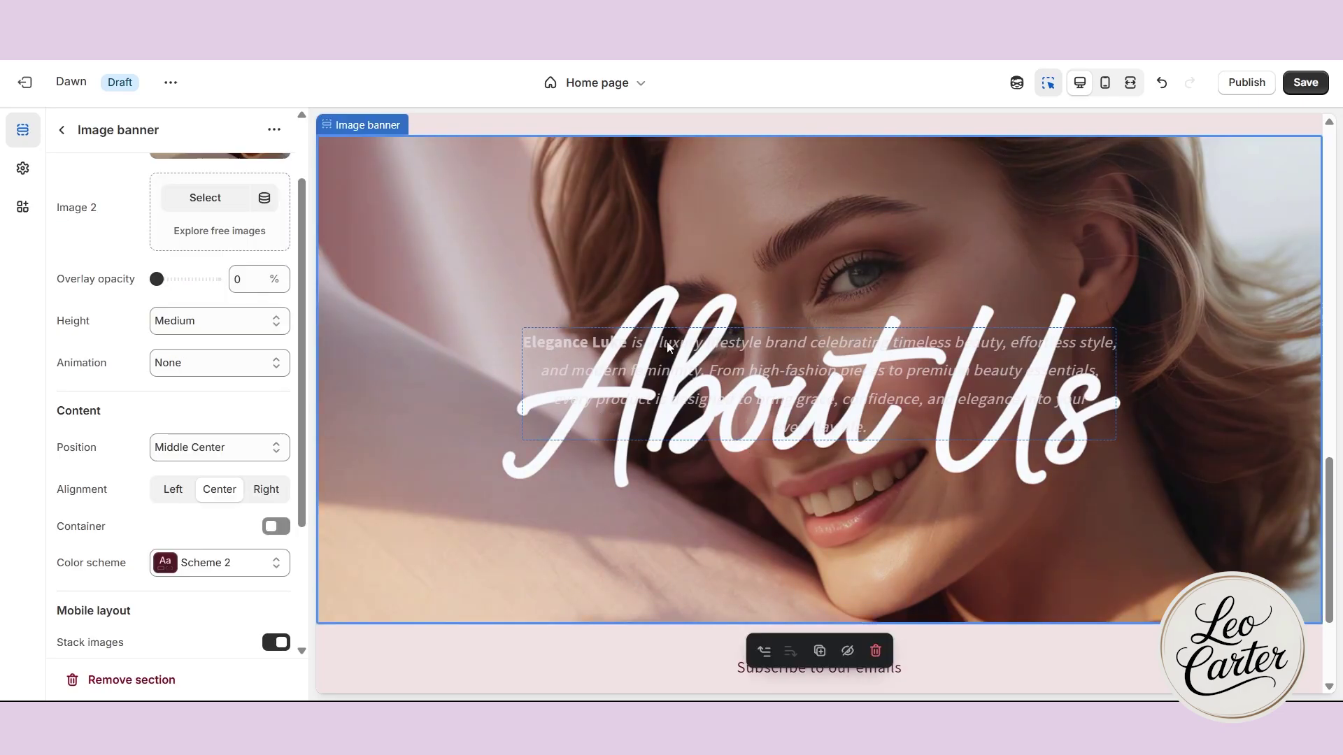
pyautogui.click(227, 448)
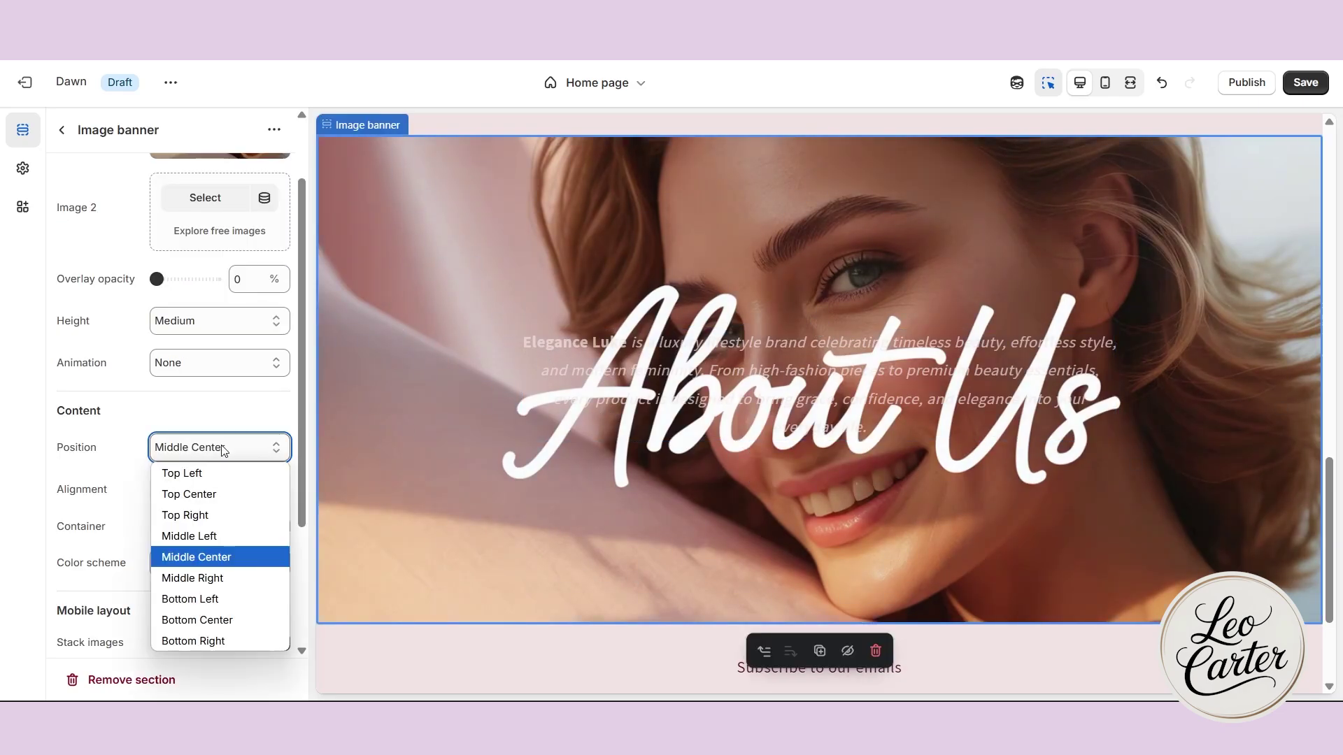
pyautogui.click(200, 621)
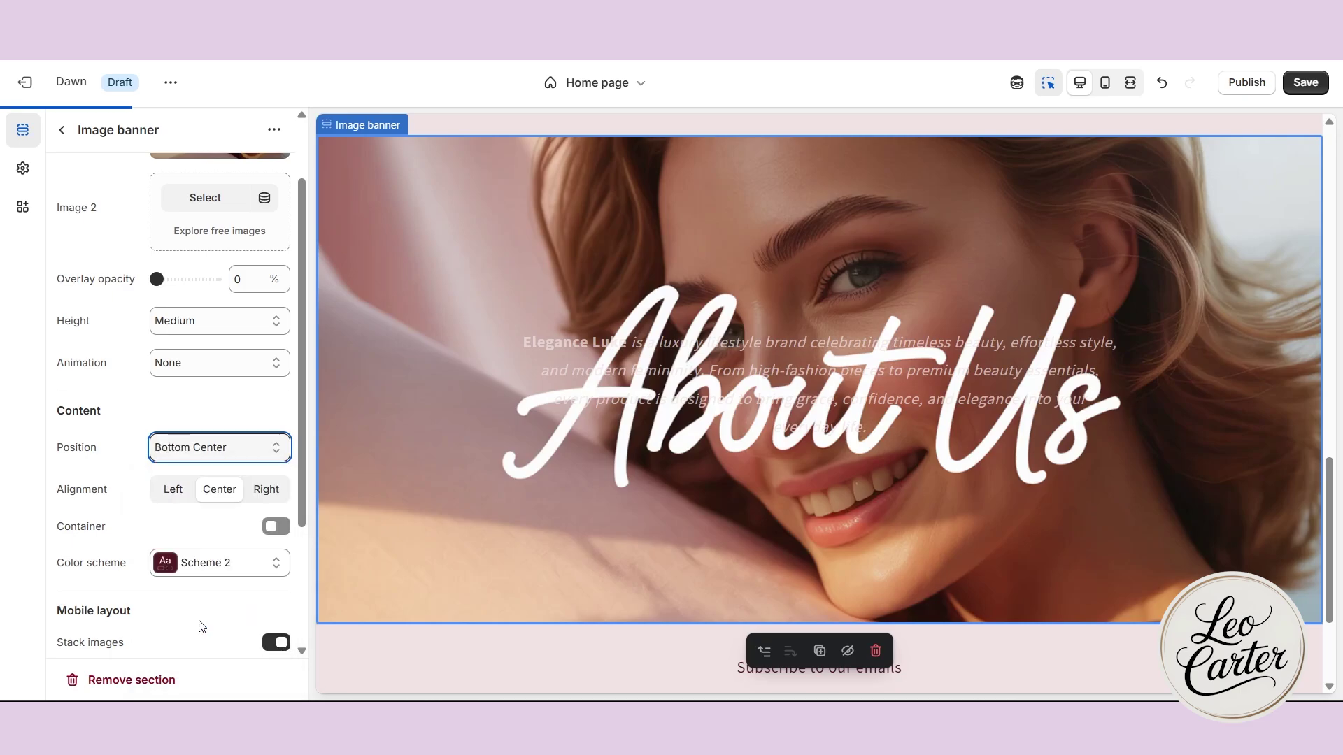
pyautogui.click(207, 457)
pyautogui.click(106, 492)
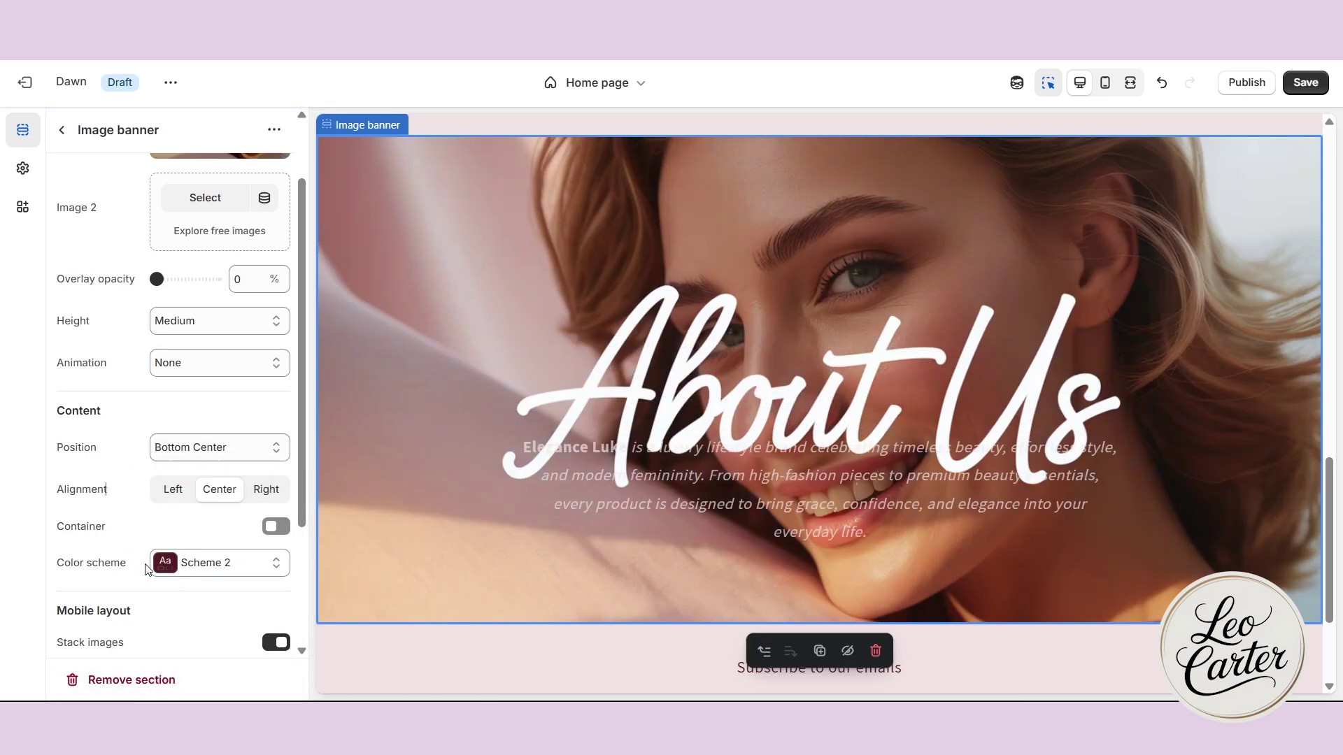
# Try the container behind the banner text, turn it off again, and clear the brand description
pyautogui.click(277, 528)
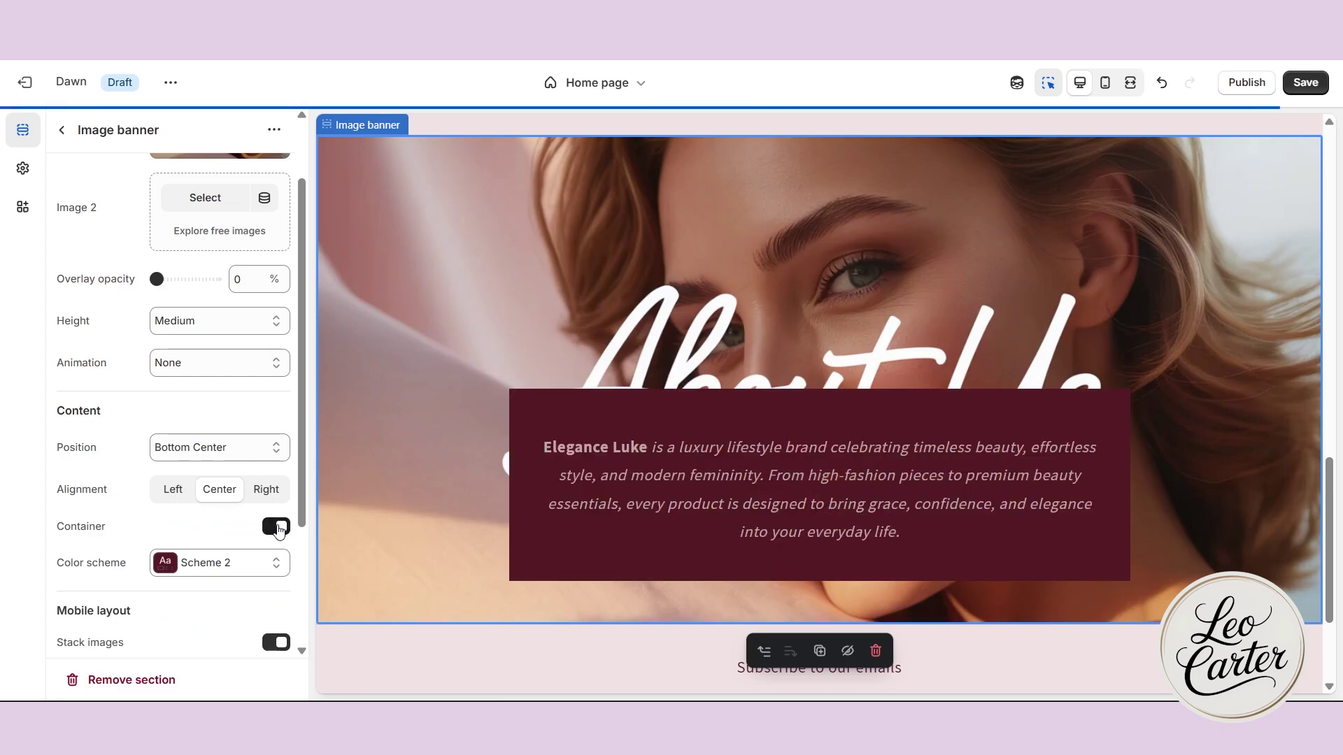
pyautogui.click(277, 527)
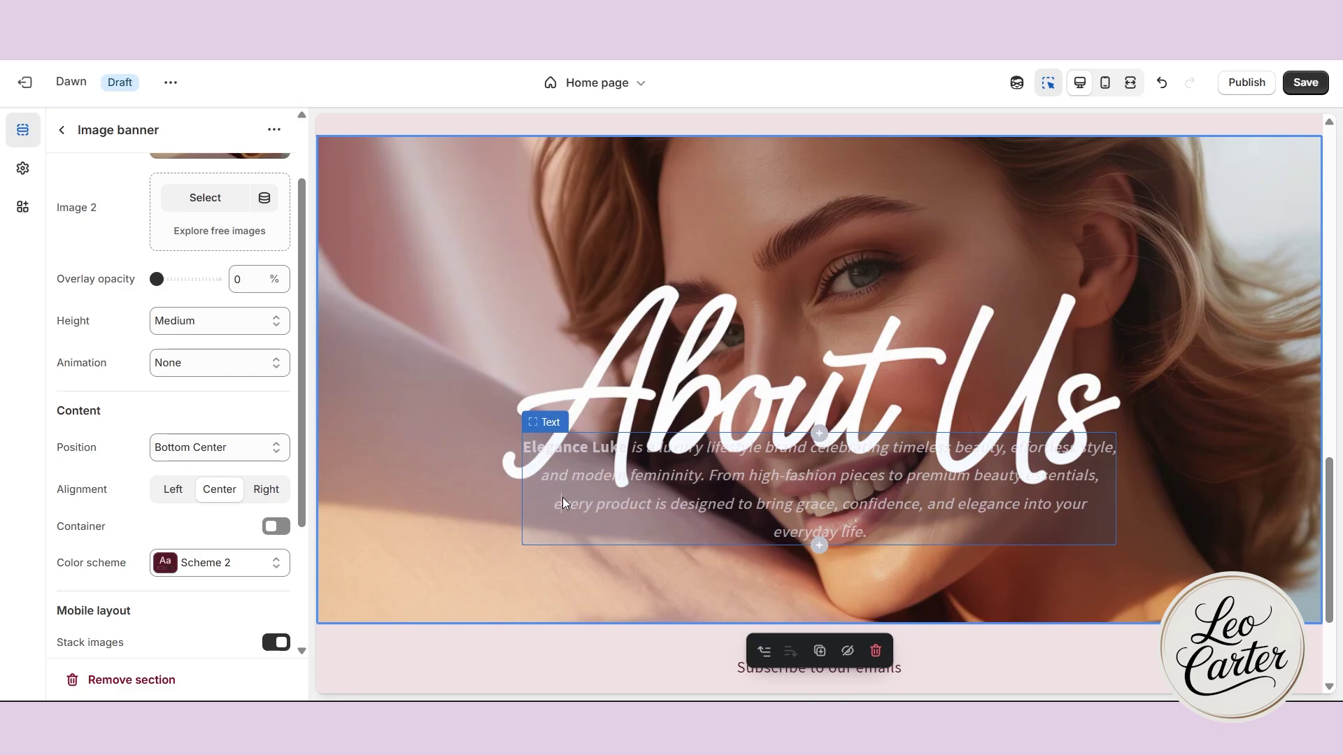
pyautogui.click(562, 497)
pyautogui.press('BackSpace')
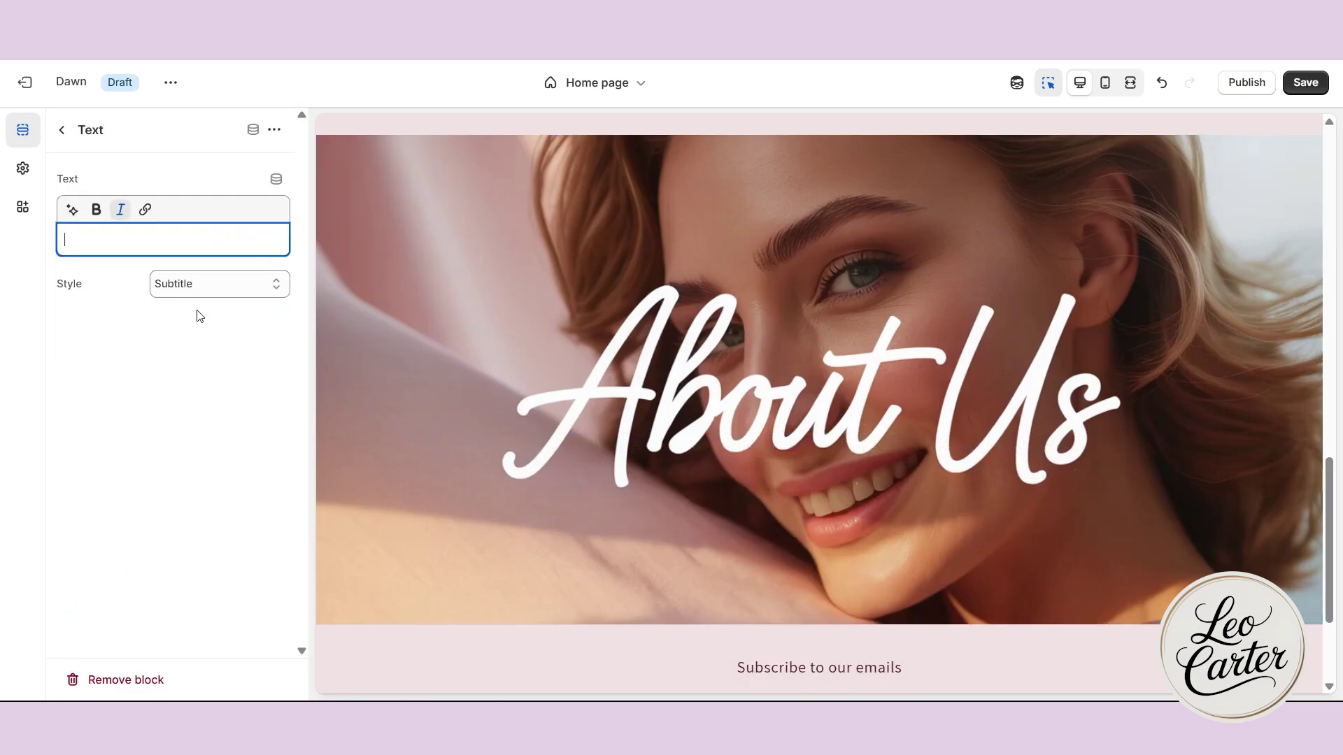
# Review the home page in the full-width preview, from the header and slideshow down the page
pyautogui.scroll(-3, 432, 540)
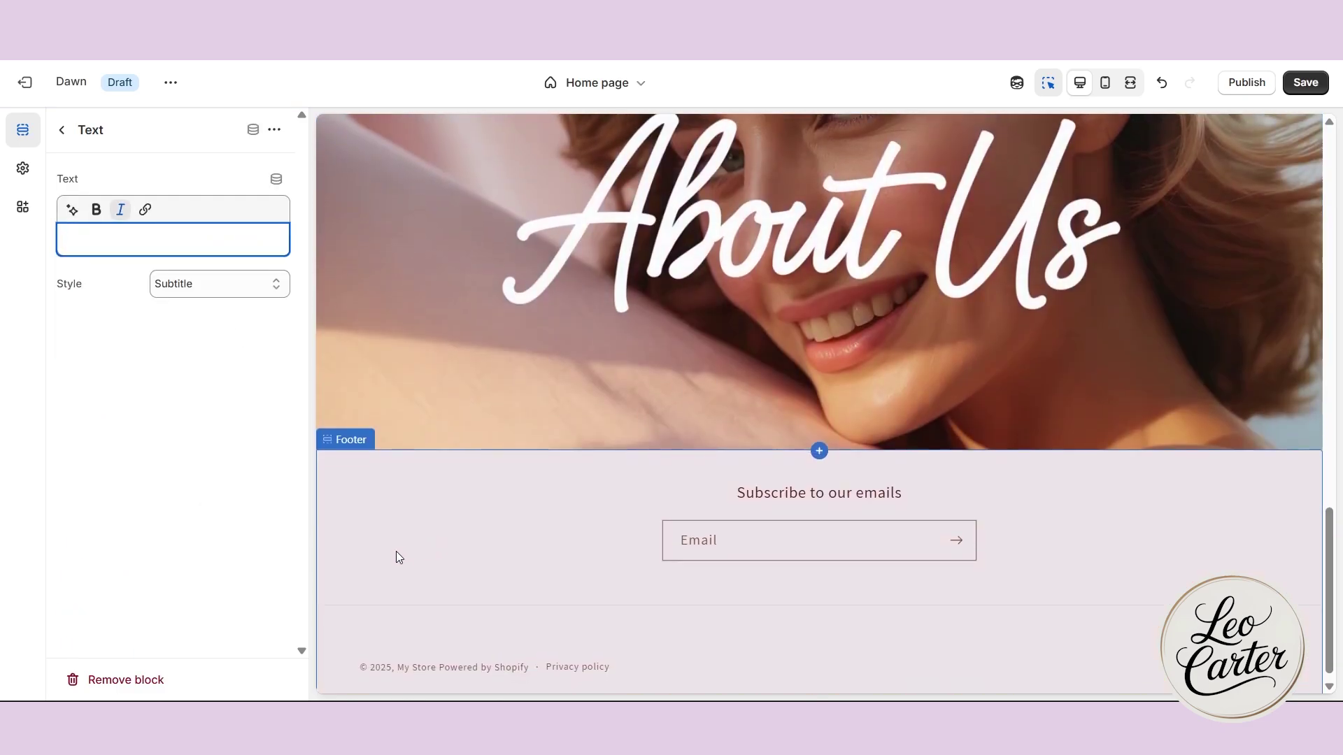
pyautogui.scroll(1, 400, 563)
pyautogui.moveTo(1329, 211); pyautogui.dragTo(1340, 515)
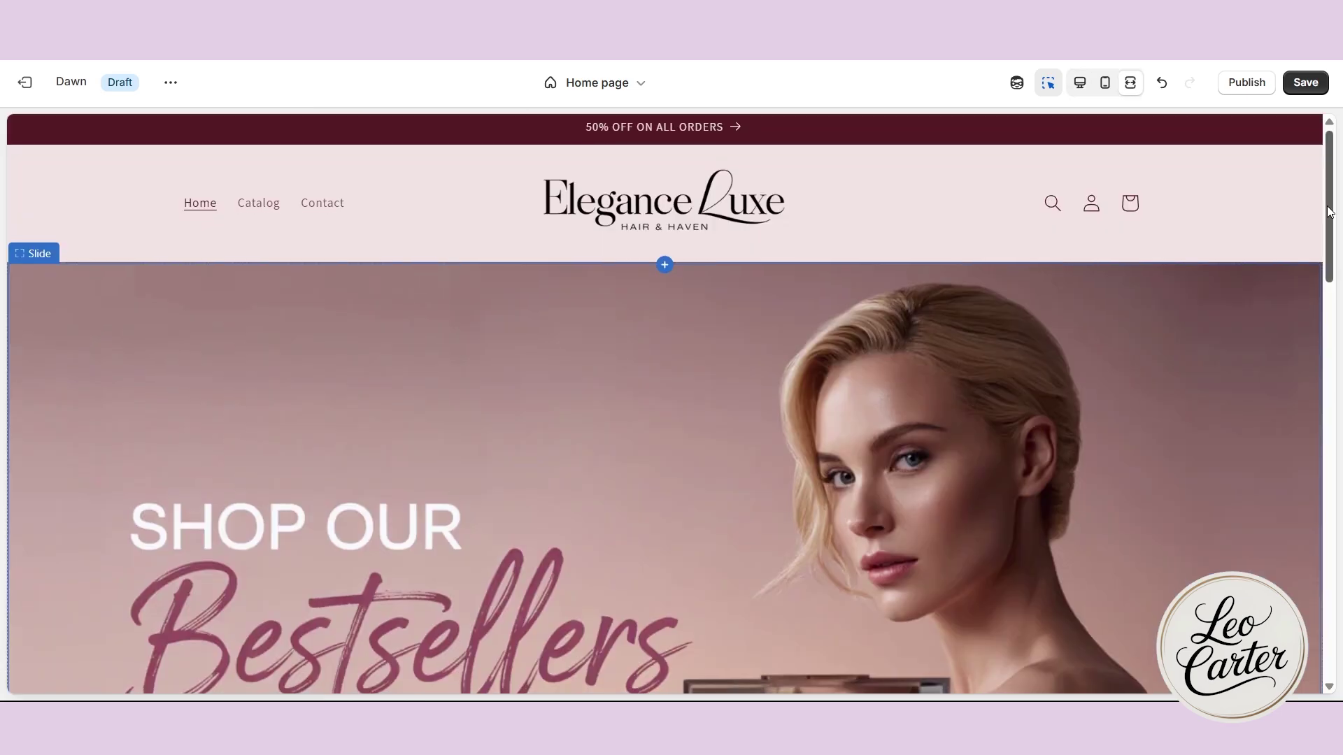
pyautogui.moveTo(1339, 525); pyautogui.dragTo(1338, 214)
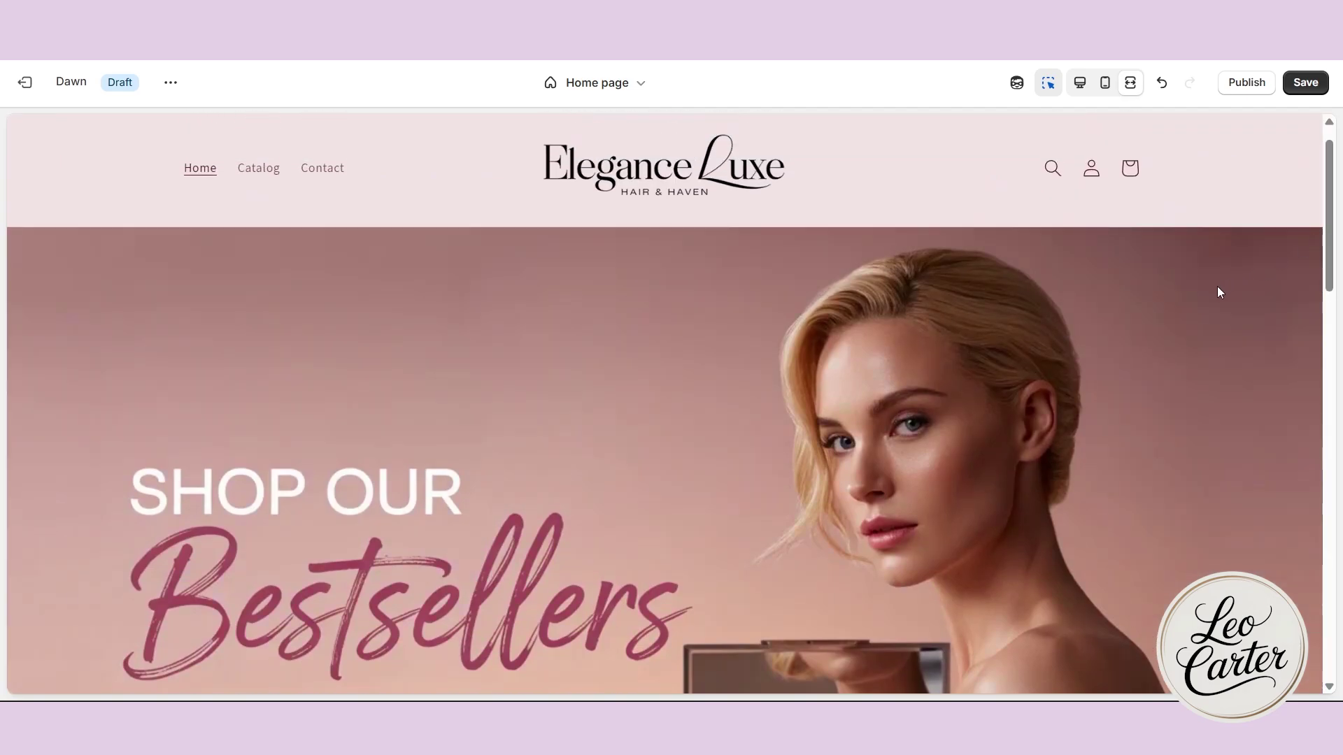
pyautogui.click(1136, 346)
# Add a Multicolumn section to the template directly below the About Us image banner
pyautogui.scroll(-3, 854, 491)
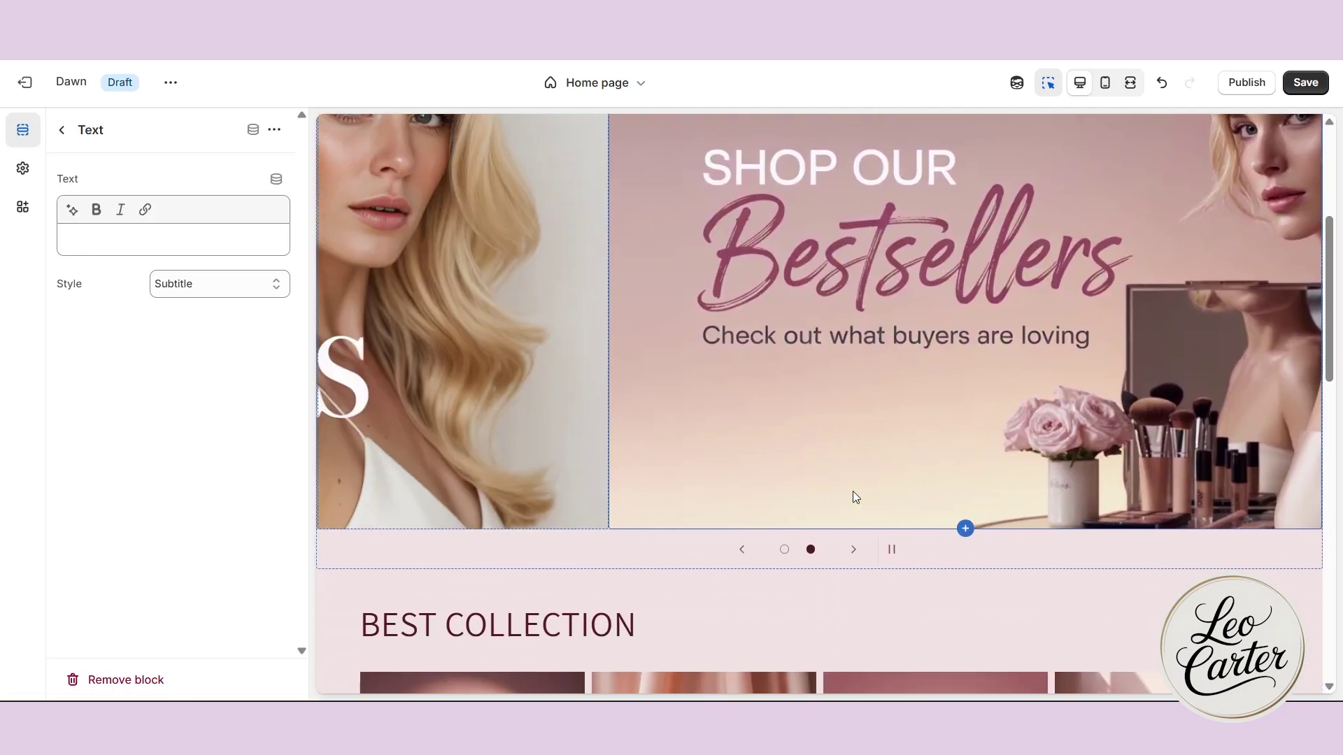
pyautogui.scroll(-3, 854, 491)
pyautogui.scroll(-3, 853, 491)
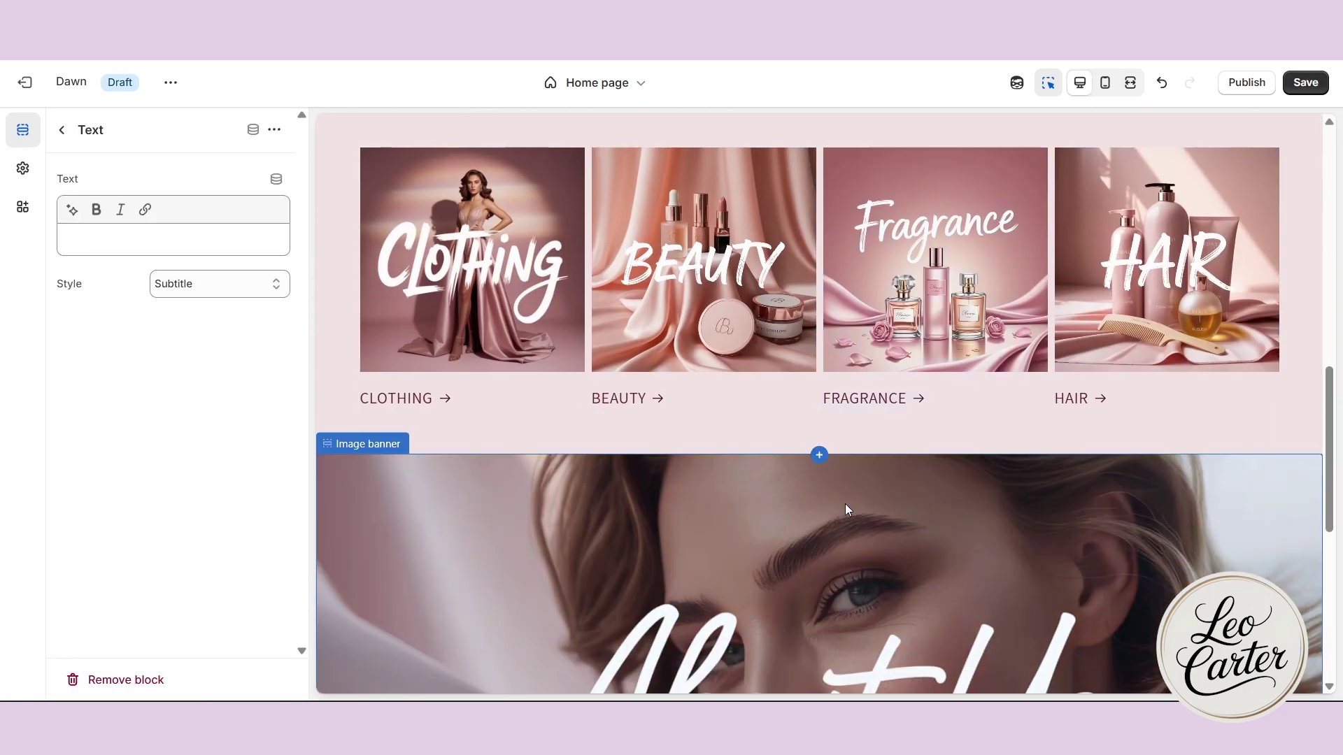
pyautogui.scroll(-5, 845, 504)
pyautogui.moveTo(814, 434)
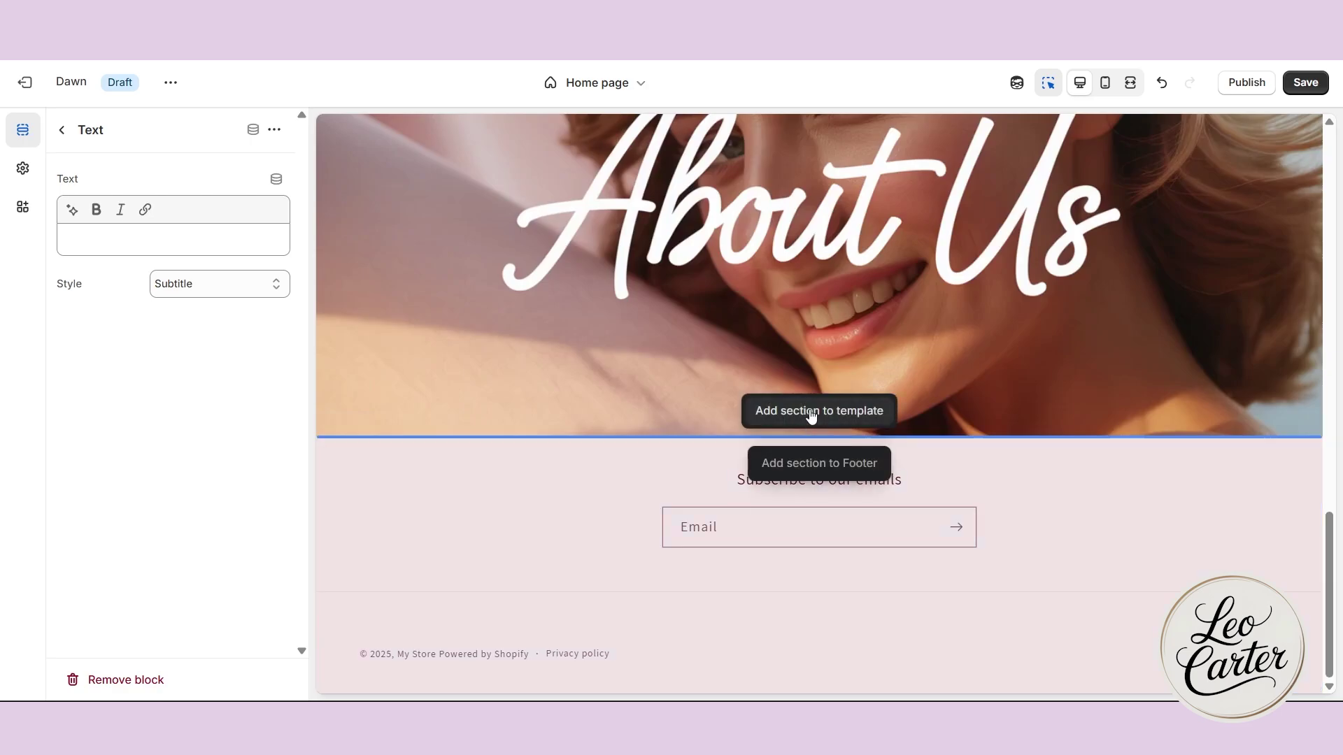
pyautogui.click(810, 412)
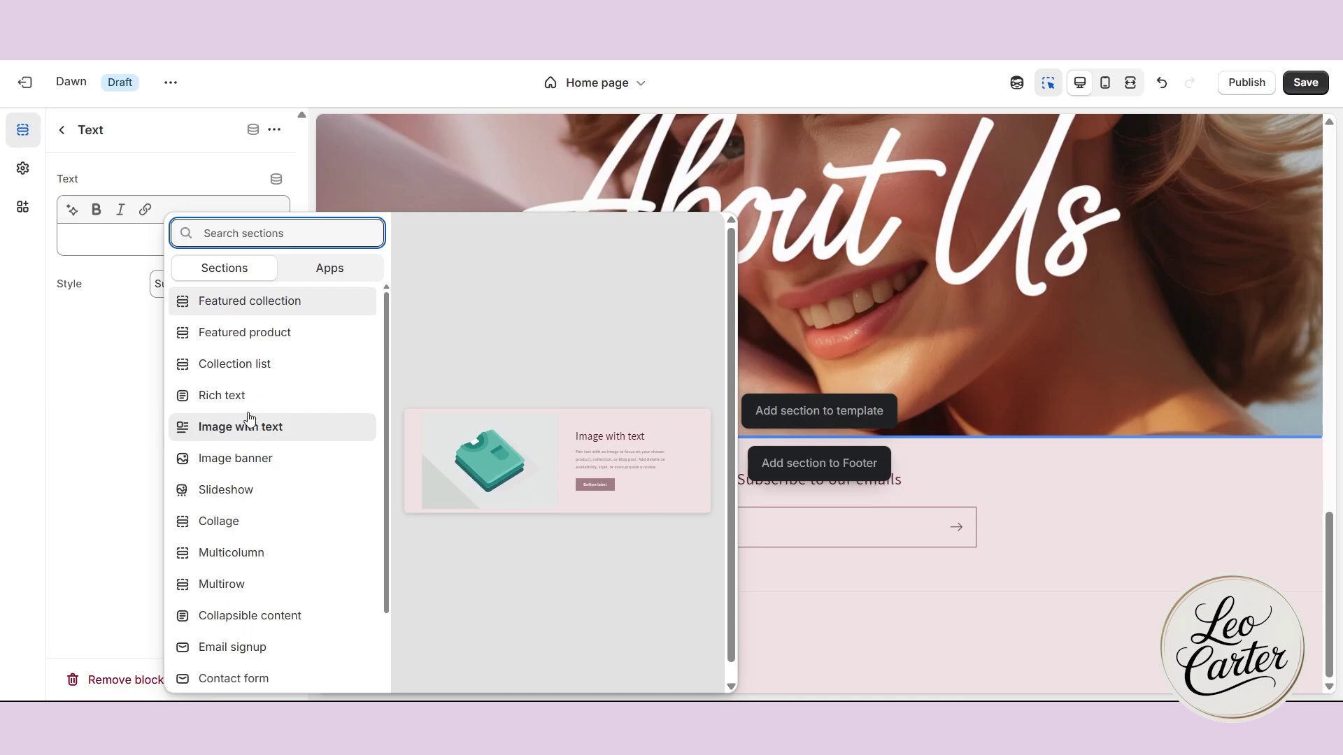
pyautogui.click(236, 557)
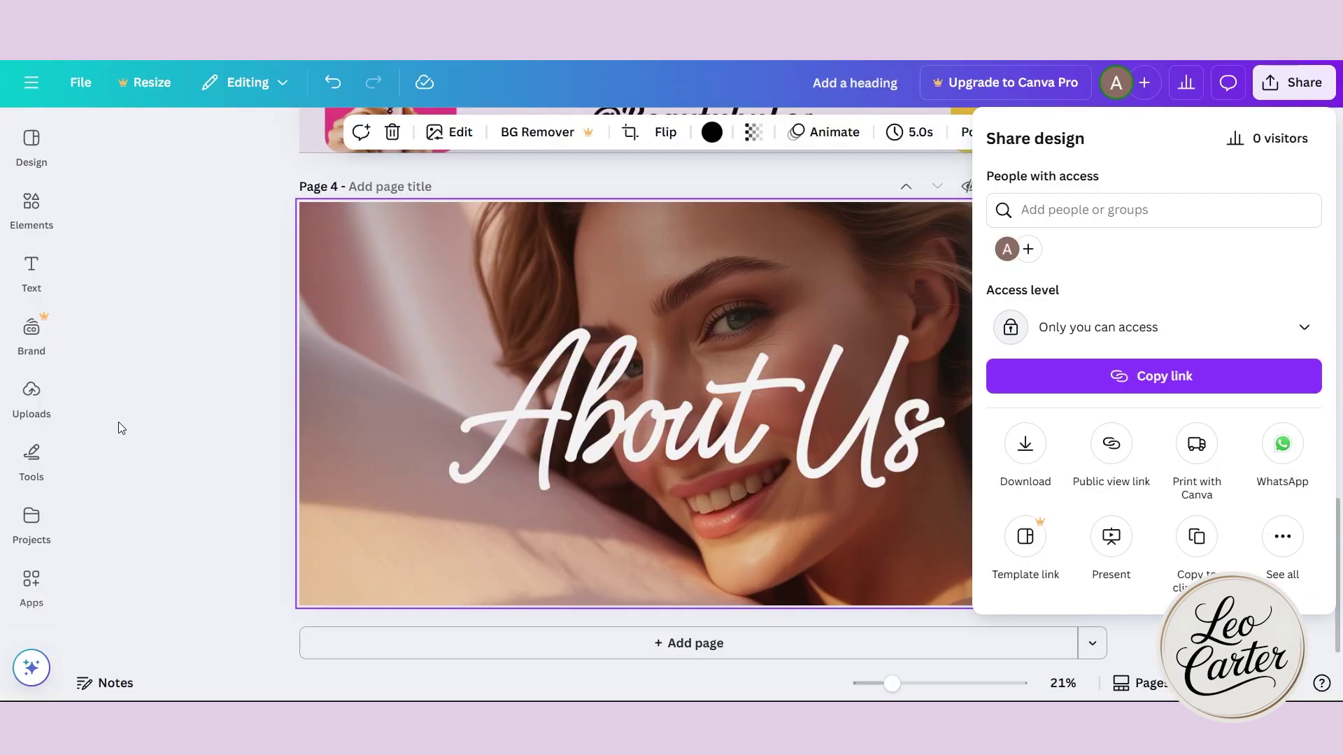
# Switch to Canva, add page 5 below the About Us page and set its background color to #F2E4E4
pyautogui.click(119, 428)
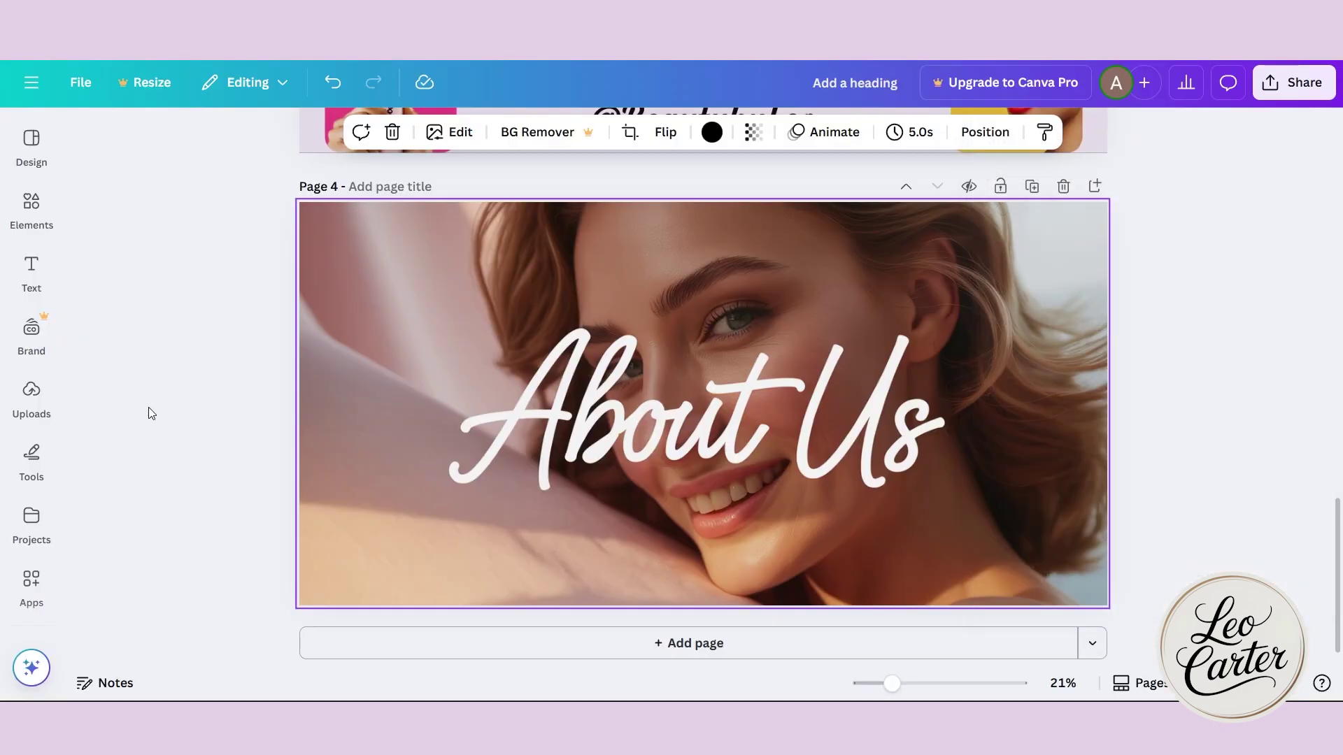
pyautogui.scroll(-5, 192, 432)
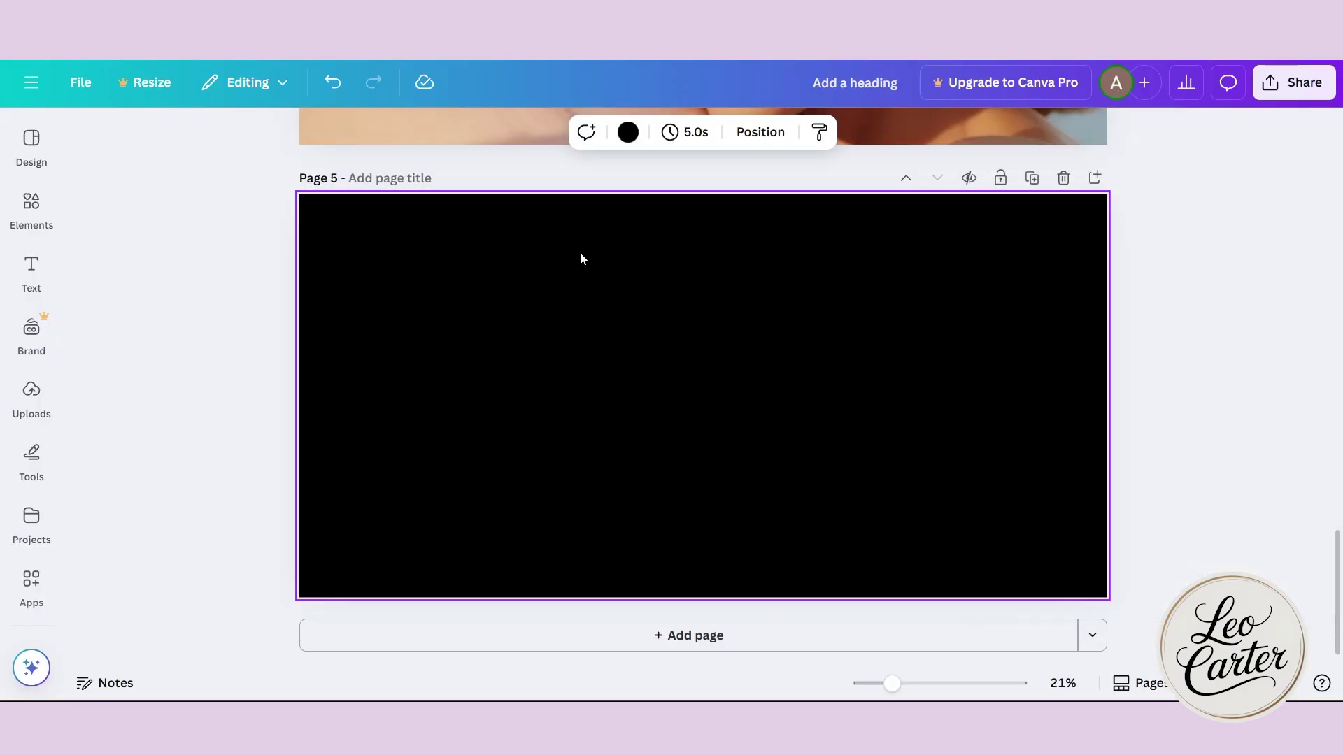
pyautogui.click(628, 133)
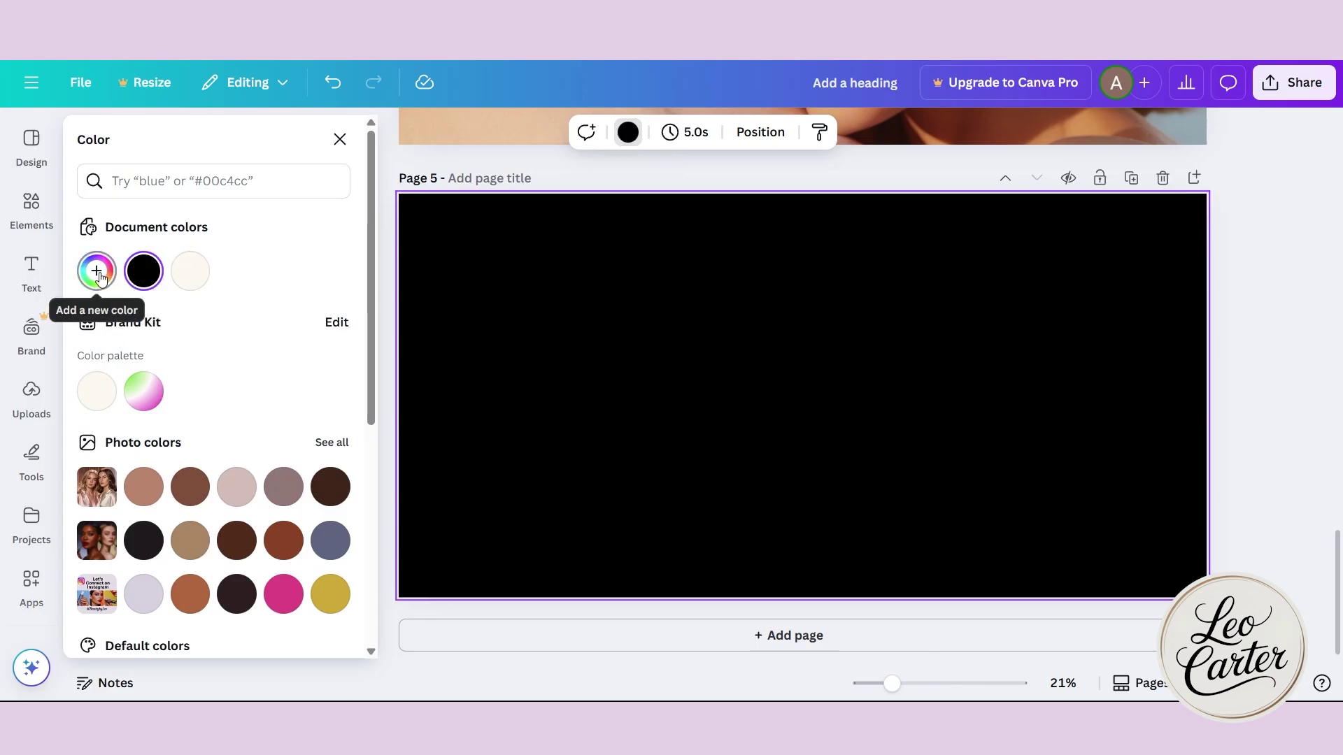
pyautogui.click(97, 272)
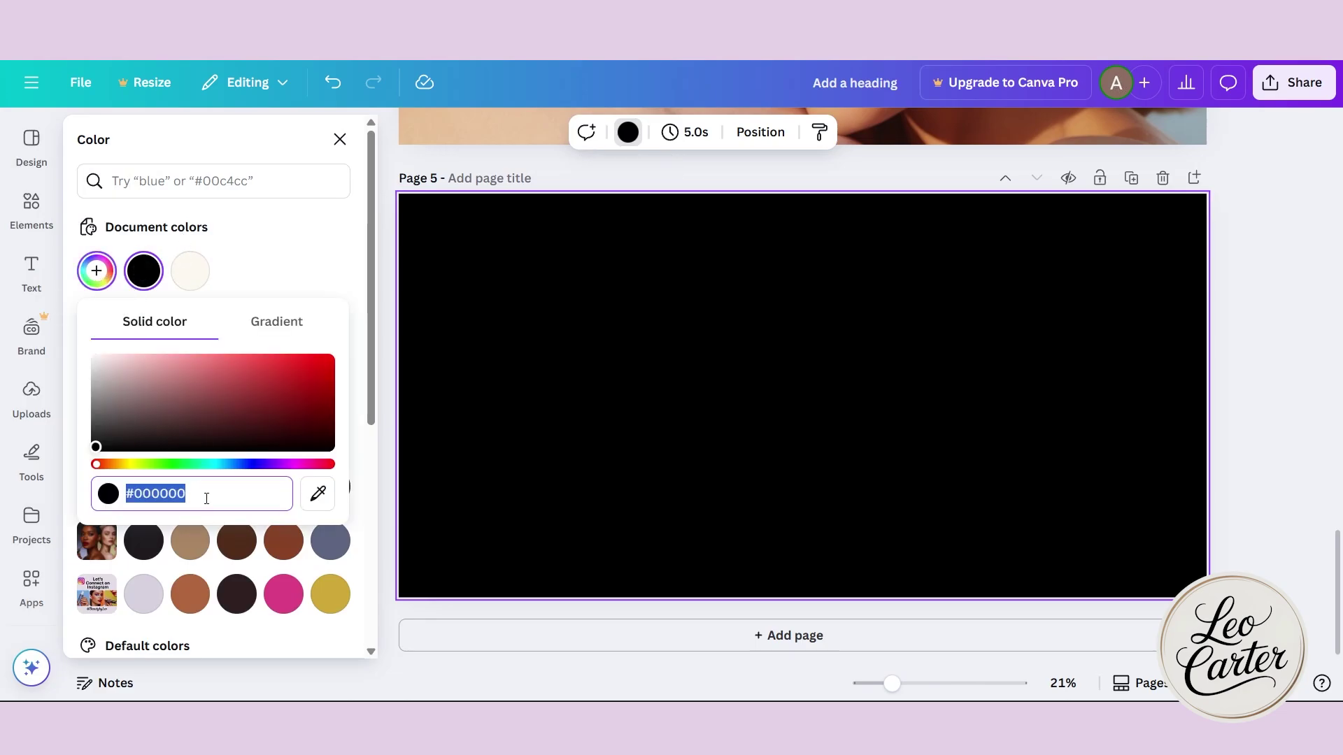
pyautogui.write('#F2E4E4')
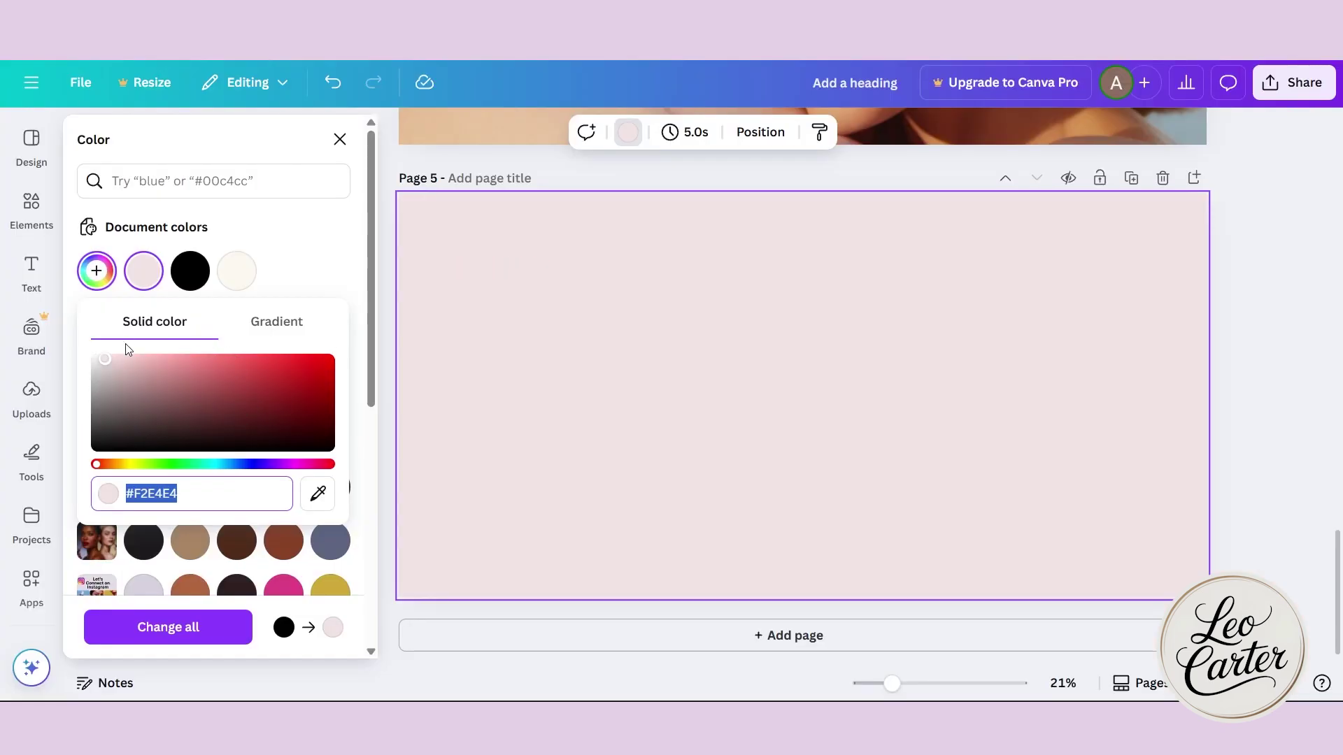
pyautogui.click(1303, 405)
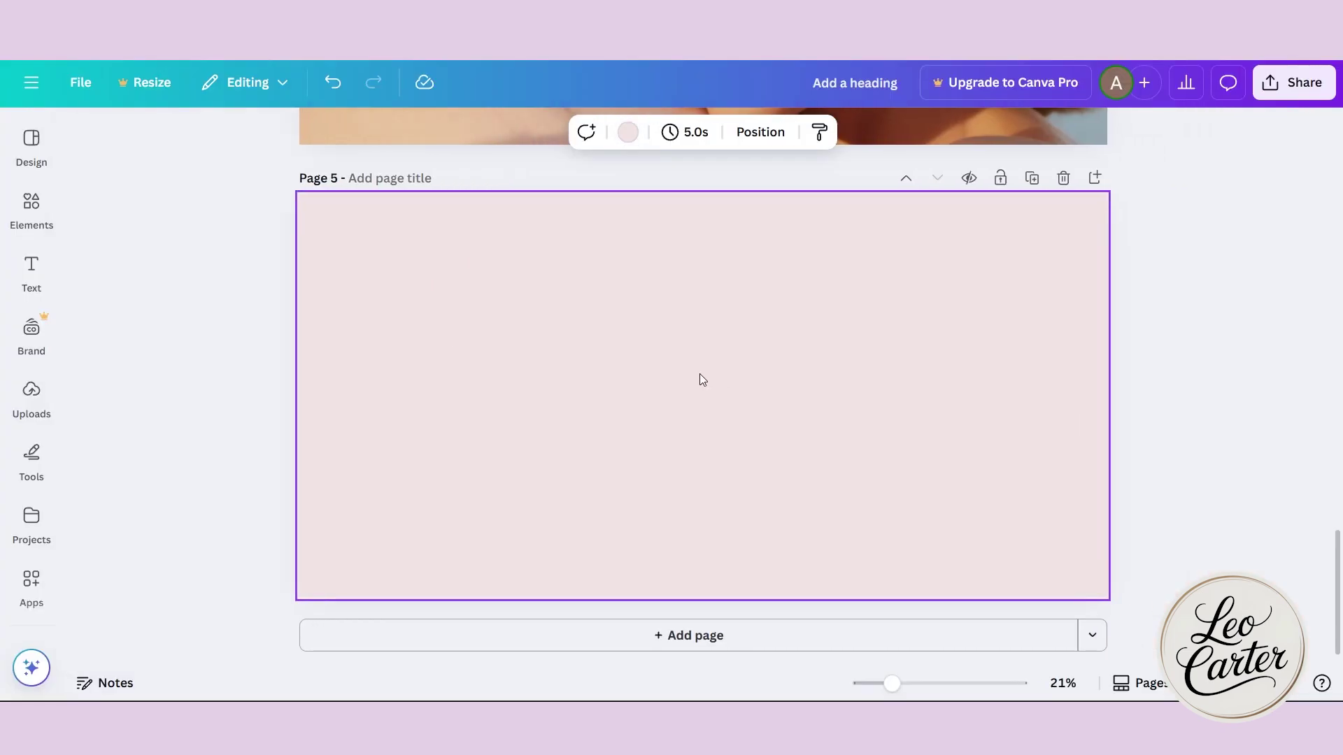
# Add a circle shape to page 5 and fill it with dark maroon
pyautogui.click(32, 210)
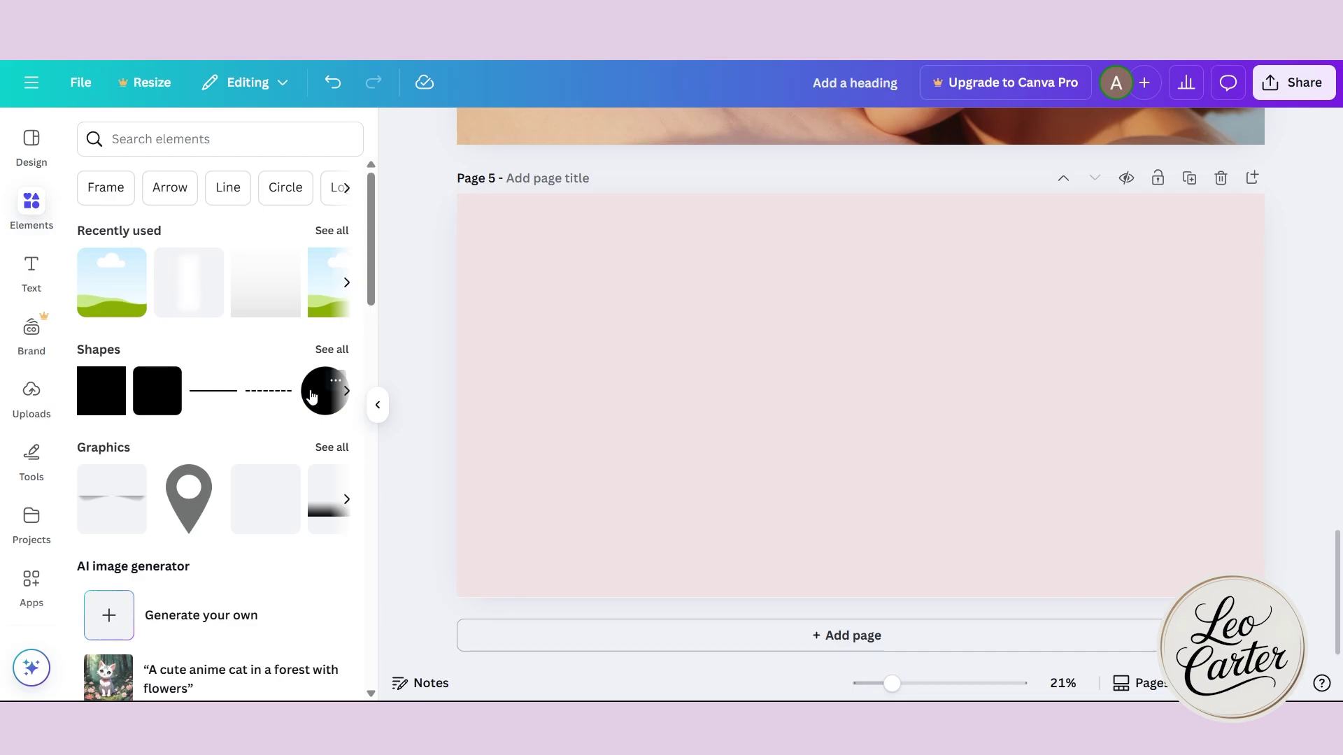
pyautogui.click(312, 395)
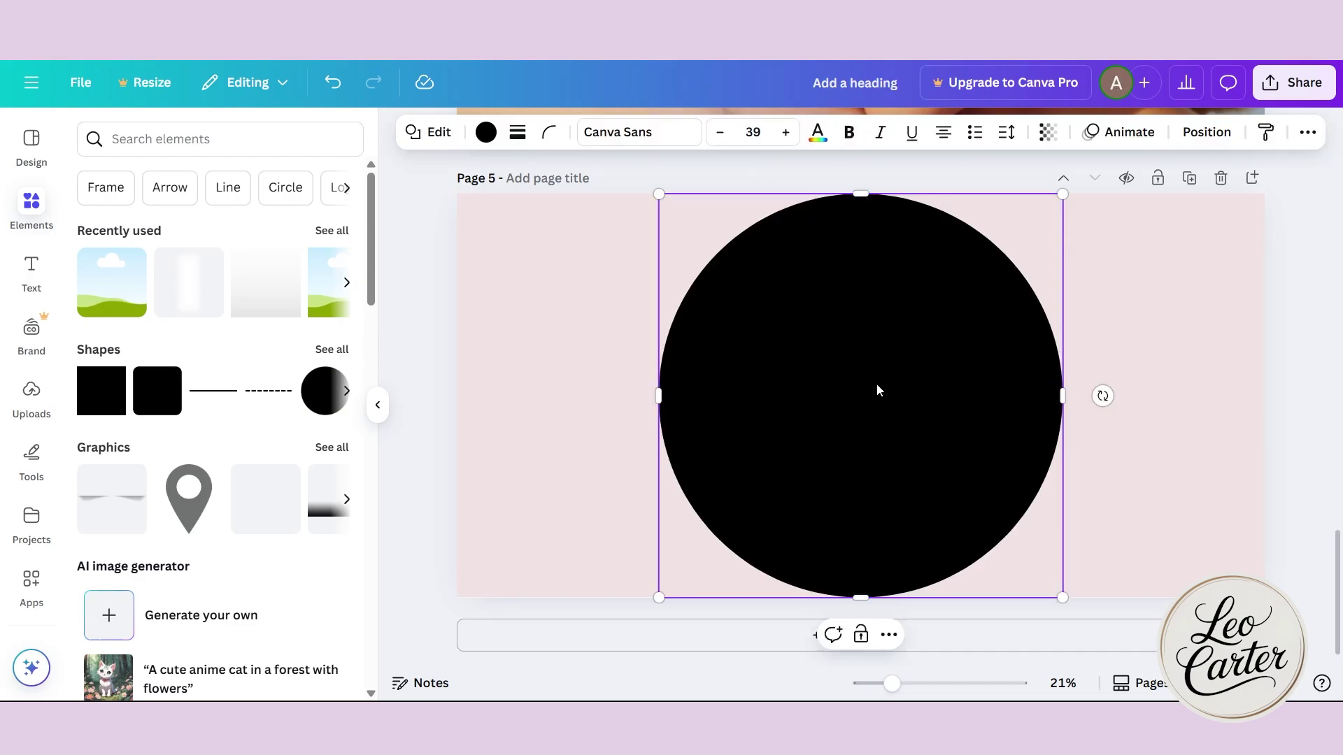
pyautogui.click(486, 133)
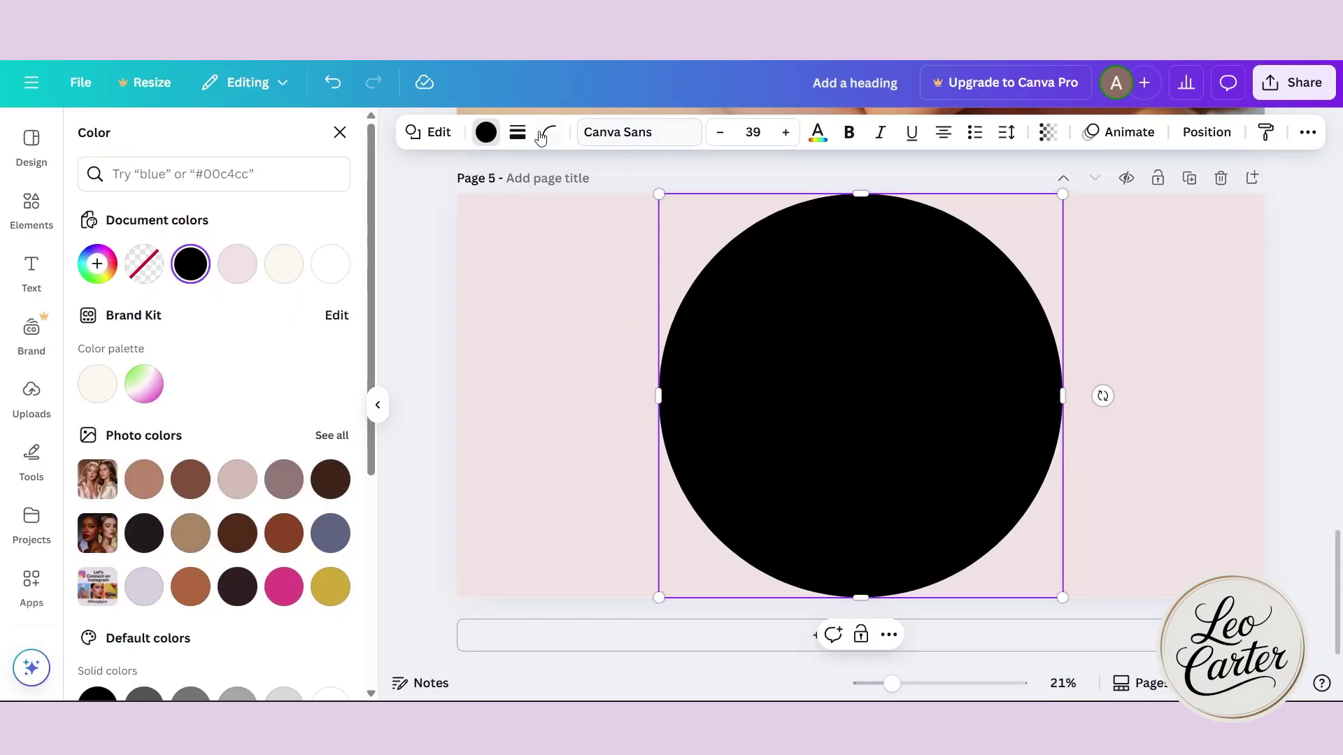
pyautogui.click(487, 134)
pyautogui.click(825, 137)
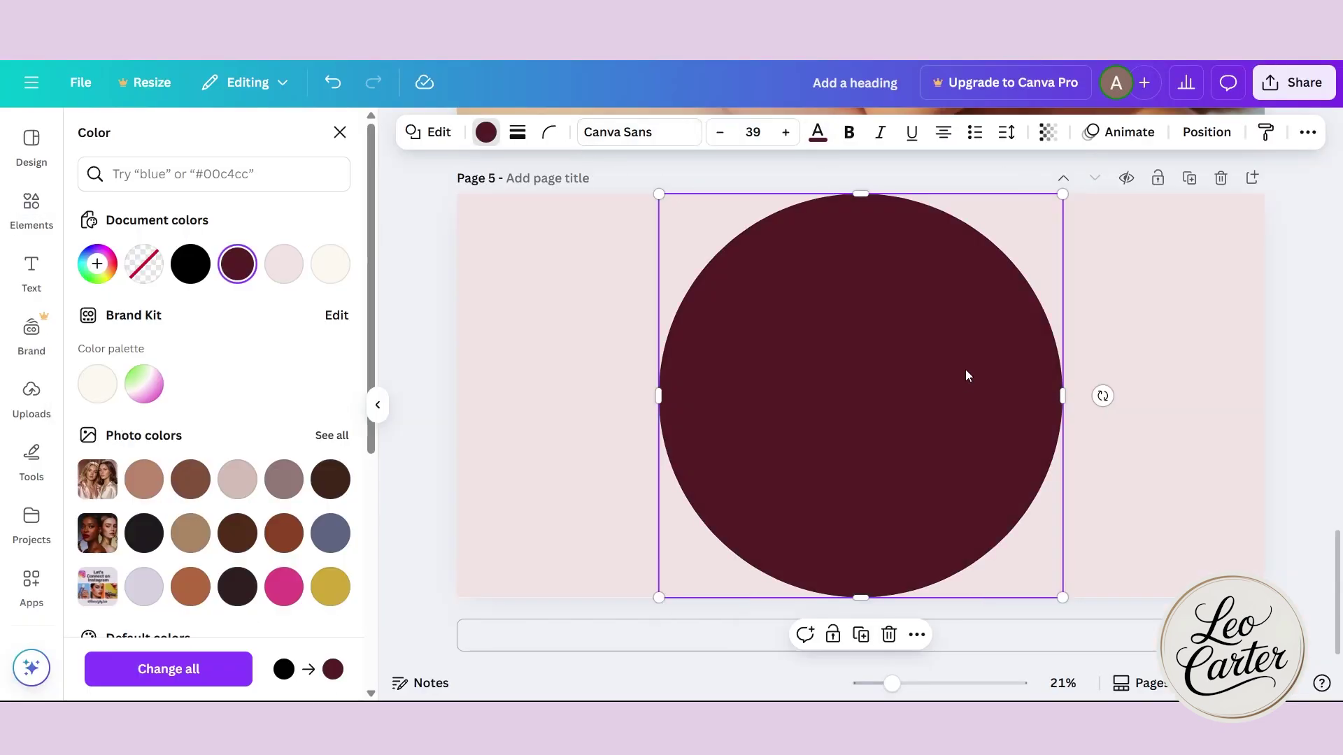
# Search the graphics for "lipstick" and place the outlined lipstick with sparkles on the maroon circle
pyautogui.click(31, 206)
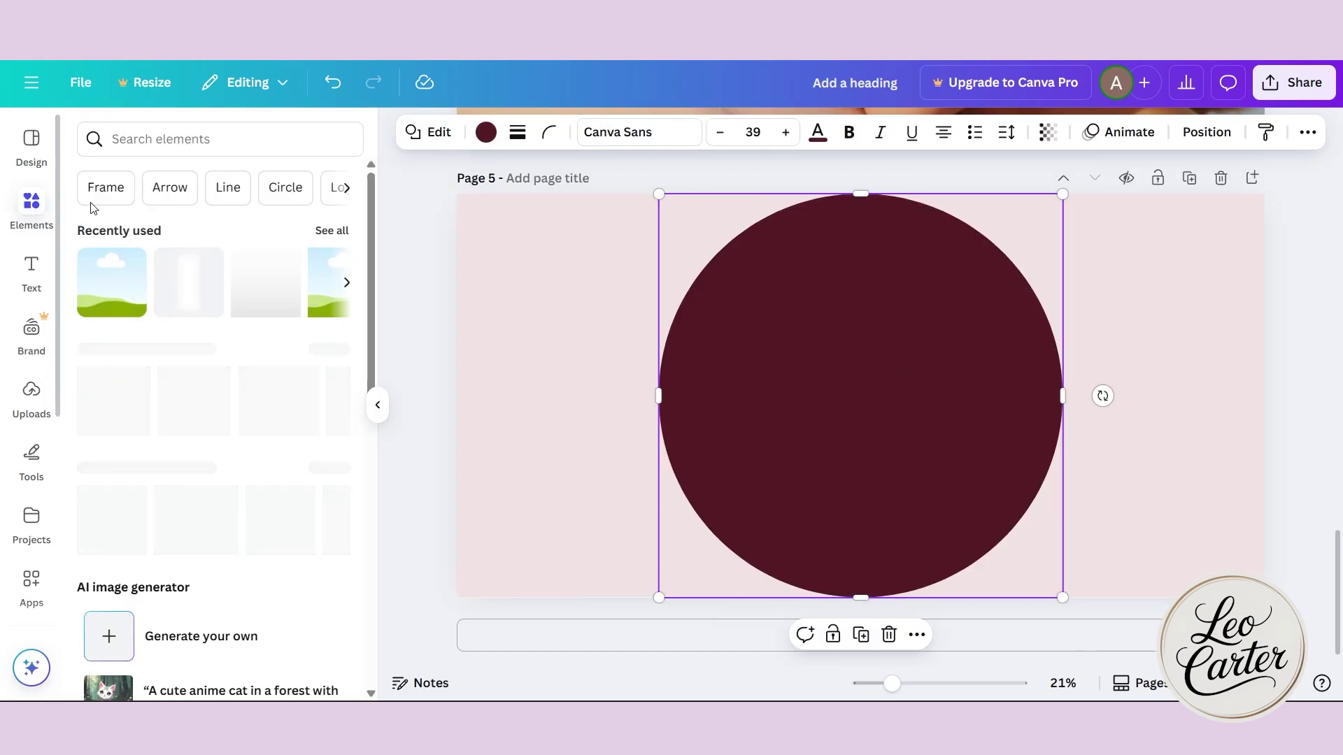
pyautogui.click(203, 142)
pyautogui.write('li')
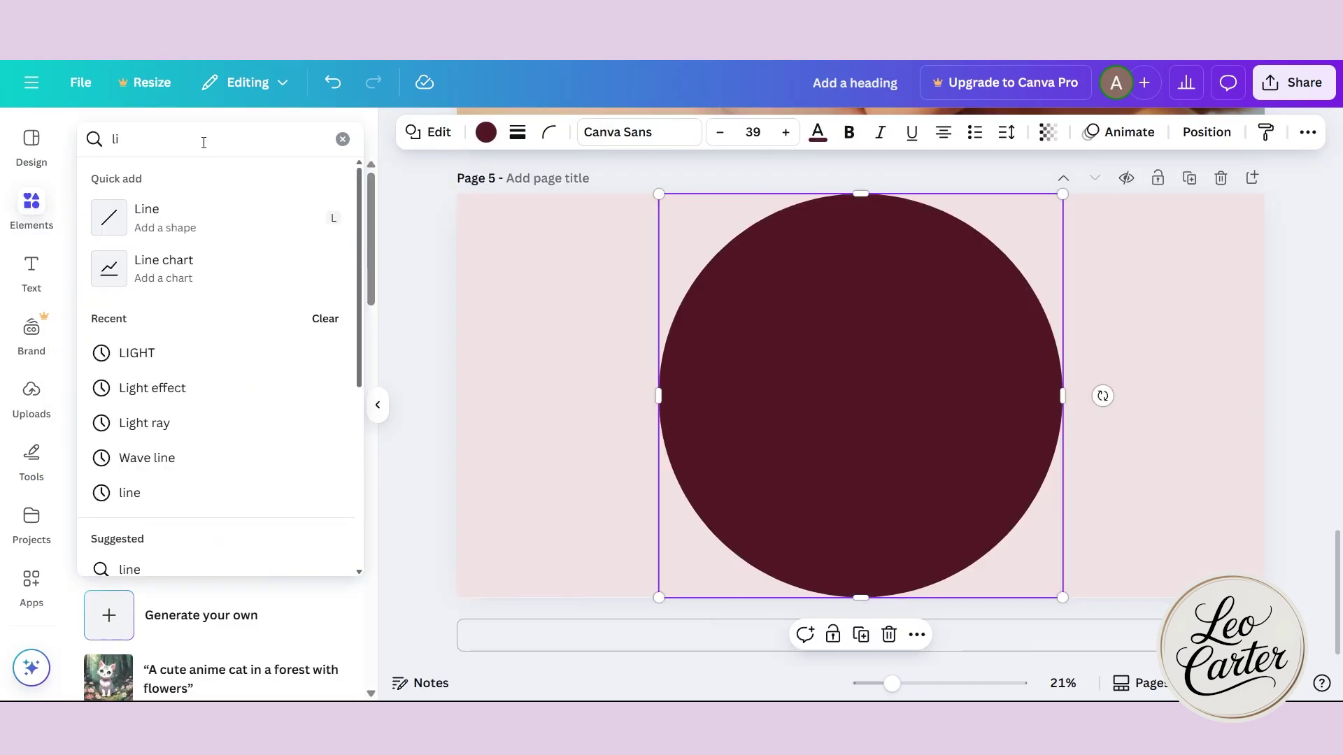
pyautogui.write('pstick')
pyautogui.press('Return')
pyautogui.scroll(-5, 217, 350)
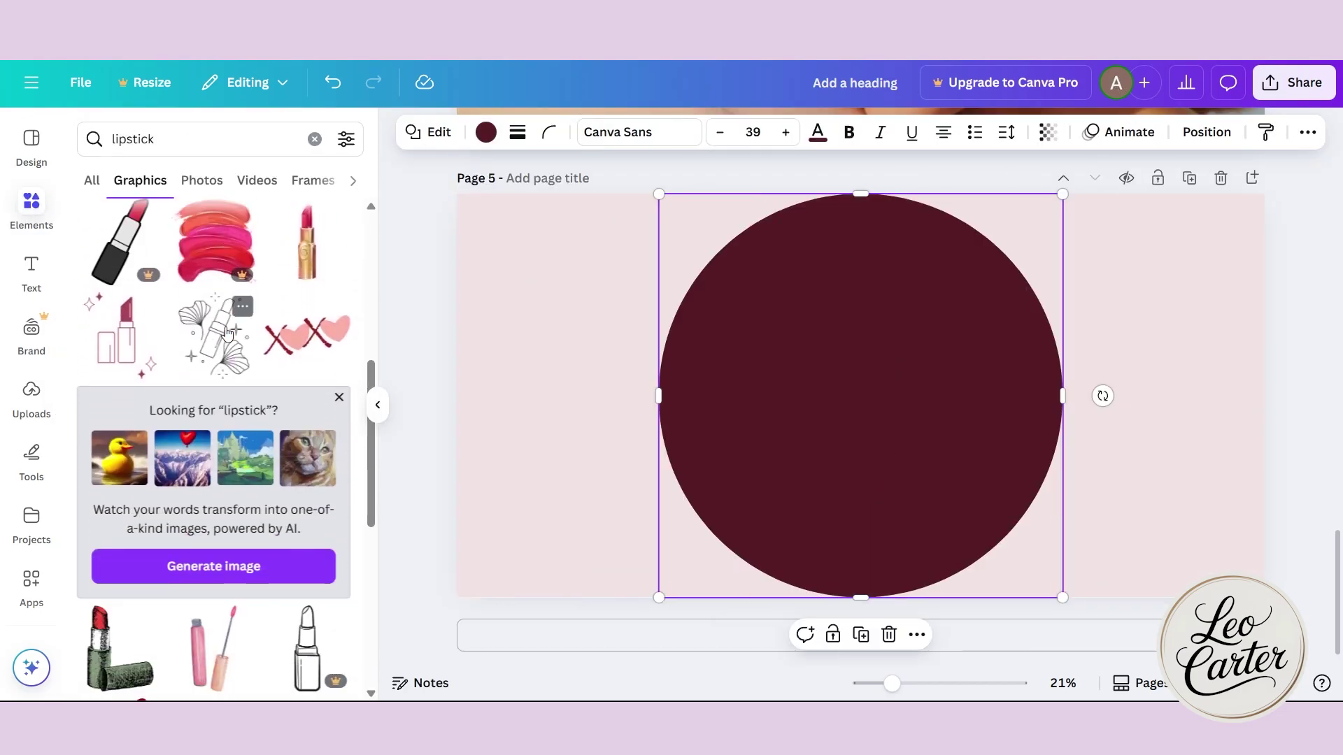
pyautogui.click(116, 343)
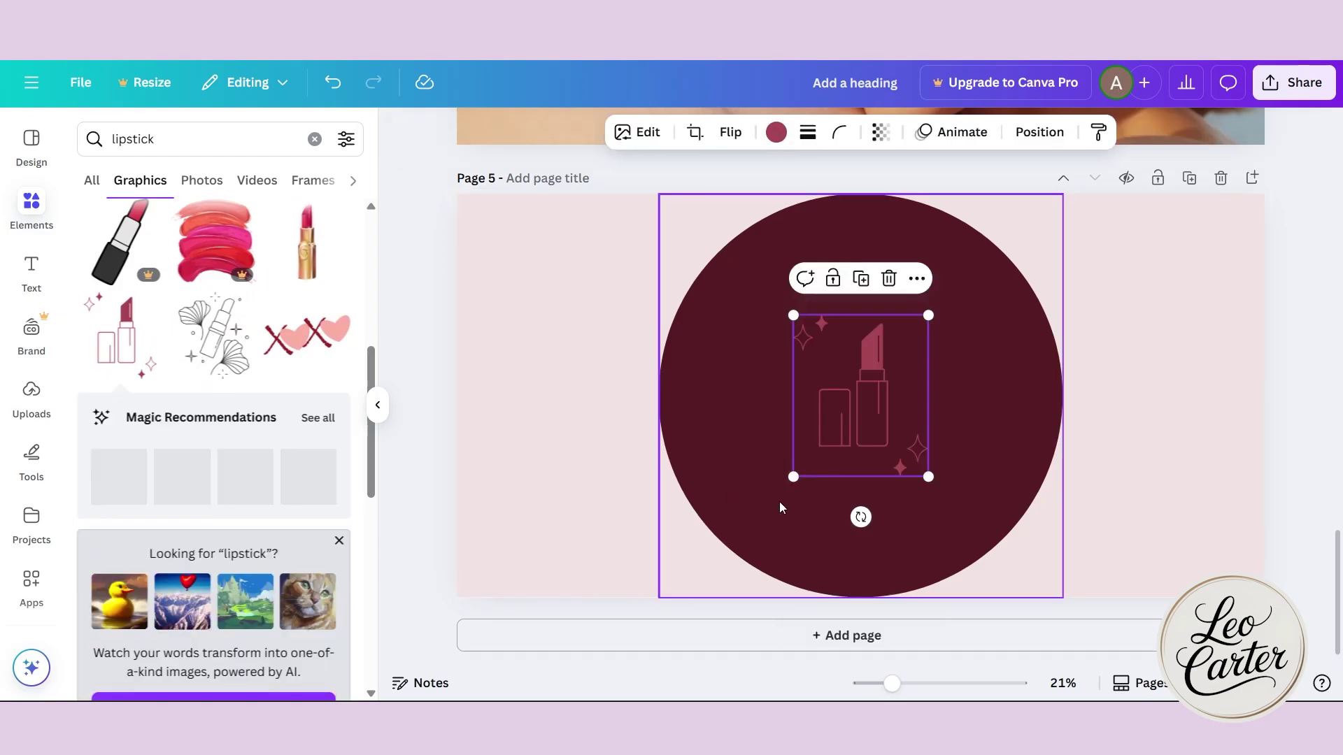
# Enlarge the lipstick graphic to fill most of the circle and recolor it cream
pyautogui.moveTo(925, 476); pyautogui.dragTo(987, 560)
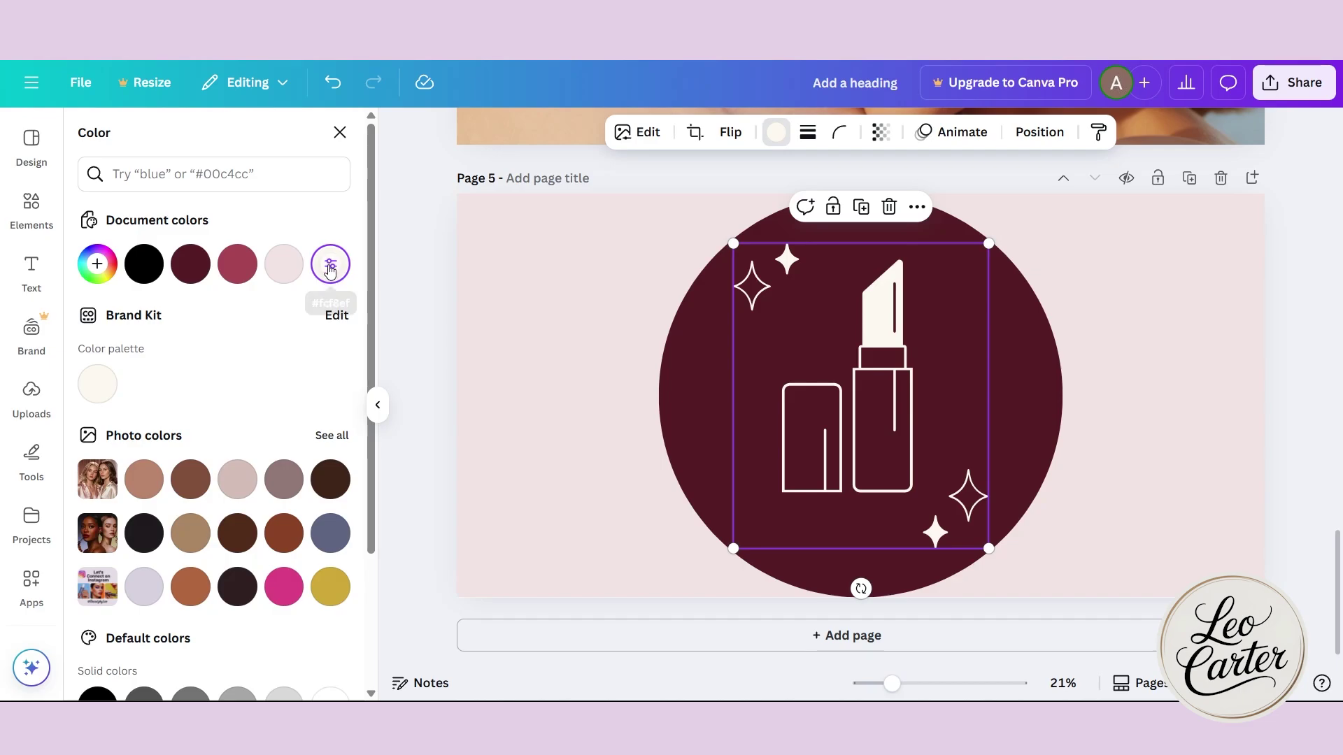
pyautogui.click(473, 363)
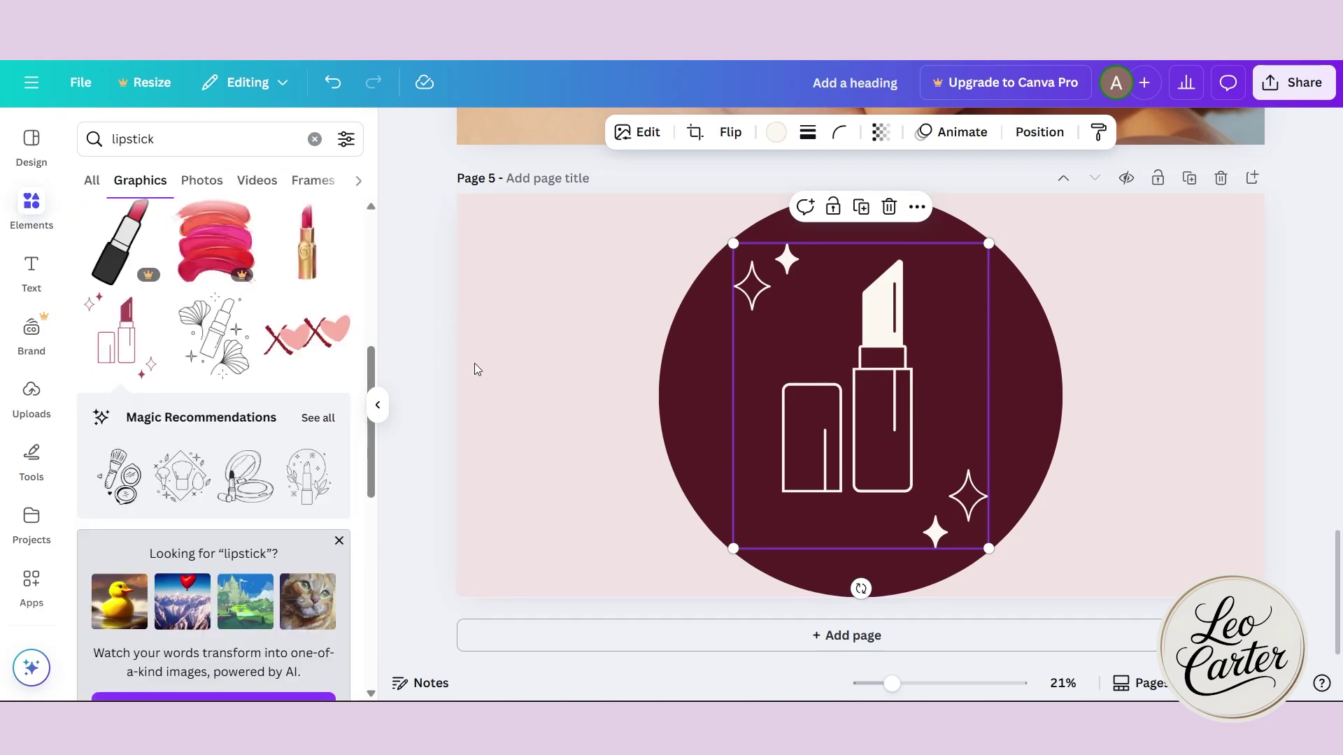
pyautogui.click(1303, 398)
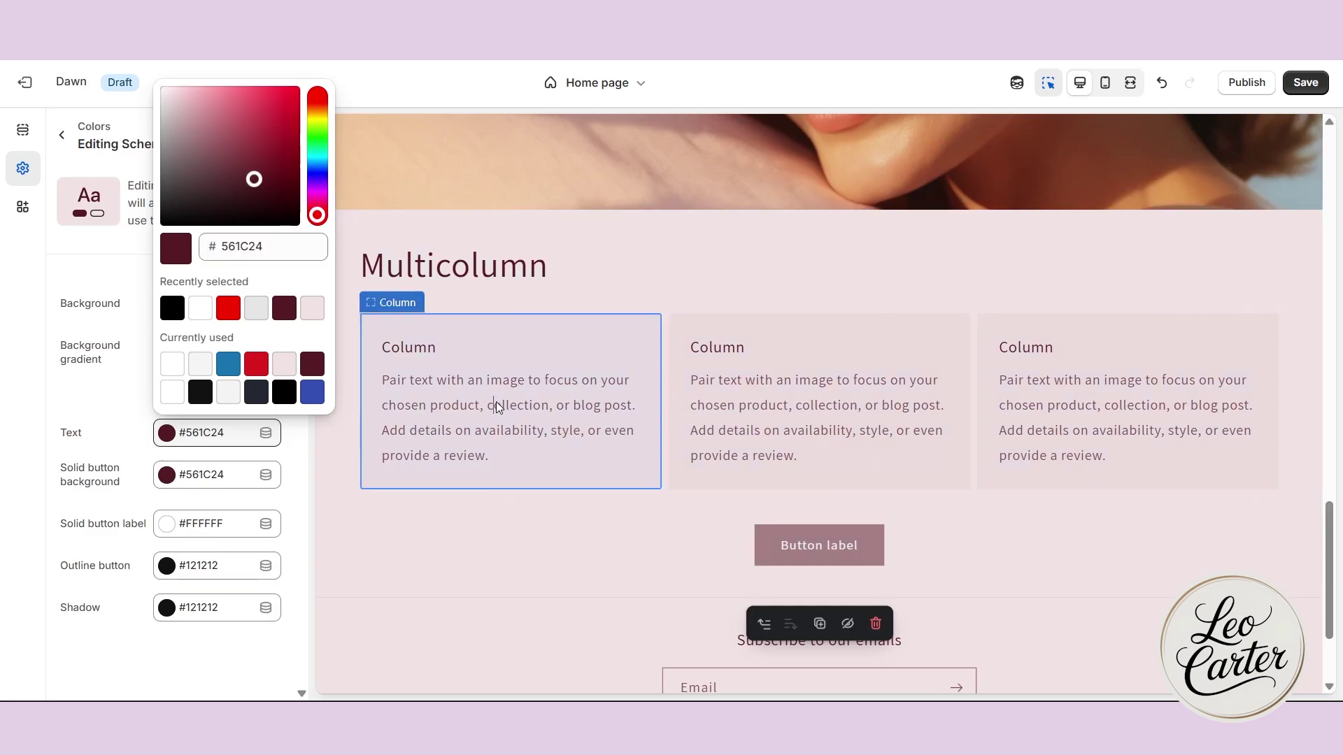
# Switch to the theme editor and set Add_a_heading.png as the image of the first Multicolumn column
pyautogui.click(496, 405)
pyautogui.click(186, 209)
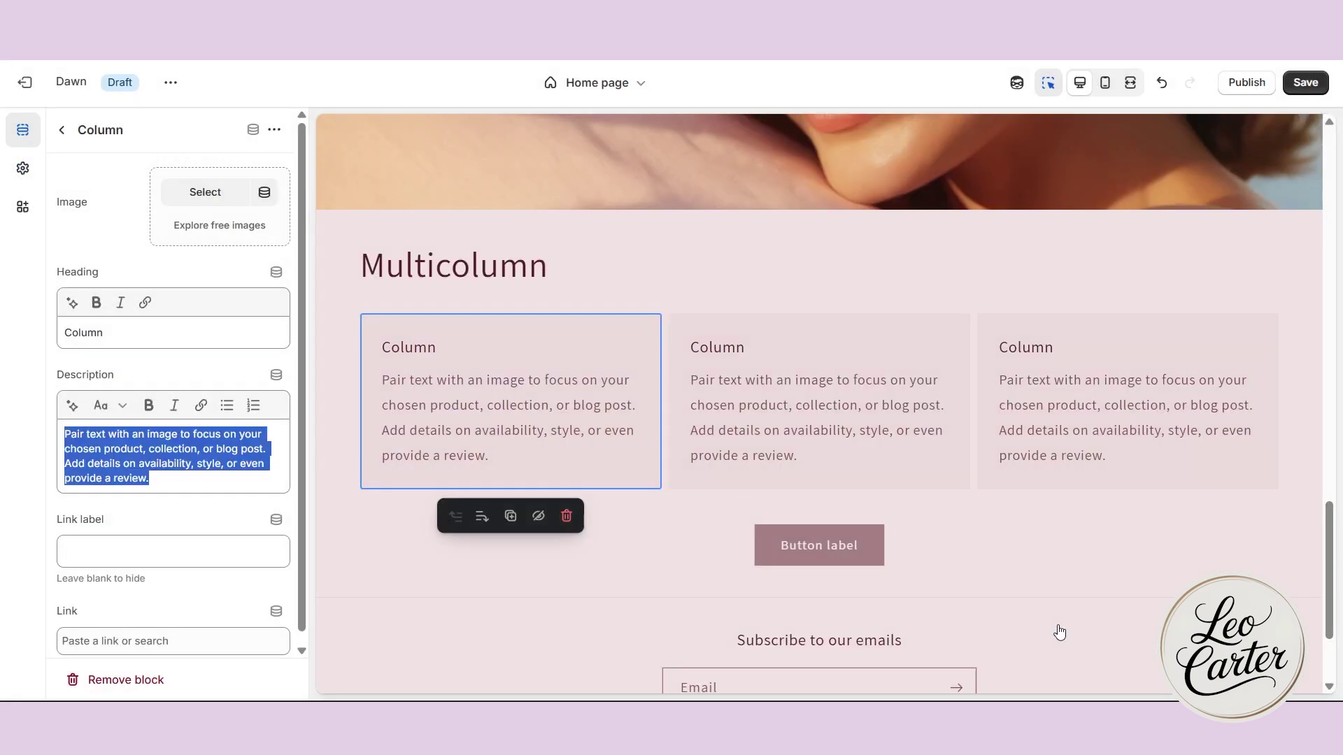
pyautogui.click(477, 405)
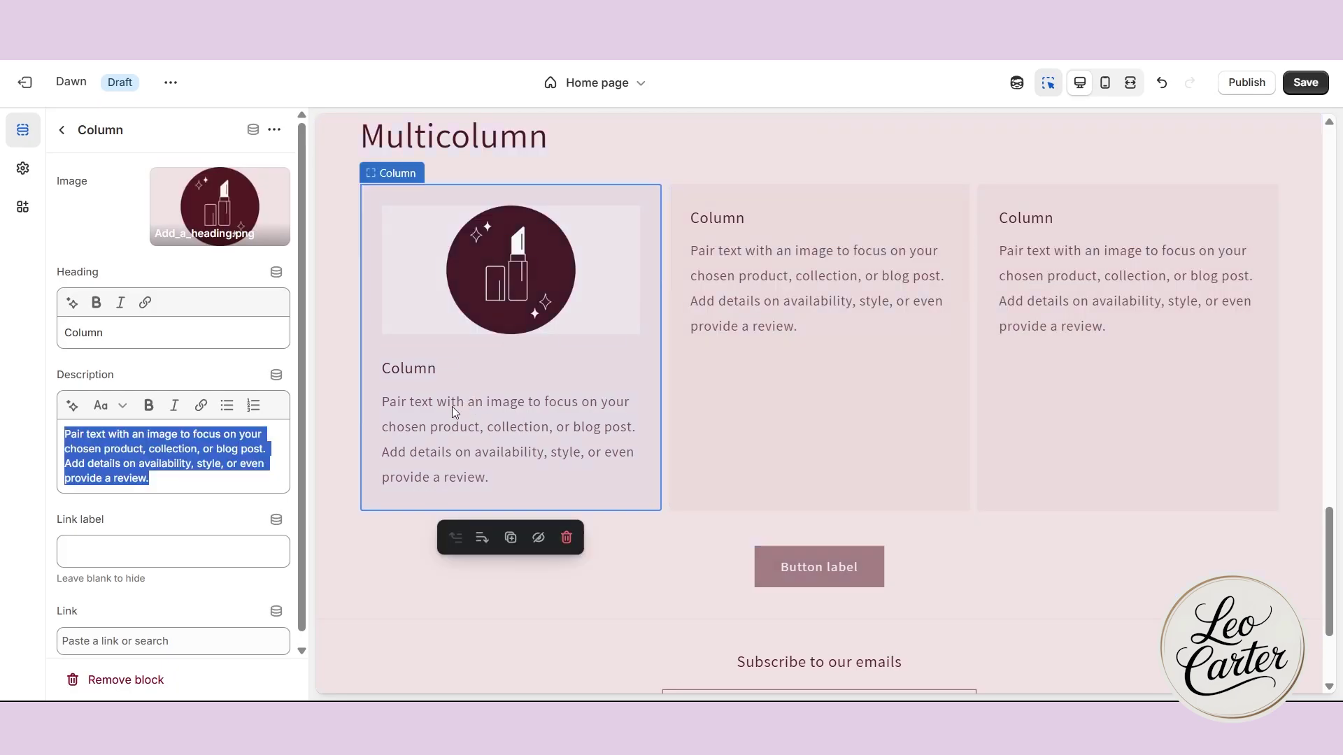
# Set the first column's heading to "🌸 PREMIUM FORMULATIONS" and replace its description with the text about clean, skin-loving beauty products
pyautogui.moveTo(145, 338); pyautogui.dragTo(54, 341)
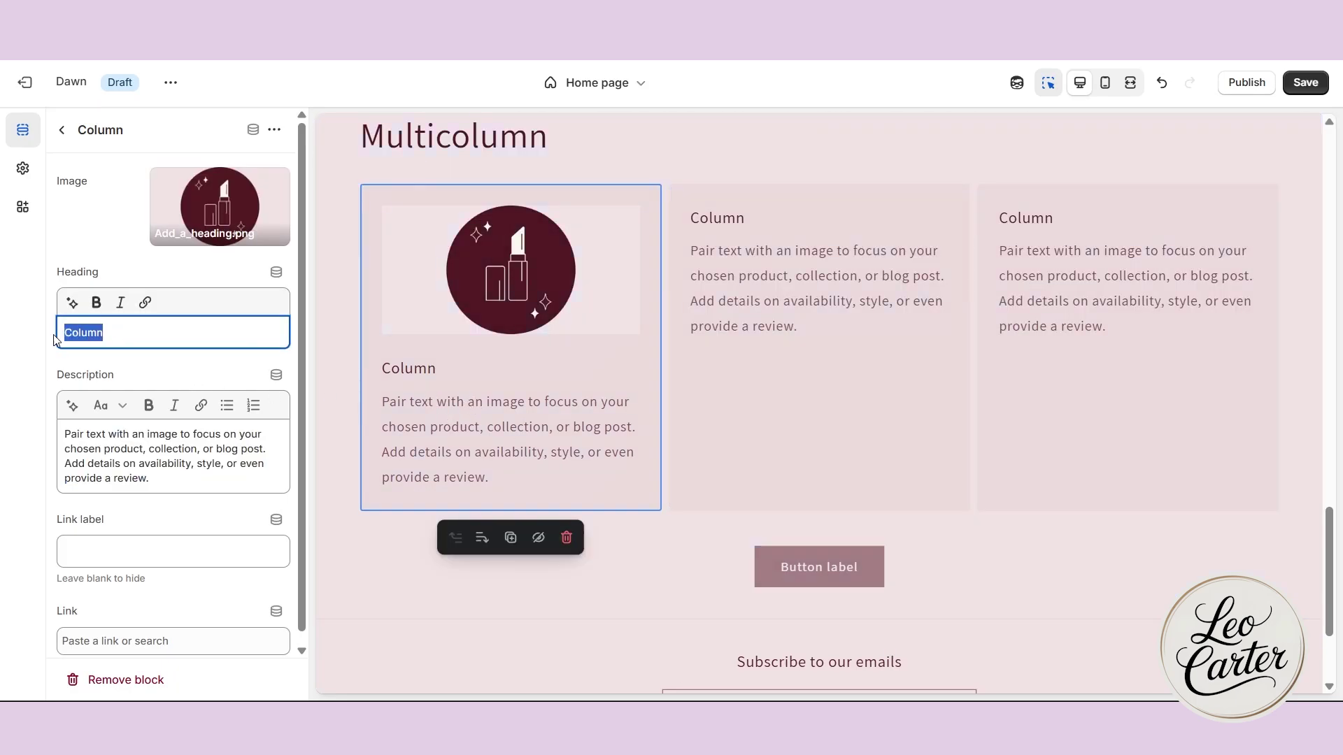
pyautogui.write('🌸 PREMIUM FORMULATIONS')
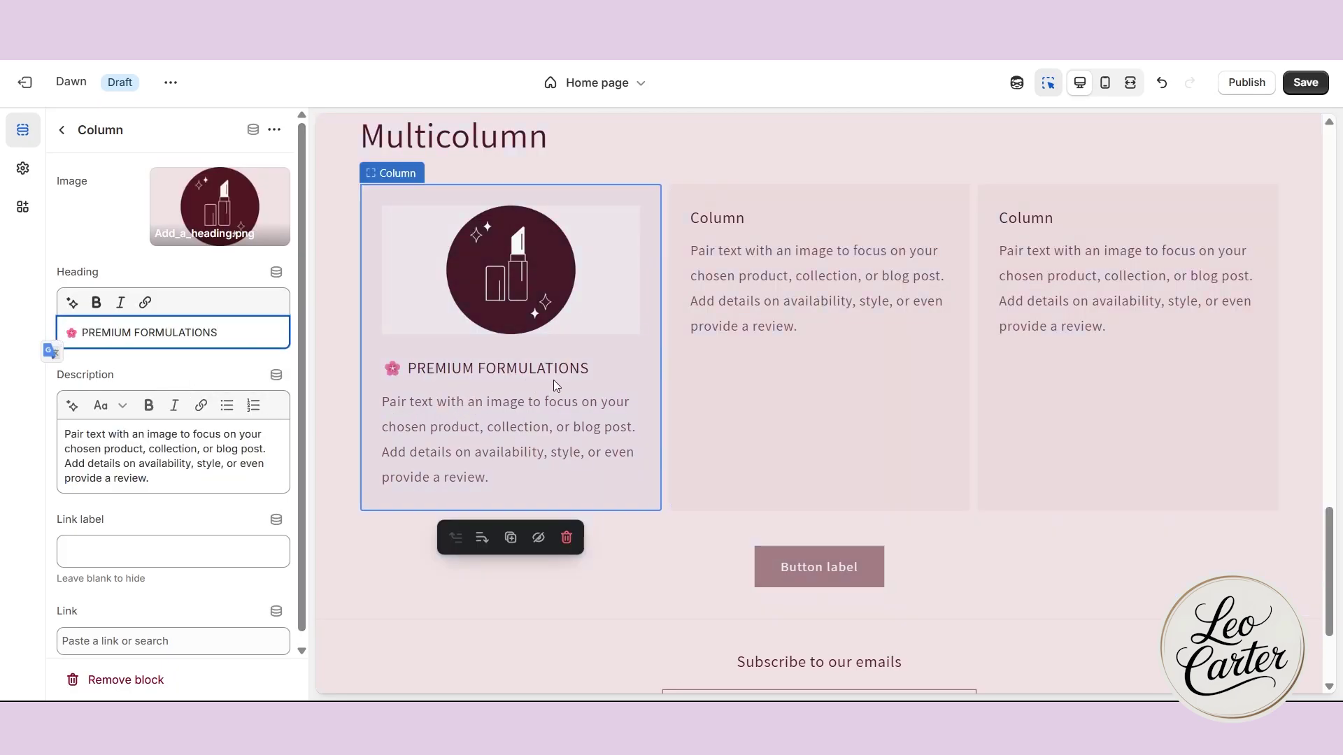
pyautogui.tripleClick(127, 476)
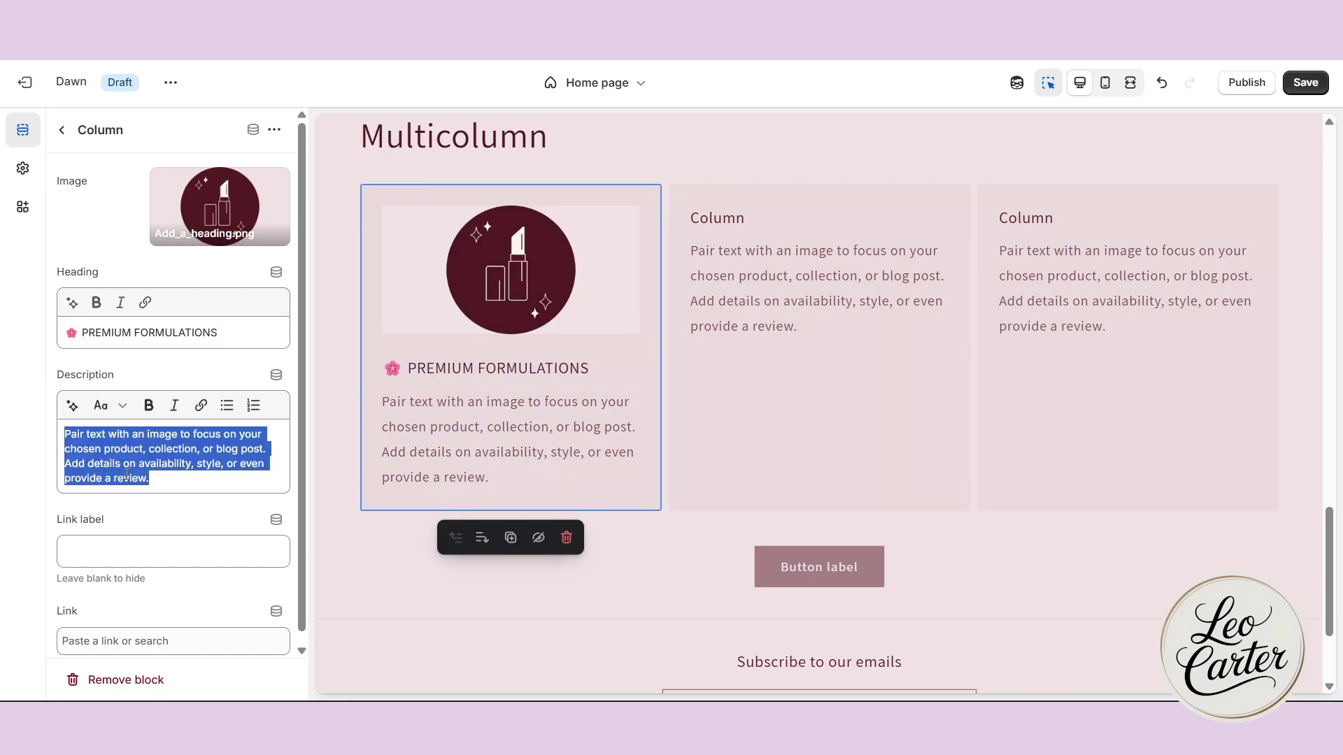
pyautogui.write('Our beauty products are made with clean, skin-loving ingredients that deliver real results without compromise. We believe in quality you can feel, from the first application to the final glow.')
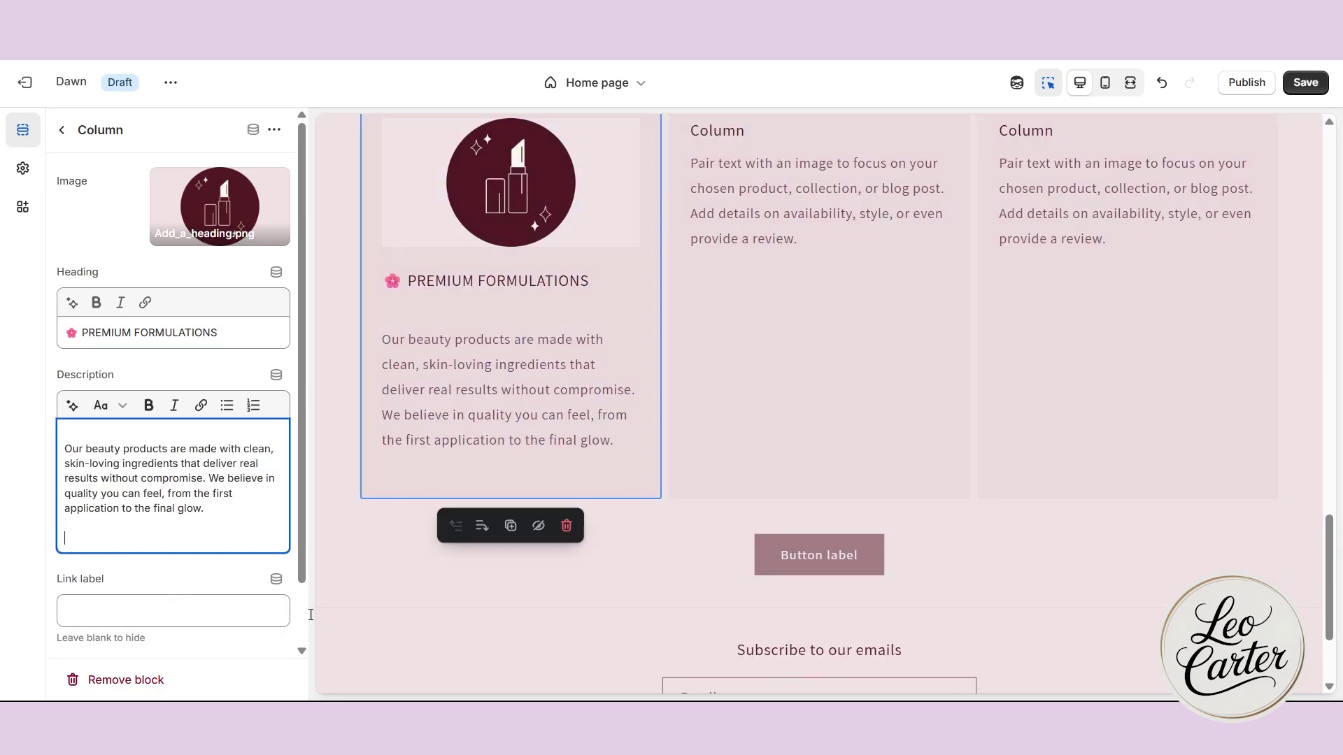
pyautogui.scroll(1, 558, 595)
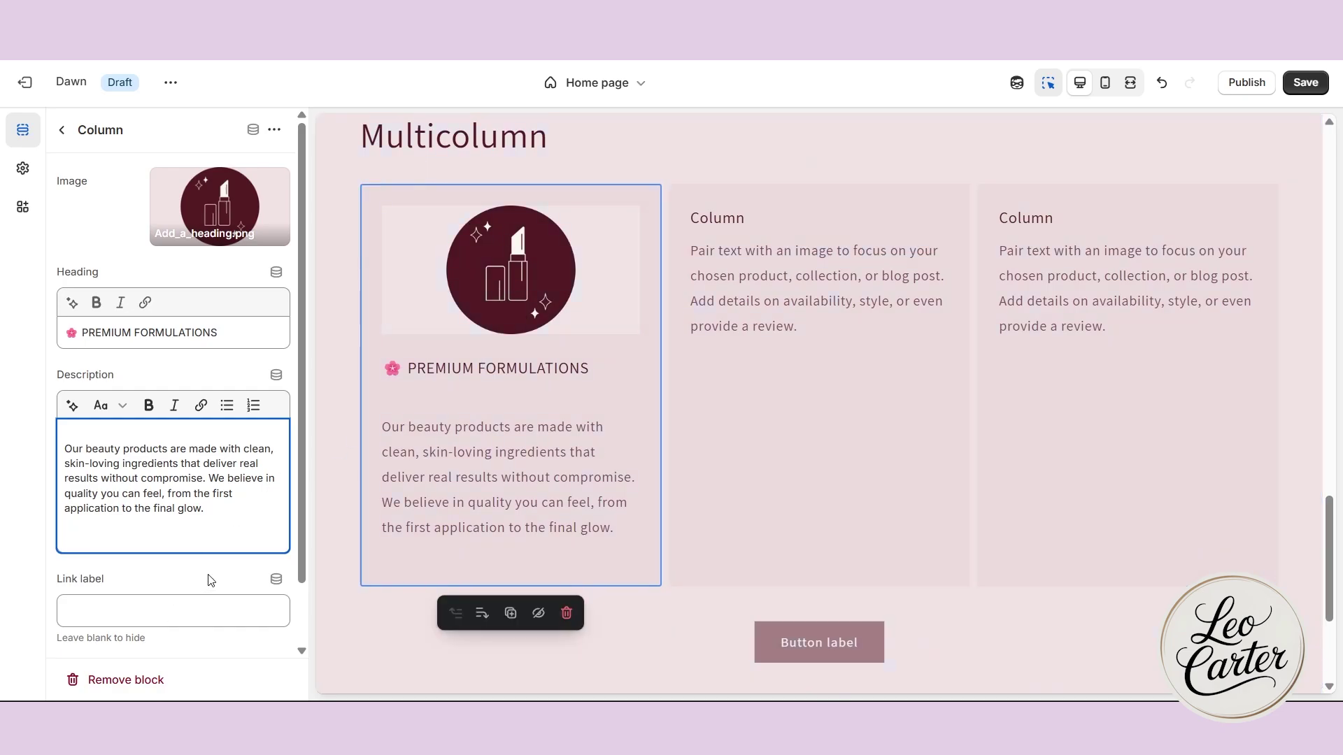
# Set the Multicolumn section's image ratio to Circle and check its three columns in the full-width preview
pyautogui.scroll(-1, 211, 581)
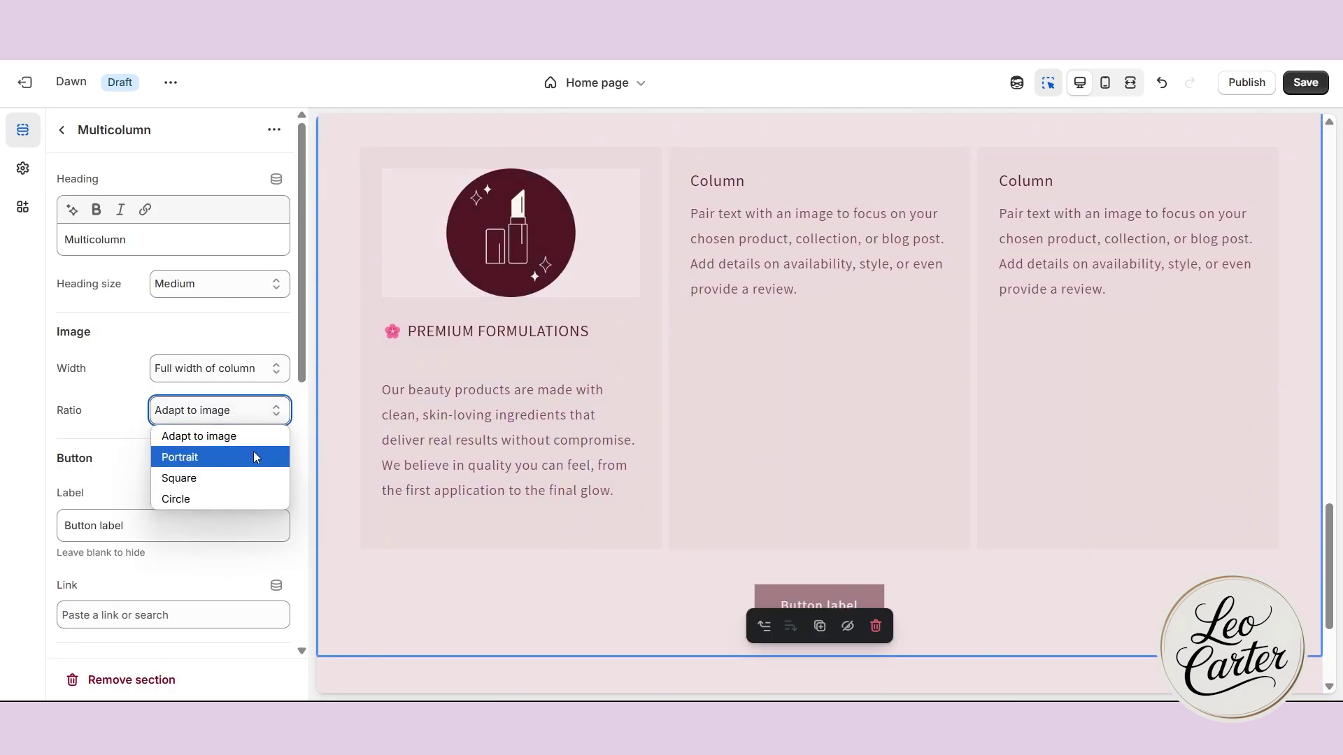
pyautogui.click(217, 500)
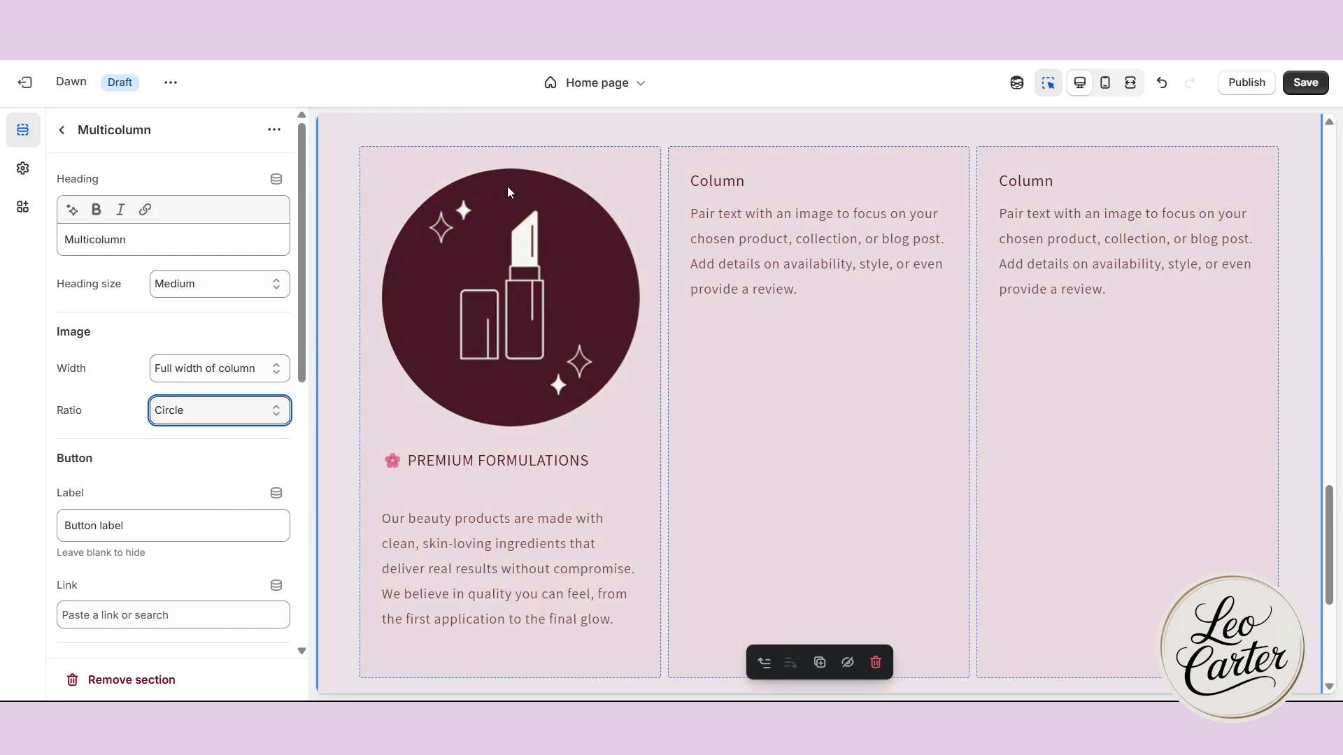
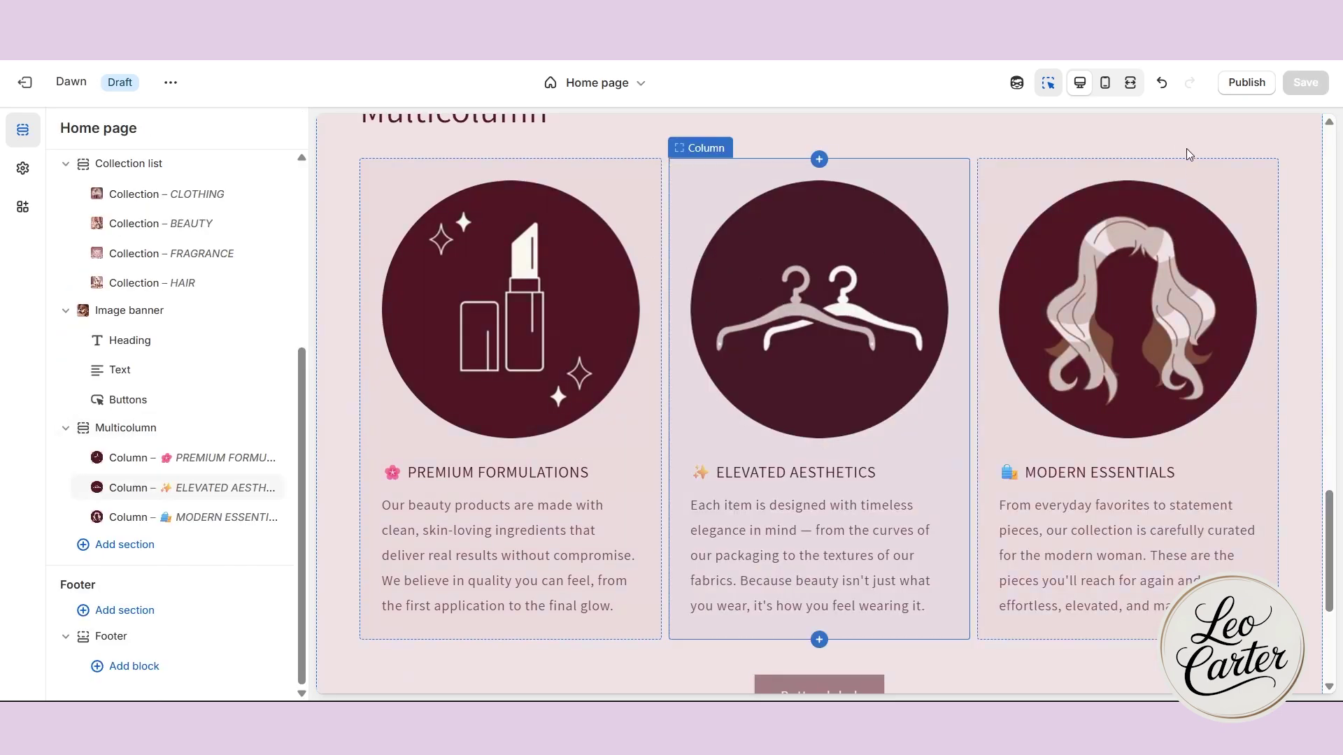
pyautogui.click(1130, 82)
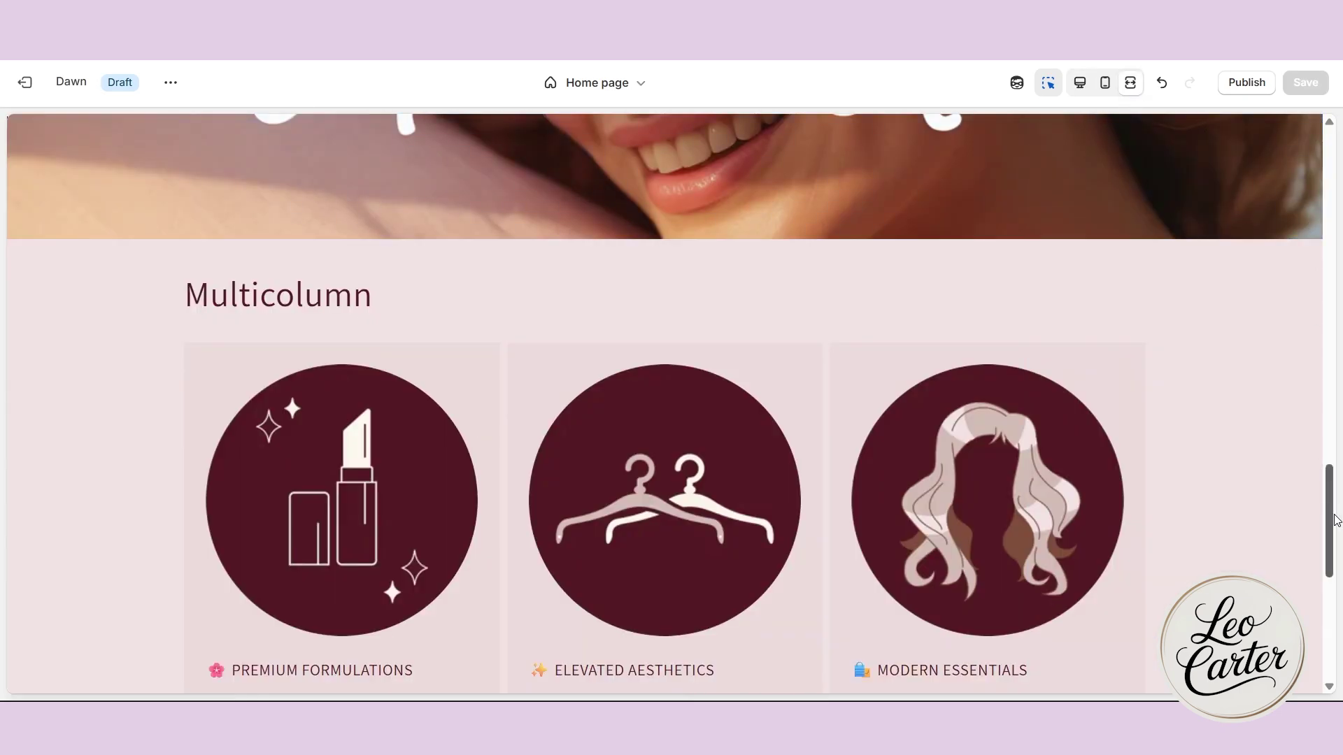
pyautogui.moveTo(1336, 520); pyautogui.dragTo(1341, 605)
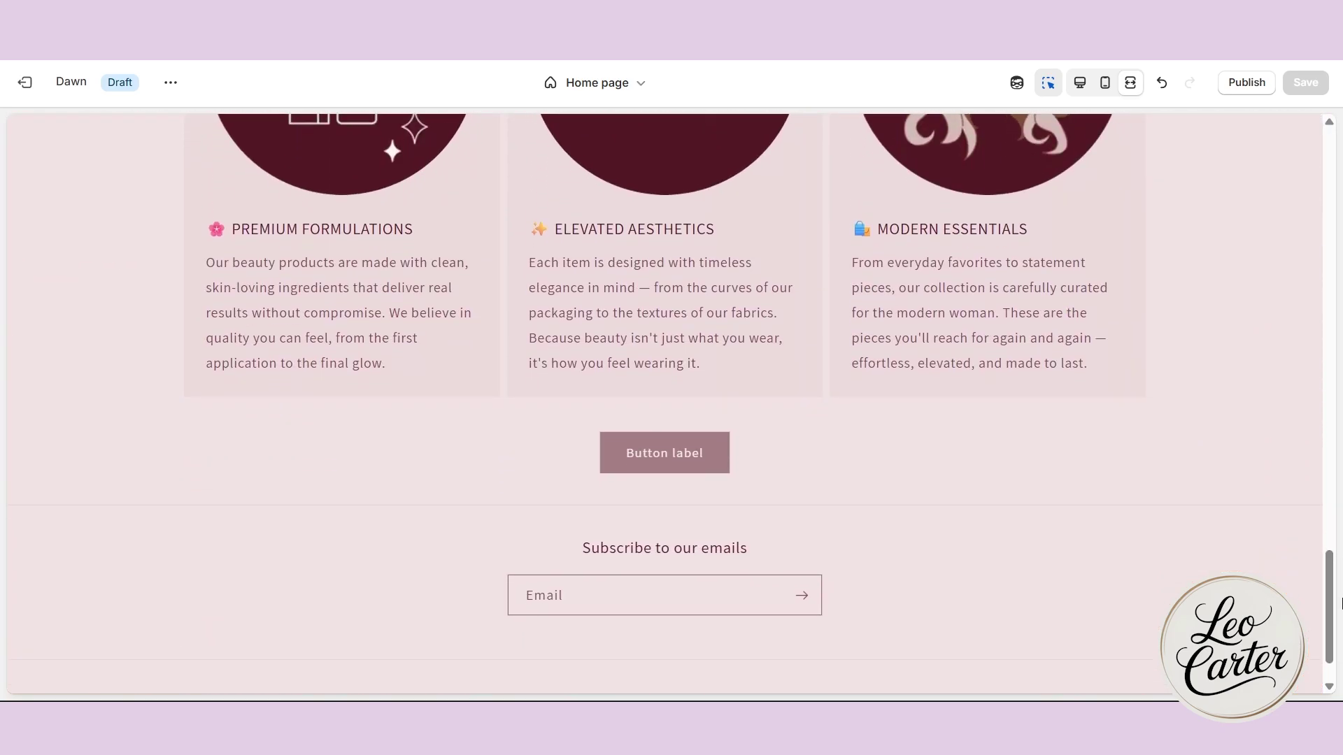
# Add a Featured collection section headed "BEST SELLERS" above the footer and assign the BEAUTY collection to it
pyautogui.click(664, 548)
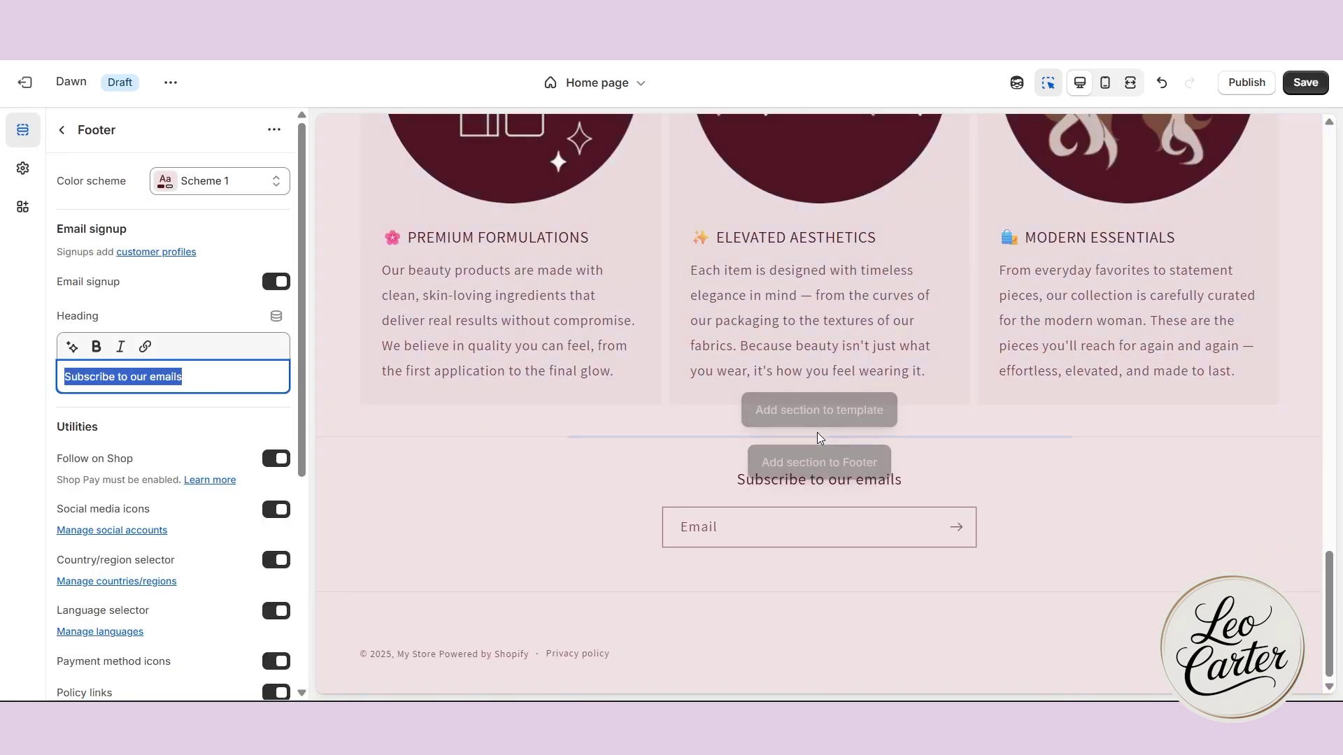
pyautogui.click(813, 417)
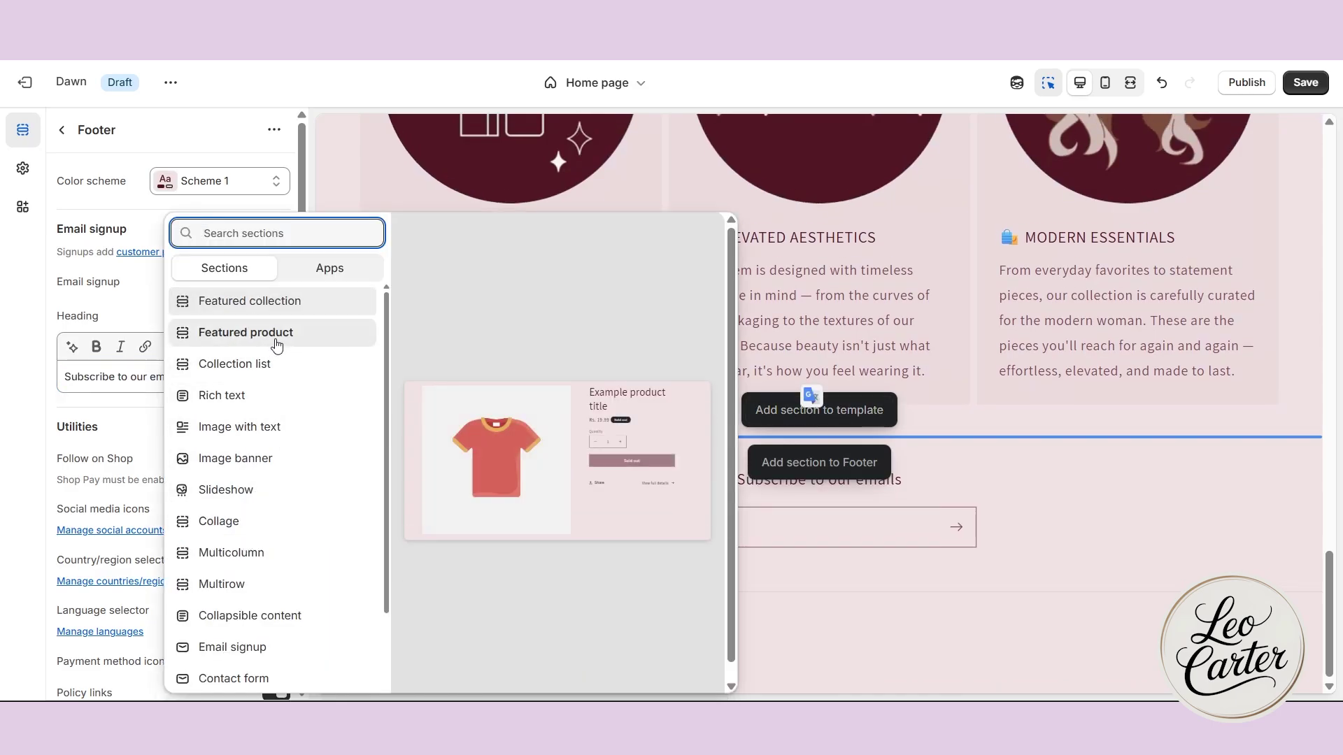
pyautogui.click(275, 300)
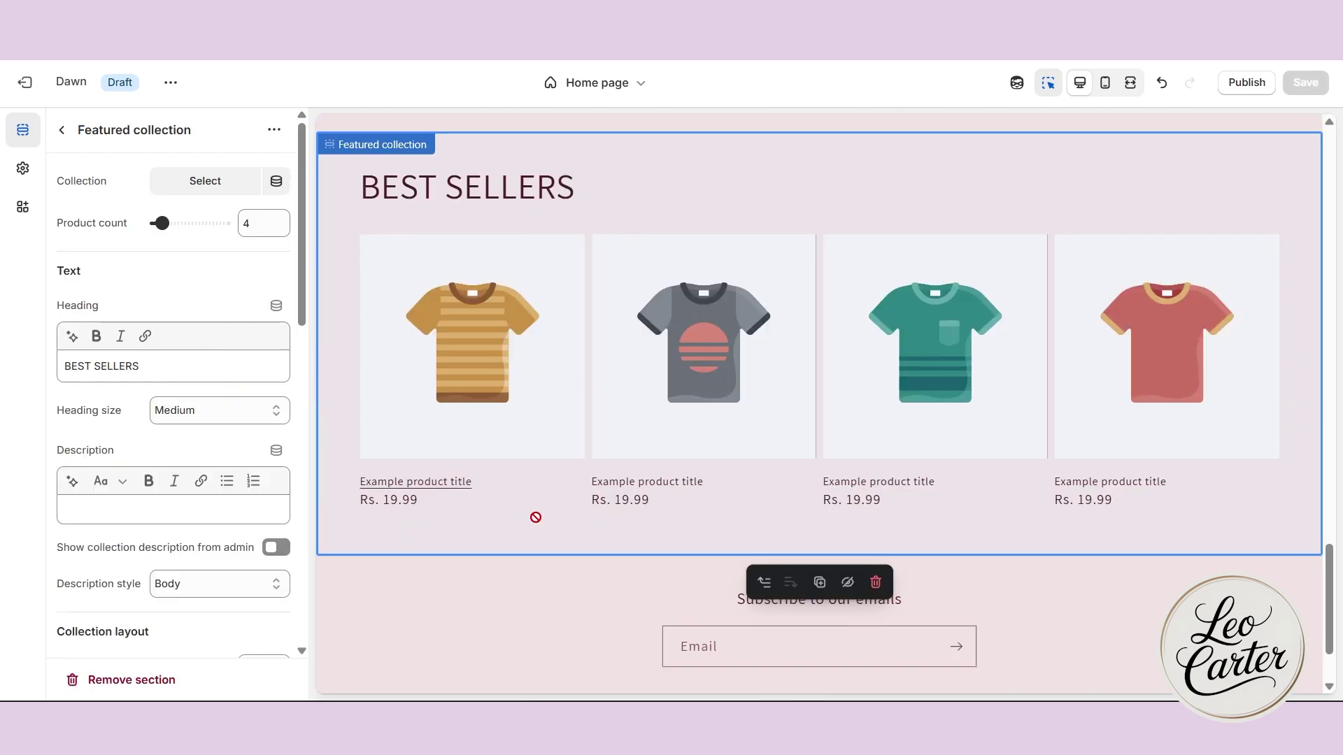
pyautogui.click(191, 192)
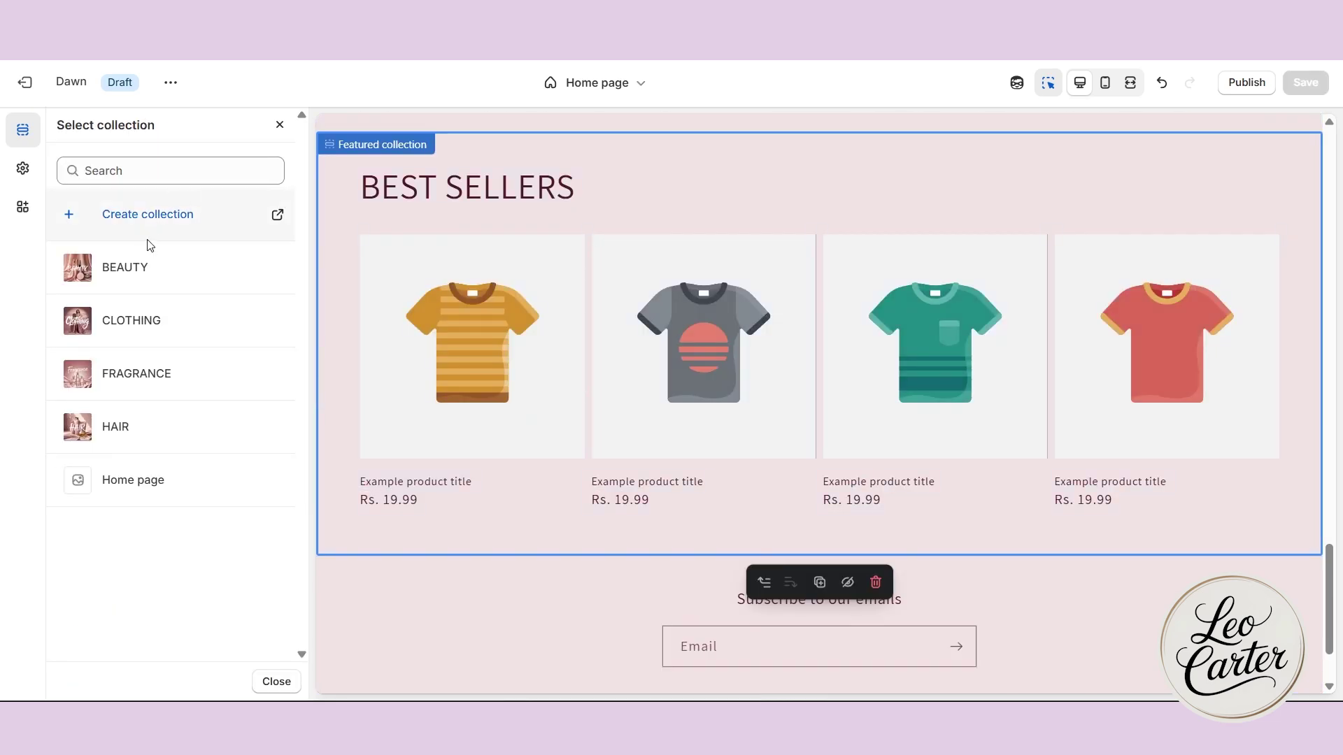
pyautogui.click(128, 269)
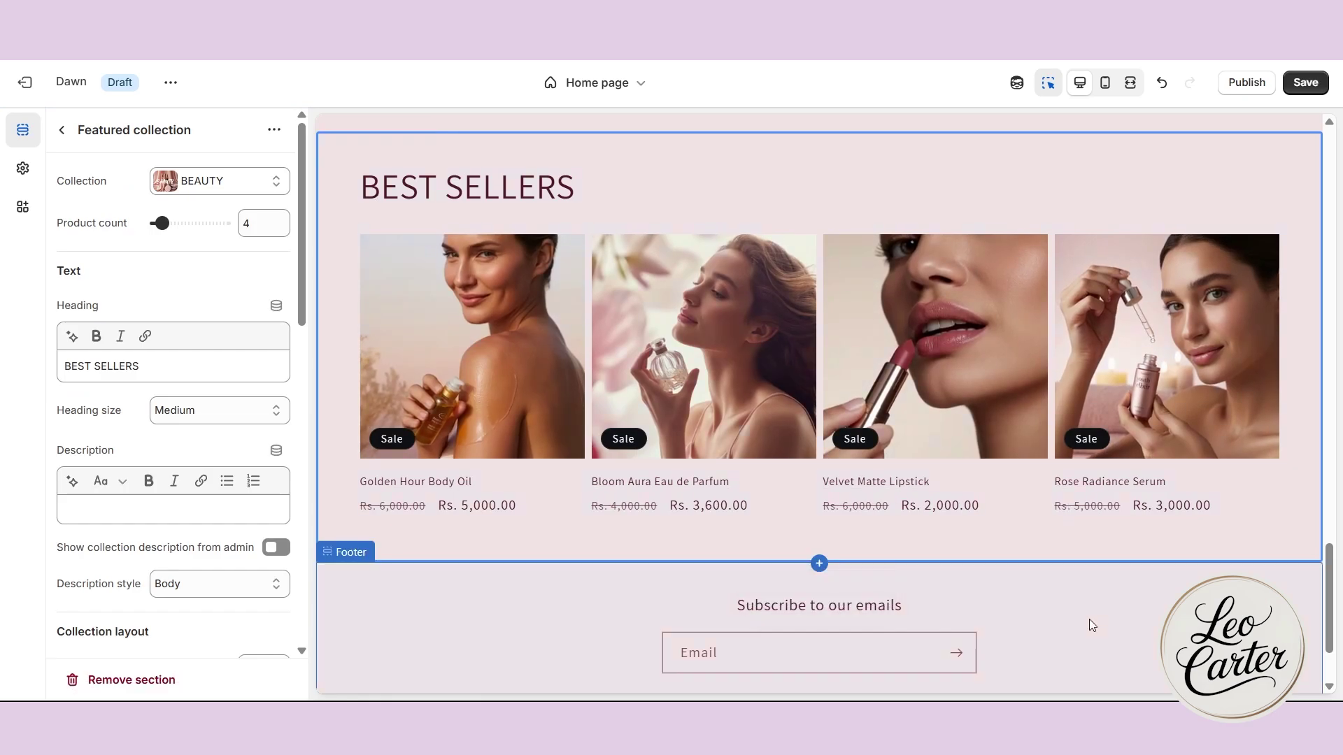
# Review the whole home page from the header banner to the footer, including the About Us banner, icon columns and best sellers
pyautogui.scroll(5, 1067, 480)
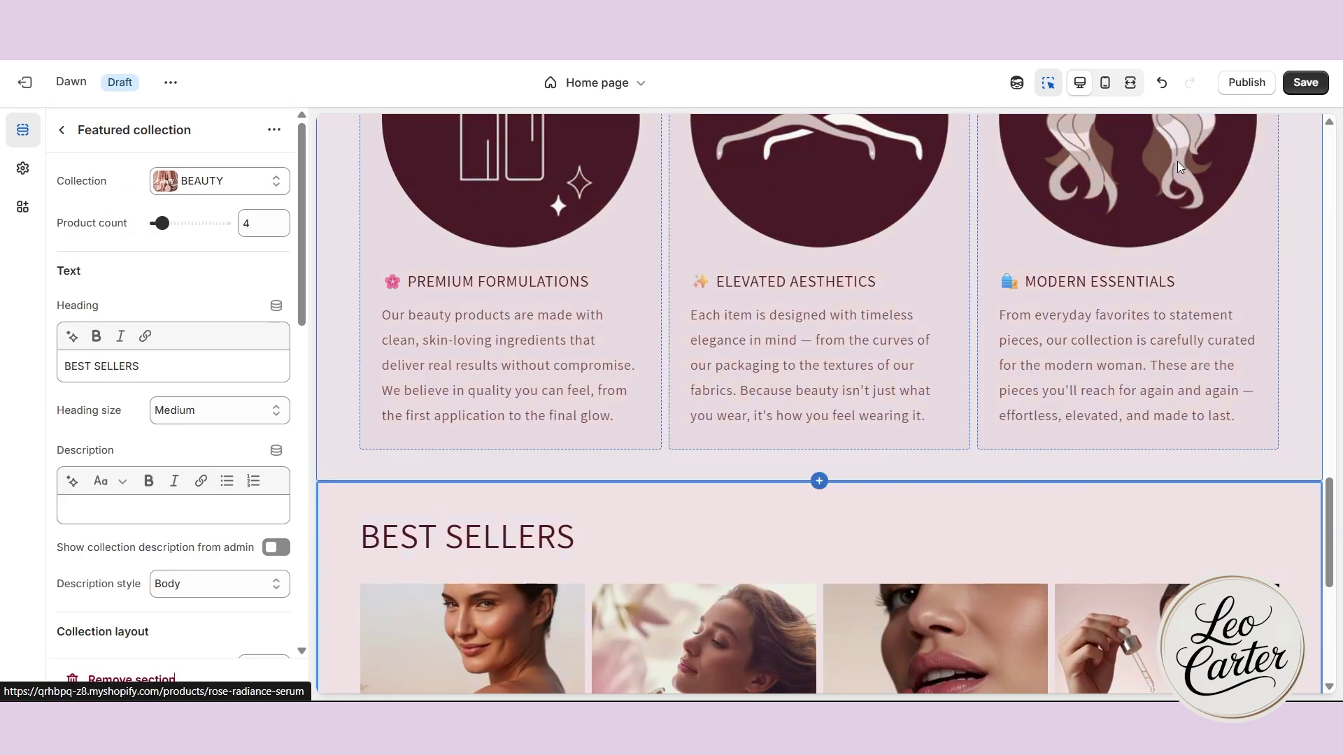
pyautogui.click(1131, 82)
pyautogui.scroll(10, 1229, 204)
pyautogui.scroll(-15, 1340, 121)
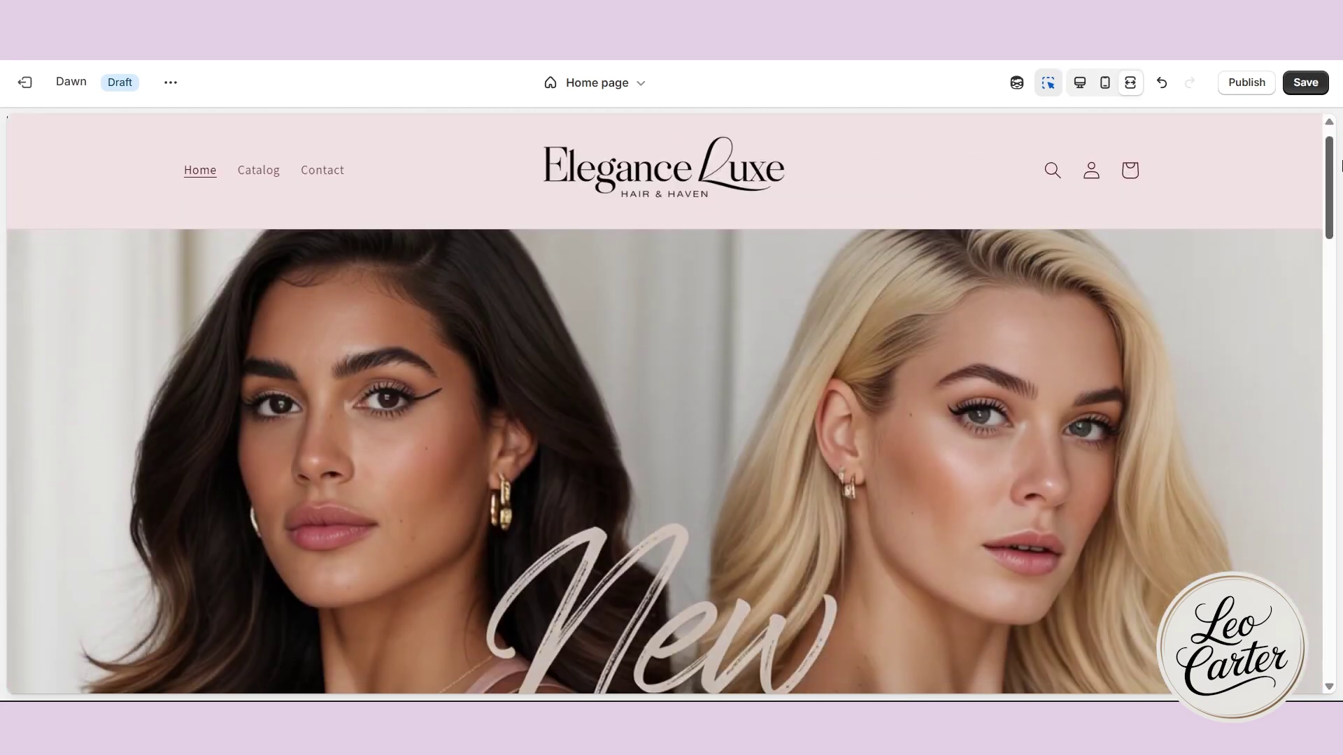
pyautogui.scroll(-15, 1025, 524)
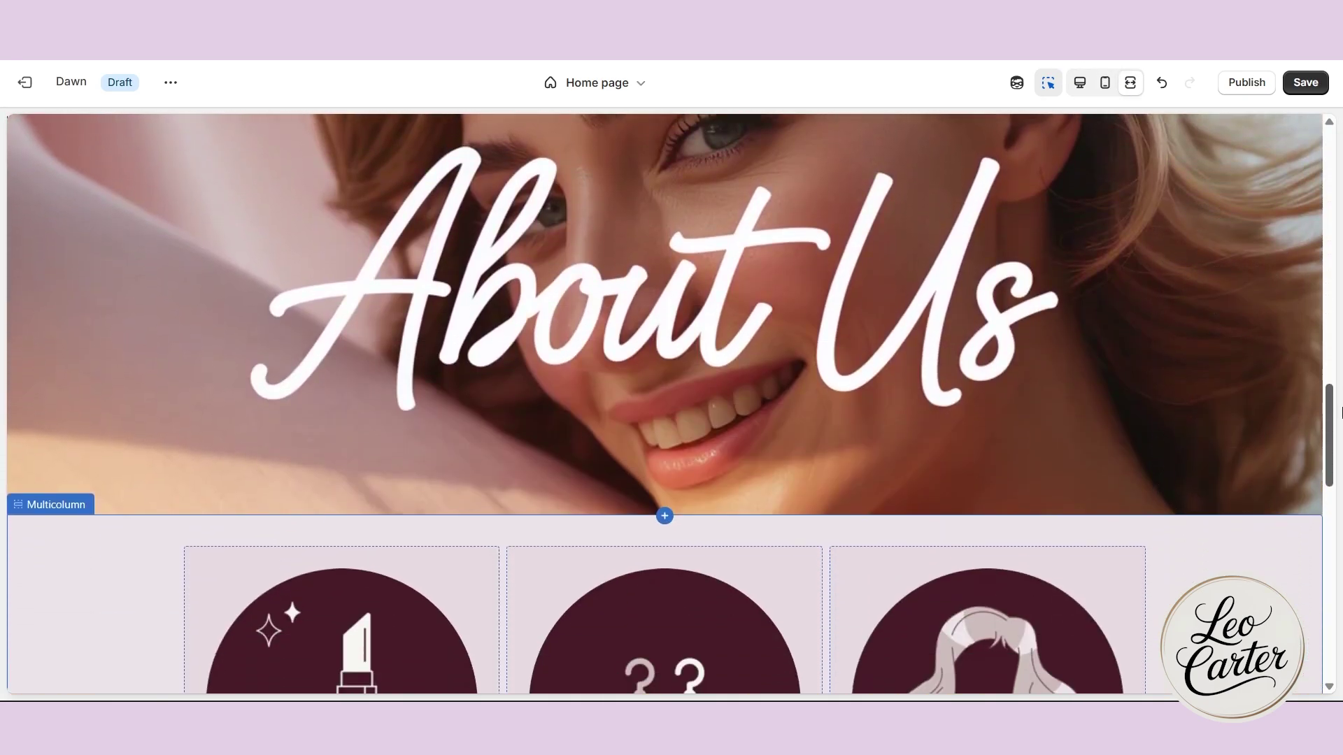
pyautogui.click(1026, 524)
pyautogui.scroll(-3, 1026, 525)
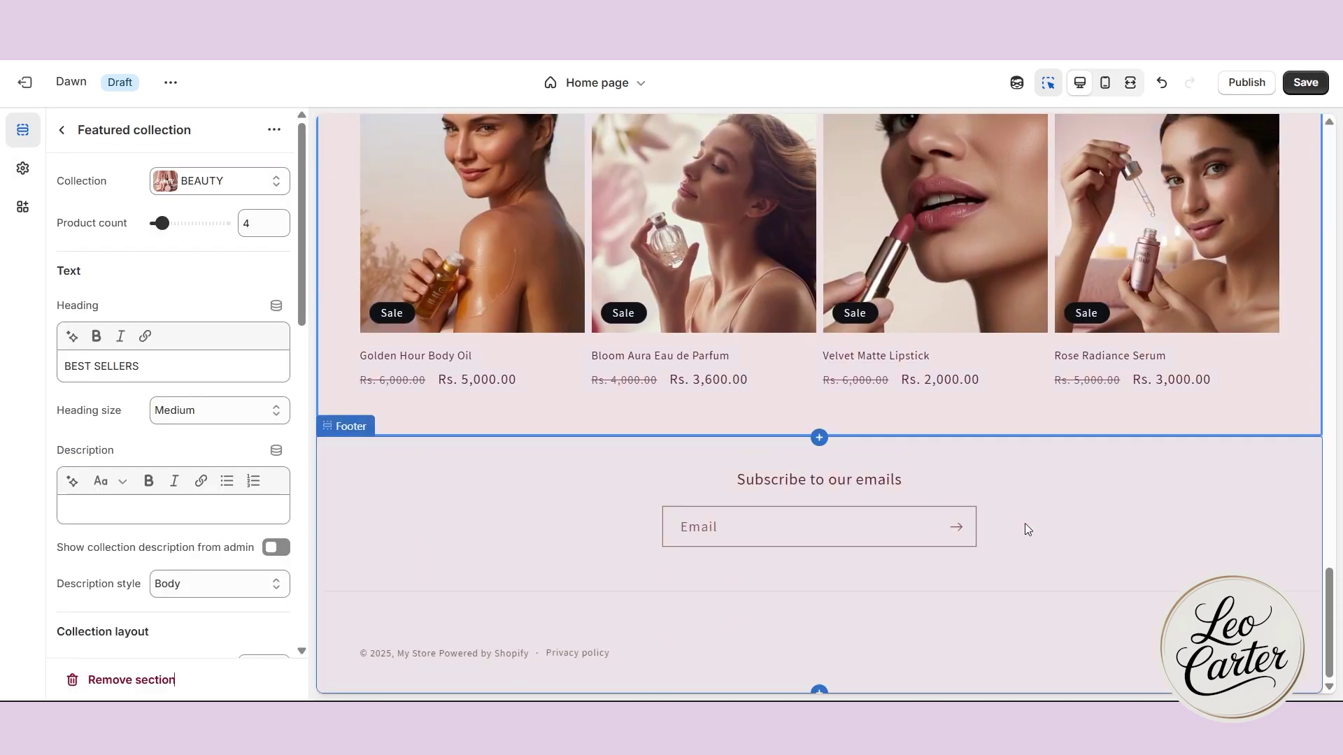
pyautogui.scroll(10, 920, 498)
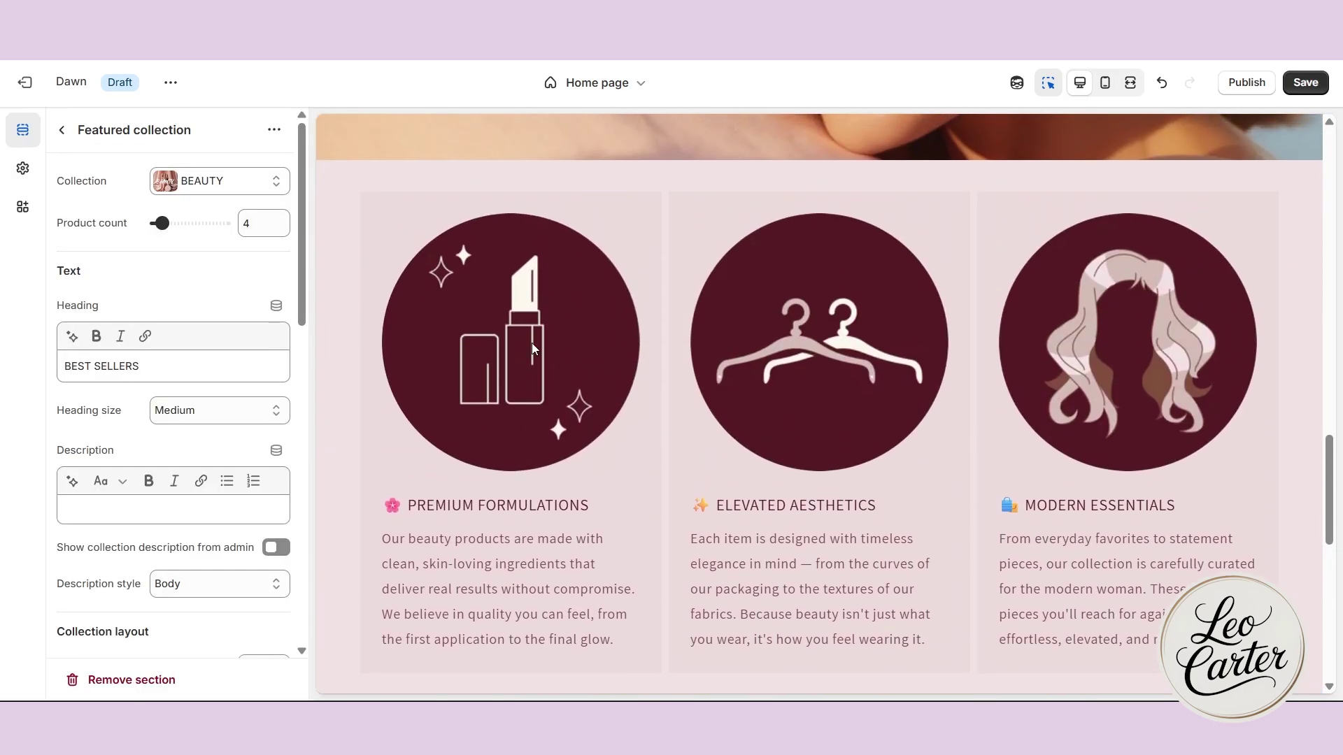
pyautogui.scroll(-8, 862, 547)
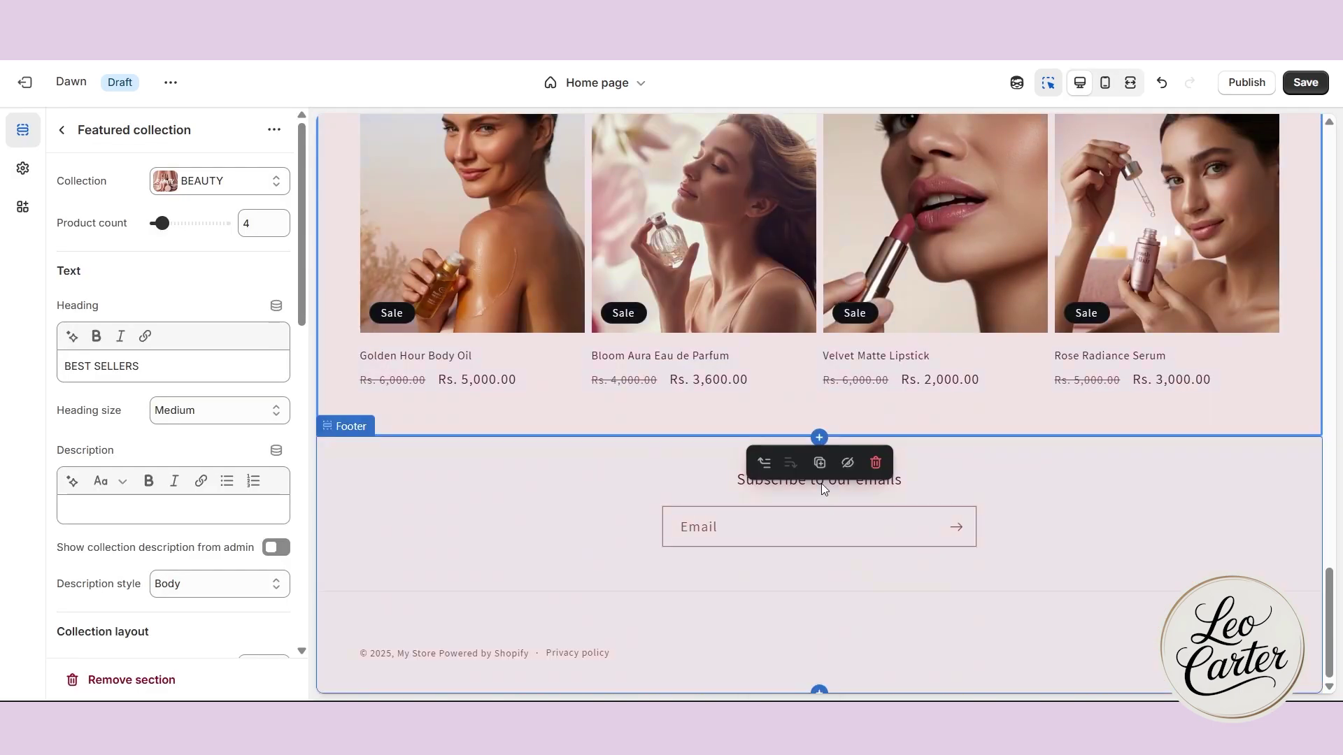
# Add a second Multicolumn section below BEST SELLERS and set its first column's heading to "Rose Radiance Serum"
pyautogui.click(818, 416)
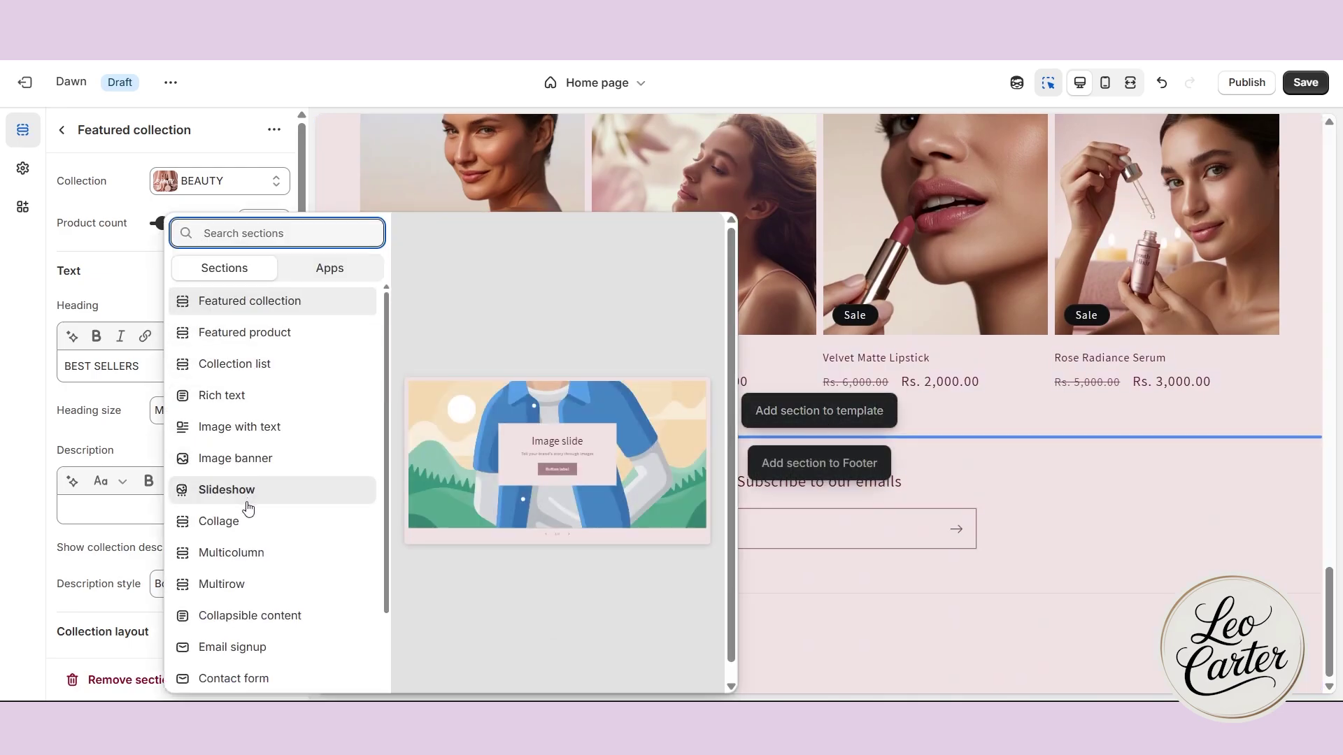
pyautogui.click(244, 553)
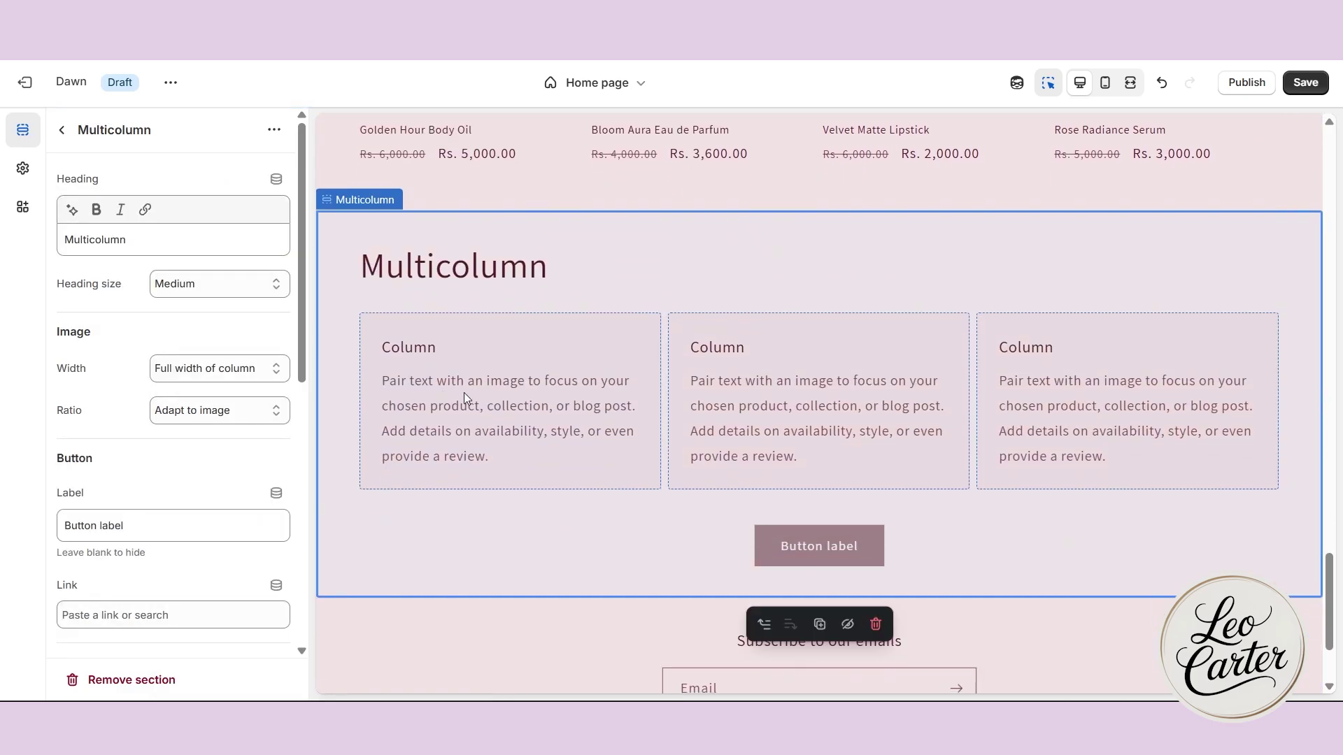
pyautogui.click(436, 347)
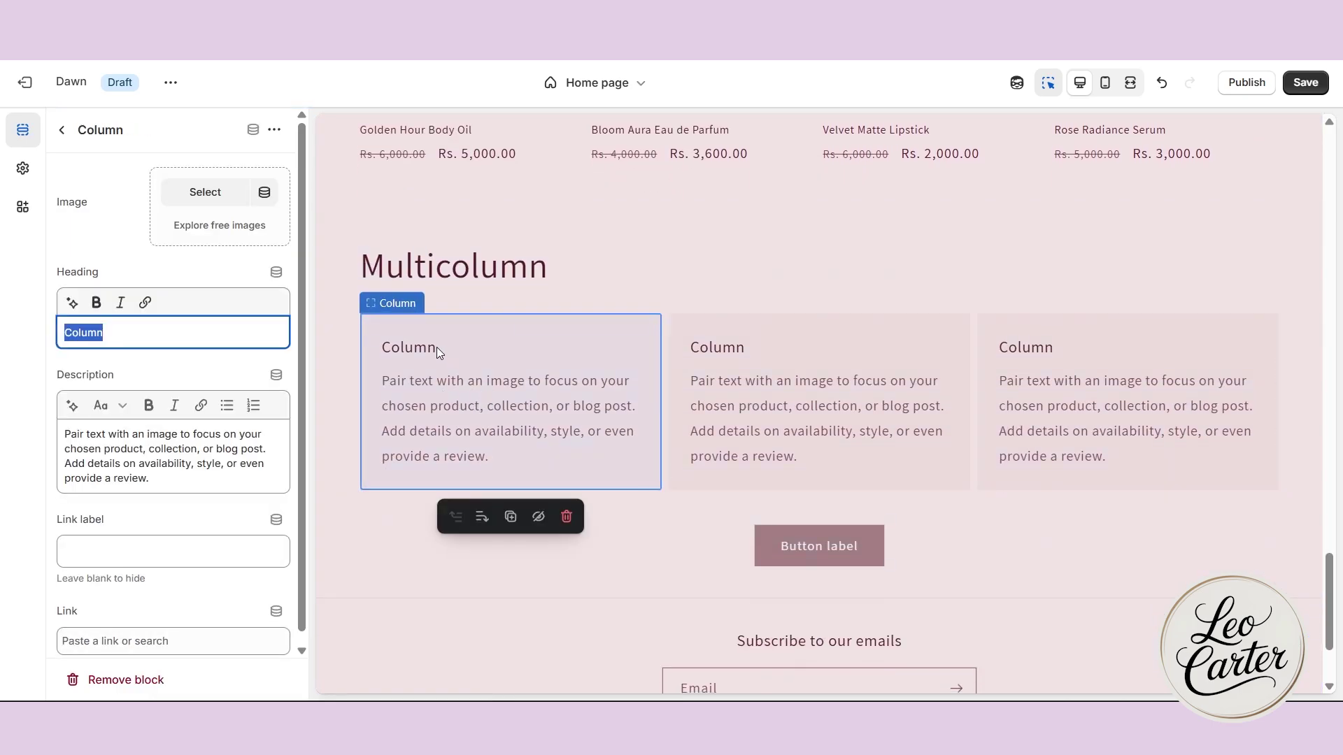
pyautogui.click(152, 333)
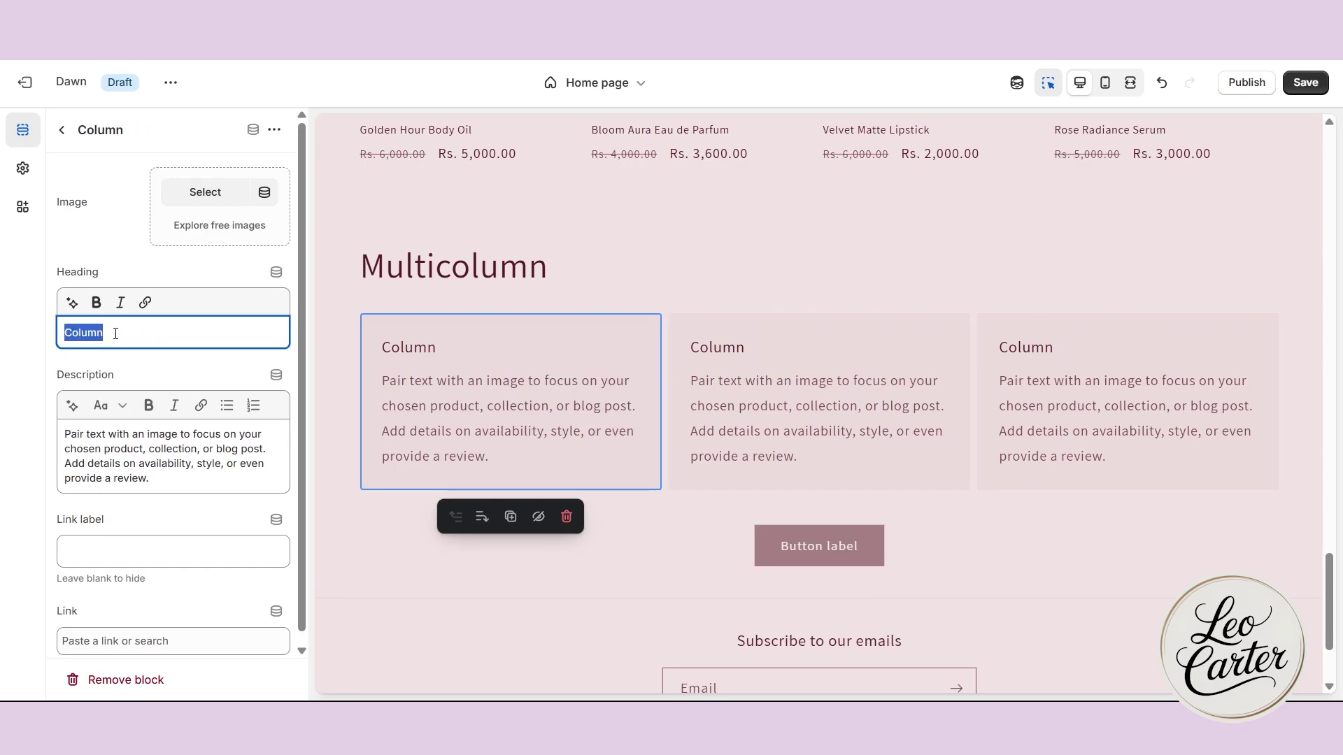
pyautogui.write('Rose Radiance Serum')
# Replace the first column's description with a five-star review starting "Literally a glow-up in a bottle! My skin has never felt this soft and radiant."
pyautogui.click(137, 459)
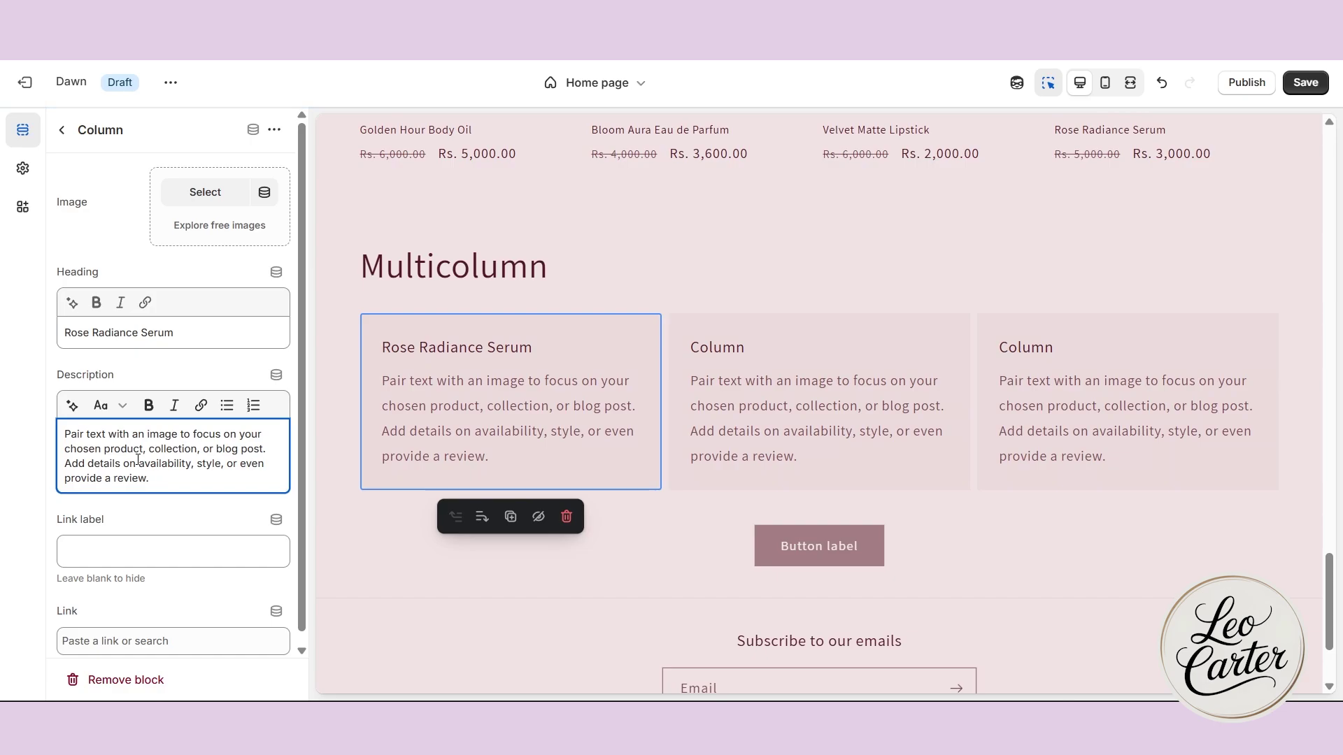
pyautogui.hotkey('ctrl', 'a')
pyautogui.write('Literally a glow-up in a bottle! My skin has never felt this soft and radiant. I use it every morning before makeup, and it gives me that fresh, dewy finish without feeling greasy. Obsessed.')
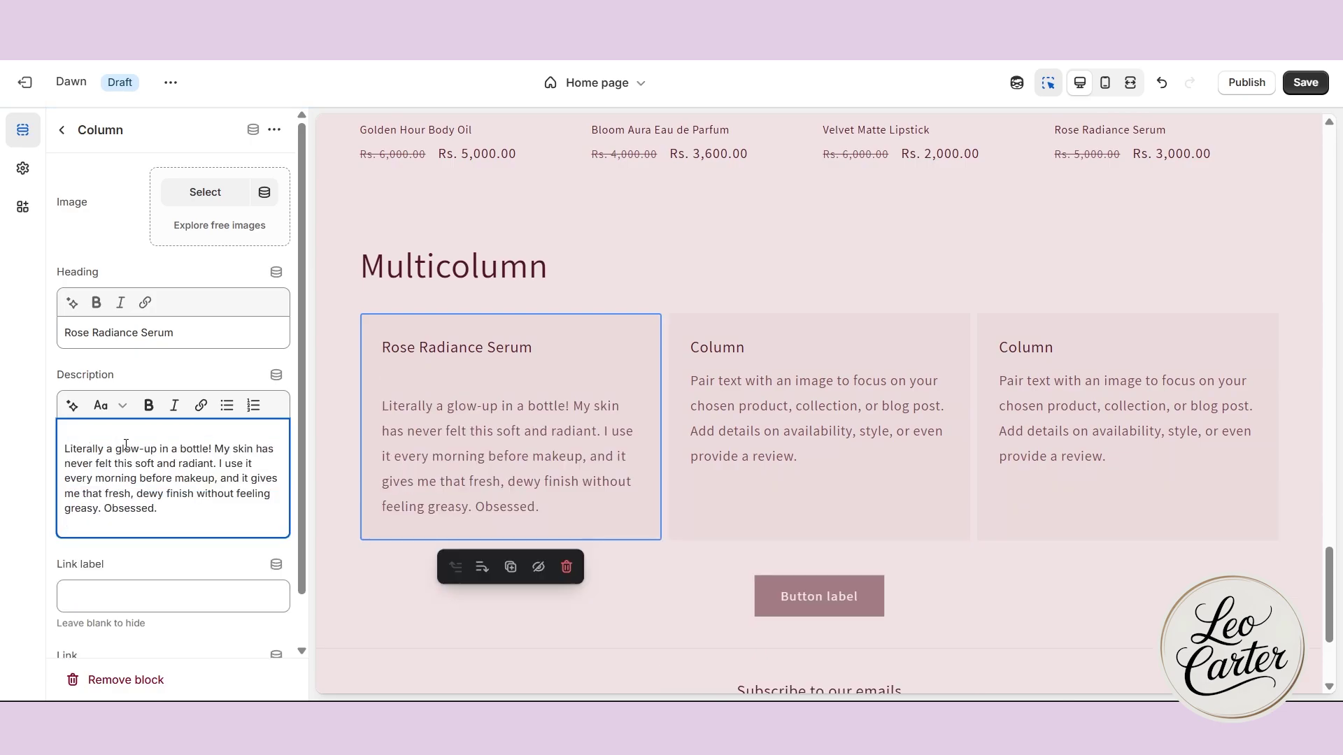
pyautogui.click(378, 579)
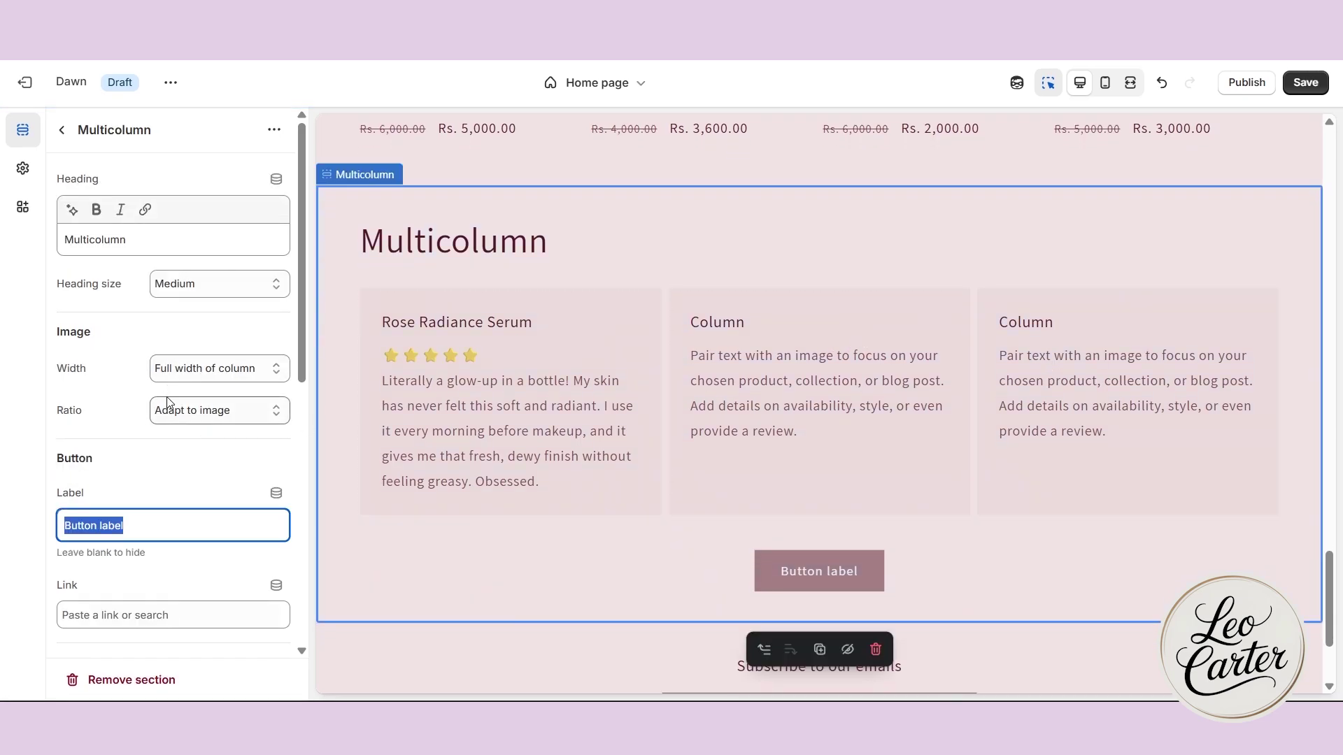
# Link the first review column to the Rose Radiance Serum product, leaving its link label blank
pyautogui.click(132, 540)
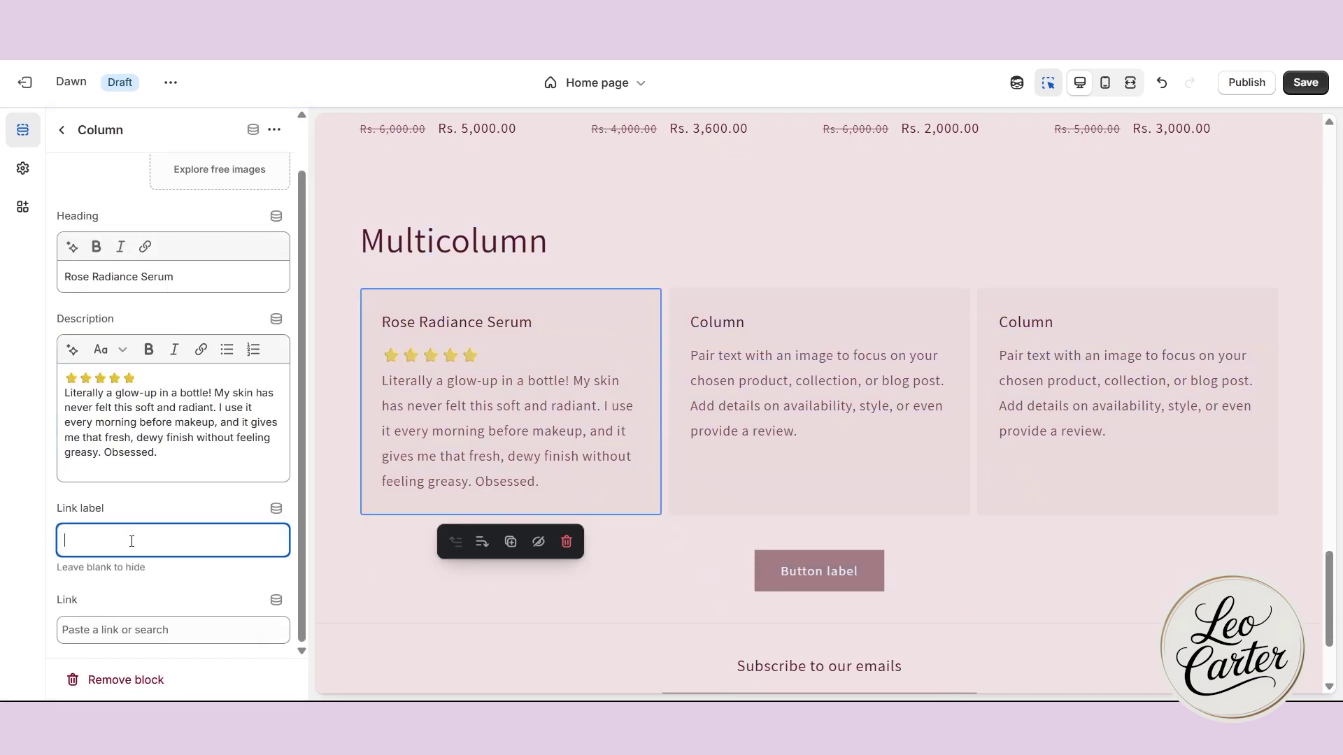
pyautogui.click(123, 627)
pyautogui.click(122, 463)
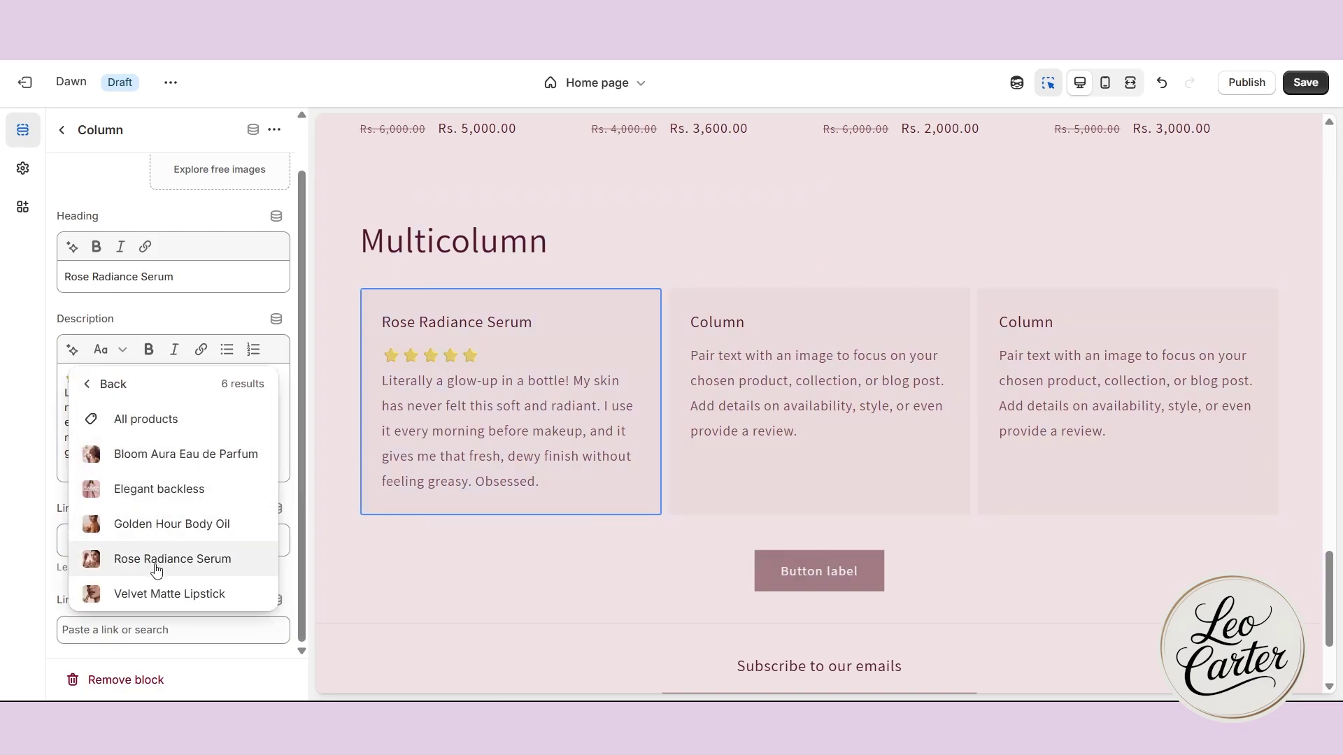
pyautogui.click(157, 571)
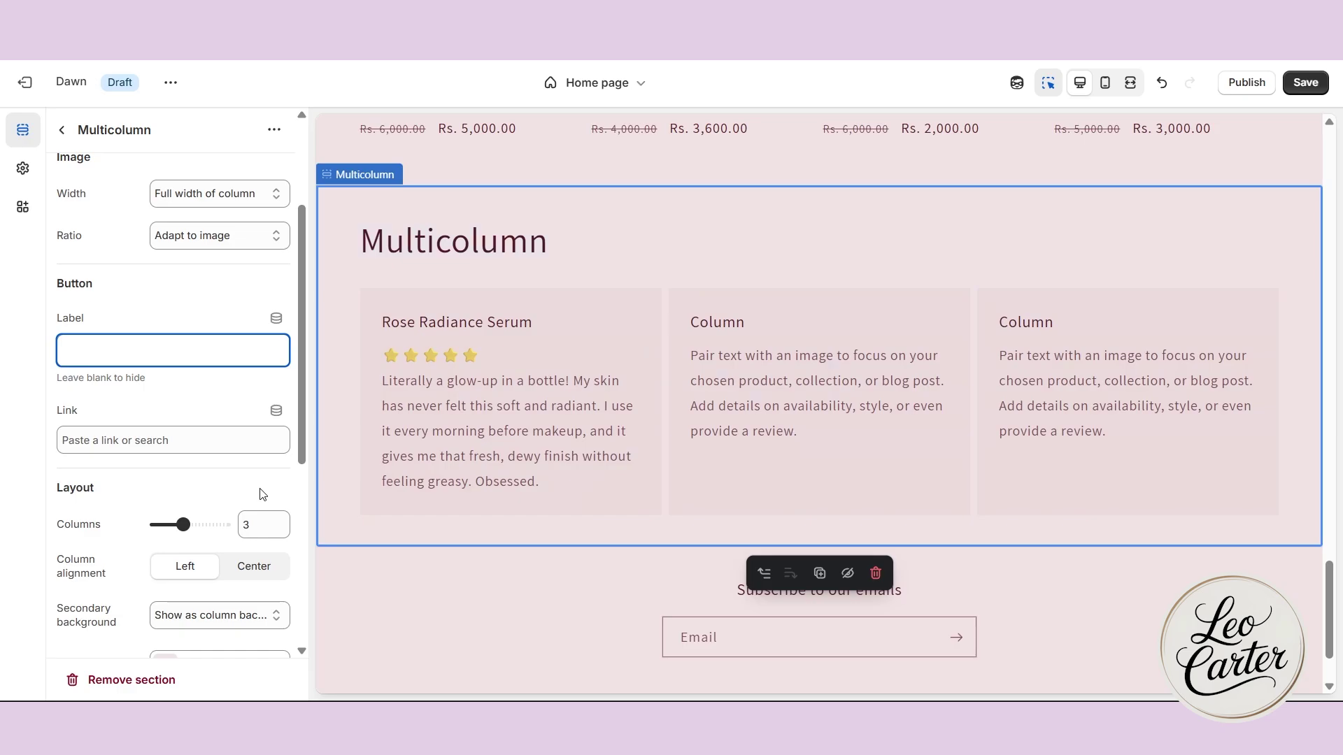
# Center the column alignment of the review Multicolumn section and set its number of columns to 4
pyautogui.scroll(-5, 210, 616)
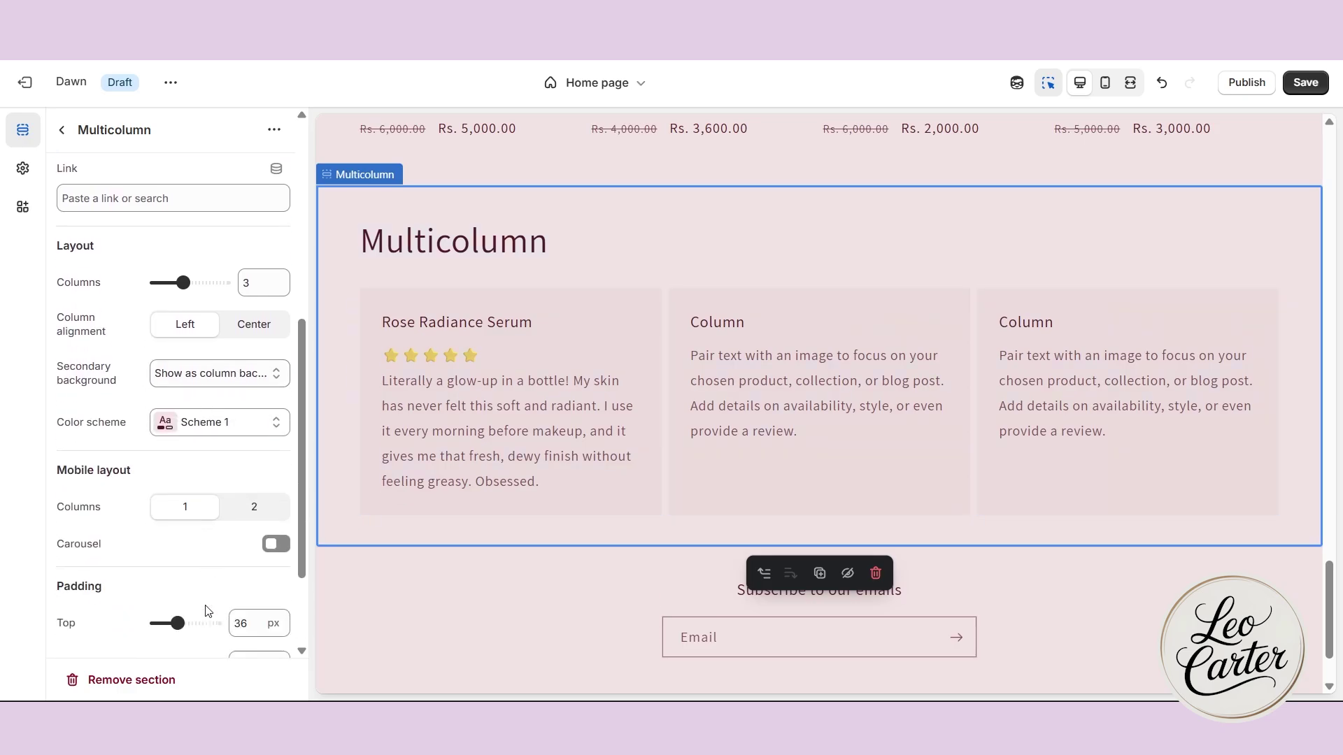
pyautogui.scroll(1, 206, 531)
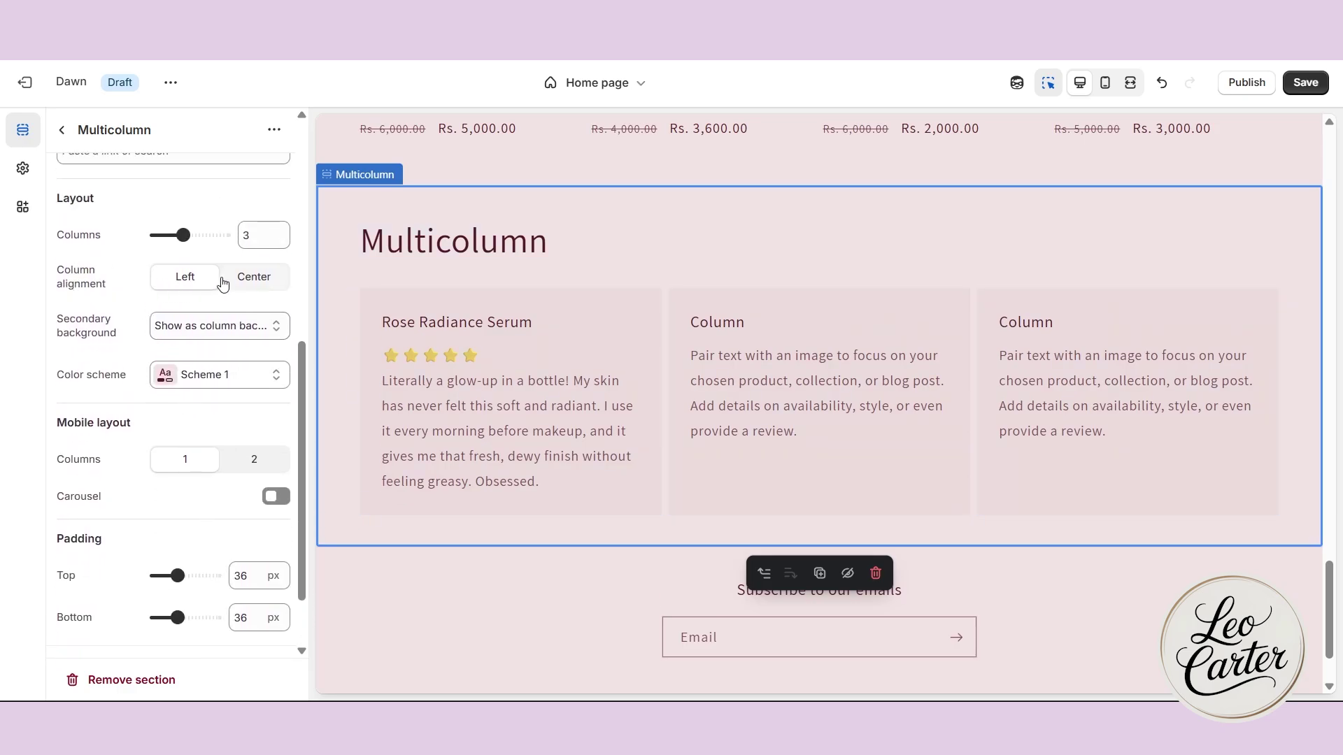
pyautogui.click(241, 277)
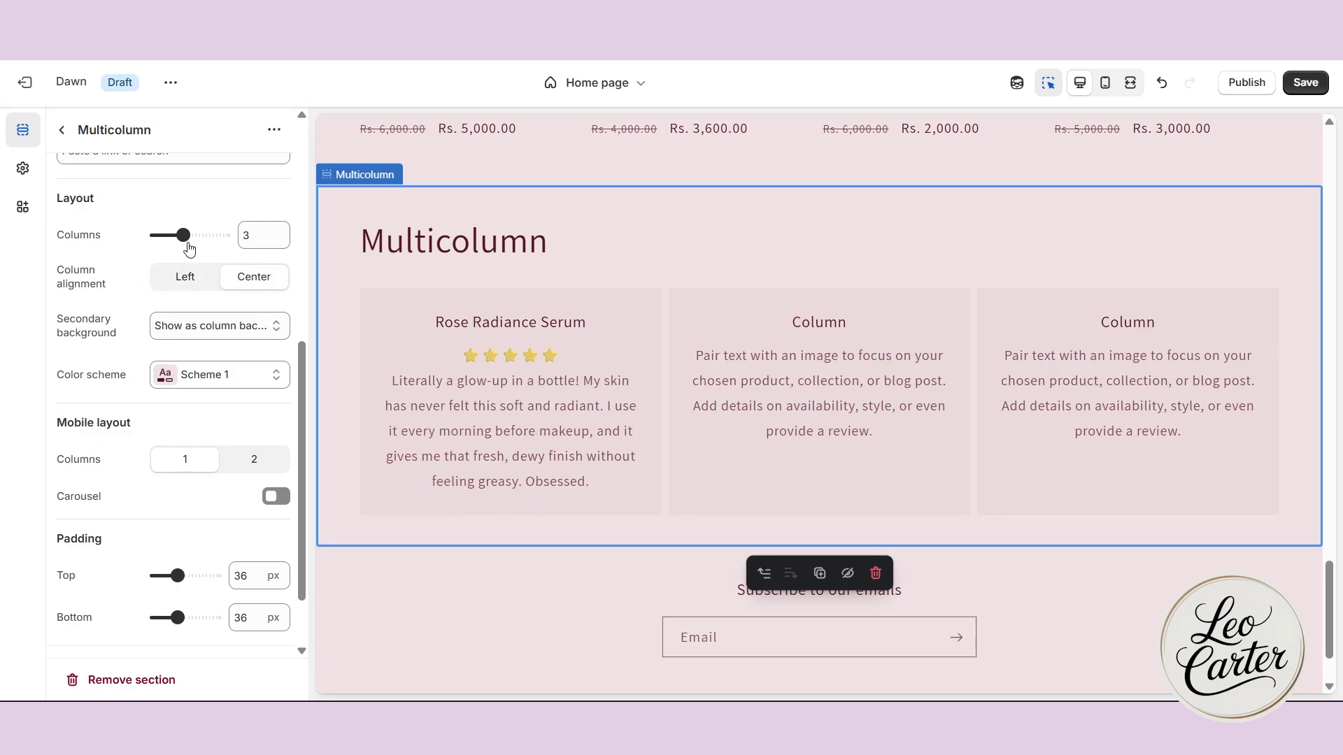
pyautogui.moveTo(183, 232); pyautogui.dragTo(214, 231)
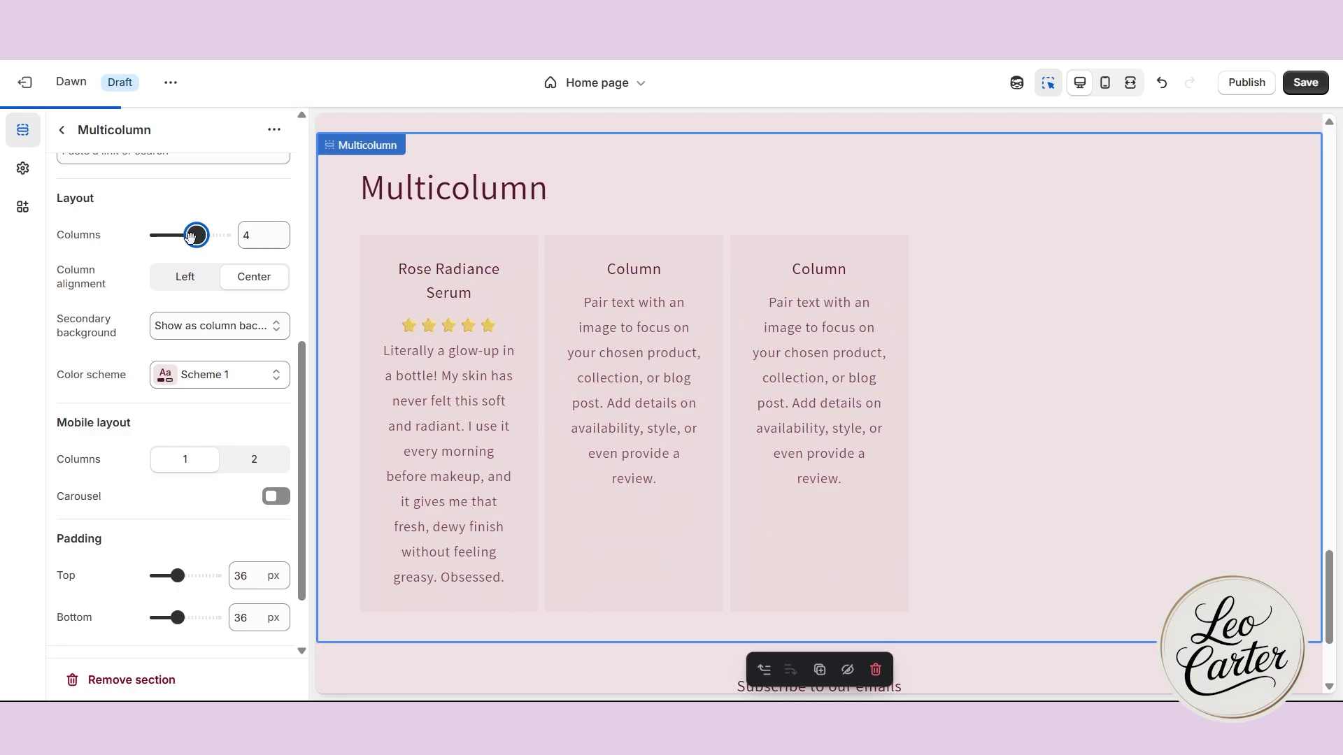
pyautogui.click(1034, 233)
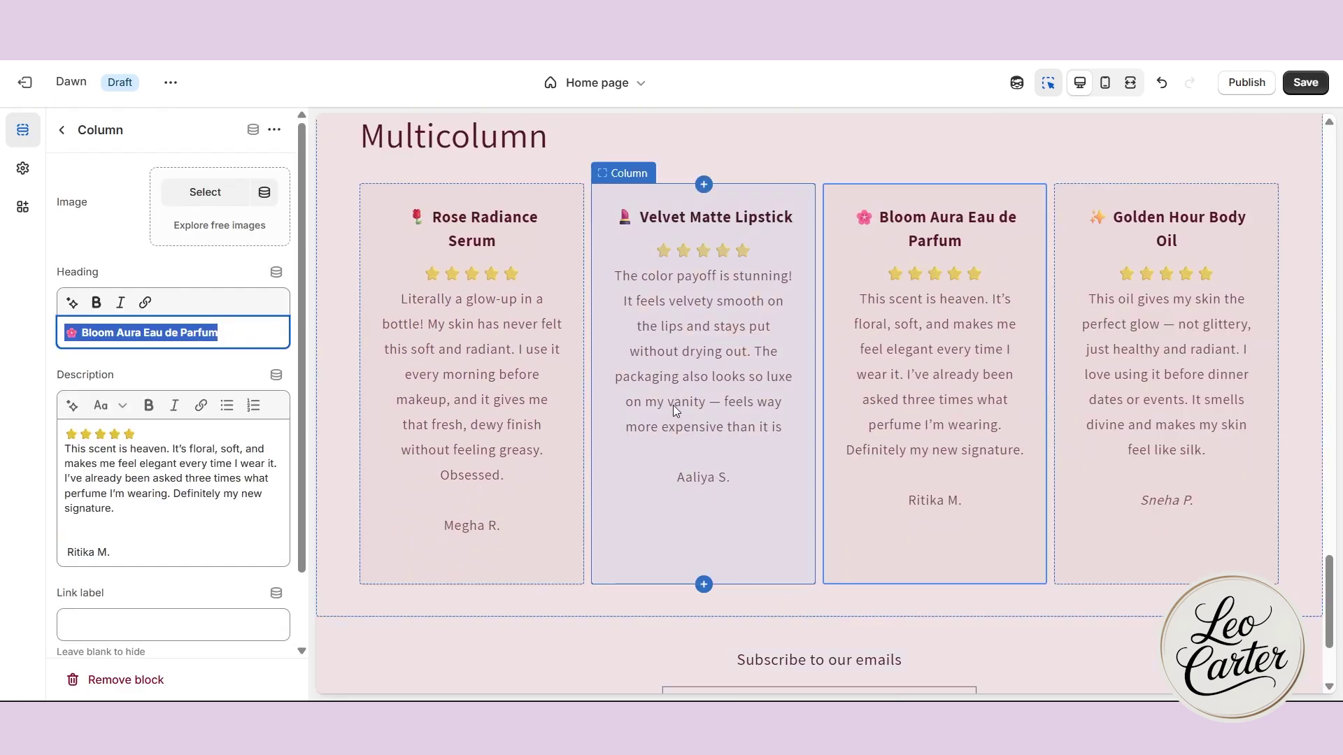
# Add an Image banner section to the template between the customer review columns and the footer
pyautogui.scroll(-3, 676, 411)
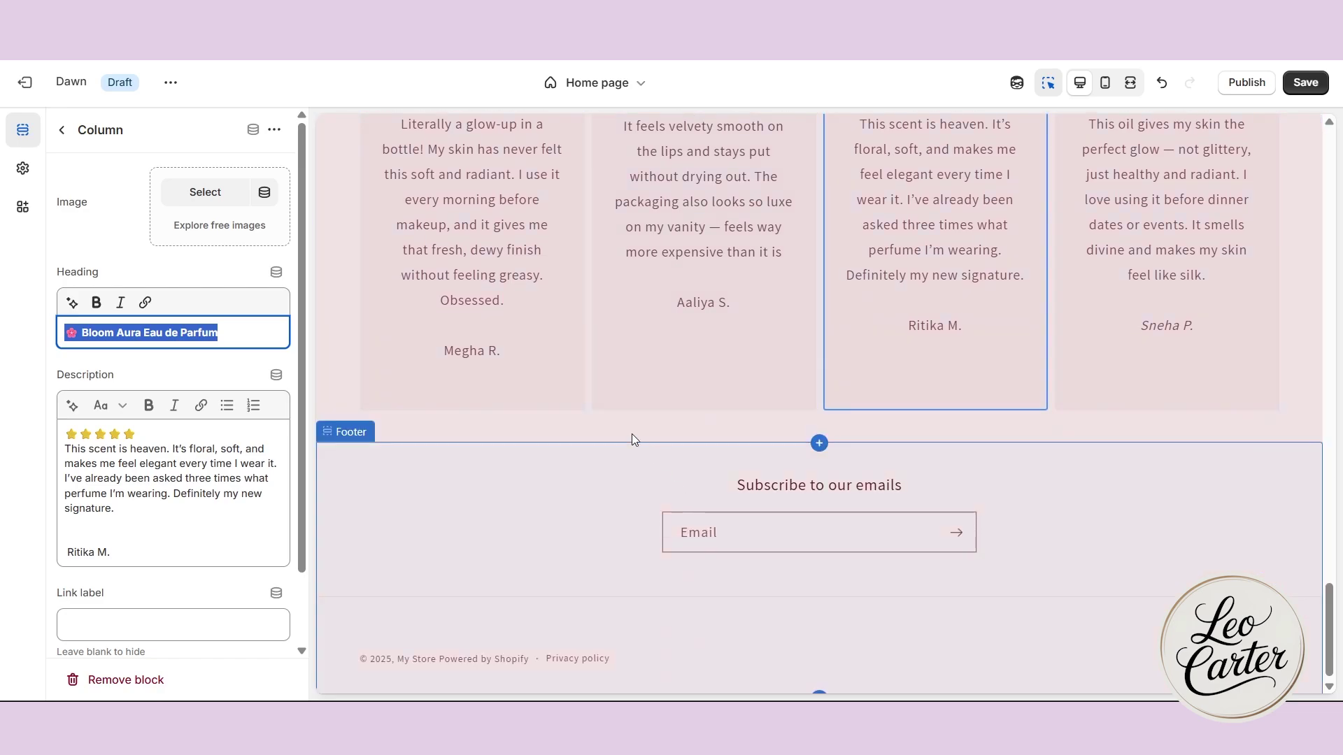
pyautogui.scroll(15, 802, 439)
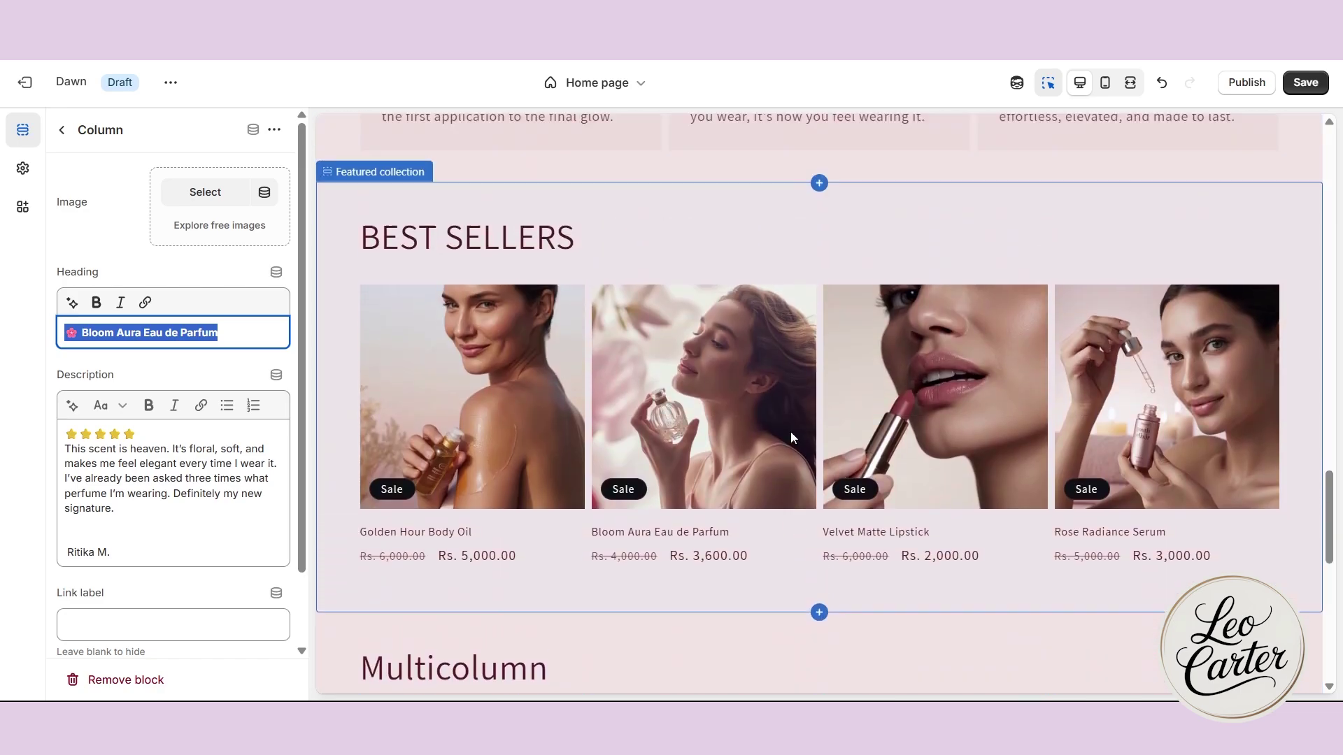
pyautogui.scroll(-15, 951, 357)
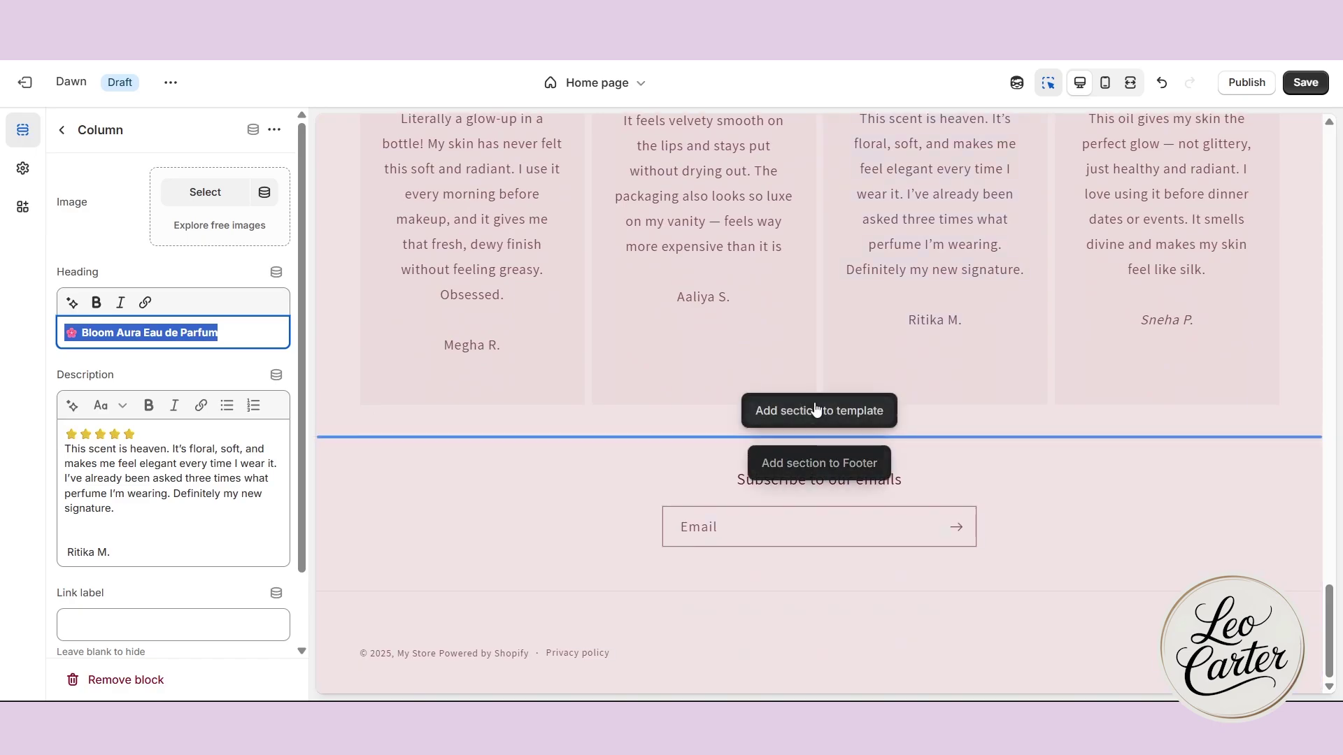
pyautogui.click(816, 414)
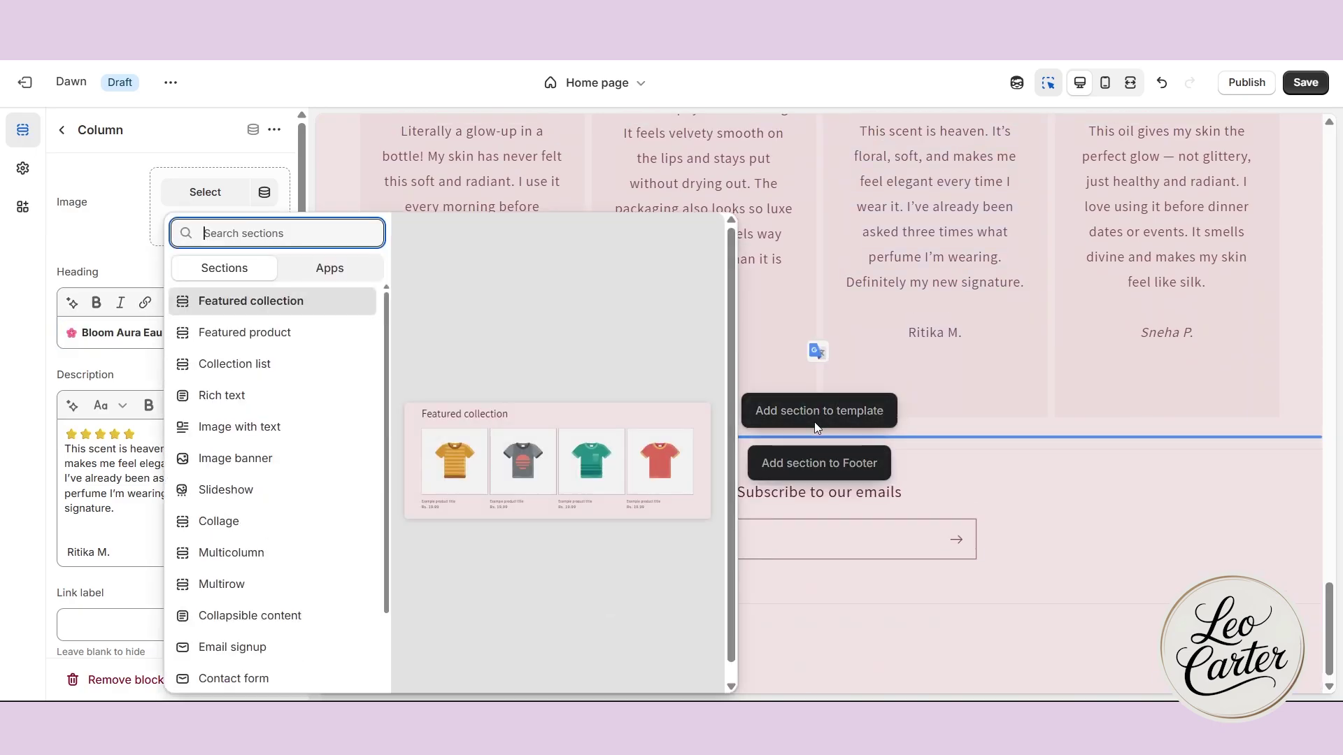
pyautogui.click(241, 458)
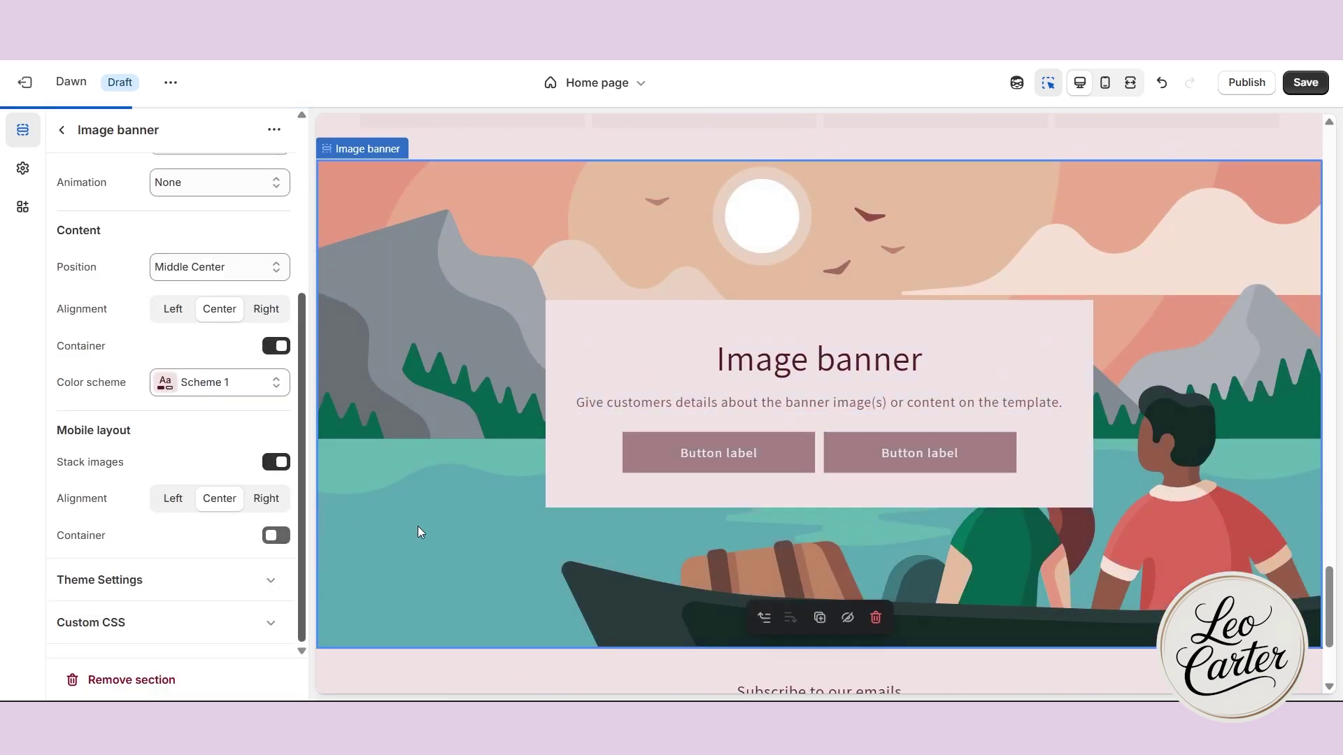
# Clear both button labels in the new image banner so that its buttons are hidden
pyautogui.scroll(-1, 673, 445)
pyautogui.click(678, 434)
pyautogui.moveTo(134, 242); pyautogui.dragTo(85, 241)
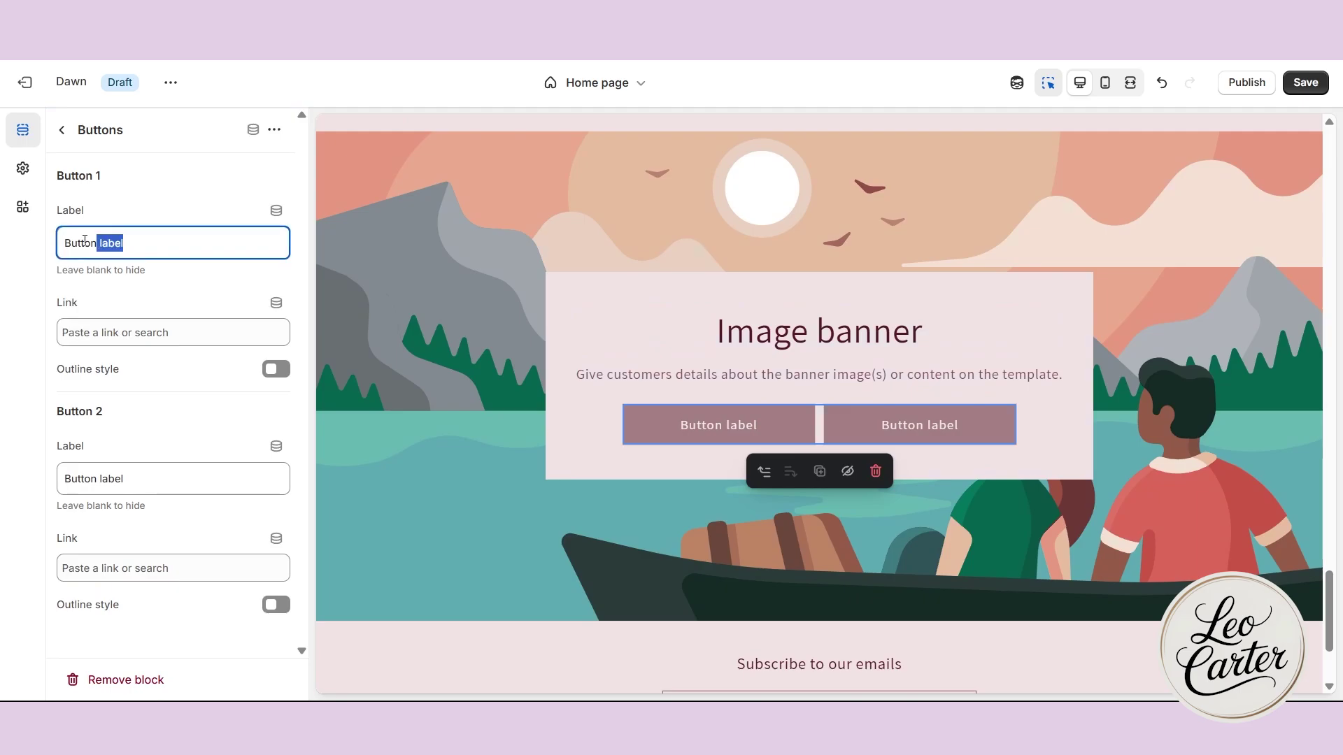
pyautogui.press('BackSpace')
pyautogui.click(84, 475)
pyautogui.hotkey('ctrl', 'a')
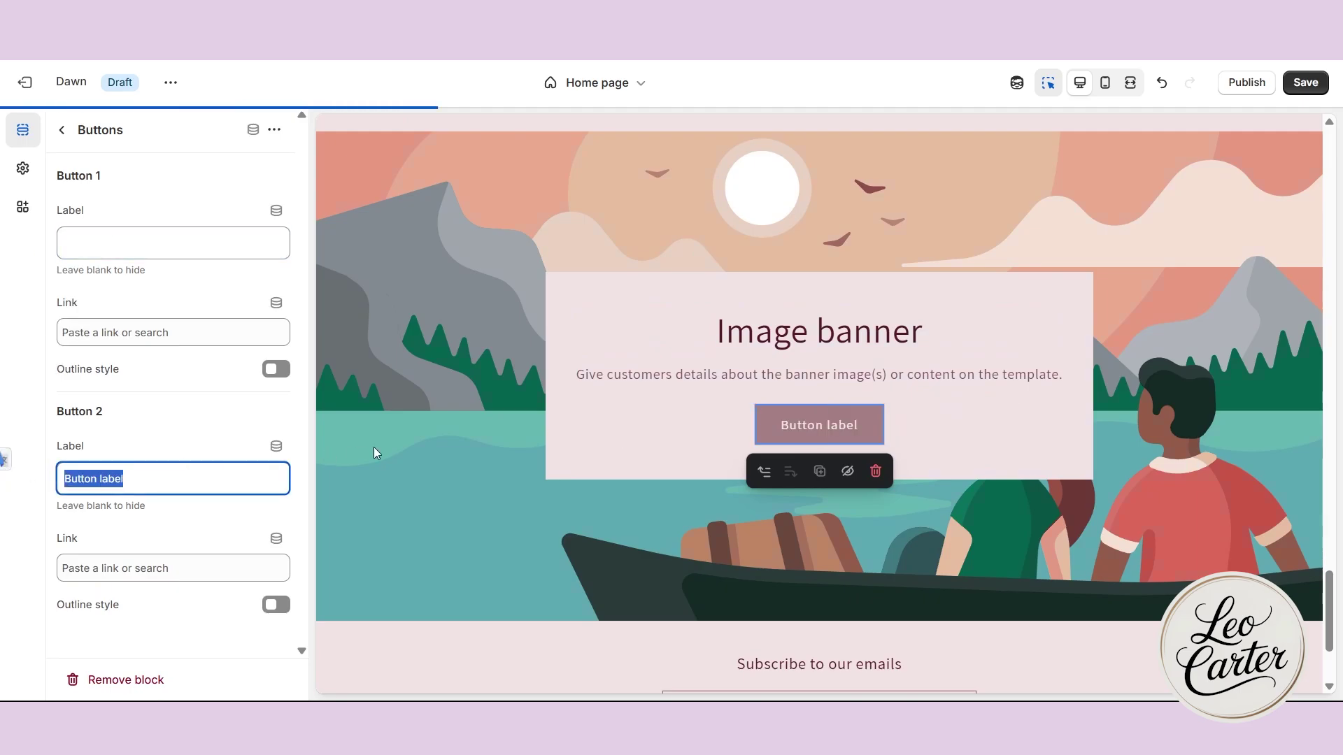
pyautogui.press('BackSpace')
# Clear the new image banner's heading and description text
pyautogui.click(664, 329)
pyautogui.hotkey('ctrl', 'a')
pyautogui.press('BackSpace')
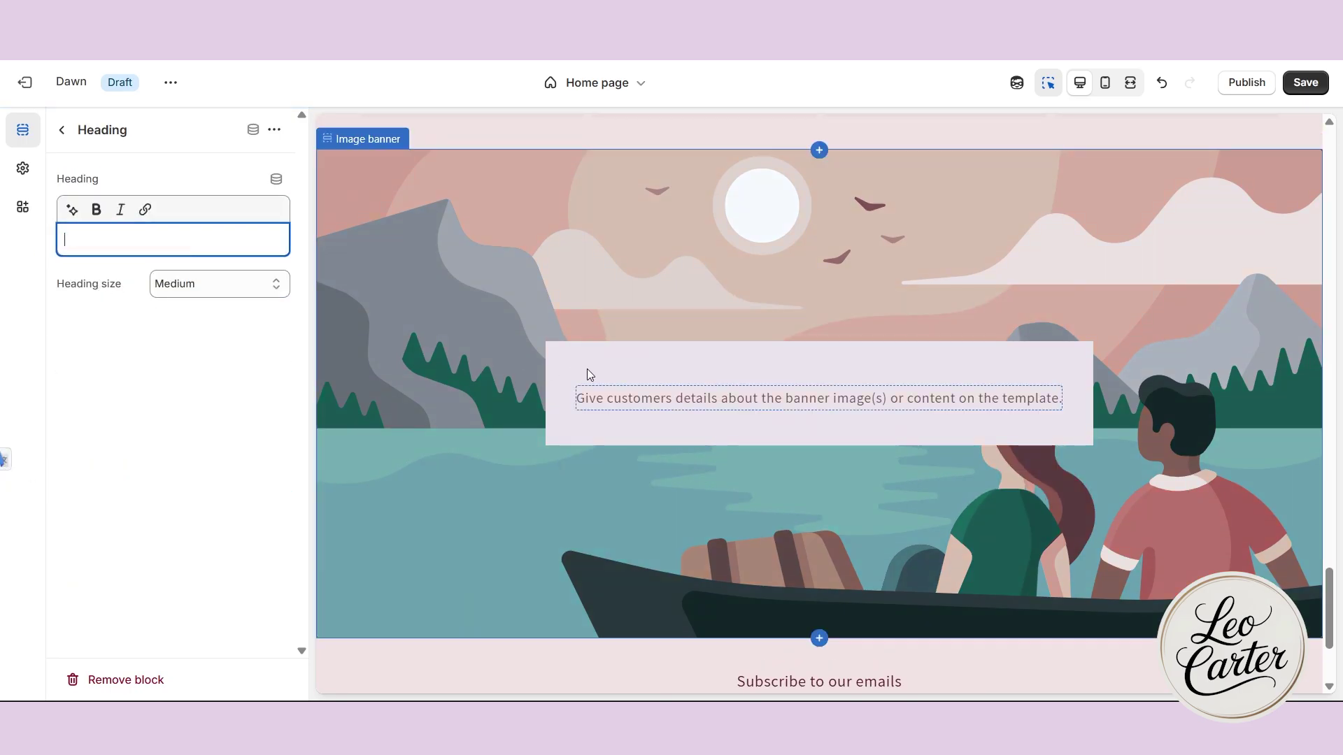
pyautogui.click(631, 398)
pyautogui.hotkey('ctrl', 'a')
pyautogui.press('BackSpace')
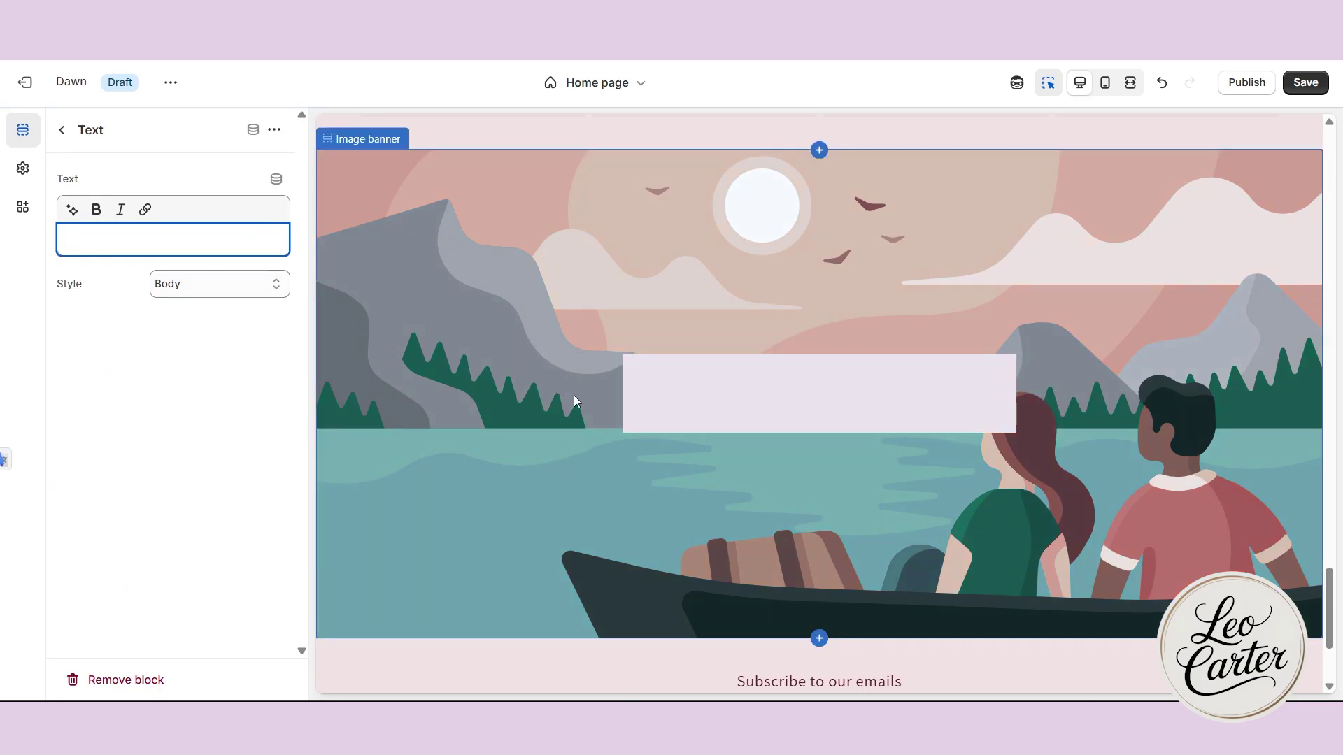
pyautogui.click(624, 413)
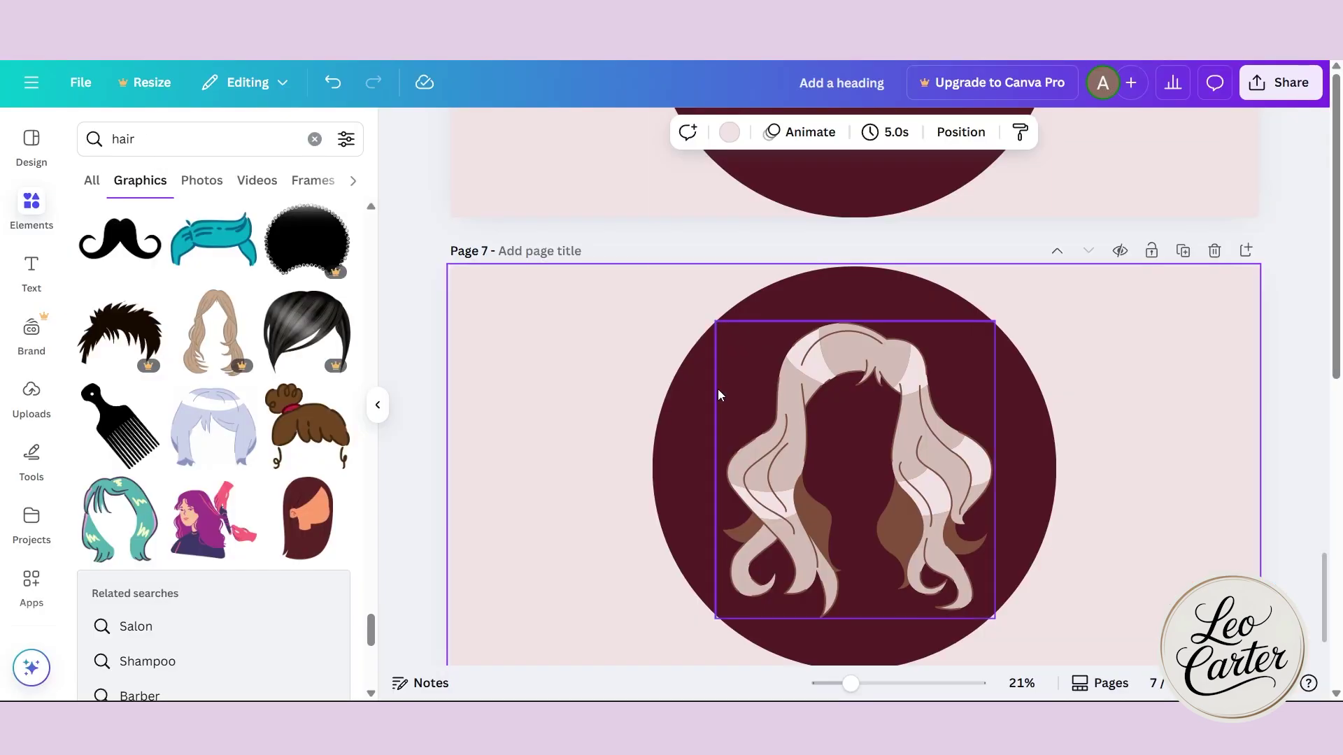
# Switch to Canva, duplicate page 7 and delete the hair graphic and dark circle from the copy
pyautogui.scroll(-1, 719, 393)
pyautogui.click(703, 447)
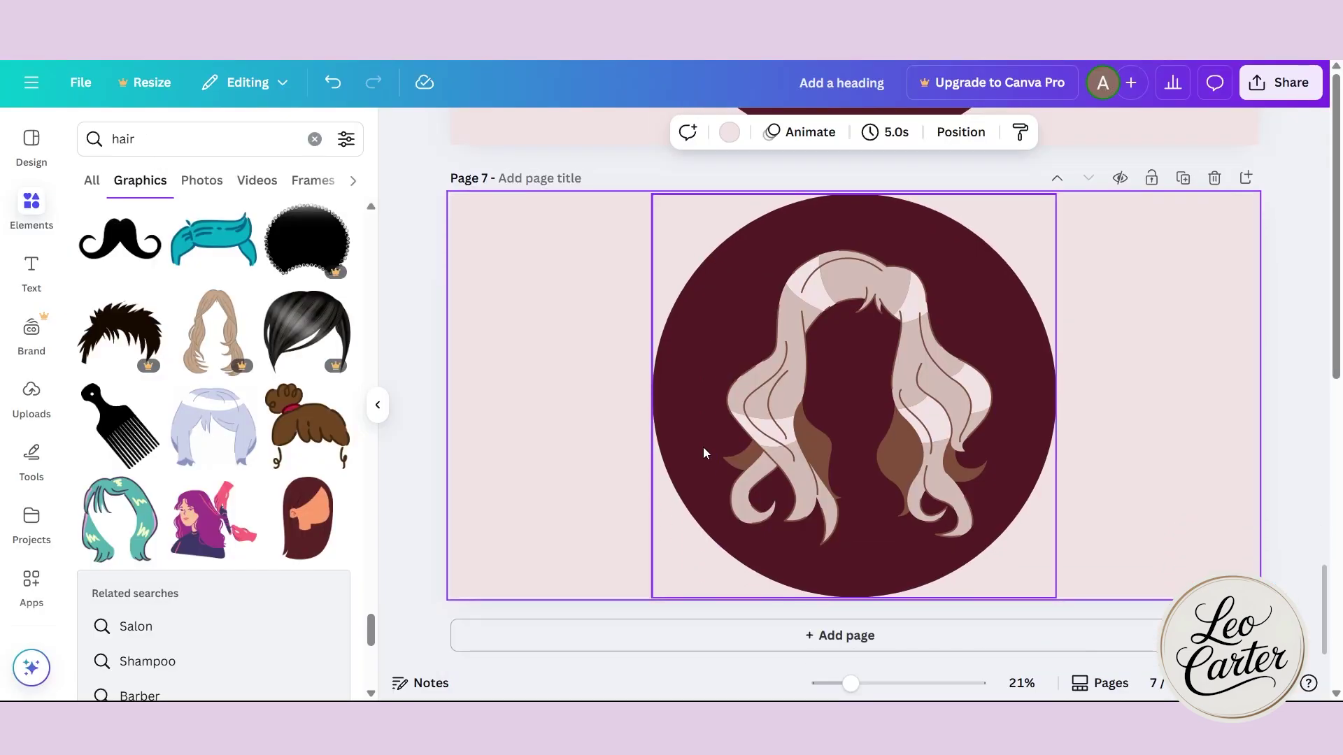
pyautogui.click(1184, 179)
pyautogui.click(871, 362)
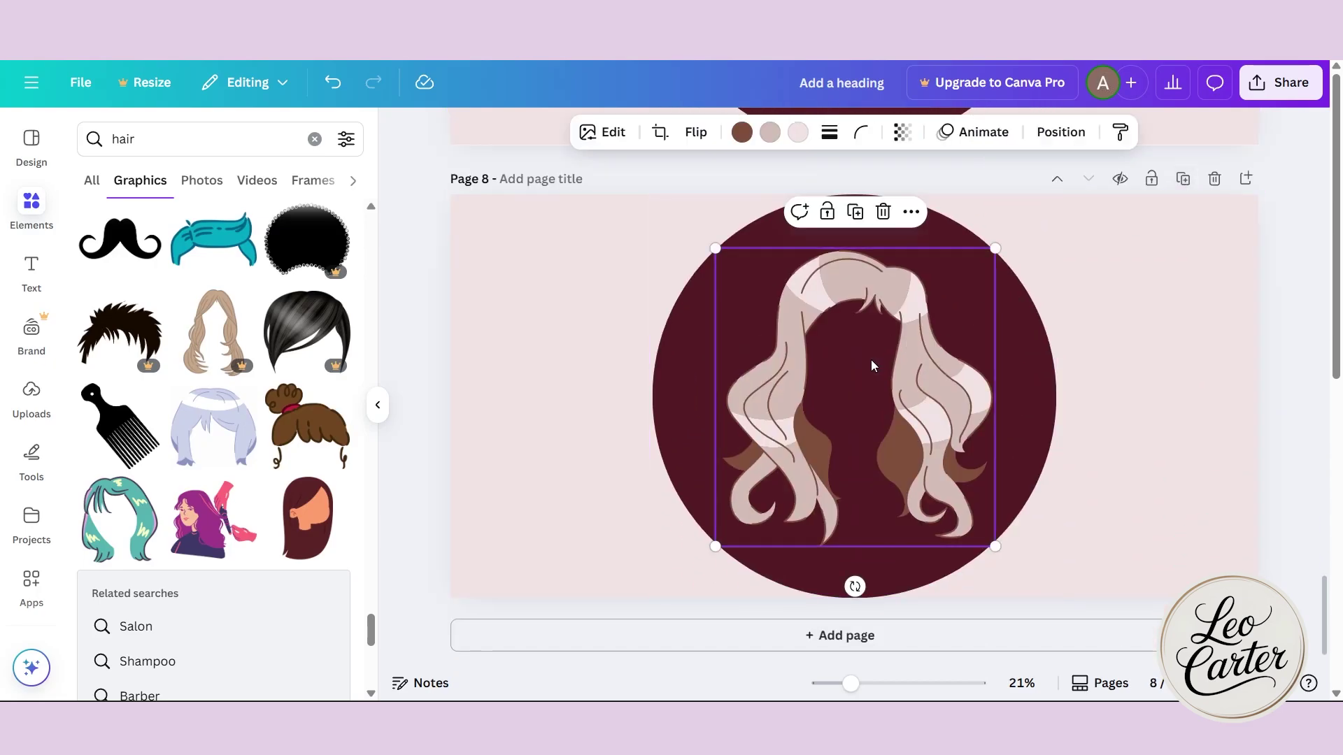
pyautogui.press('Delete')
pyautogui.press('Delete')
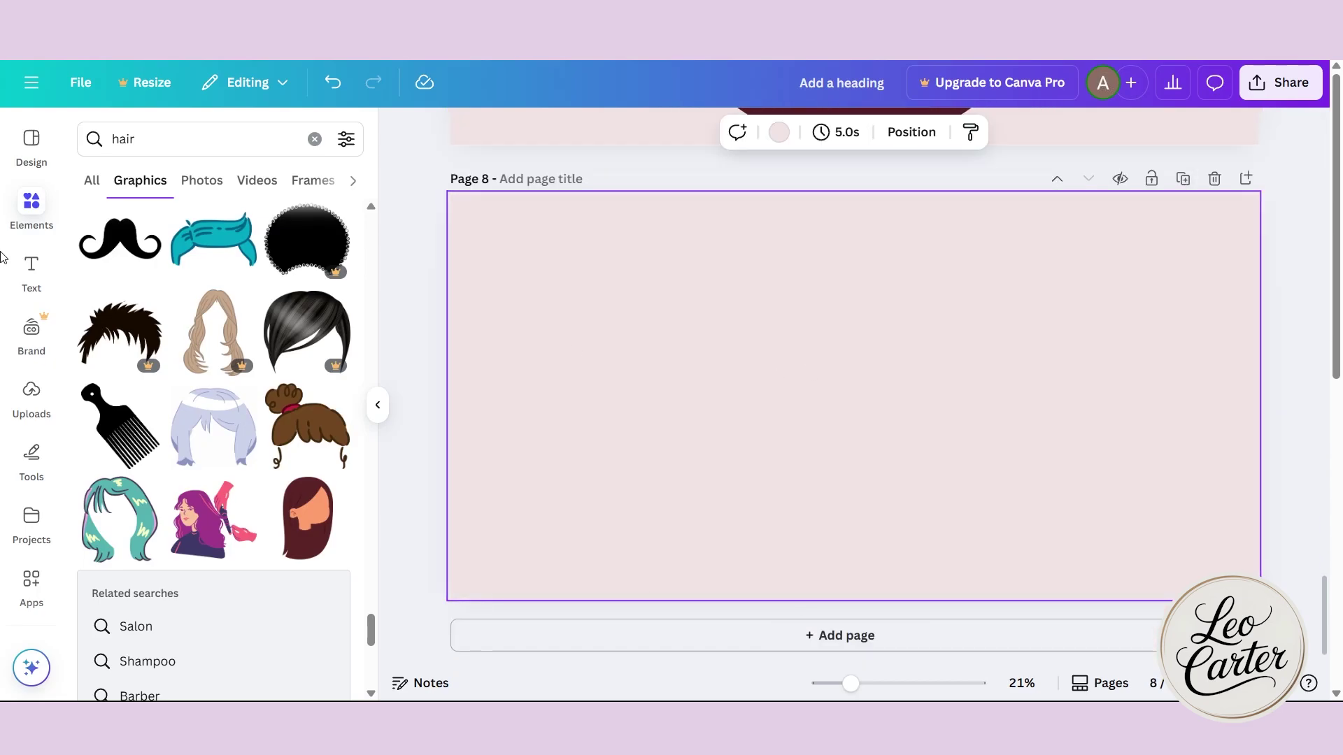
# Place two image frames side by side on the empty page 8, removing the full-page grid inserted first
pyautogui.click(315, 138)
pyautogui.scroll(-10, 186, 510)
pyautogui.scroll(-4, 183, 505)
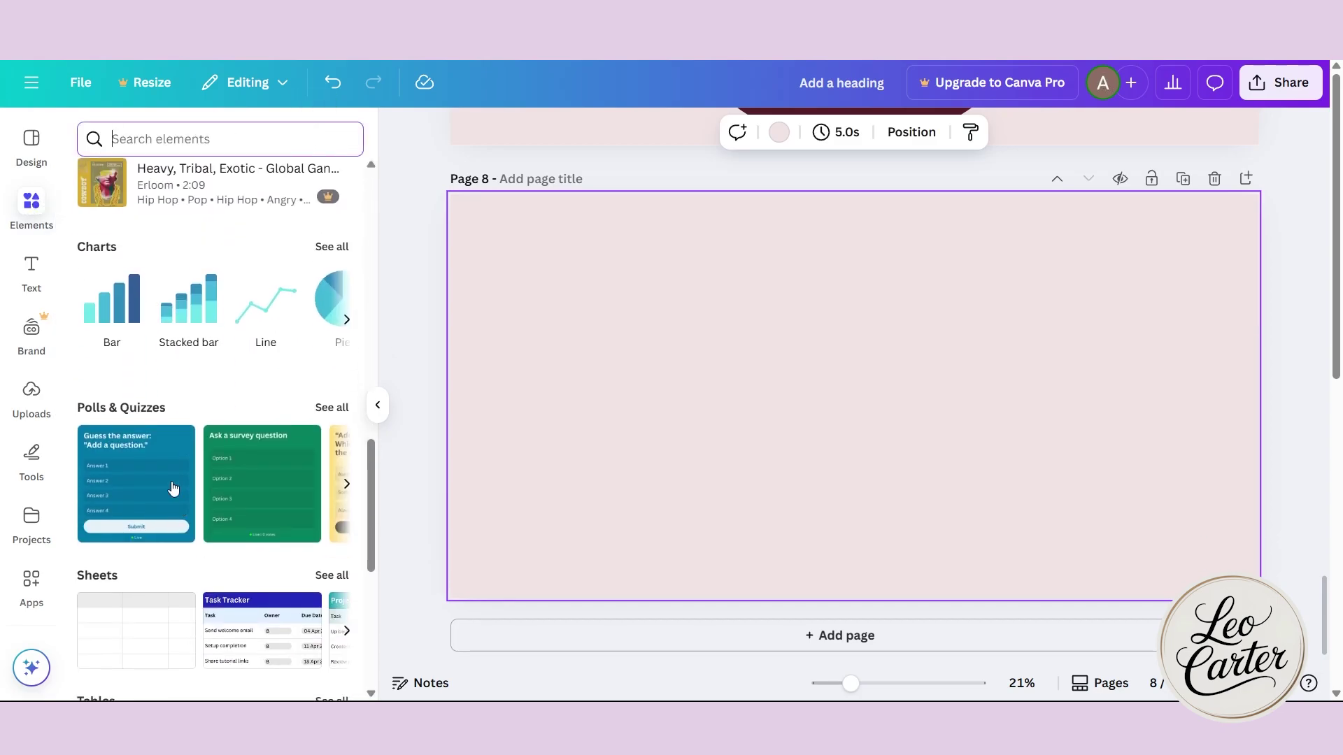
pyautogui.scroll(-4, 180, 420)
pyautogui.scroll(-1, 181, 458)
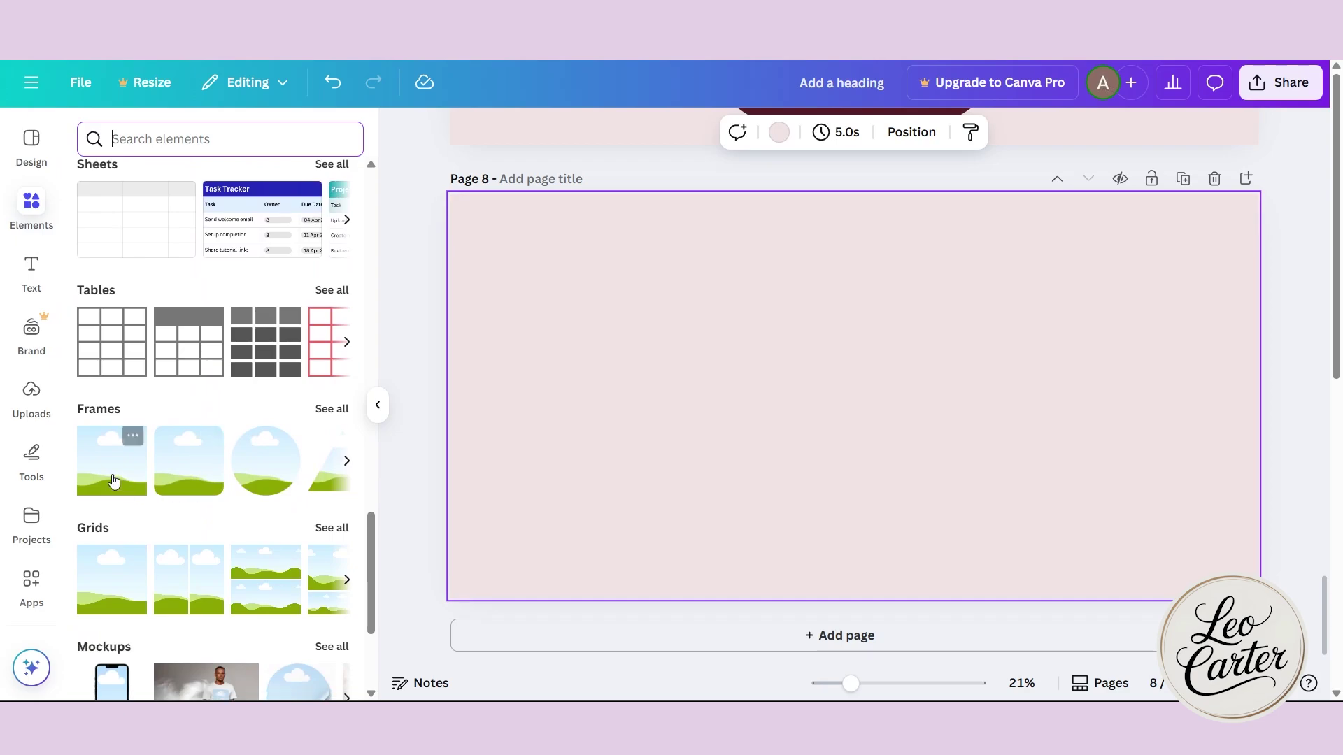
pyautogui.click(140, 560)
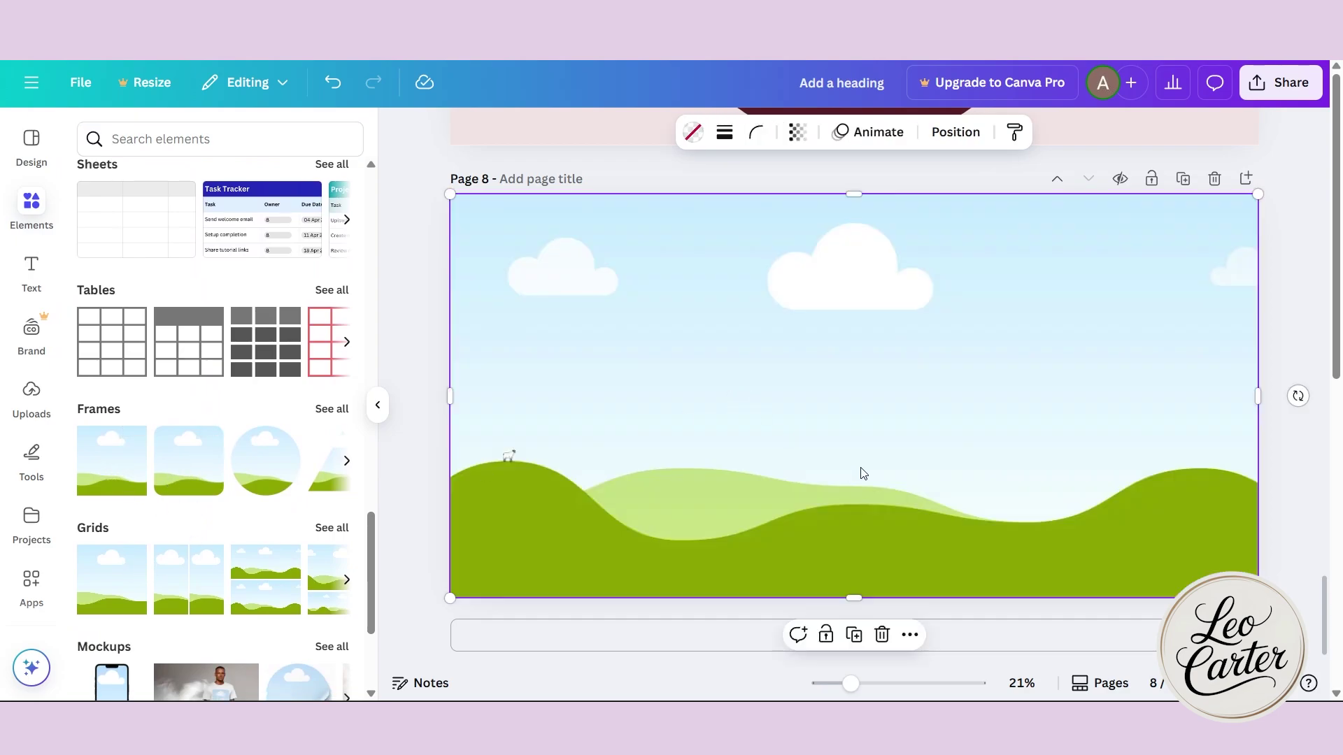
pyautogui.press('Delete')
pyautogui.moveTo(108, 470); pyautogui.dragTo(555, 282)
pyautogui.moveTo(195, 456); pyautogui.dragTo(912, 257)
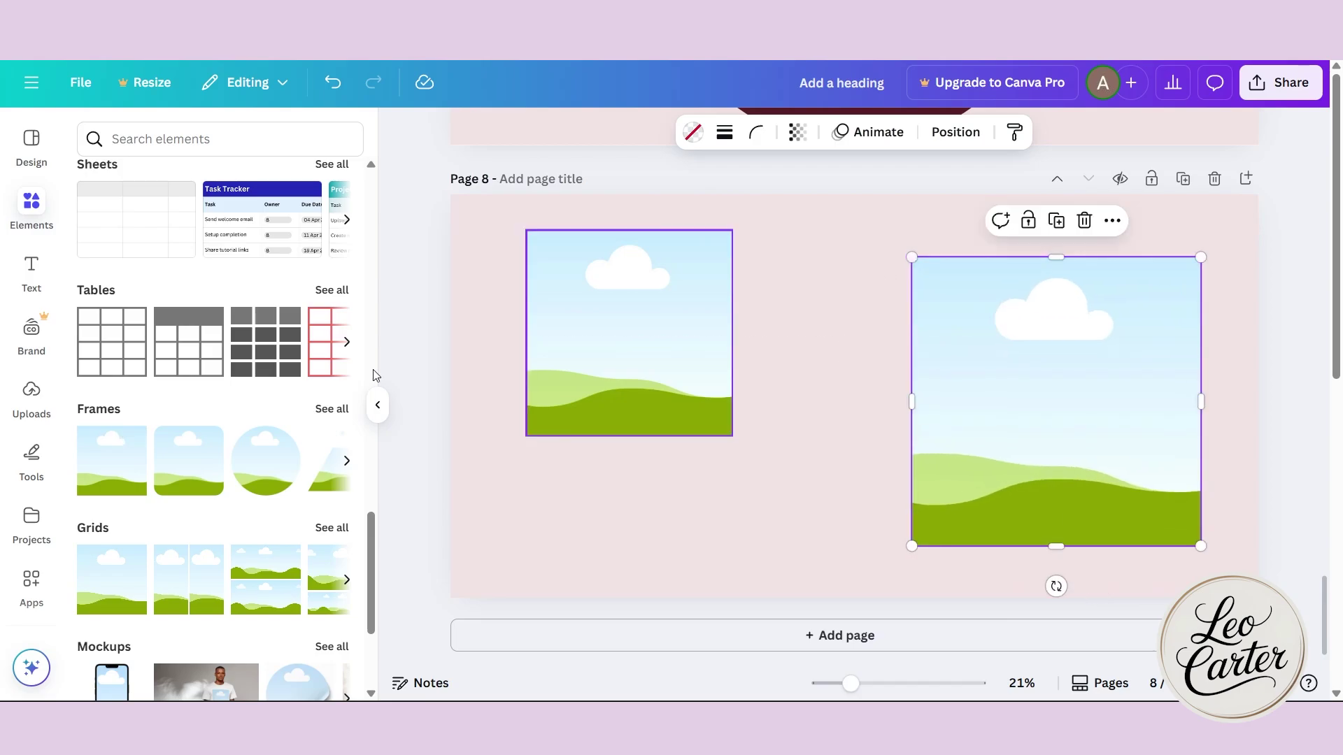
# Fill the left frame with the uploaded photo of two women applying lipstick and the right frame with the photo of two women in satin
pyautogui.click(35, 397)
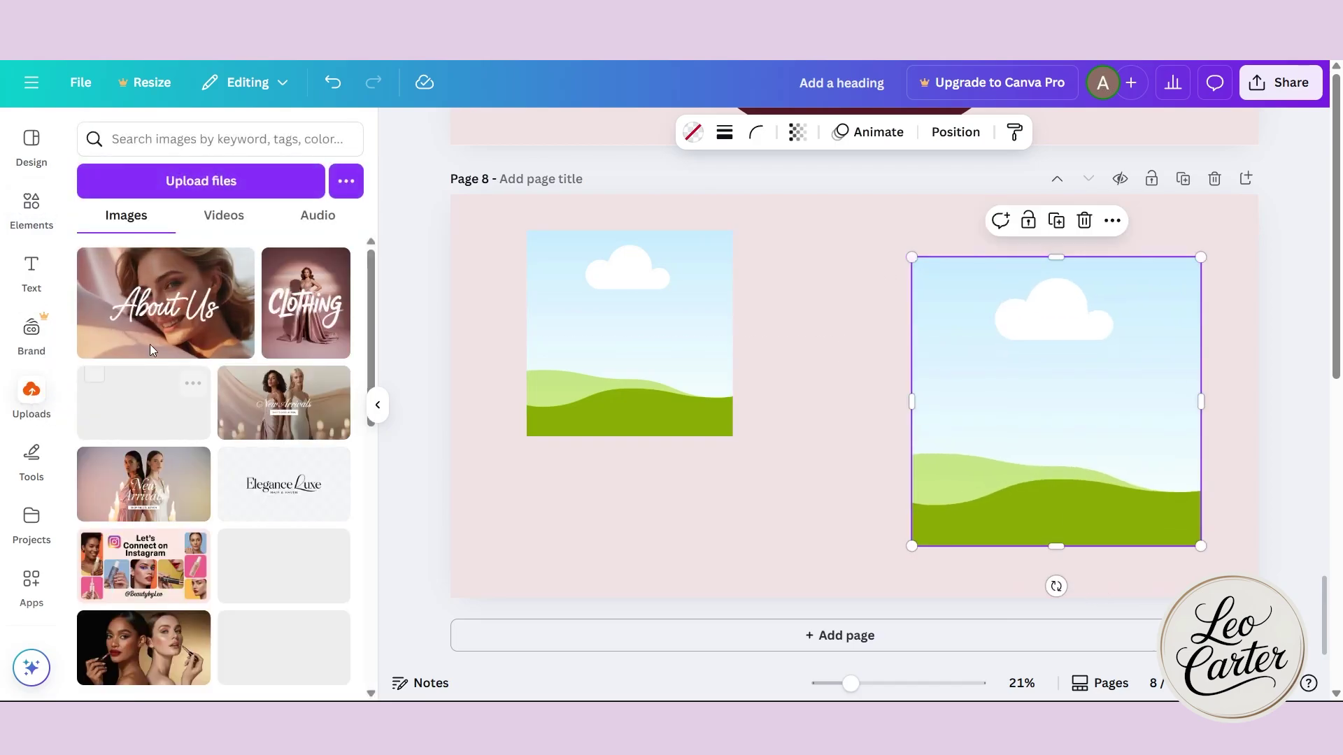
pyautogui.moveTo(283, 566); pyautogui.dragTo(582, 371)
pyautogui.scroll(-10, 207, 618)
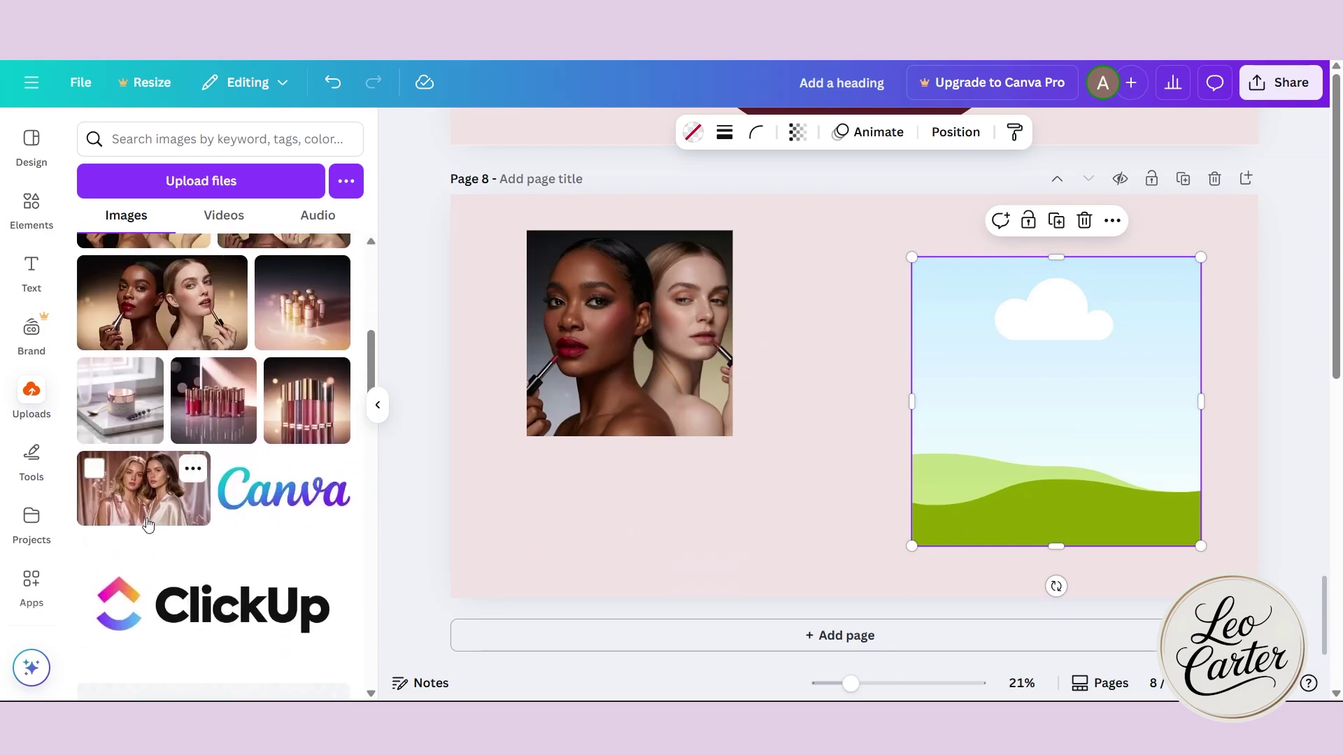
pyautogui.moveTo(144, 484); pyautogui.dragTo(913, 405)
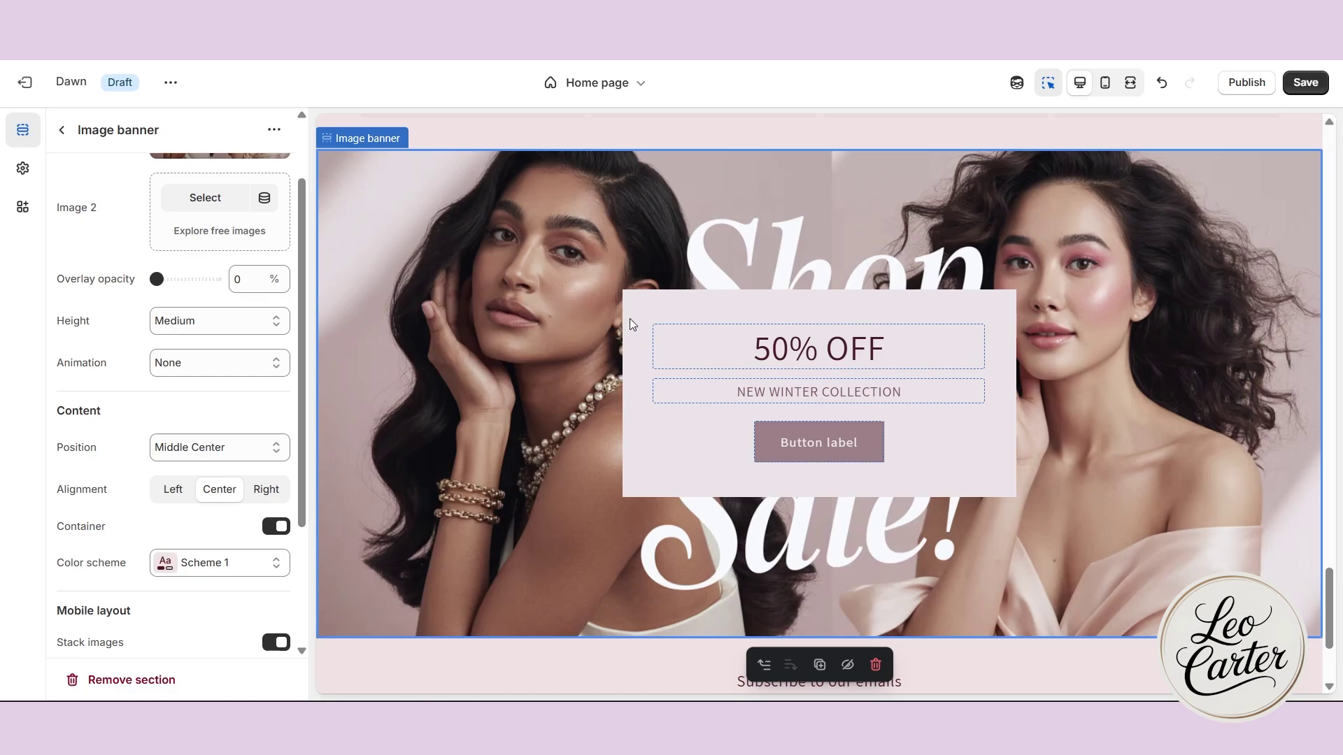
# In the Shopify theme editor, turn off the "Shop the Sale!" banner's container and clear its button label, text and heading
pyautogui.click(277, 527)
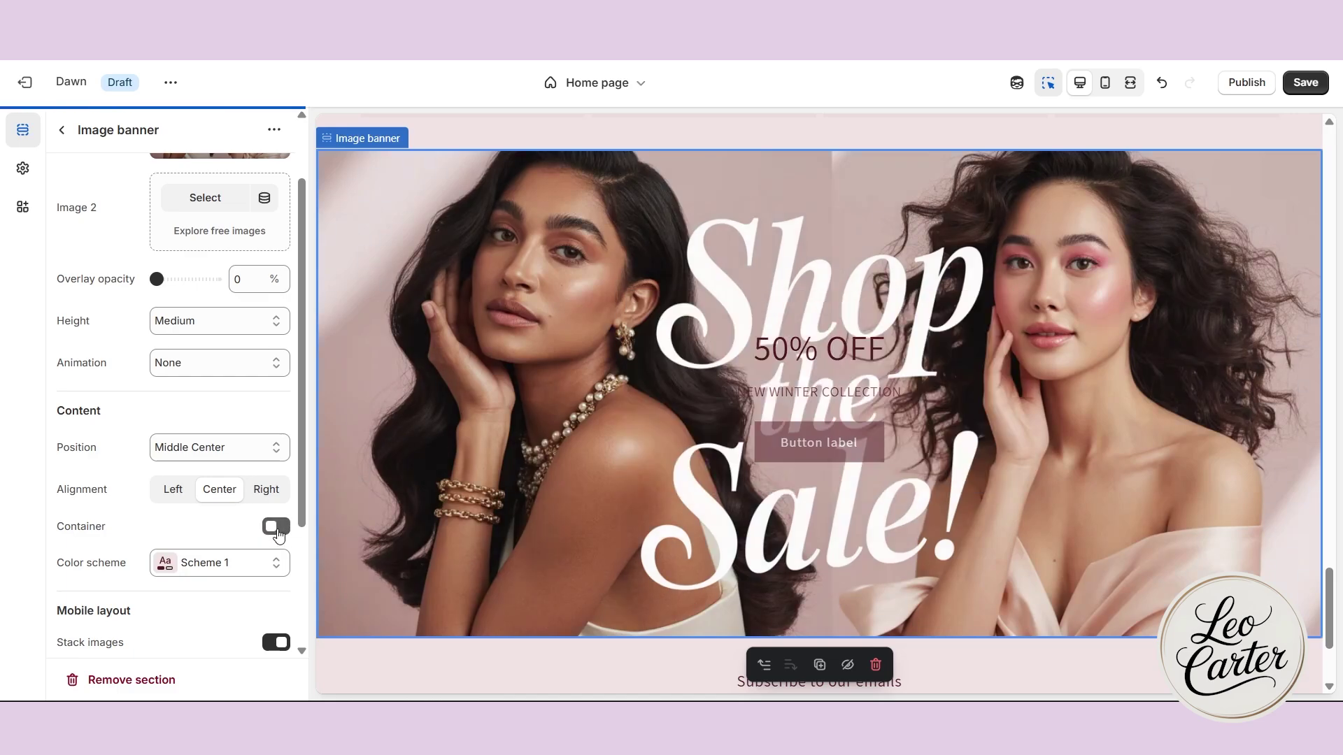
pyautogui.click(836, 438)
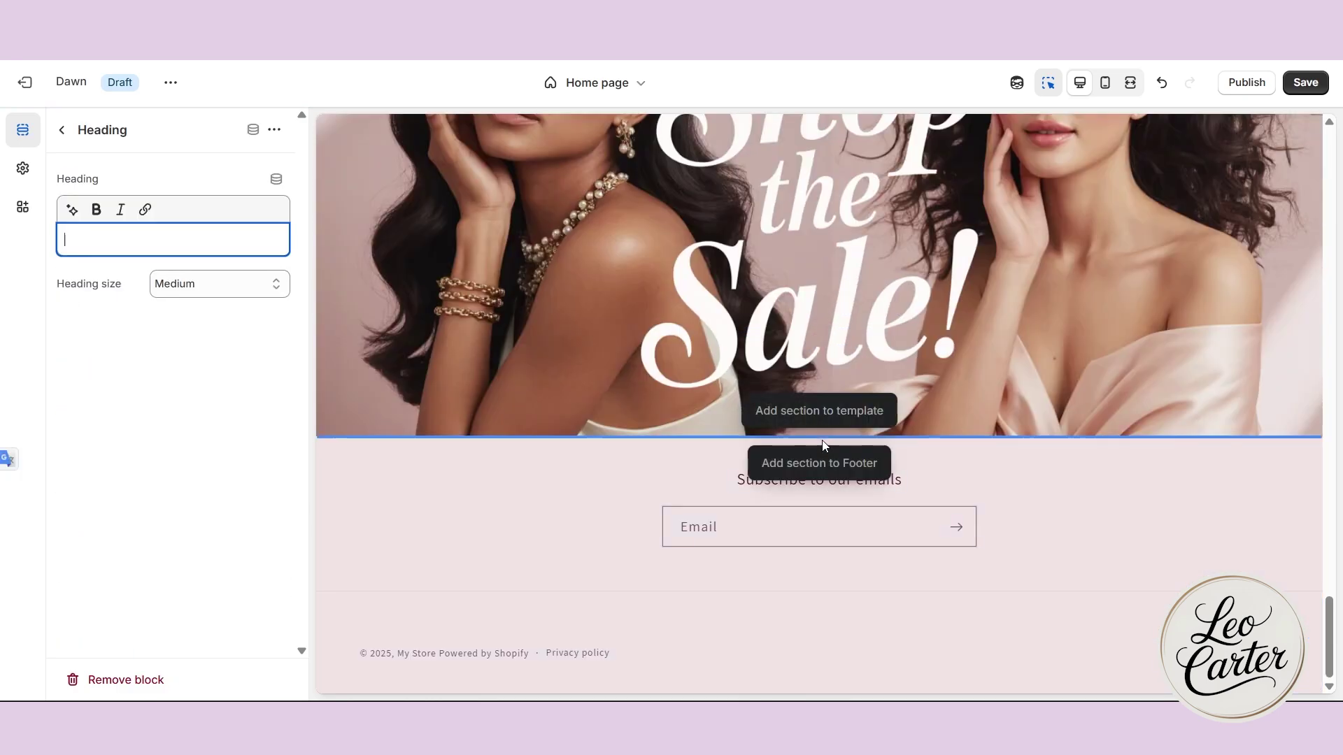
# Add an Email signup section below the sale banner and turn off the footer's own email signup
pyautogui.click(819, 418)
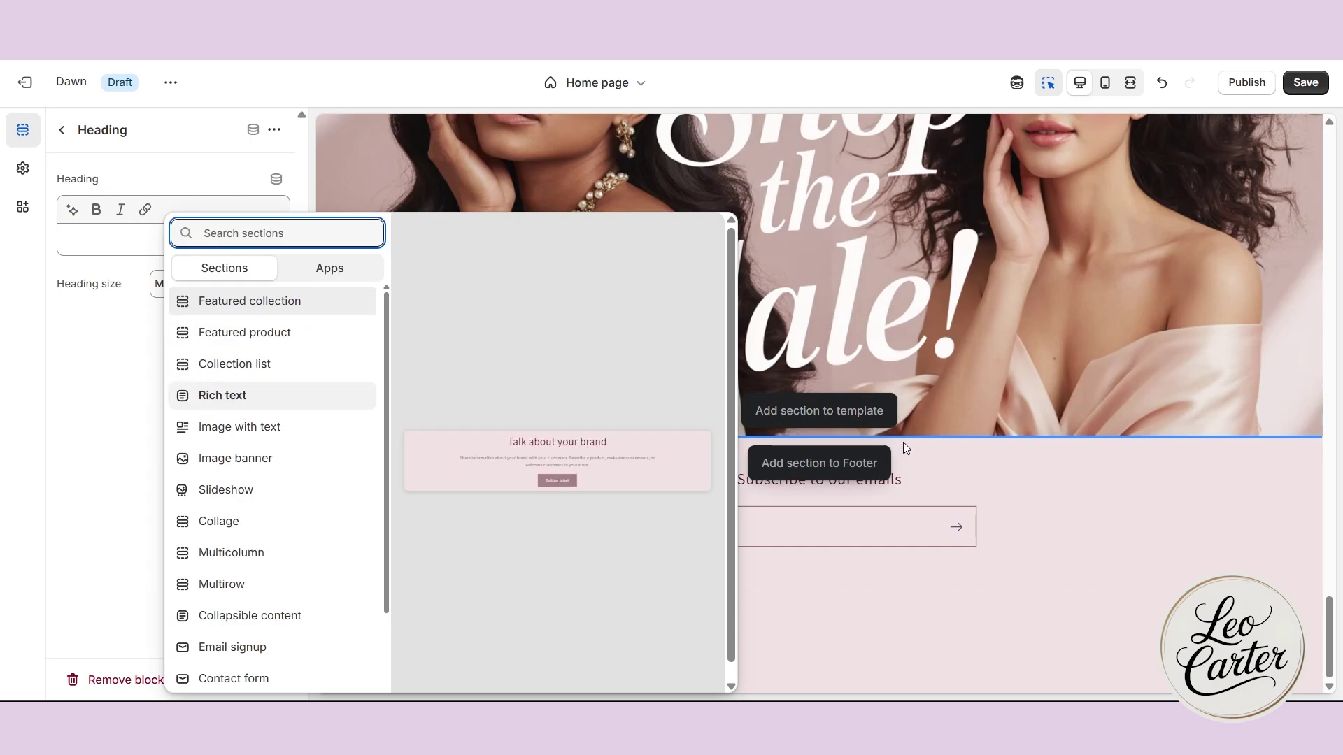
pyautogui.click(235, 647)
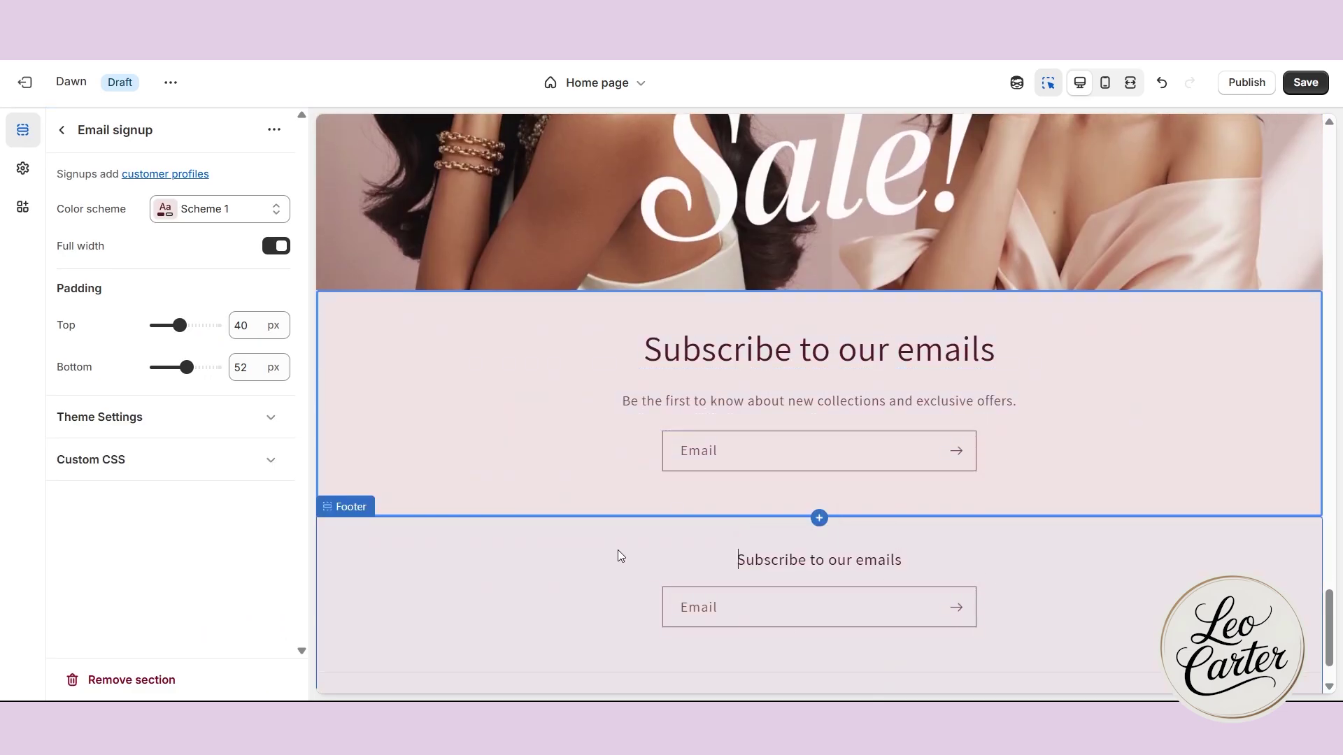
pyautogui.click(619, 556)
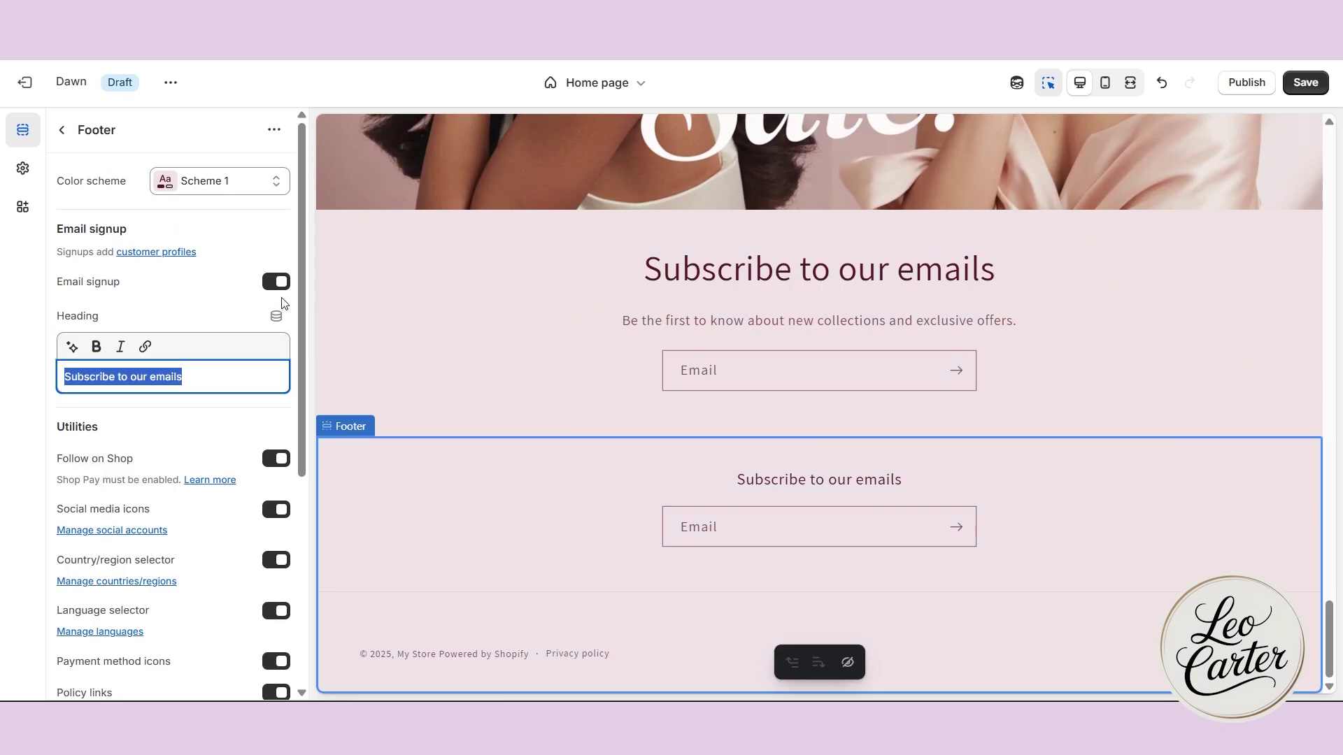
pyautogui.click(279, 283)
# Set the email signup heading to "Subscribe to our emails & Get 20% Extra Off" with "20% Extra" in bold, and clear the description text
pyautogui.click(519, 390)
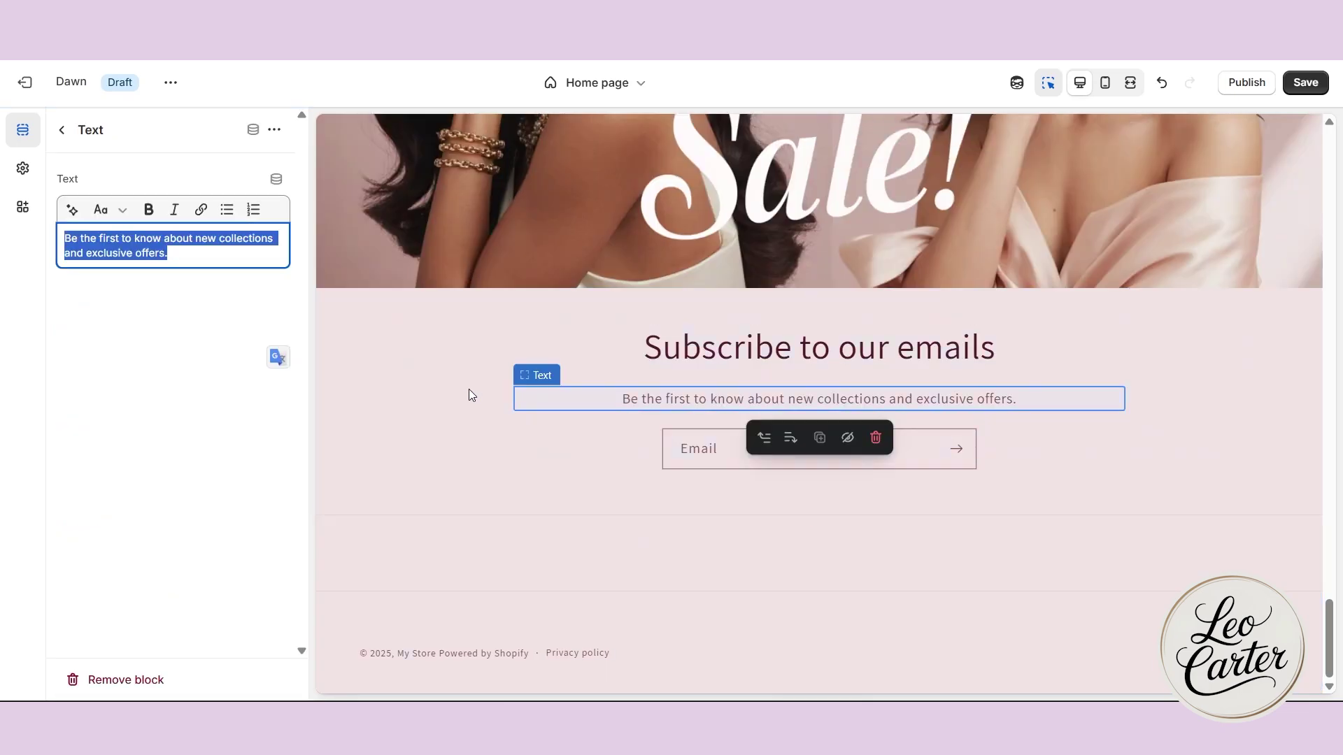
pyautogui.click(700, 348)
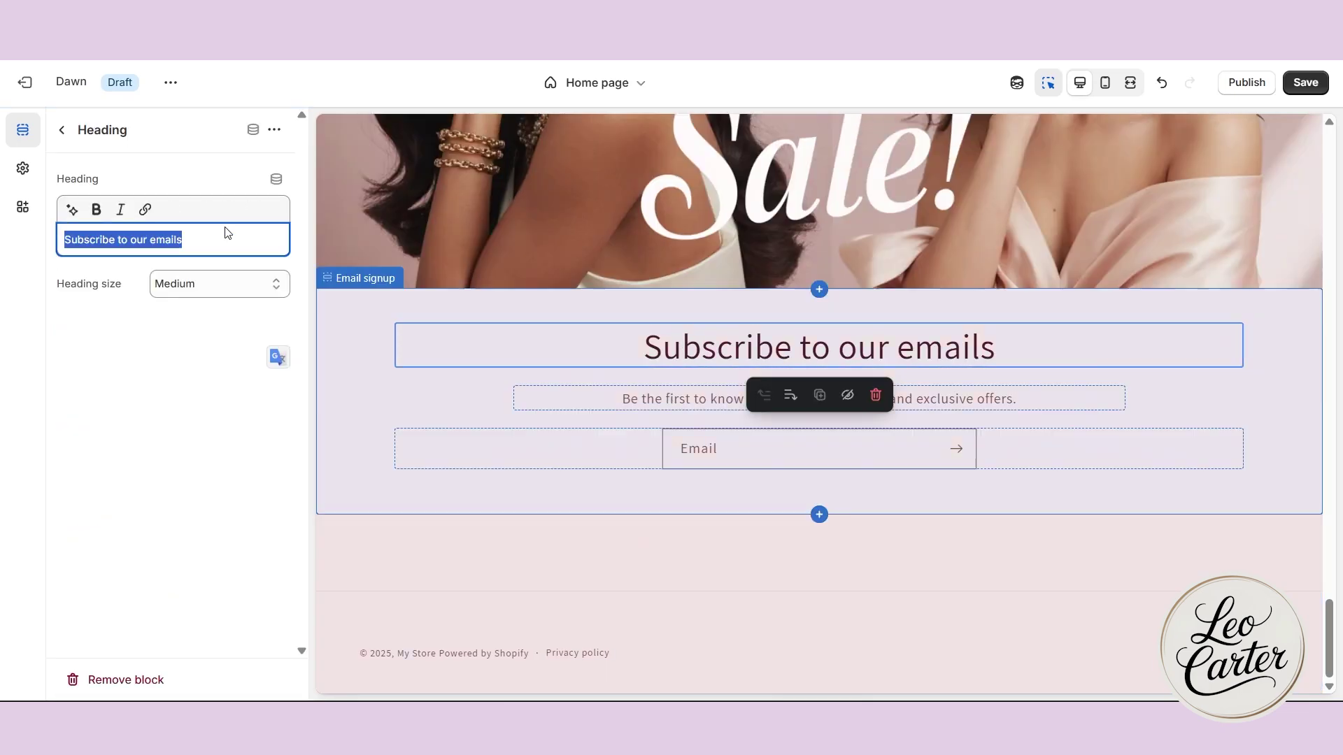
pyautogui.click(206, 243)
pyautogui.write('& GET 10')
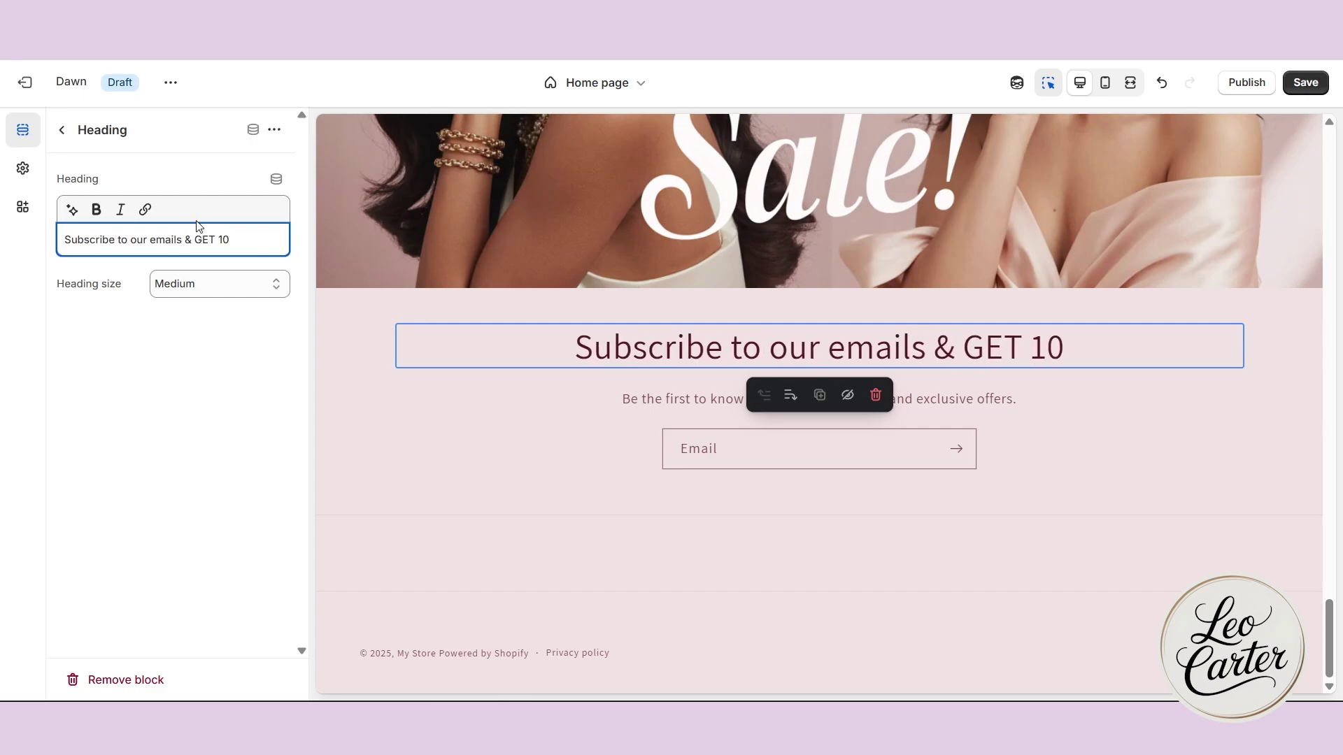
pyautogui.write('% OFF')
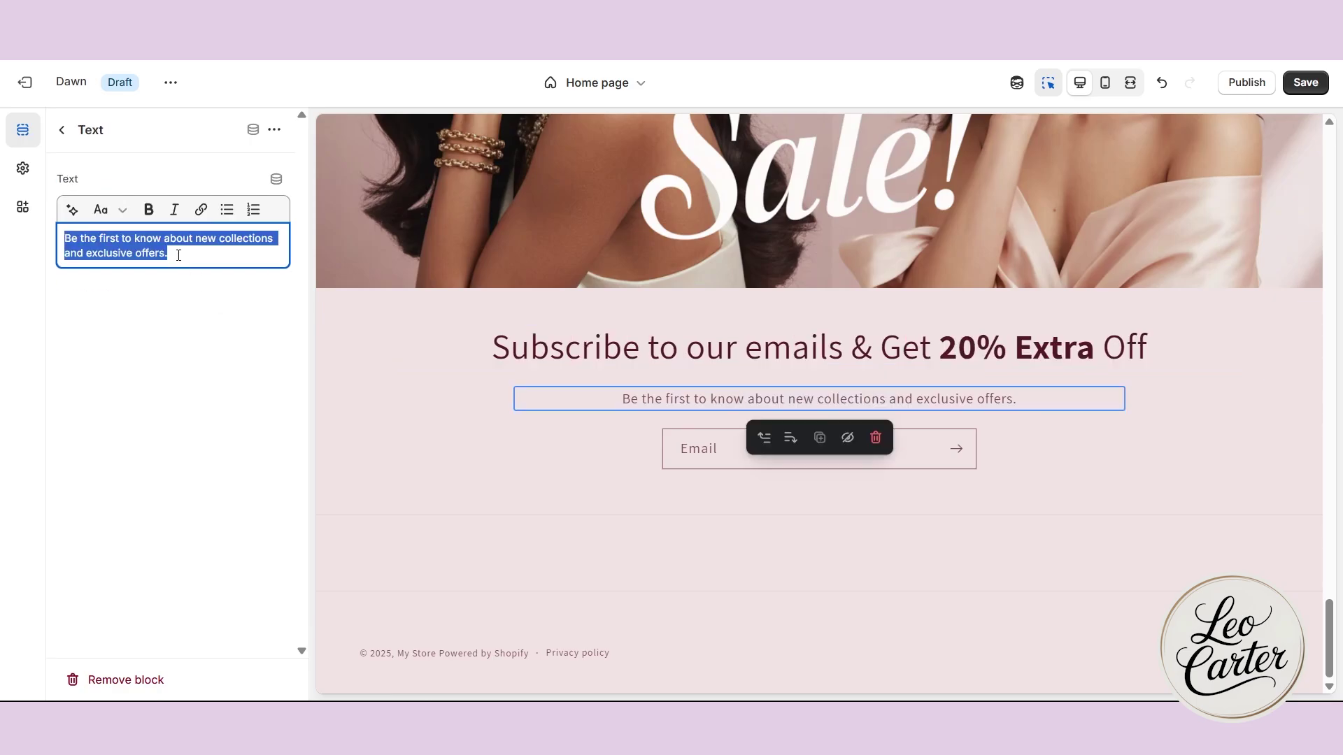
pyautogui.press('BackSpace')
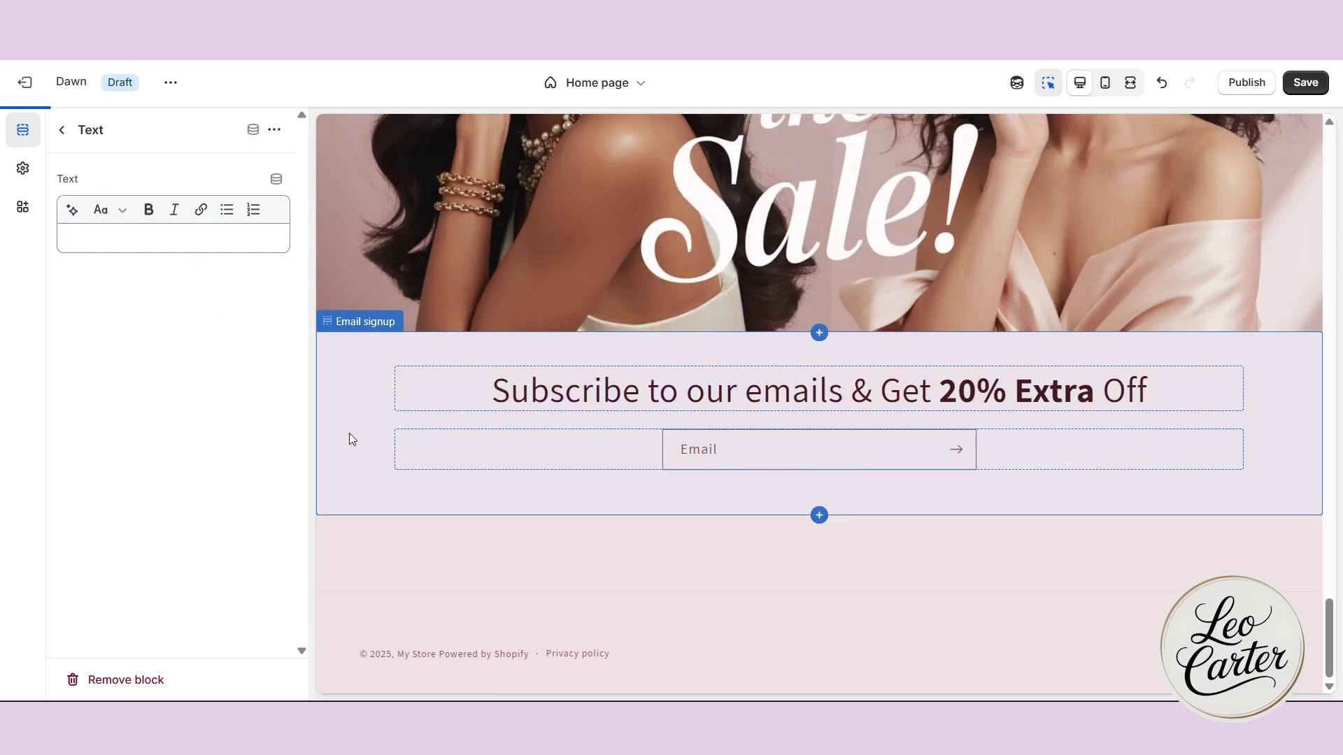
# Set the Email signup section's padding to 72 px top and 84 px bottom and its color scheme to Scheme 2
pyautogui.click(349, 434)
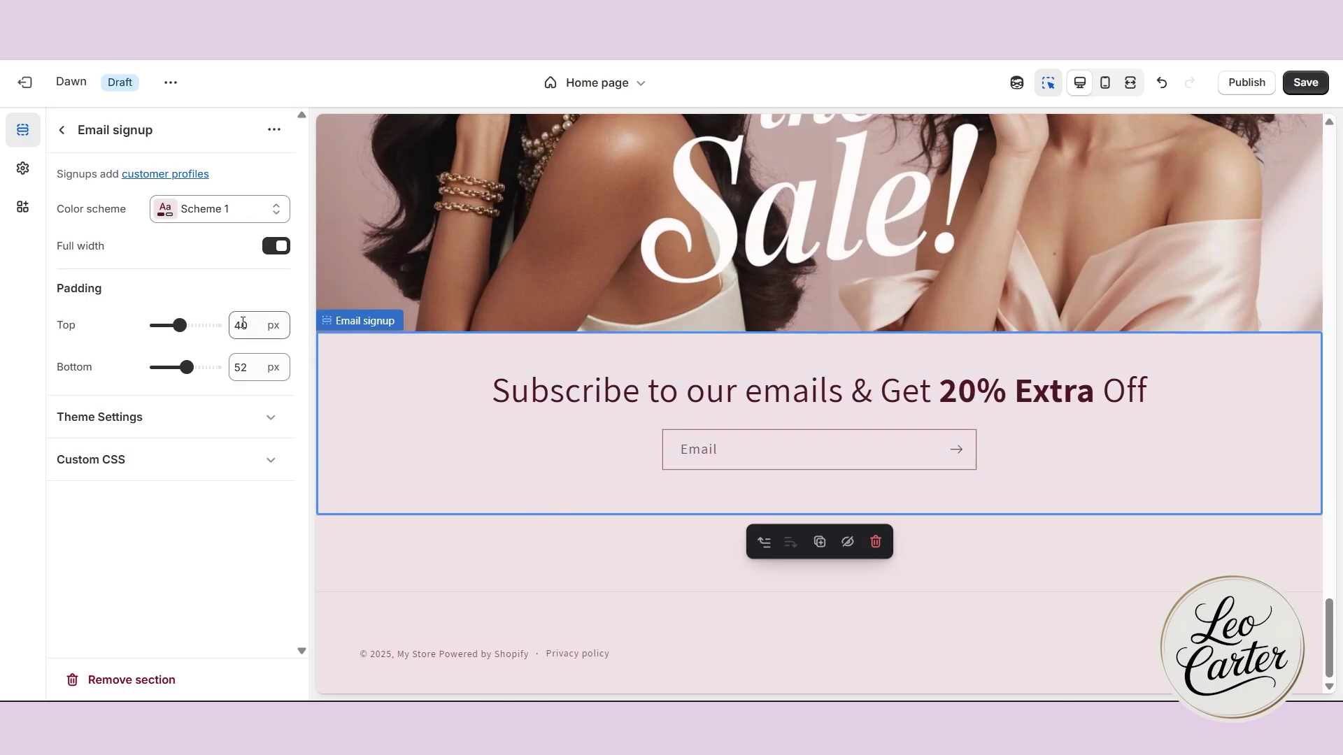
pyautogui.moveTo(180, 323); pyautogui.dragTo(205, 369)
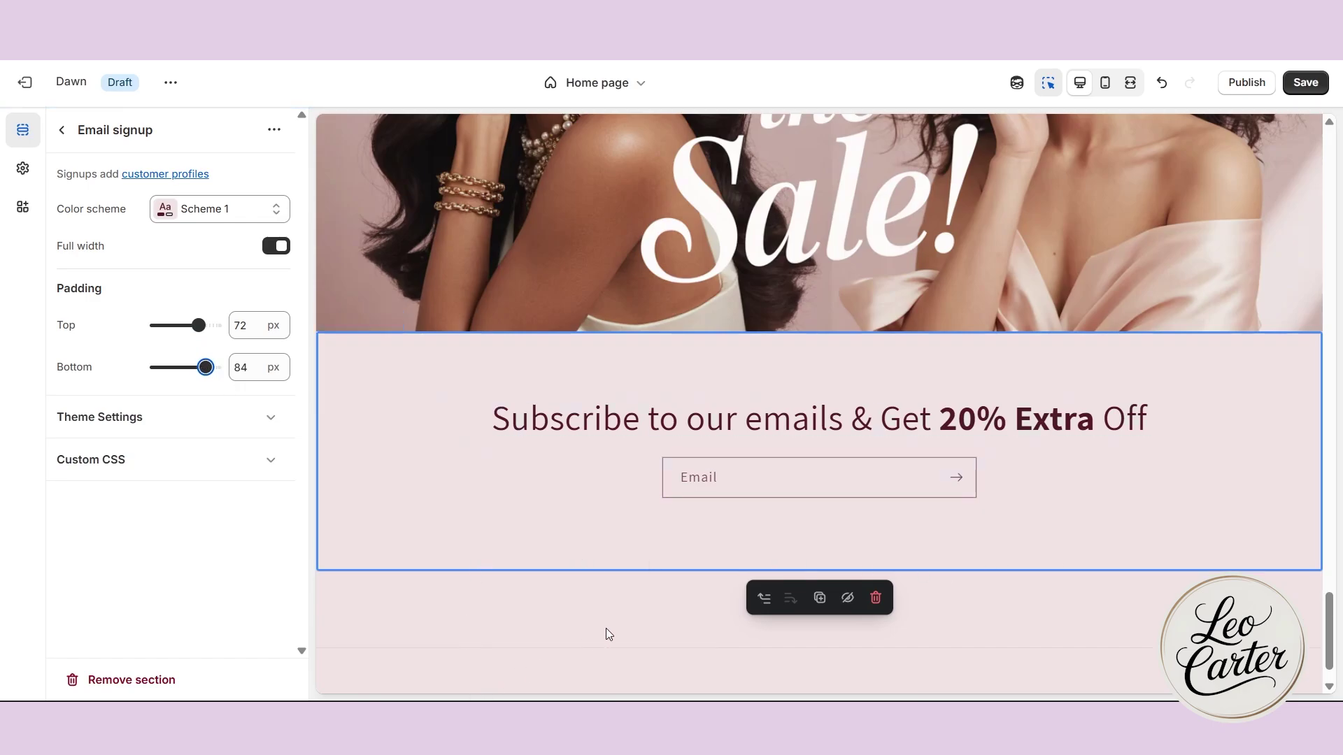
pyautogui.scroll(-1, 631, 596)
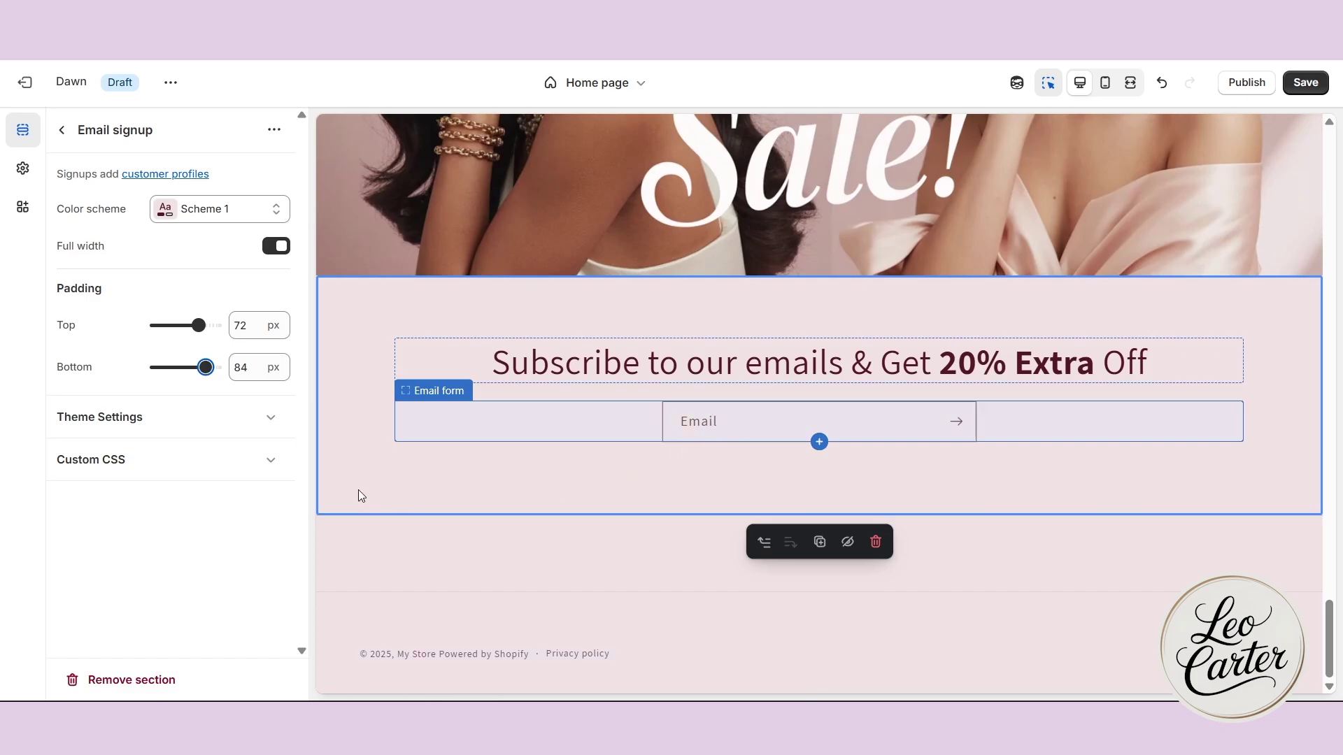
pyautogui.click(210, 208)
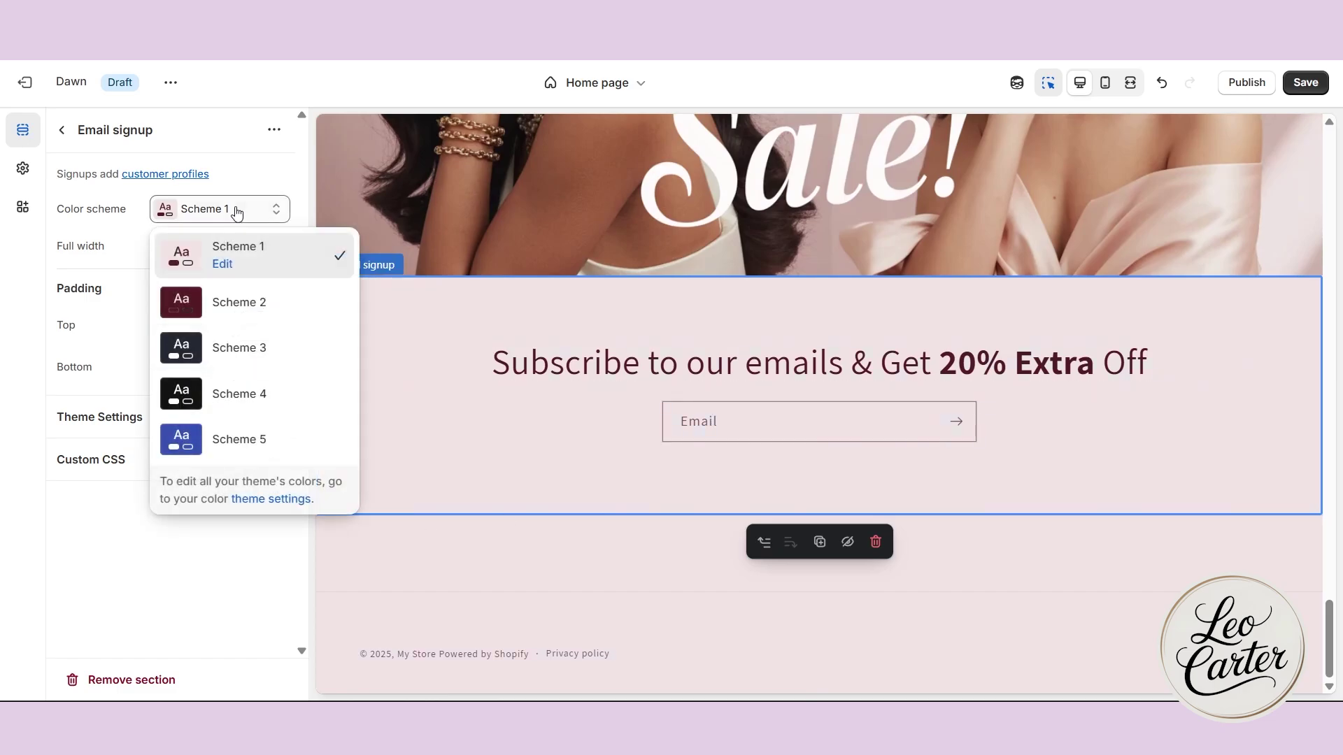
pyautogui.click(217, 300)
pyautogui.scroll(10, 588, 584)
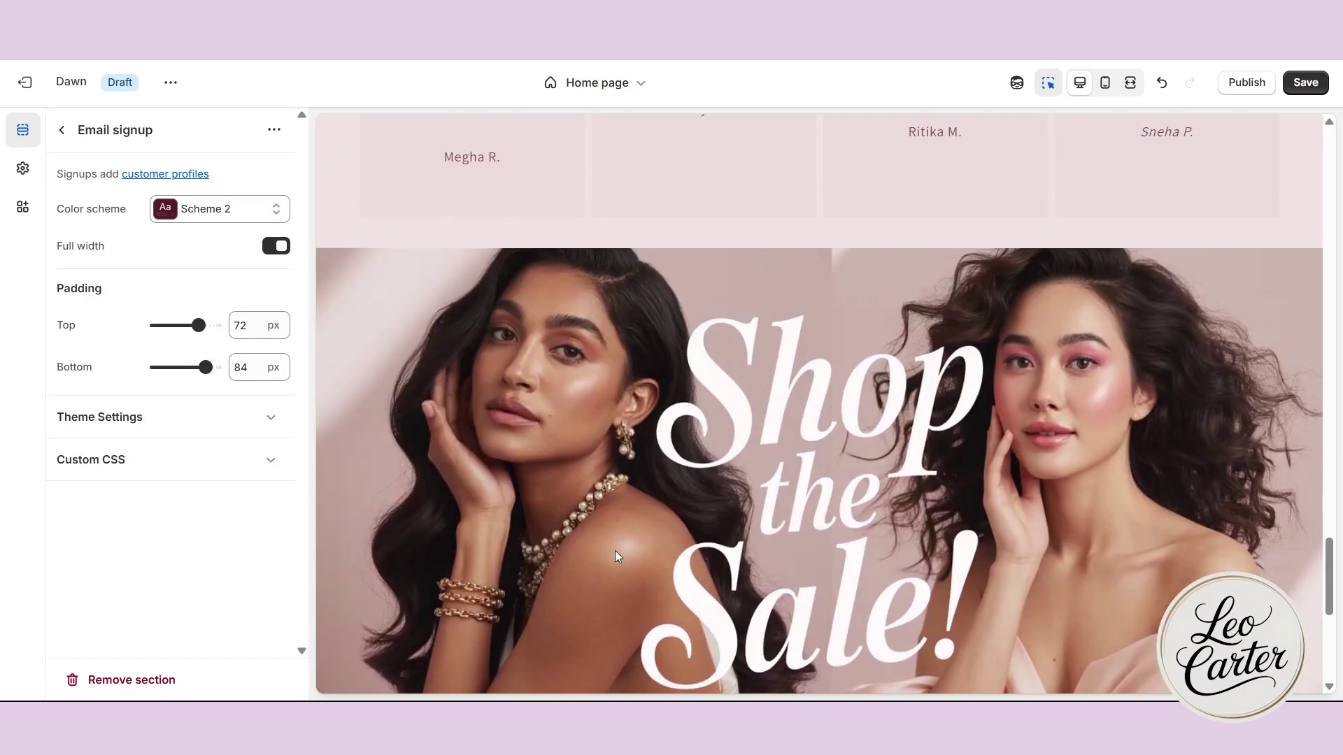
# Add a Multirow section to the template directly below the Email signup section
pyautogui.scroll(3, 618, 549)
pyautogui.scroll(-15, 618, 550)
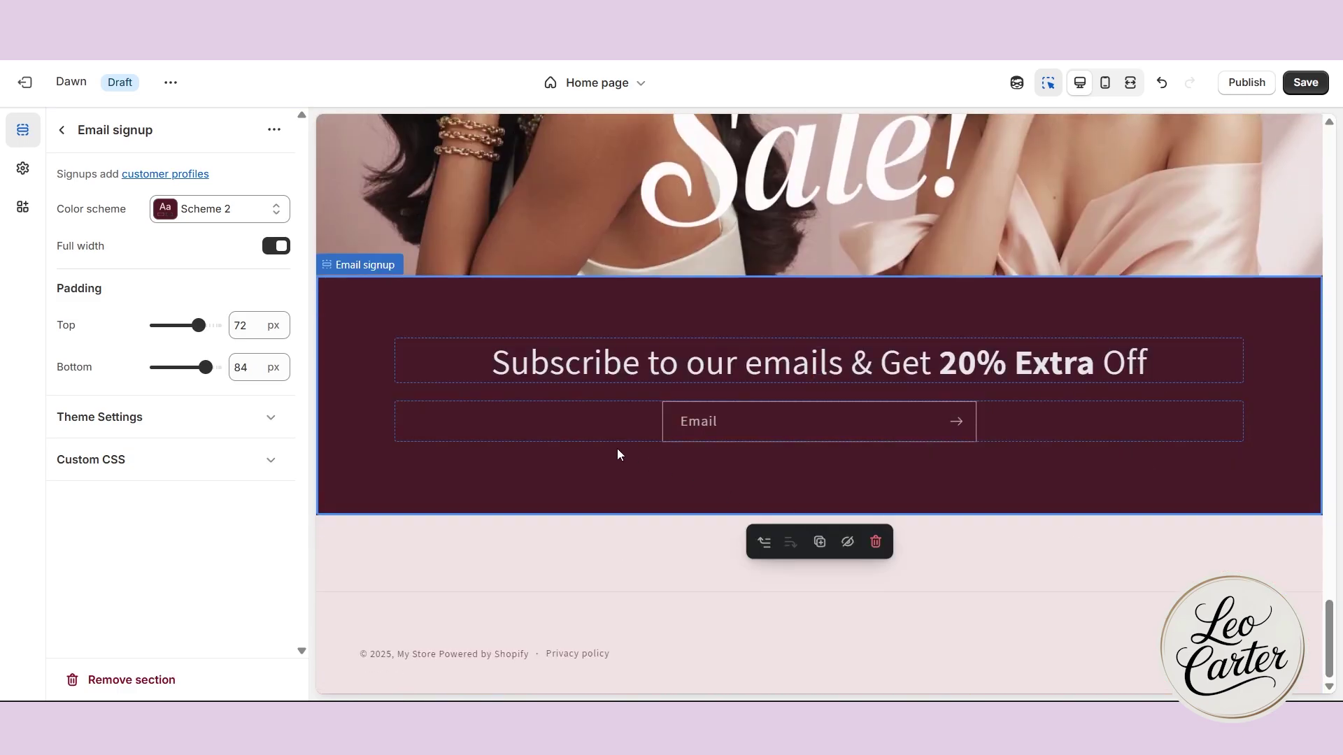
pyautogui.moveTo(836, 519)
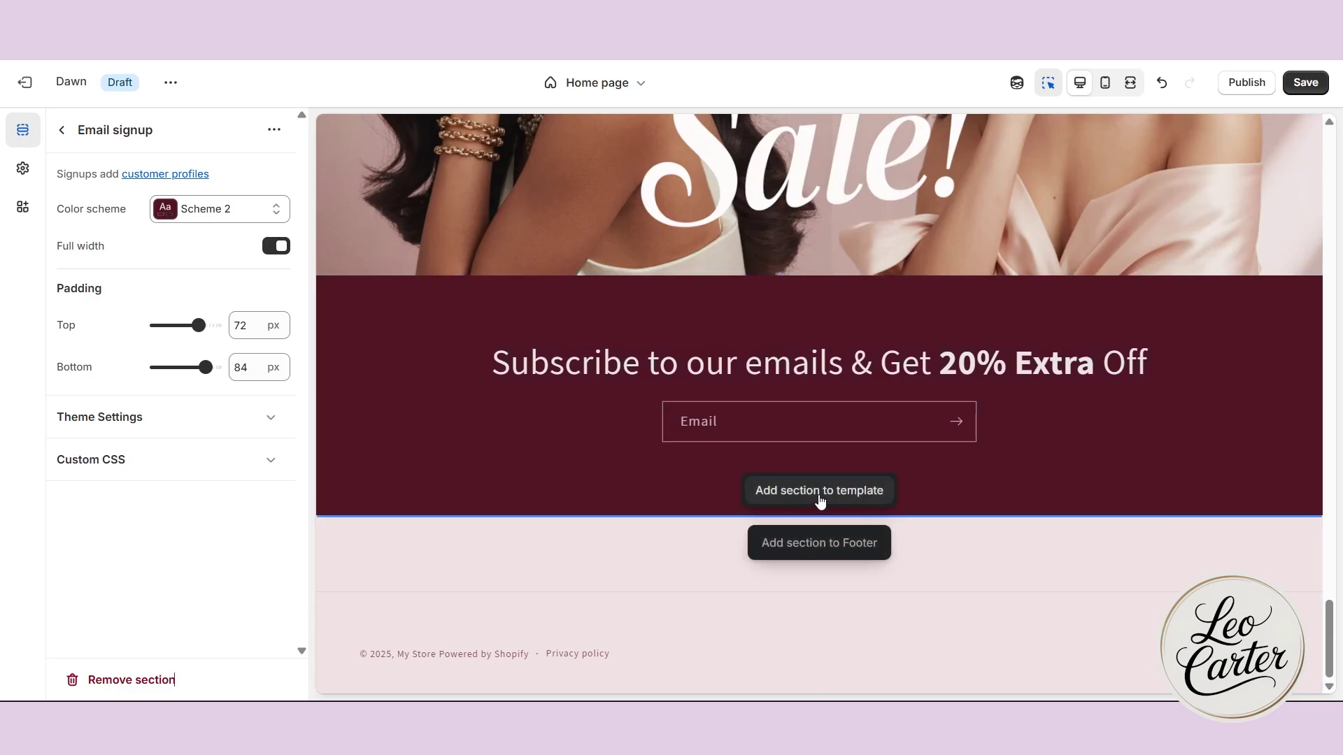
pyautogui.click(820, 492)
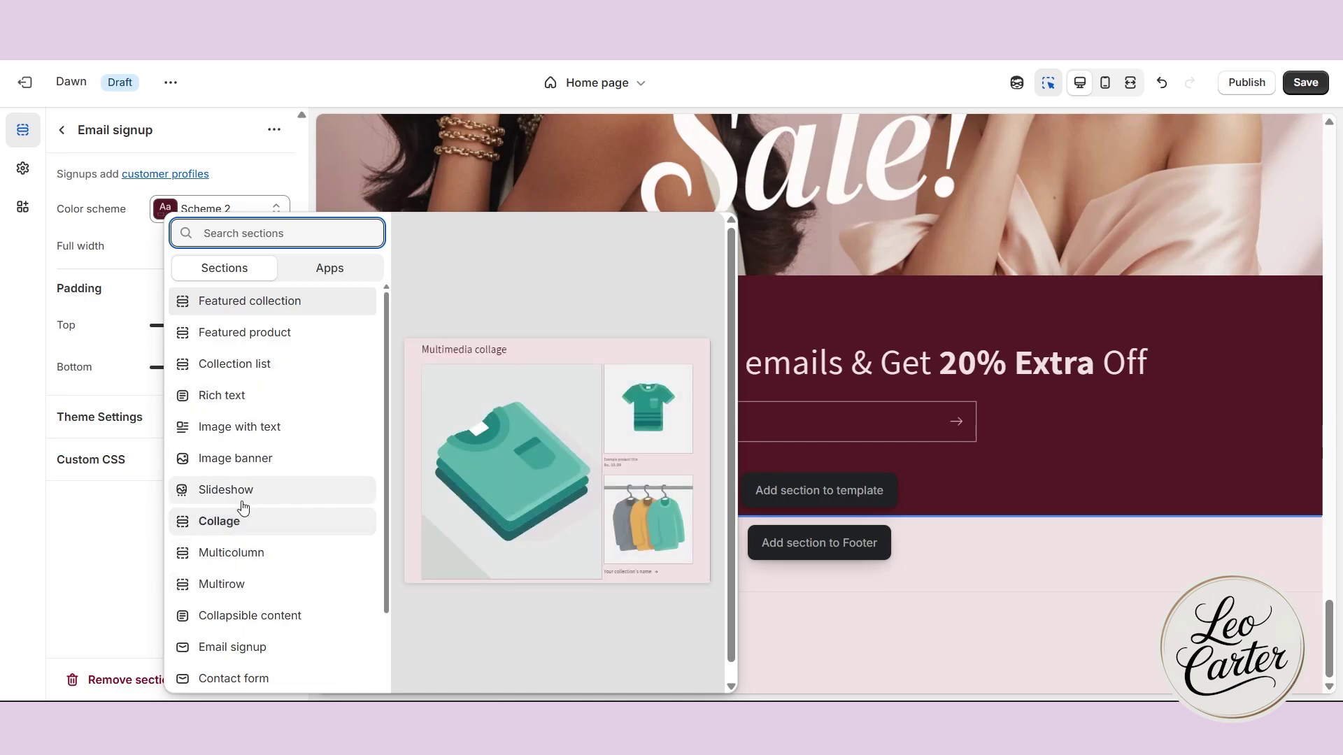
pyautogui.click(222, 584)
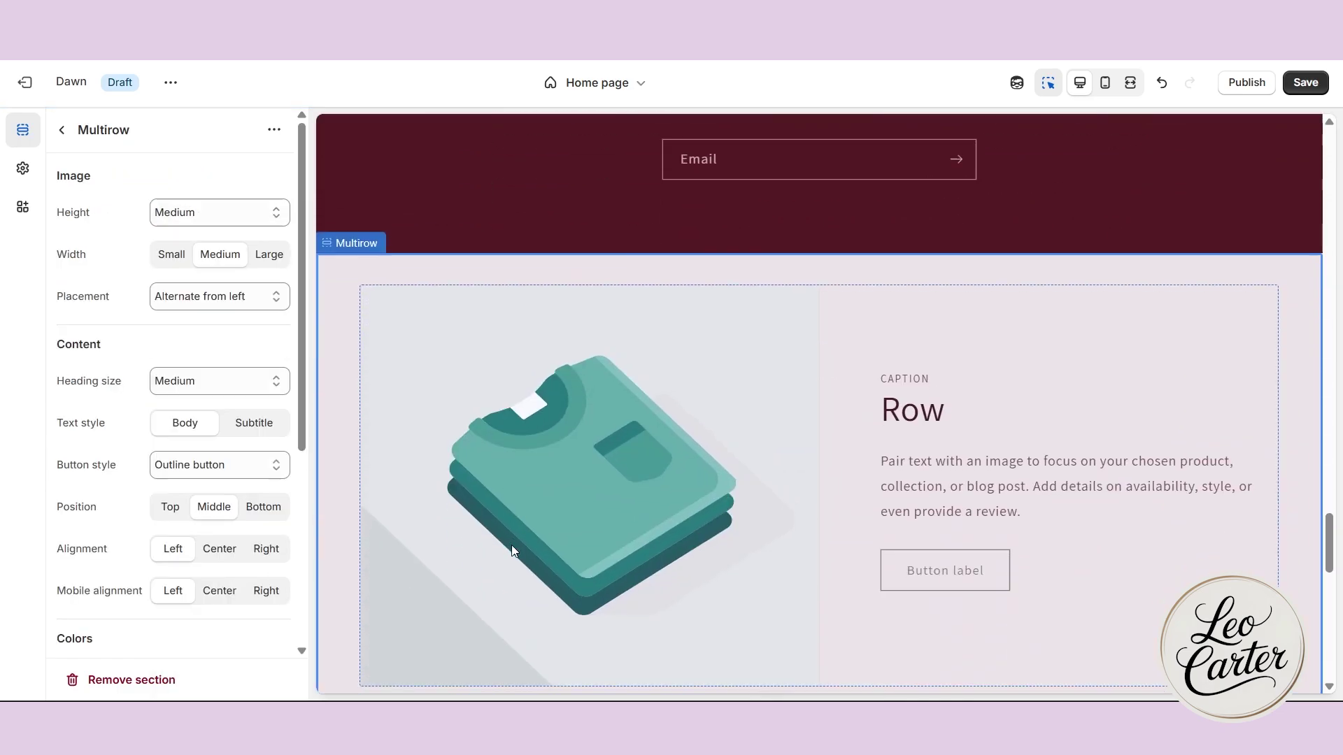
# Remove the third row block from the Multirow section
pyautogui.scroll(-10, 908, 389)
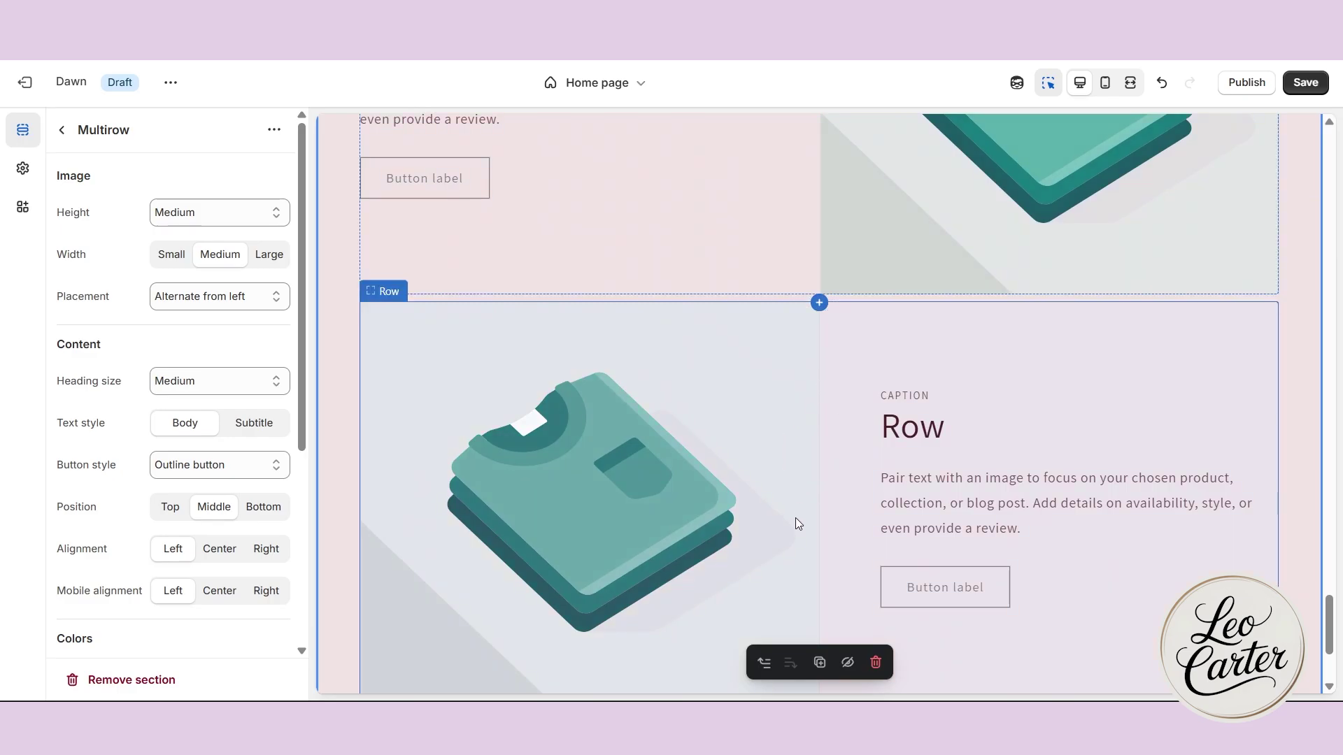
pyautogui.click(842, 453)
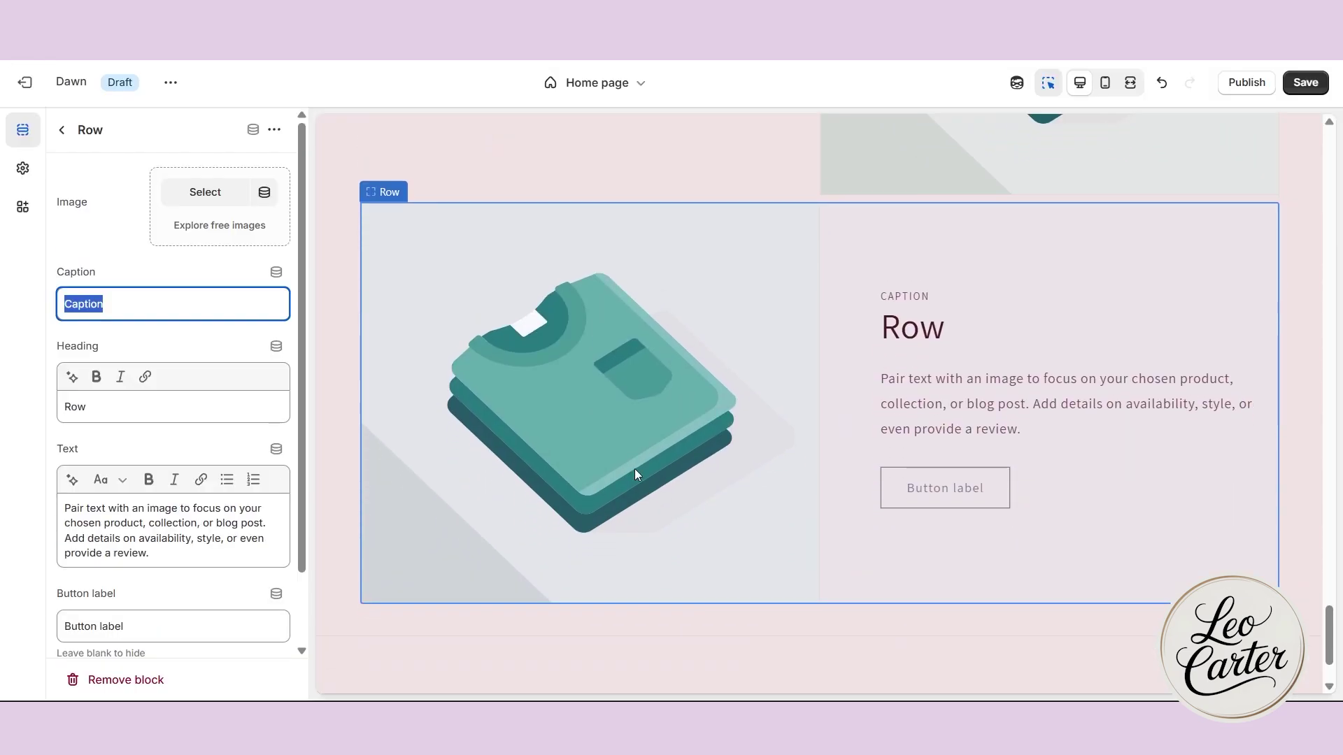
pyautogui.click(140, 685)
pyautogui.scroll(5, 712, 457)
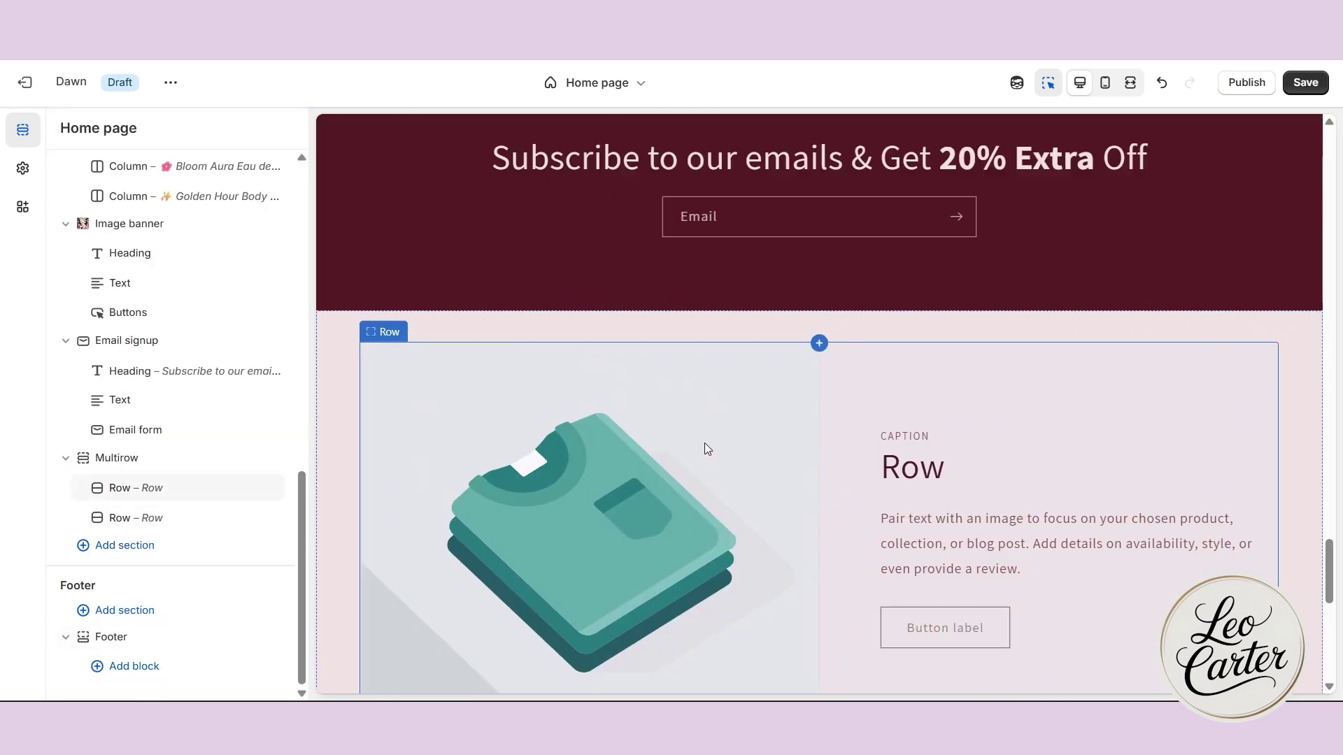
# Caption the first row "Glow Begins Here: Discover the Power of Self-Care" and give it the close-up photo of the curly-haired woman applying cream
pyautogui.scroll(-6, 708, 447)
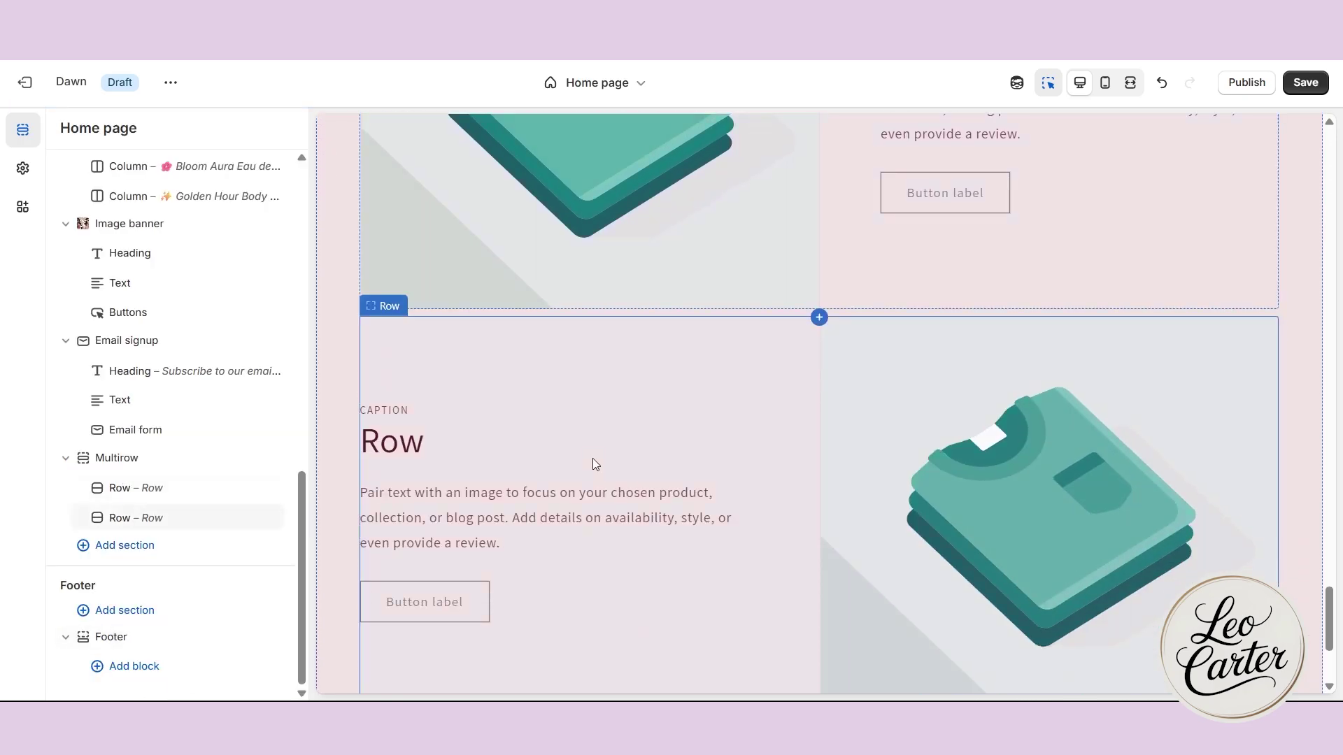
pyautogui.scroll(2, 593, 459)
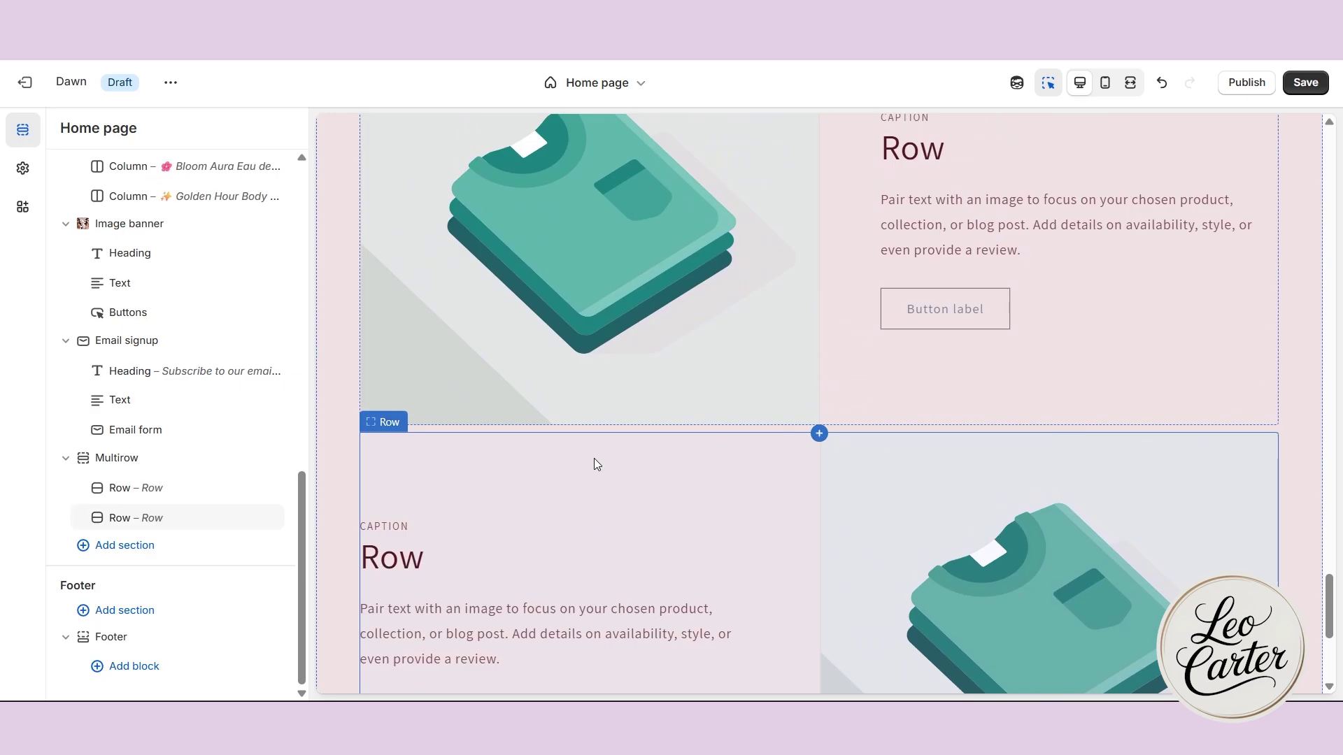
pyautogui.scroll(1, 1060, 283)
pyautogui.click(1037, 252)
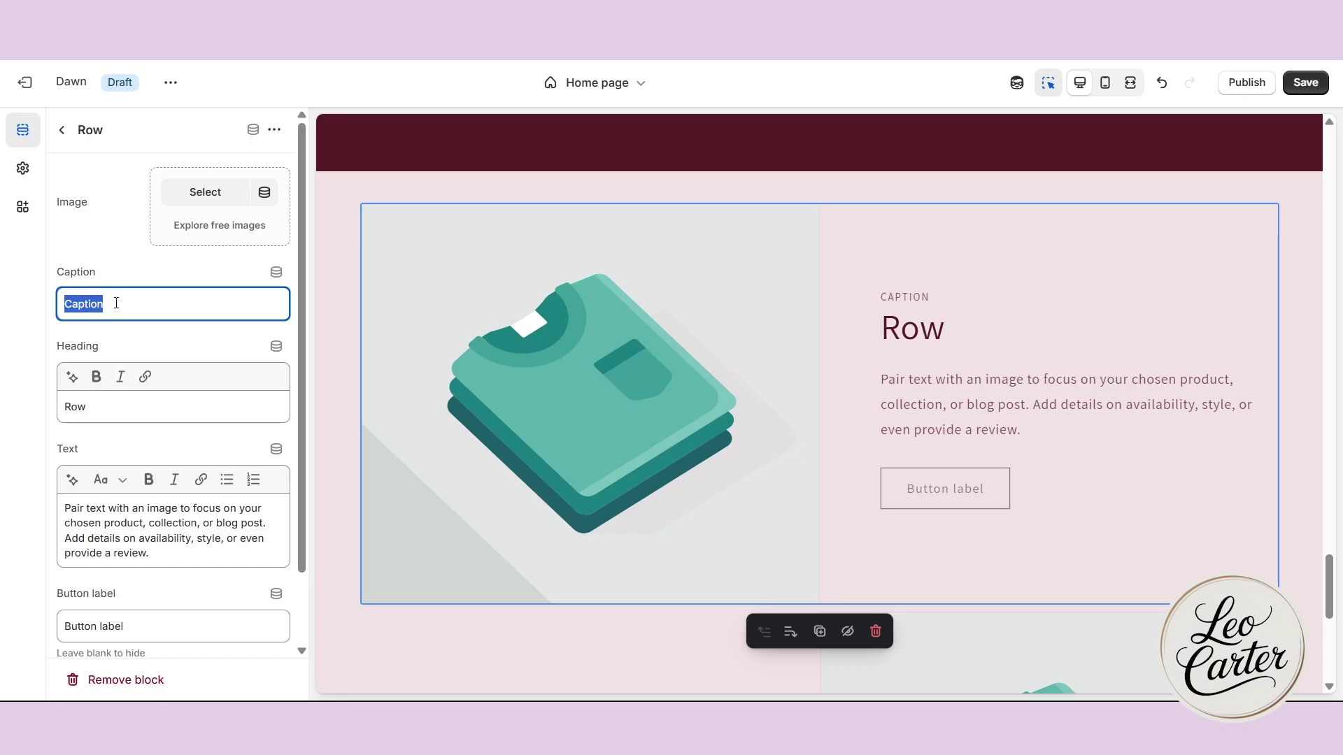
pyautogui.write('Glow Begins Here: Discover the Power of Self-Care')
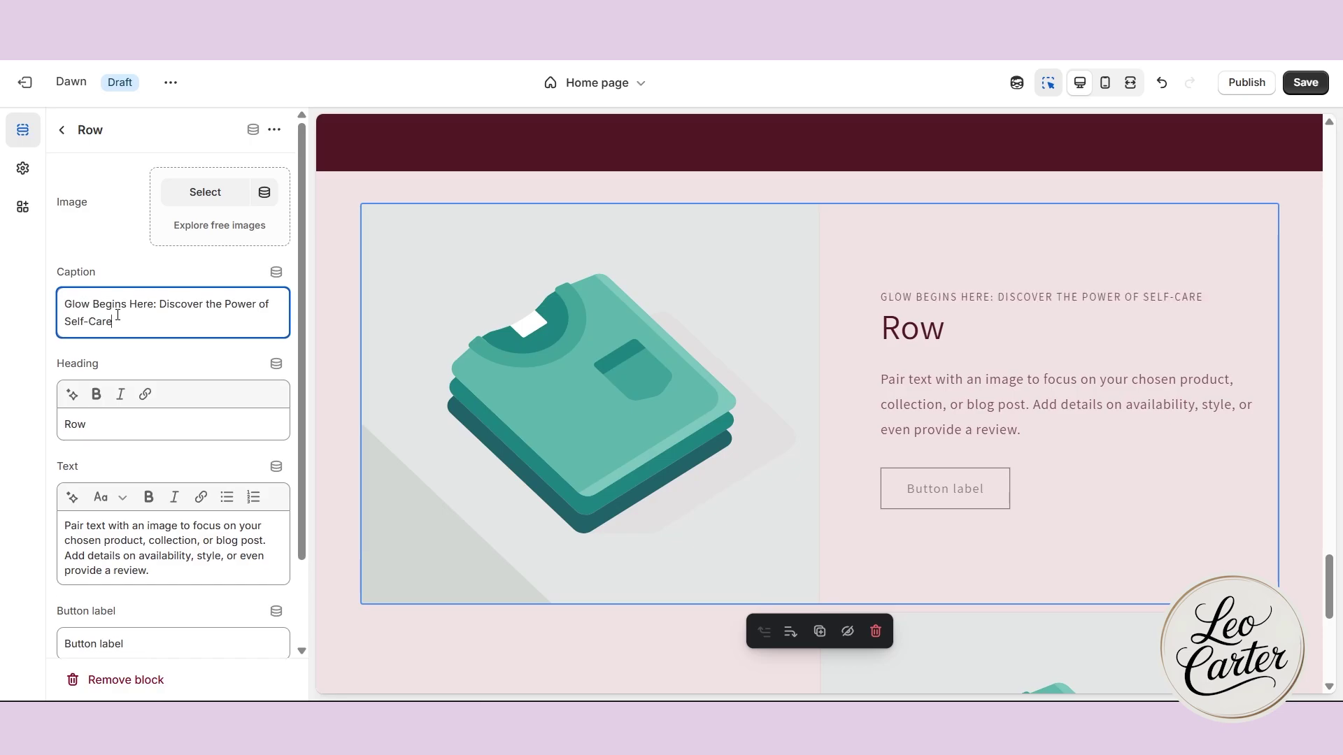
pyautogui.click(189, 194)
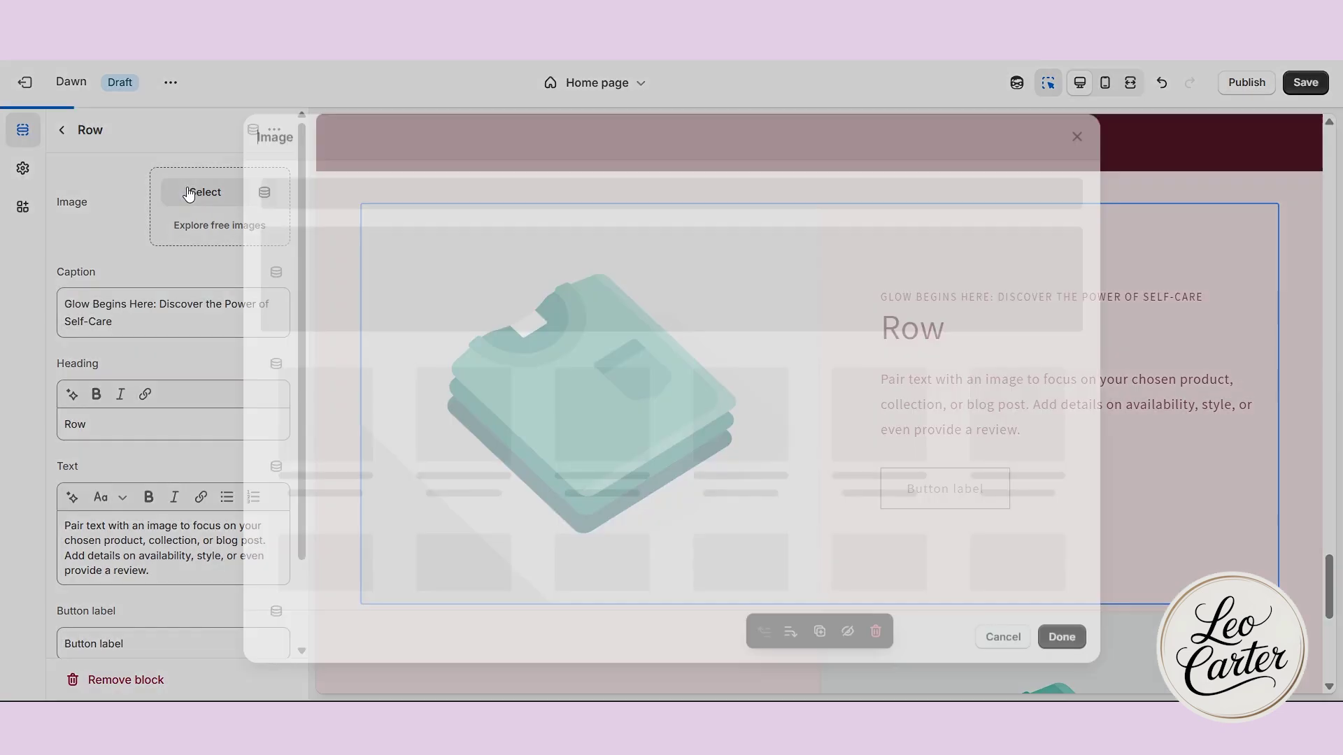
pyautogui.press('Escape')
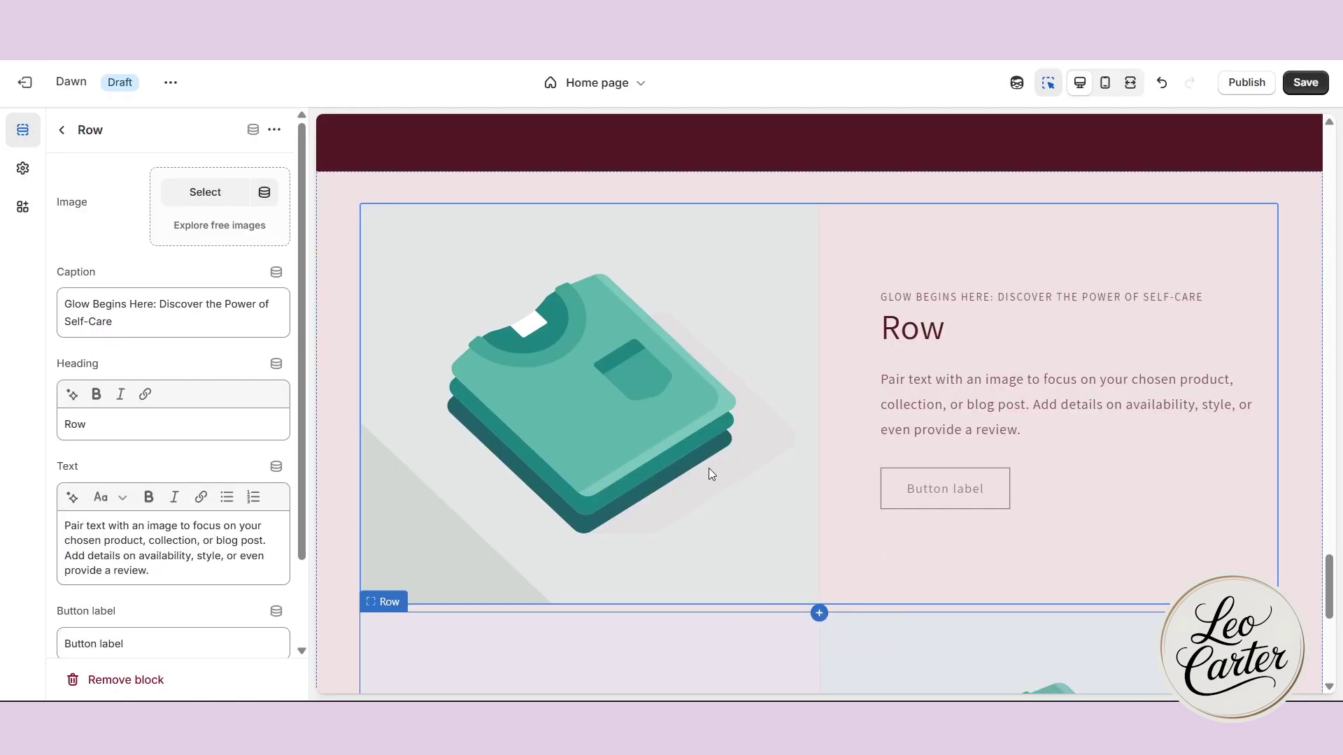
# Set the first row's heading to "Night Cream" and its button label to "Checkout Now"
pyautogui.moveTo(134, 424); pyautogui.dragTo(53, 429)
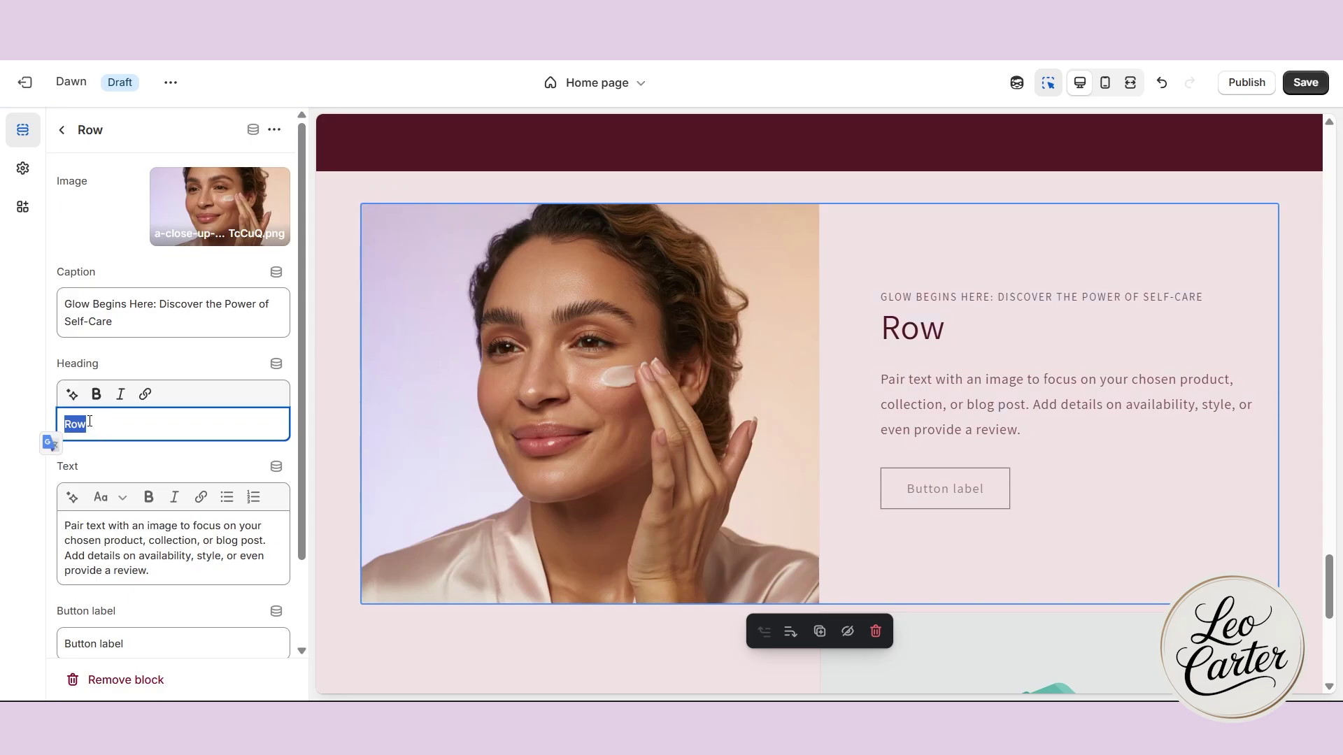
pyautogui.write('Night Cream')
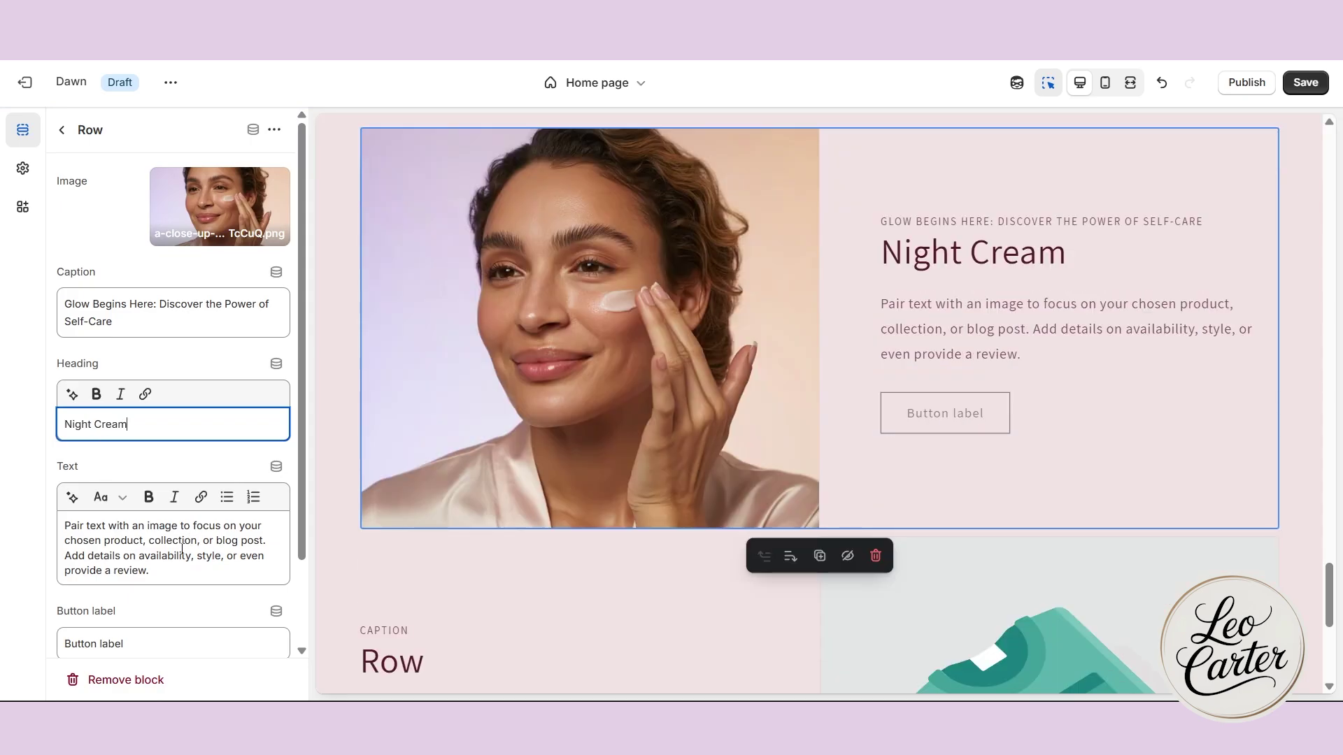
pyautogui.click(174, 555)
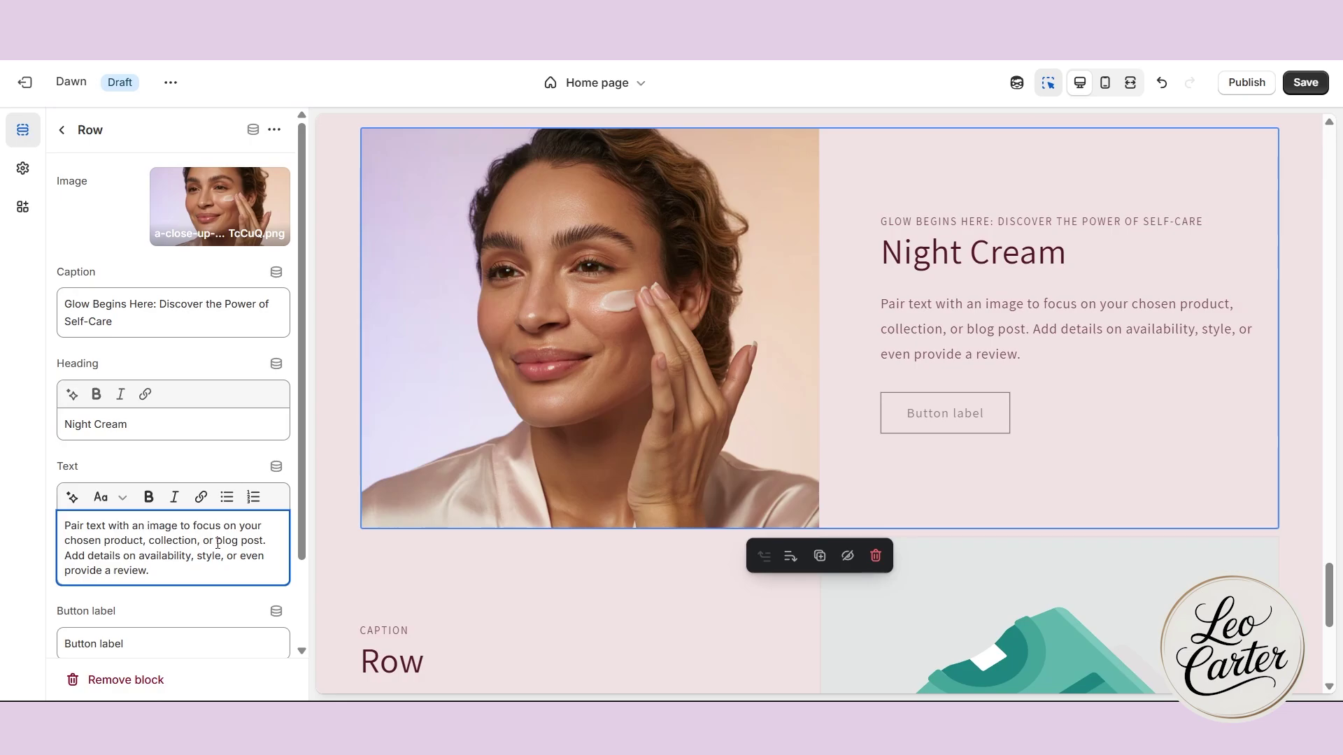
pyautogui.scroll(-1, 217, 552)
pyautogui.moveTo(221, 556); pyautogui.dragTo(40, 561)
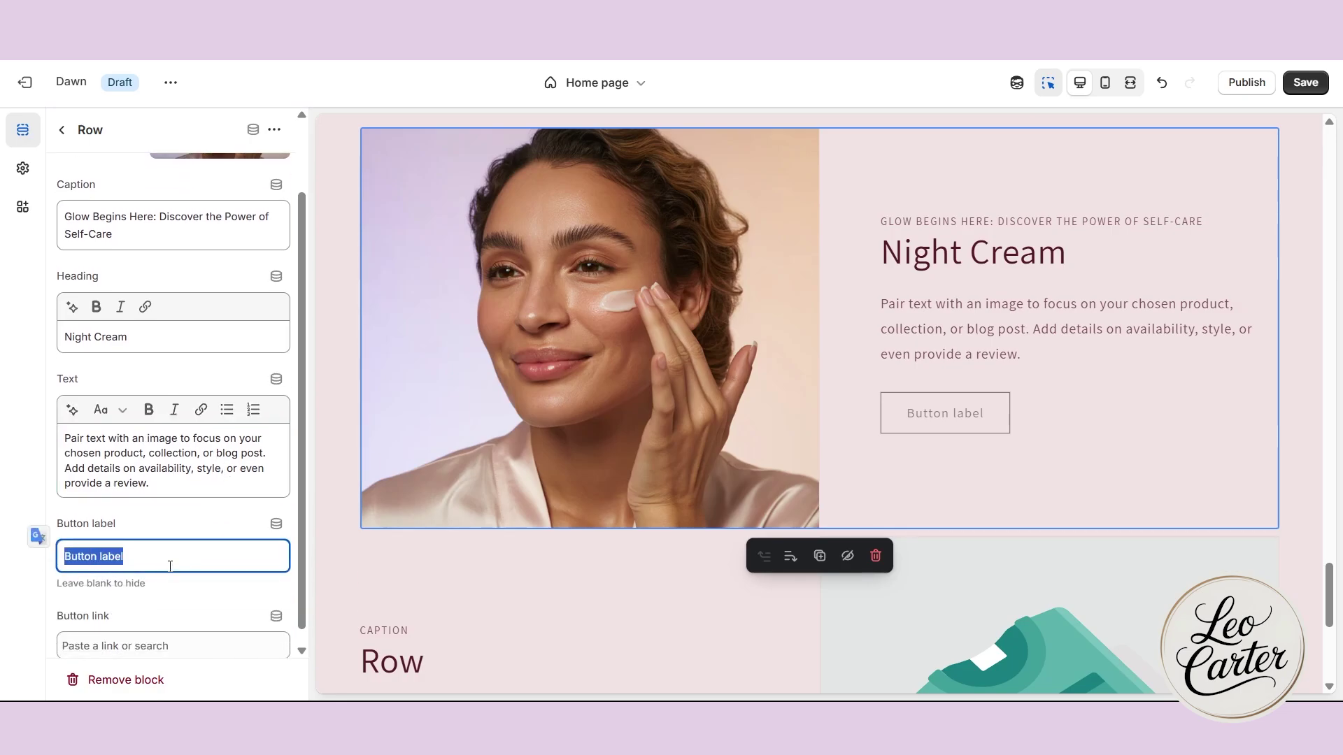
pyautogui.write('Checkout Now')
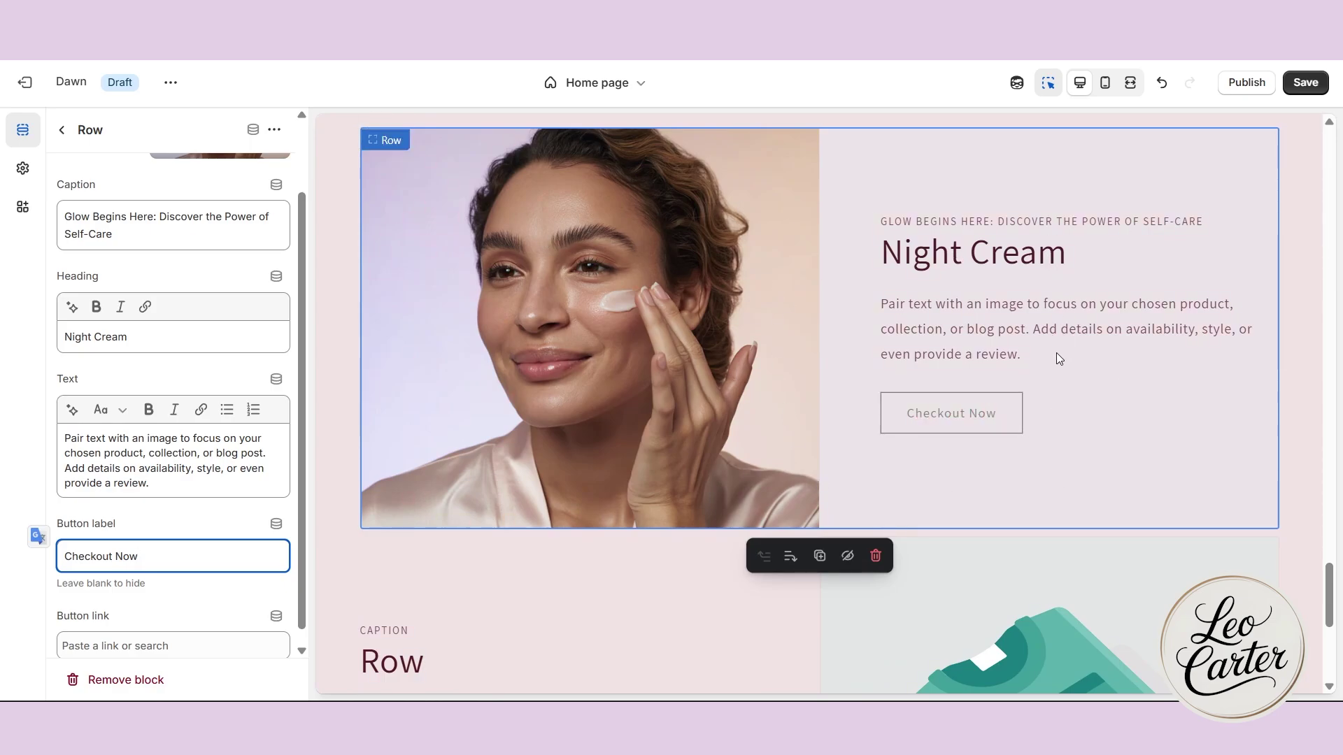
# Check the blogs offered as a link for the Night Cream row's button and select the row below it
pyautogui.click(138, 642)
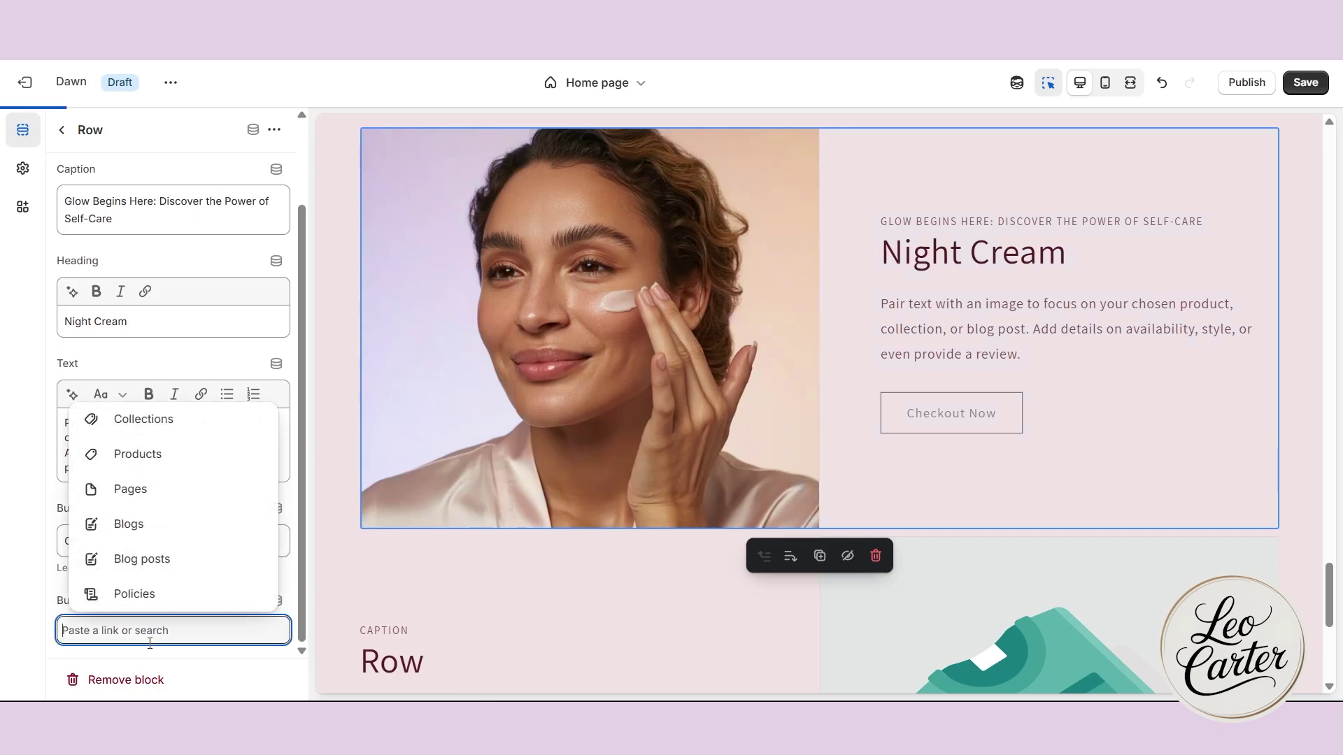
pyautogui.click(137, 528)
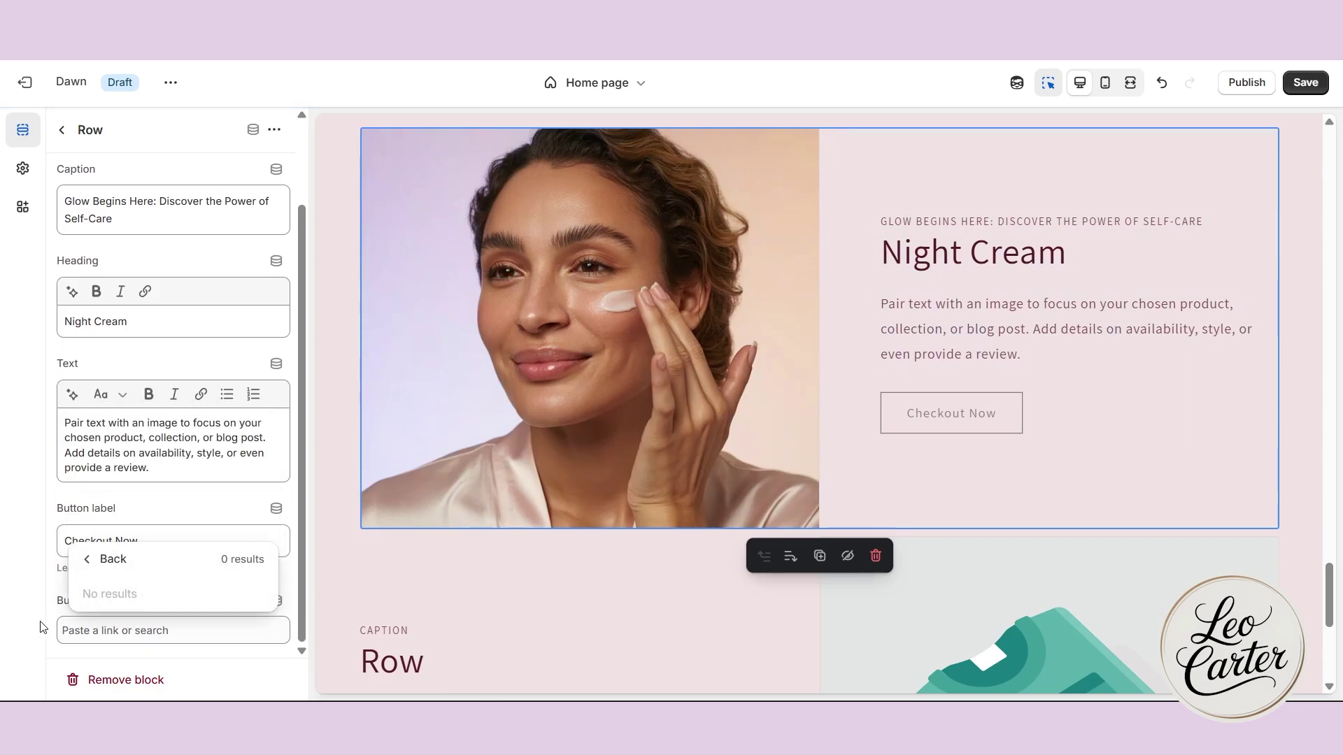
pyautogui.scroll(-4, 720, 509)
pyautogui.click(599, 350)
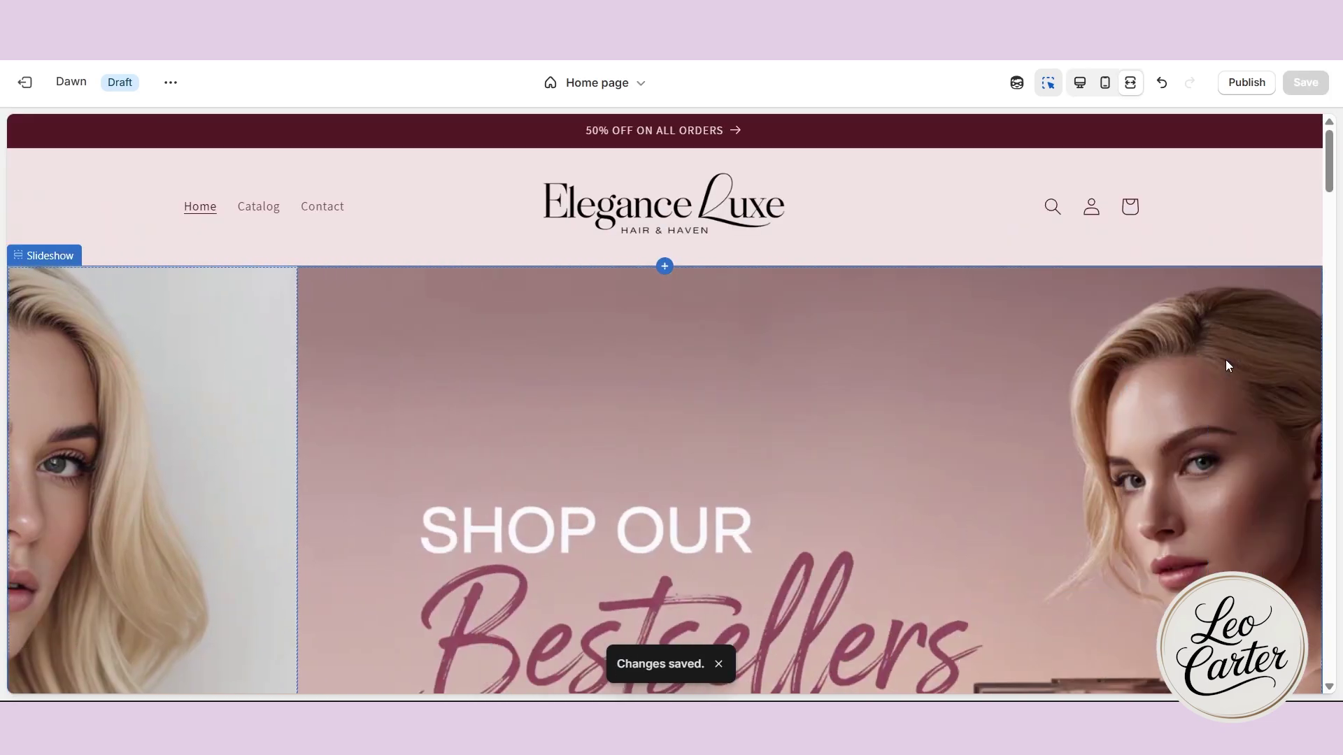
# Review the home page and add an Image banner section to the template between the Face Lotion row and the footer
pyautogui.scroll(-15, 1226, 358)
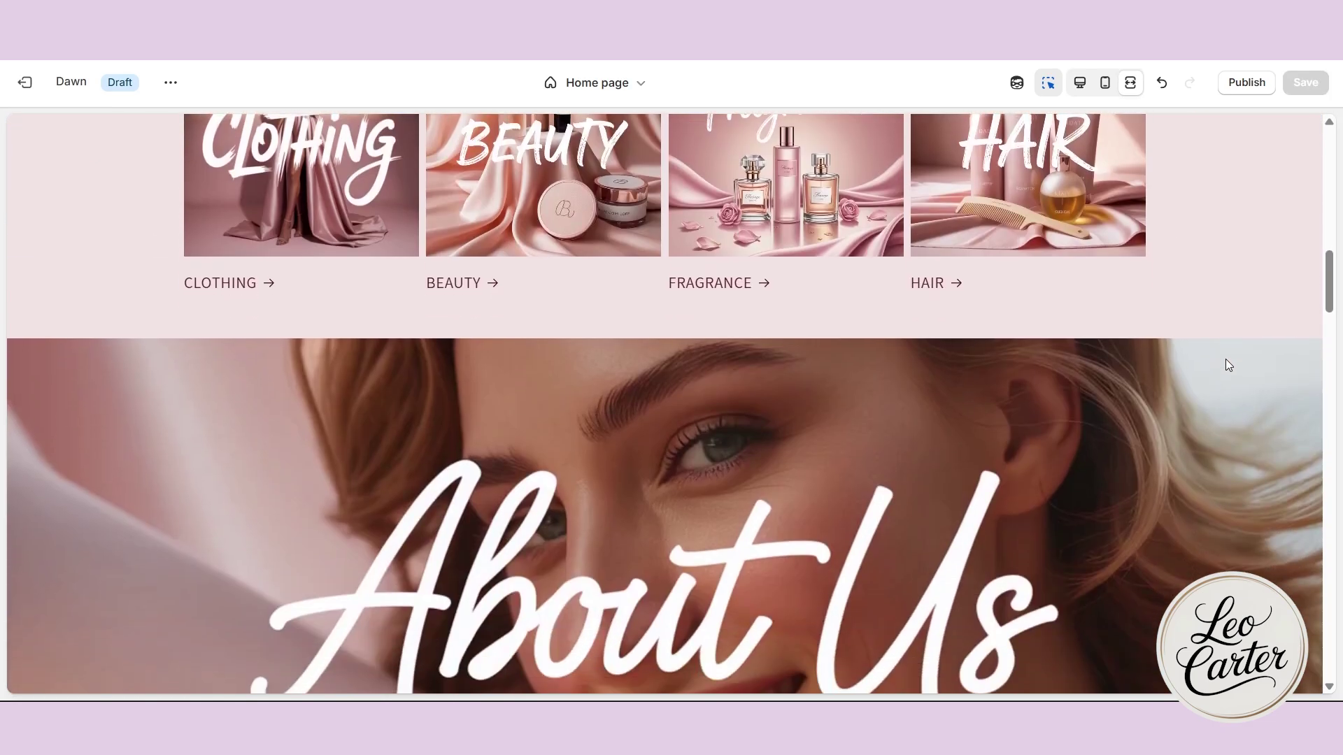
pyautogui.scroll(-20, 1225, 365)
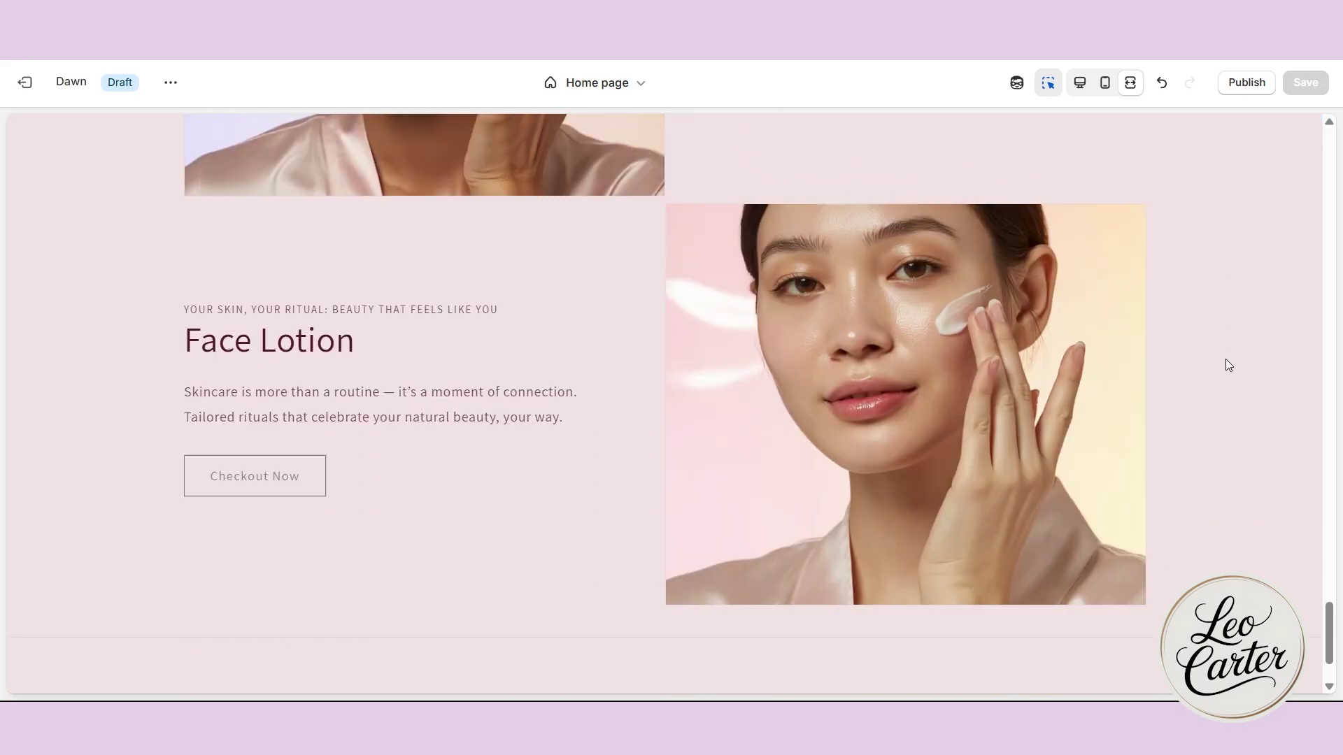
pyautogui.scroll(-1, 928, 310)
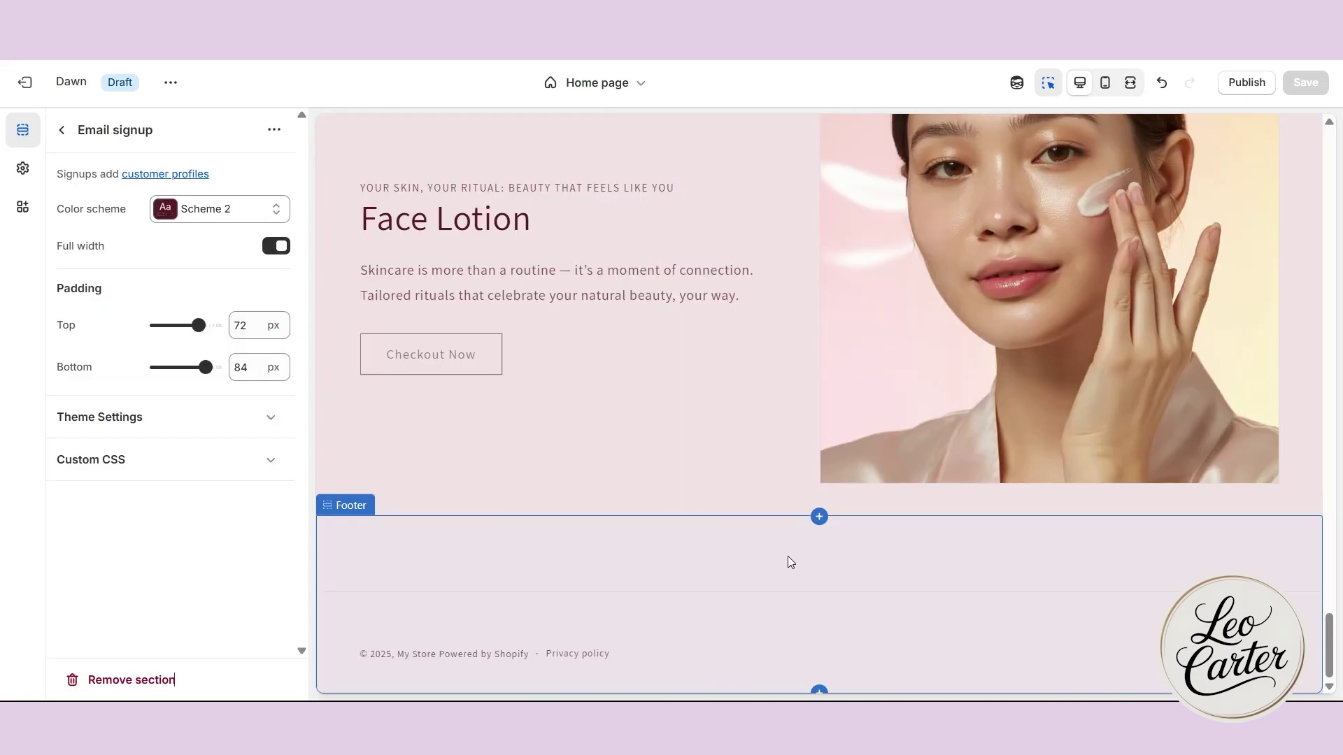
pyautogui.click(819, 517)
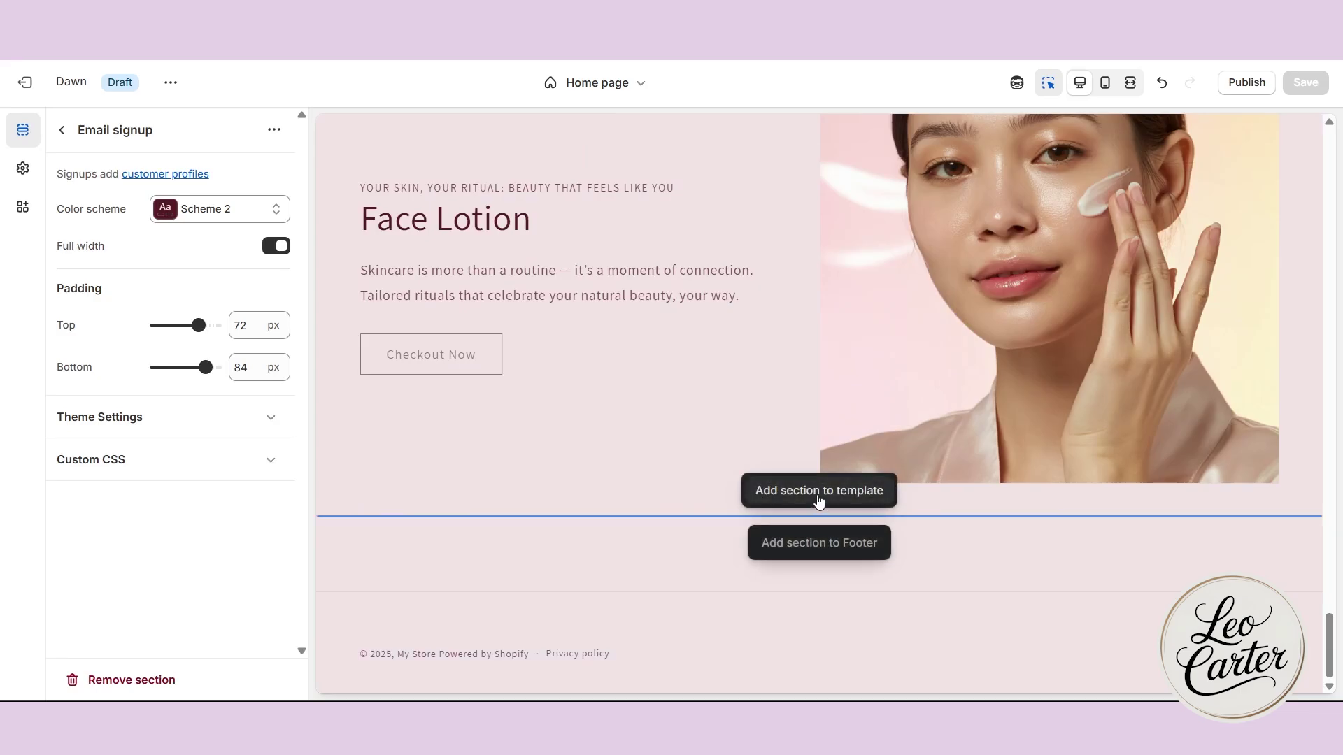
pyautogui.click(819, 498)
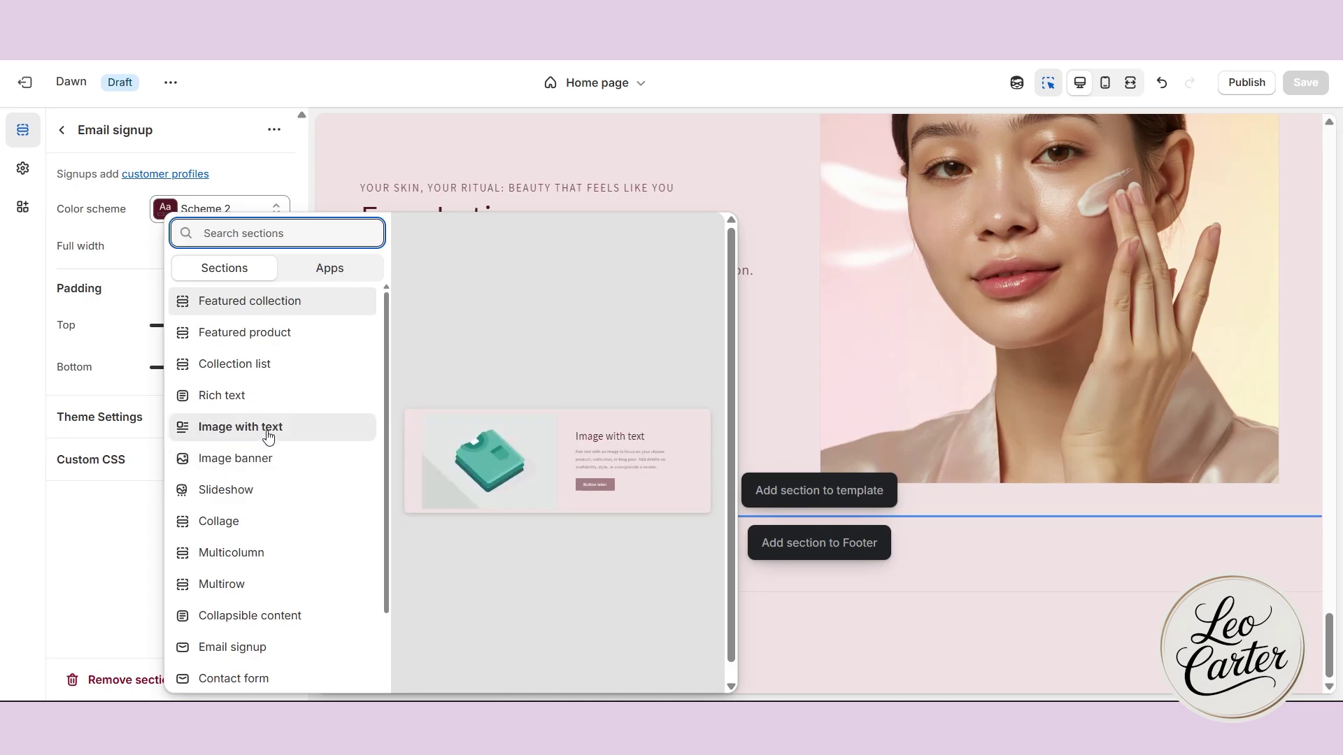
pyautogui.click(267, 470)
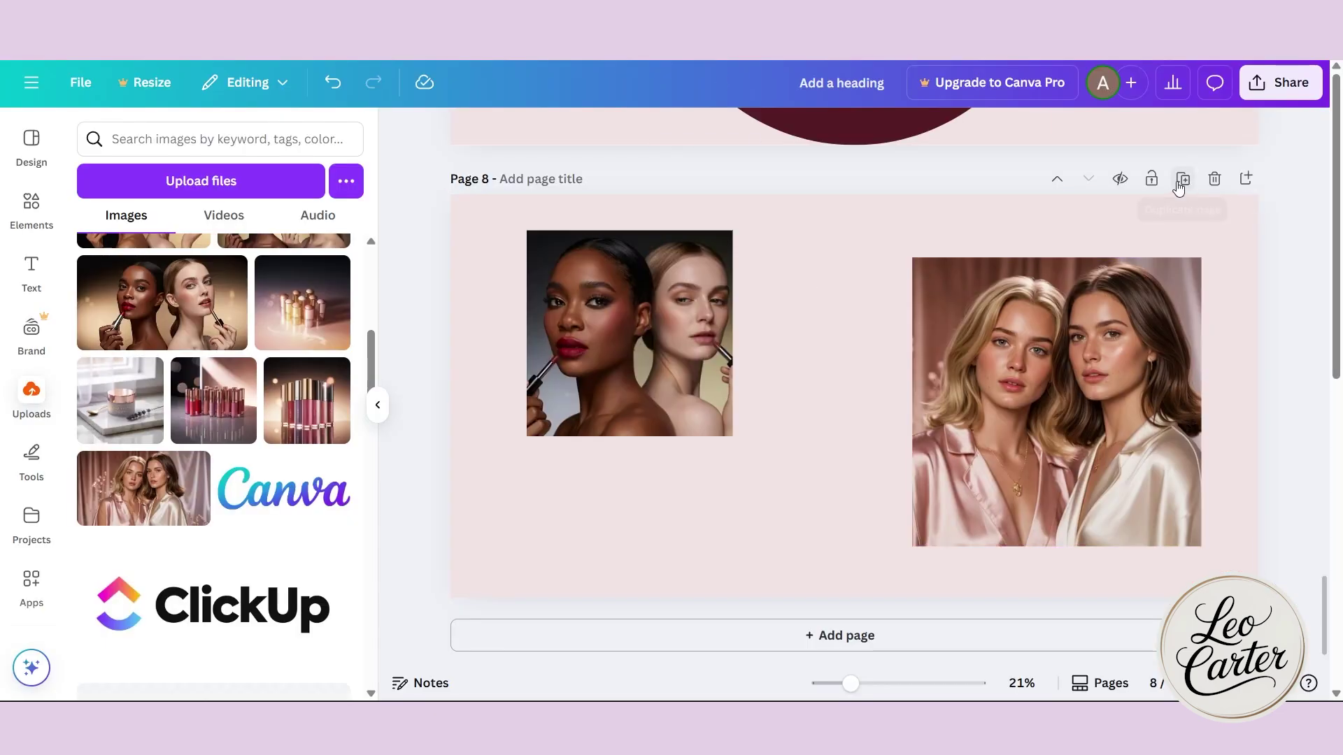
# In Canva, duplicate page 8 and delete both photos and their frames from the copy
pyautogui.click(1181, 186)
pyautogui.click(630, 392)
pyautogui.press('Delete')
pyautogui.click(1057, 406)
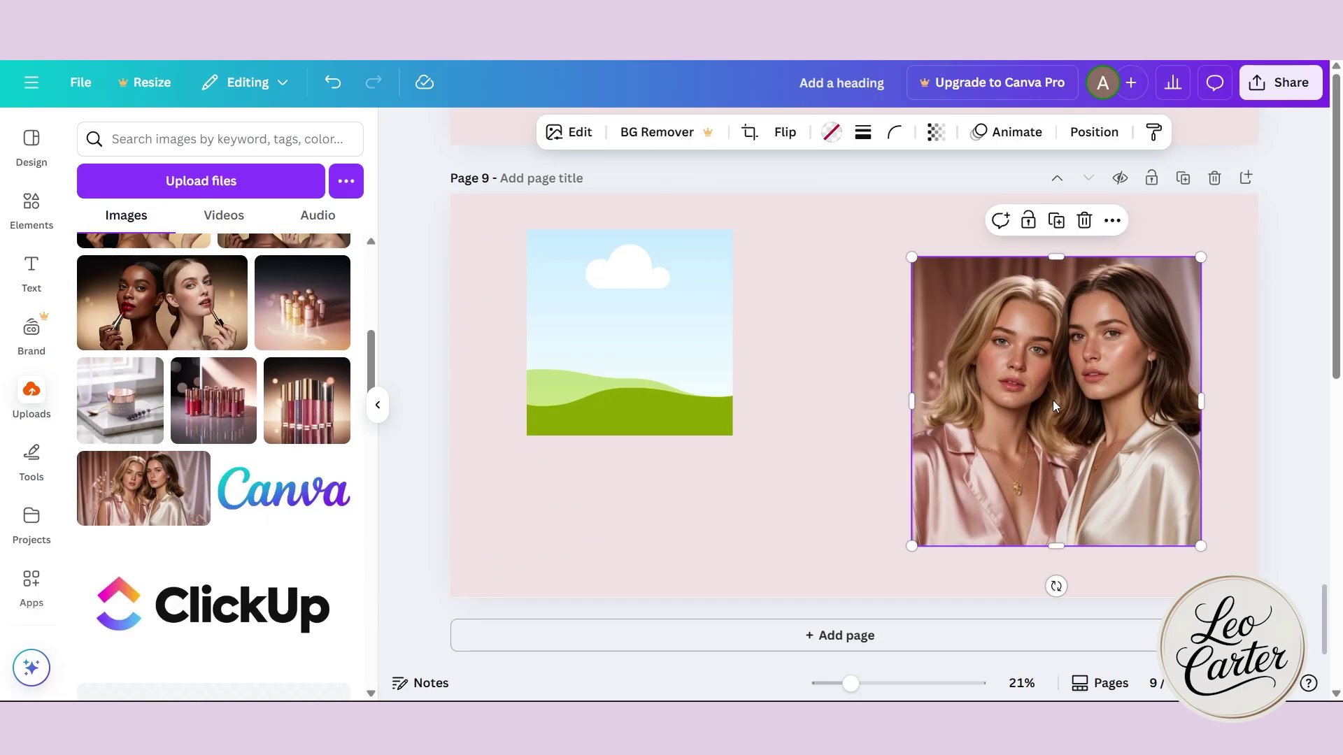
pyautogui.press('Delete')
pyautogui.press('Delete')
# Search the elements for "instagram icon" and look through all matching graphics
pyautogui.click(30, 210)
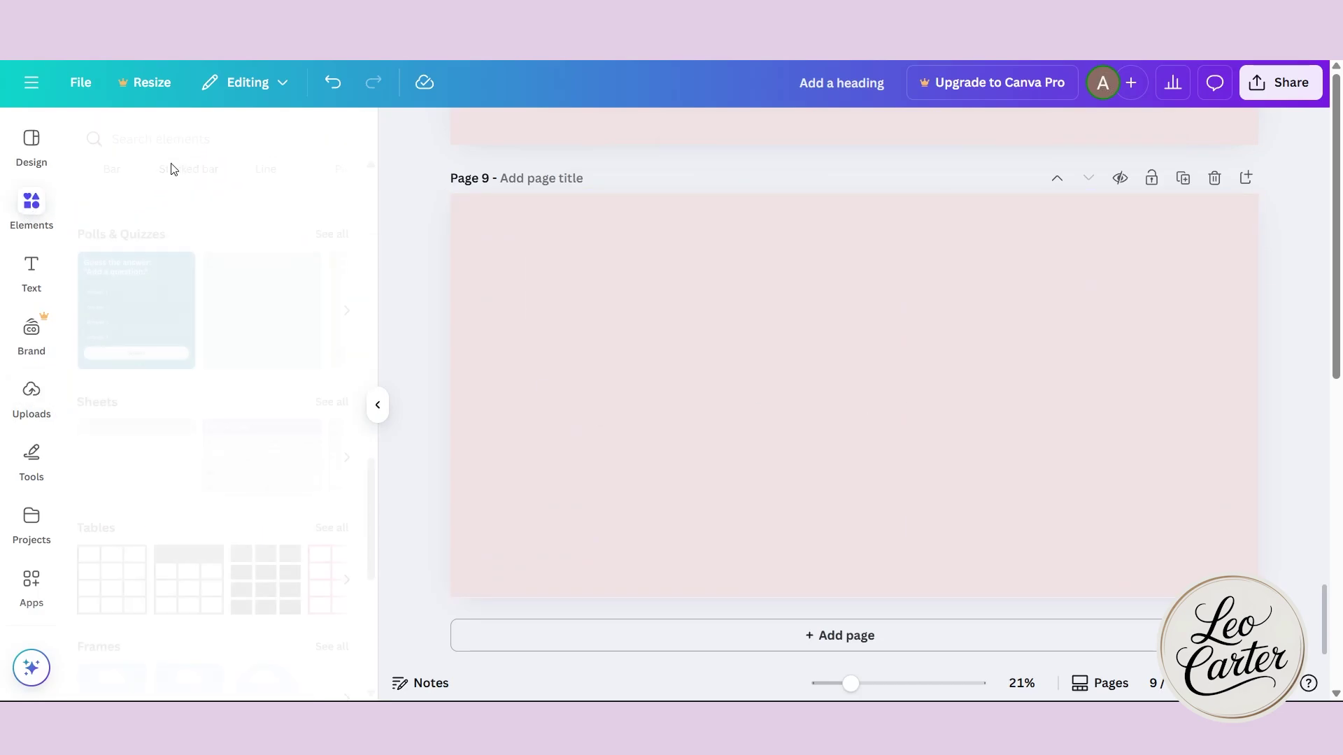
pyautogui.click(189, 143)
pyautogui.write('insta')
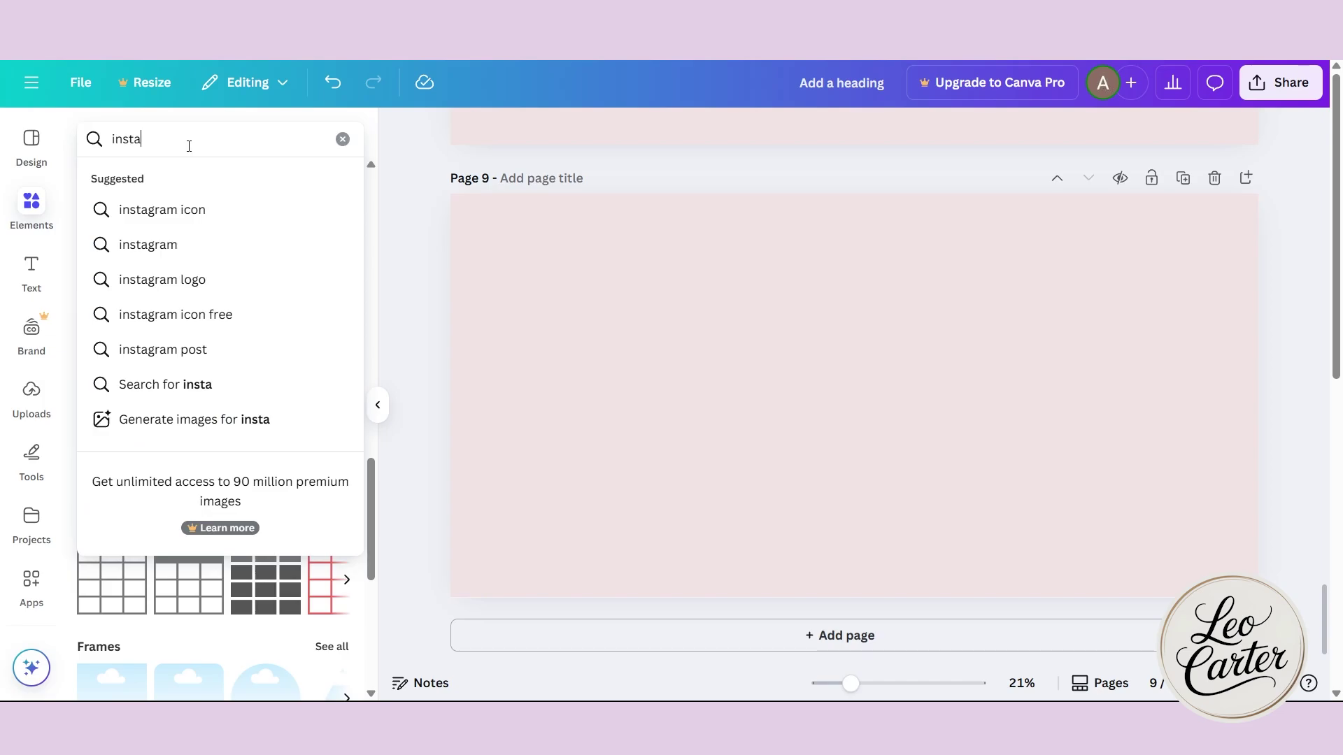
pyautogui.press('Down')
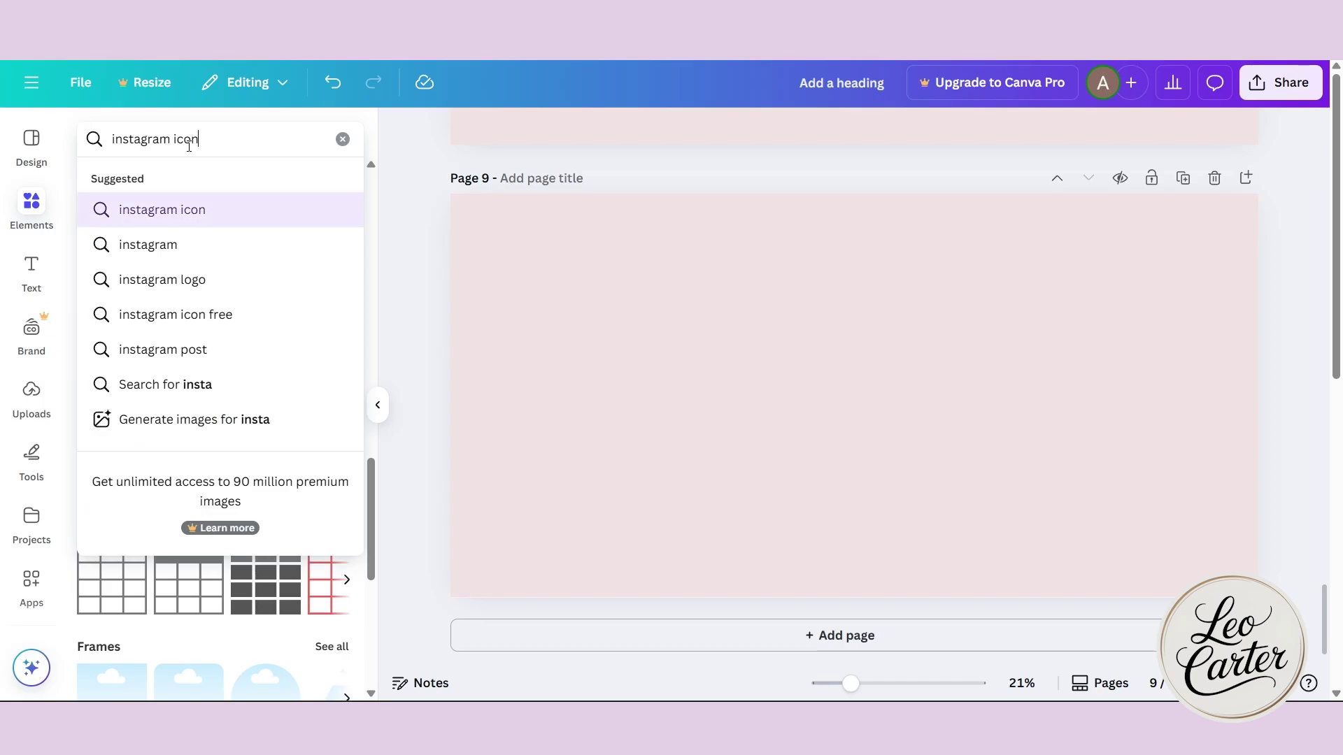
pyautogui.press('Return')
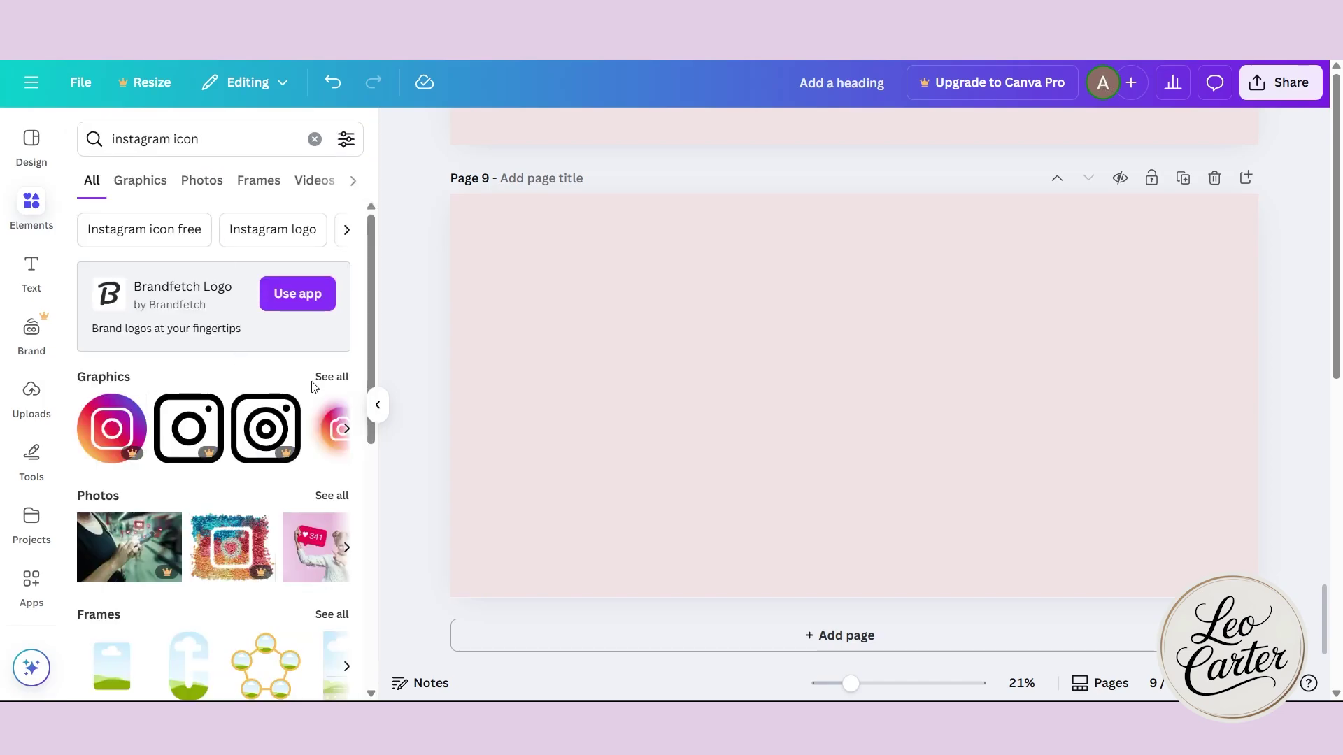
pyautogui.click(331, 377)
pyautogui.scroll(-1, 297, 453)
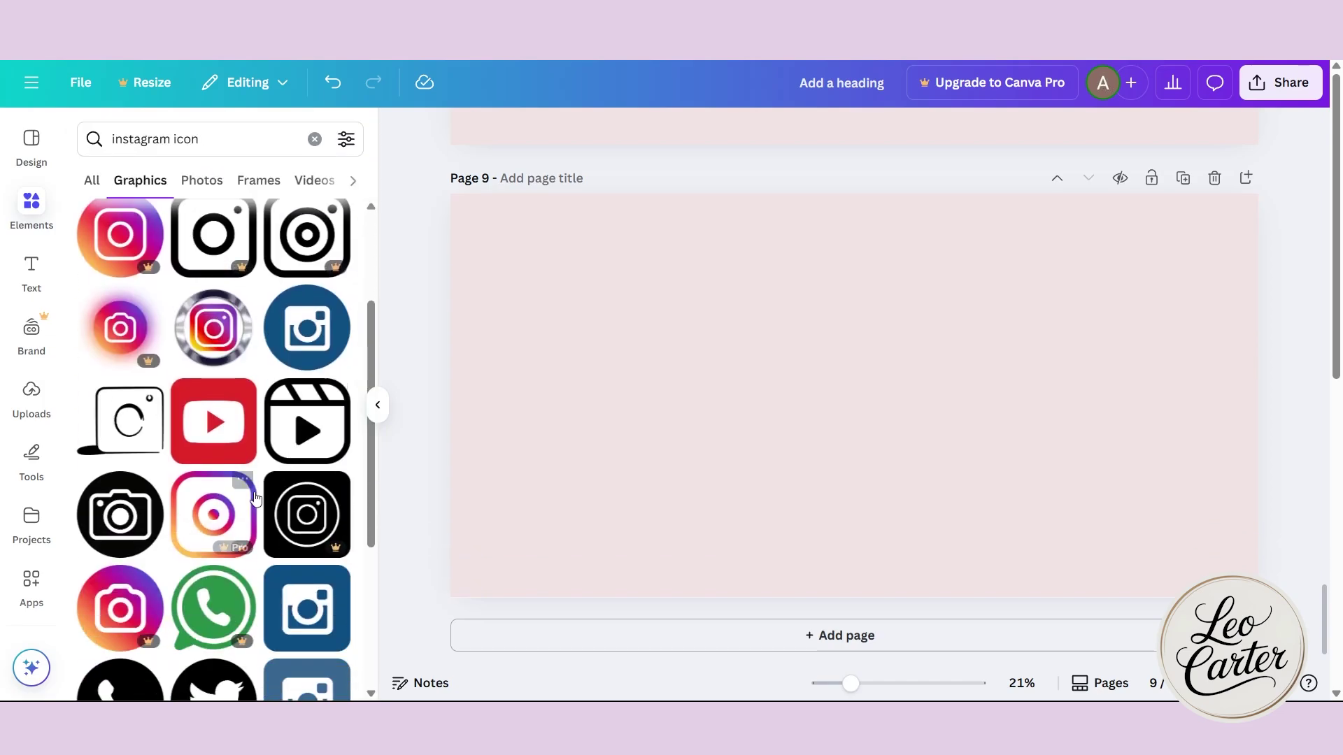
pyautogui.scroll(-3, 256, 499)
pyautogui.scroll(3, 209, 462)
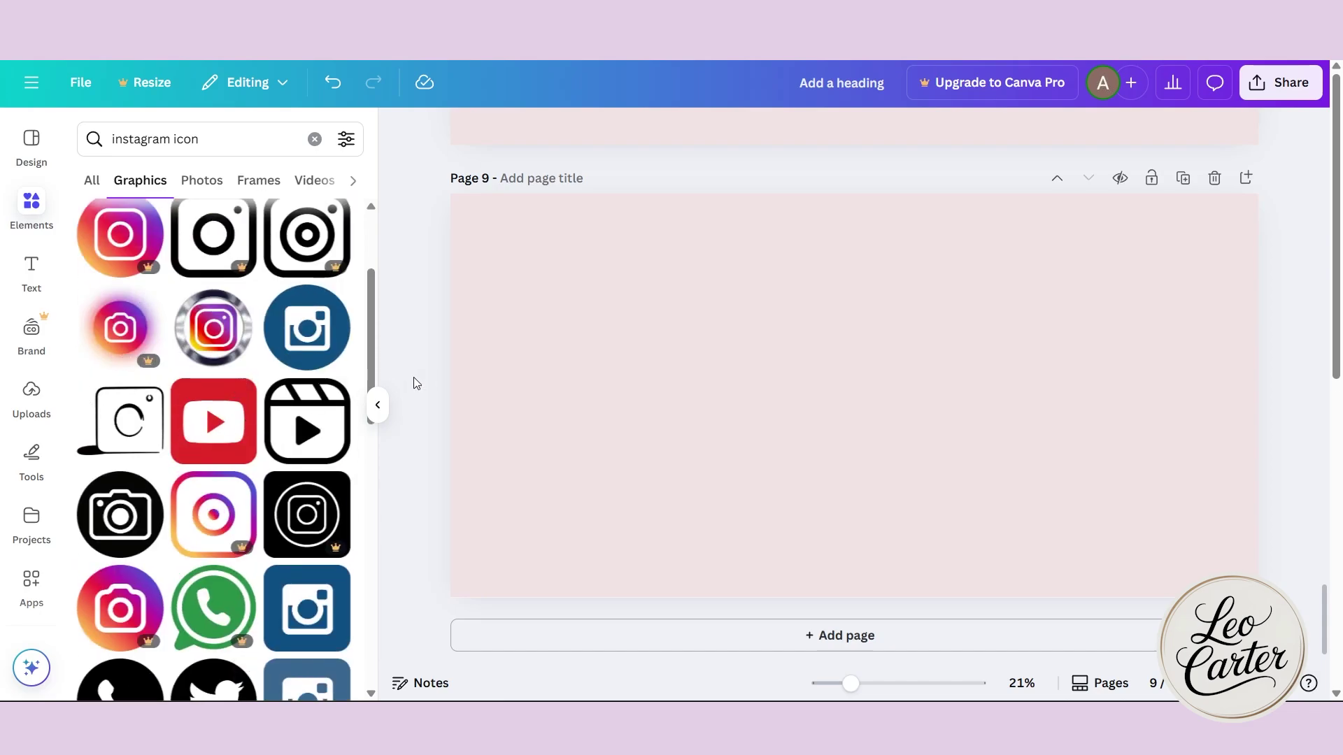
# Add the heading "Lets Connect with Us" to page 9, move it slightly upward, set its font to Playlist Script and enlarge it
pyautogui.click(30, 271)
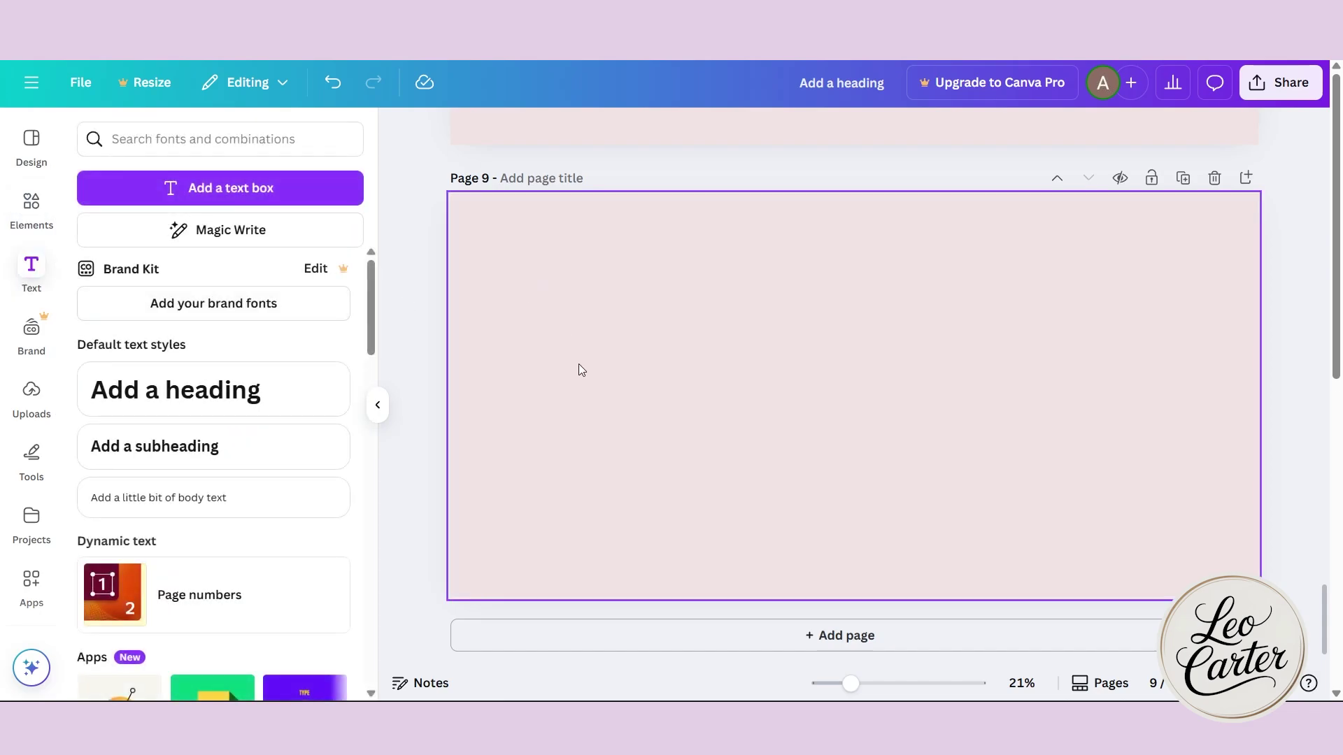
pyautogui.write('Lets Connect with Us')
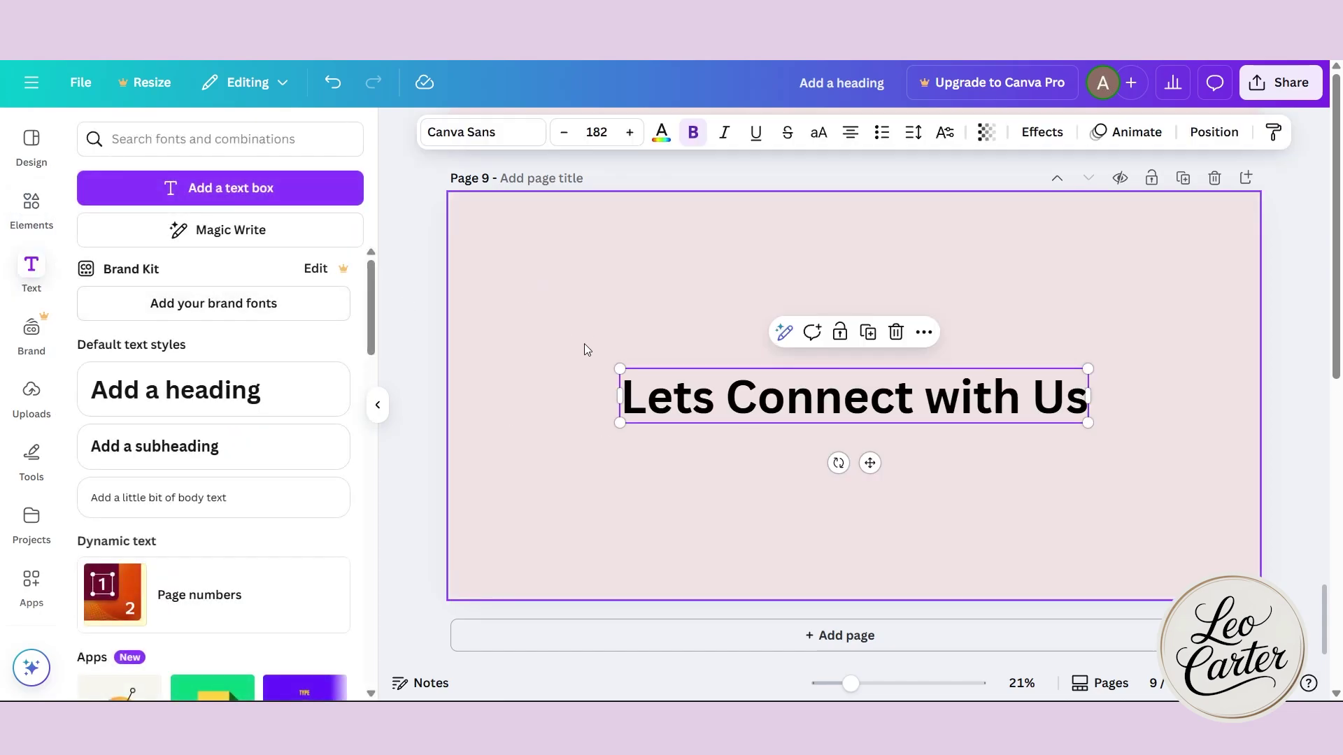
pyautogui.moveTo(768, 395); pyautogui.dragTo(769, 360)
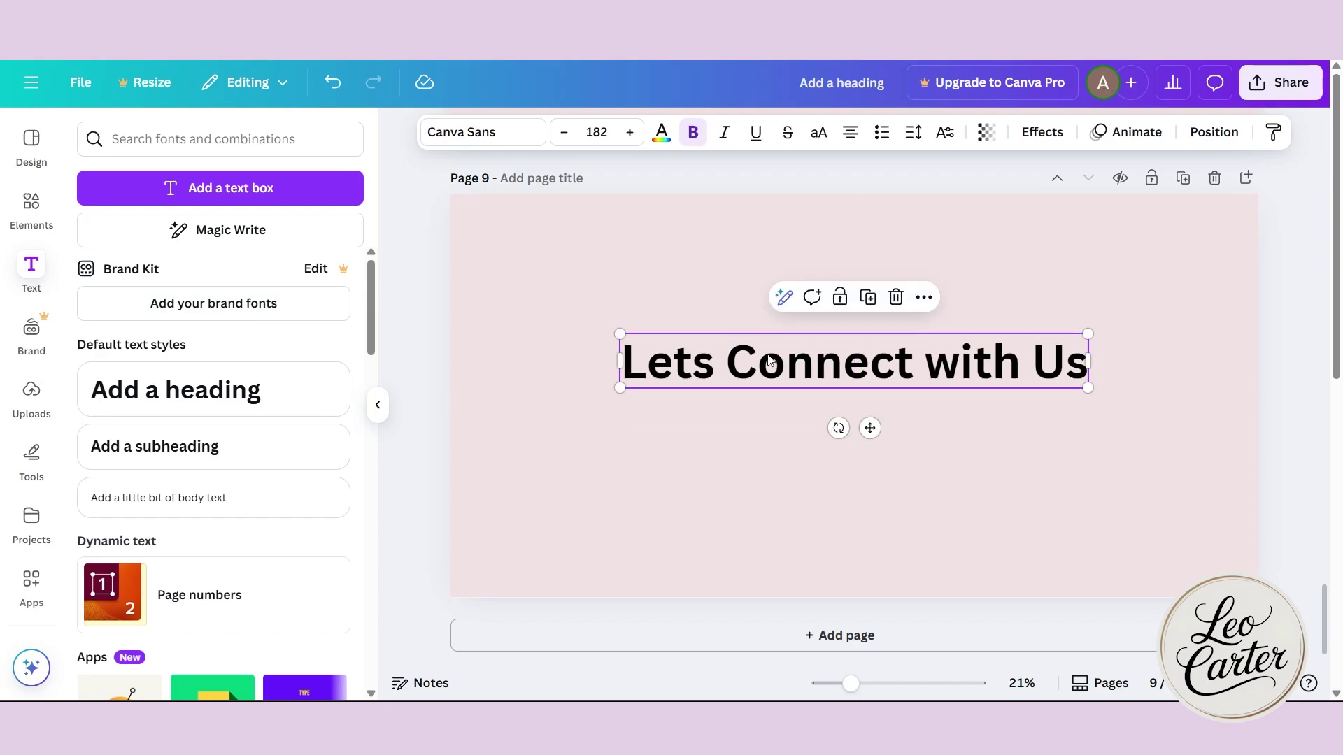
pyautogui.click(501, 130)
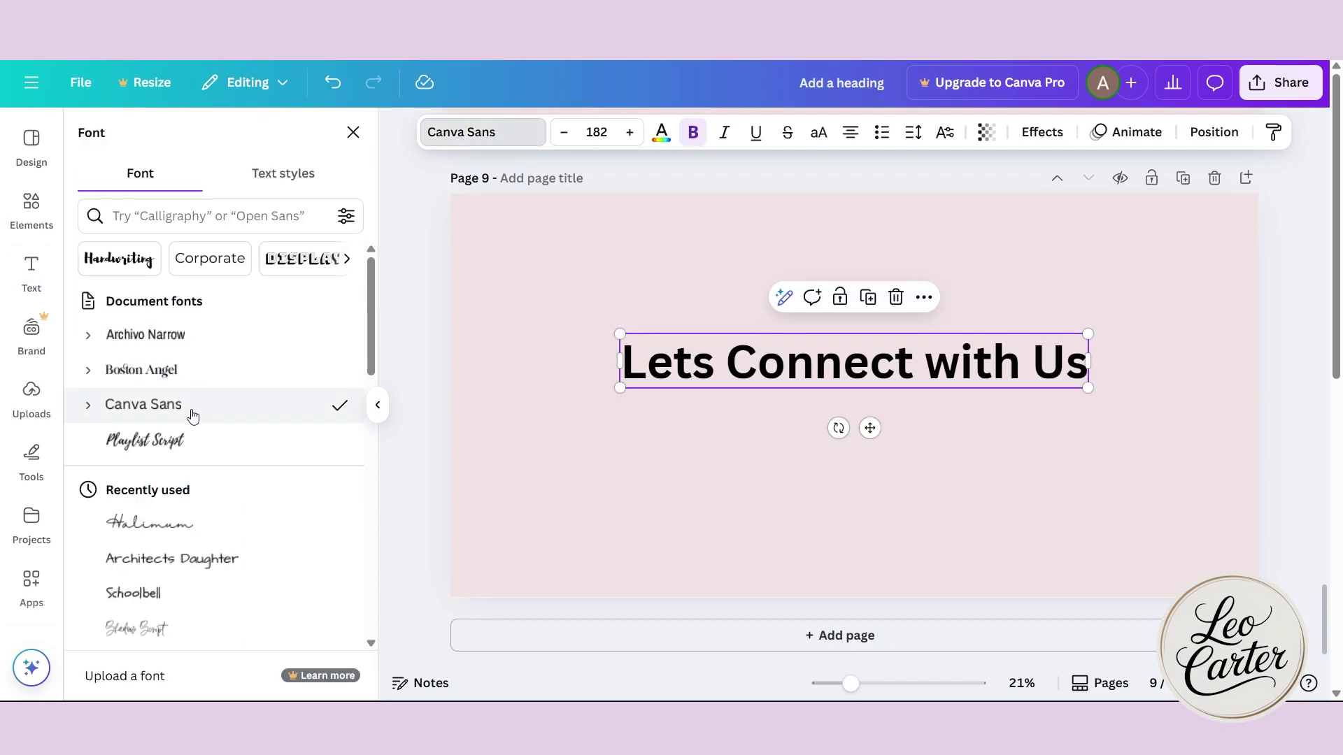
pyautogui.click(189, 441)
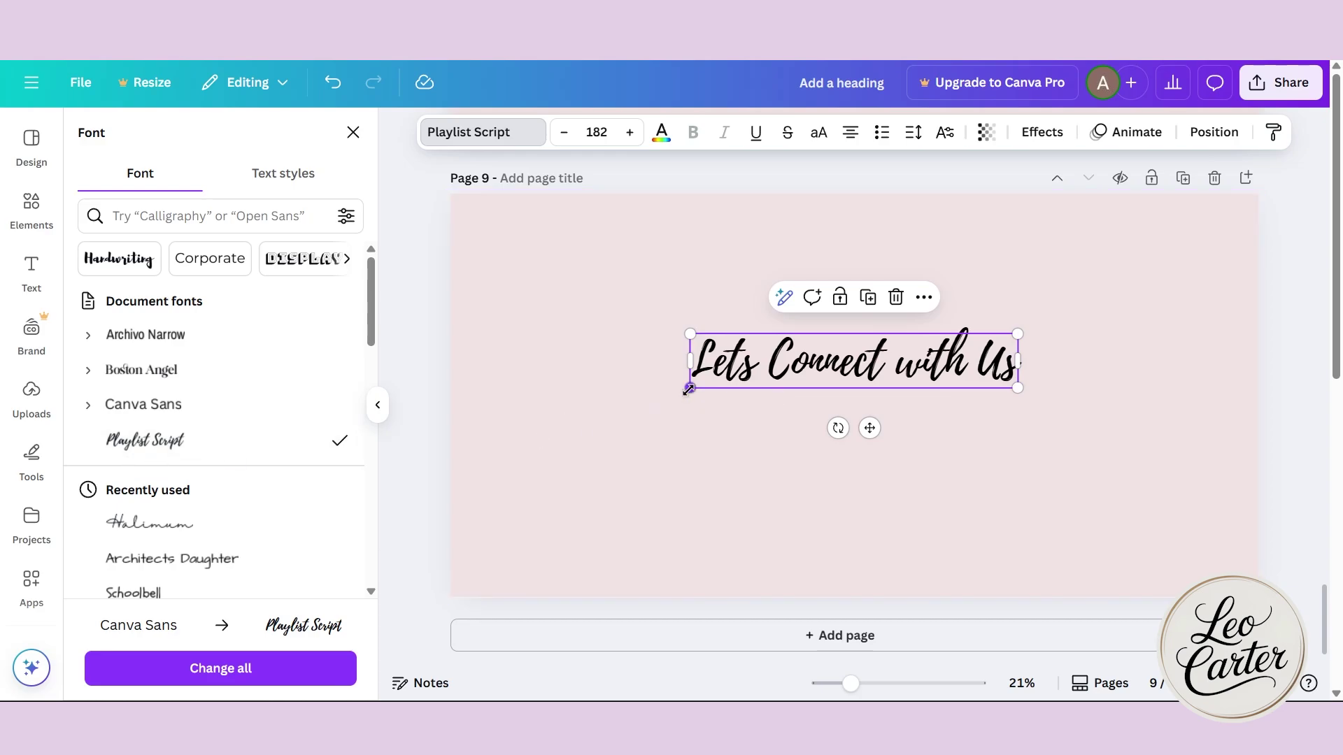
pyautogui.moveTo(690, 388); pyautogui.dragTo(598, 404)
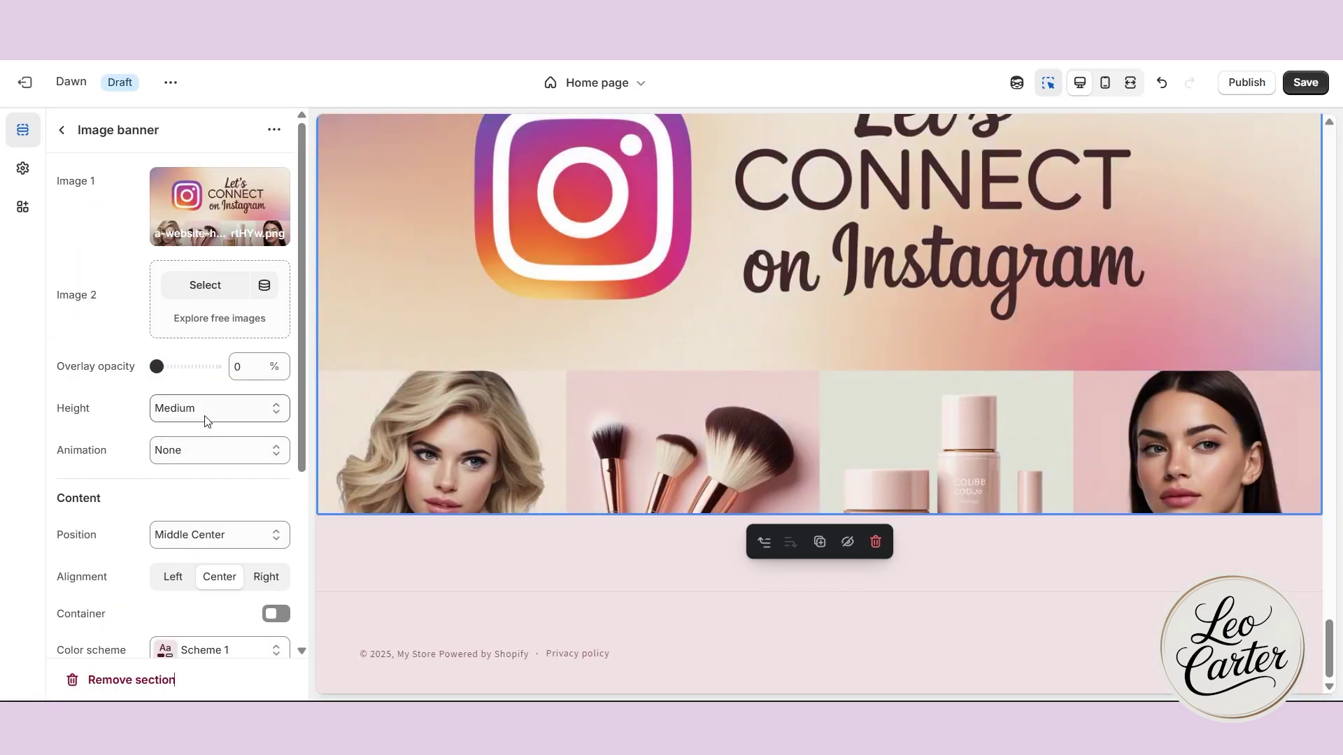
# In the Shopify theme editor, set the height of the Instagram image banner to Adapt to first image
pyautogui.click(203, 409)
pyautogui.click(191, 433)
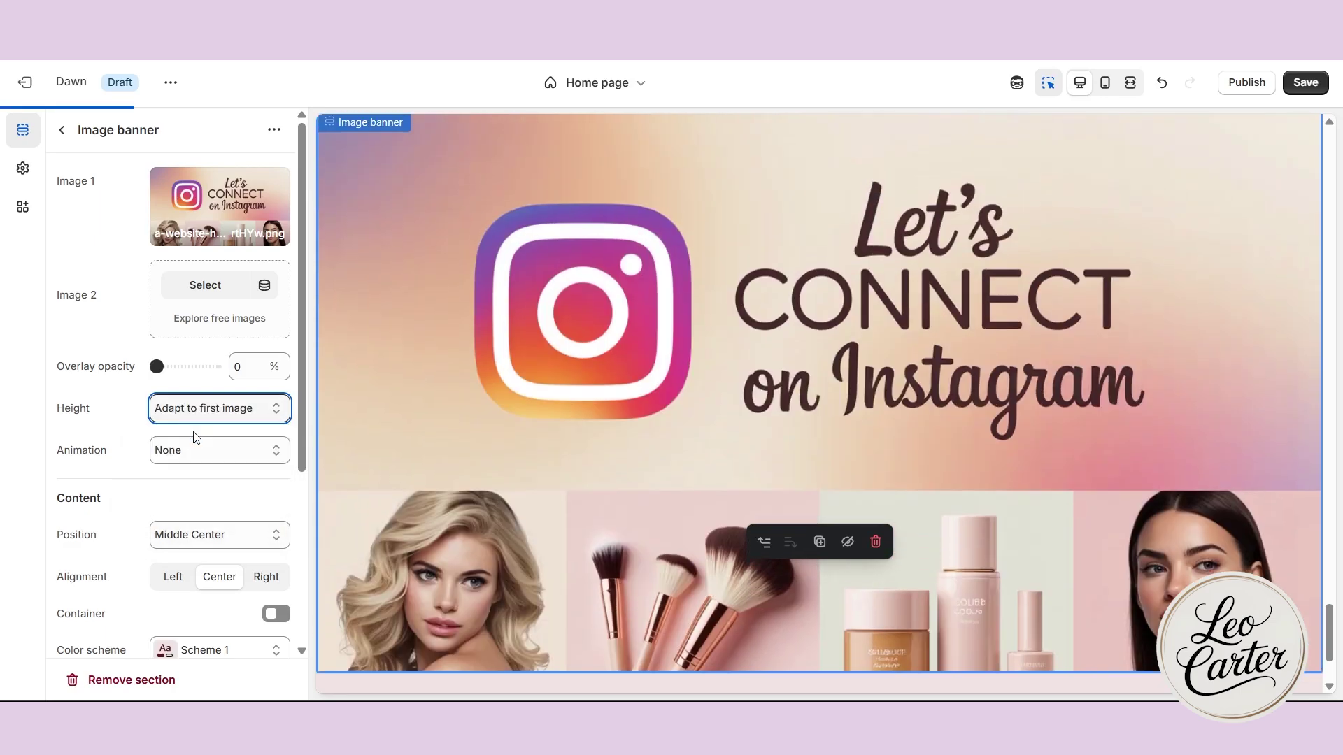
pyautogui.scroll(-2, 563, 435)
pyautogui.scroll(5, 553, 413)
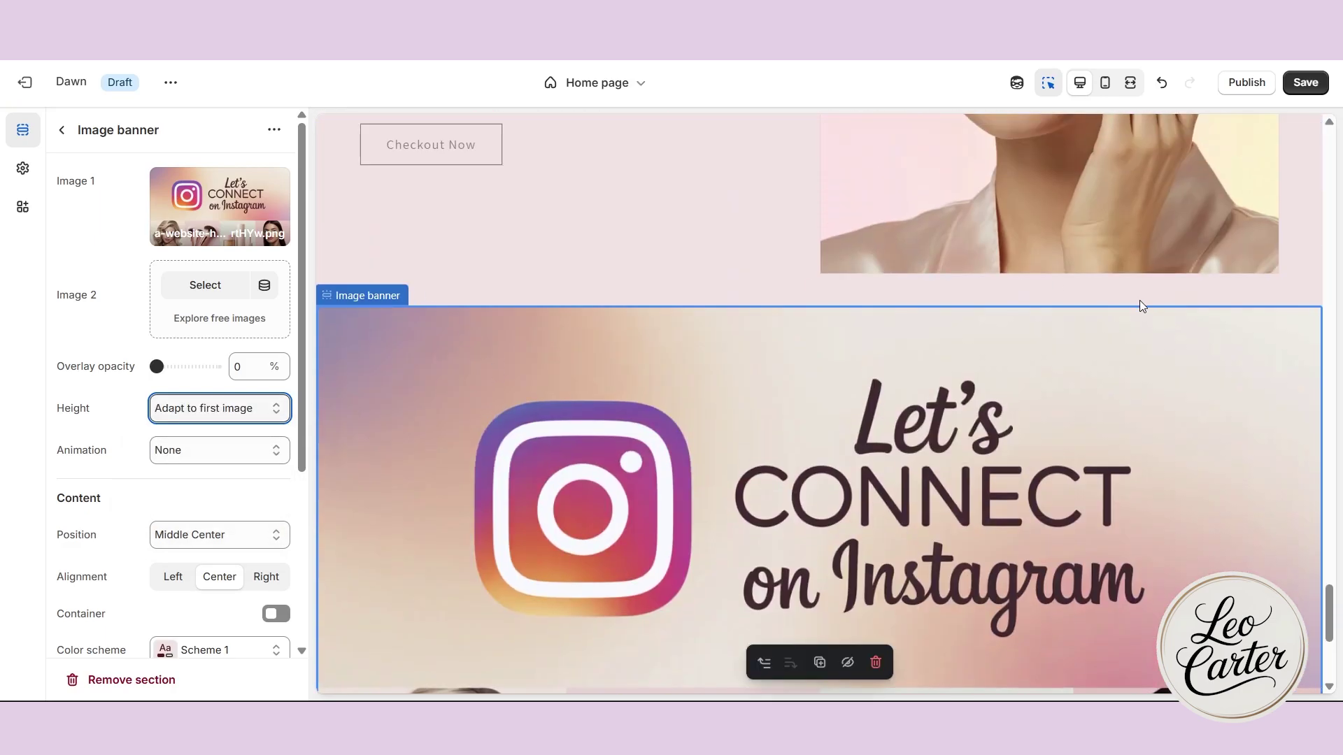
pyautogui.scroll(-3, 1140, 350)
pyautogui.scroll(-1, 720, 455)
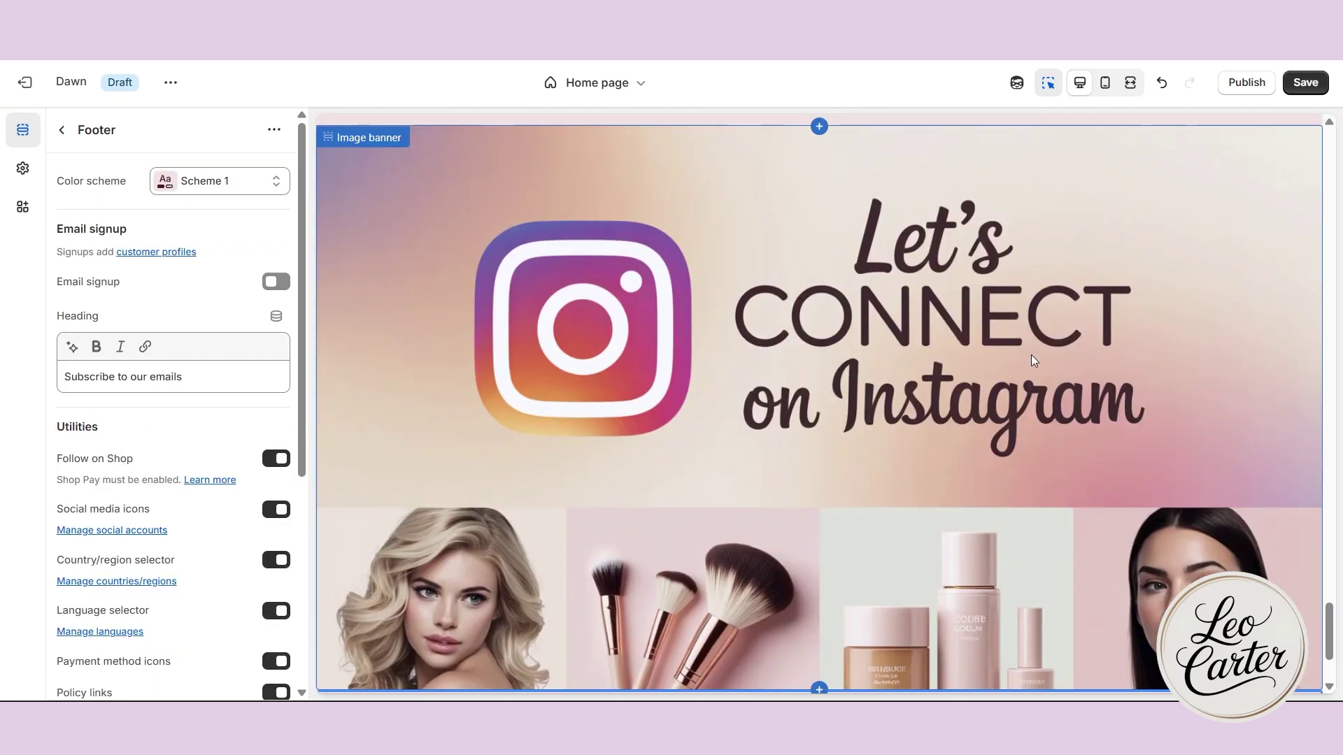
# Add a Rich text section to the template between the Instagram banner and the footer
pyautogui.scroll(-3, 1033, 378)
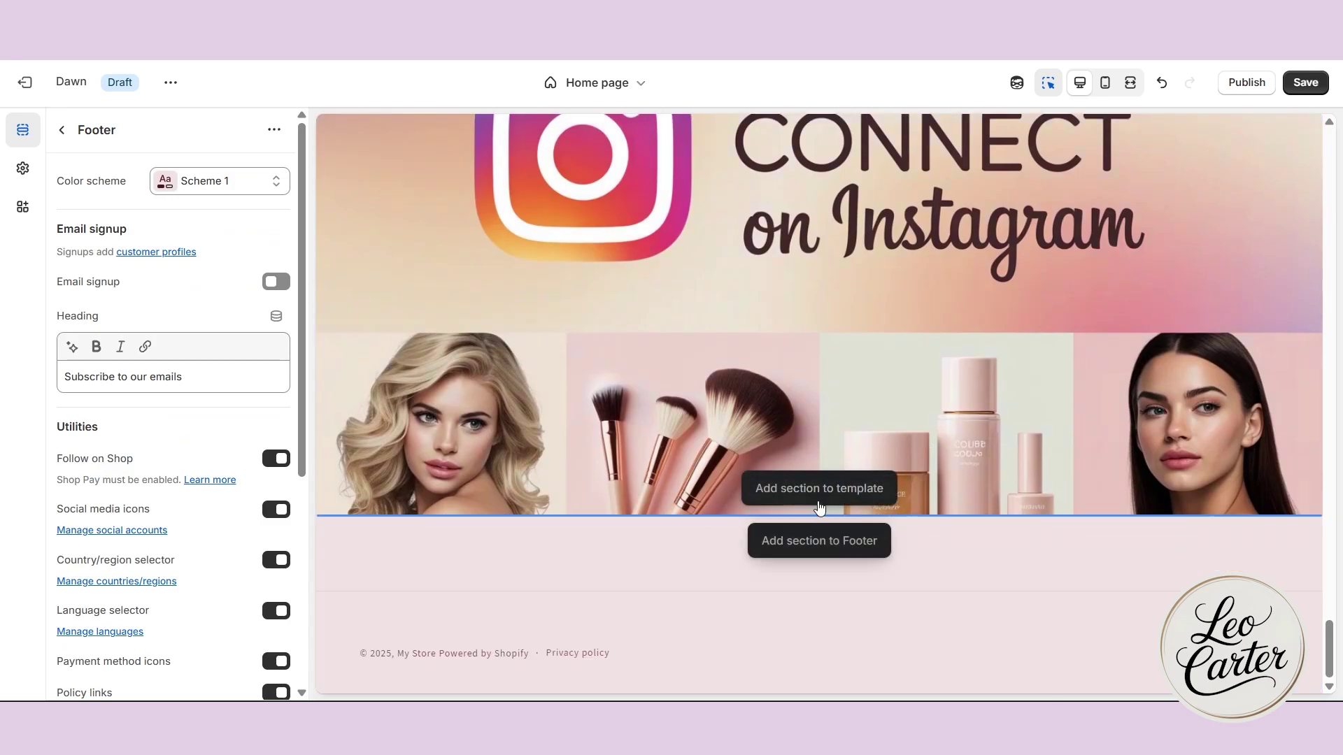
pyautogui.click(826, 494)
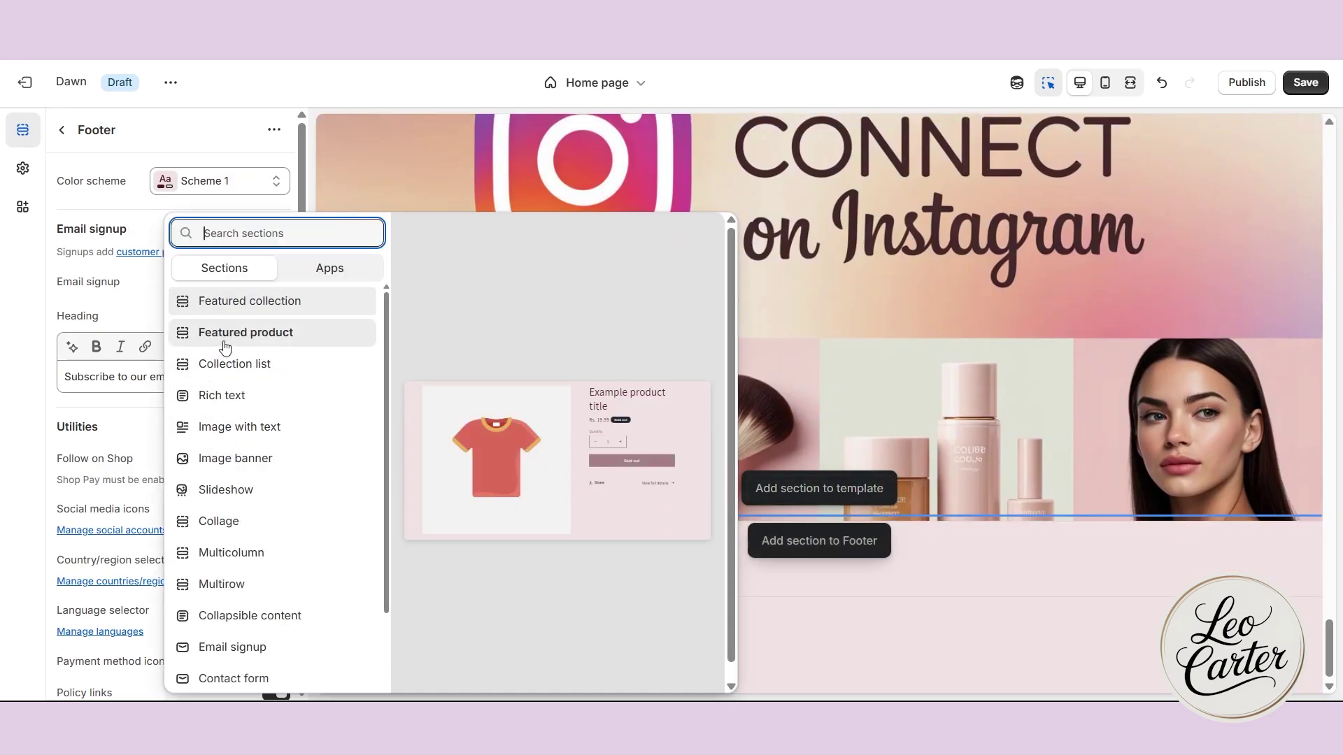
pyautogui.click(214, 398)
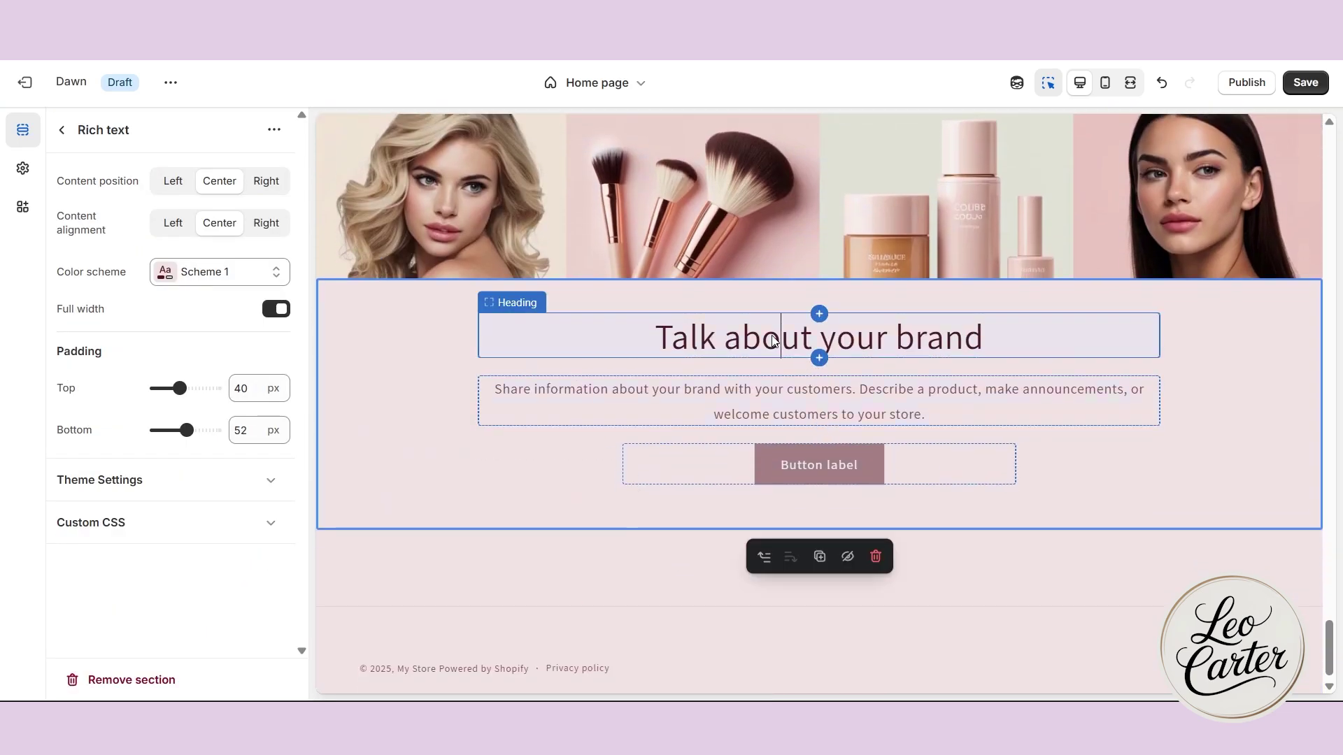
# Clear the heading "Talk about your brand" and the description text in the Rich text section
pyautogui.click(933, 342)
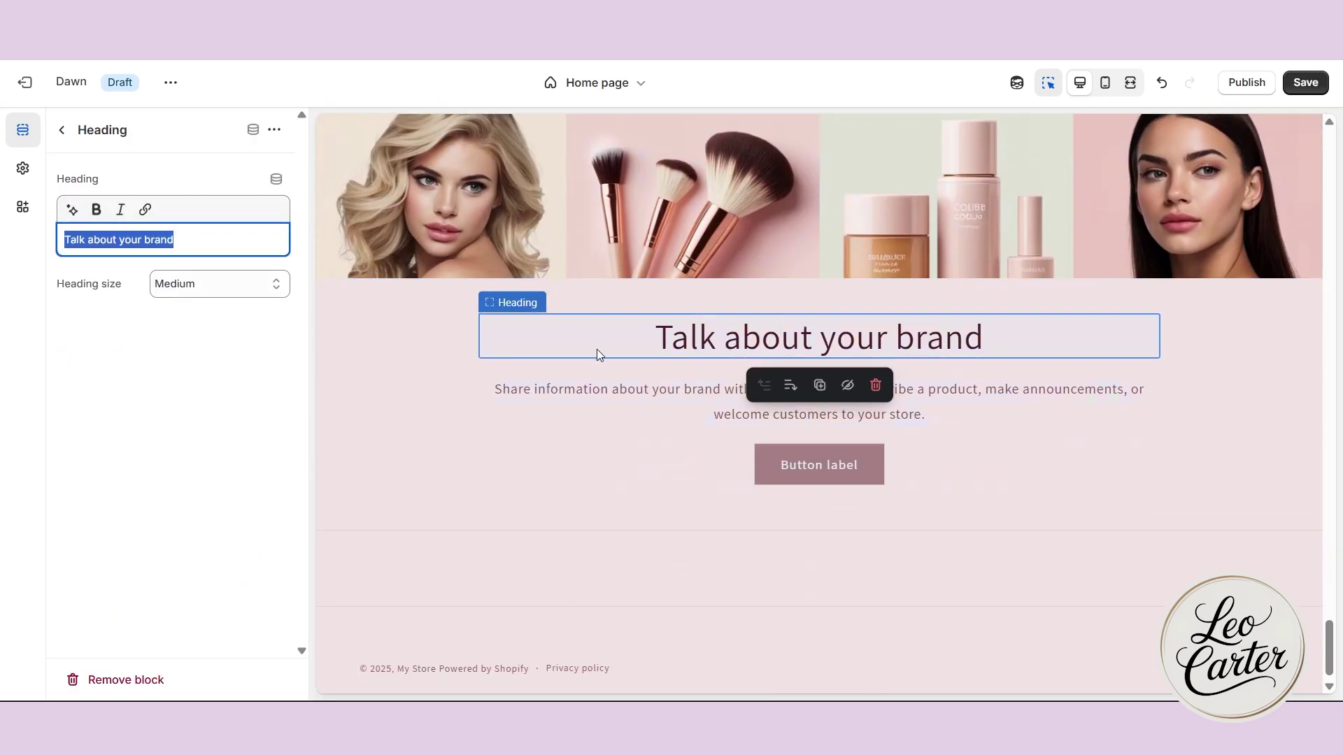
pyautogui.press('BackSpace')
pyautogui.click(656, 382)
pyautogui.press('BackSpace')
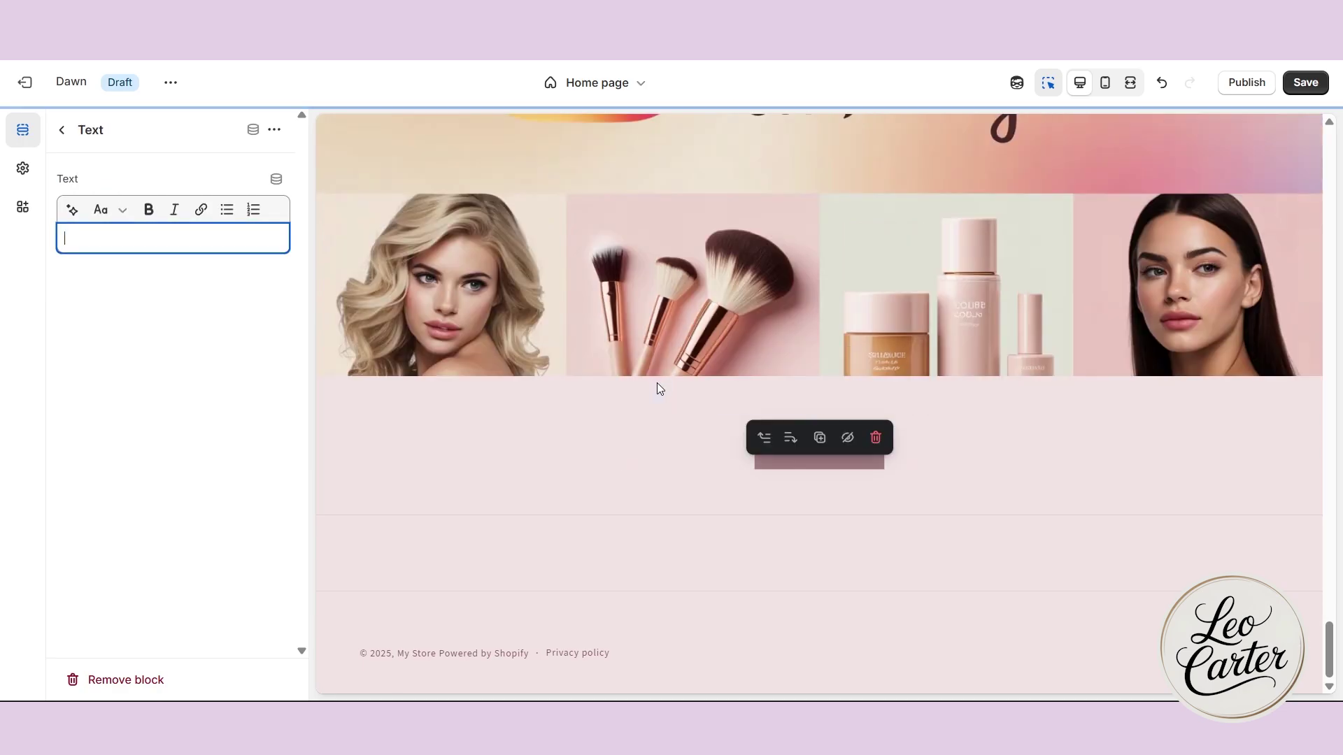
# Label the Rich text section's first button FOLLOW NOW and open its link options
pyautogui.click(792, 443)
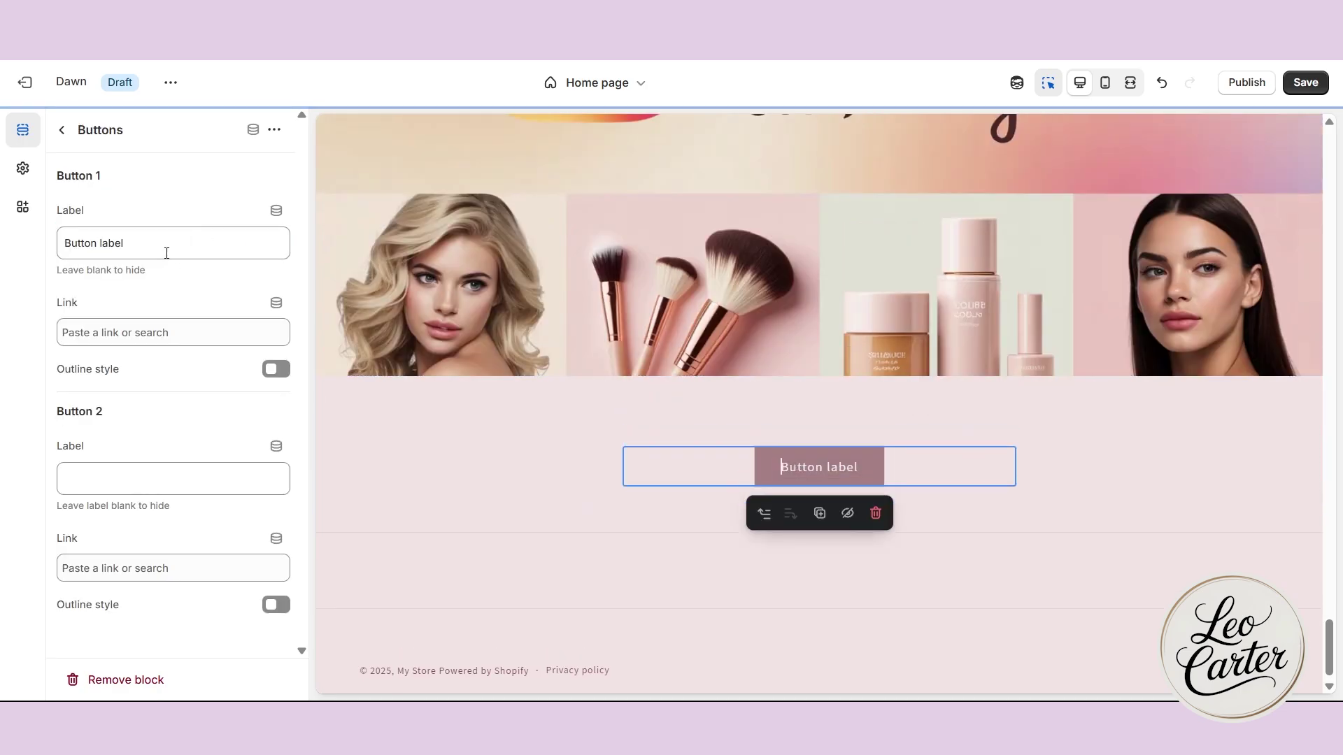
pyautogui.click(166, 253)
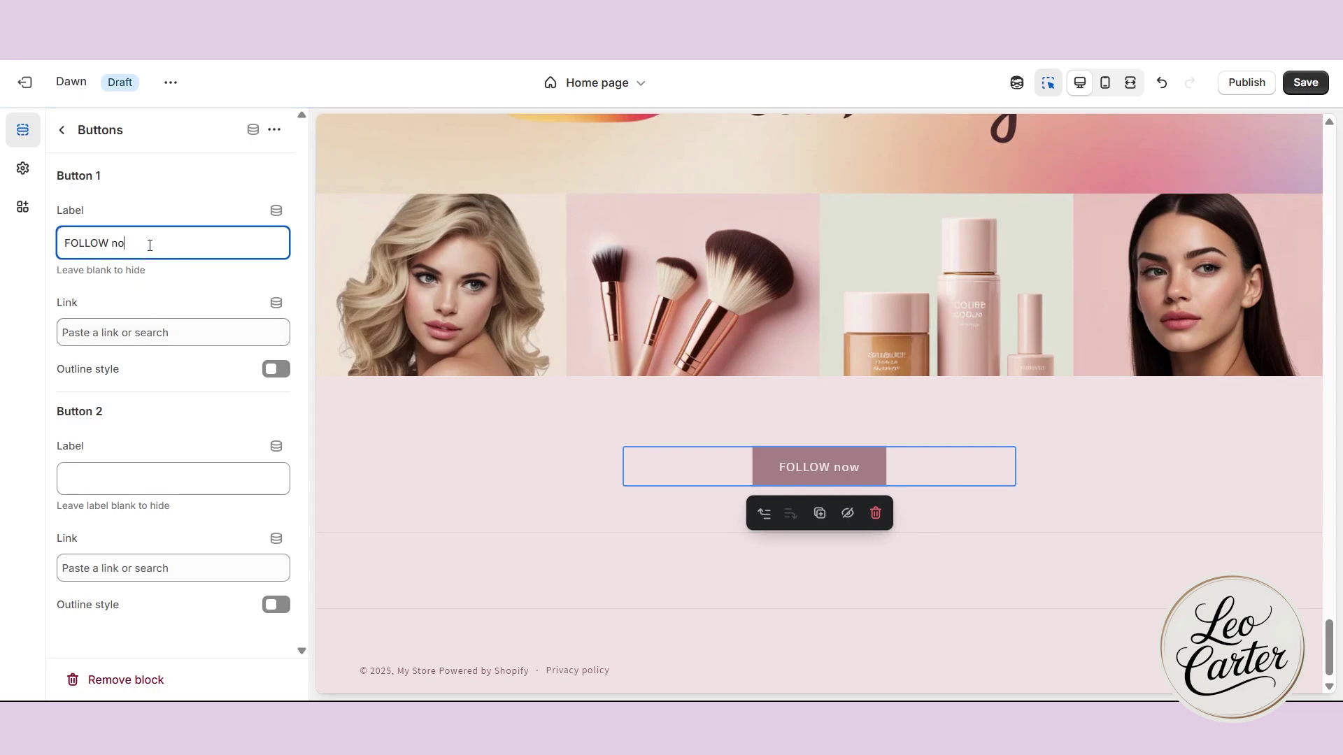
pyautogui.write('FOLLOW NOW')
pyautogui.click(147, 333)
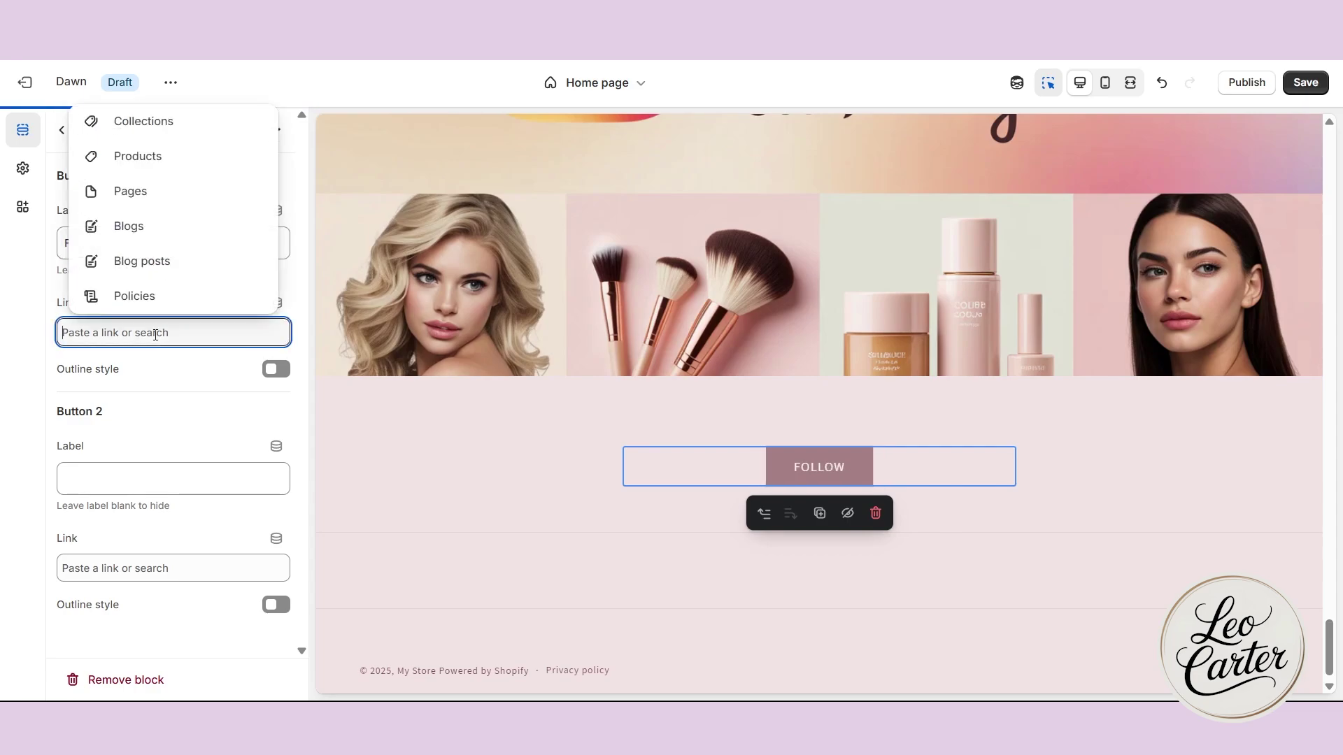
# Set the Rich text section's padding to 0 px at the top and 12 px at the bottom
pyautogui.click(435, 424)
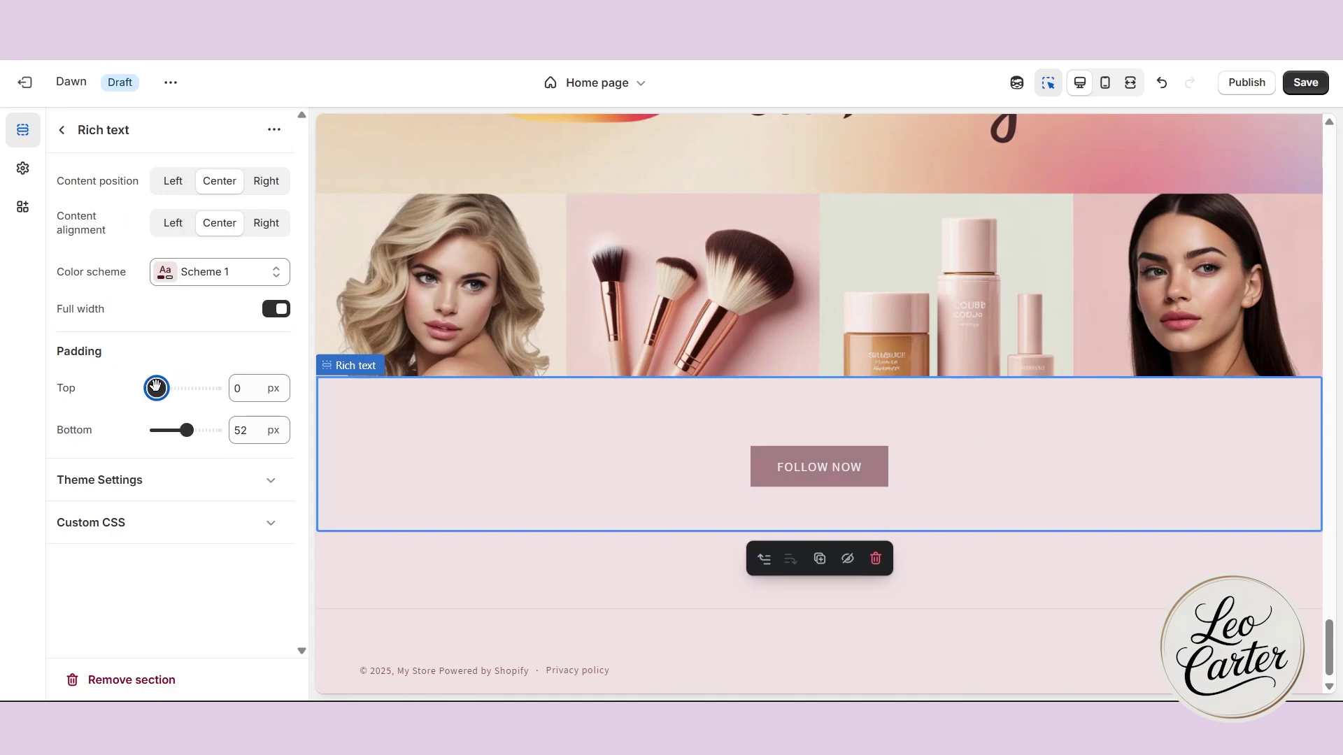
pyautogui.moveTo(186, 429); pyautogui.dragTo(170, 430)
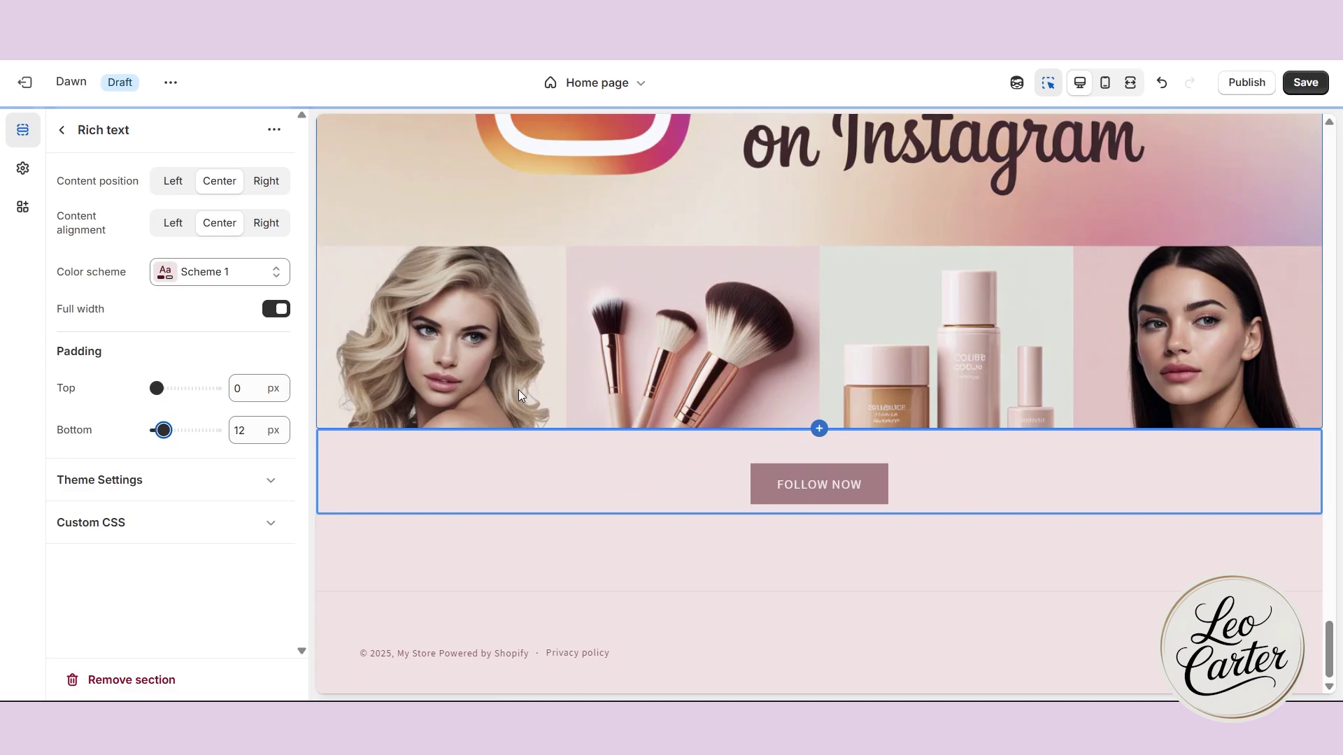
pyautogui.click(408, 560)
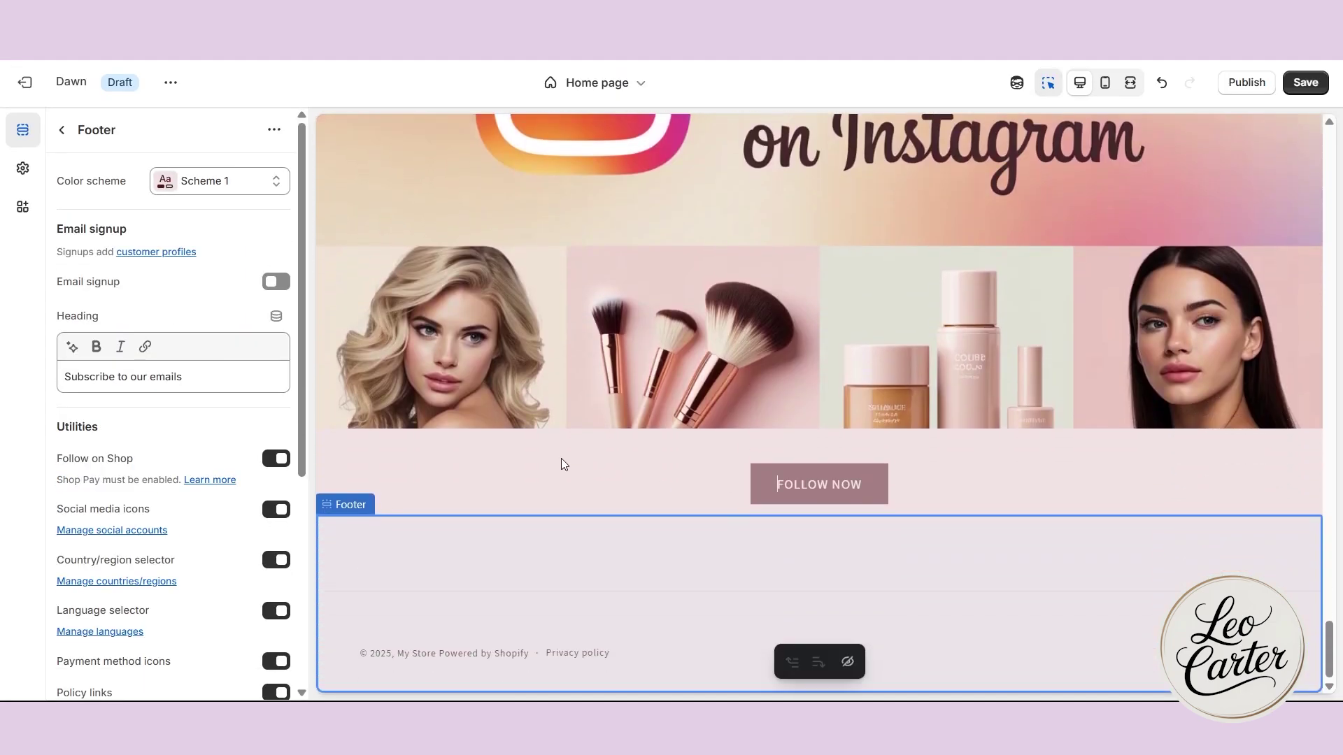
pyautogui.click(564, 464)
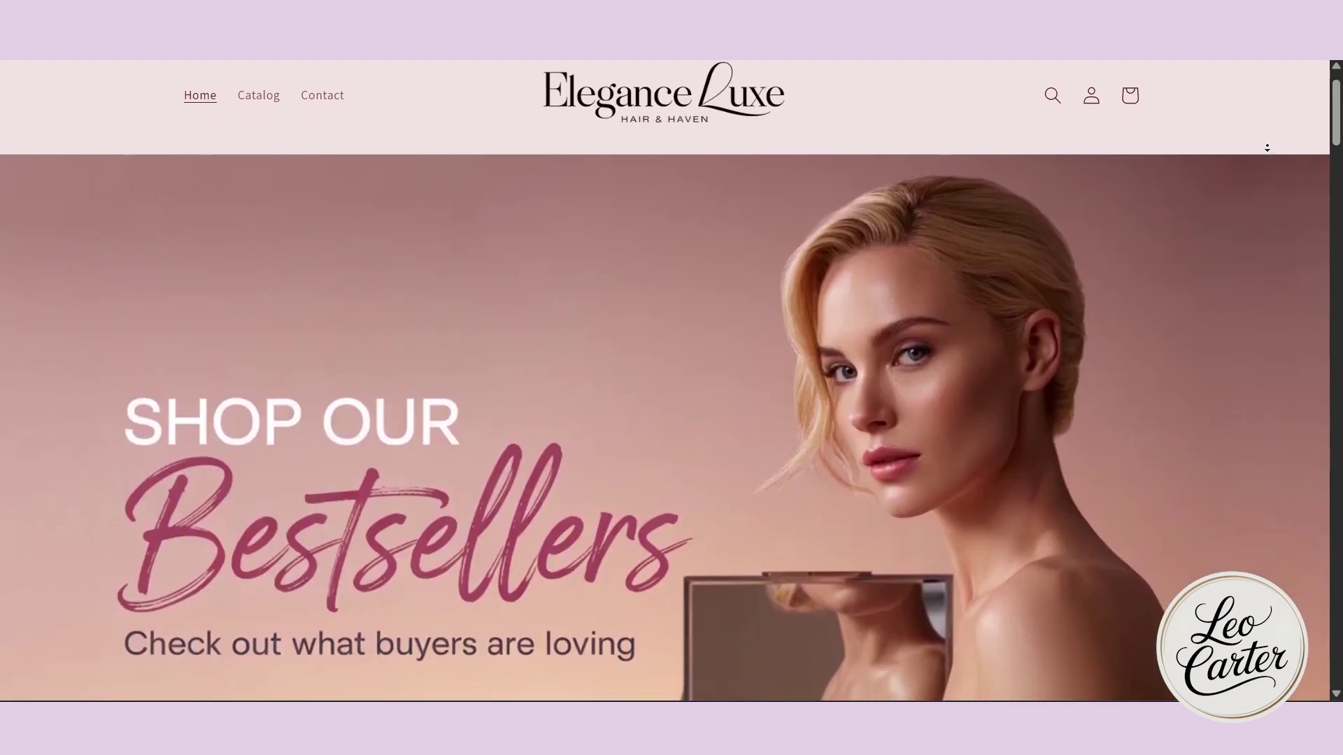
# Examine the full-page store preview from the slideshow through the collections, About Us, best sellers, reviews, sale banner and email signup to the Night Cream row
pyautogui.scroll(-2, 1267, 148)
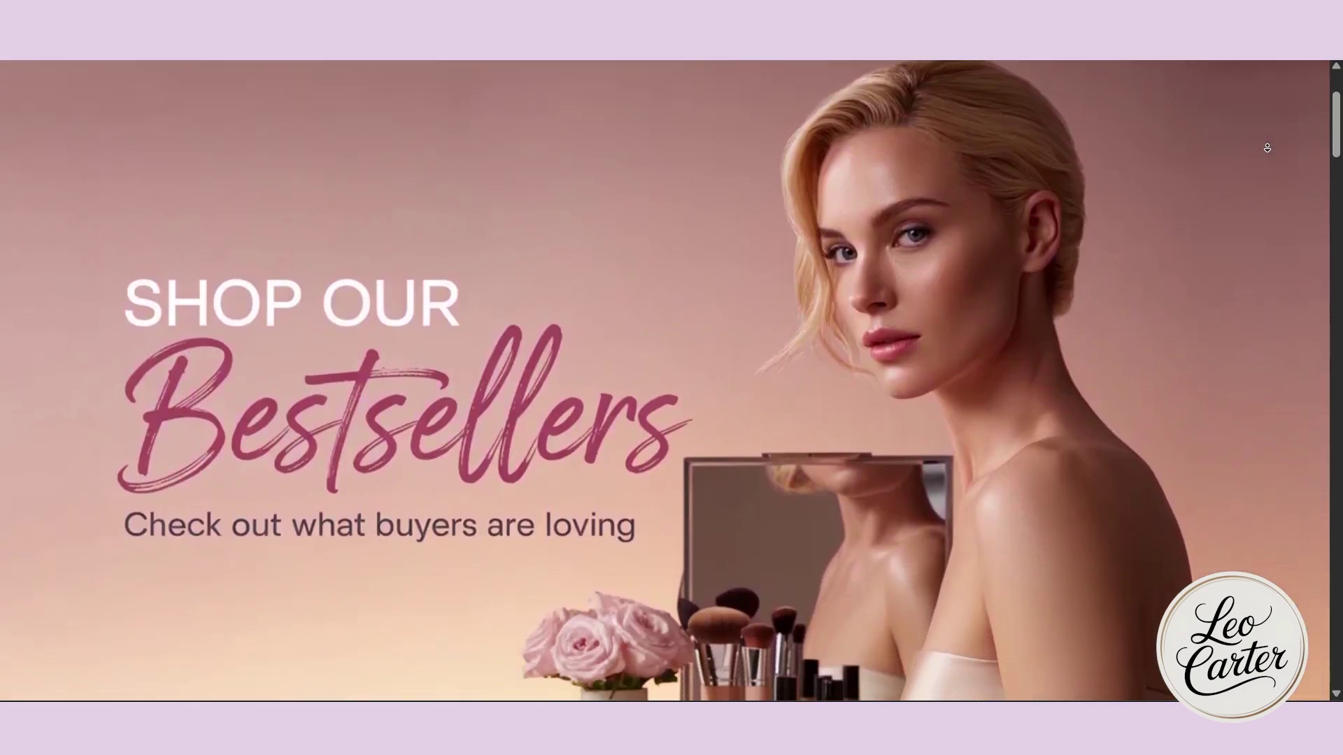
pyautogui.scroll(-2, 1268, 147)
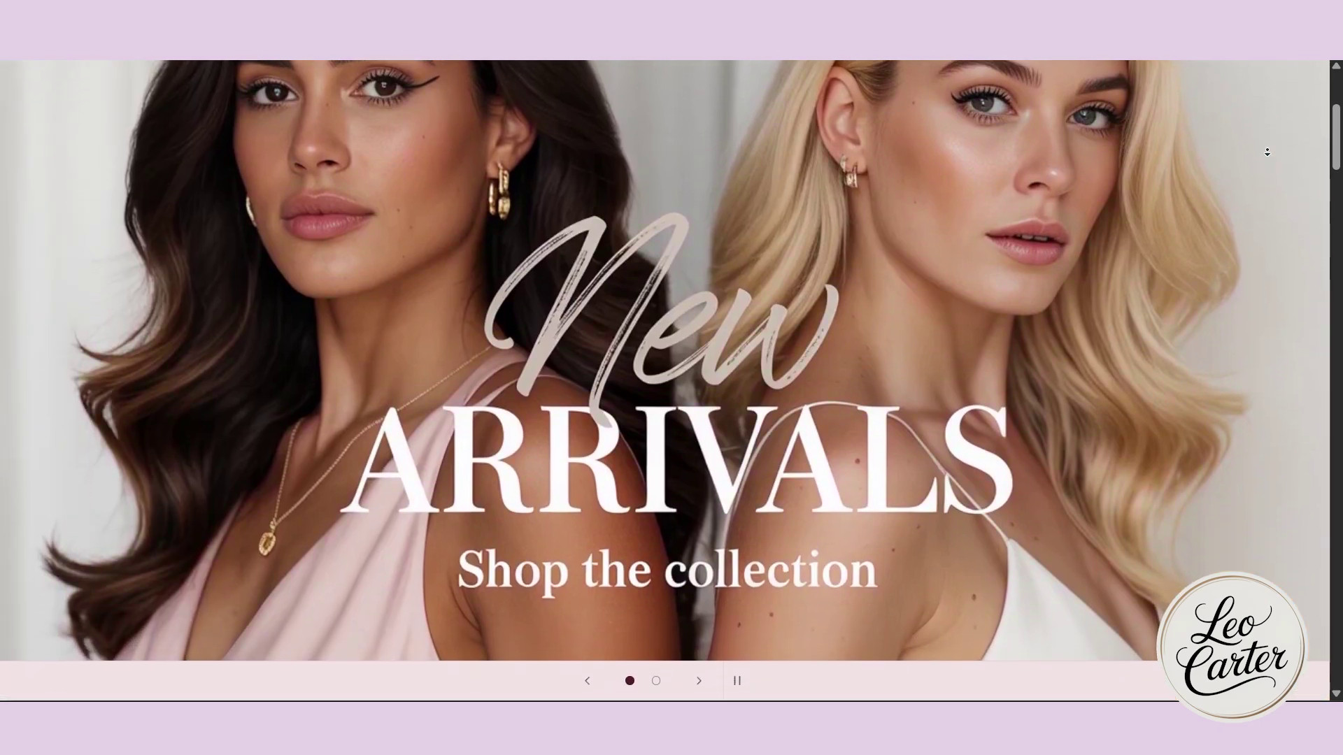
pyautogui.scroll(-4, 1267, 151)
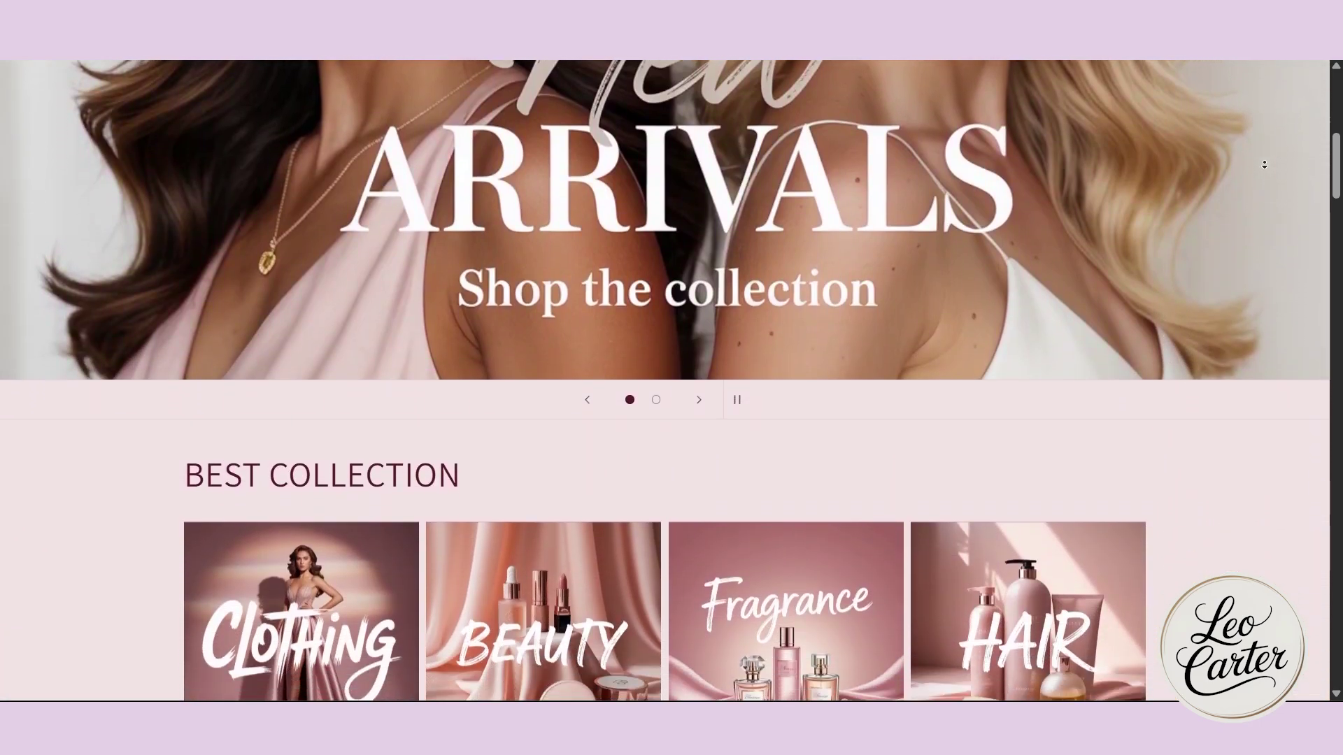
pyautogui.scroll(-4, 1265, 165)
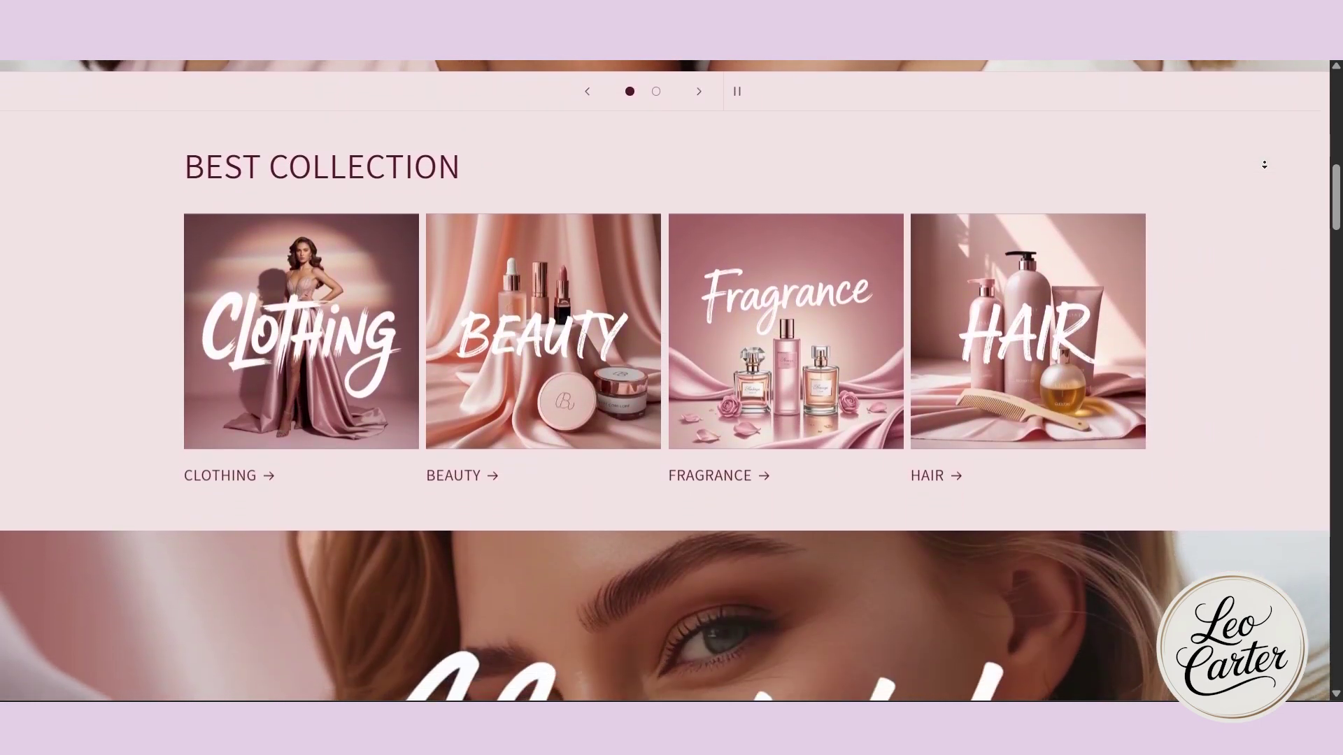
pyautogui.scroll(-4, 1264, 164)
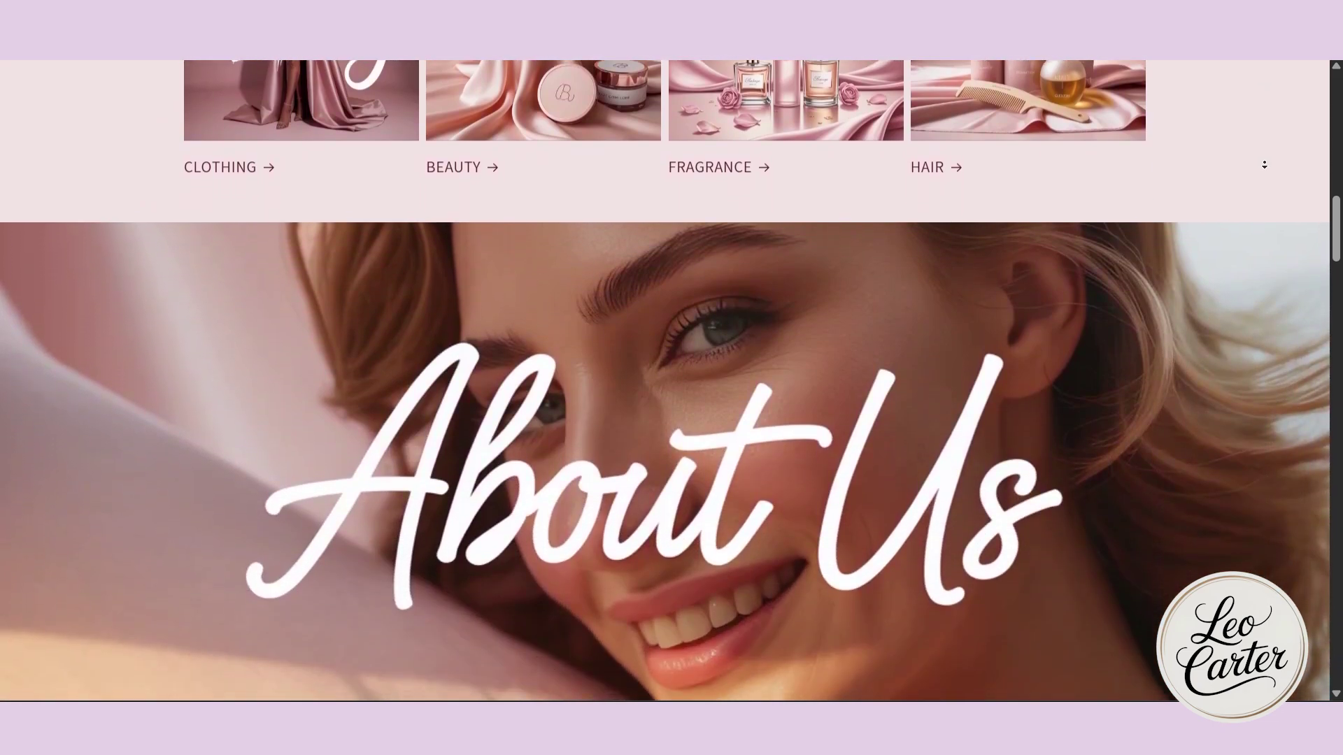
pyautogui.scroll(-4, 1265, 164)
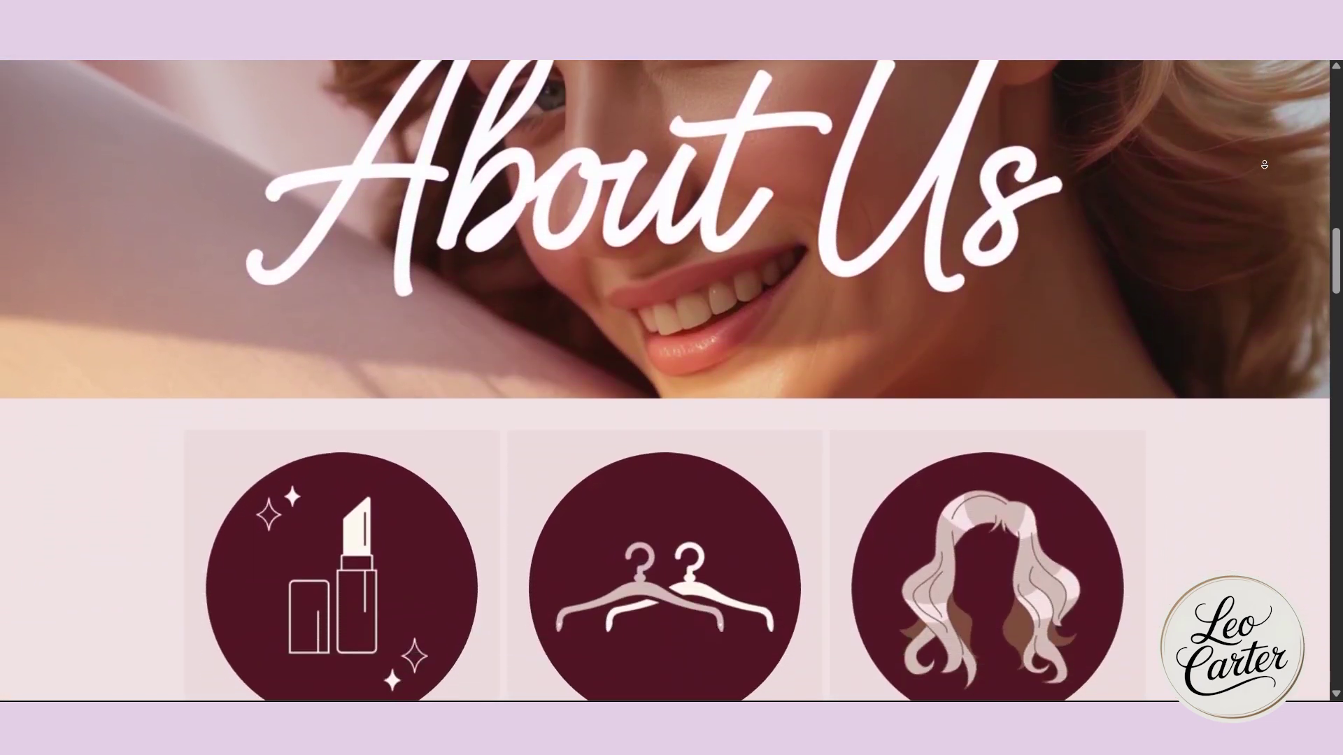
pyautogui.scroll(-4, 1265, 165)
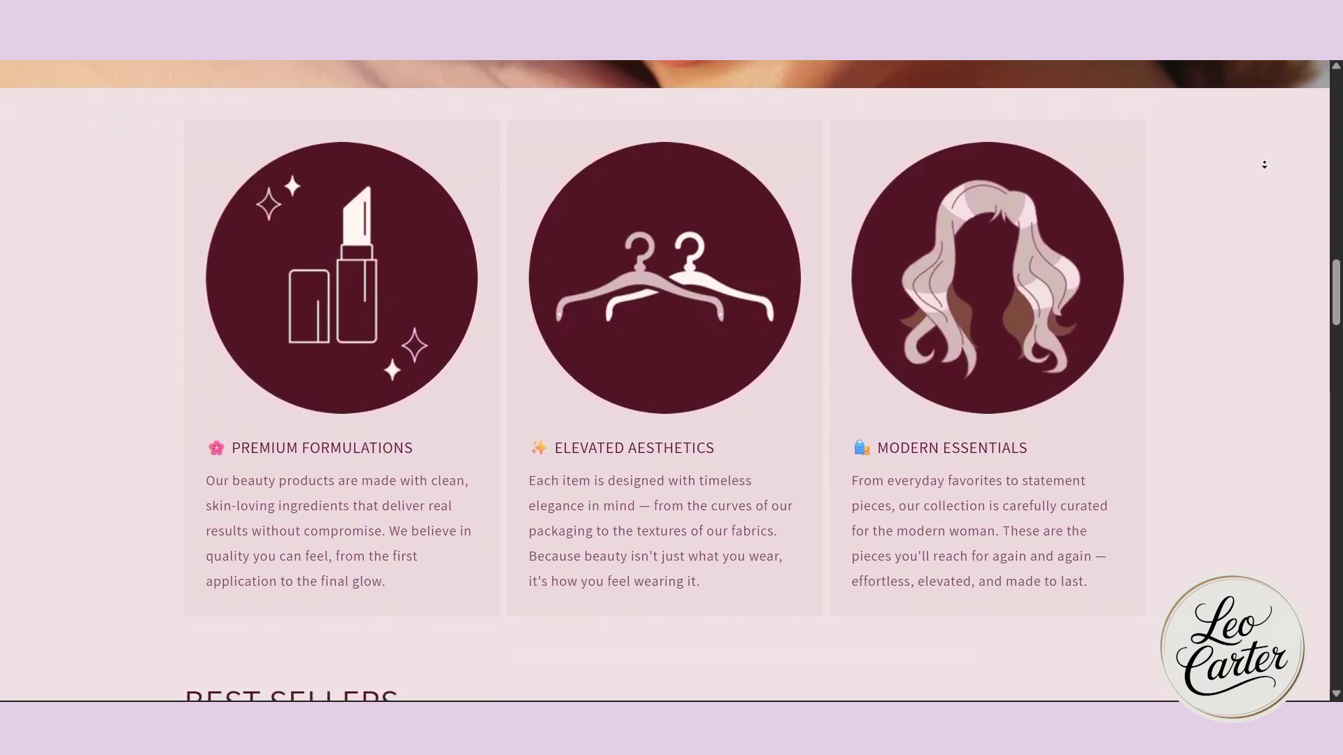
pyautogui.scroll(-1, 1265, 164)
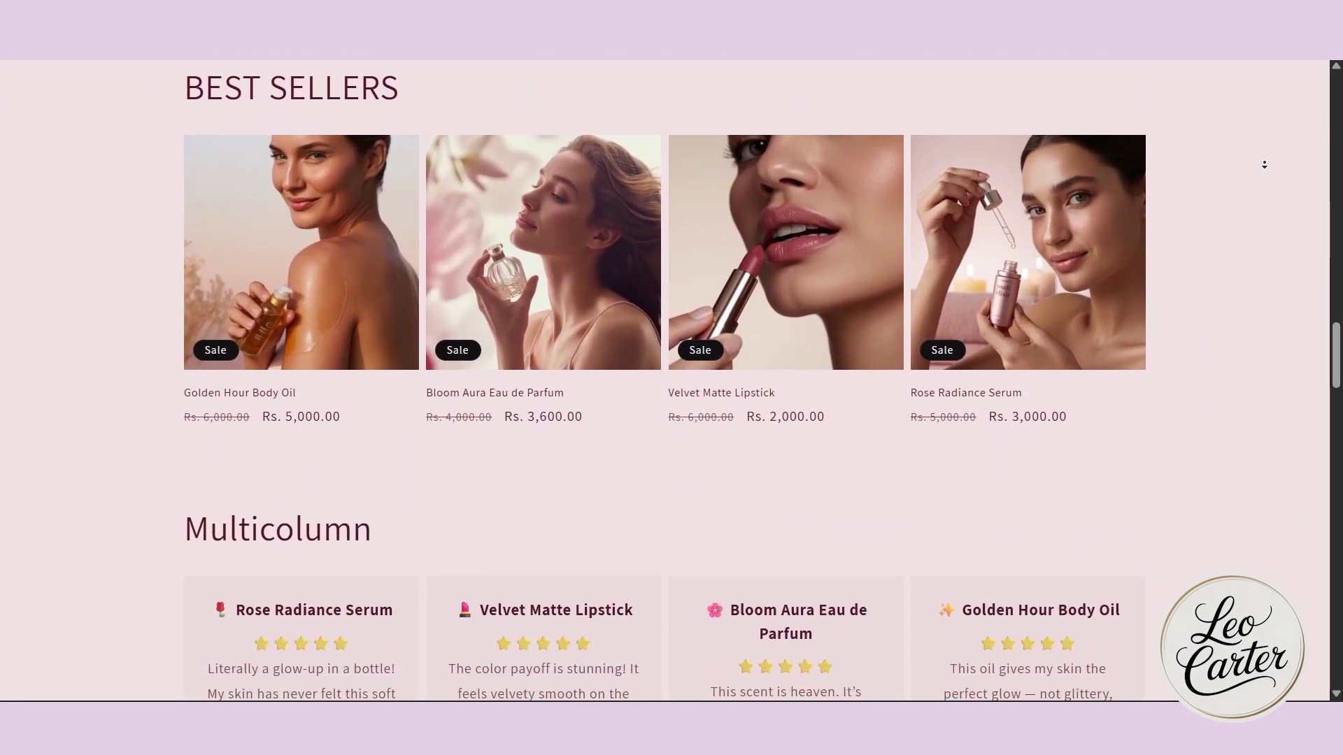
pyautogui.scroll(-4, 1264, 164)
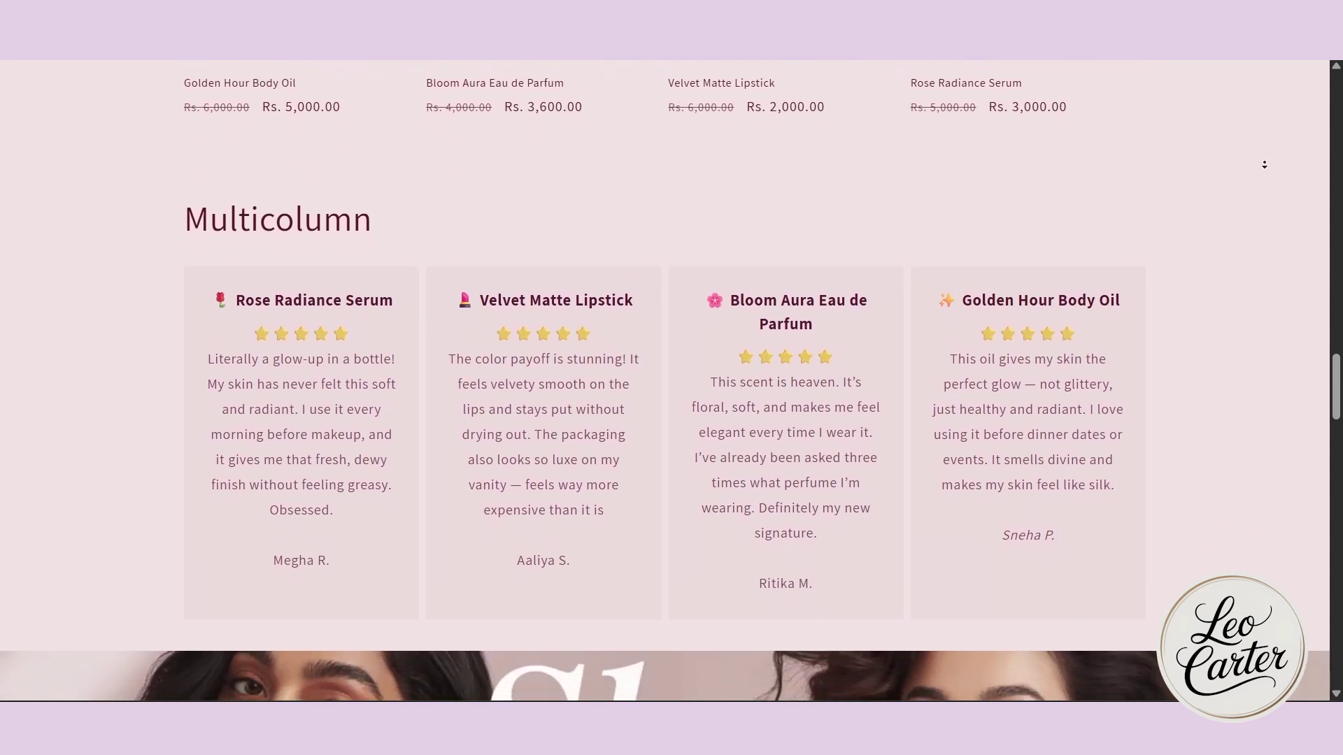
pyautogui.scroll(-4, 1265, 164)
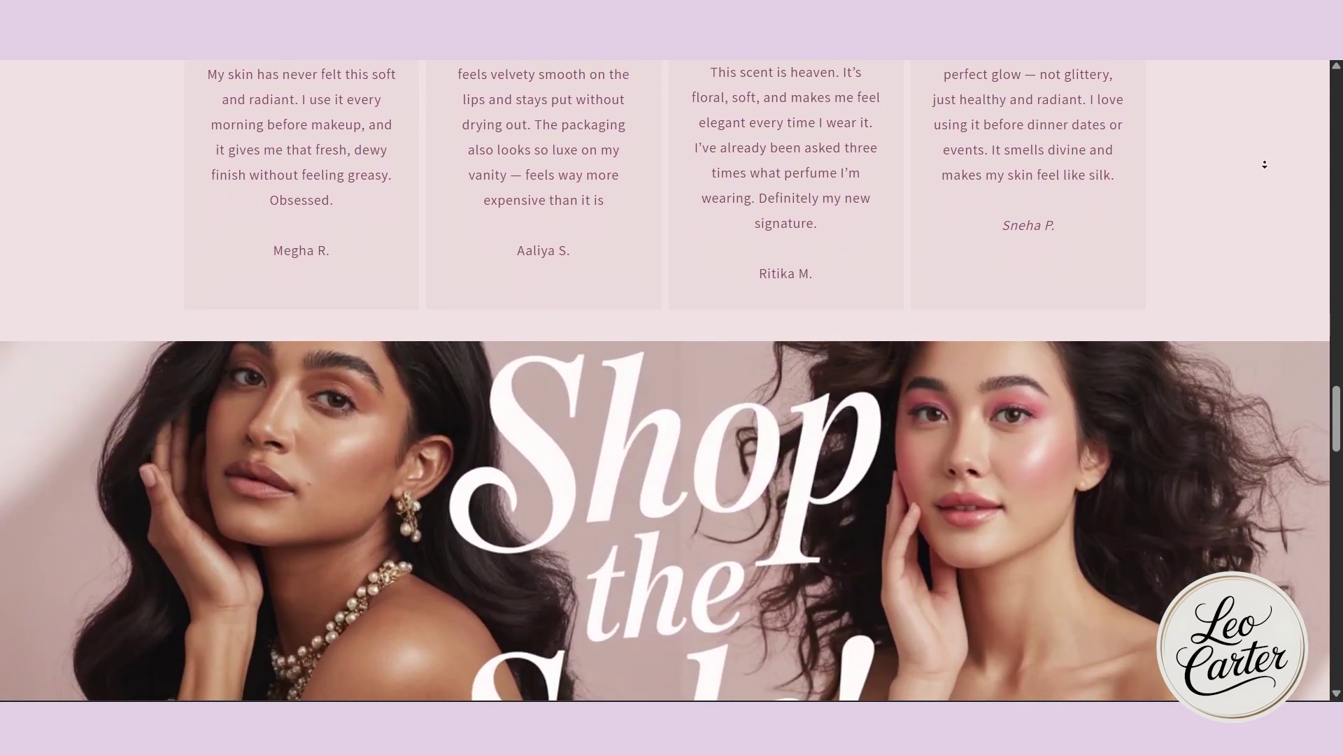
pyautogui.scroll(-4, 1265, 164)
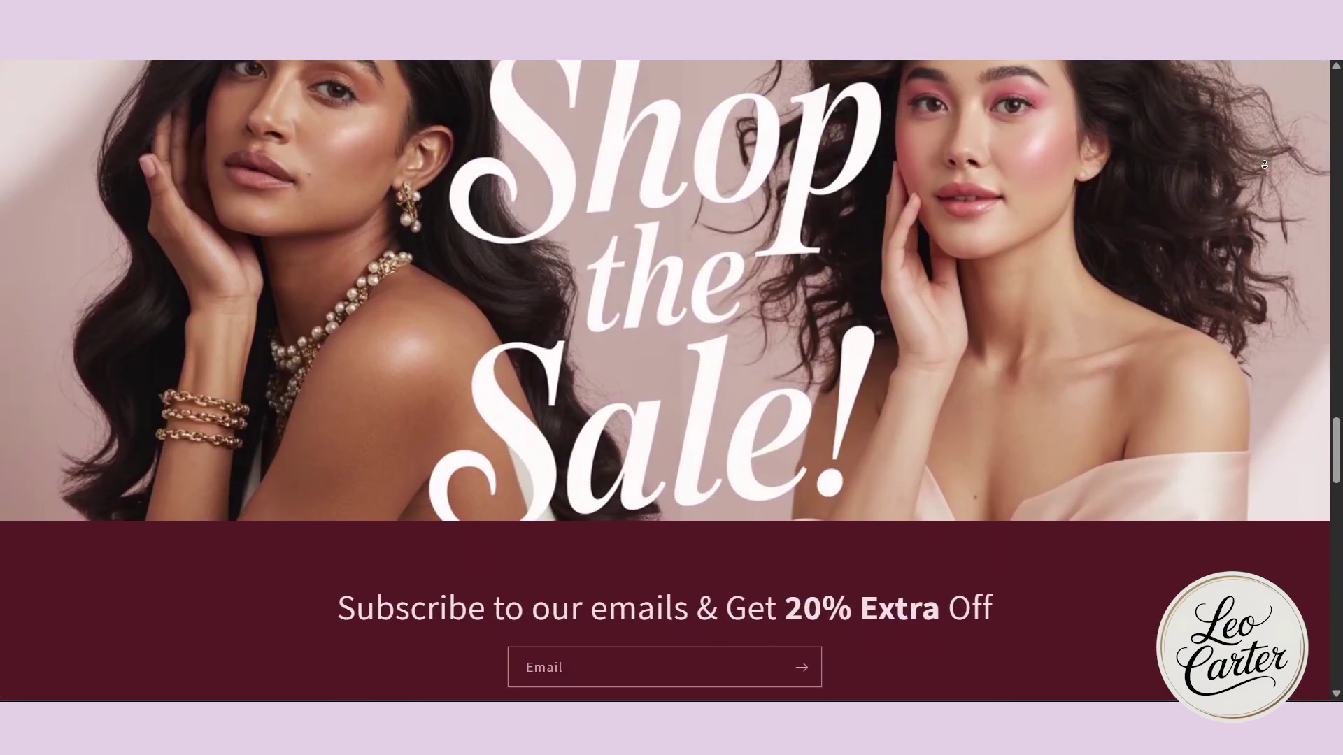
pyautogui.scroll(-3, 1265, 164)
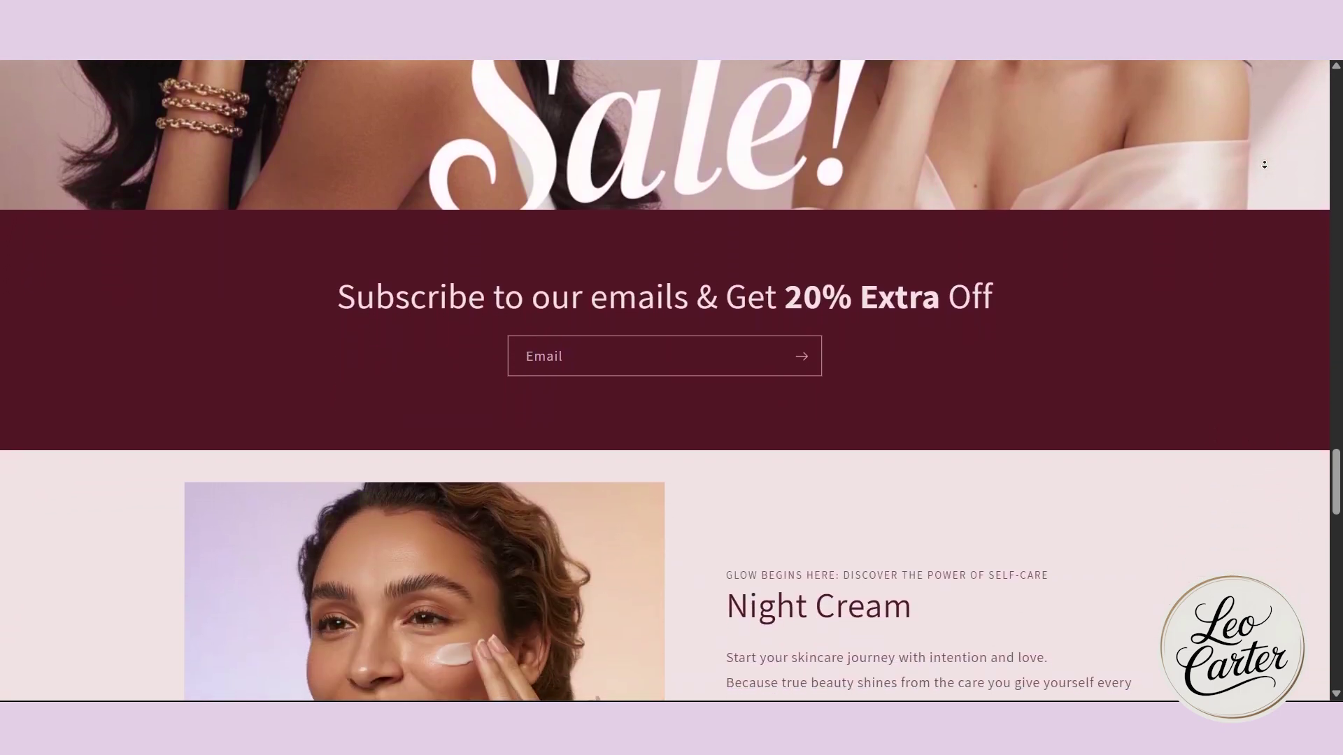